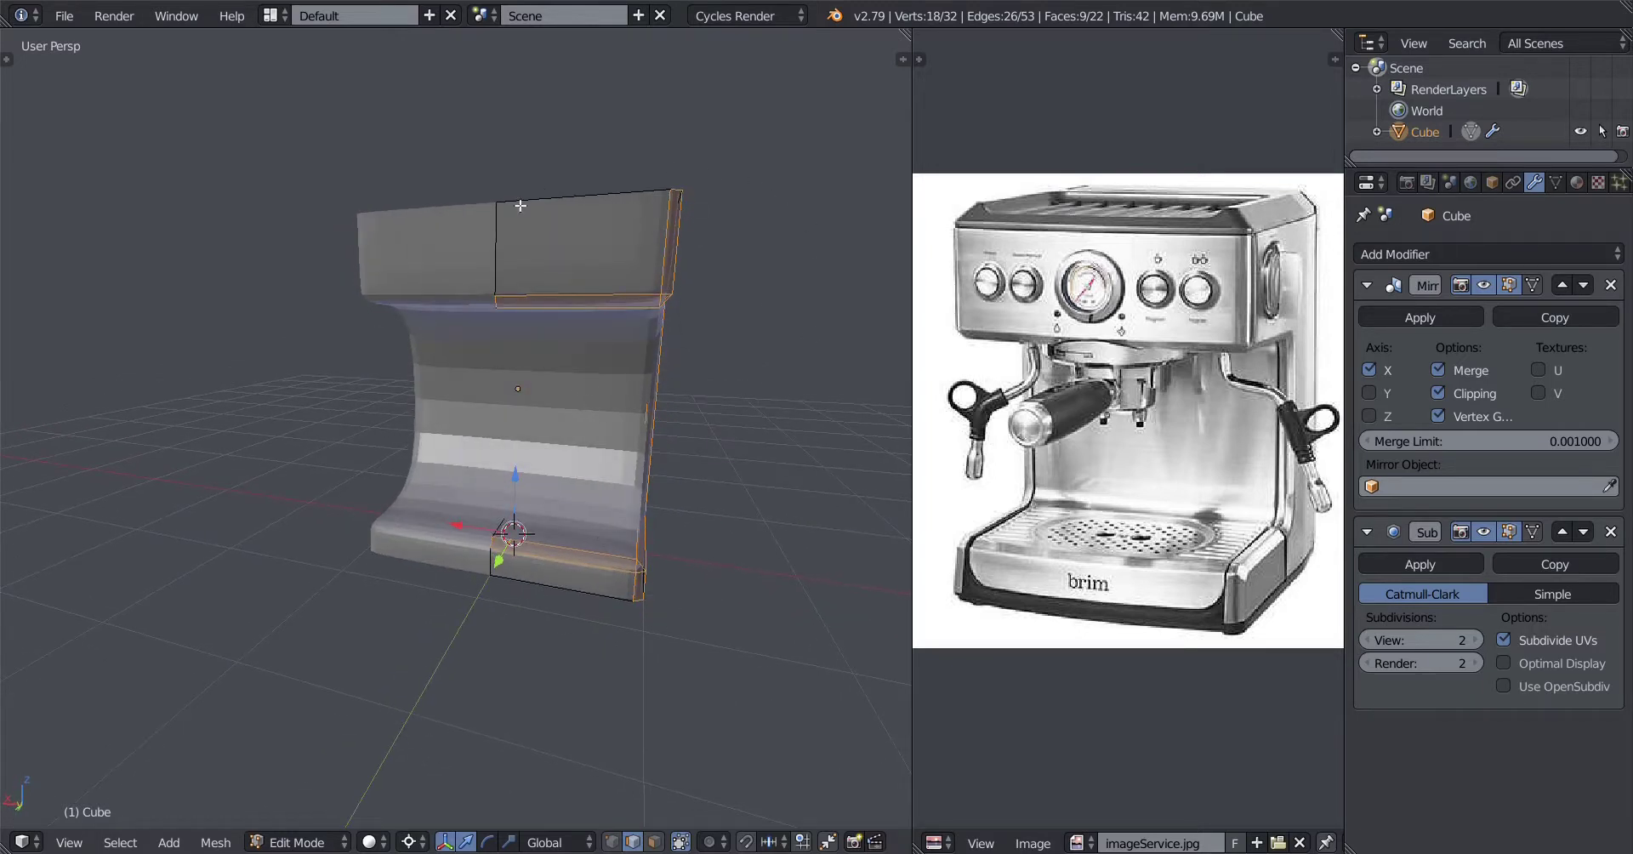
Step: Examine the smoothed machine body from the side in Object Mode and Edit Mode, comparing its recess with the reference photo
mouse_move(563, 509)
middle_down()
mouse_move(576, 504)
mouse_move(554, 486)
middle_up()
middle_drag(660, 509, 431, 477)
key(Tab)
scroll(511, 478, down, 3)
scroll(439, 459, up, 3)
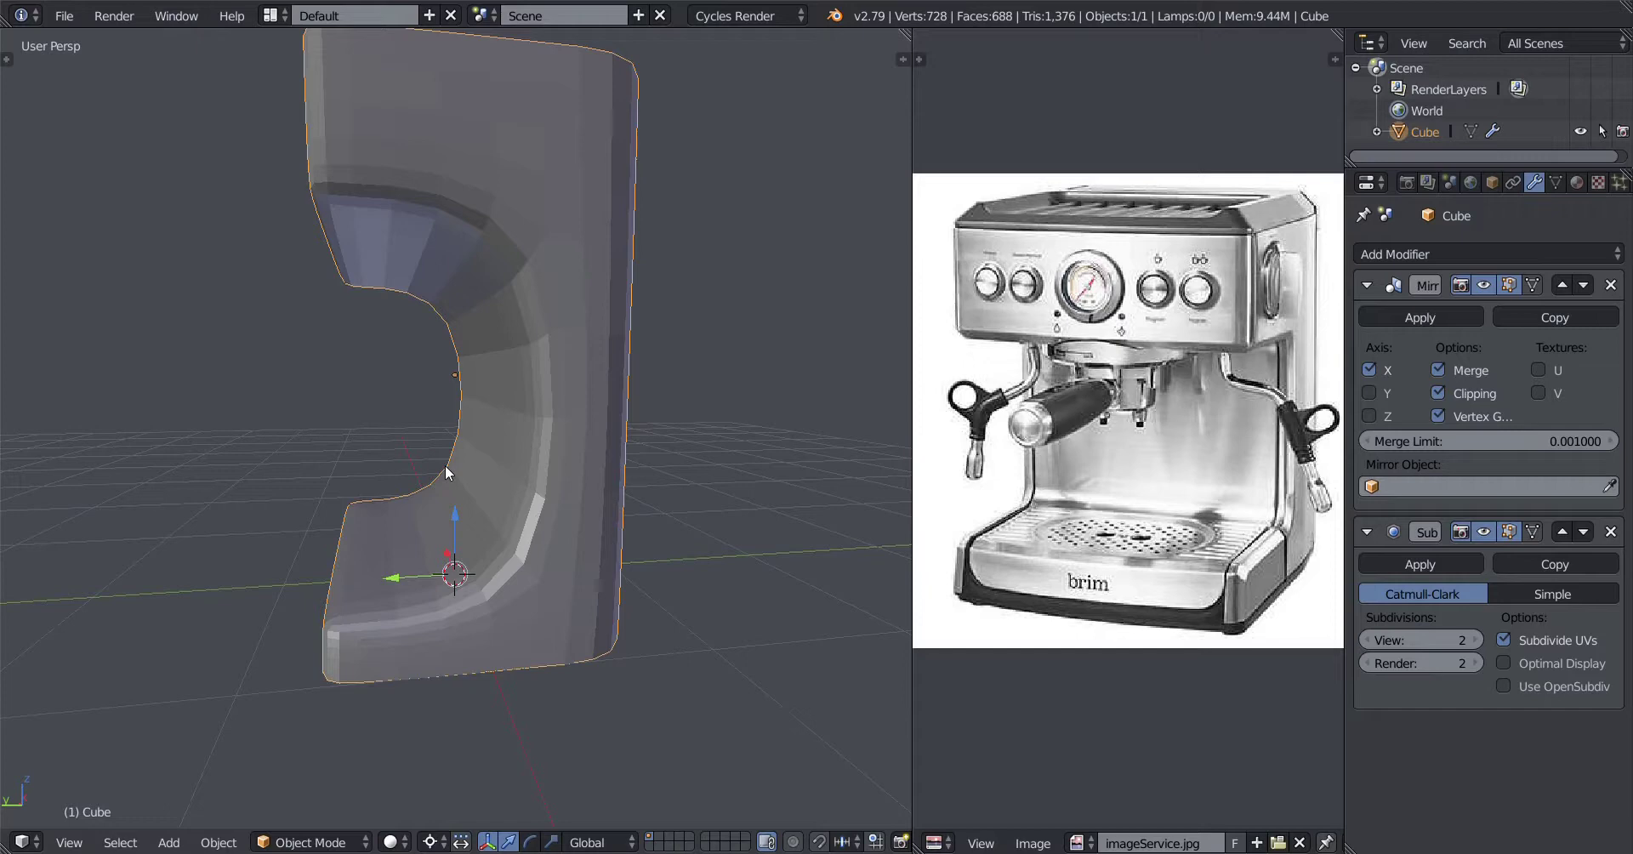
mouse_move(446, 466)
middle_down()
mouse_move(426, 462)
mouse_move(499, 470)
mouse_move(476, 470)
middle_up()
key(Tab)
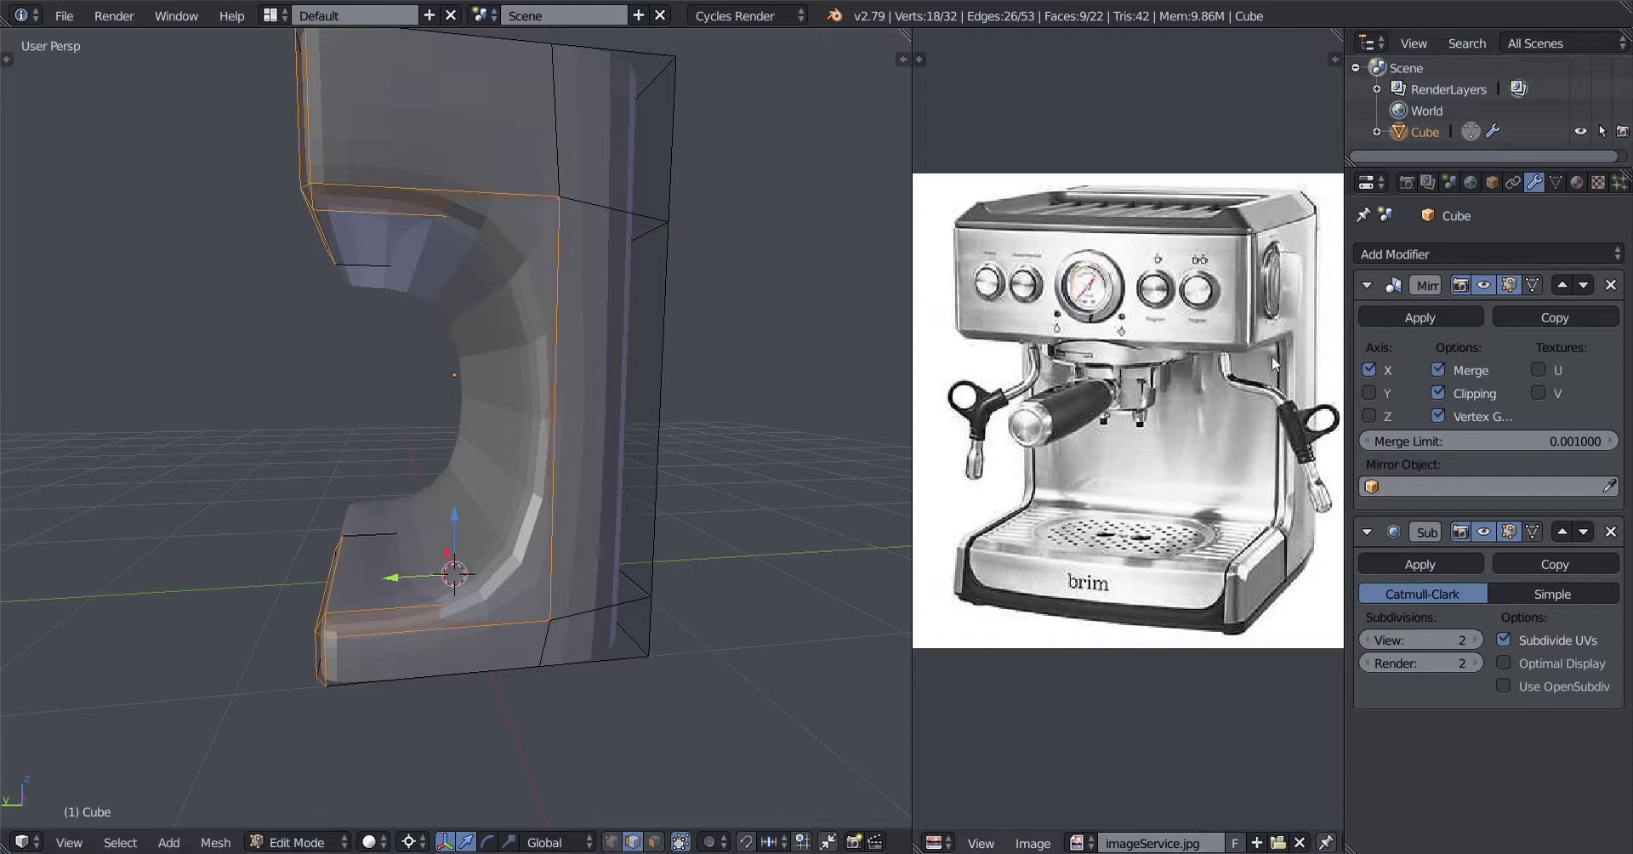
mouse_move(587, 383)
middle_down()
mouse_move(641, 379)
mouse_move(582, 396)
mouse_move(611, 395)
middle_up()
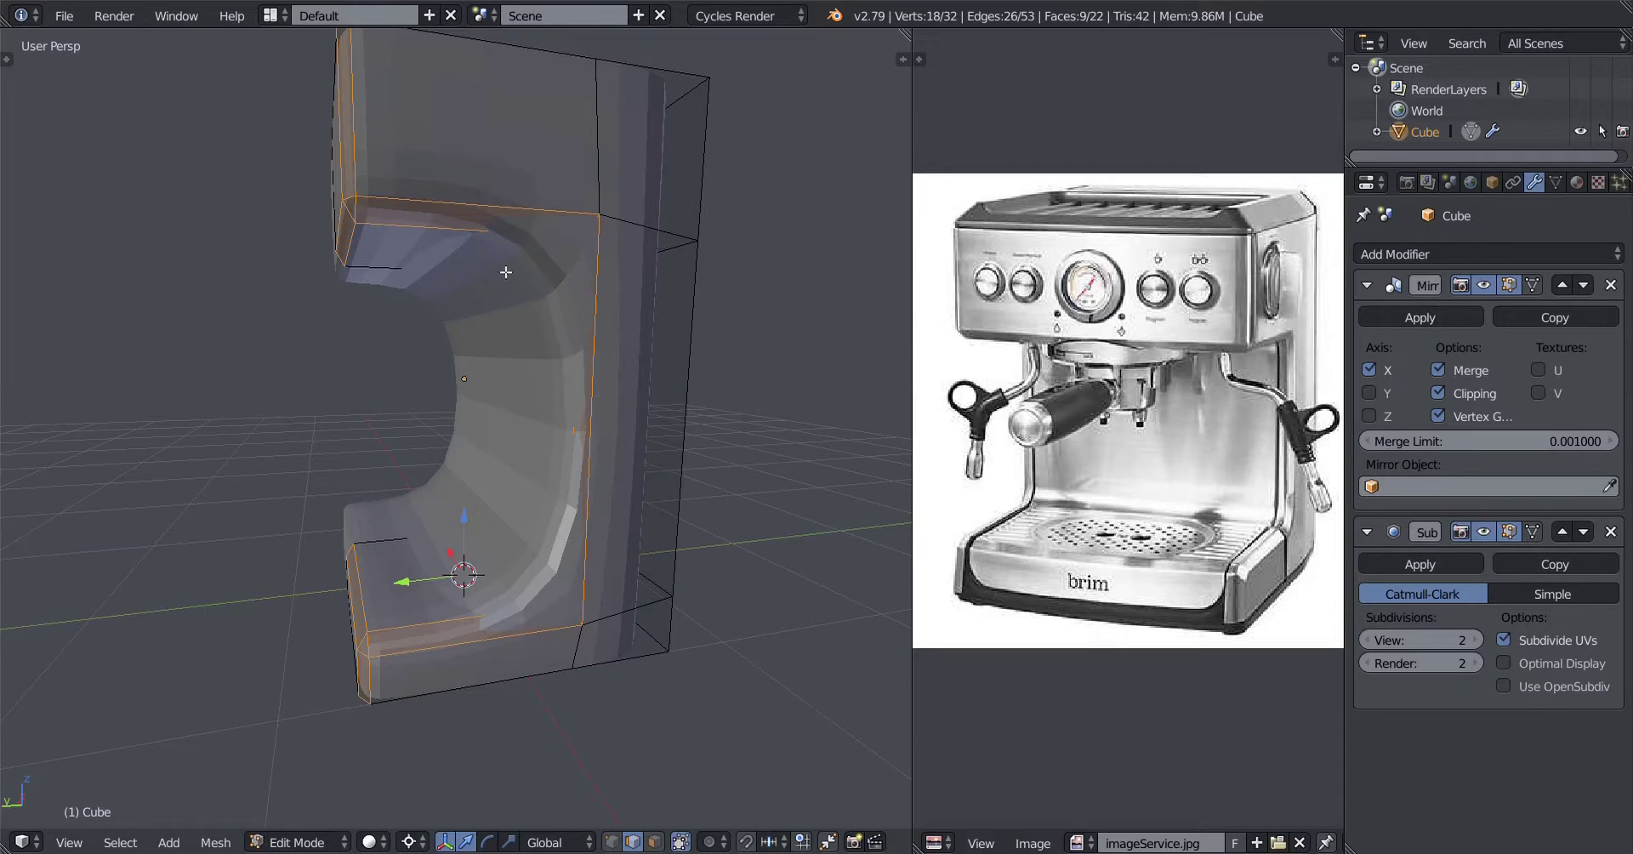
middle_drag(578, 311, 555, 314)
scroll(599, 417, up, 2)
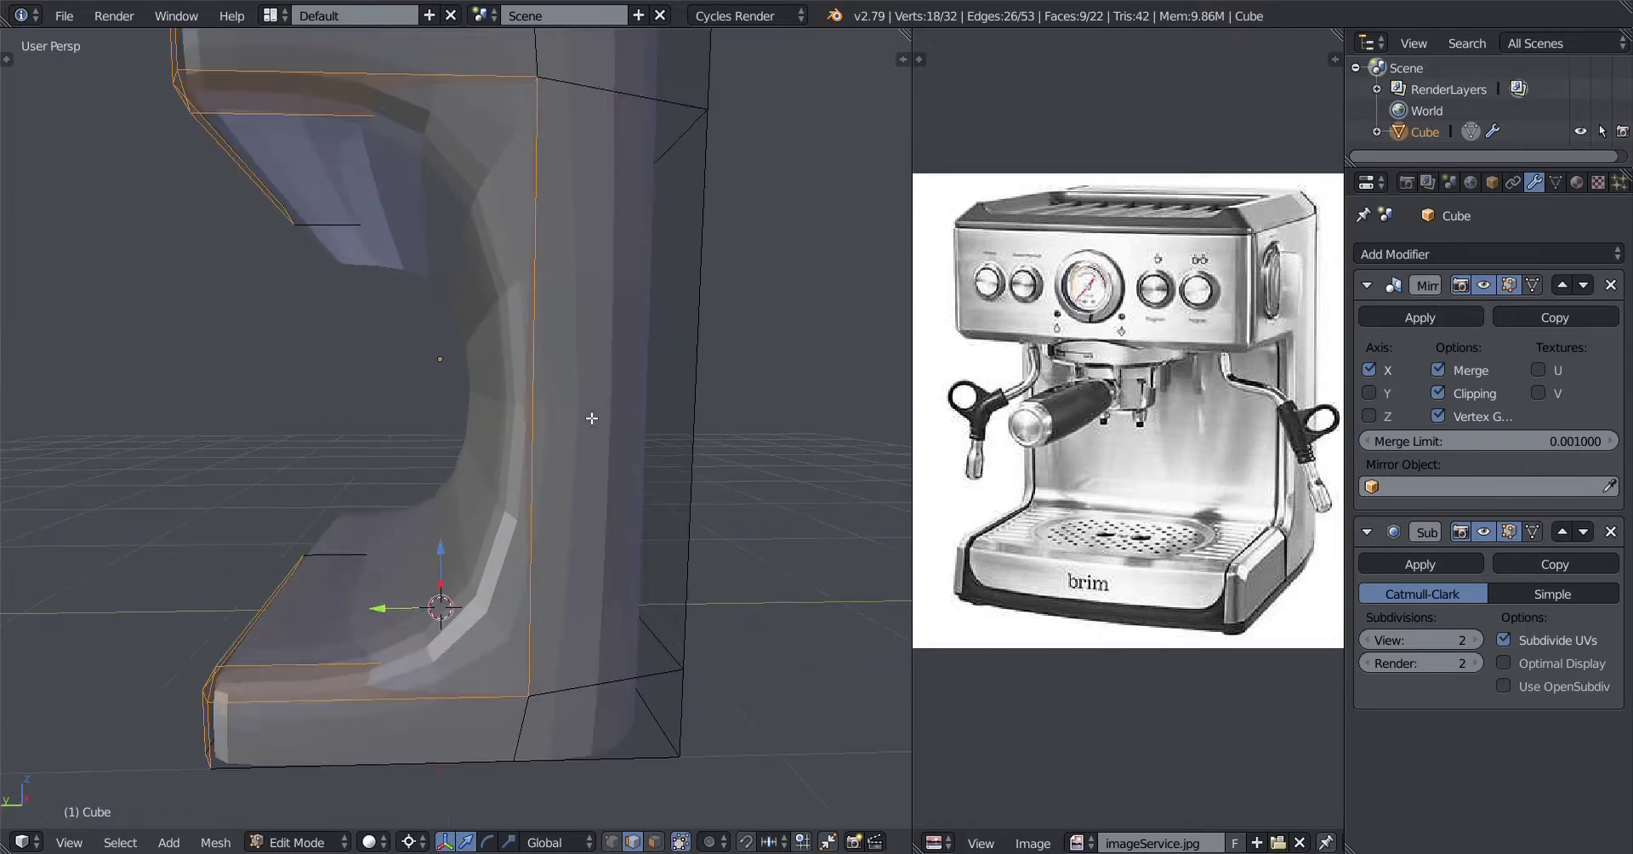
Step: In wireframe vertex selection, select only the front vertices of the base and hide them, restoring solid shading
scroll(562, 434, down, 6)
key(z)
scroll(536, 450, up, 1)
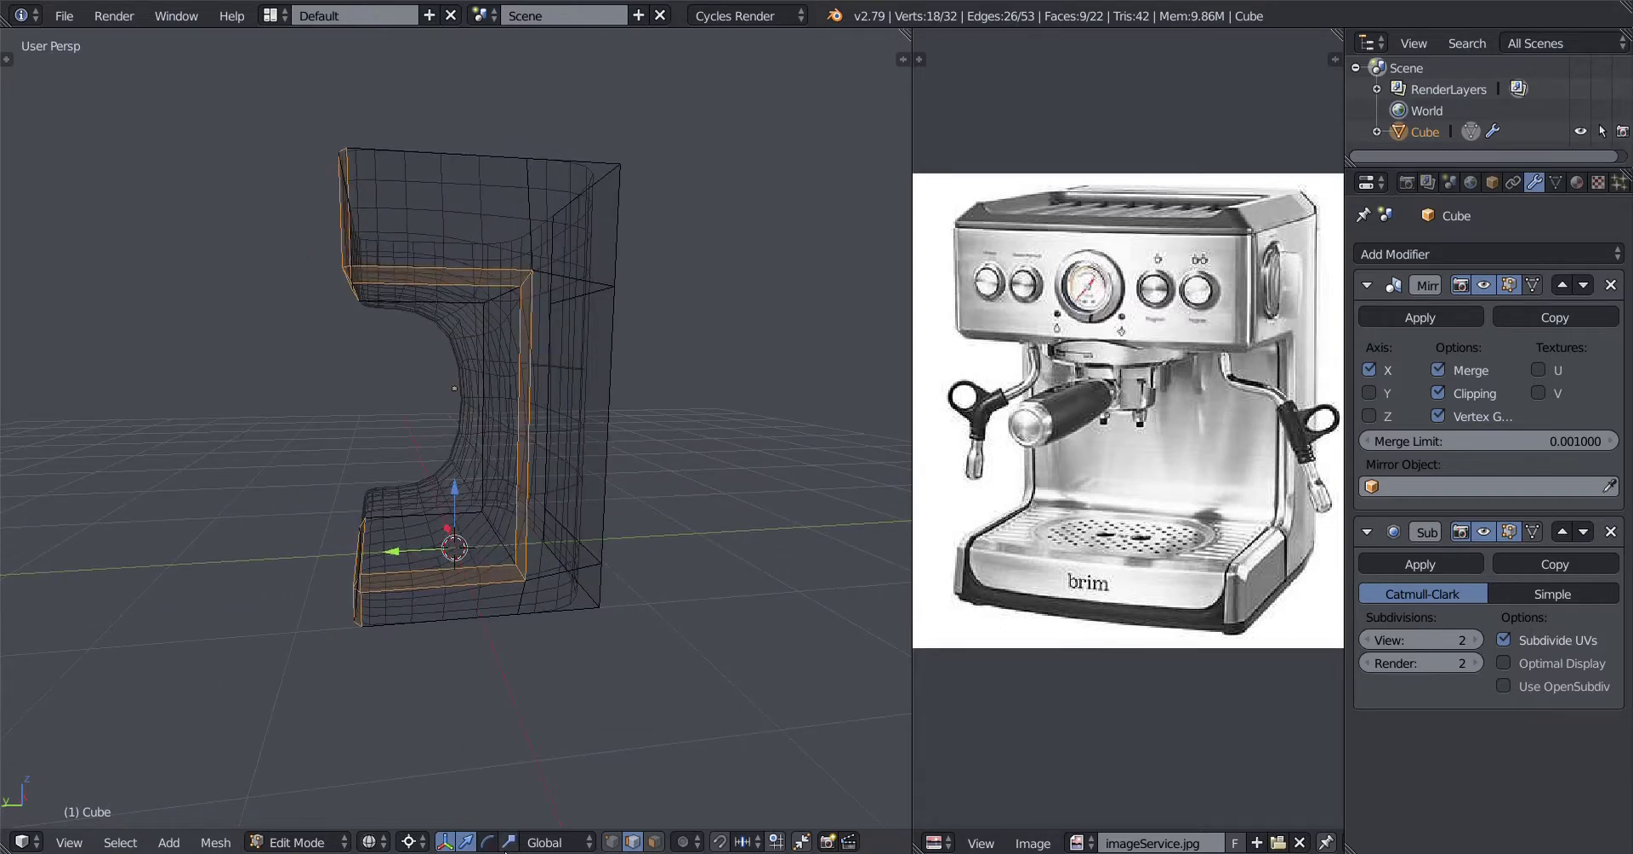
click(611, 841)
key(a)
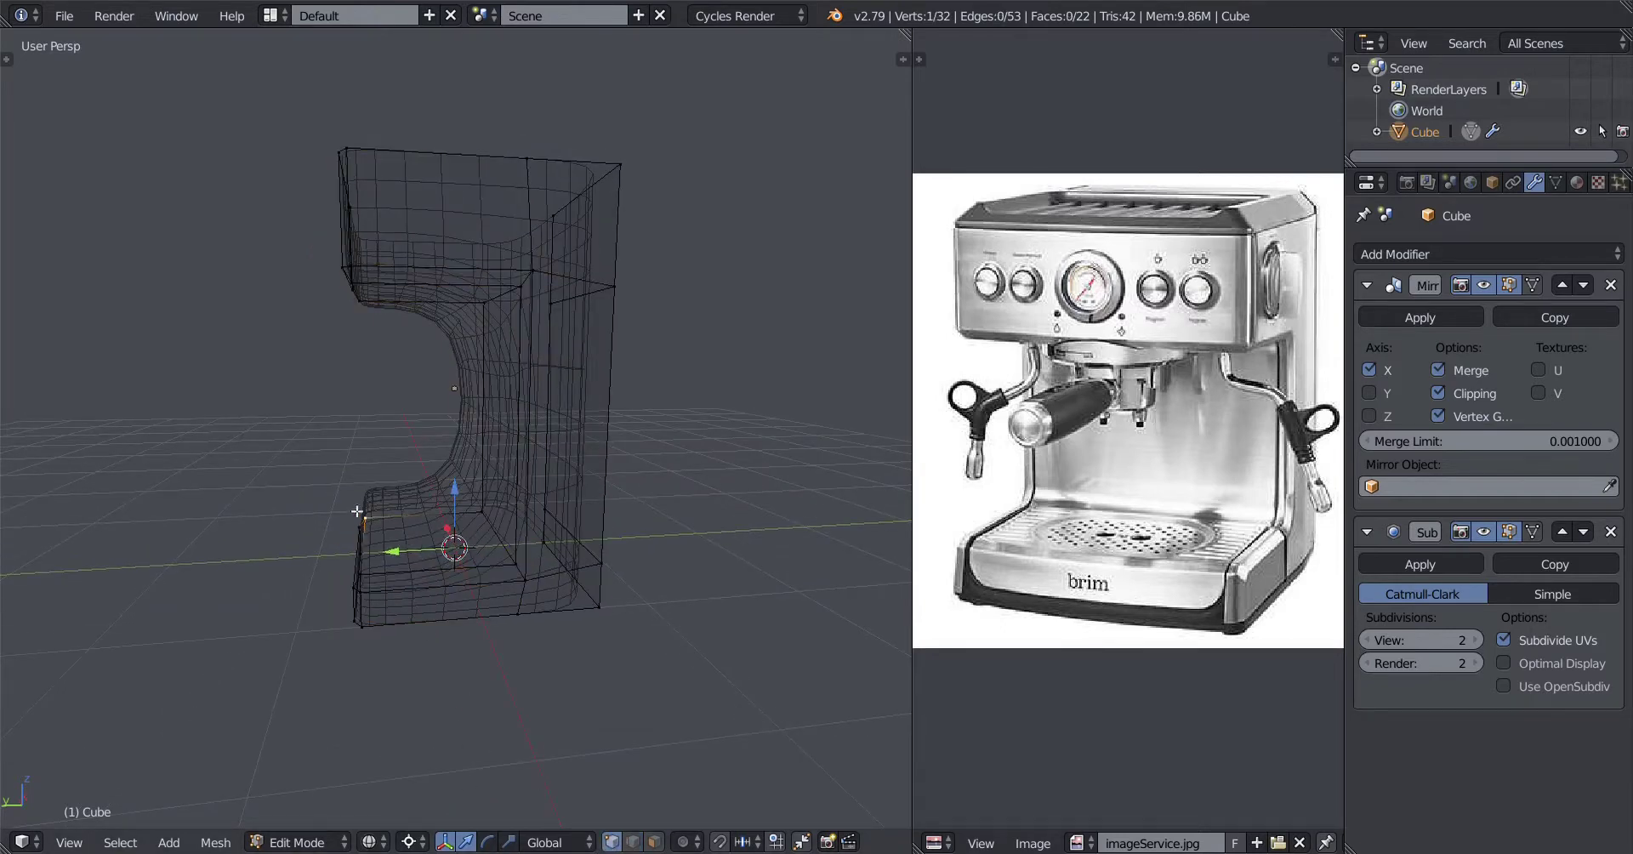
mouse_move(447, 471)
ctrl+mouse_down()
mouse_move(252, 564)
mouse_move(456, 743)
ctrl+mouse_up()
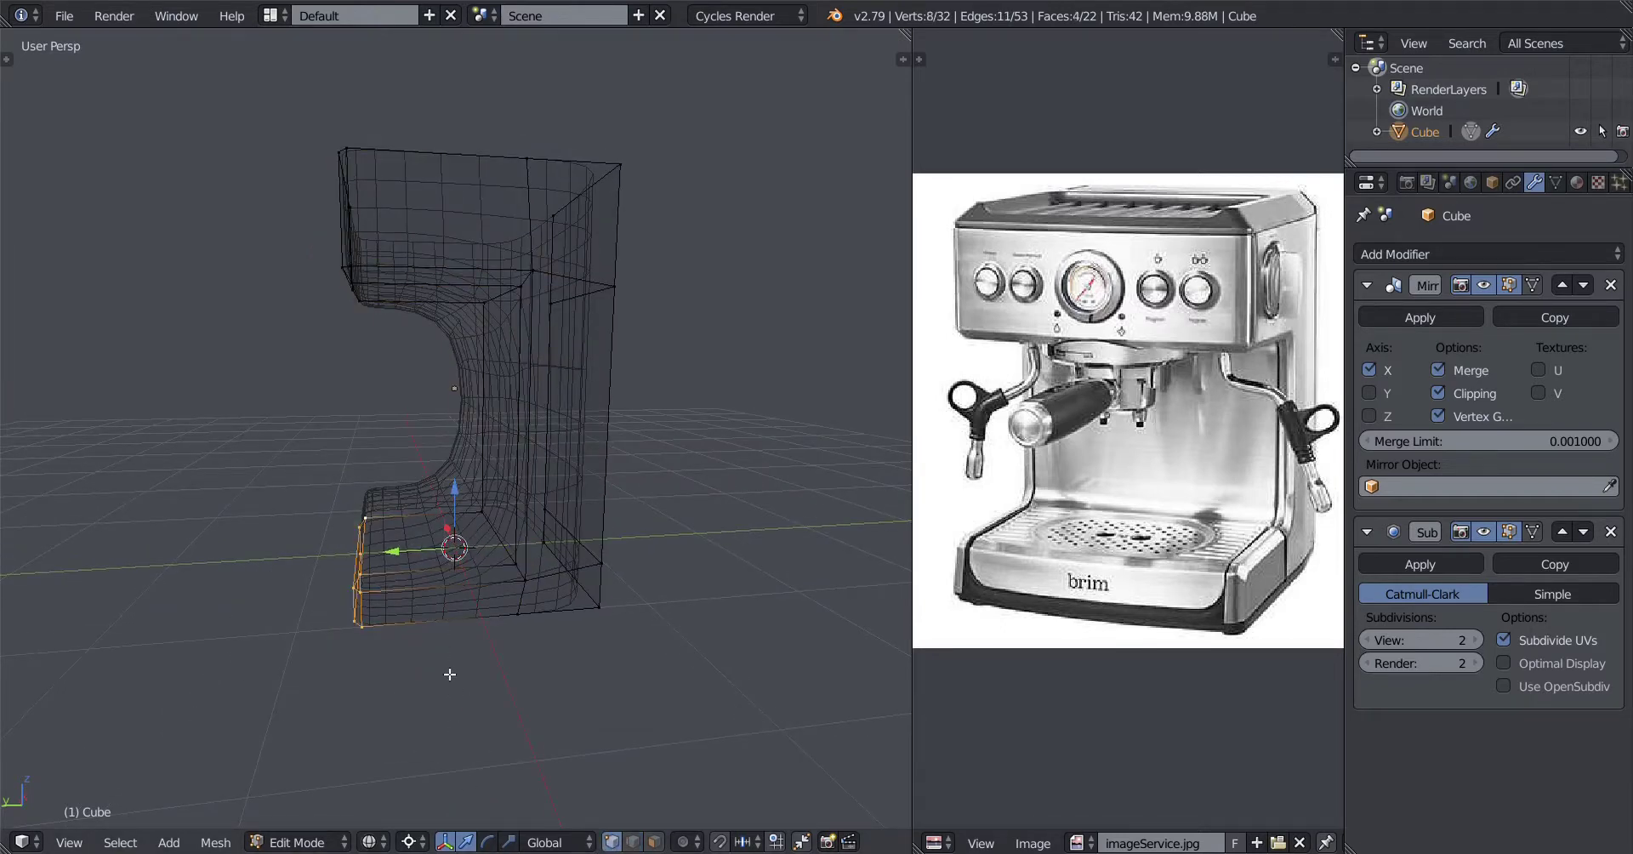
key(a)
key(z)
scroll(463, 649, up, 3)
scroll(510, 655, down, 1)
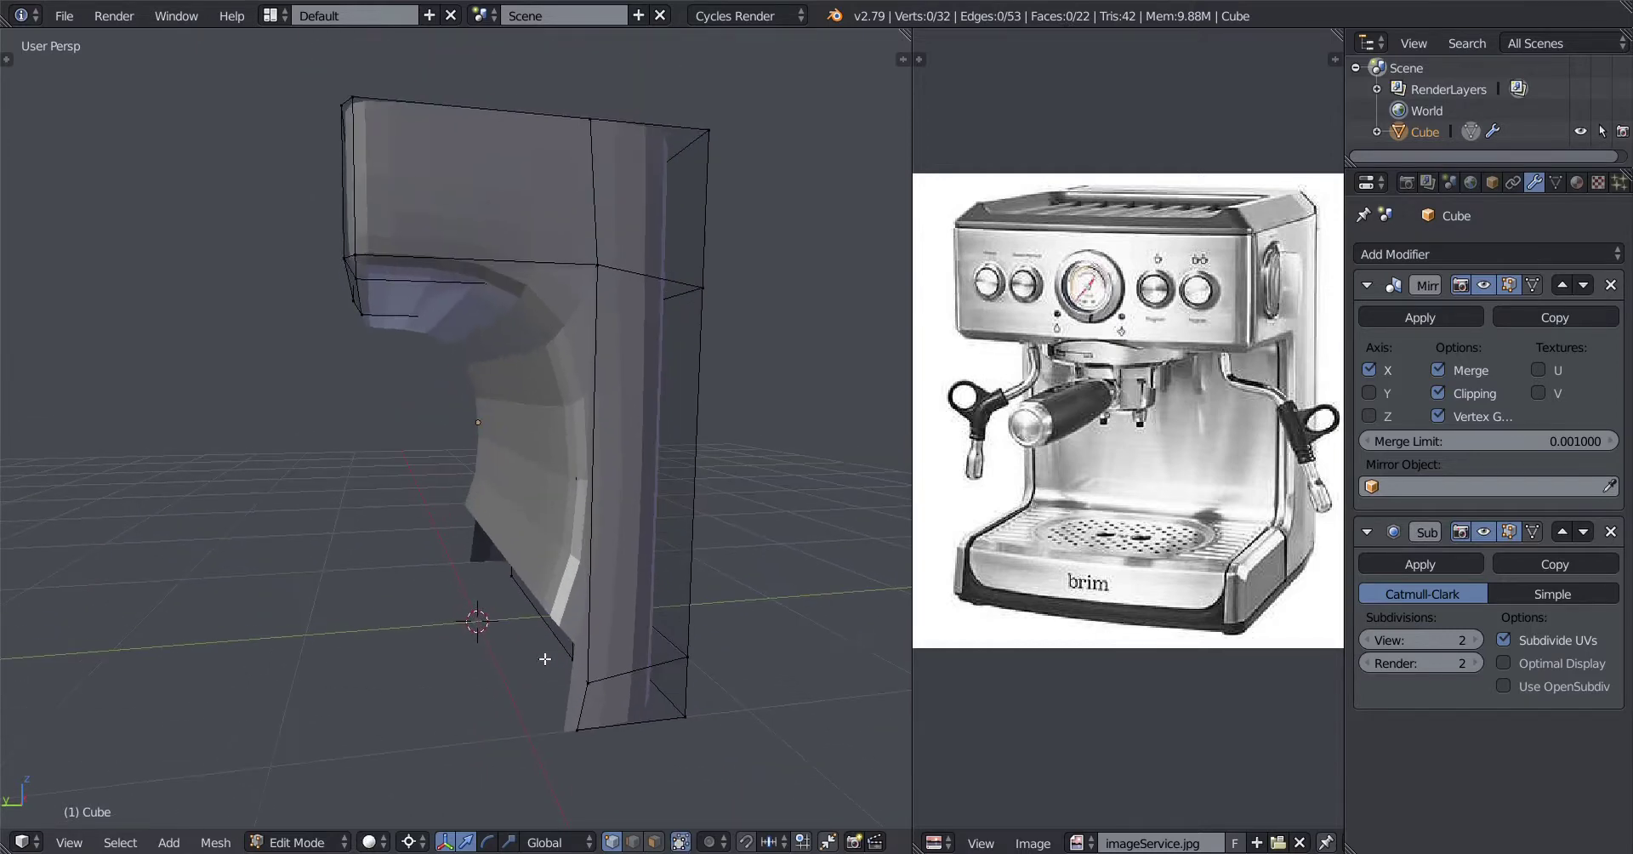
Step: In left orthographic wireframe view, select the upper block's lower front vertices and add the recess's rear vertical edge loop
middle_drag(545, 658, 513, 651)
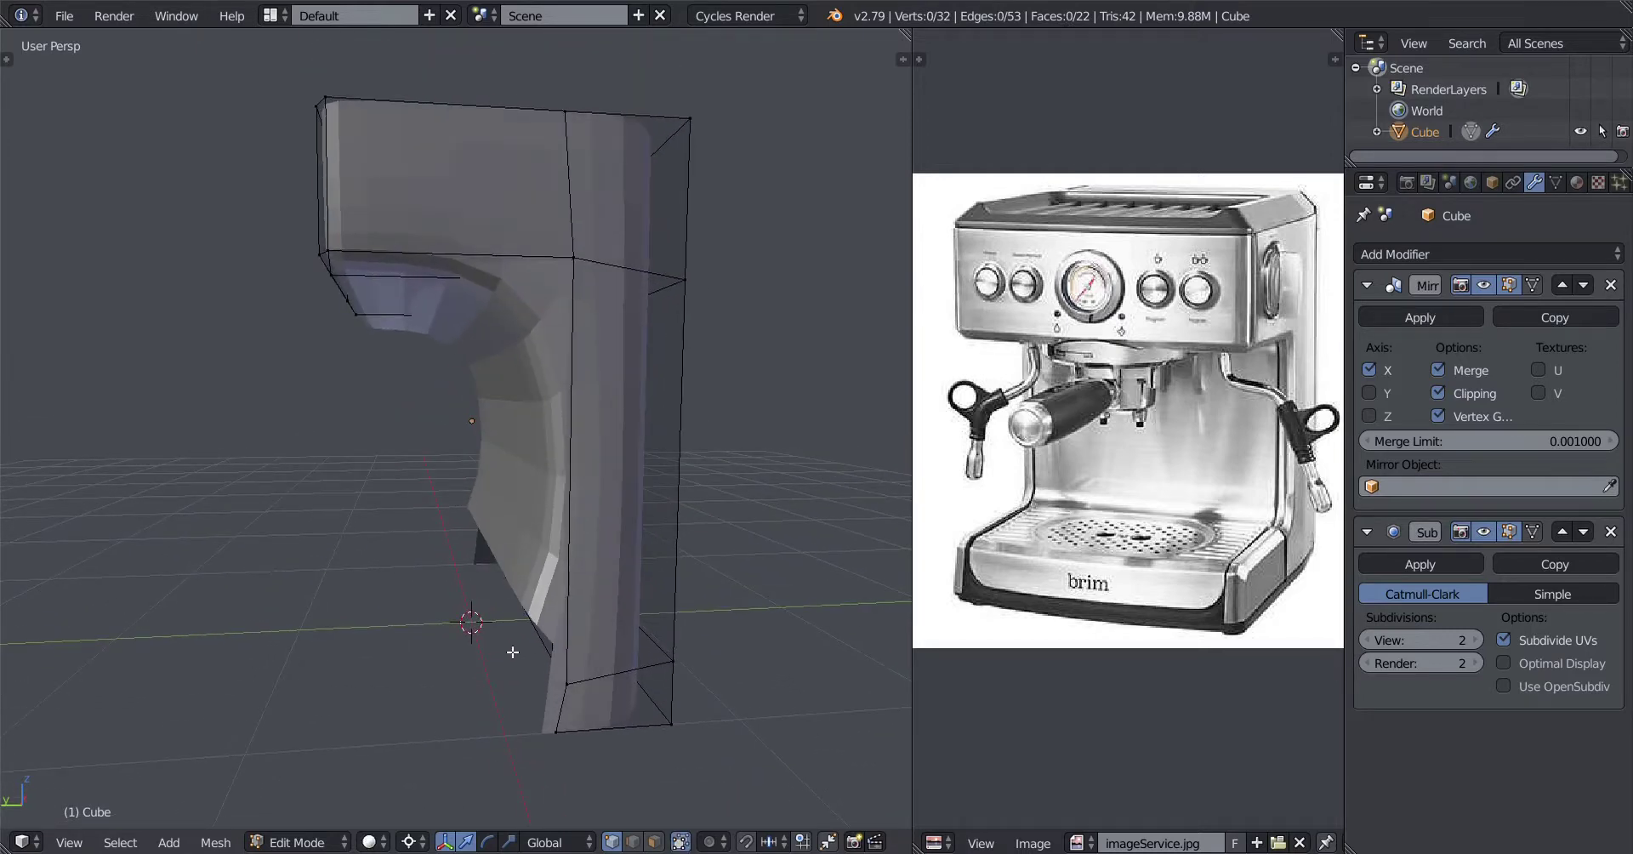
key(KP_3)
key(KP_1)
key(ctrl+KP_3)
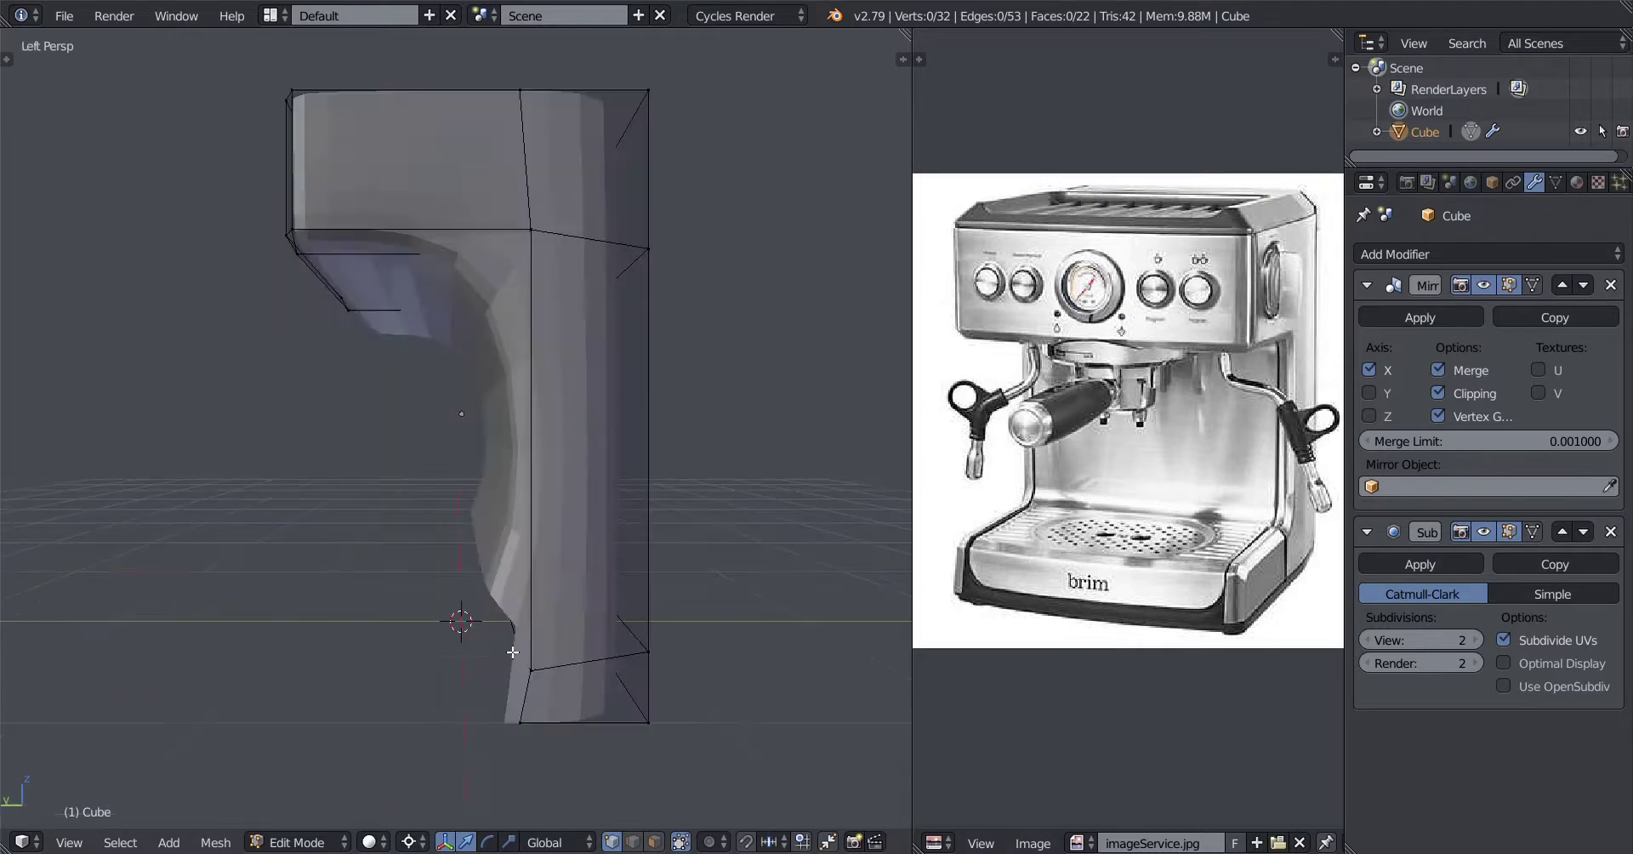
key(KP_5)
scroll(557, 434, up, 4)
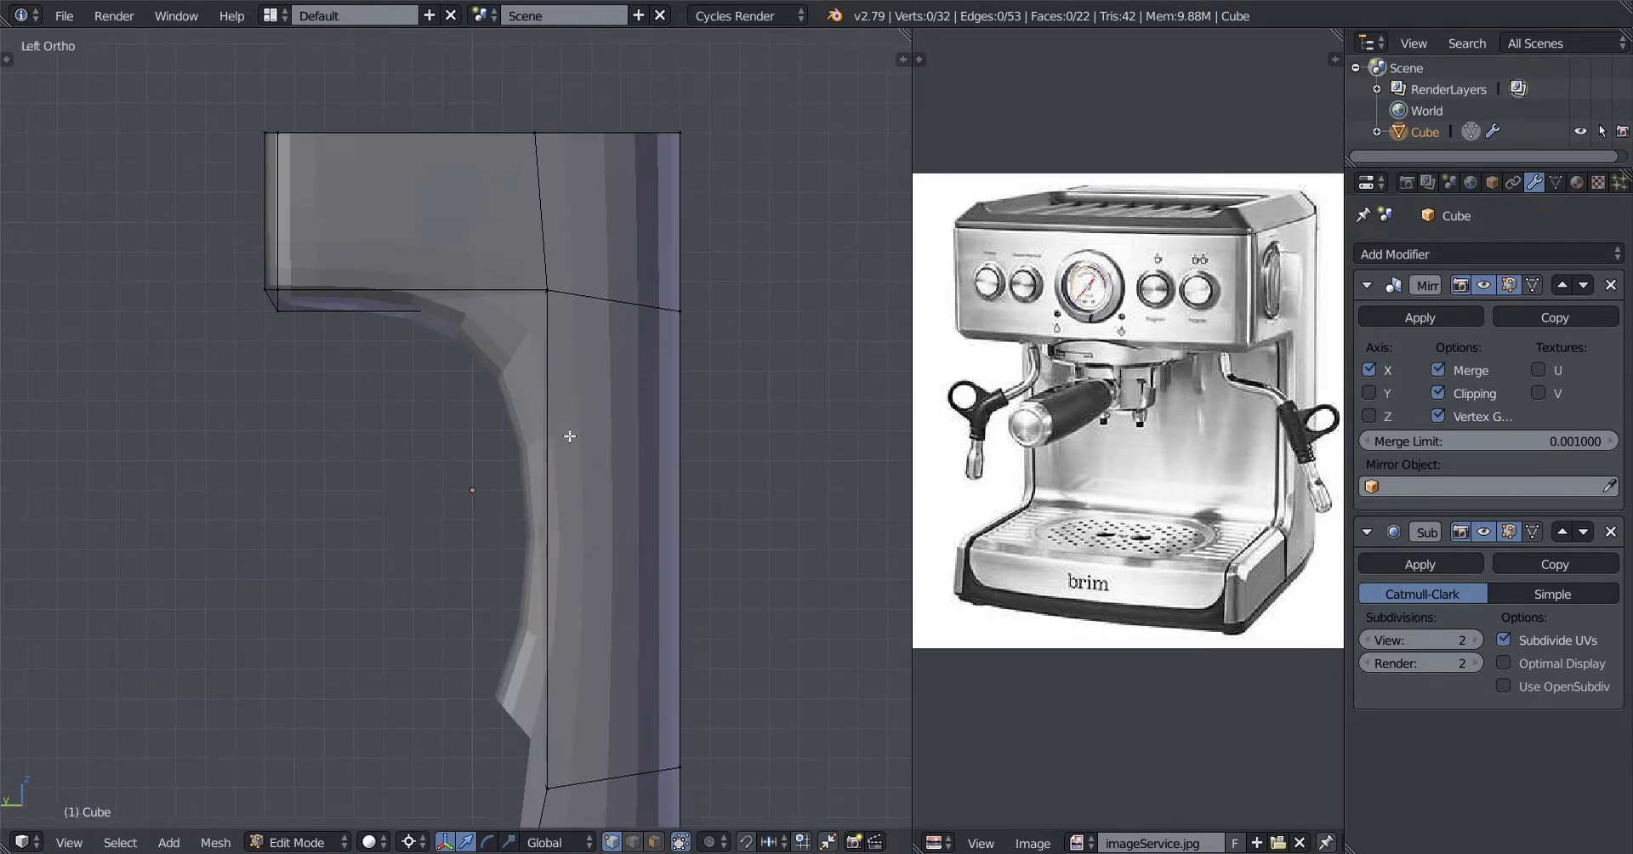
key(z)
shift+scroll(527, 425, down, 2)
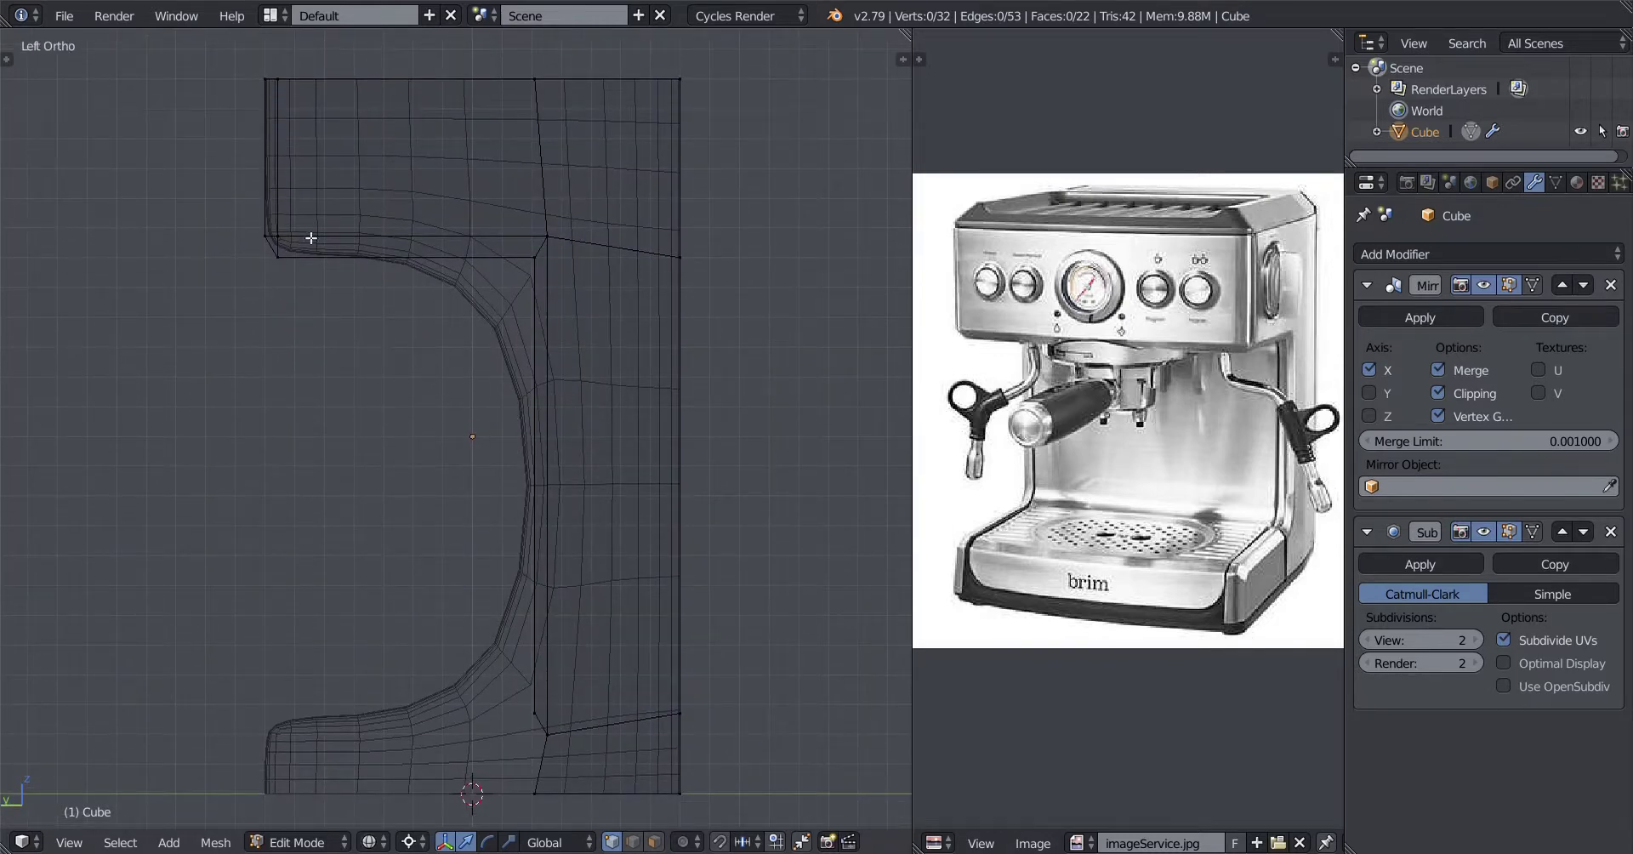
right_click(305, 238)
ctrl+drag(335, 194, 363, 418)
scroll(405, 479, down, 2)
shift+middle_drag(405, 482, 366, 397)
scroll(370, 398, up, 1)
alt+shift+right_click(463, 522)
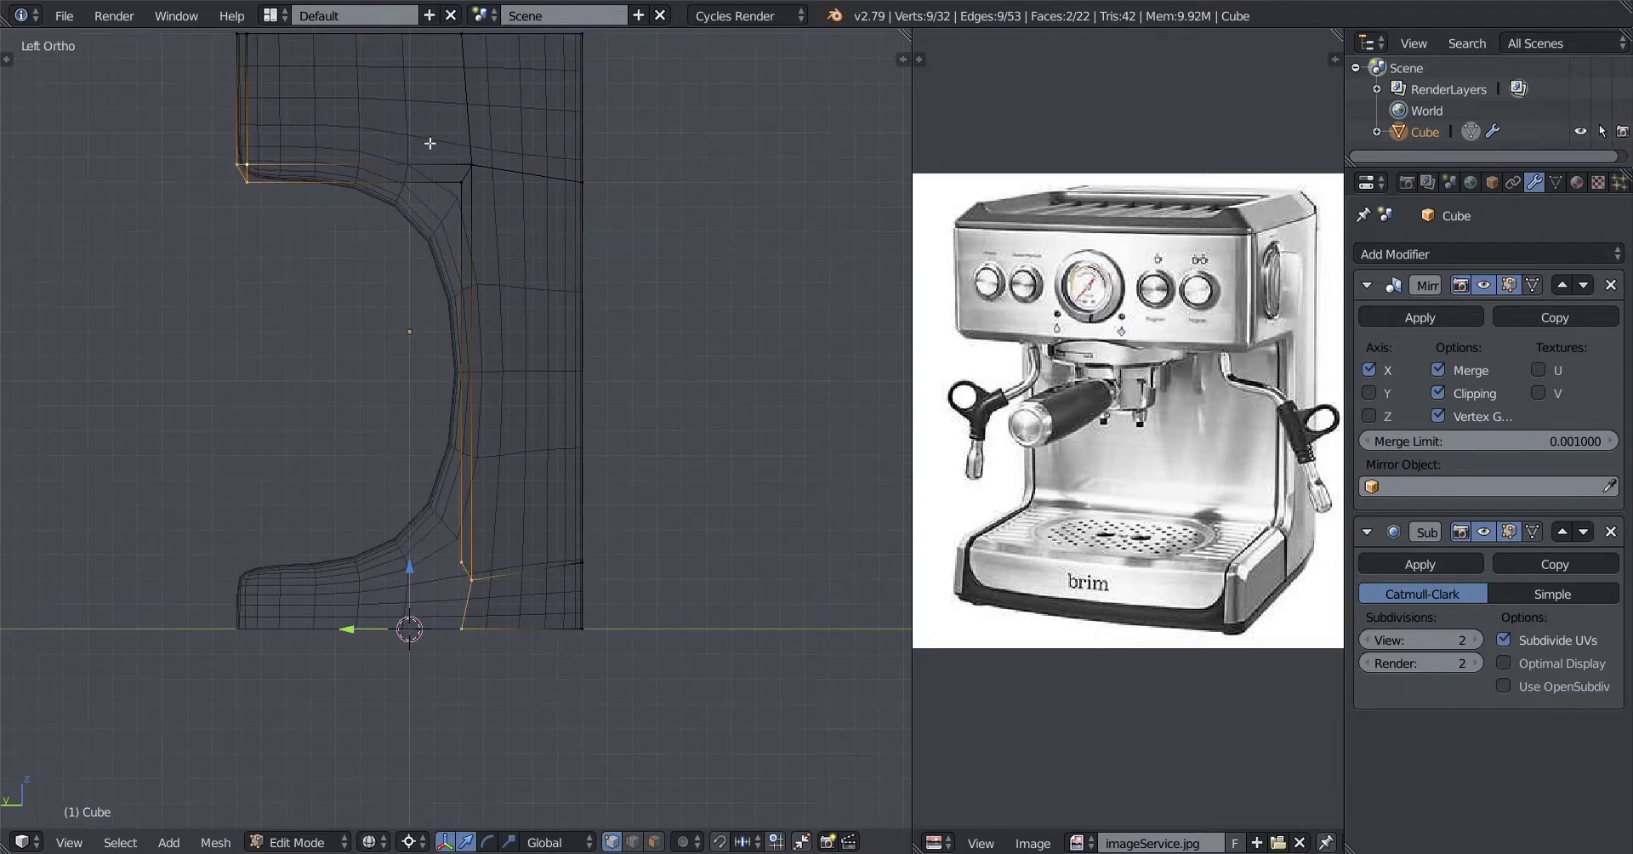
Step: Add the recess's upper rear corner vertices, deselect the bottom ones, and reveal the hidden base geometry
ctrl+drag(503, 136, 510, 285)
mouse_move(532, 605)
ctrl+shift+mouse_down()
mouse_move(502, 753)
mouse_move(515, 742)
ctrl+shift+mouse_up()
shift+middle_drag(477, 376, 513, 434)
scroll(512, 435, up, 1)
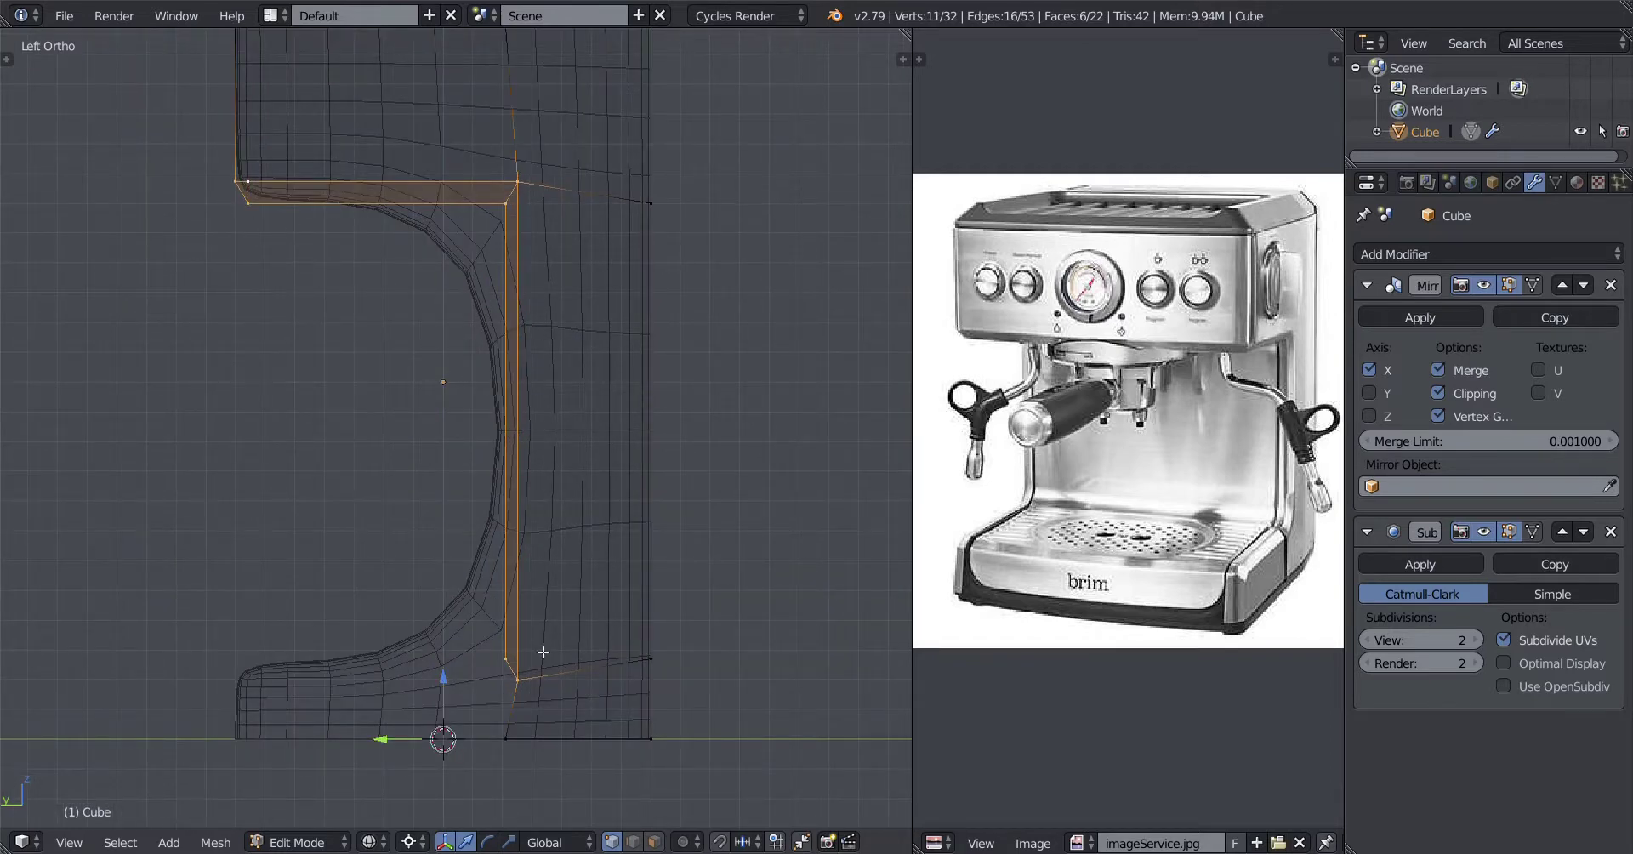
scroll(563, 483, up, 3)
scroll(563, 483, down, 4)
key(alt+h)
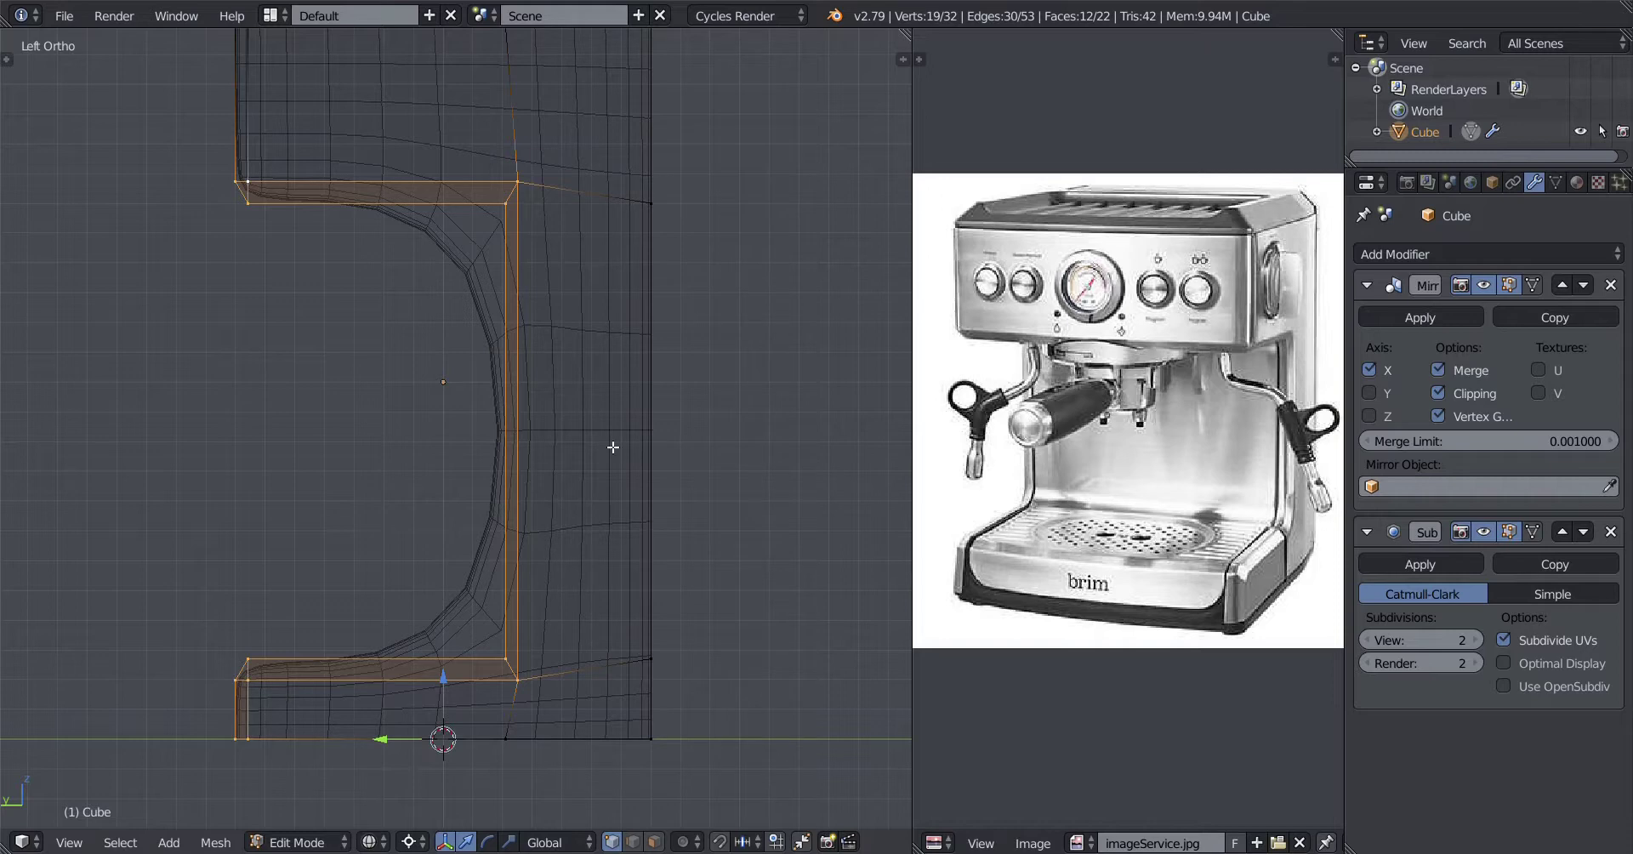
Step: Run the Screencast Keys script in the Text Editor and switch the editor back to the 3D View
middle_drag(613, 447, 584, 487)
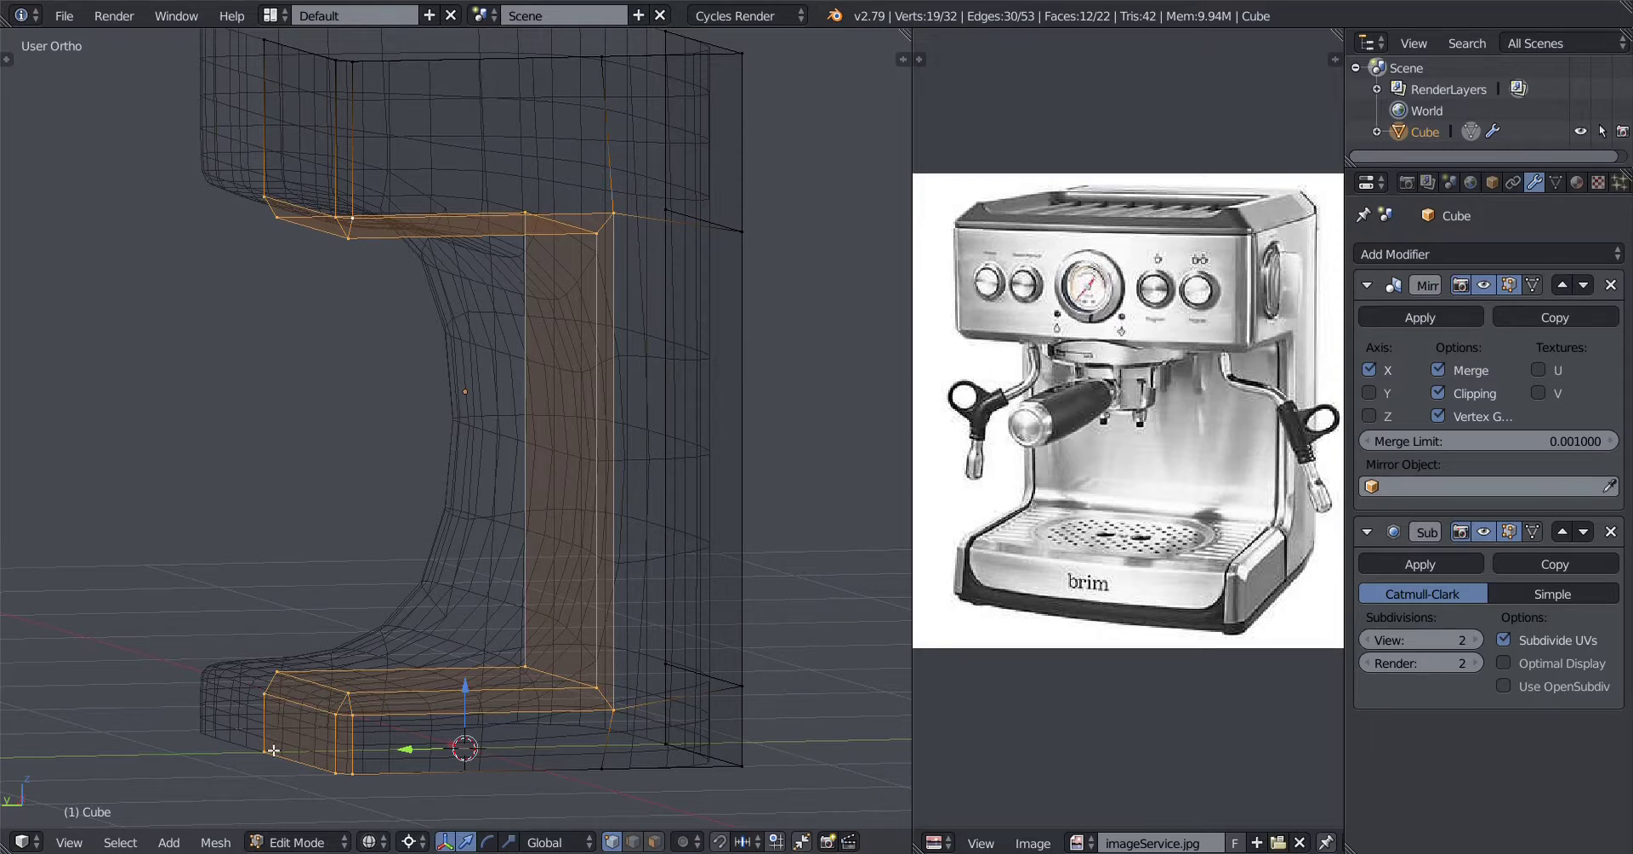
click(31, 844)
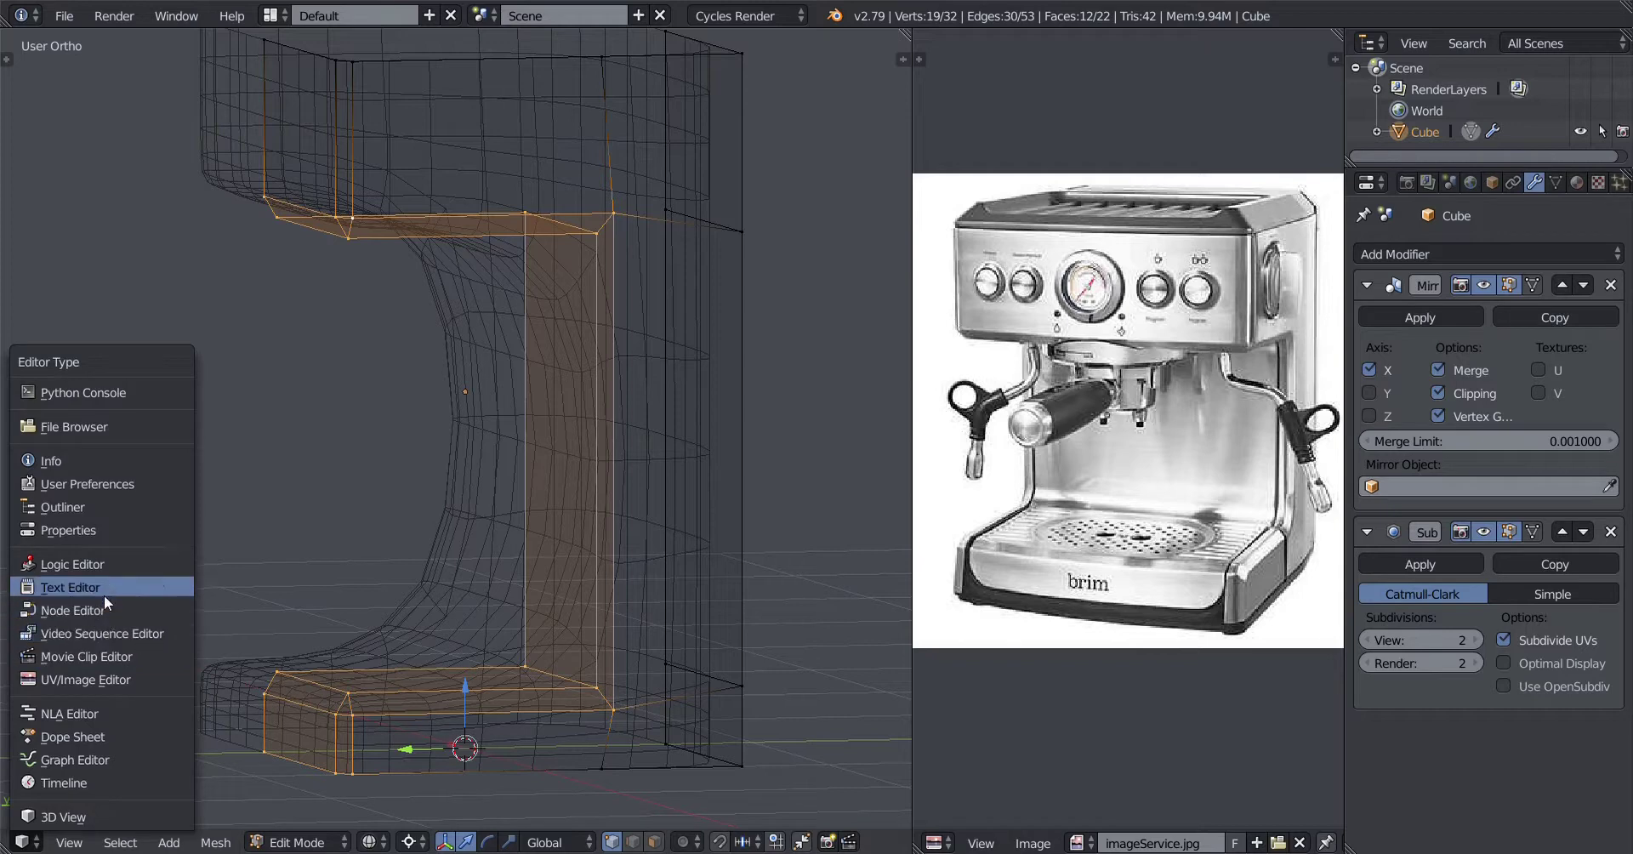
click(78, 589)
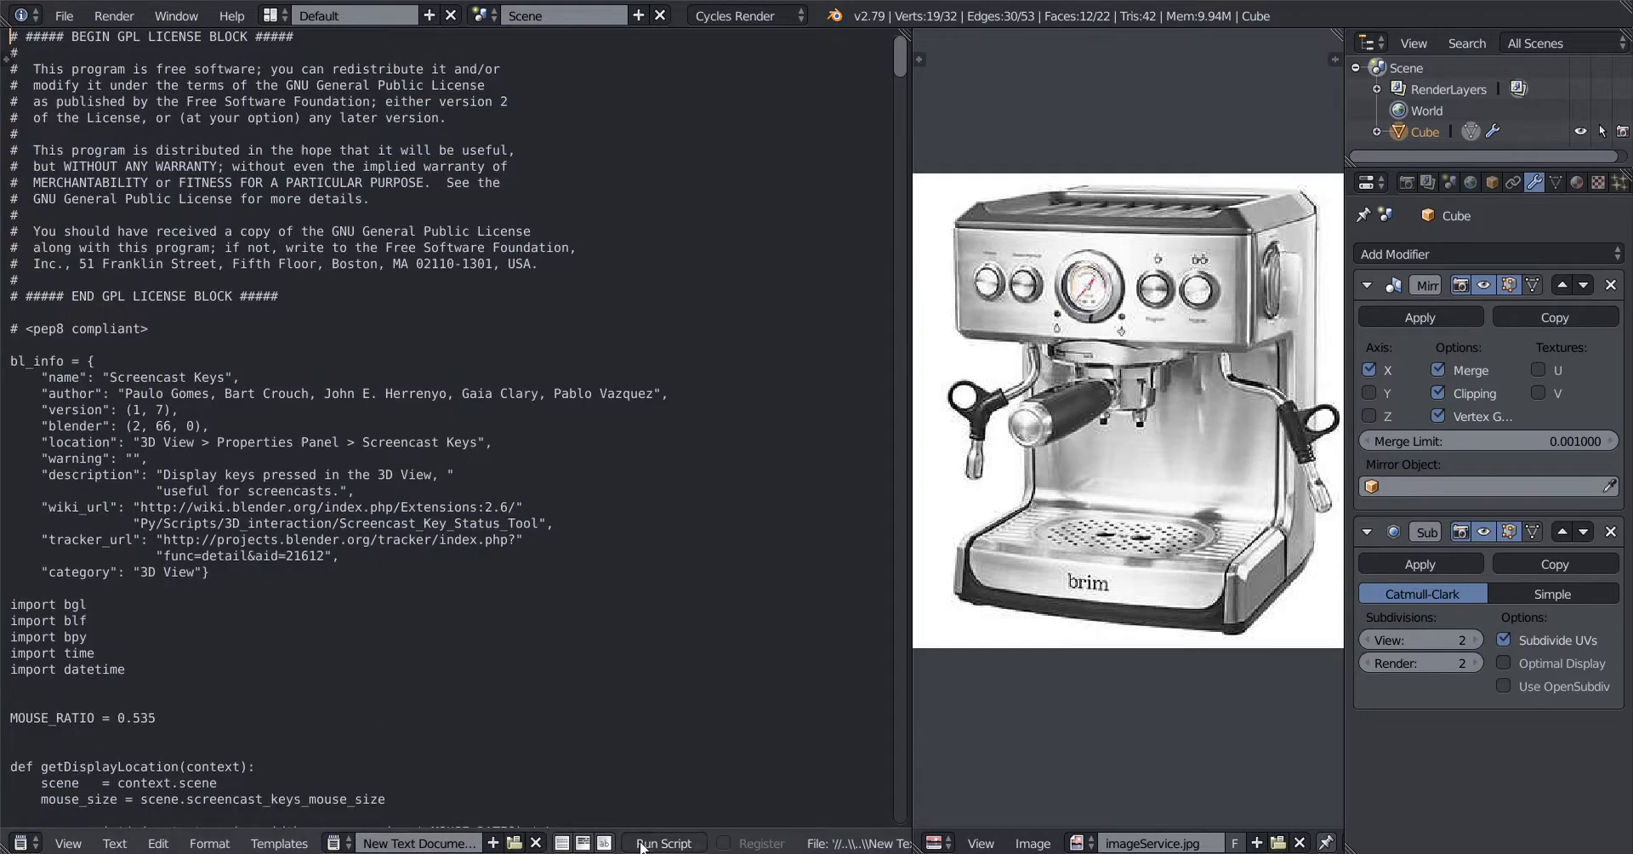
click(24, 844)
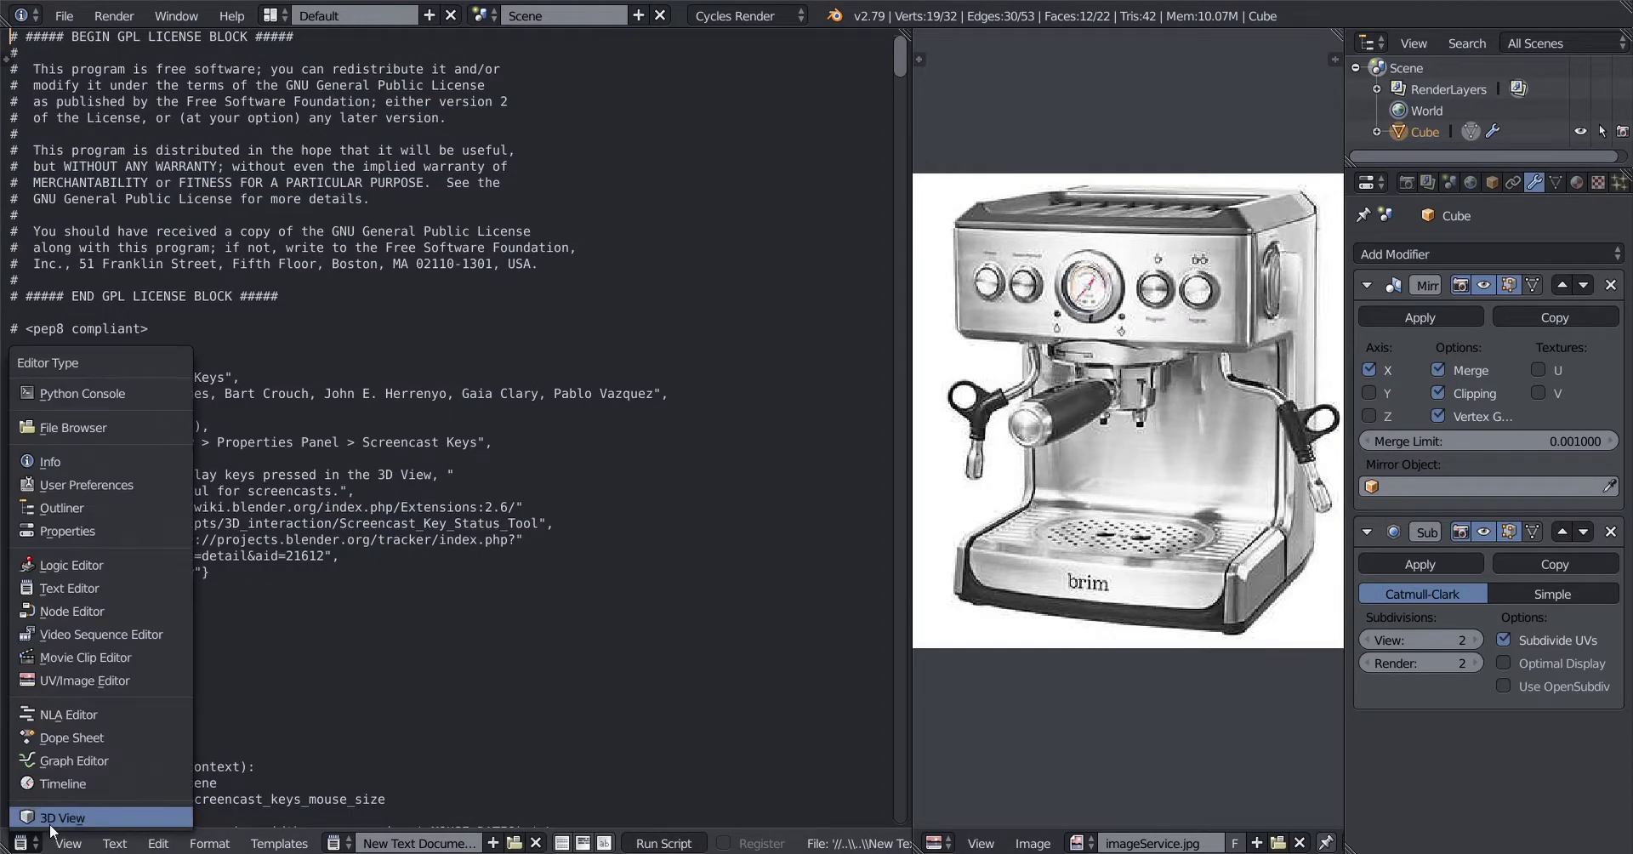
click(55, 819)
Step: Start the Screencast Keys display for the 3D View
key(n)
scroll(832, 696, down, 5)
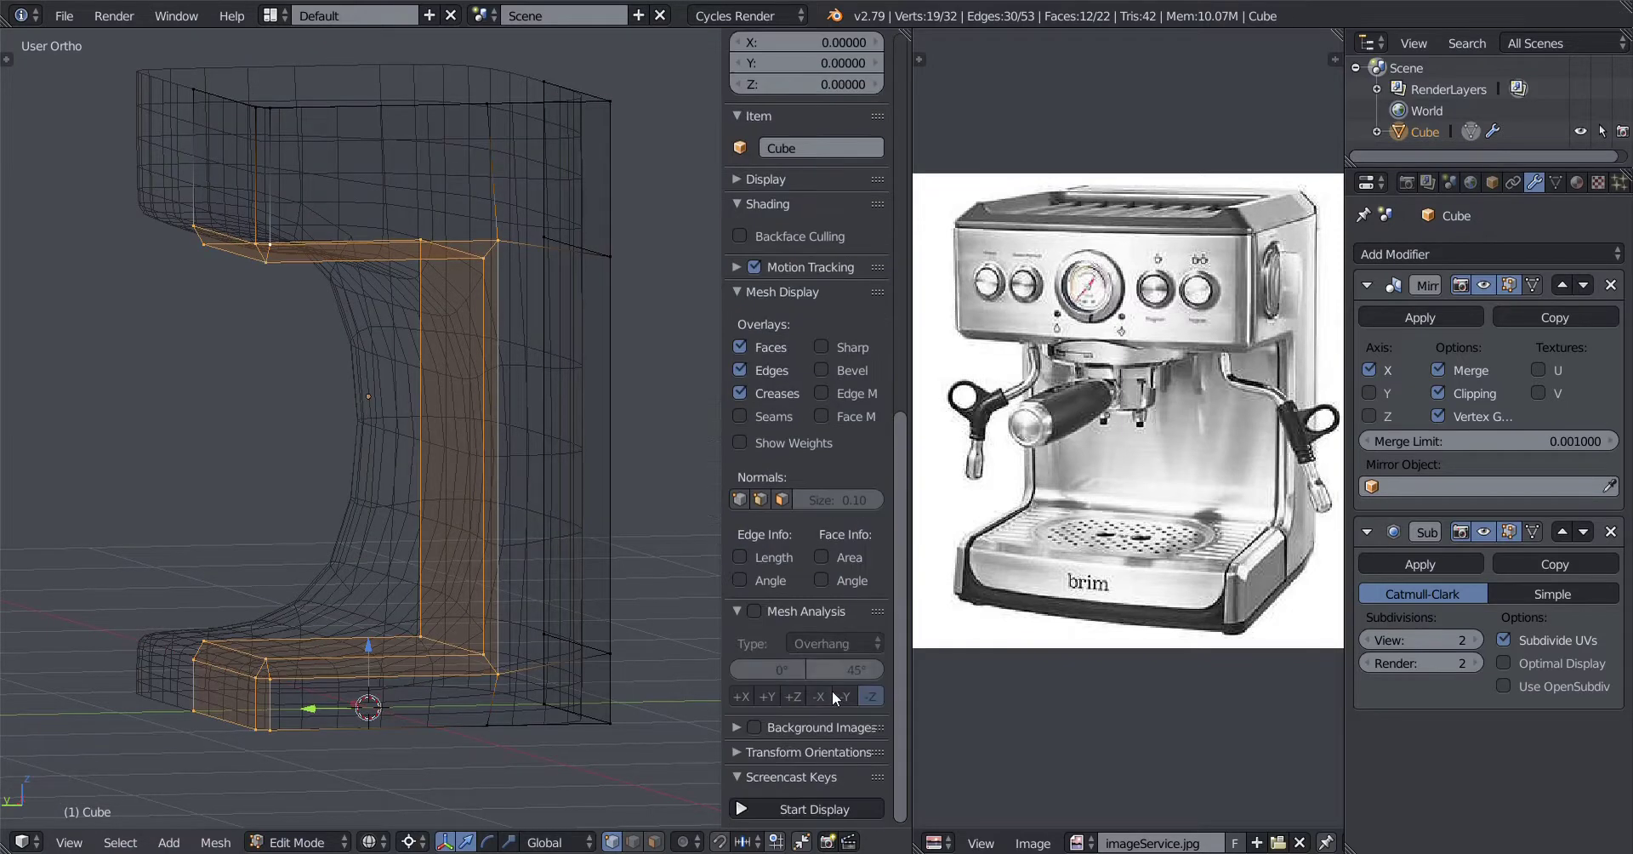
click(791, 809)
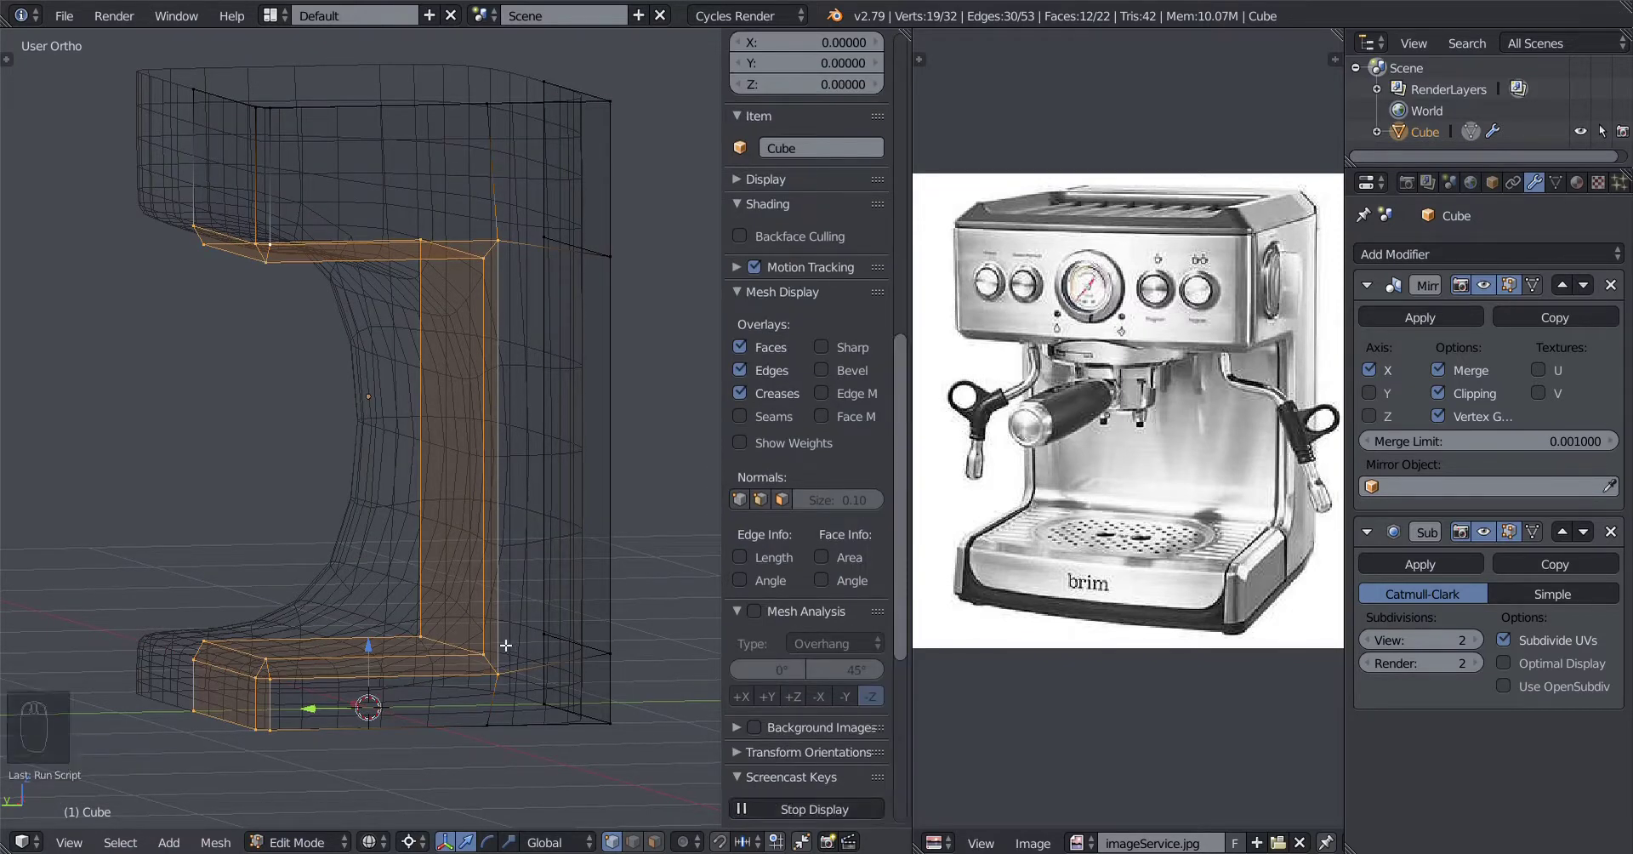
key(n)
Step: Try a horizontal loop cut through the rear column, sliding it with the Even and Flipped options on
middle_drag(580, 574, 547, 565)
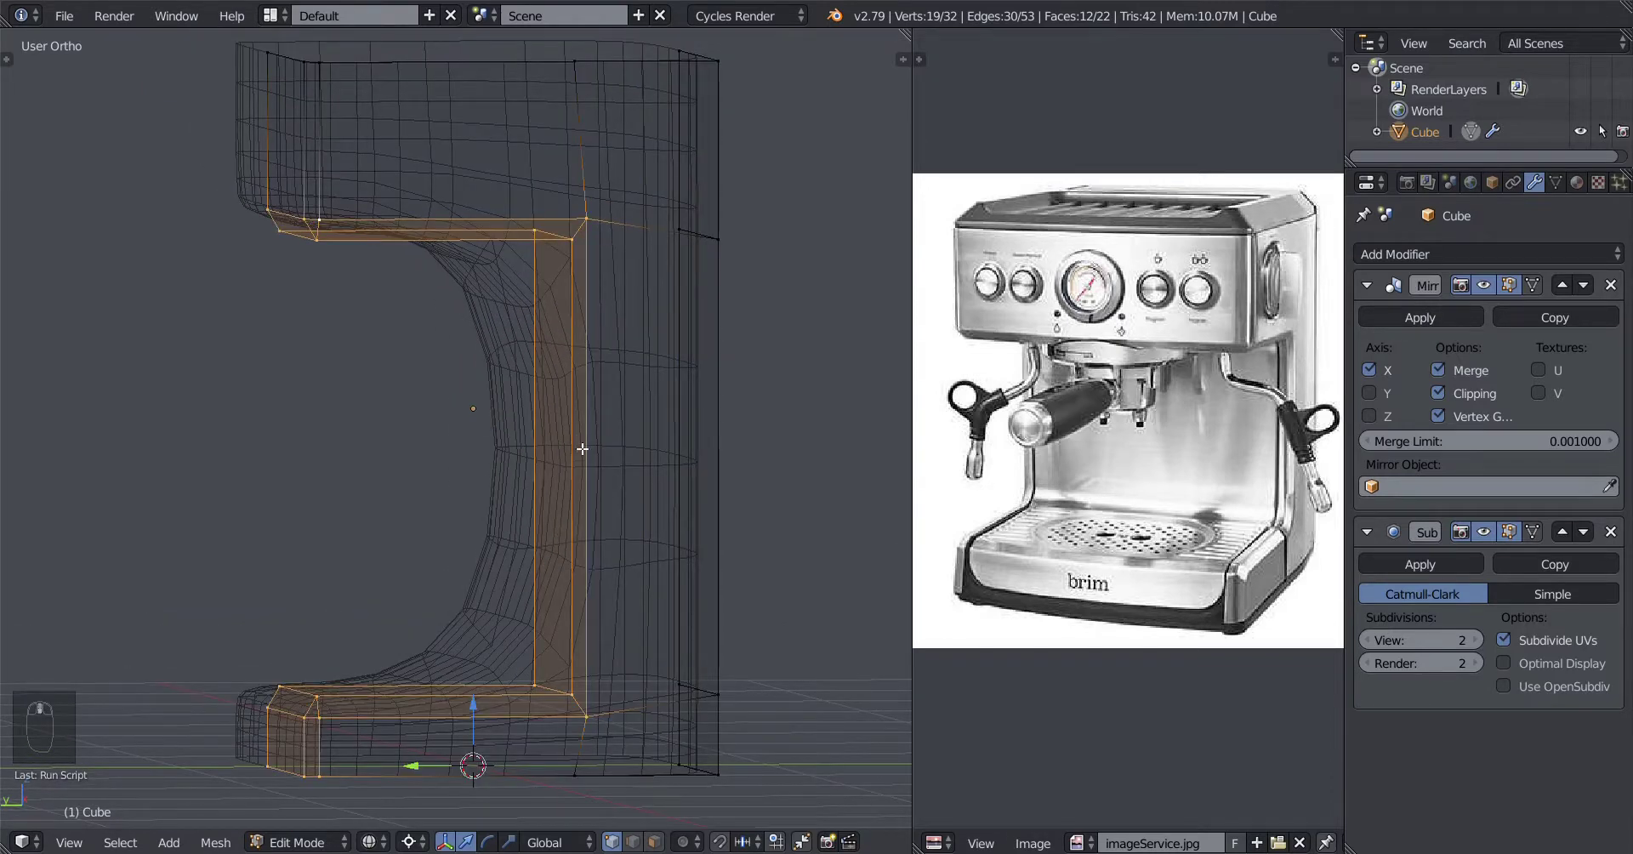
key(z)
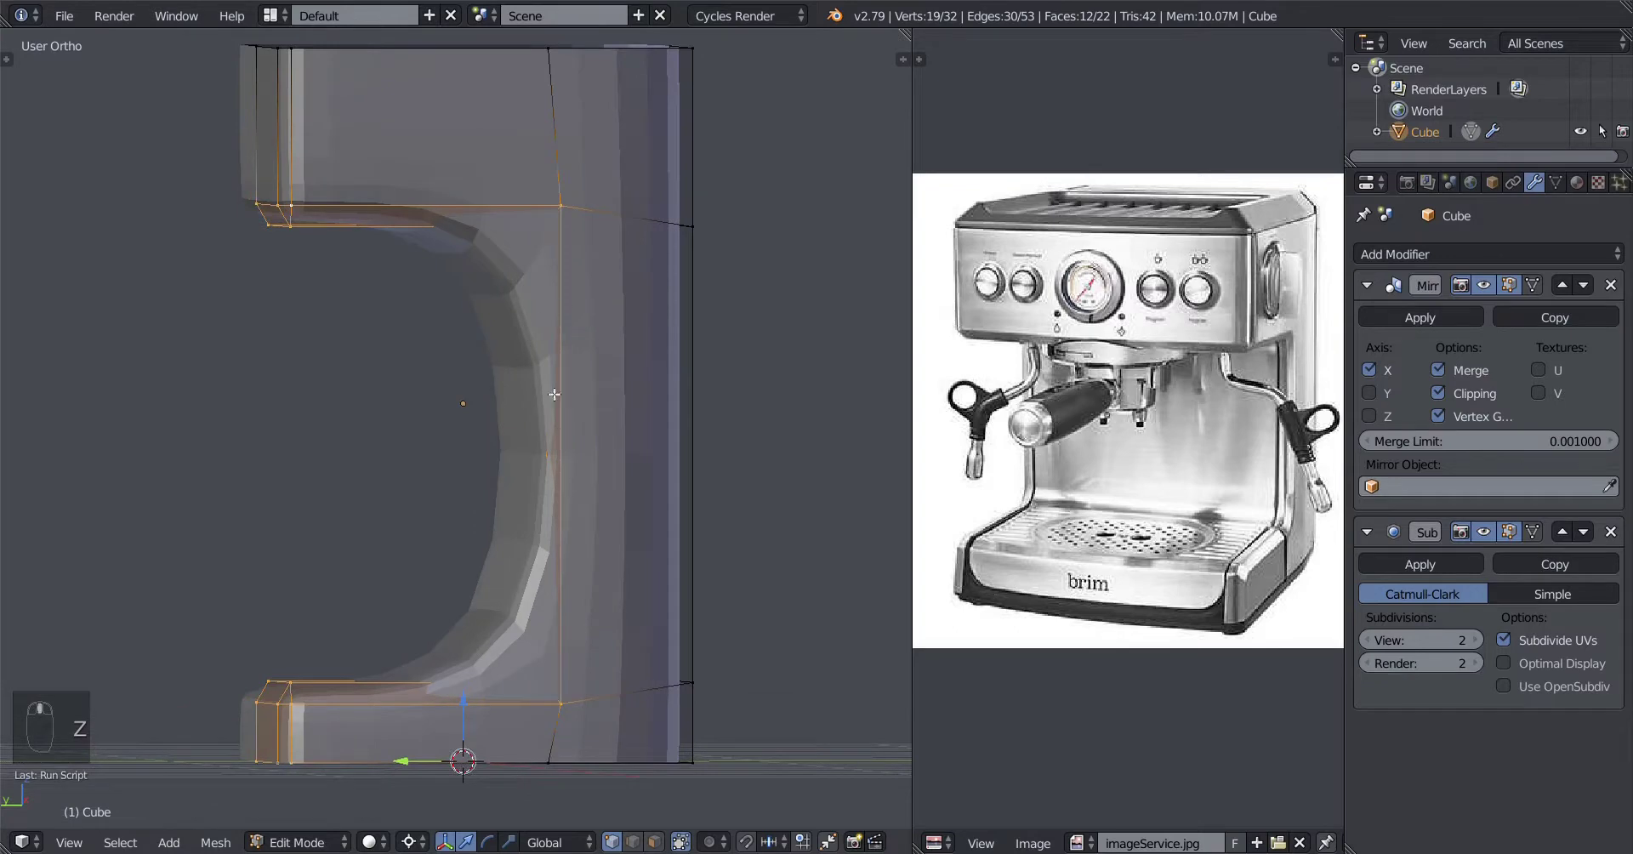
key(z)
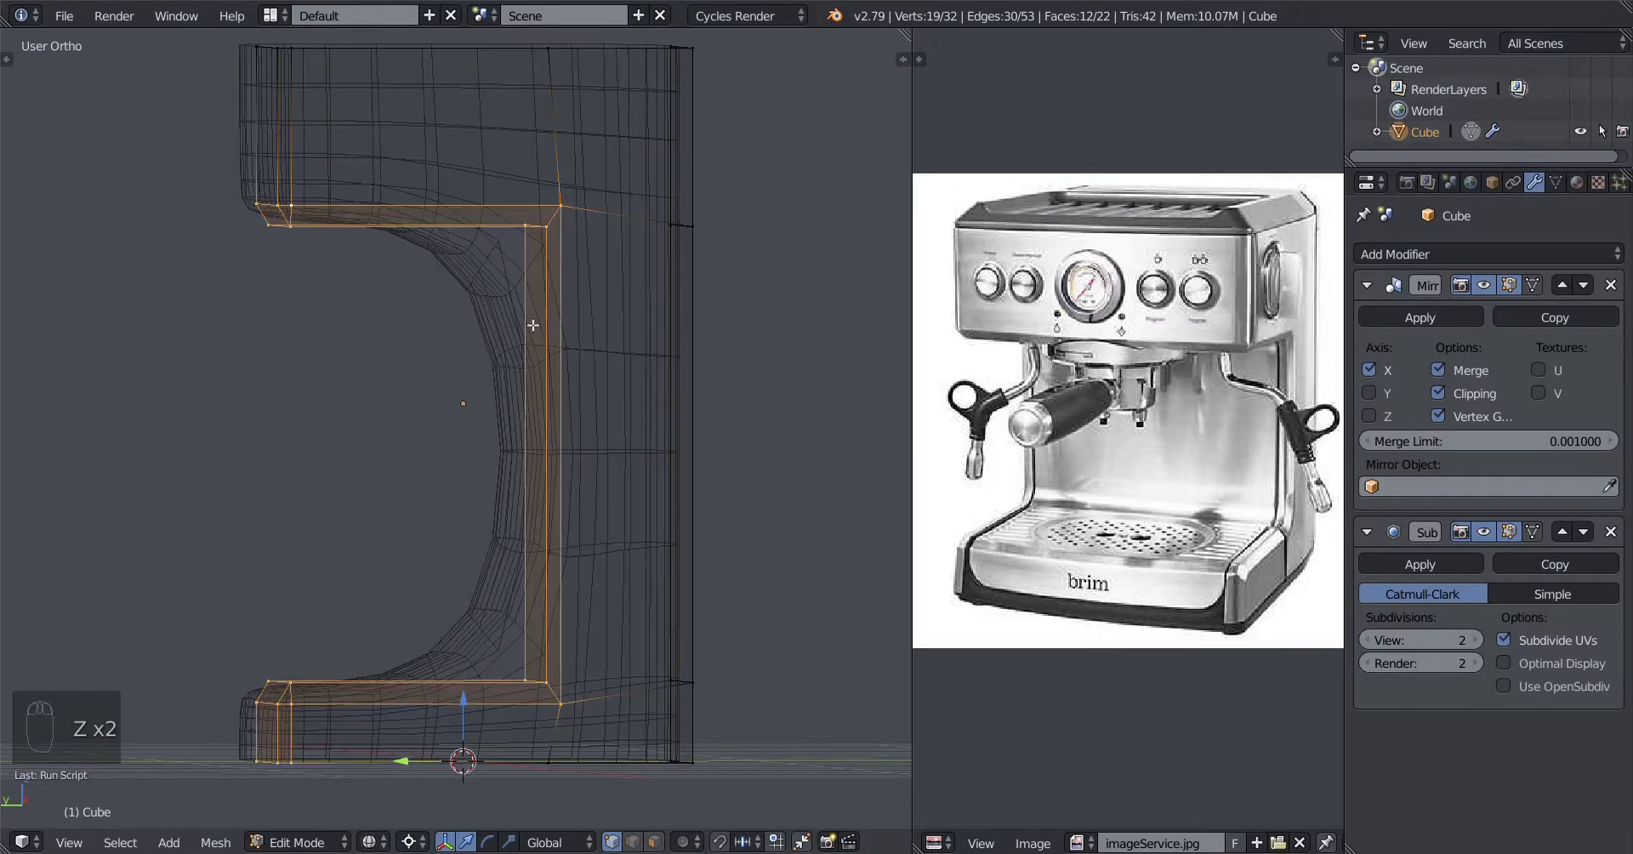
middle_drag(514, 349, 554, 408)
key(ctrl+r)
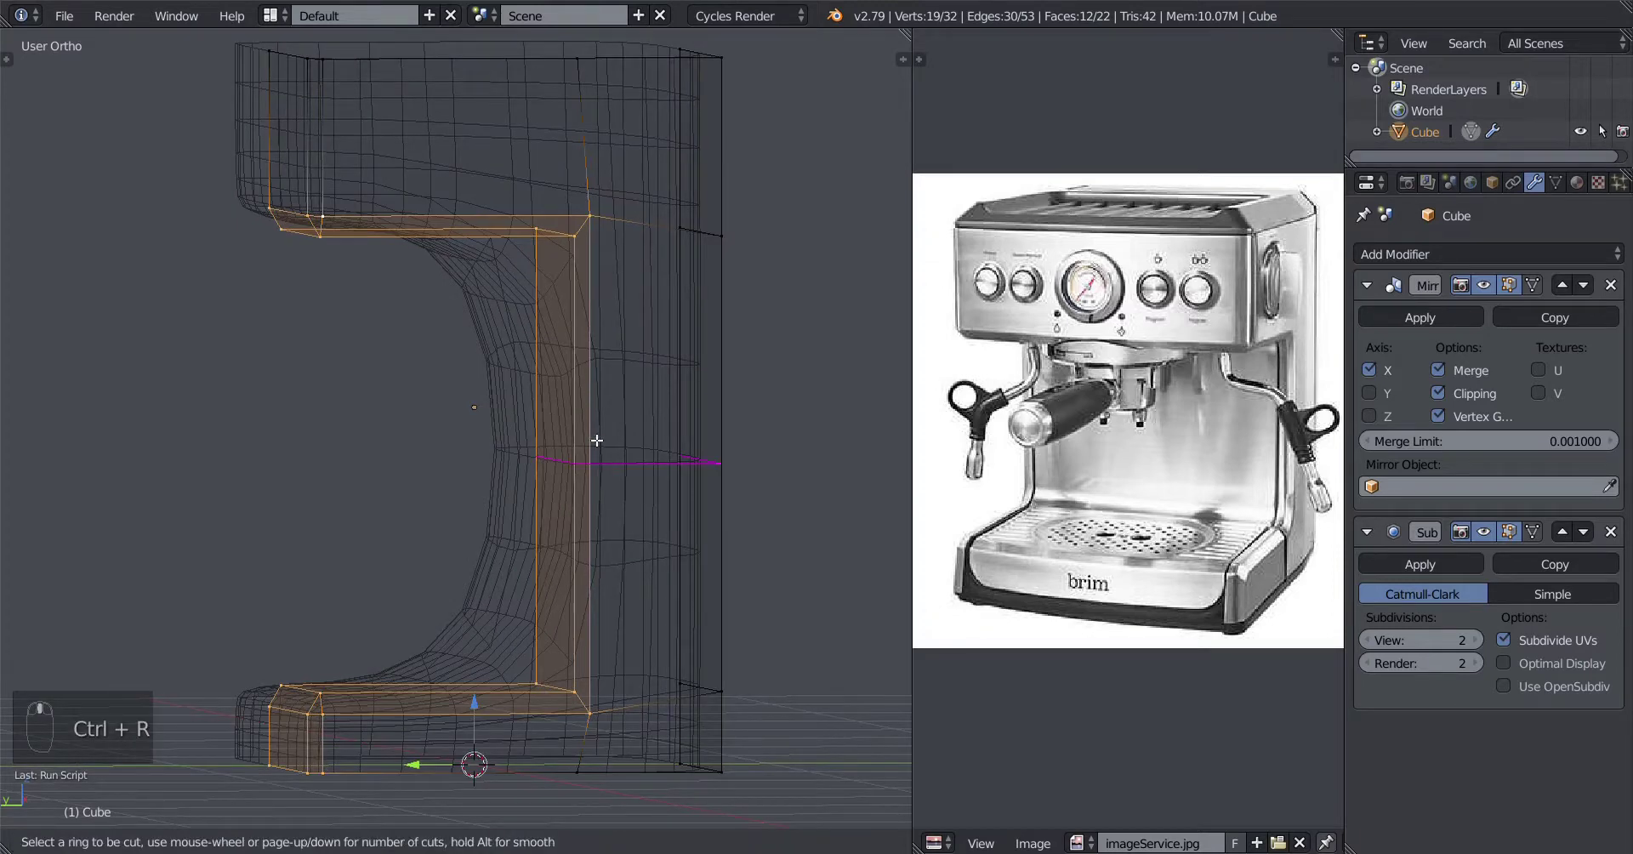
click(598, 441)
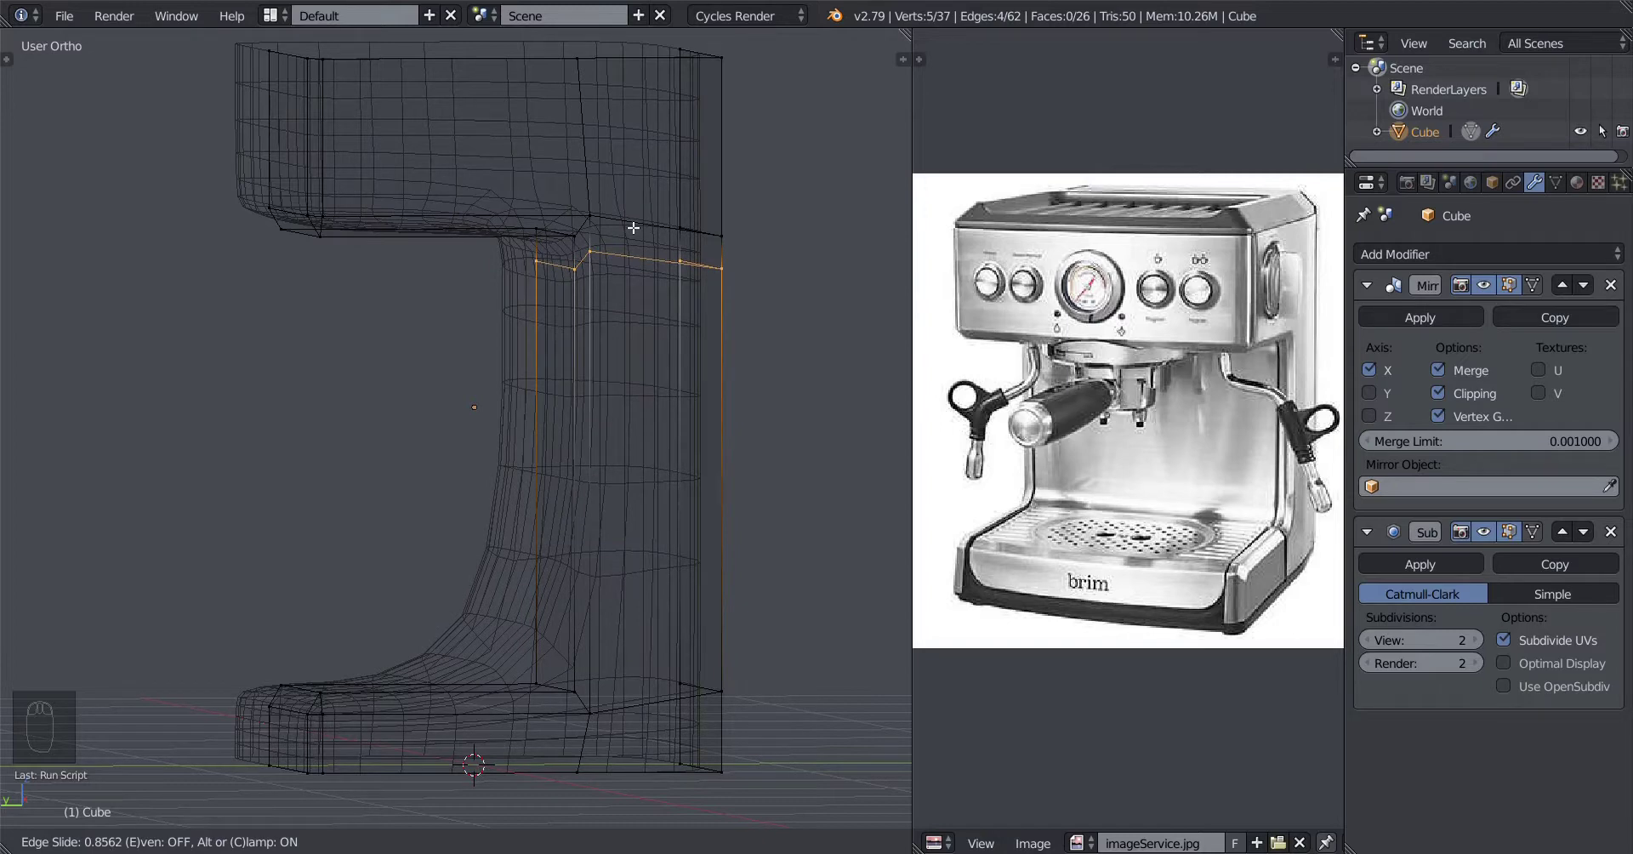
key(e)
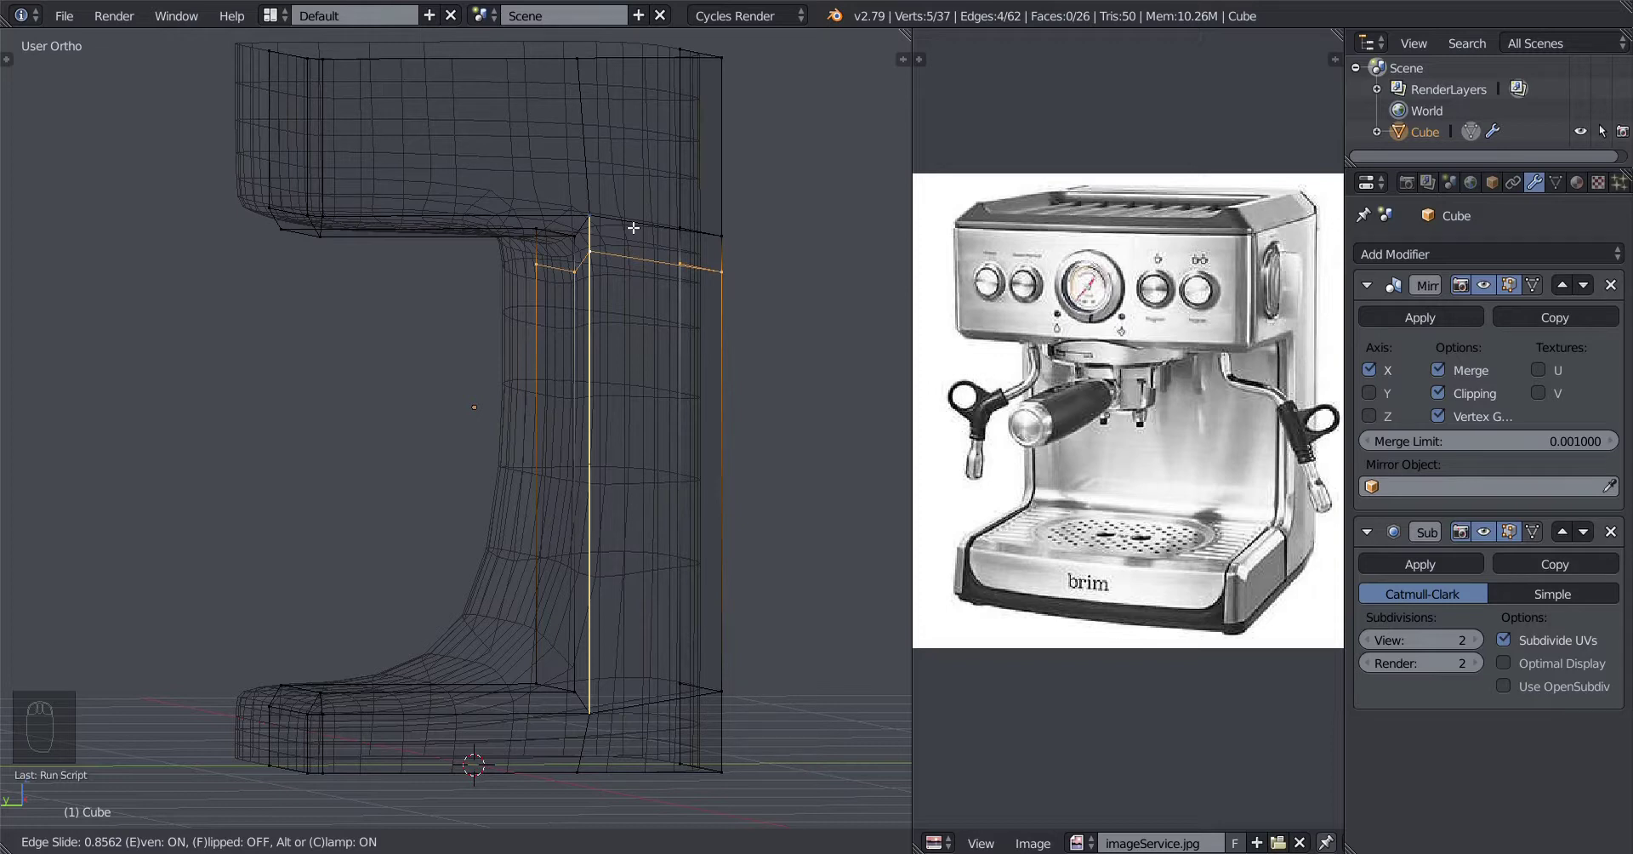
key(f)
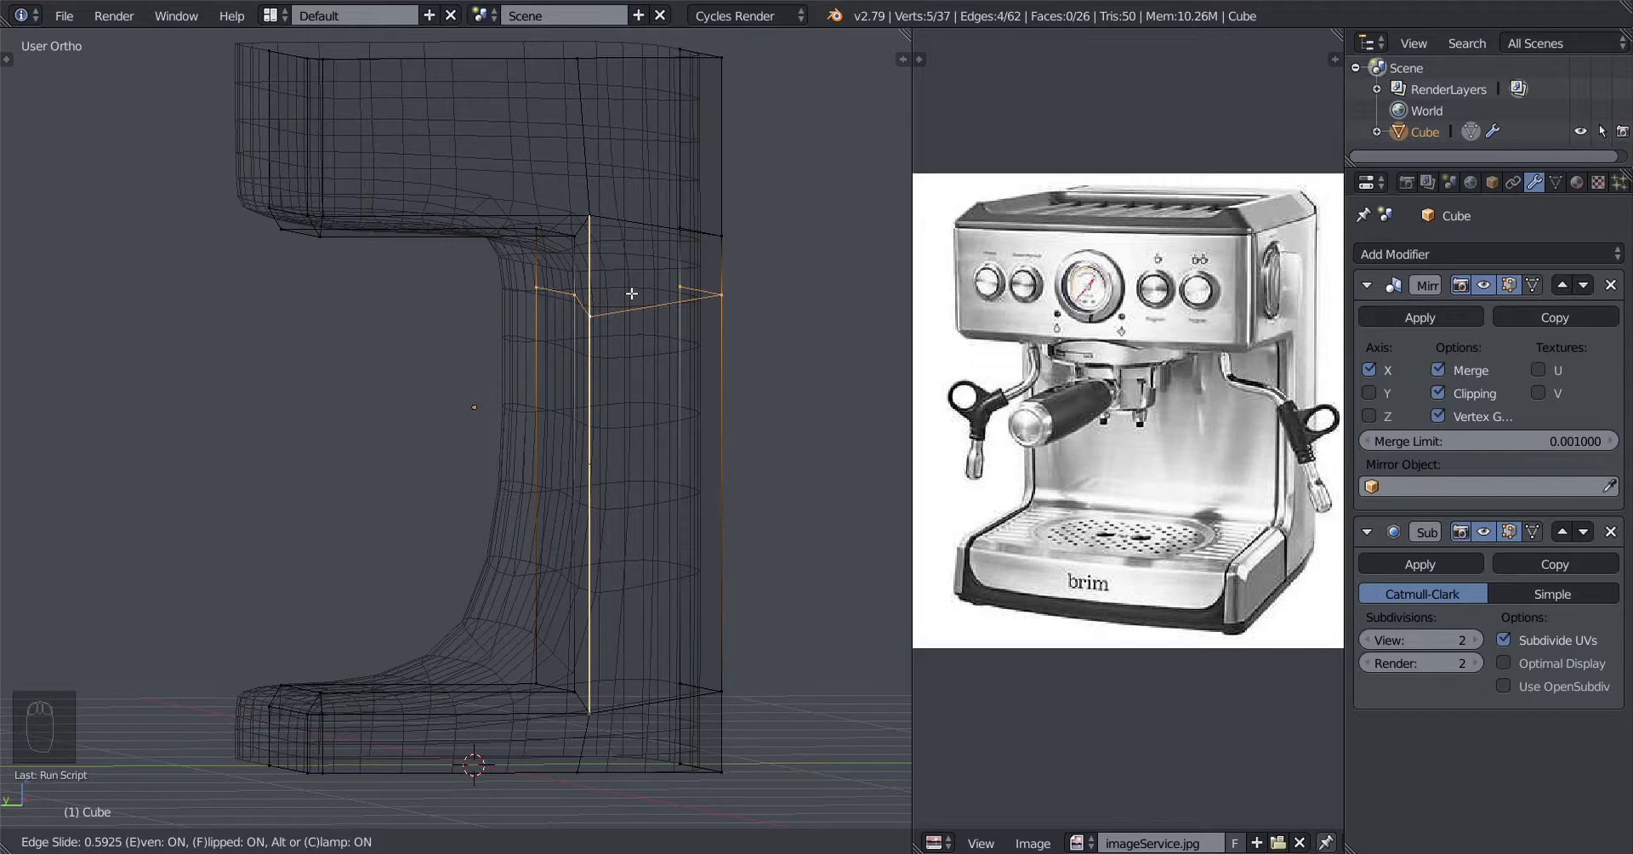
click(576, 365)
Step: Remove the new edge loop from the rear column with Dissolve Edges
middle_drag(576, 365, 555, 358)
key(x)
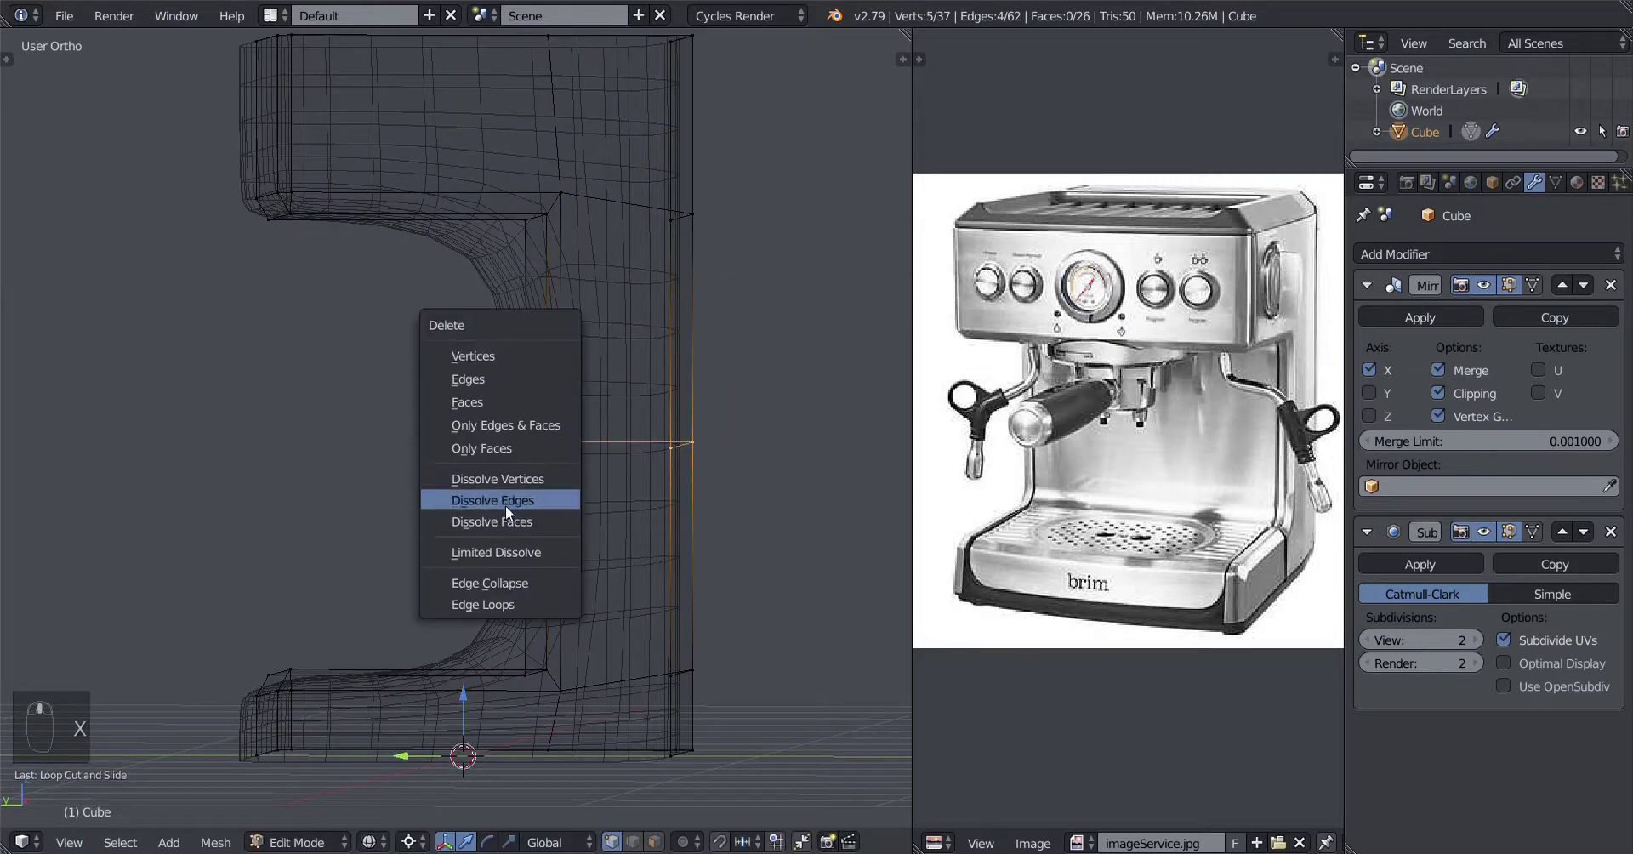
click(505, 511)
Step: Add one horizontal loop cut near mid-height of the rear column between the top block and the base
middle_drag(547, 438, 547, 464)
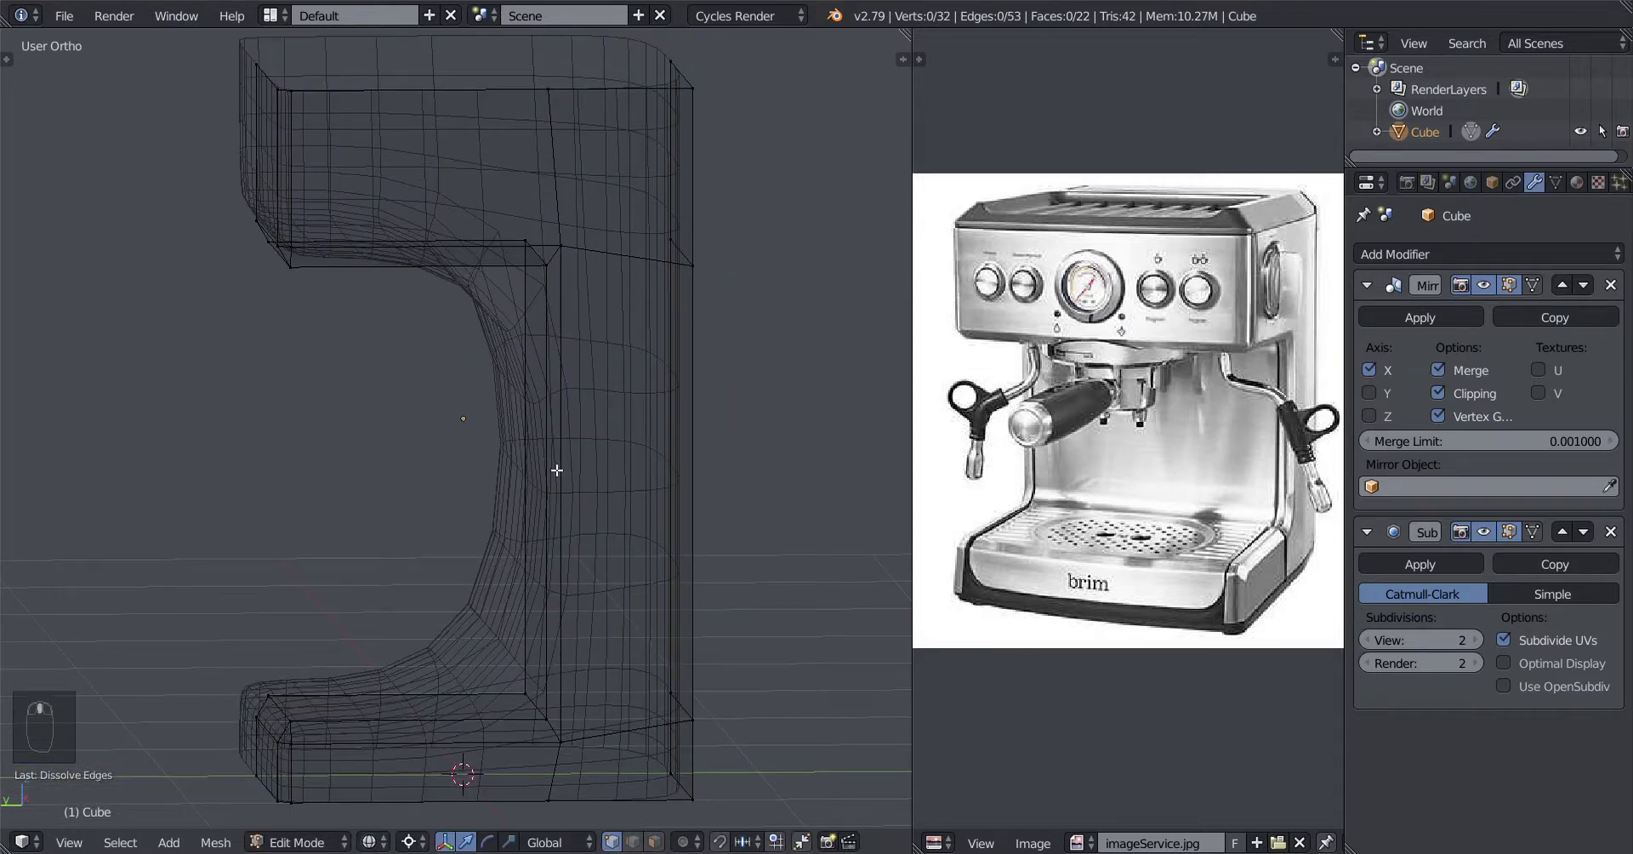
key(ctrl+r)
click(557, 472)
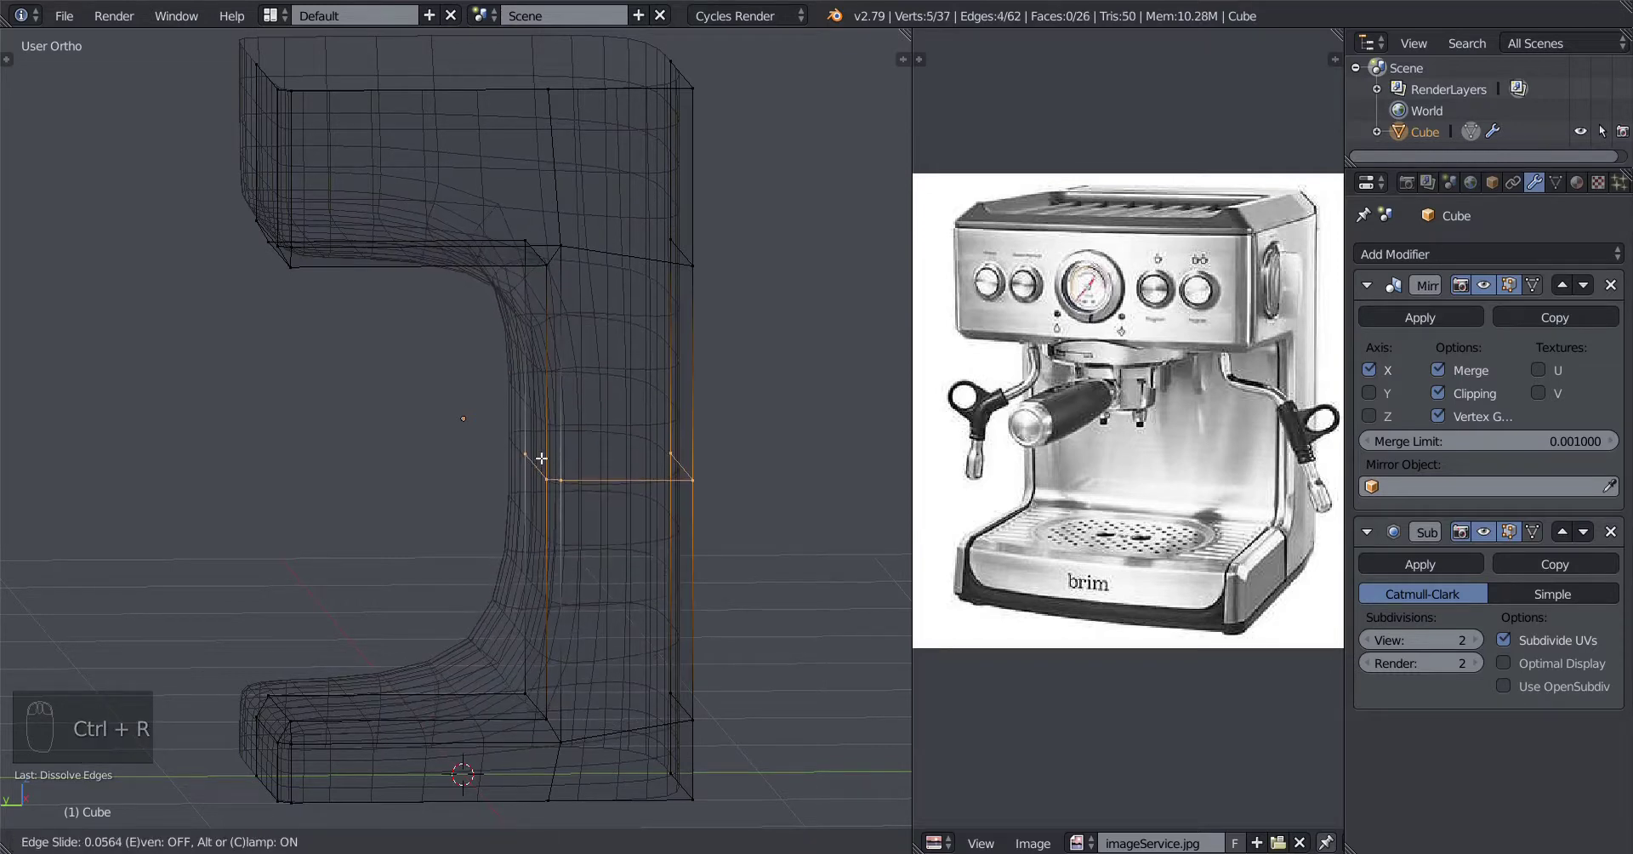
click(542, 477)
middle_drag(543, 477, 538, 402)
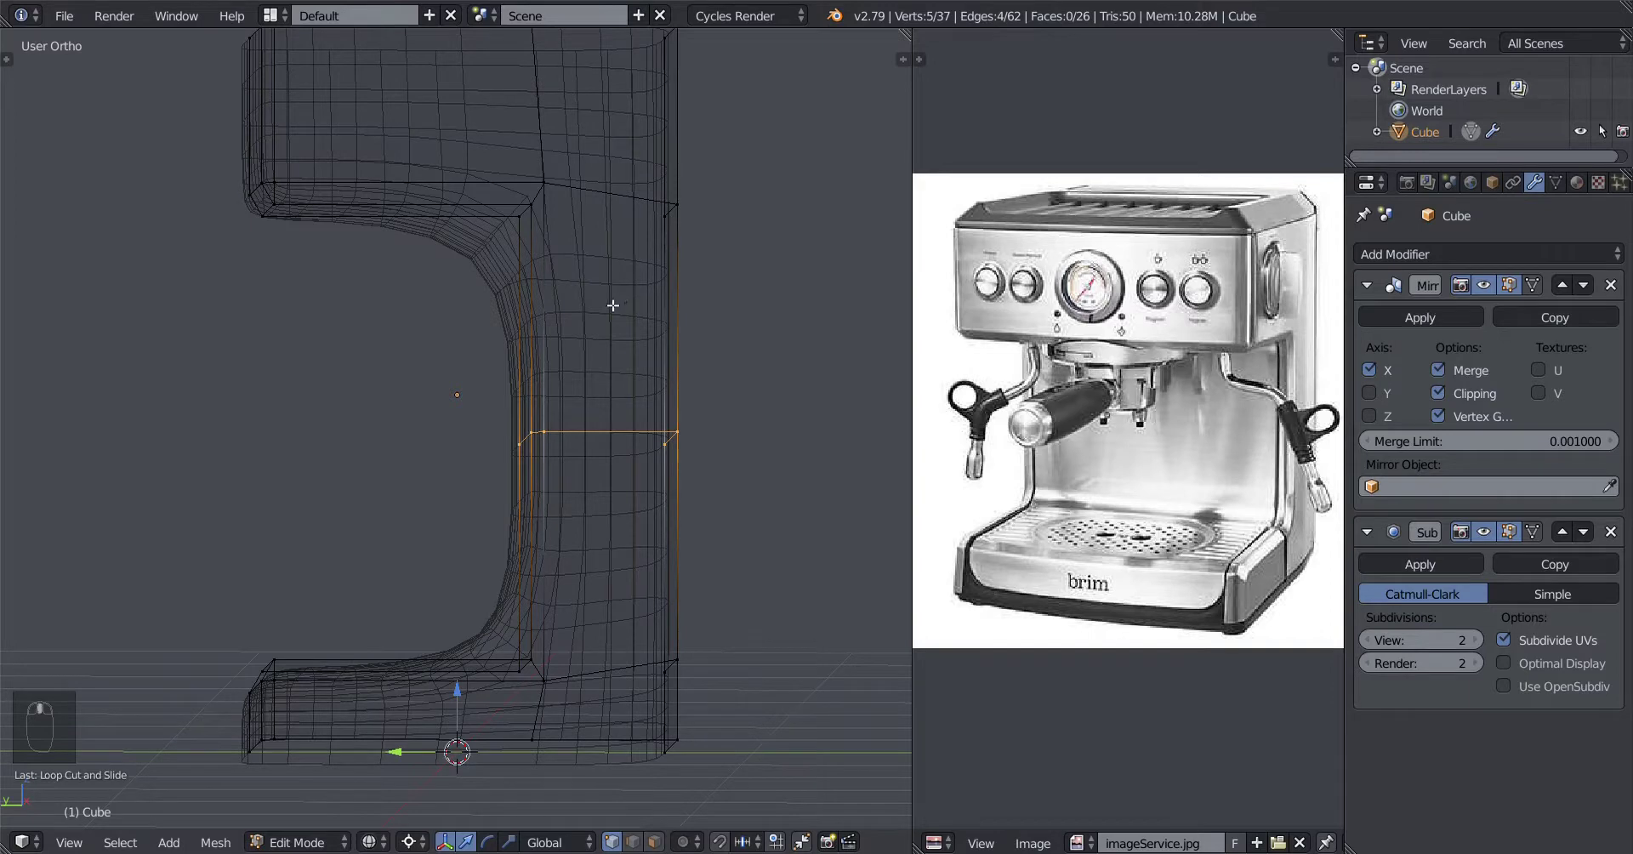
Step: Try edge-sliding the column's horizontal loop up toward the underside of the top block
middle_drag(613, 292, 613, 405)
key(g)
key(g)
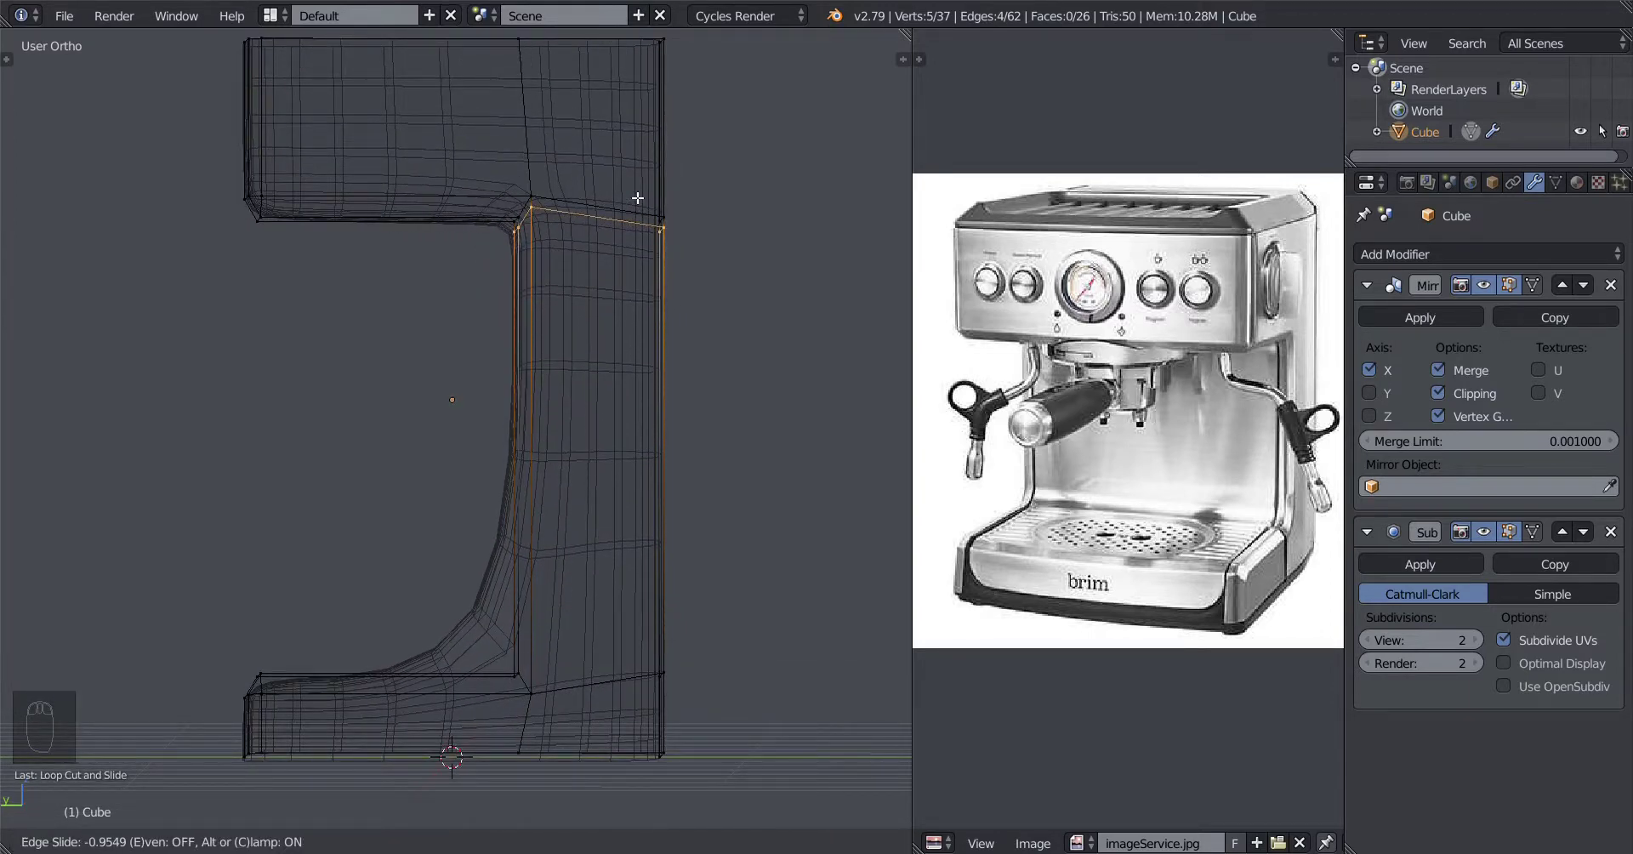
right_click(638, 198)
middle_drag(598, 432, 582, 476)
scroll(583, 447, up, 1)
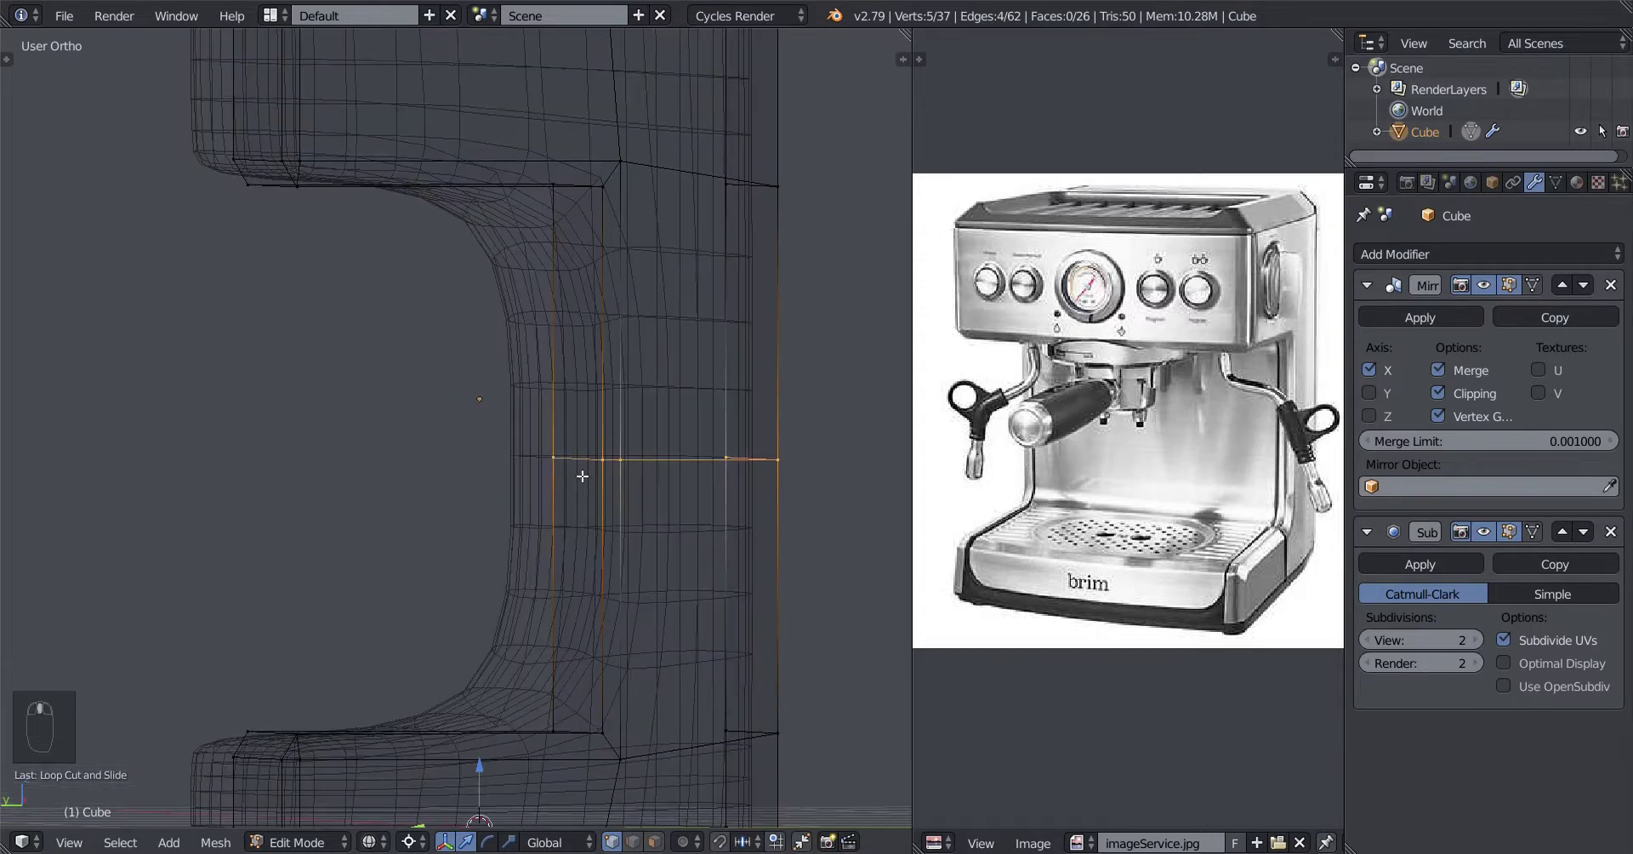
middle_drag(550, 337, 563, 287)
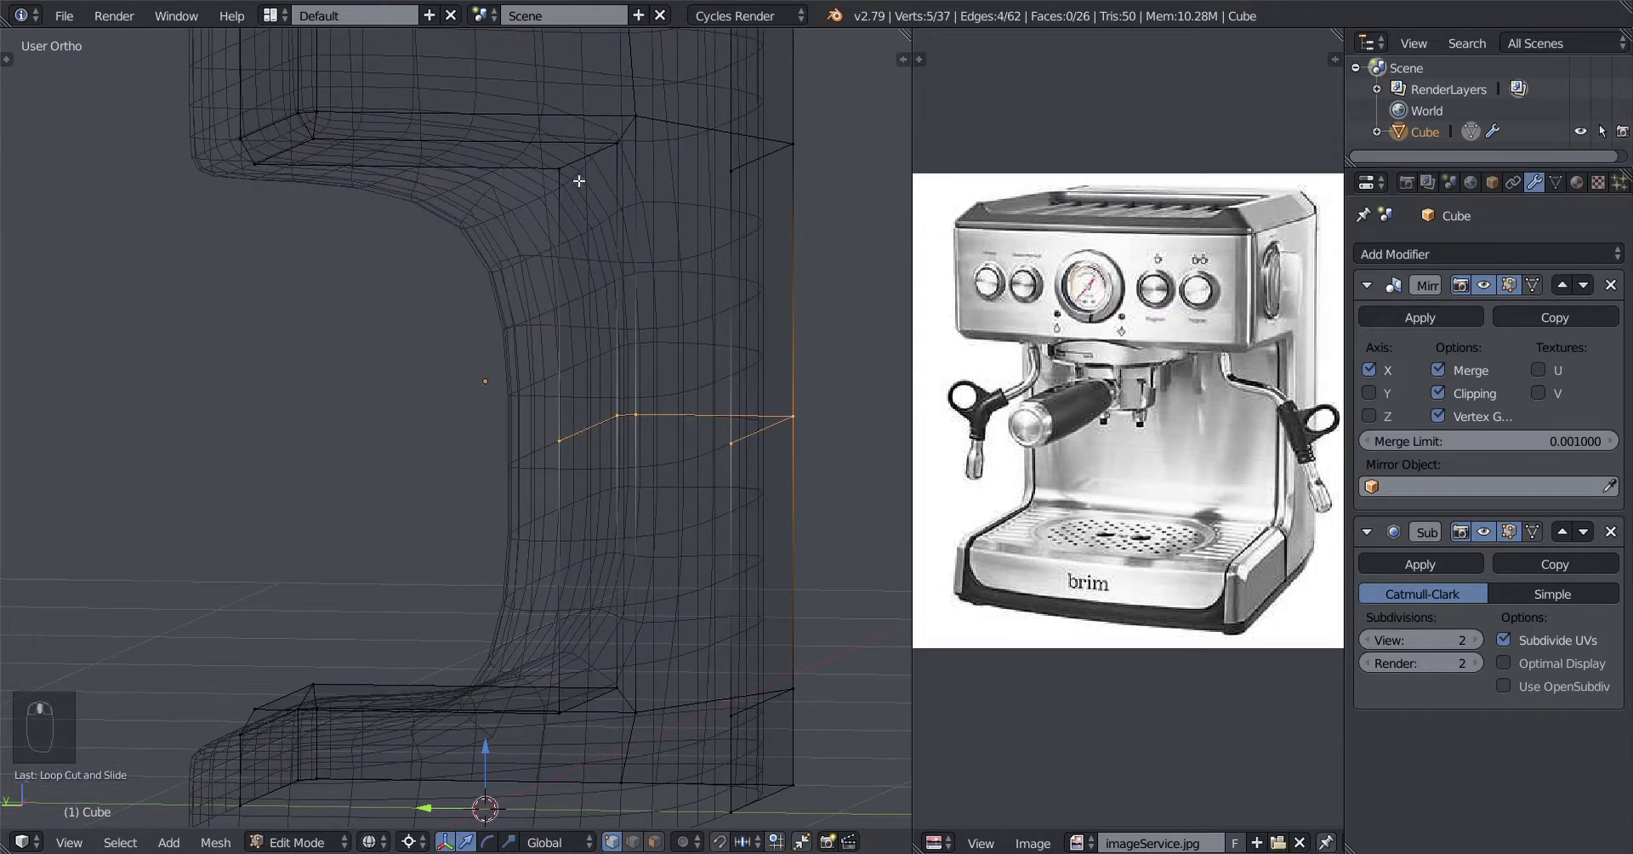
Step: Try edge-sliding the rear column's horizontal loop up and down with the Even and Flipped options on
middle_drag(669, 149, 561, 418)
middle_drag(612, 233, 587, 395)
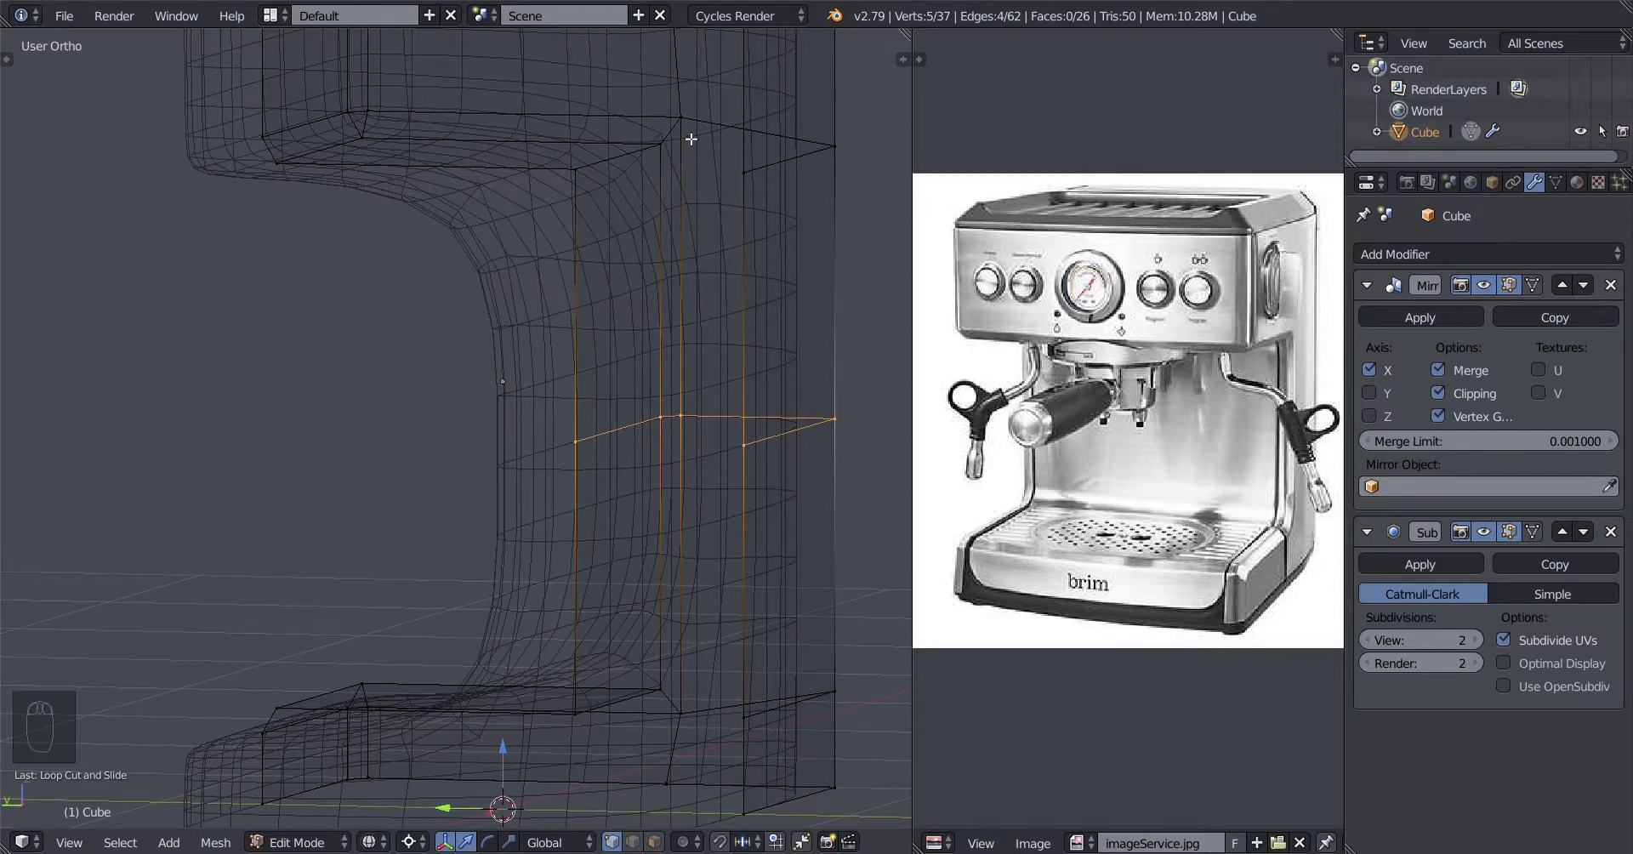
middle_drag(691, 139, 655, 490)
key(g)
key(g)
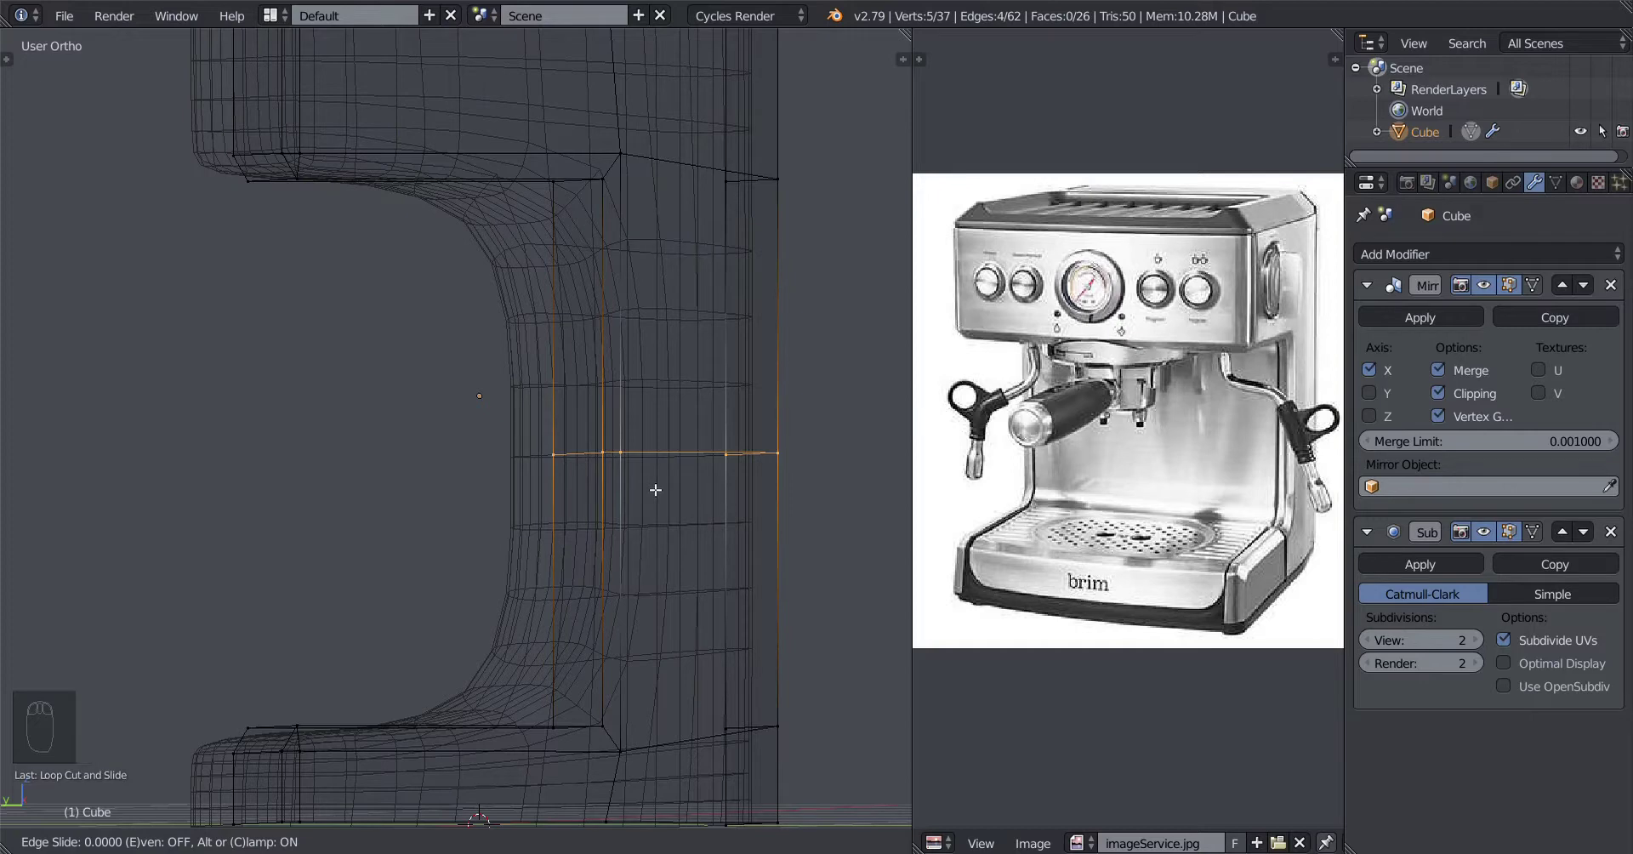
key(e)
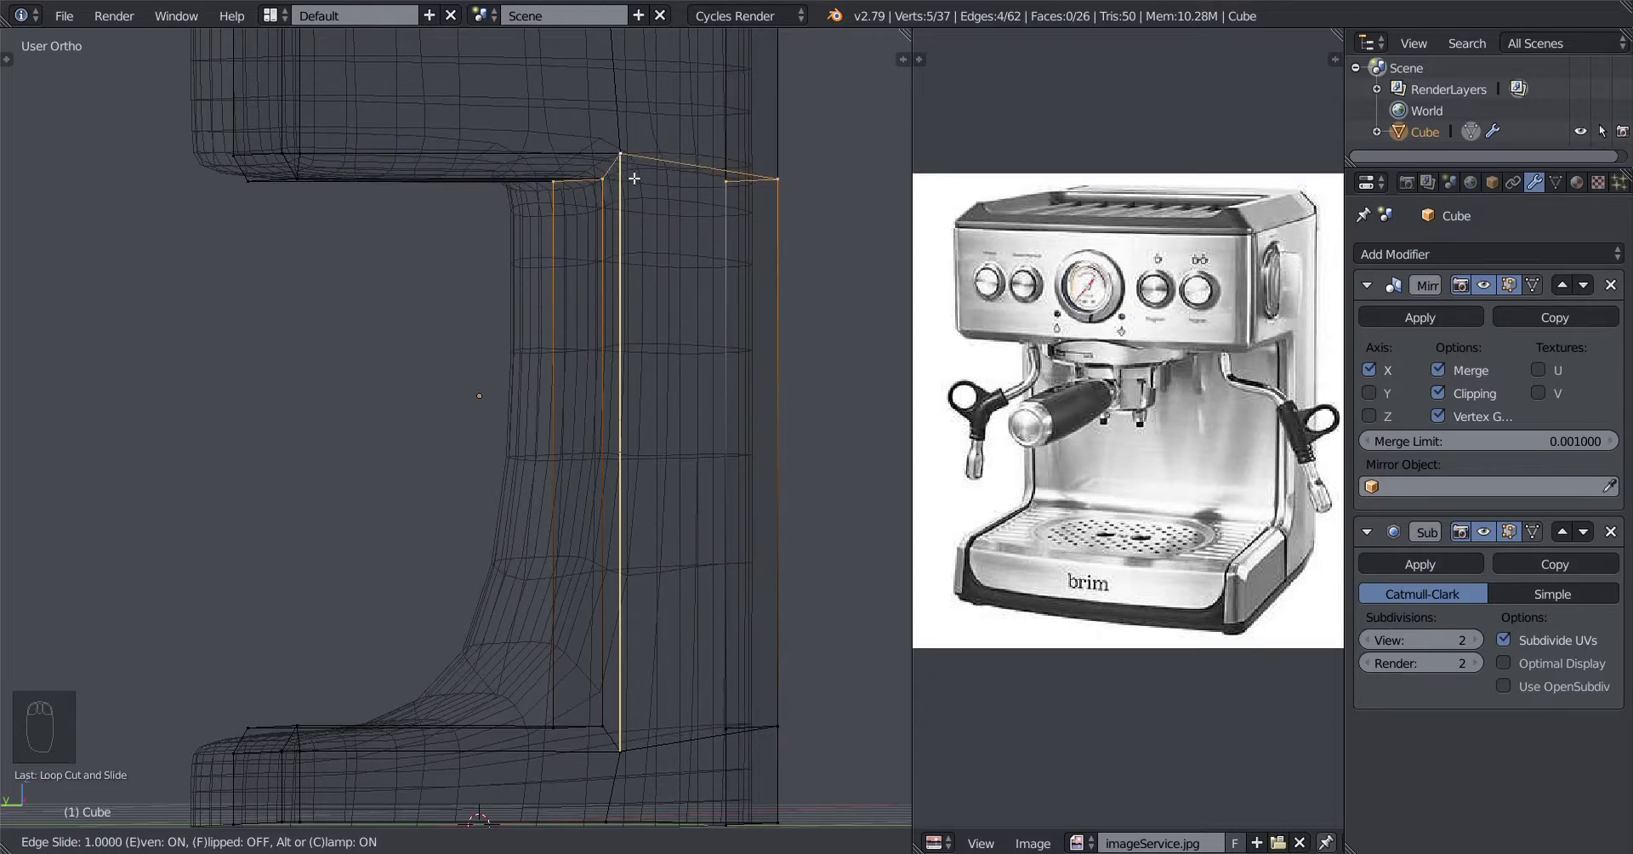
key(f)
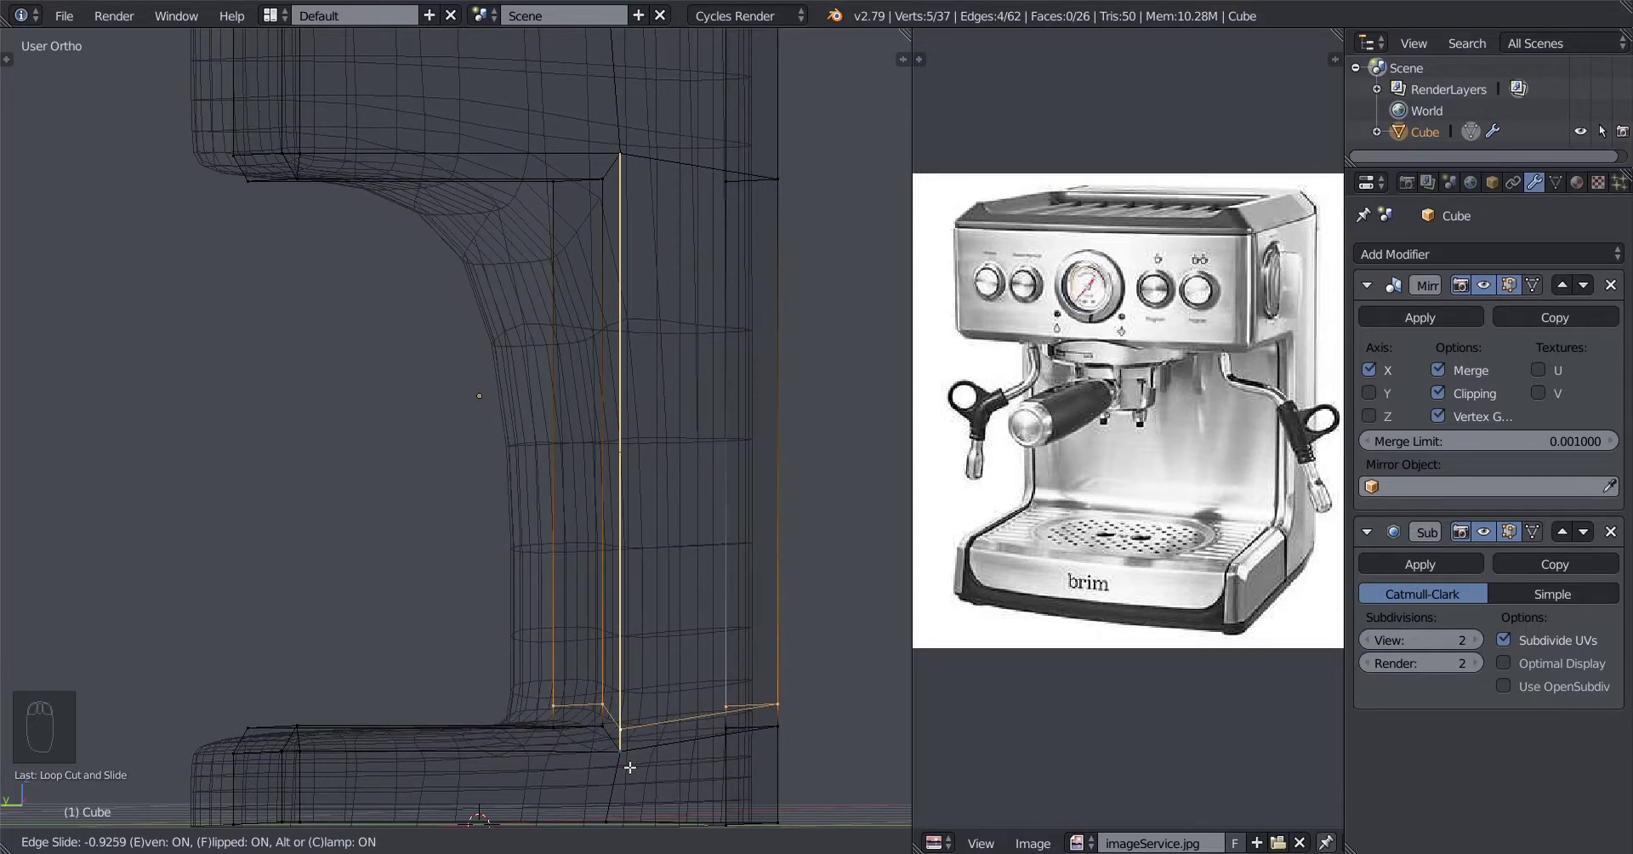
right_click(630, 768)
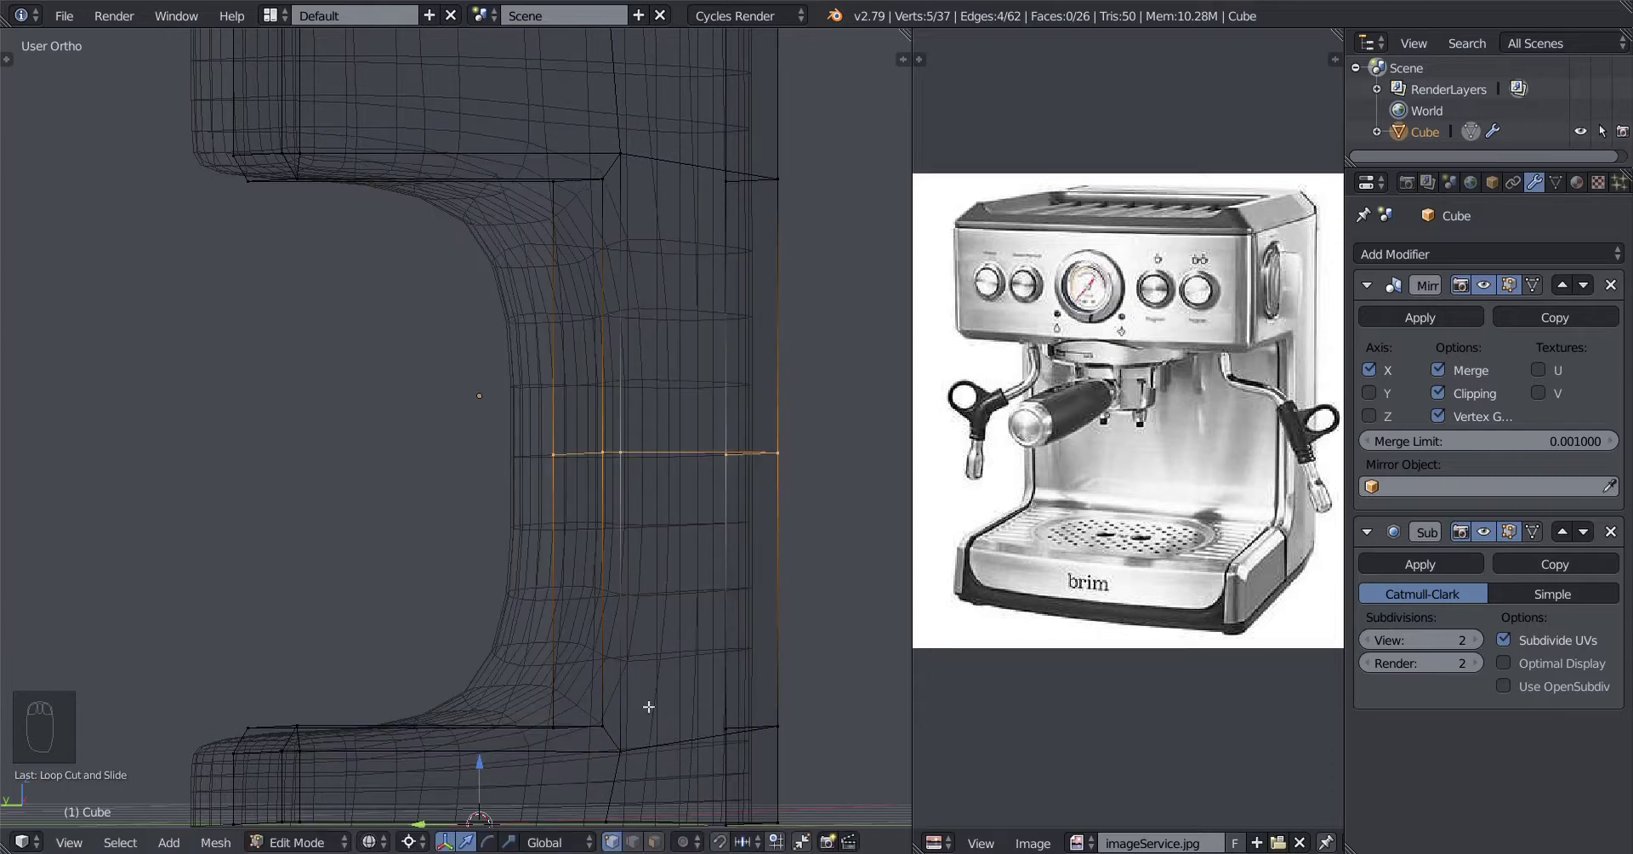
Step: Edge-slide the rear column's horizontal loop up to just below the top block with Even and Flipped on, at about -0.91
key(g)
key(g)
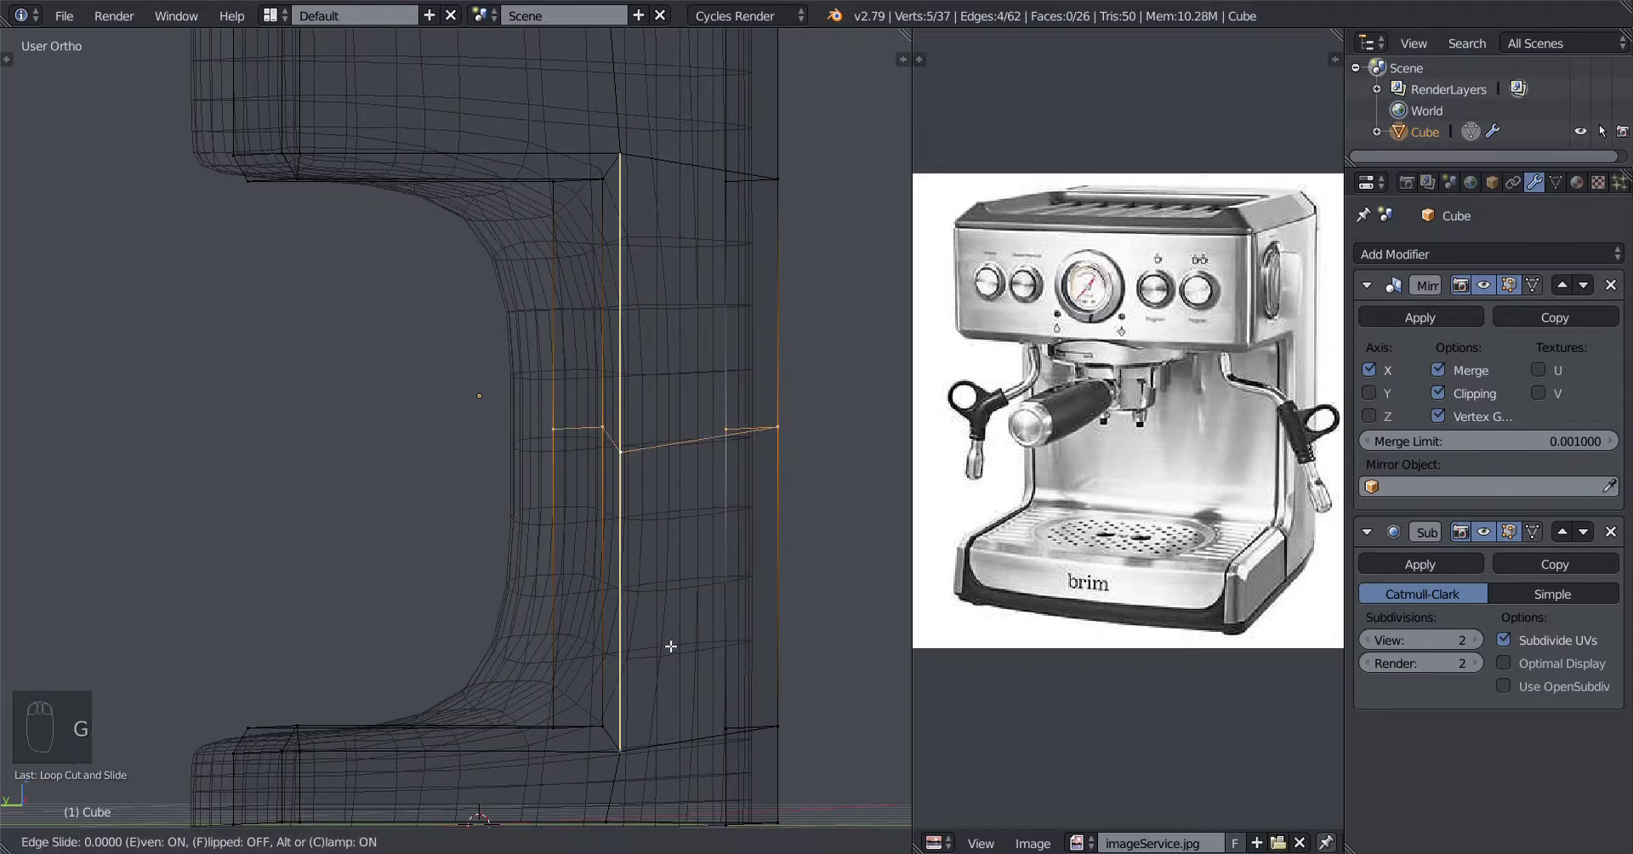
key(f)
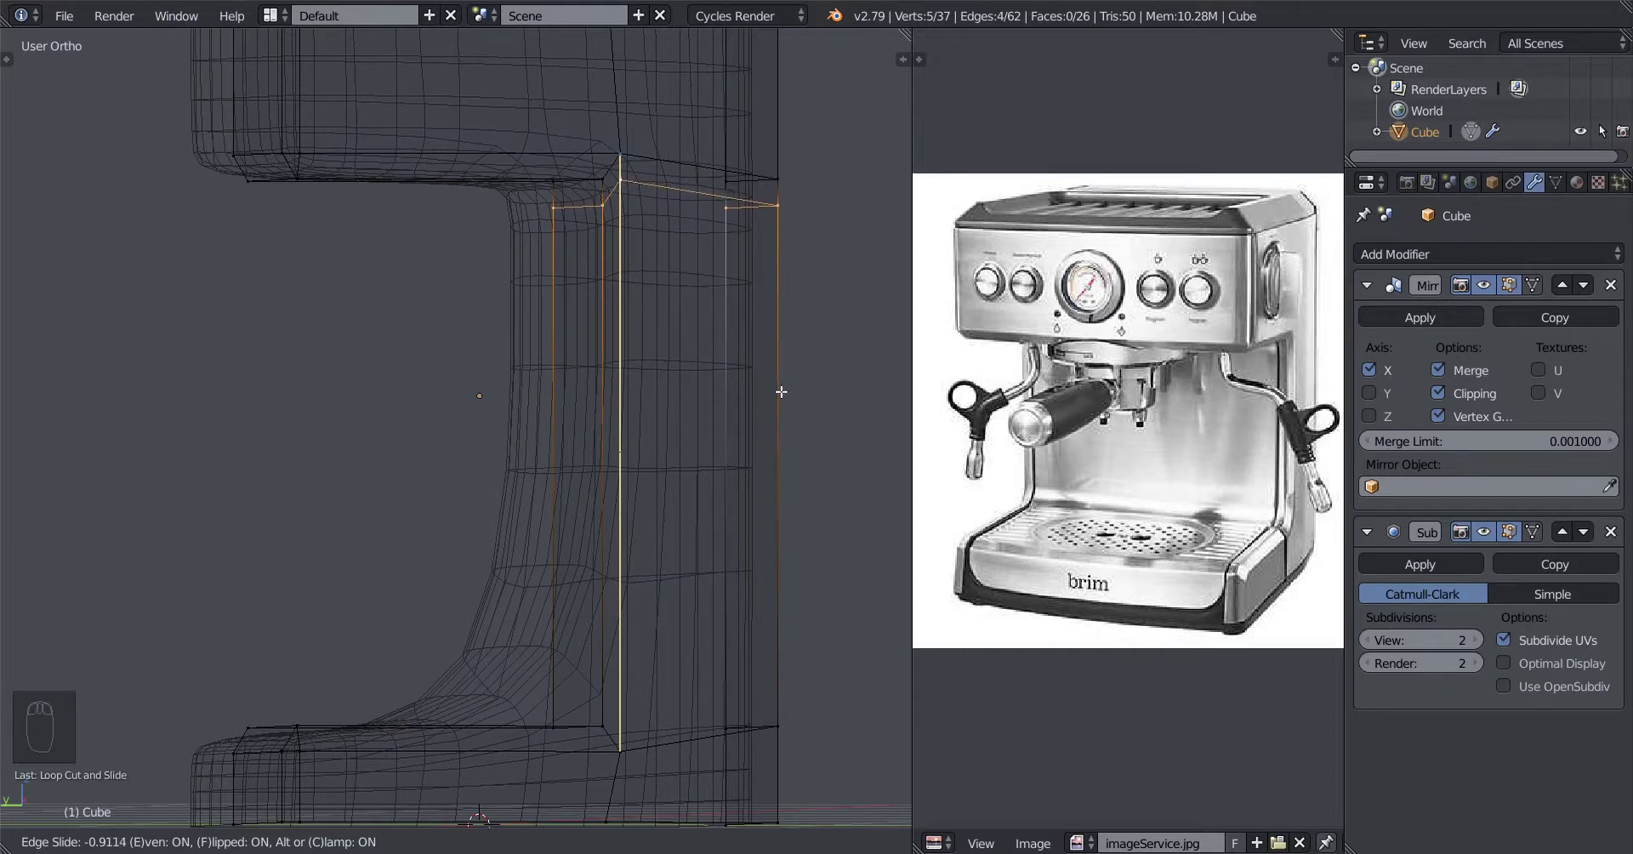
click(781, 391)
key(z)
mouse_move(594, 448)
shift+middle_down()
mouse_move(609, 562)
mouse_move(641, 567)
shift+middle_up()
scroll(642, 567, up, 1)
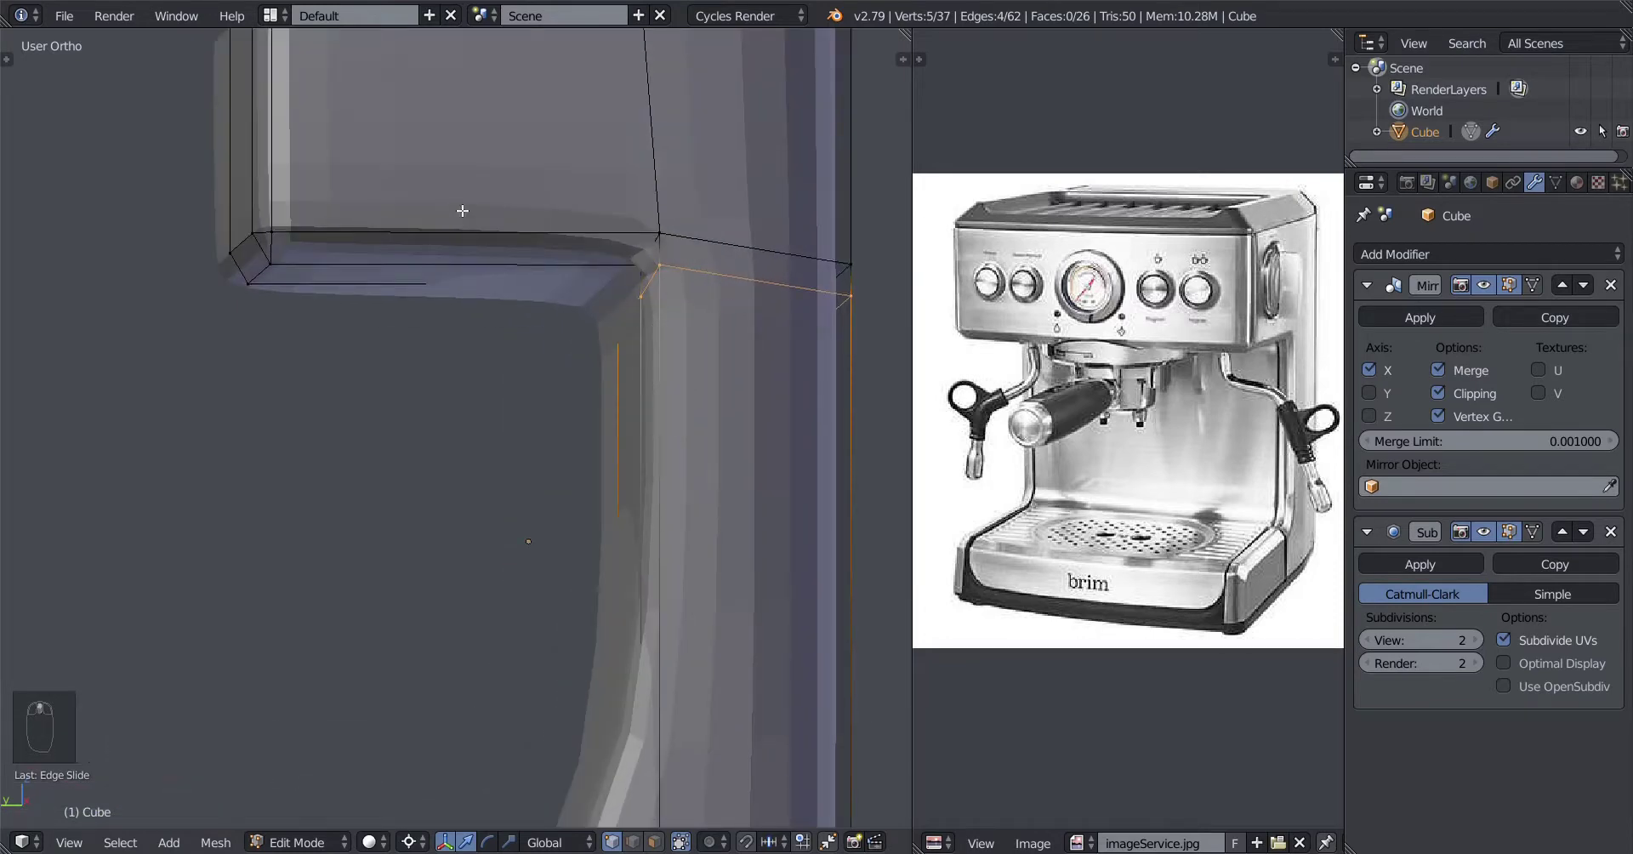
Step: Add a vertical loop cut through the top block close to the rear column, with Even and Flipped on
middle_drag(573, 245, 574, 430)
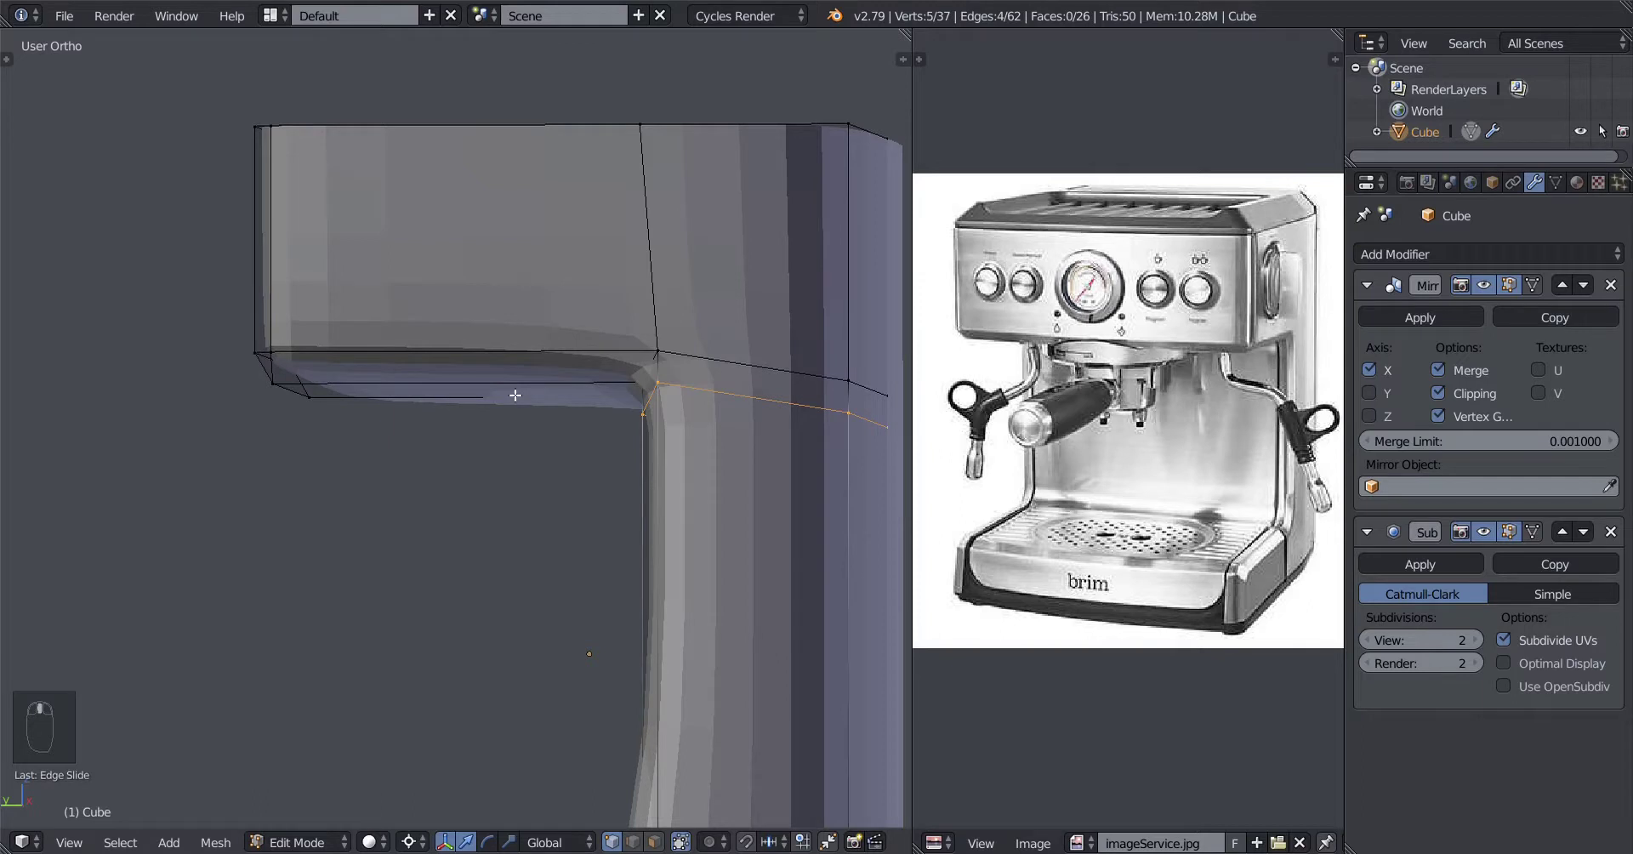
key(ctrl+r)
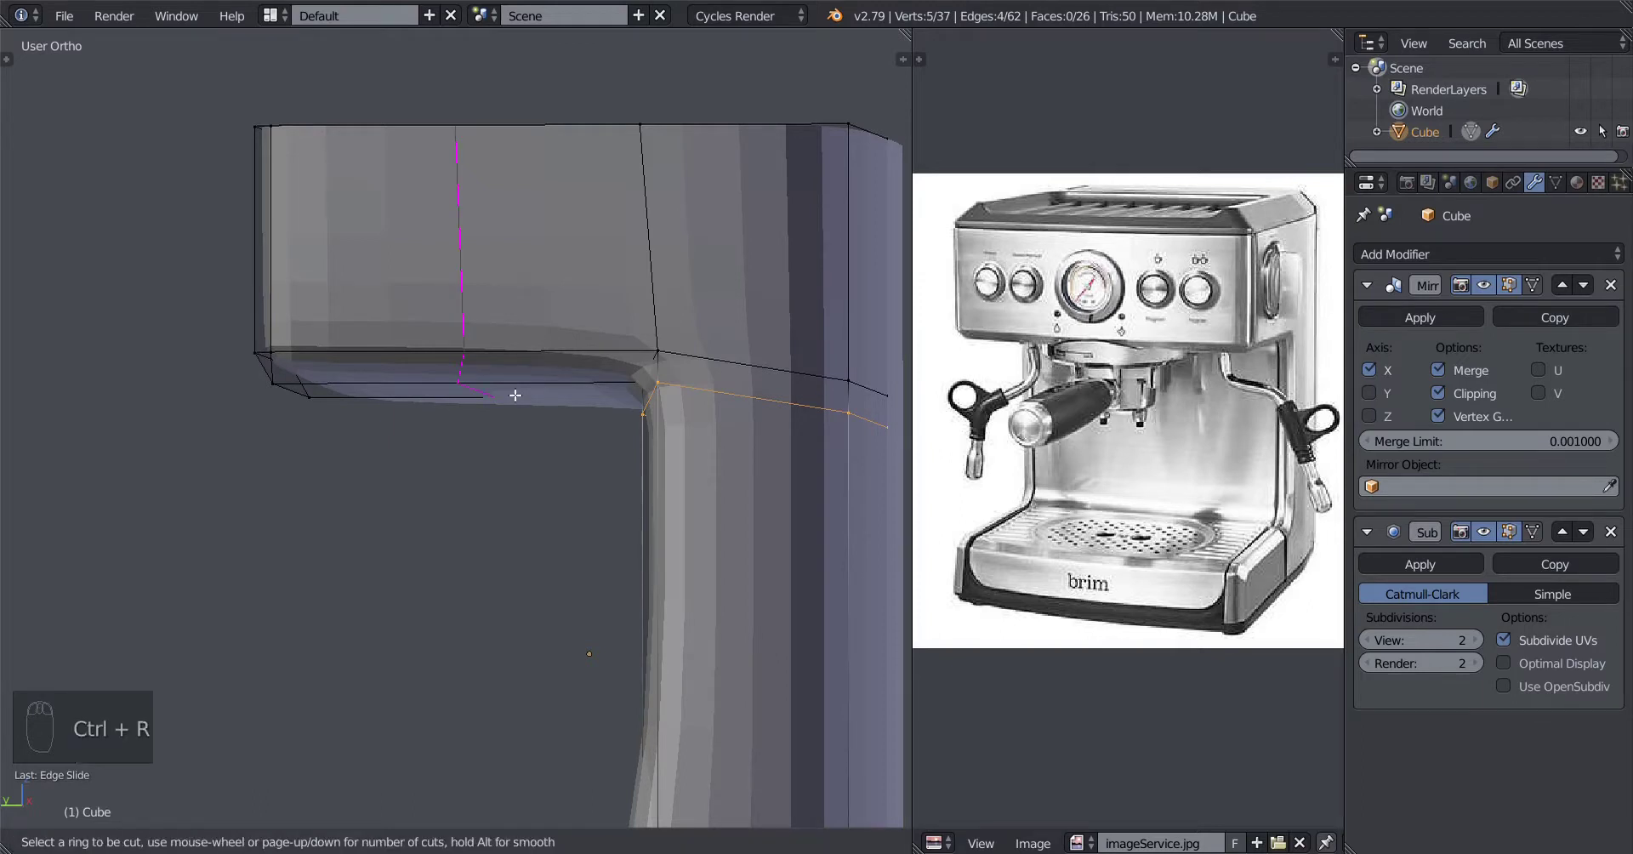
click(515, 394)
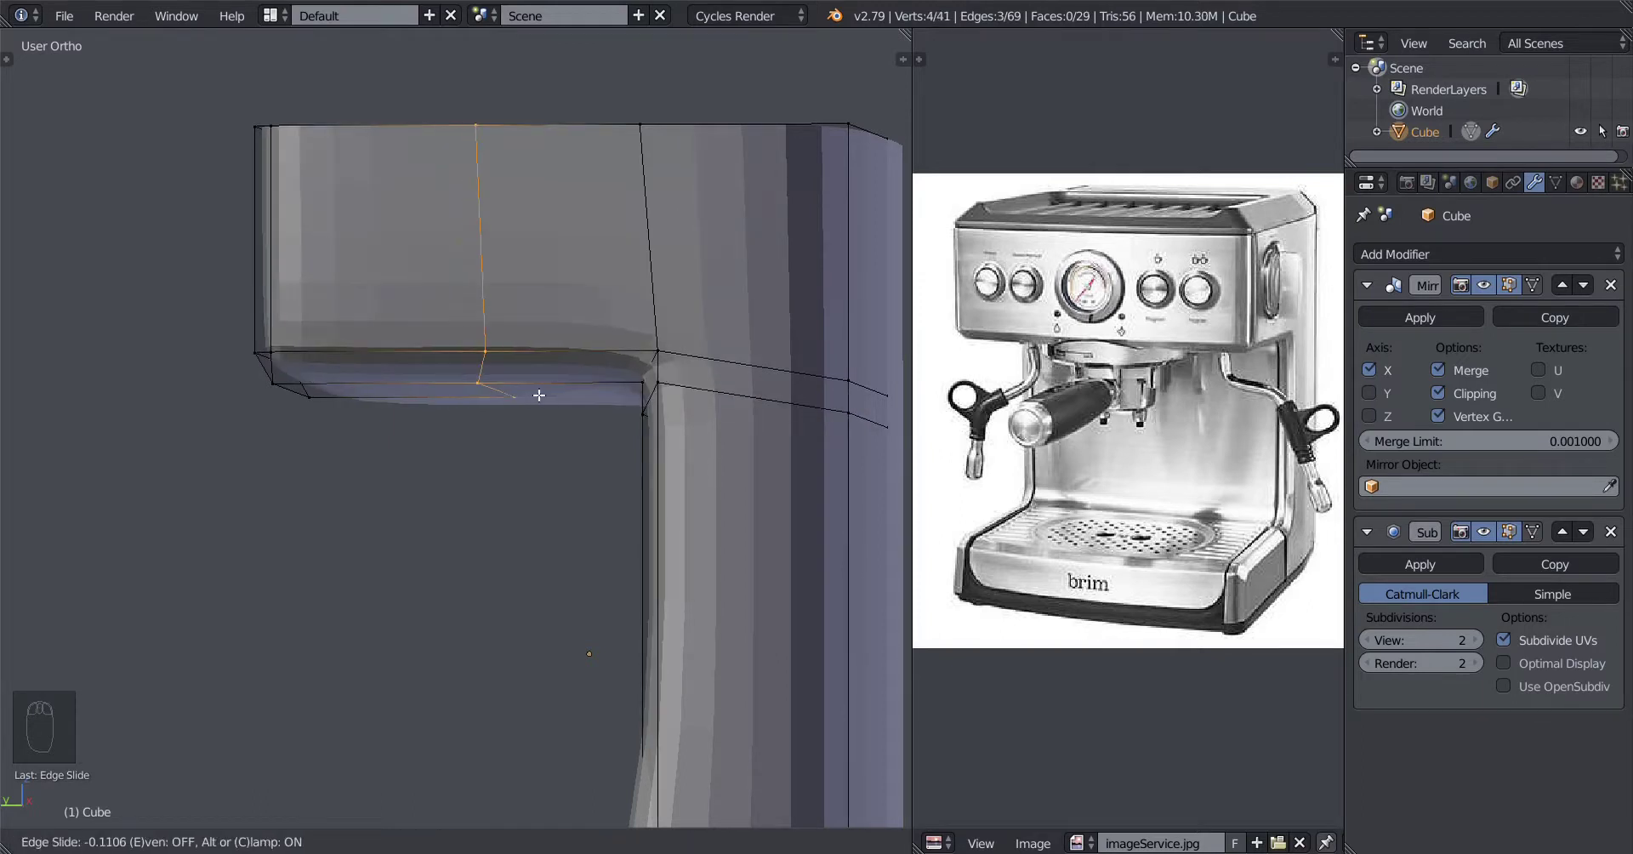
key(e)
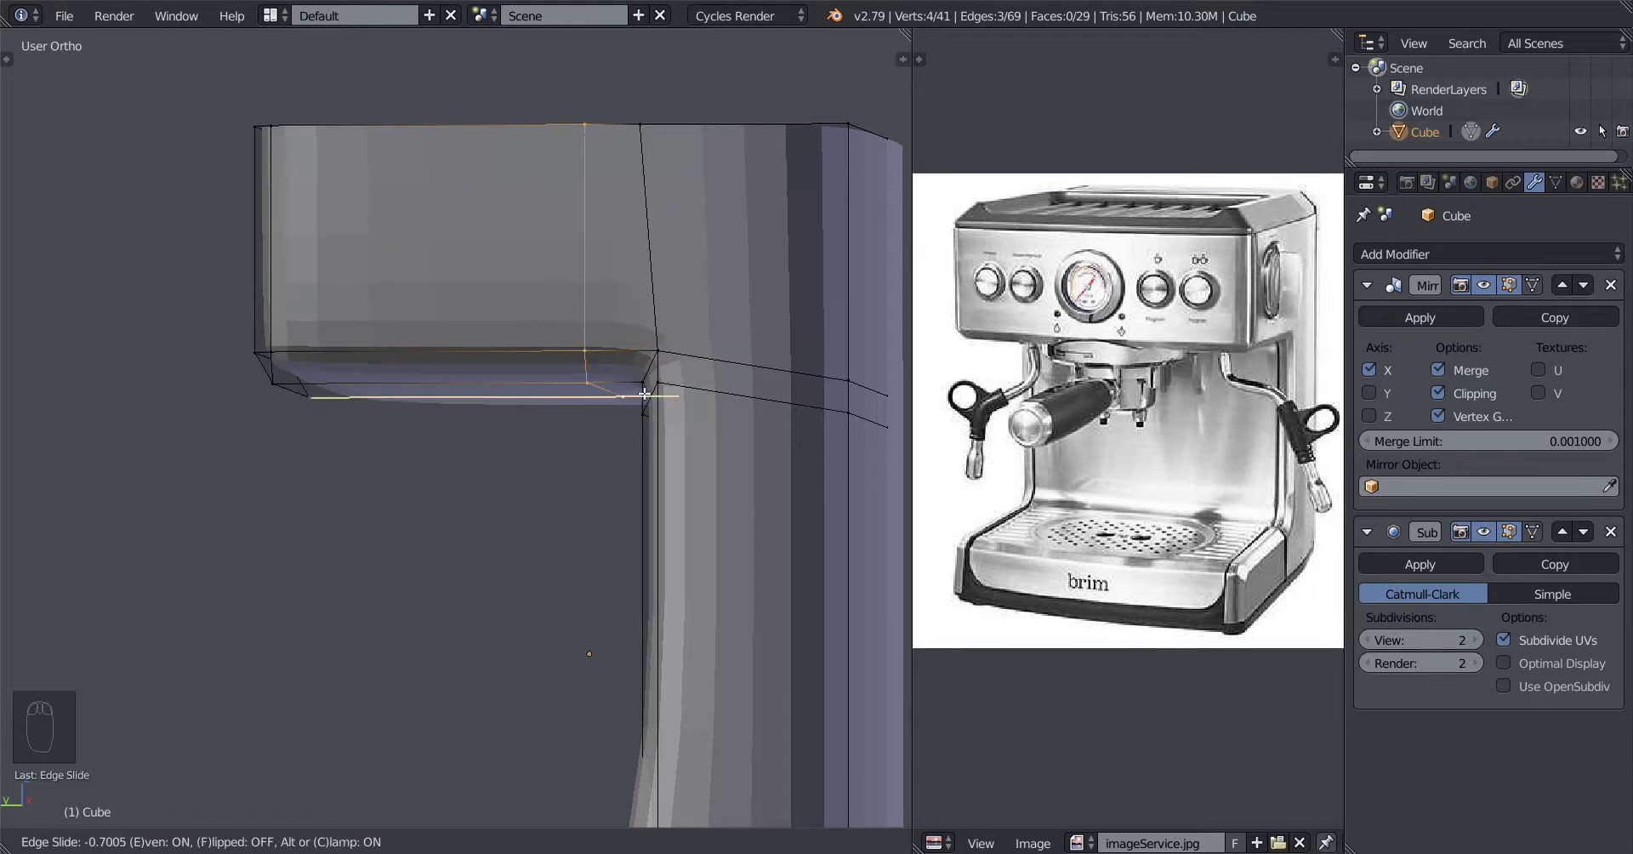
key(f)
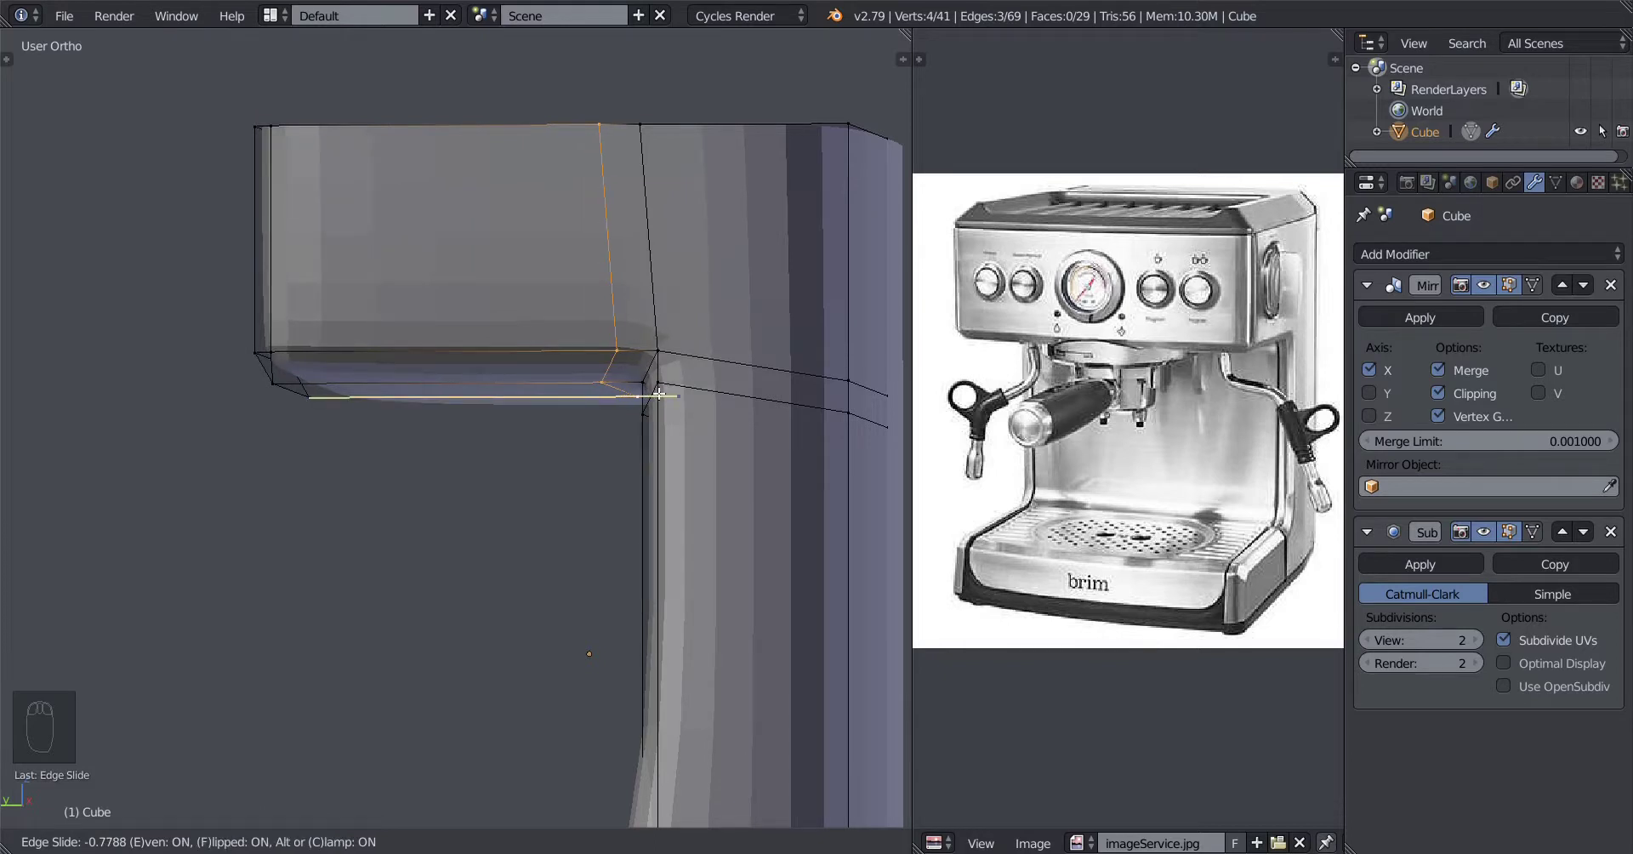
click(725, 374)
Step: Add a horizontal loop cut low on the rear column just above the base, with Even and Flipped on, at about -0.91
key(Tab)
middle_drag(683, 446, 624, 395)
scroll(696, 458, down, 6)
scroll(642, 474, up, 3)
scroll(610, 551, up, 4)
key(Tab)
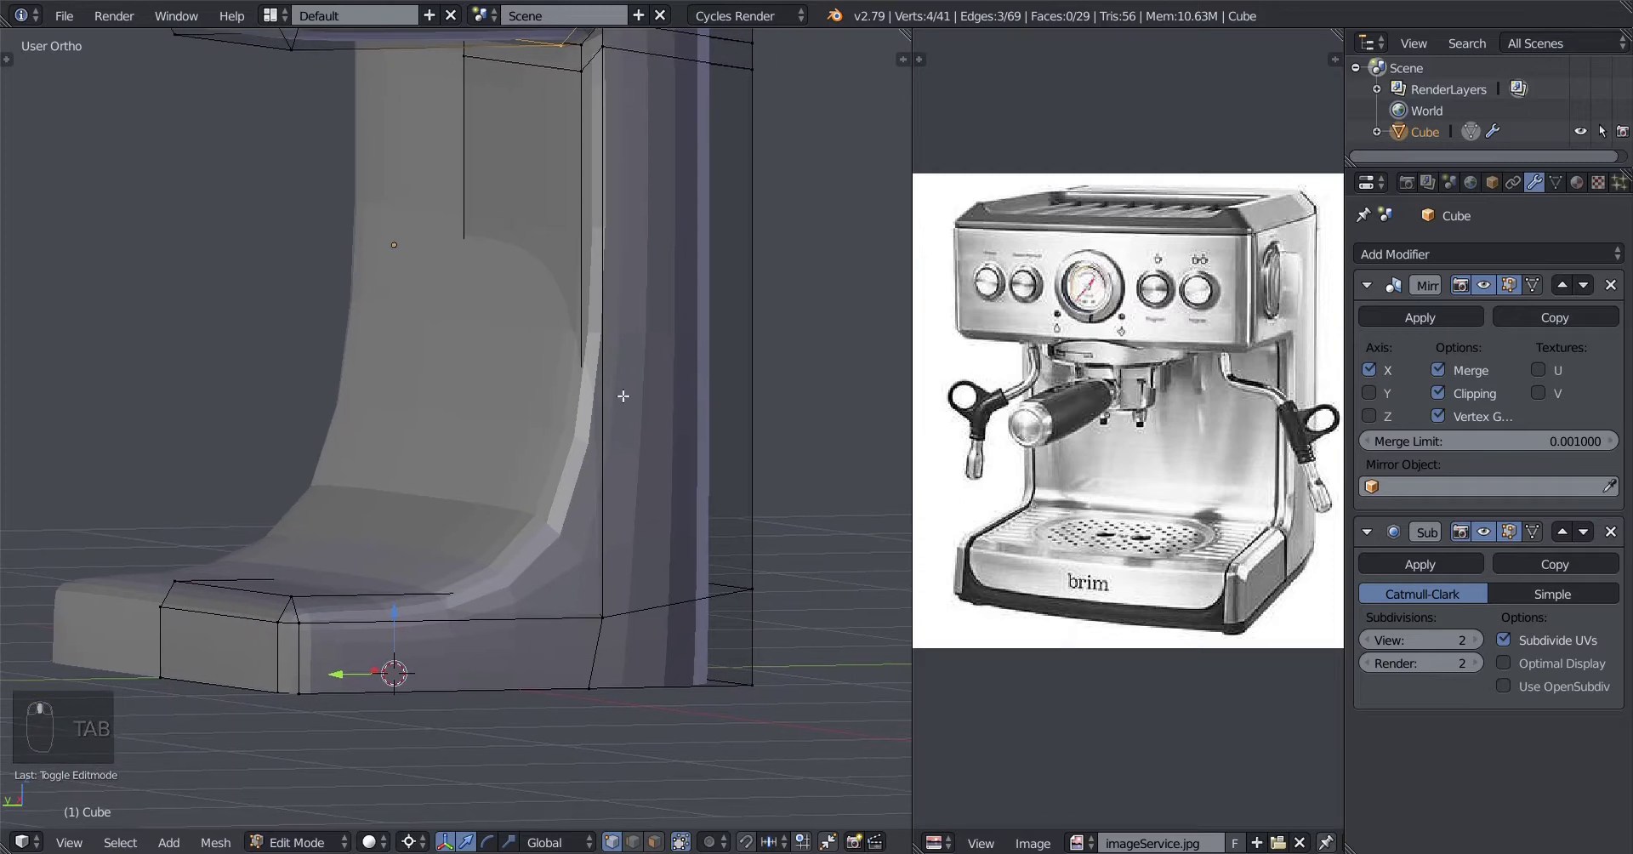
key(ctrl+r)
click(625, 393)
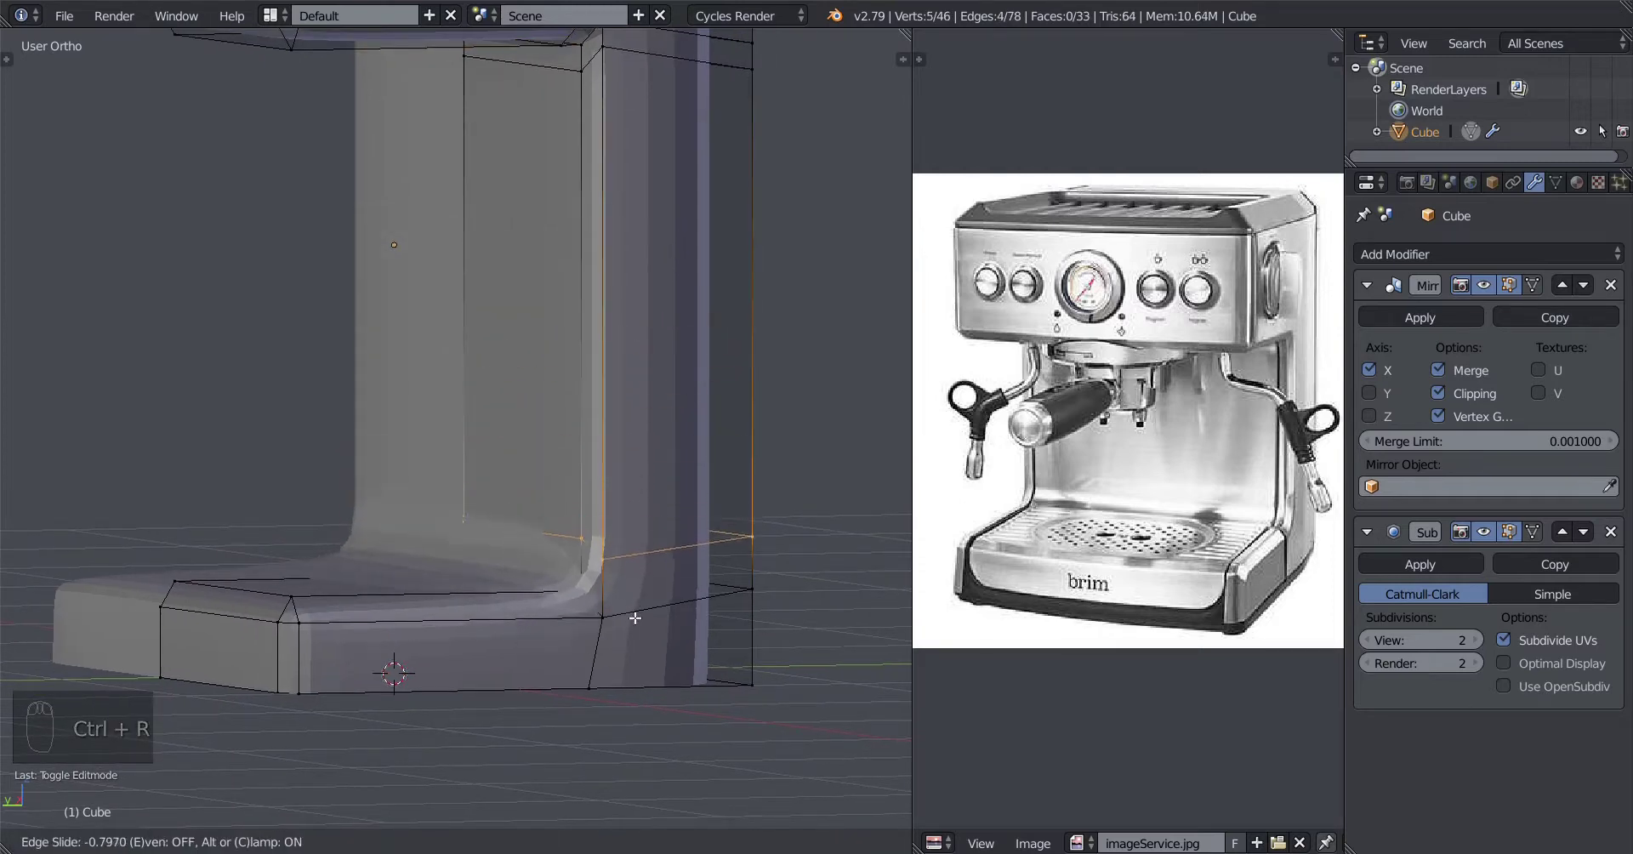
key(e)
key(f)
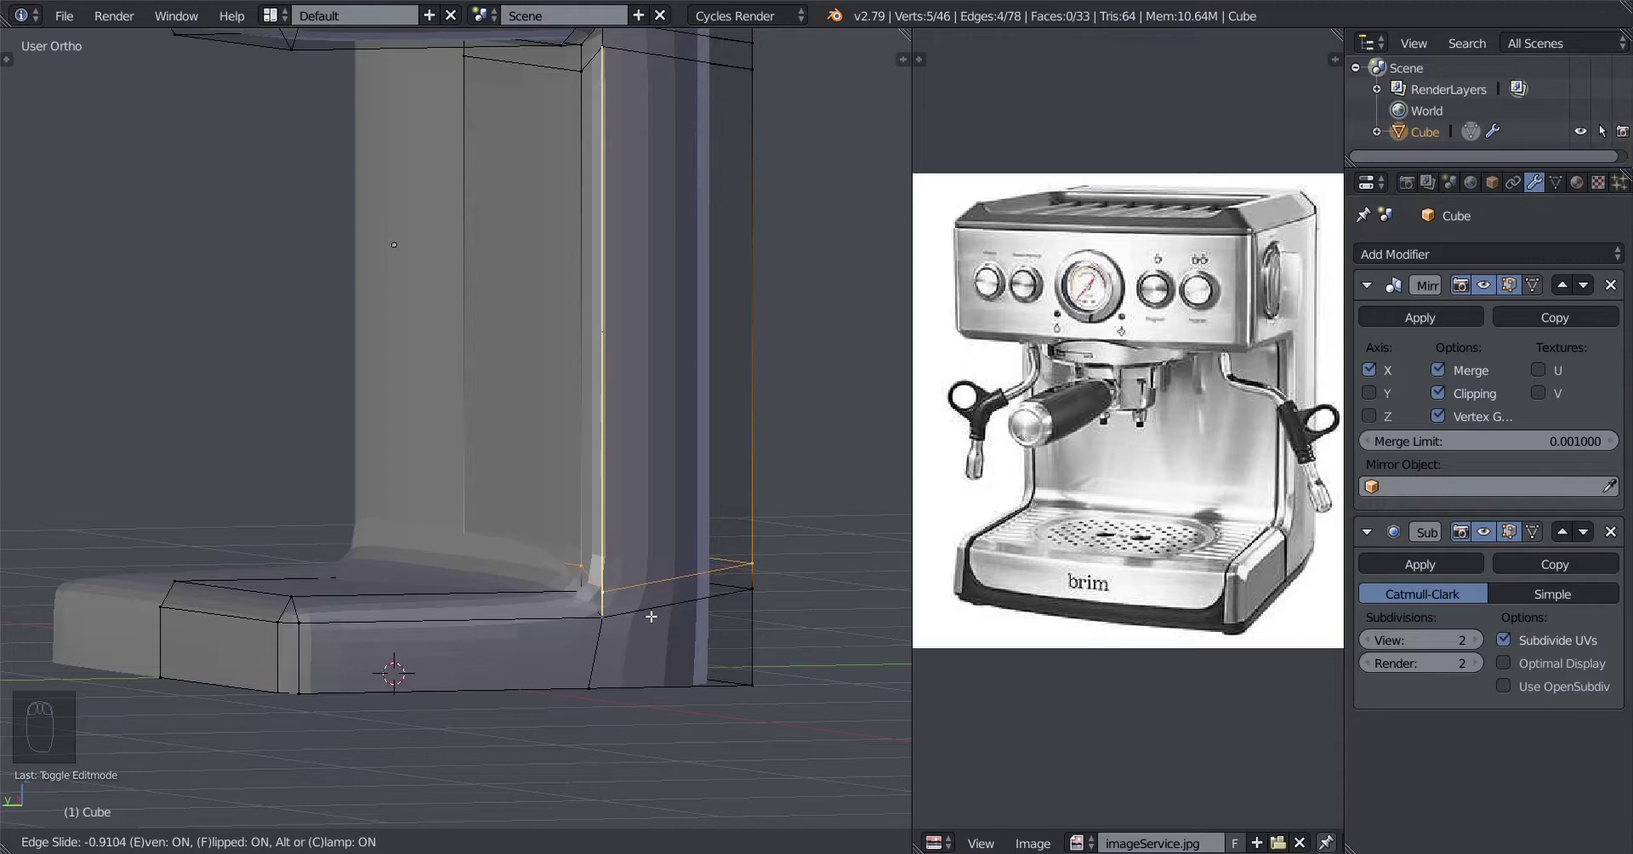
click(652, 616)
Step: Add a vertical loop cut through the base close to the rear column with Even on, and check the smoothed body
middle_drag(591, 632, 545, 637)
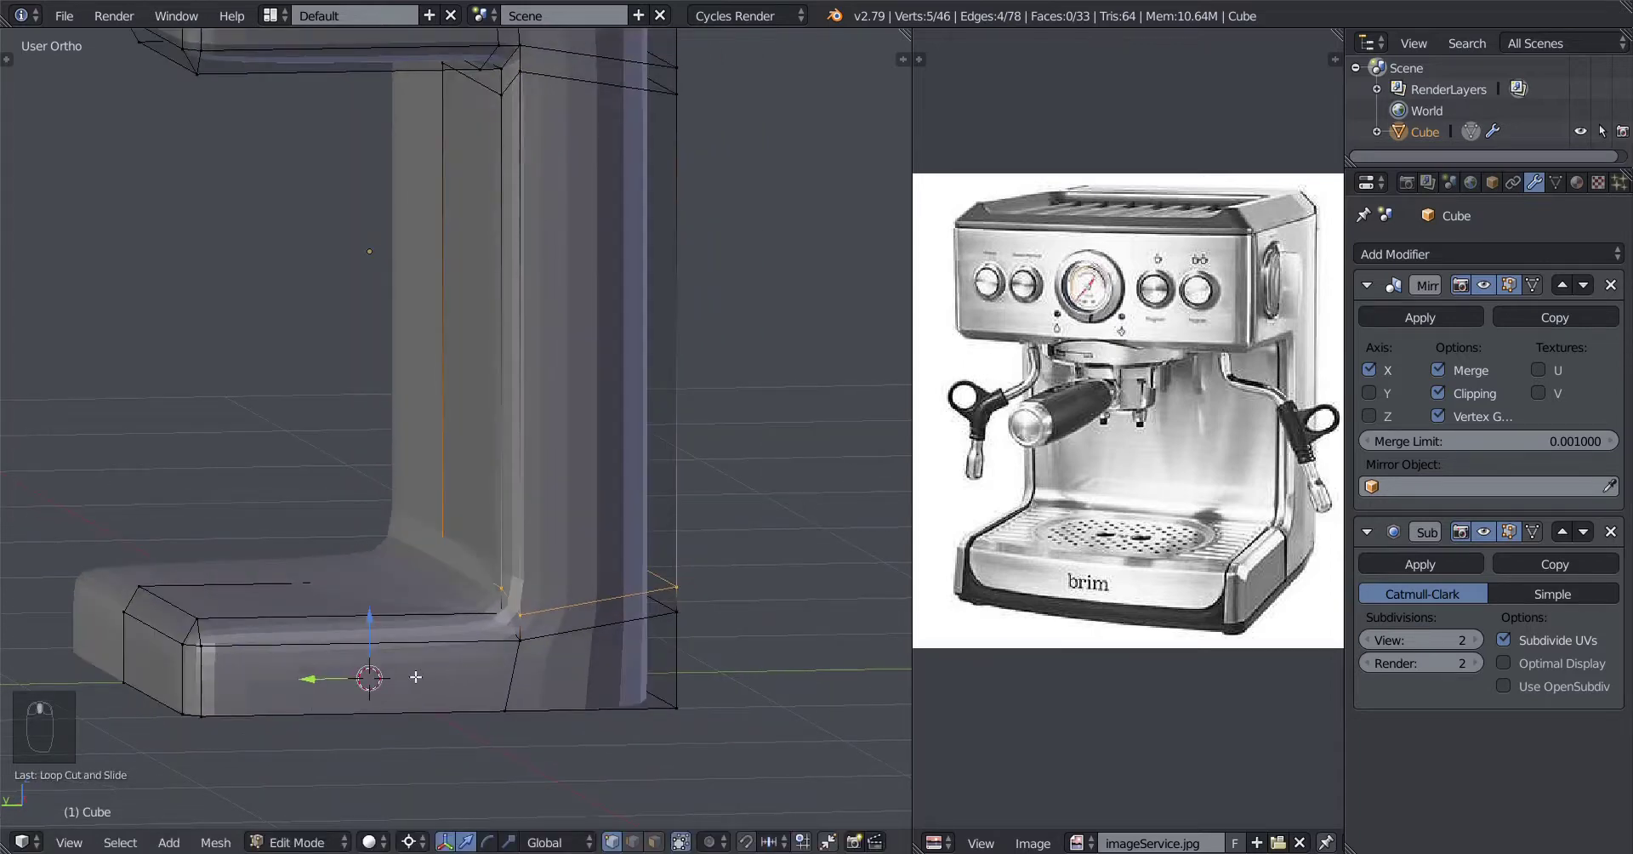
key(ctrl+r)
click(514, 660)
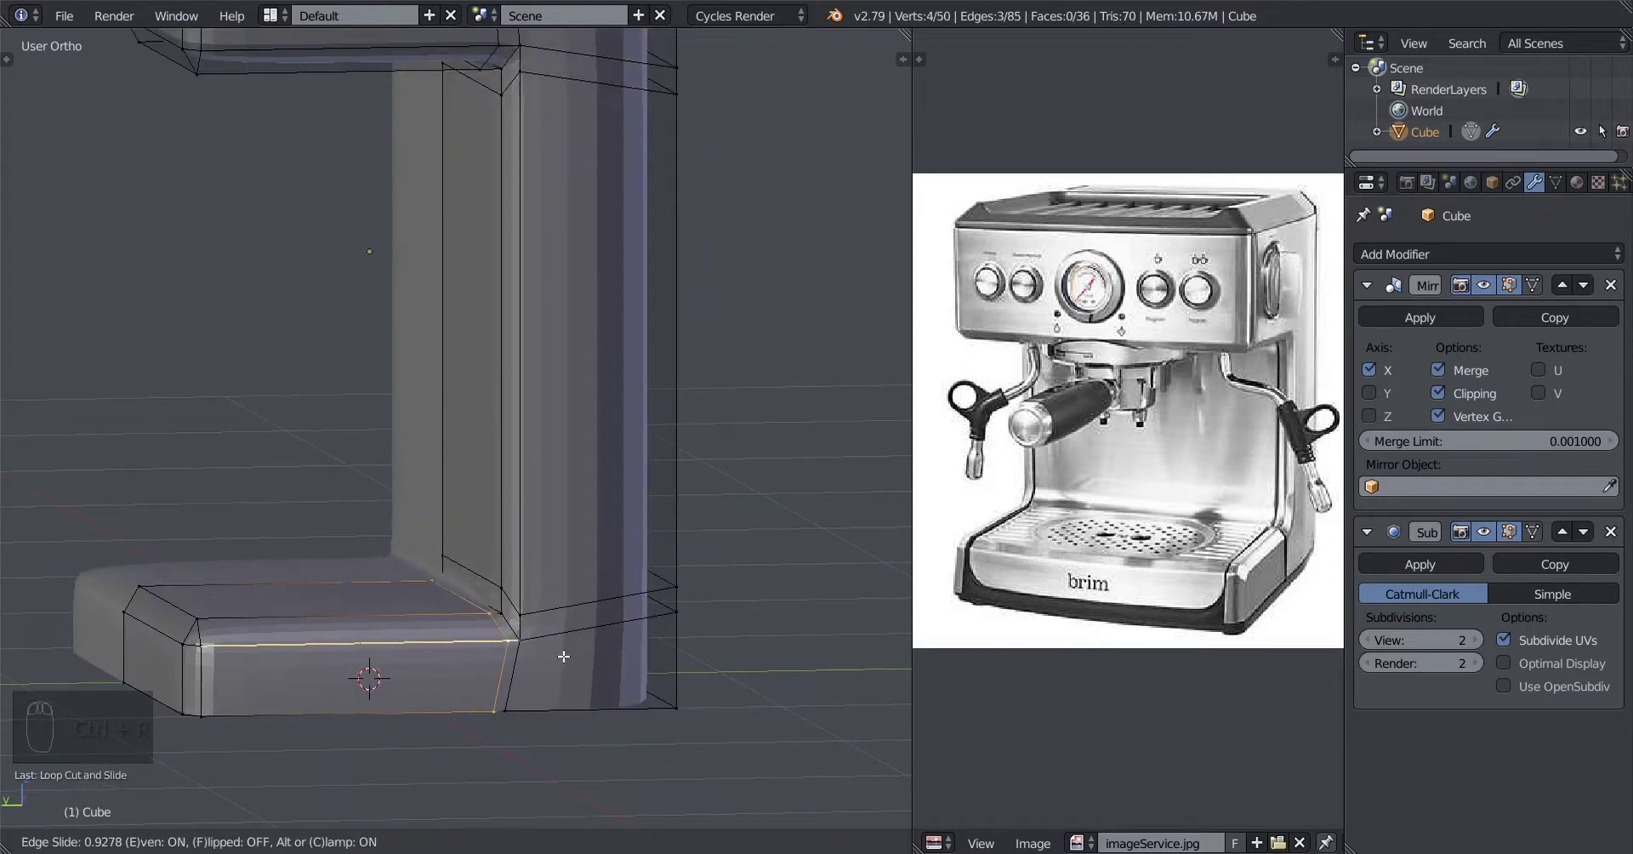
click(629, 640)
key(Tab)
scroll(473, 636, down, 3)
middle_drag(472, 636, 528, 565)
scroll(528, 565, up, 2)
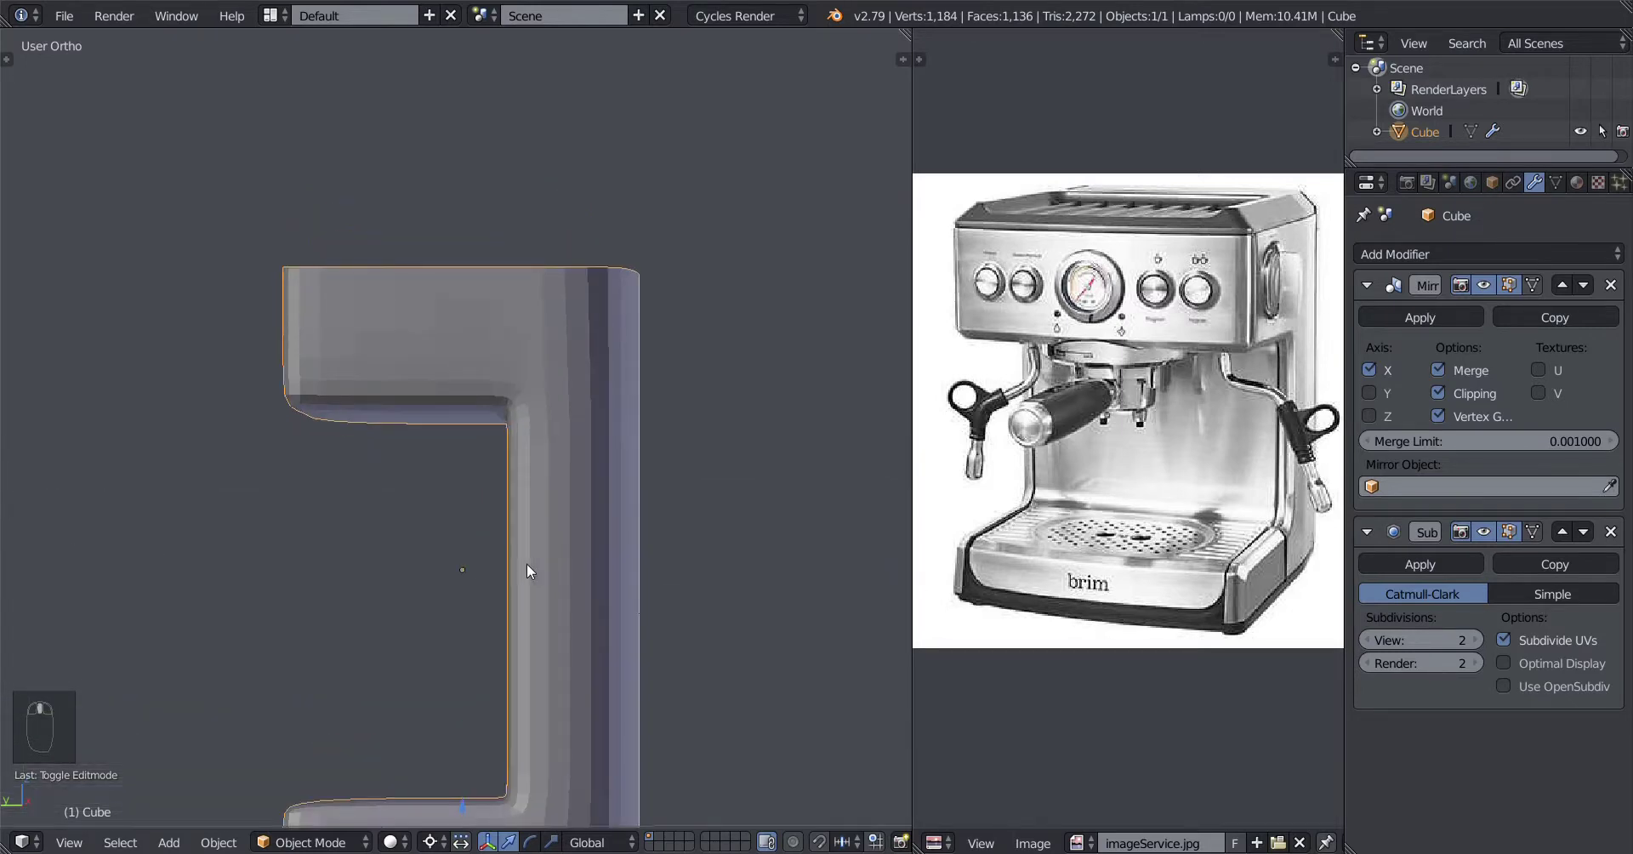
Step: In the left wireframe view, add a vertical loop cut through the top block close to its front edge, with Even on
key(KP_3)
key(ctrl+KP_3)
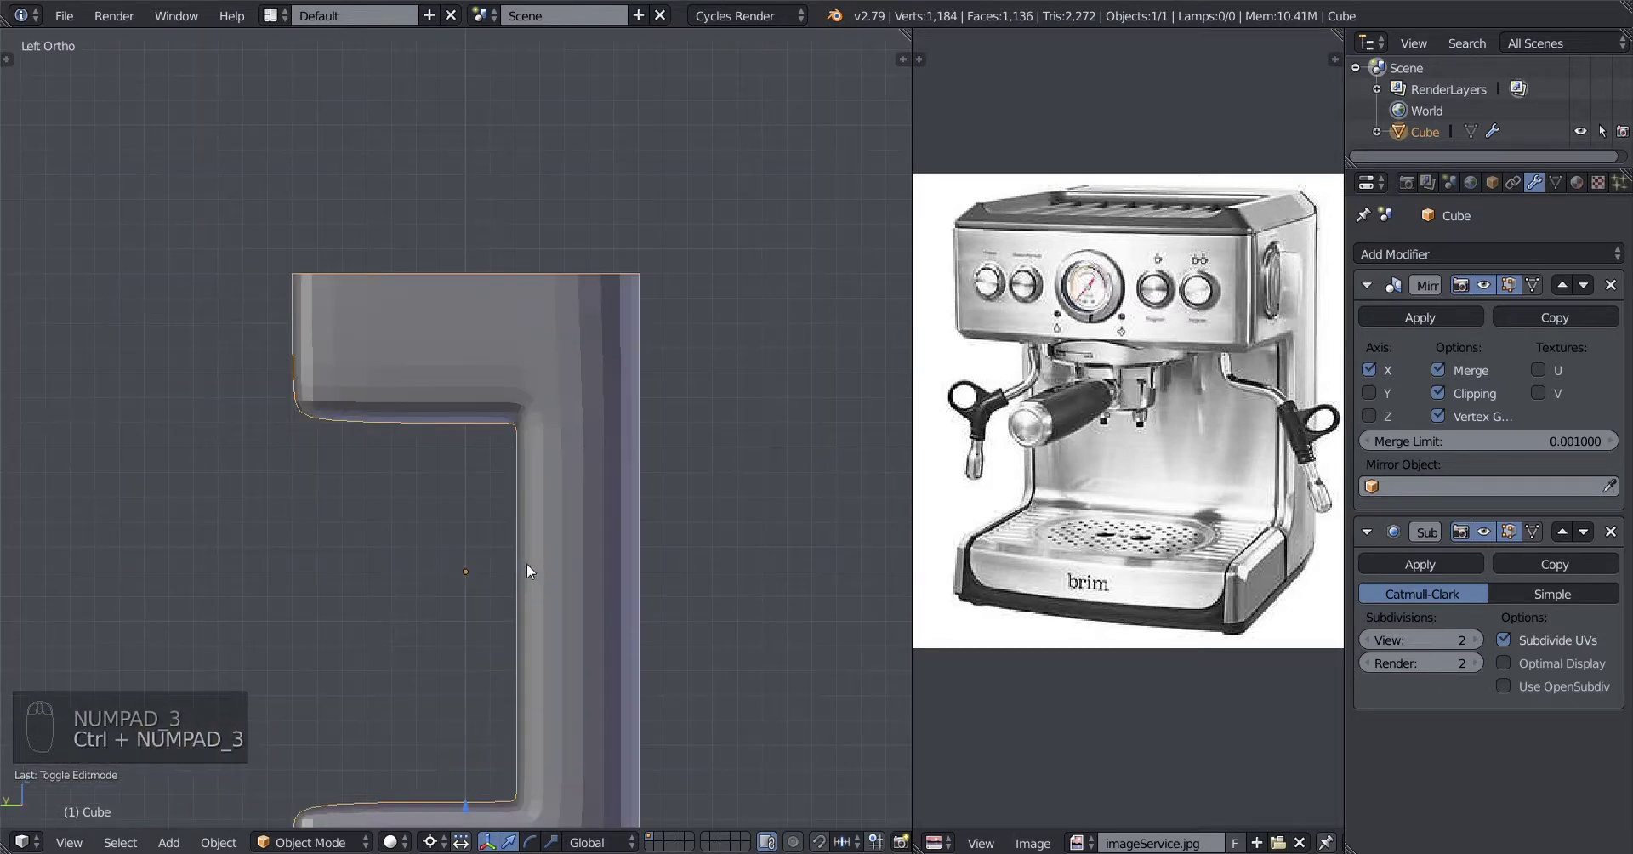
key(KP_5)
key(KP_5)
key(z)
scroll(574, 426, up, 6)
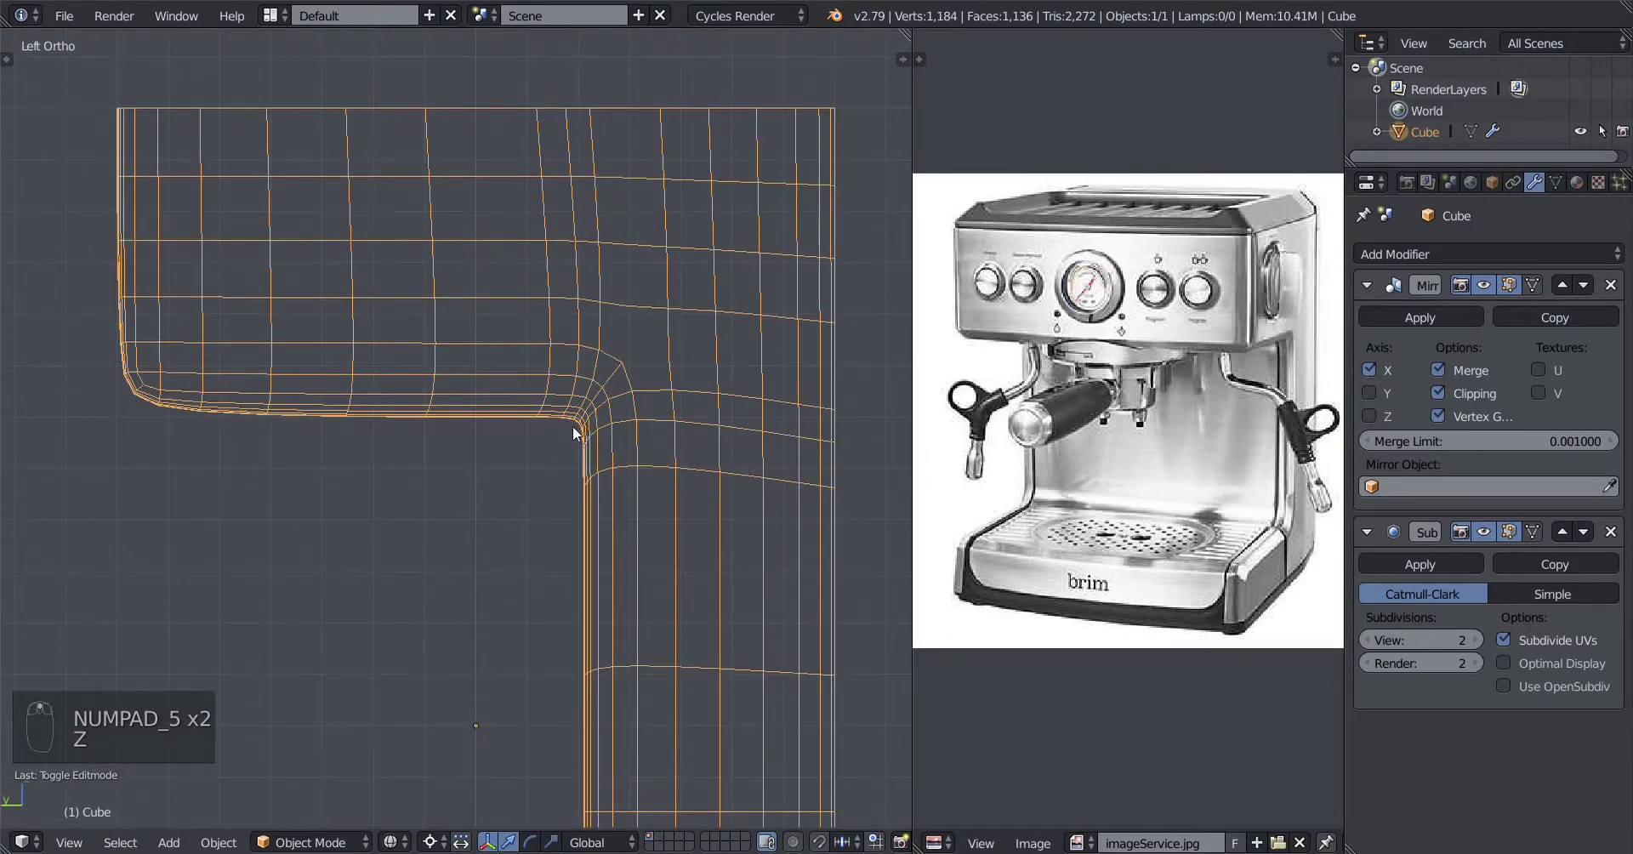
key(Tab)
scroll(517, 453, down, 1)
shift+middle_drag(370, 441, 536, 440)
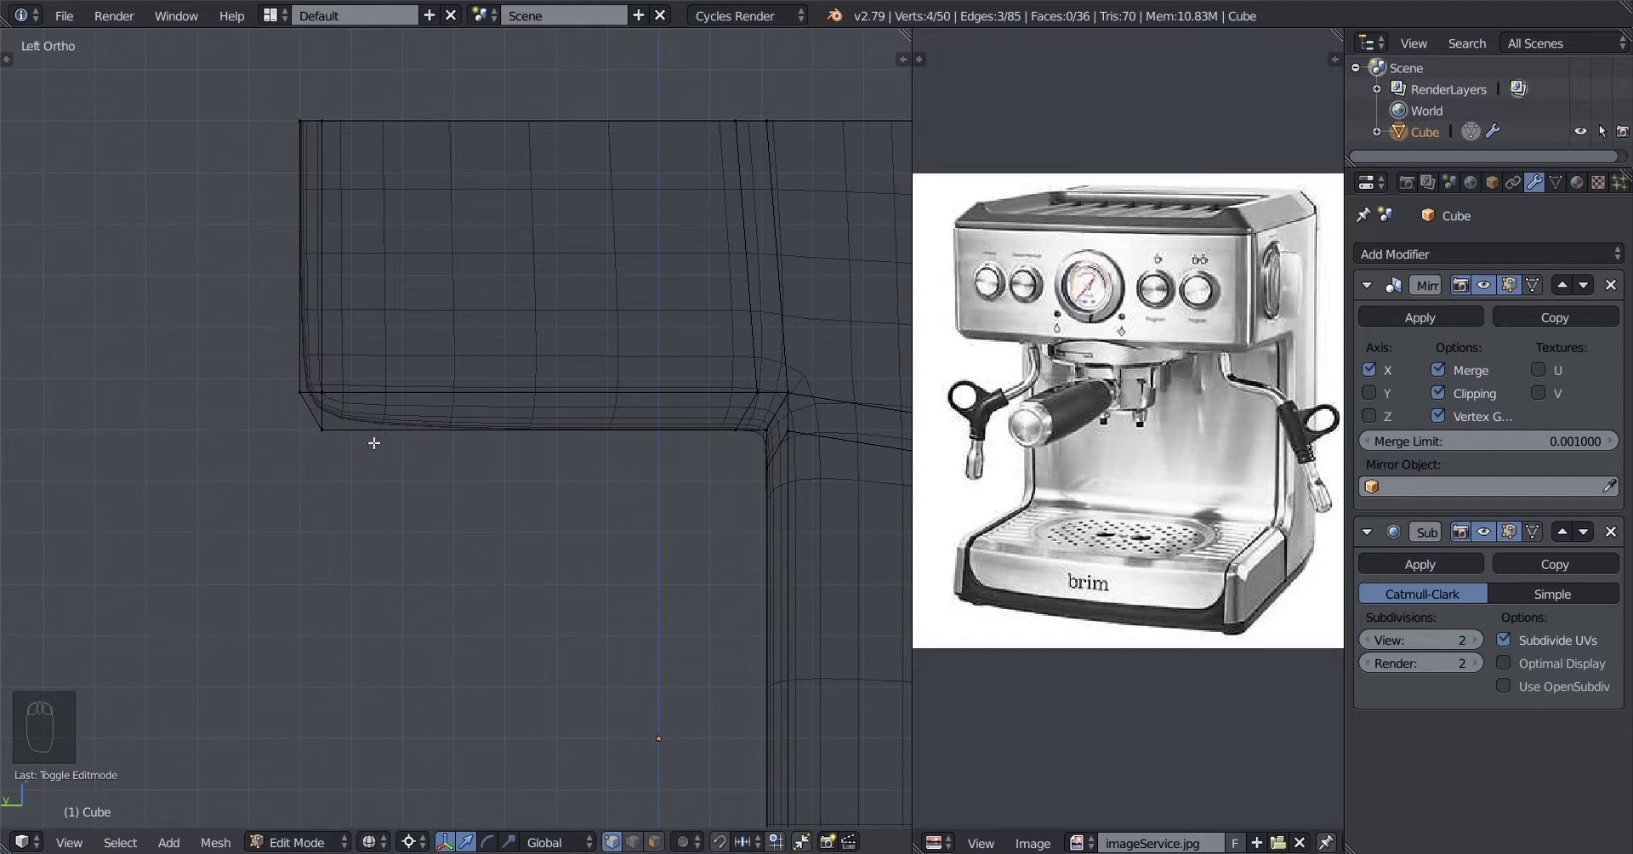
key(ctrl+r)
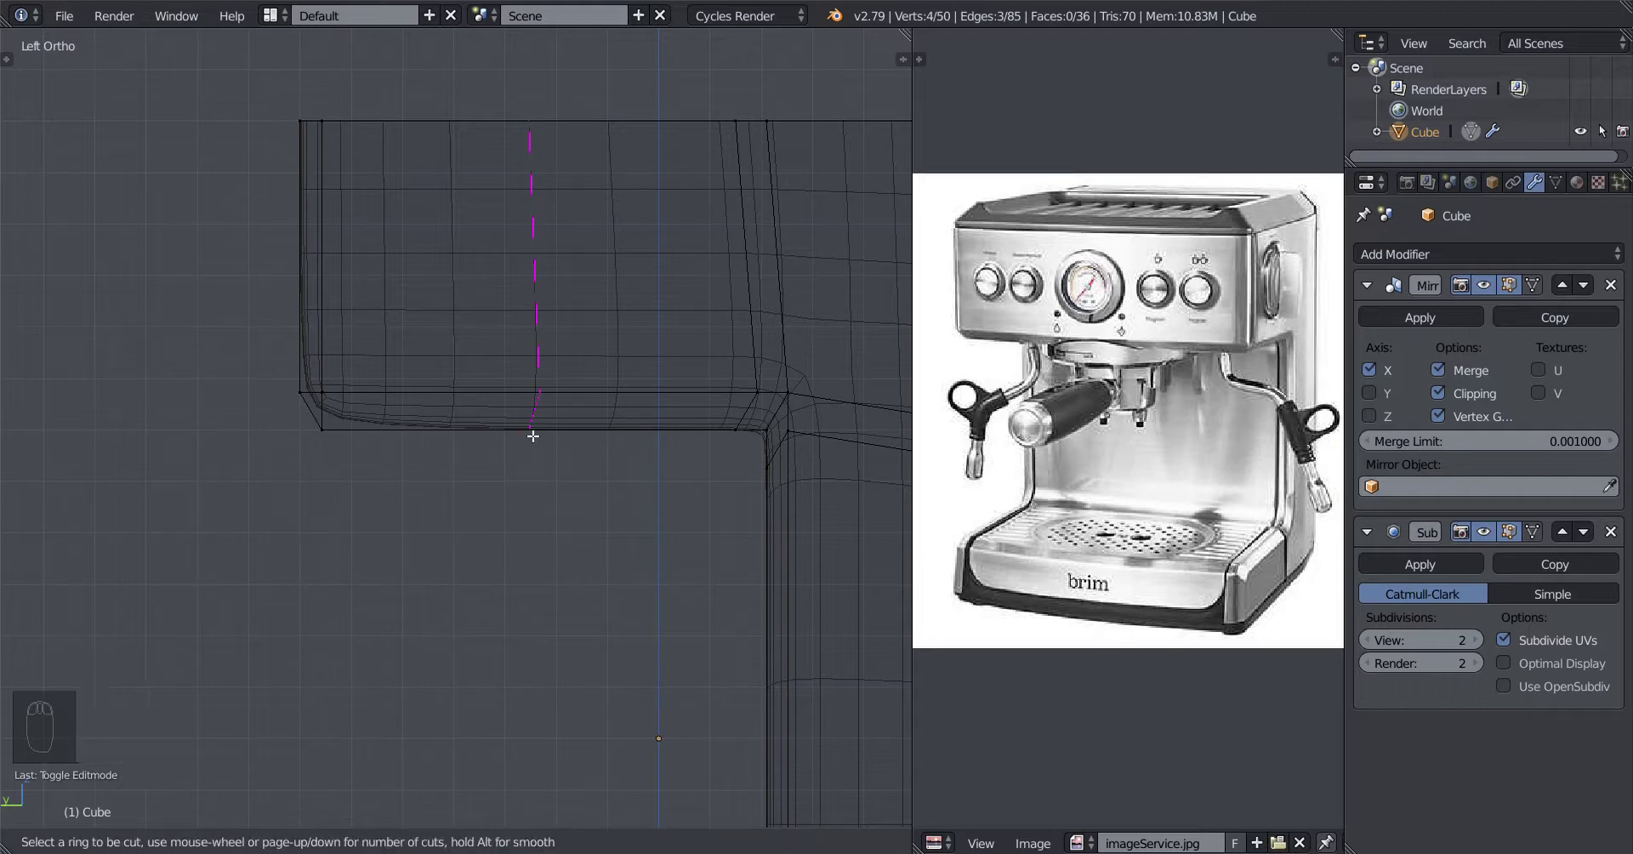
click(533, 435)
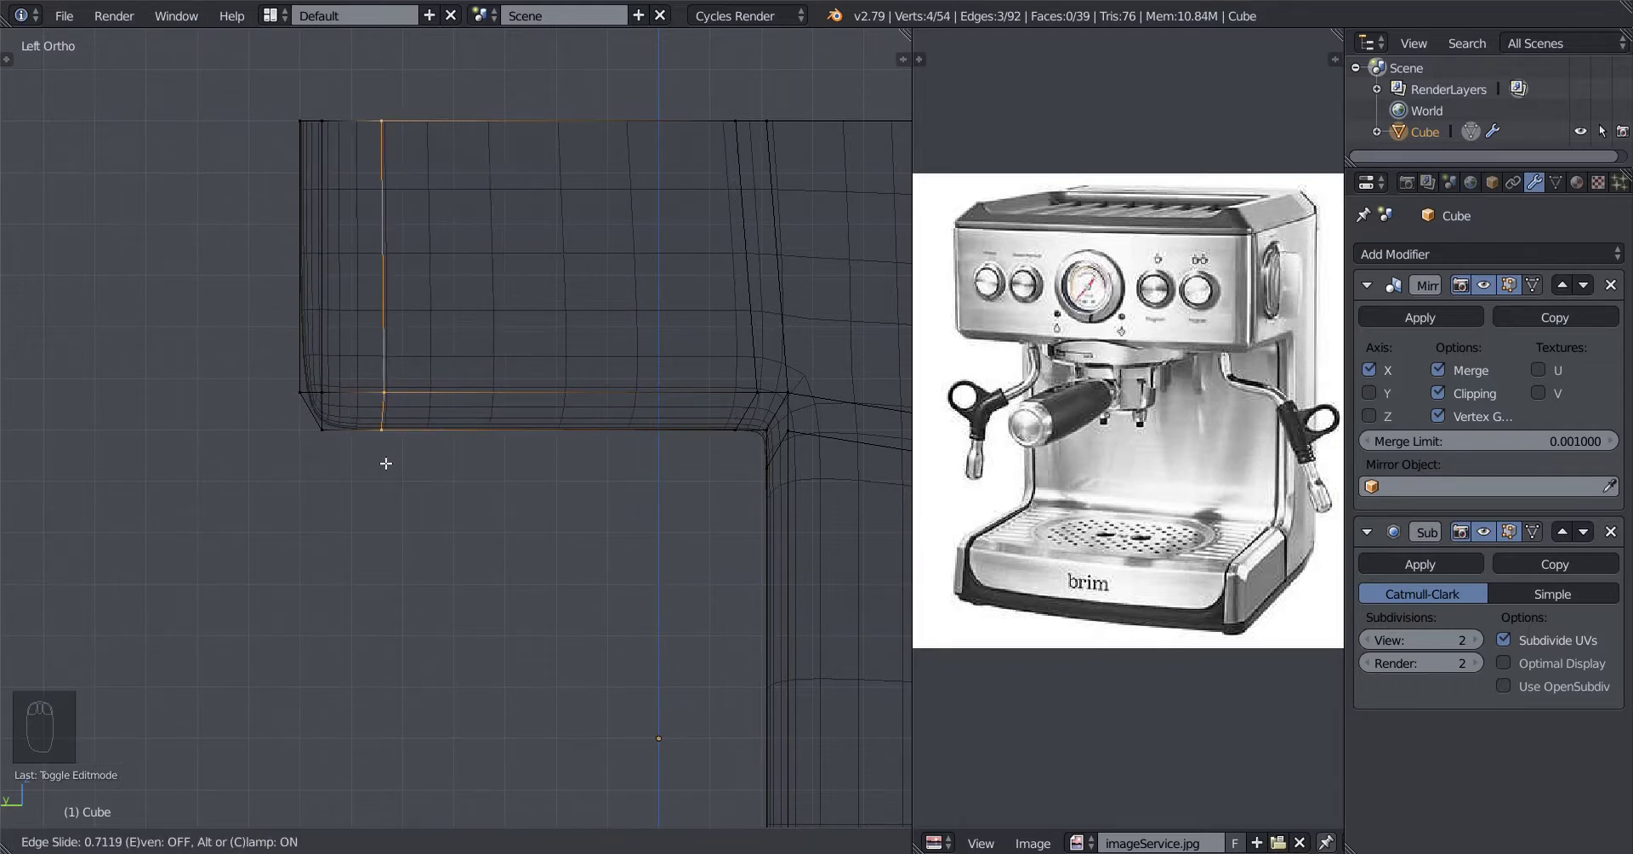
key(e)
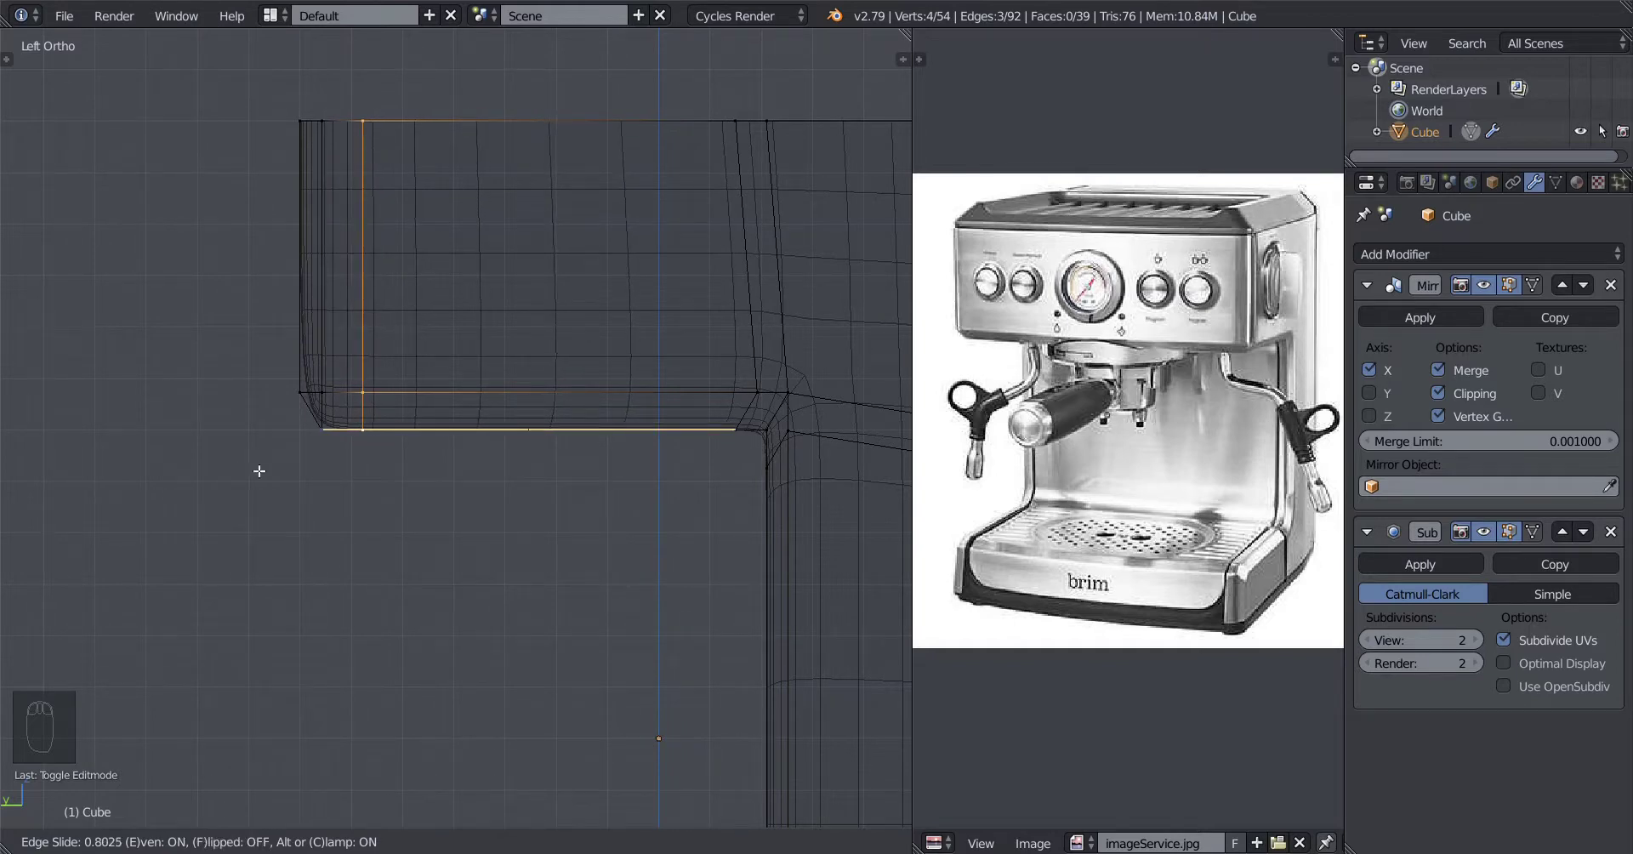
click(133, 474)
Step: Add a vertical loop cut through the base close to its front edge in the left wireframe view, with Even on
middle_drag(354, 477, 380, 509)
key(Tab)
key(ctrl+KP_1)
key(KP_3)
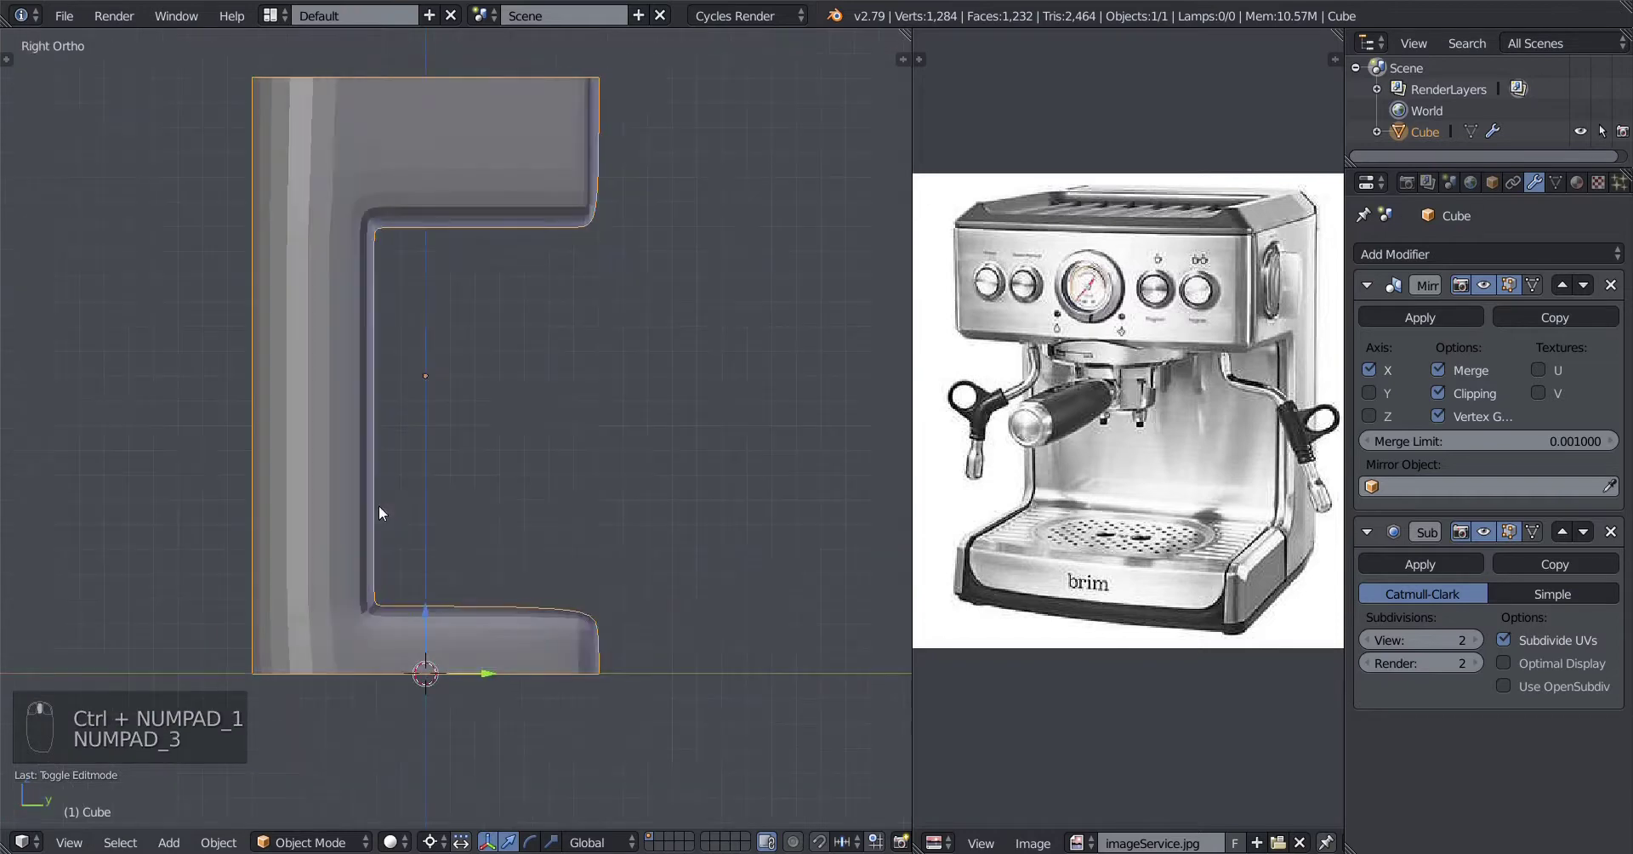
key(ctrl+KP_3)
scroll(492, 449, up, 5)
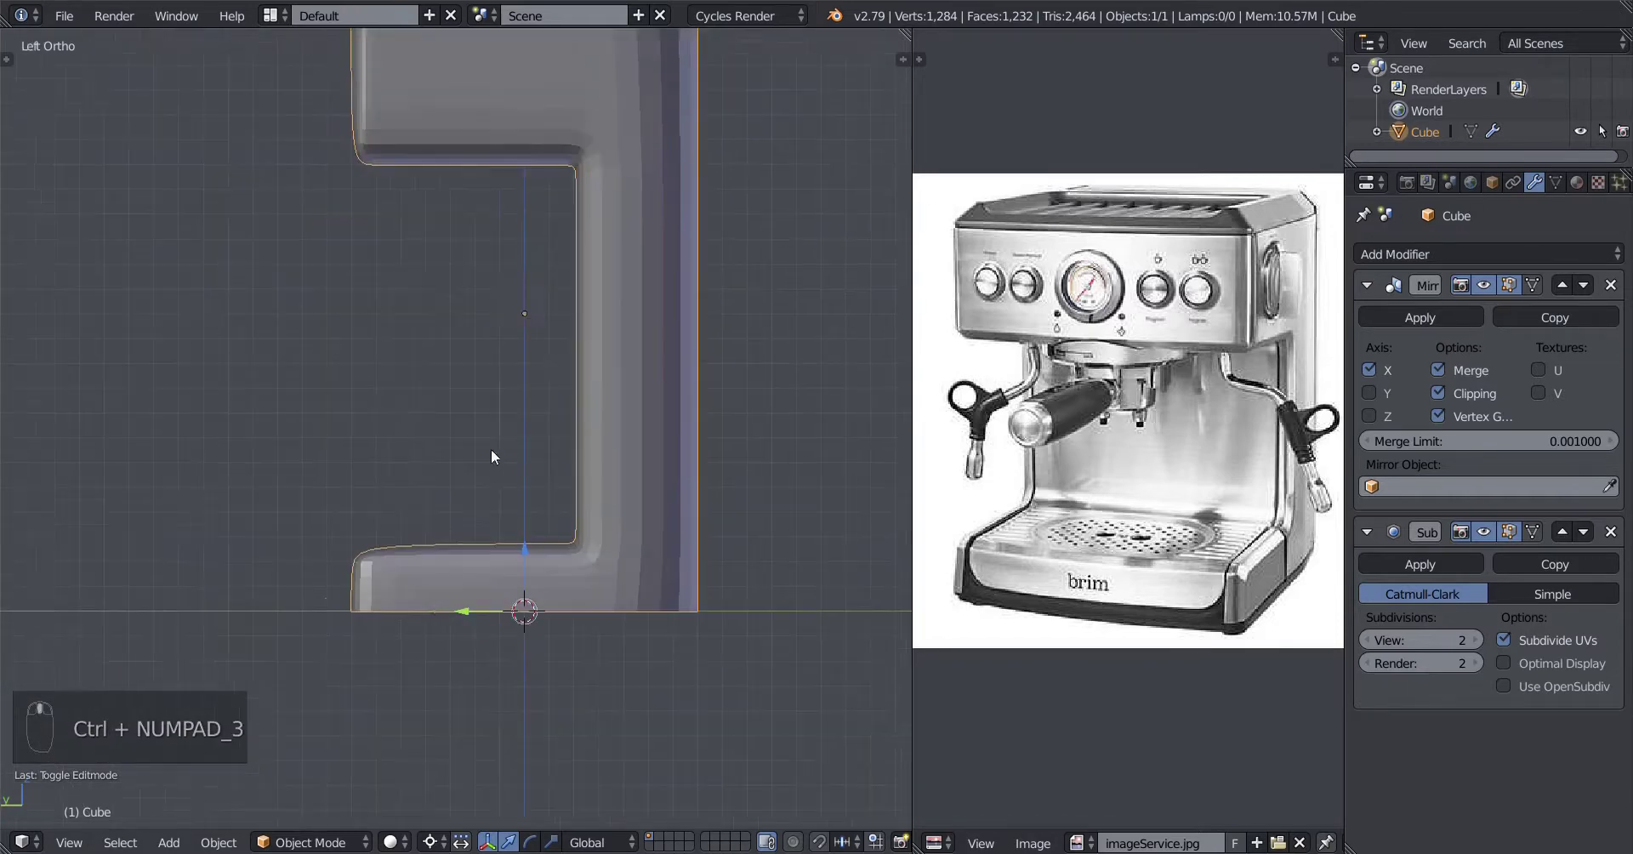
key(Tab)
key(z)
scroll(600, 442, up, 2)
key(ctrl+r)
click(612, 376)
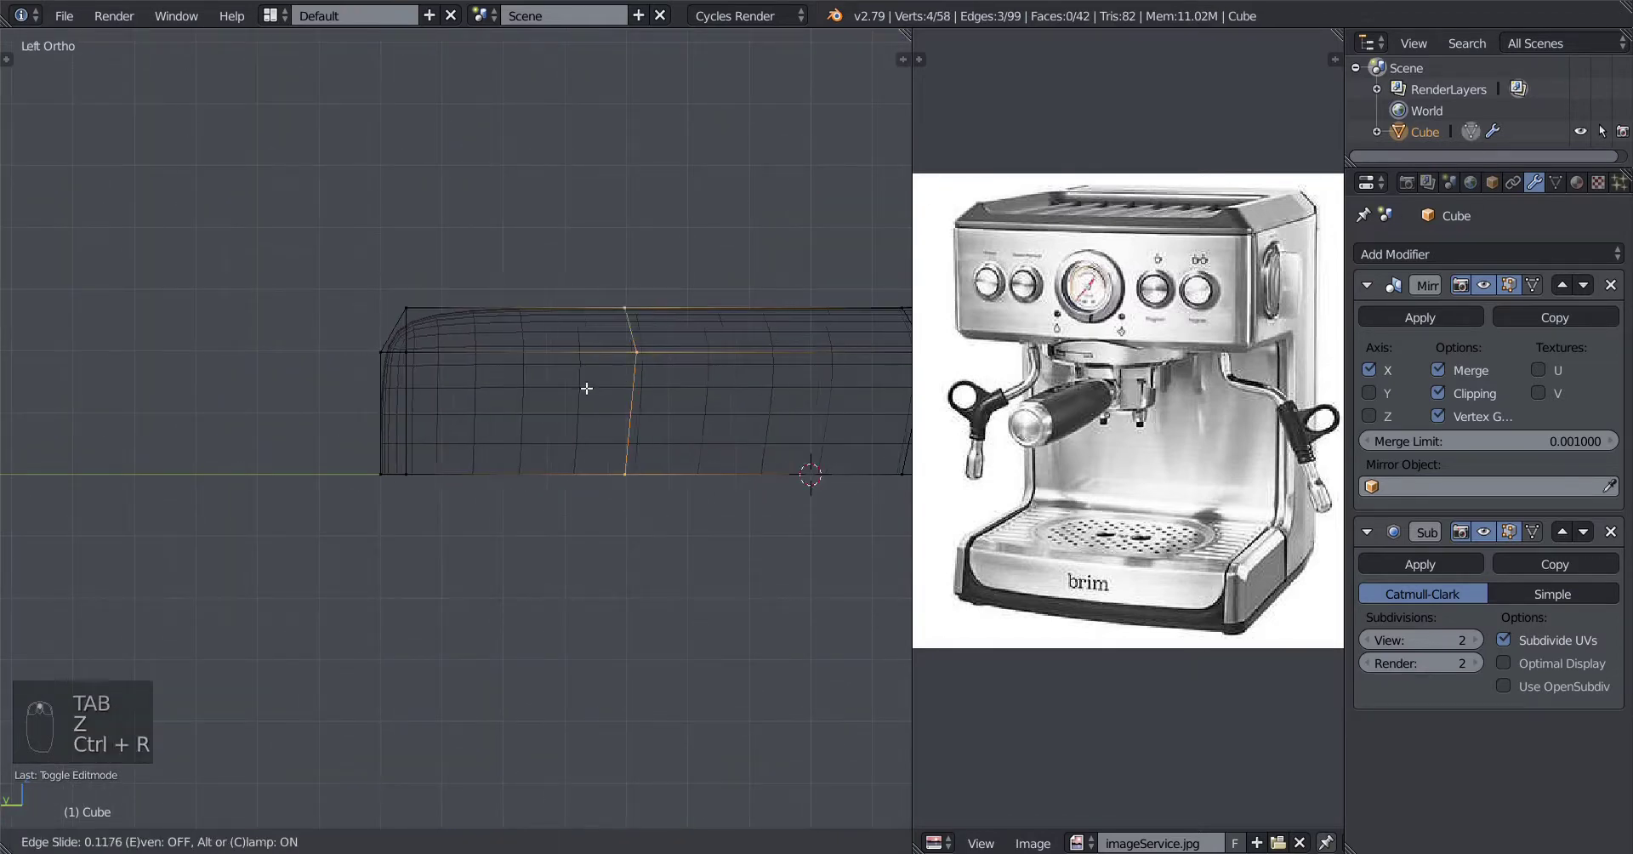
key(e)
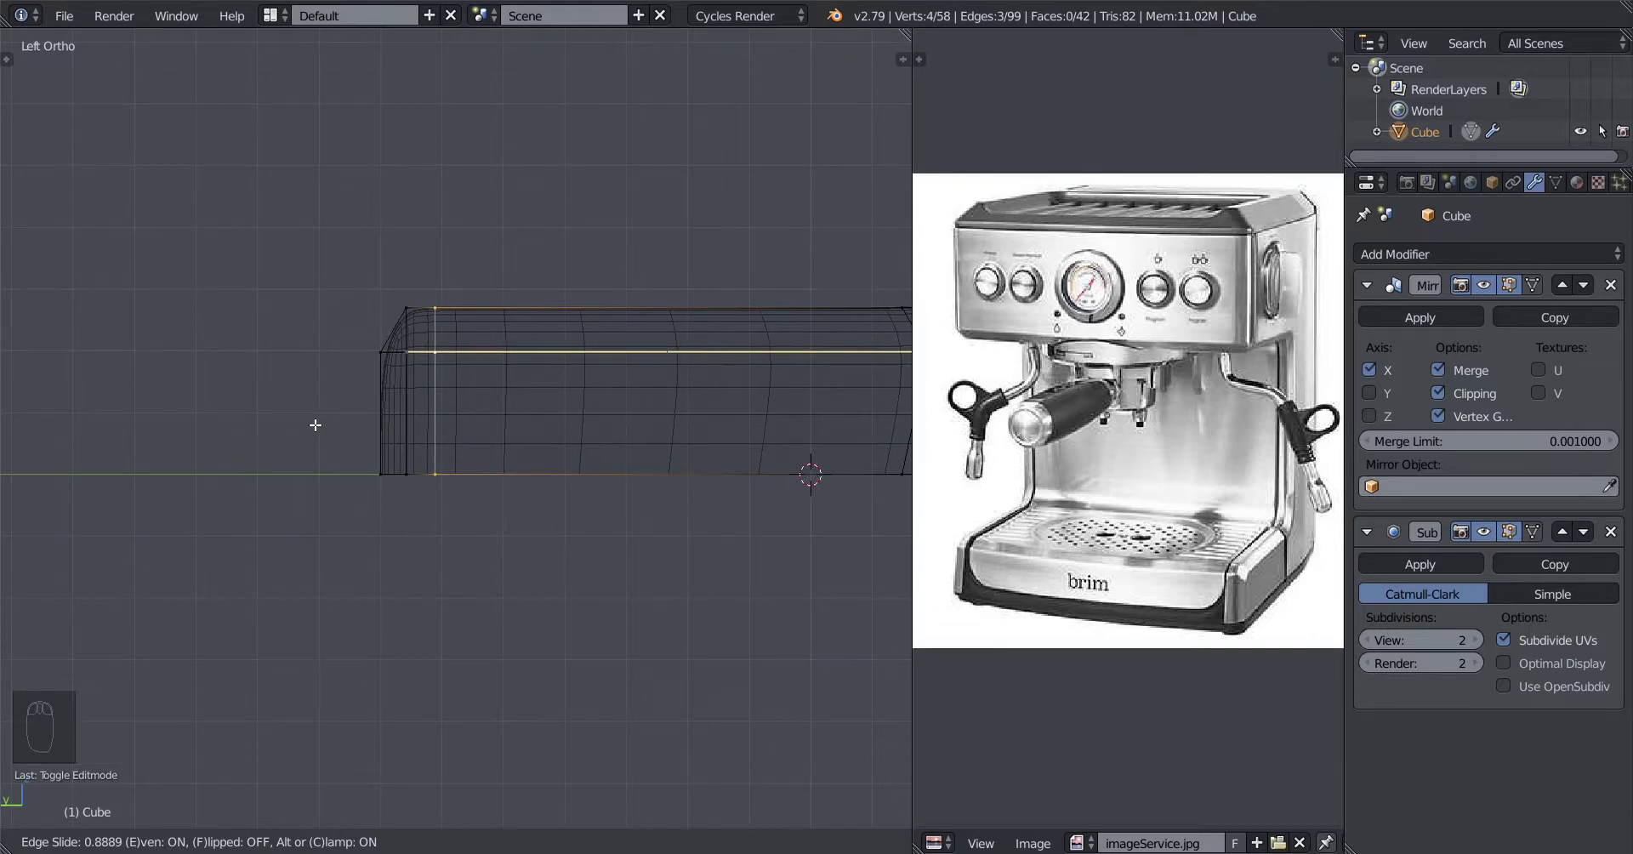
click(338, 415)
Step: Add a horizontal loop cut around the base's side, raised toward the upper bevel with Even and Flipped on, at about -0.51
mouse_move(339, 413)
middle_down()
mouse_move(500, 467)
mouse_move(482, 470)
mouse_move(503, 443)
middle_up()
key(z)
scroll(483, 471, up, 2)
key(ctrl+KP_1)
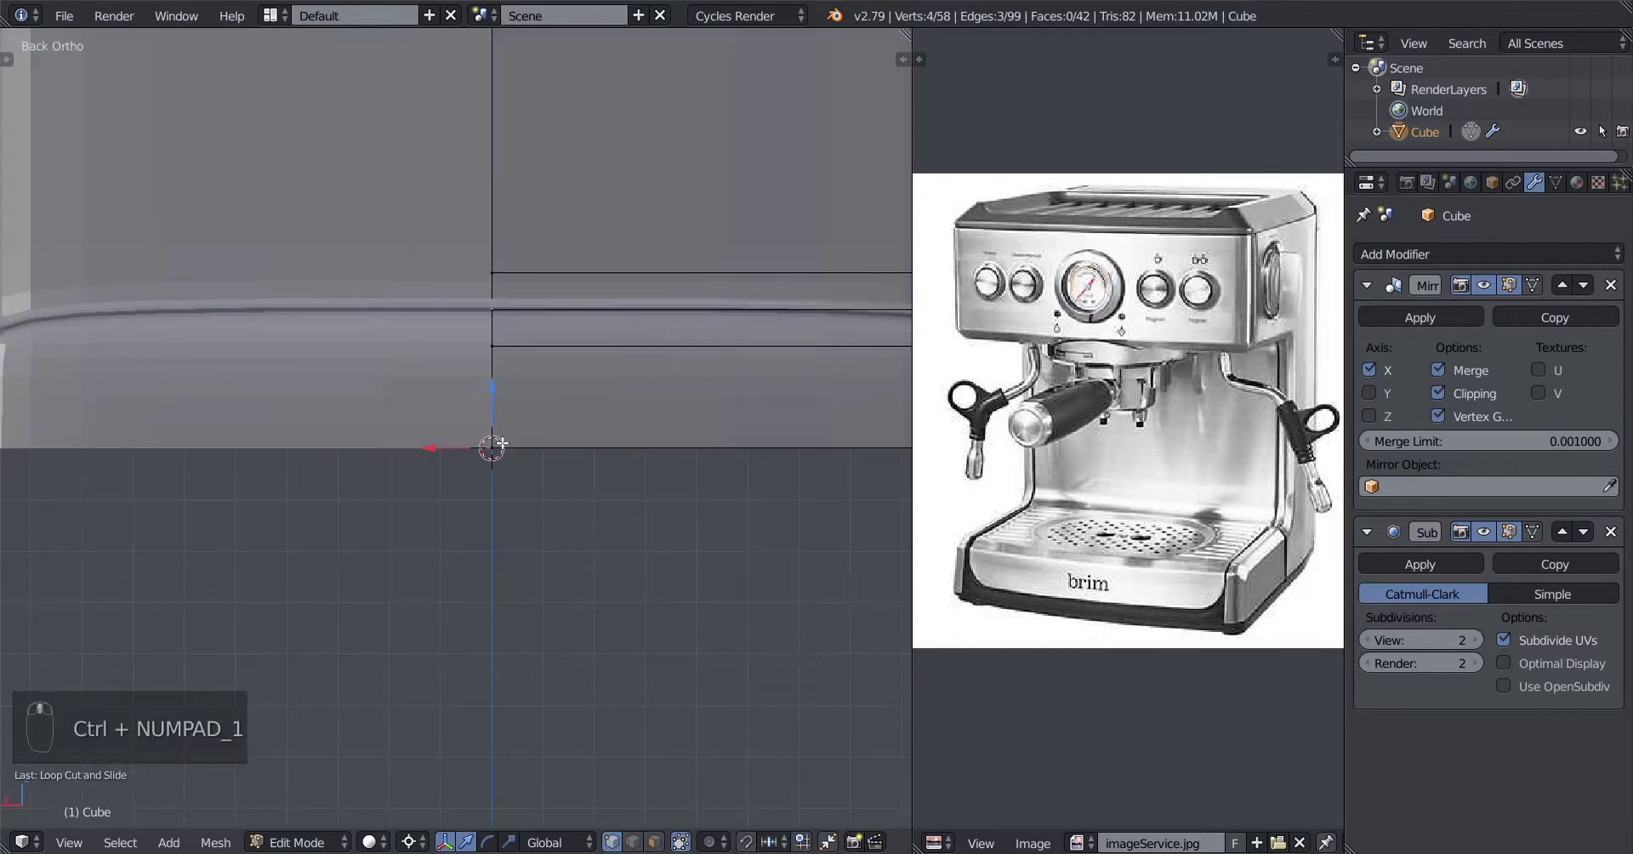
key(KP_3)
key(ctrl+KP_3)
key(z)
scroll(442, 452, up, 3)
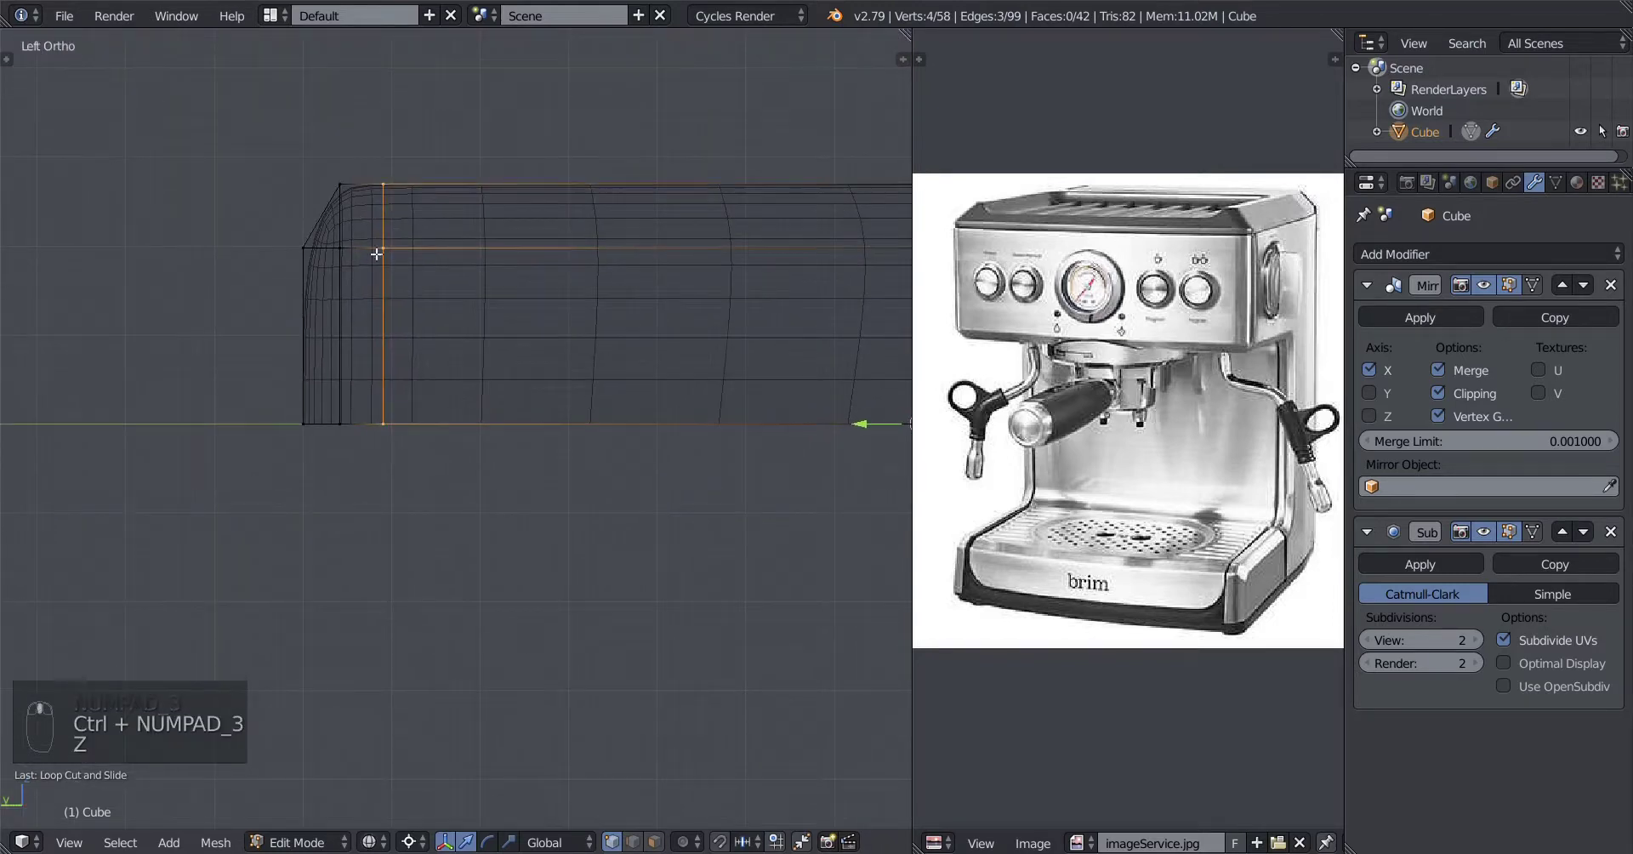
scroll(320, 364, up, 2)
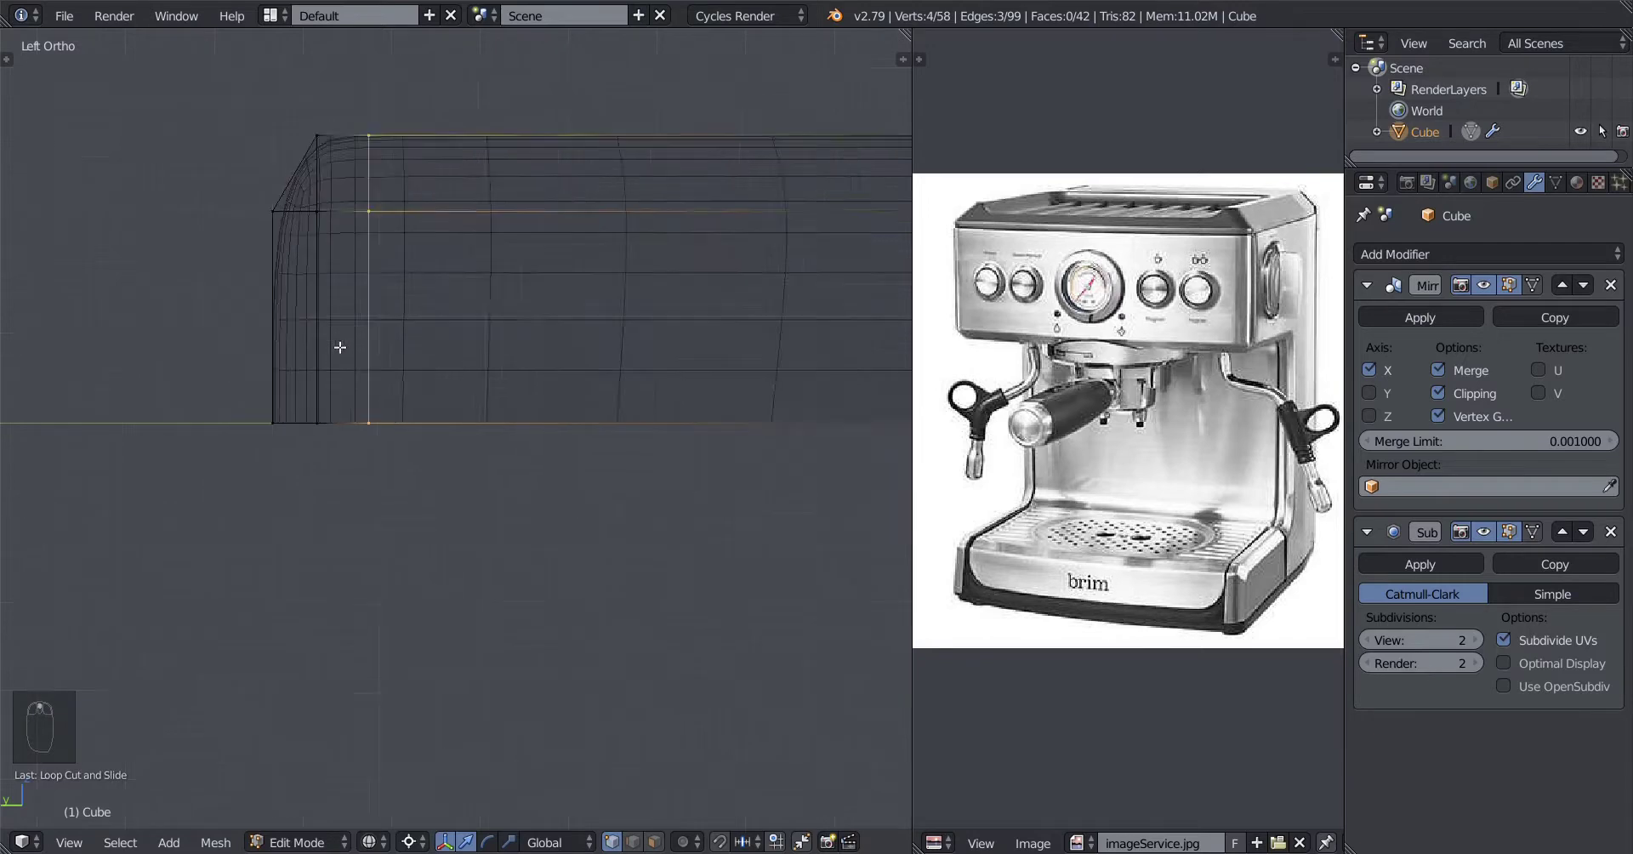
key(ctrl+r)
click(369, 320)
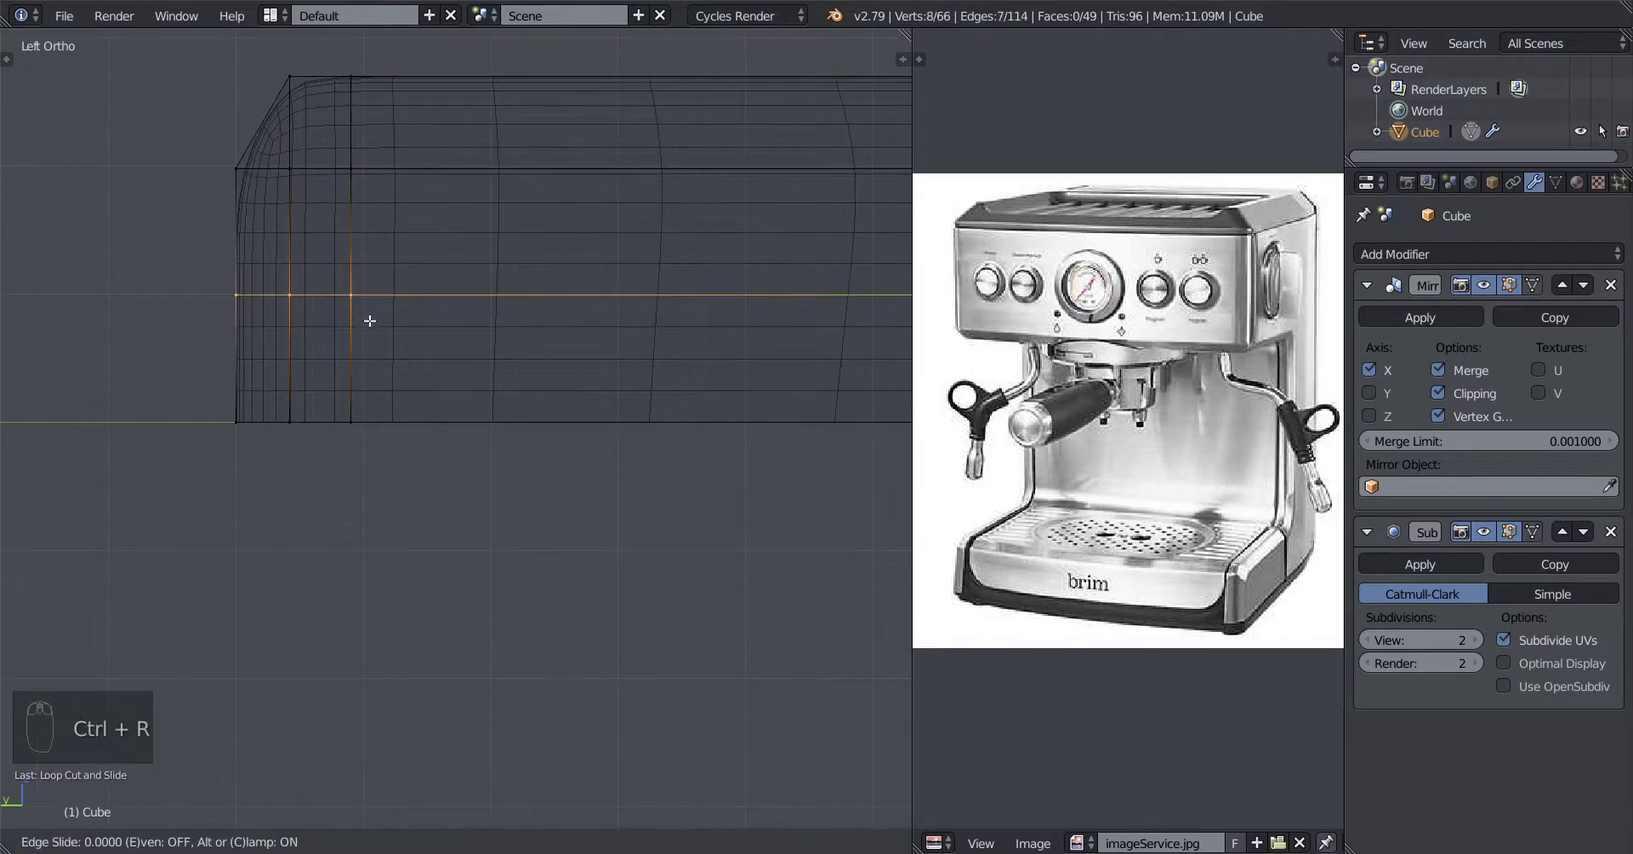
key(f)
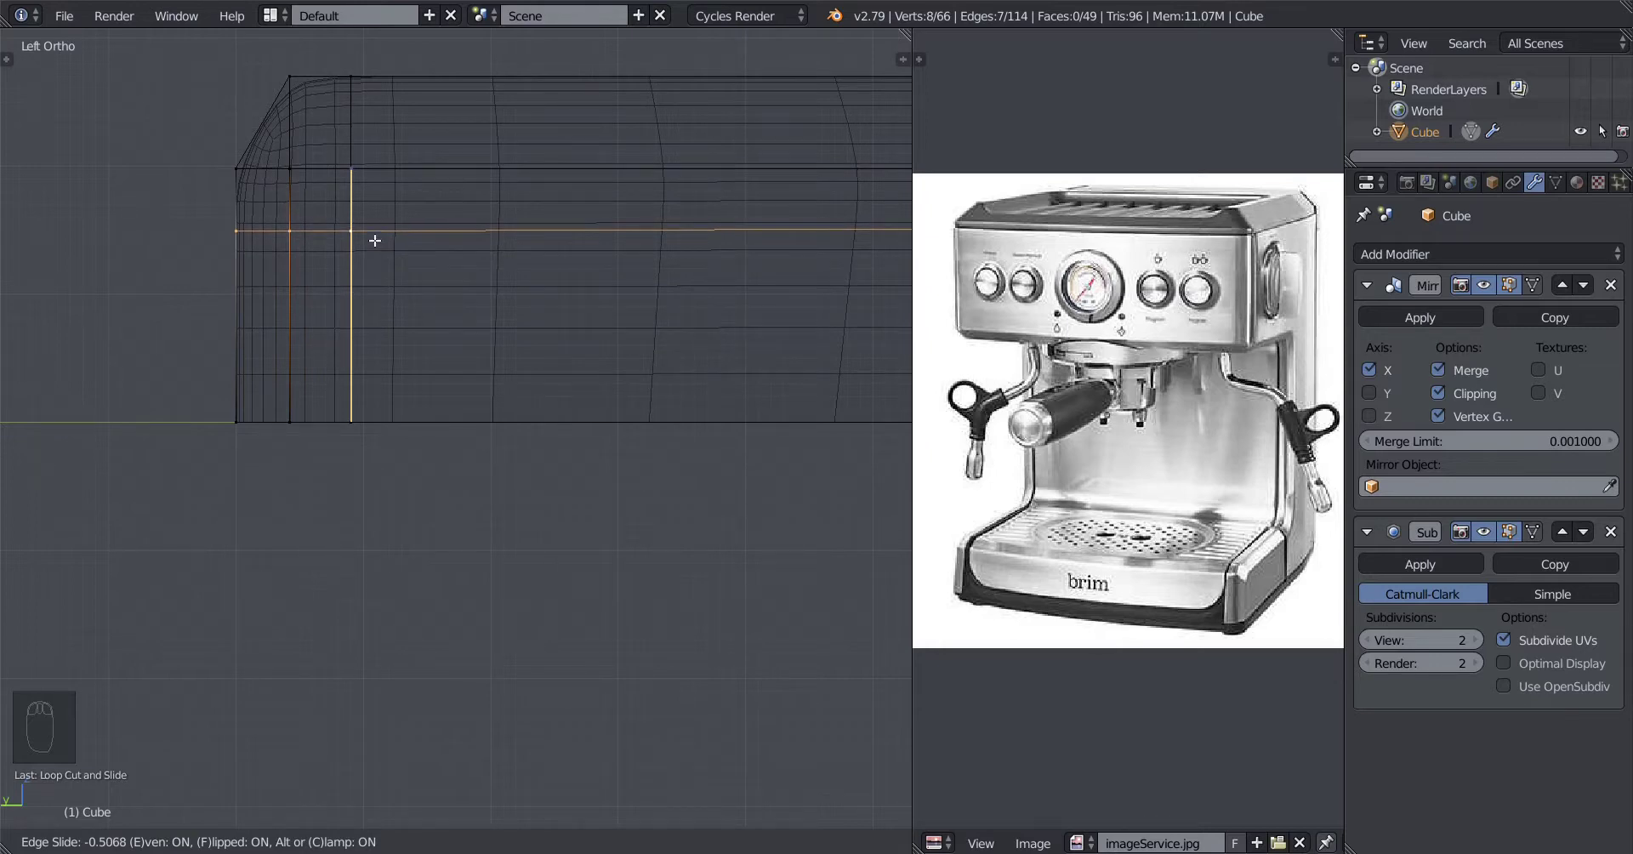
click(374, 240)
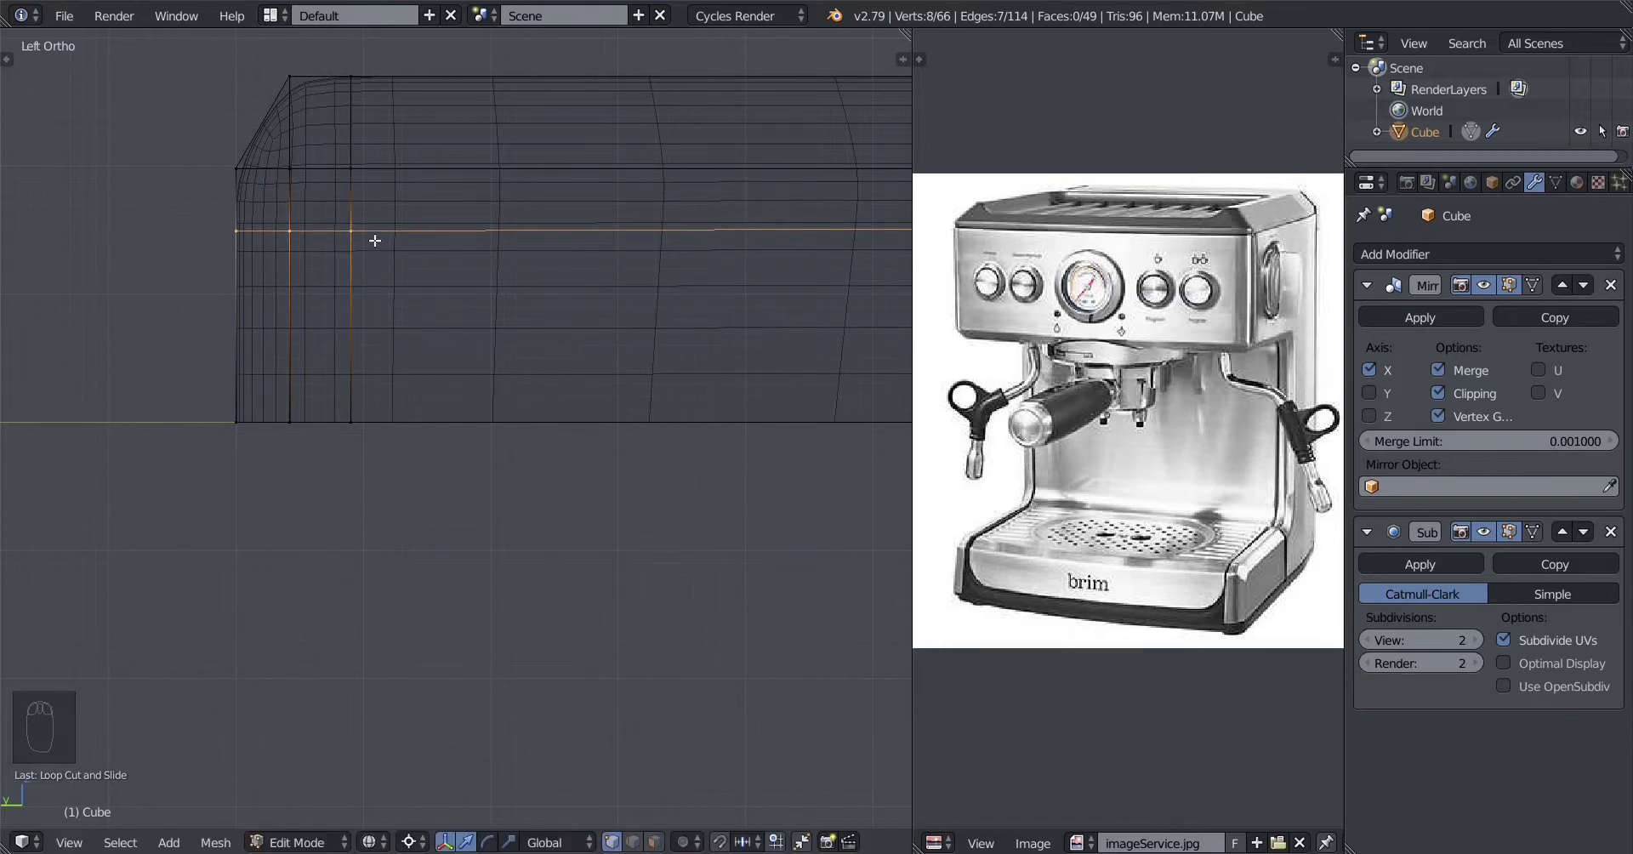
Step: Add a horizontal loop cut around the top block close to its lower bevel, with Even on, and check the smoothed body
scroll(452, 248, down, 9)
shift+middle_drag(489, 258, 486, 493)
scroll(467, 332, up, 3)
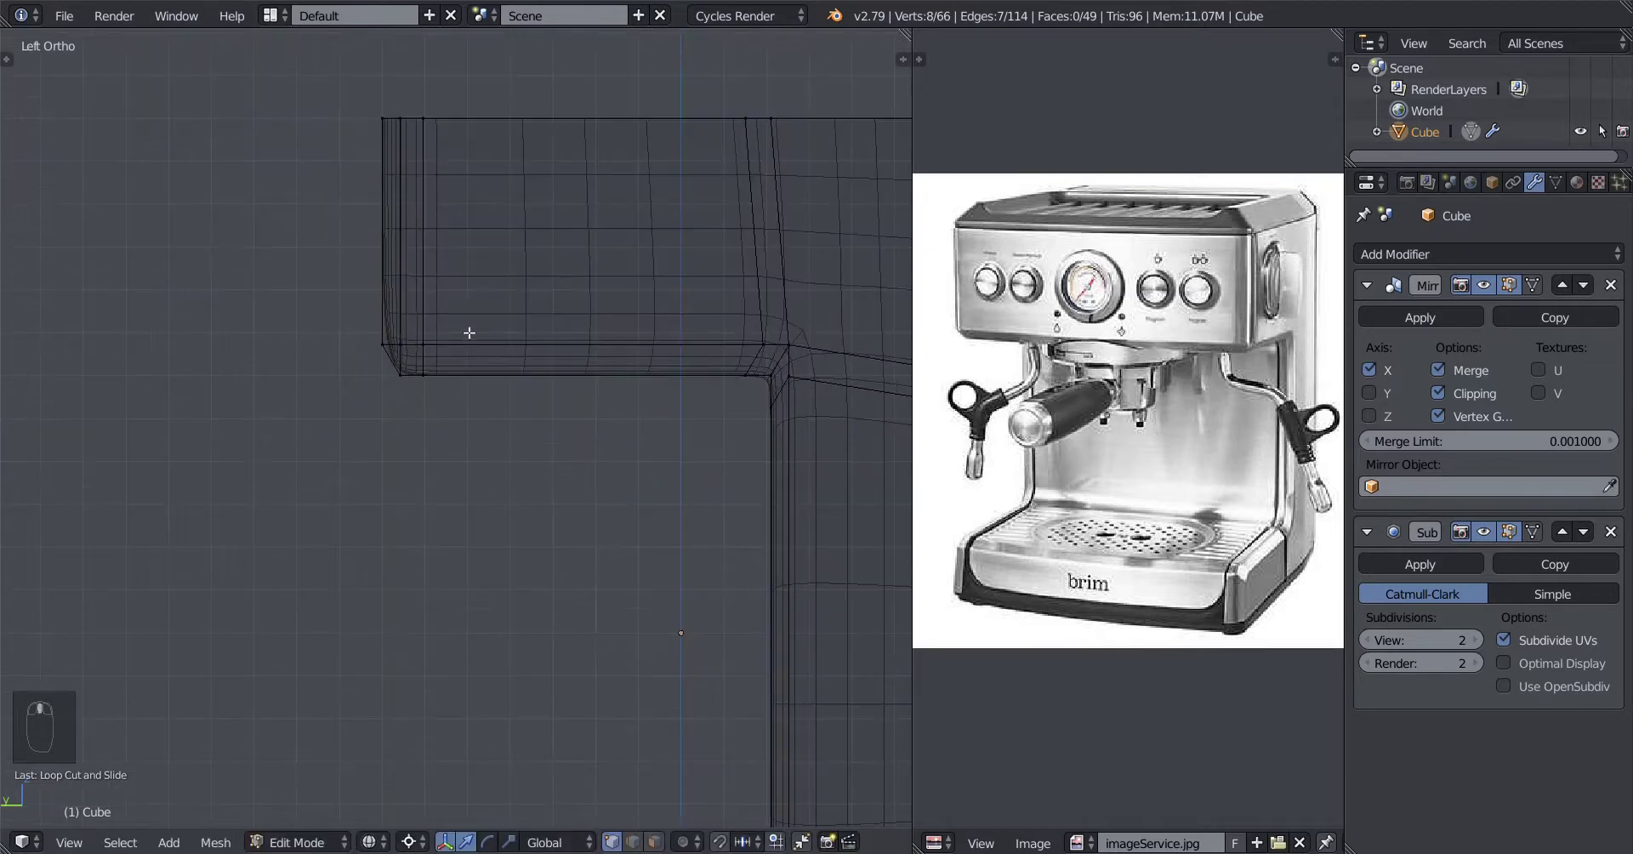
key(ctrl+r)
click(451, 279)
key(e)
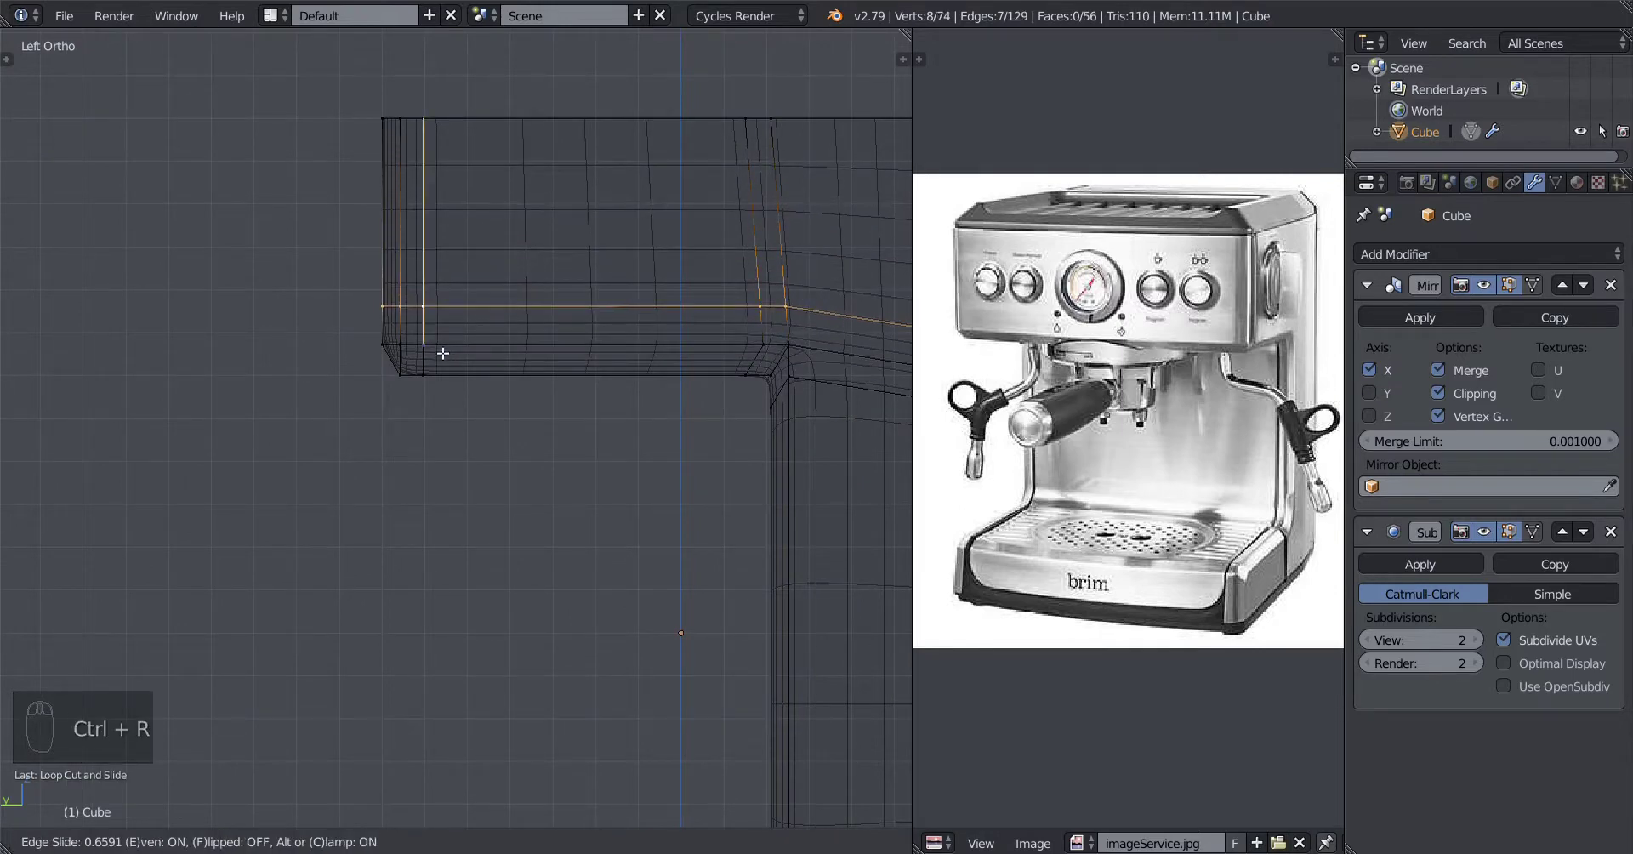
click(450, 469)
scroll(450, 470, down, 3)
key(z)
mouse_move(450, 469)
middle_down()
mouse_move(524, 536)
mouse_move(503, 480)
mouse_move(528, 469)
mouse_move(539, 554)
mouse_move(420, 485)
mouse_move(456, 593)
mouse_move(370, 553)
mouse_move(433, 550)
mouse_move(485, 573)
mouse_move(412, 540)
middle_up()
key(Tab)
scroll(496, 477, up, 3)
scroll(528, 469, down, 3)
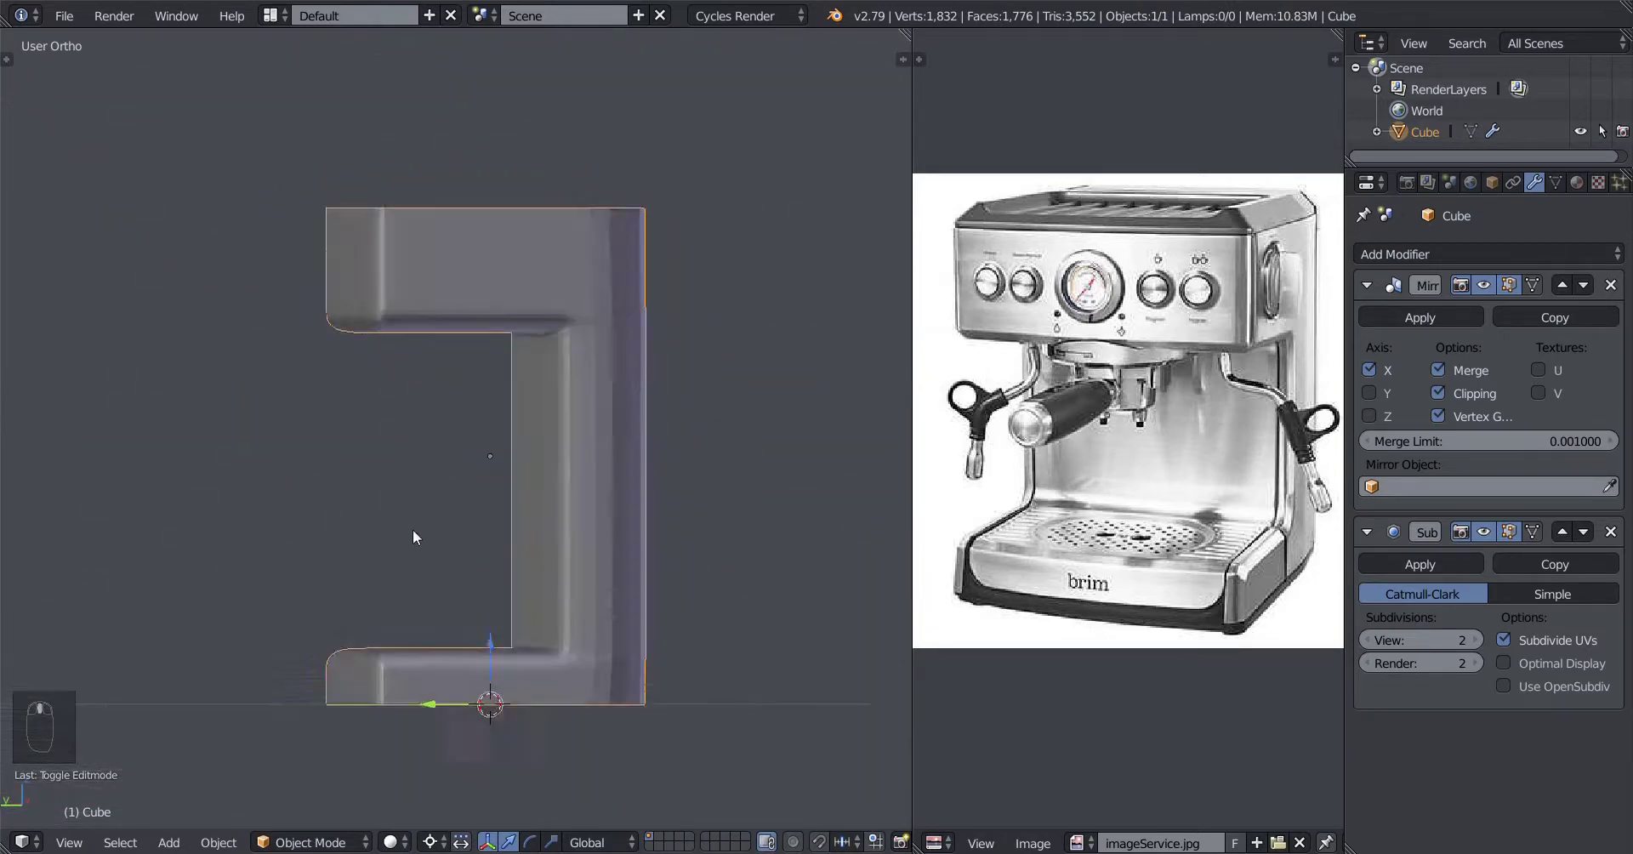
Step: Return to editing the mesh and select the vertical edge loop at the body's rear corner
key(Tab)
middle_drag(510, 550, 559, 501)
scroll(538, 532, up, 2)
alt+right_click(627, 495)
middle_drag(596, 350, 328, 232)
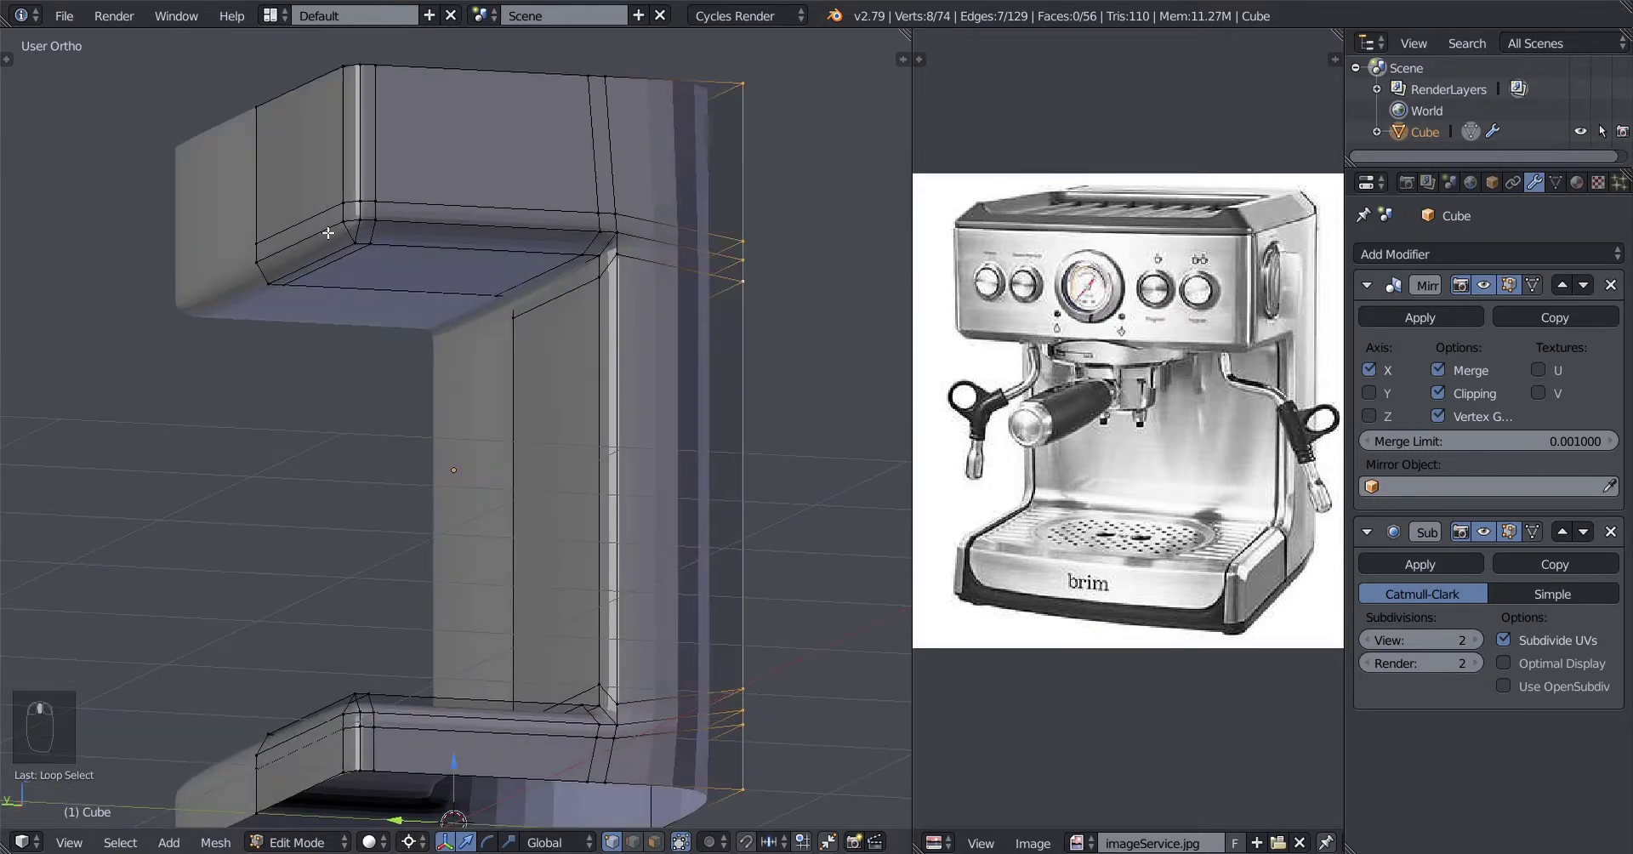
Step: Examine the body's rear corner from several angles and compare it with the side of the machine in the reference photo
middle_drag(502, 261, 481, 332)
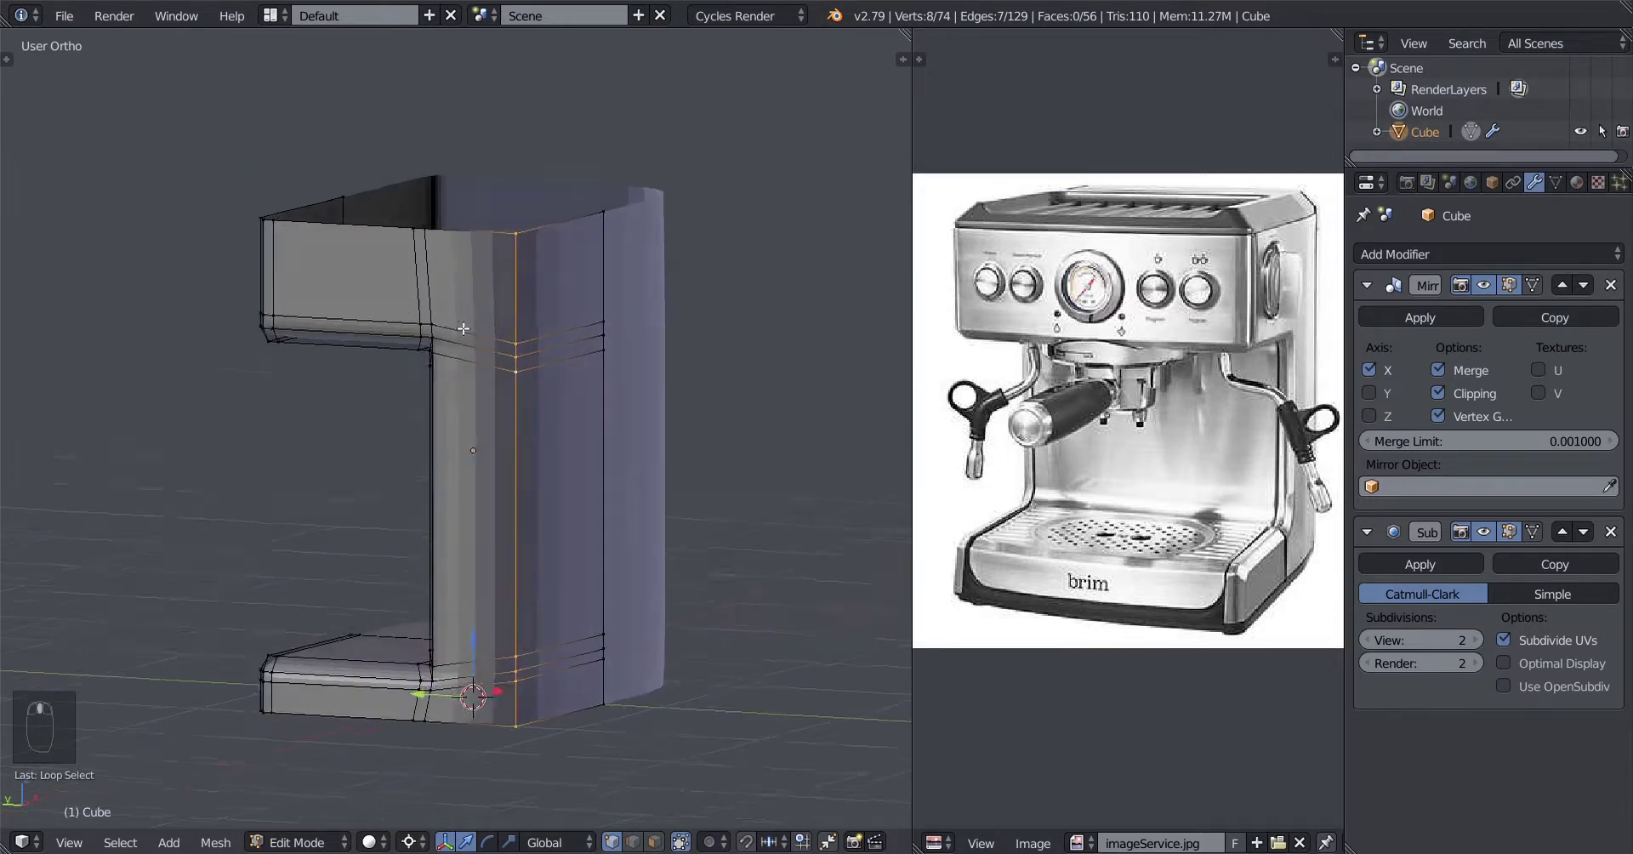
scroll(530, 347, up, 3)
scroll(558, 429, down, 1)
mouse_move(517, 432)
shift+middle_down()
mouse_move(510, 394)
mouse_move(553, 399)
mouse_move(530, 416)
shift+middle_up()
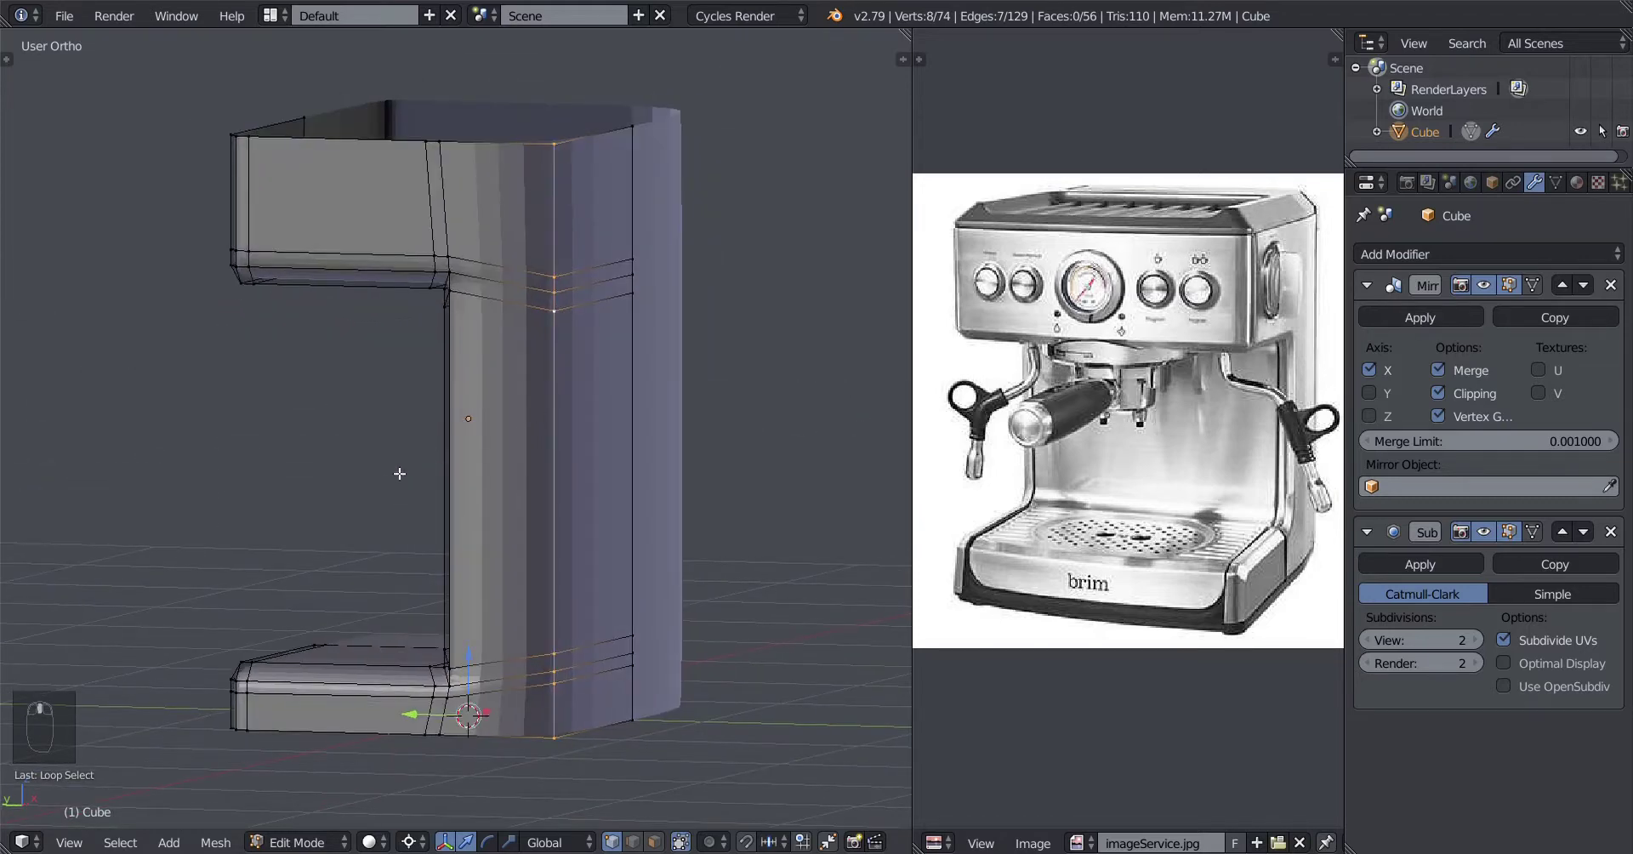
middle_drag(400, 473, 504, 322)
middle_drag(599, 454, 519, 525)
shift+middle_drag(519, 540, 506, 430)
scroll(510, 435, up, 1)
middle_drag(563, 497, 373, 151)
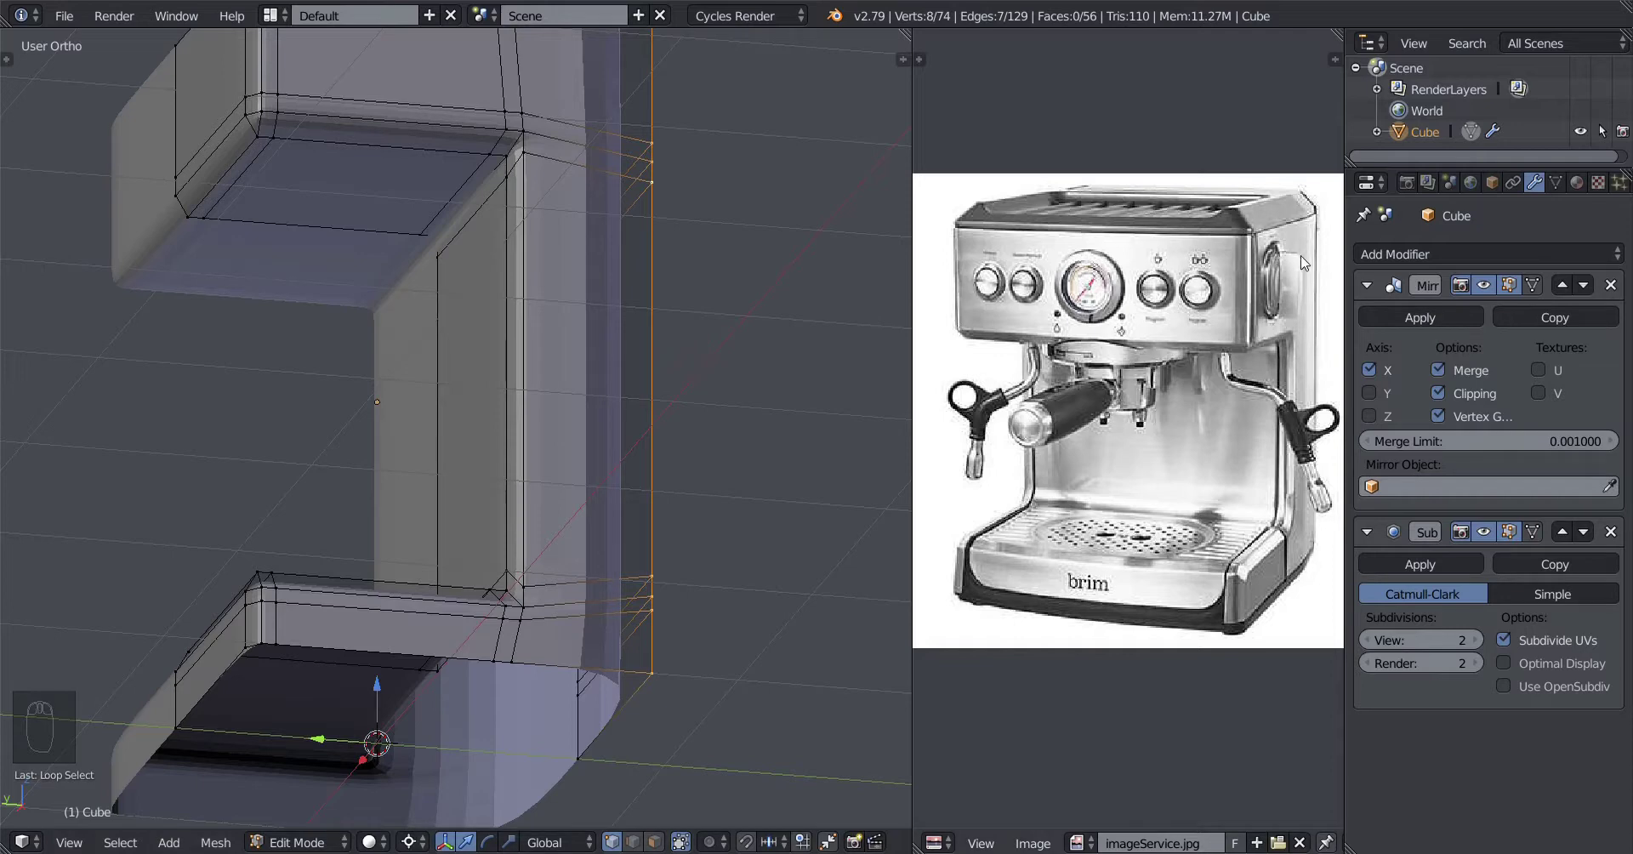
middle_drag(1265, 283, 1188, 258)
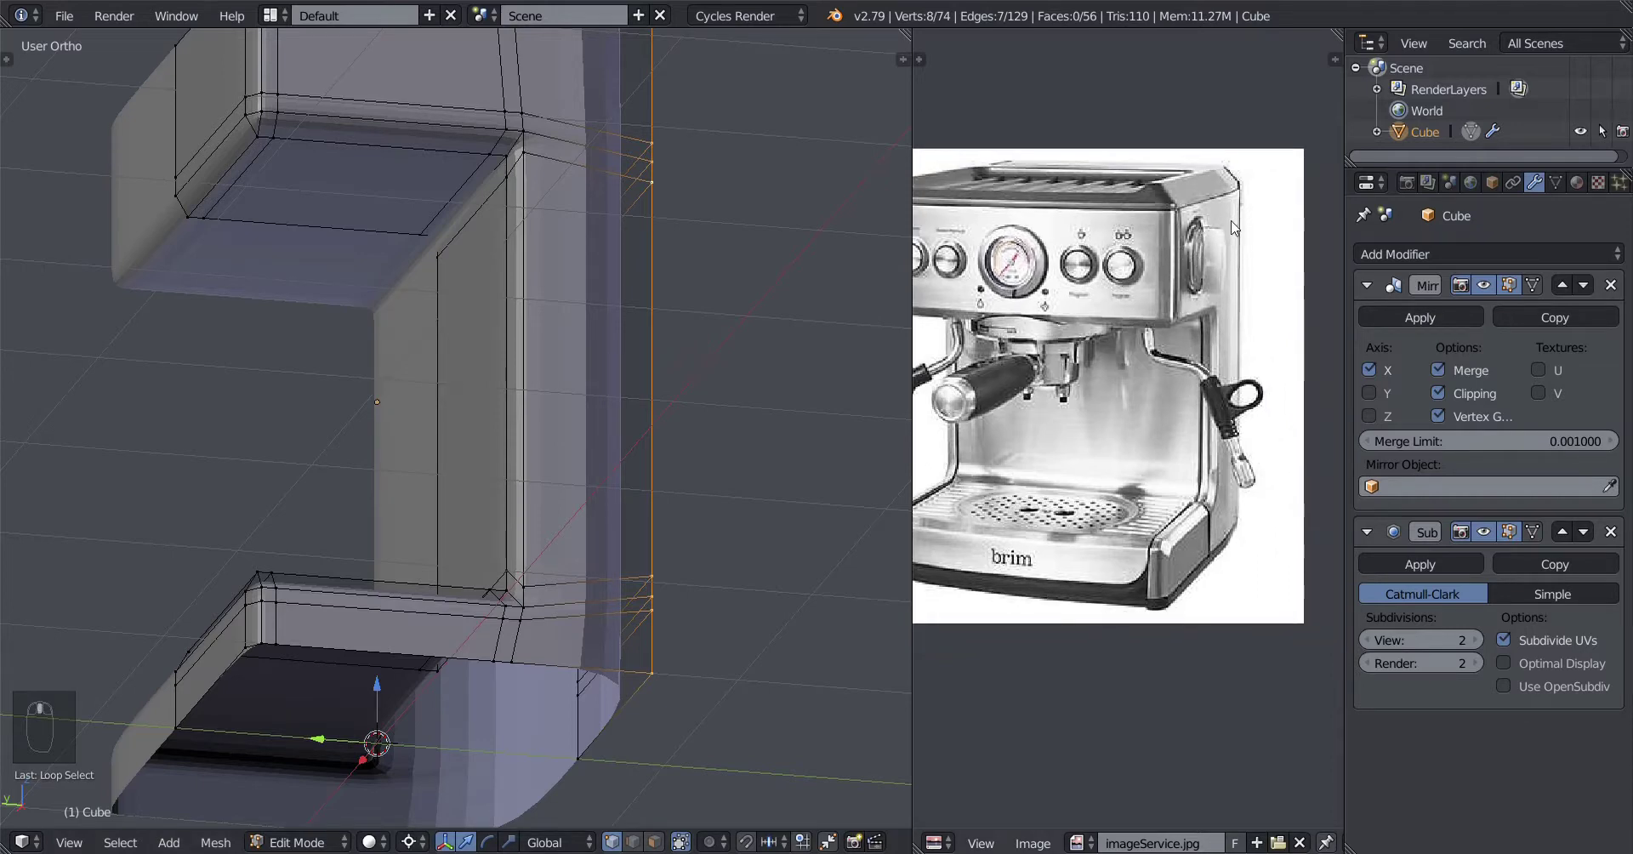
middle_drag(809, 375, 682, 411)
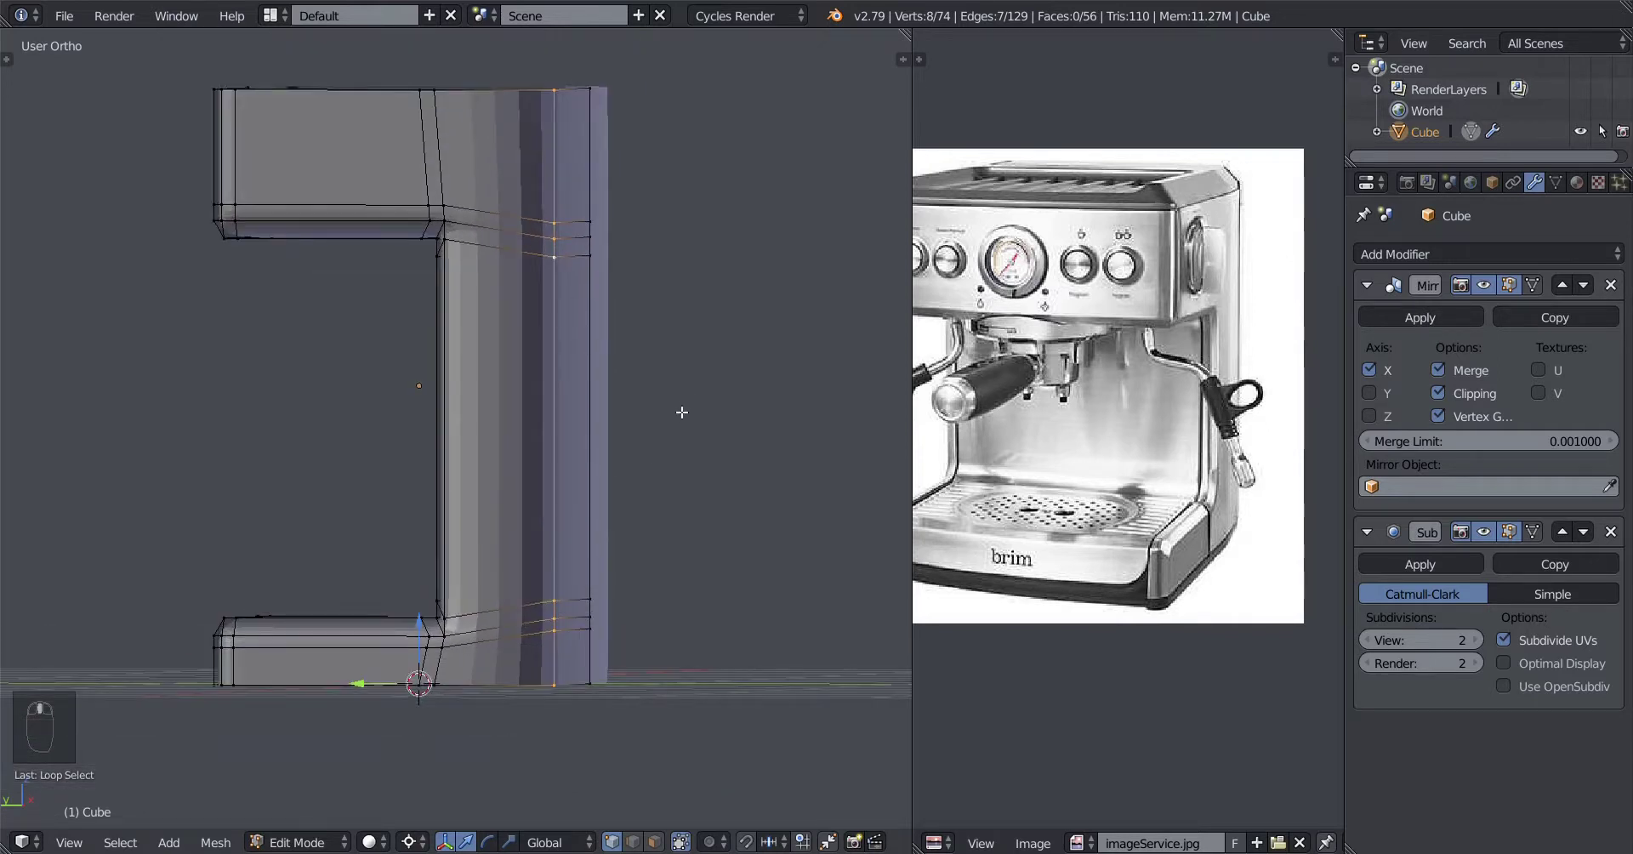
key(ctrl+b)
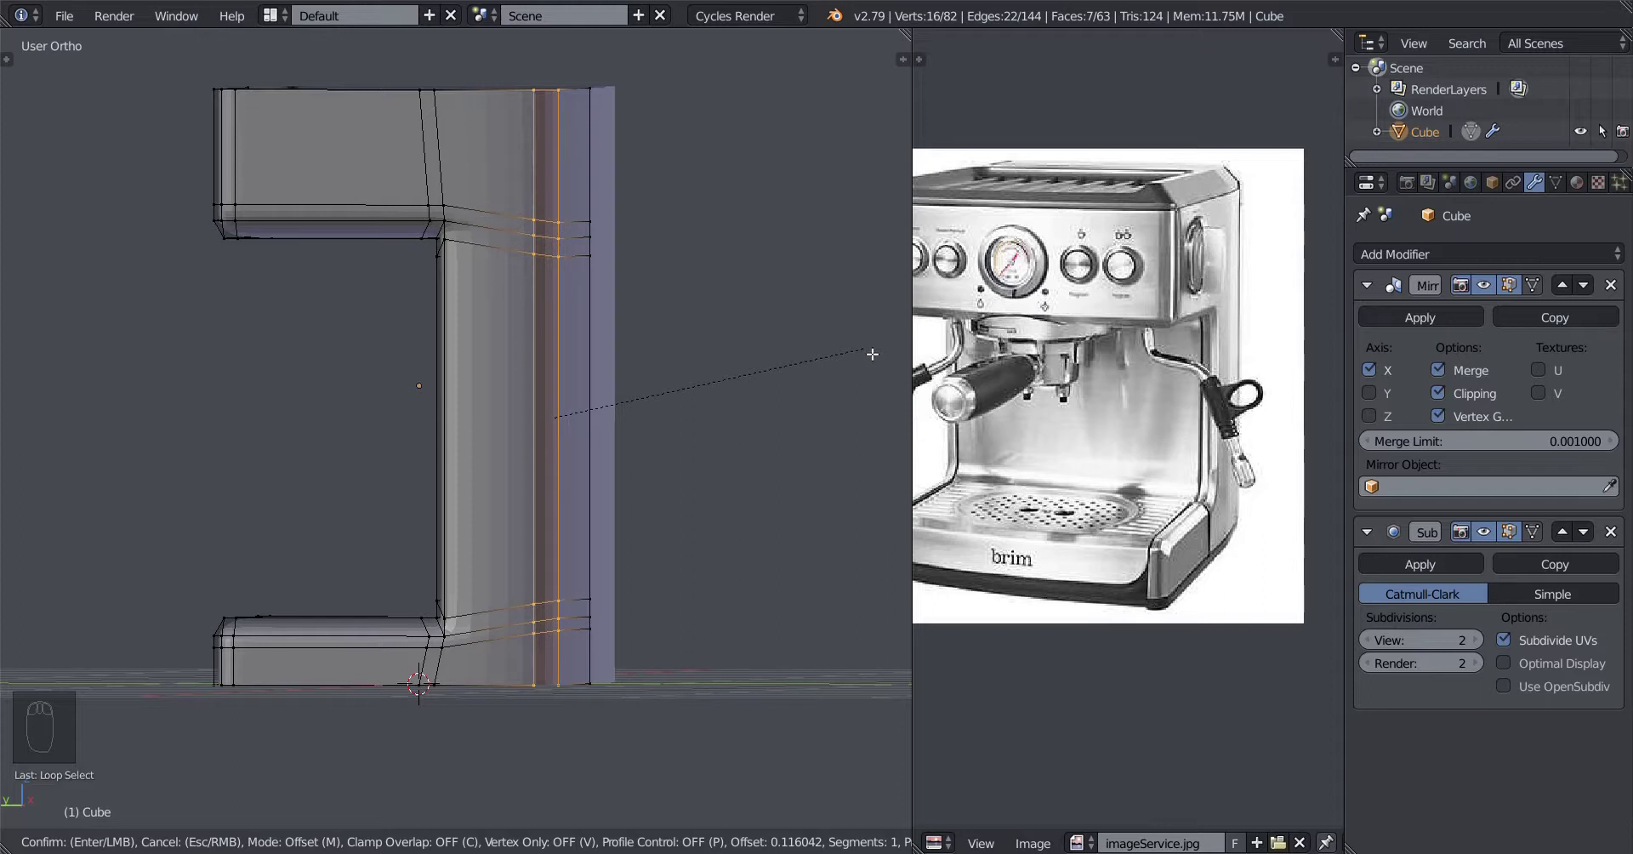
right_click(813, 389)
middle_drag(655, 462, 731, 457)
scroll(754, 467, up, 2)
key(ctrl+b)
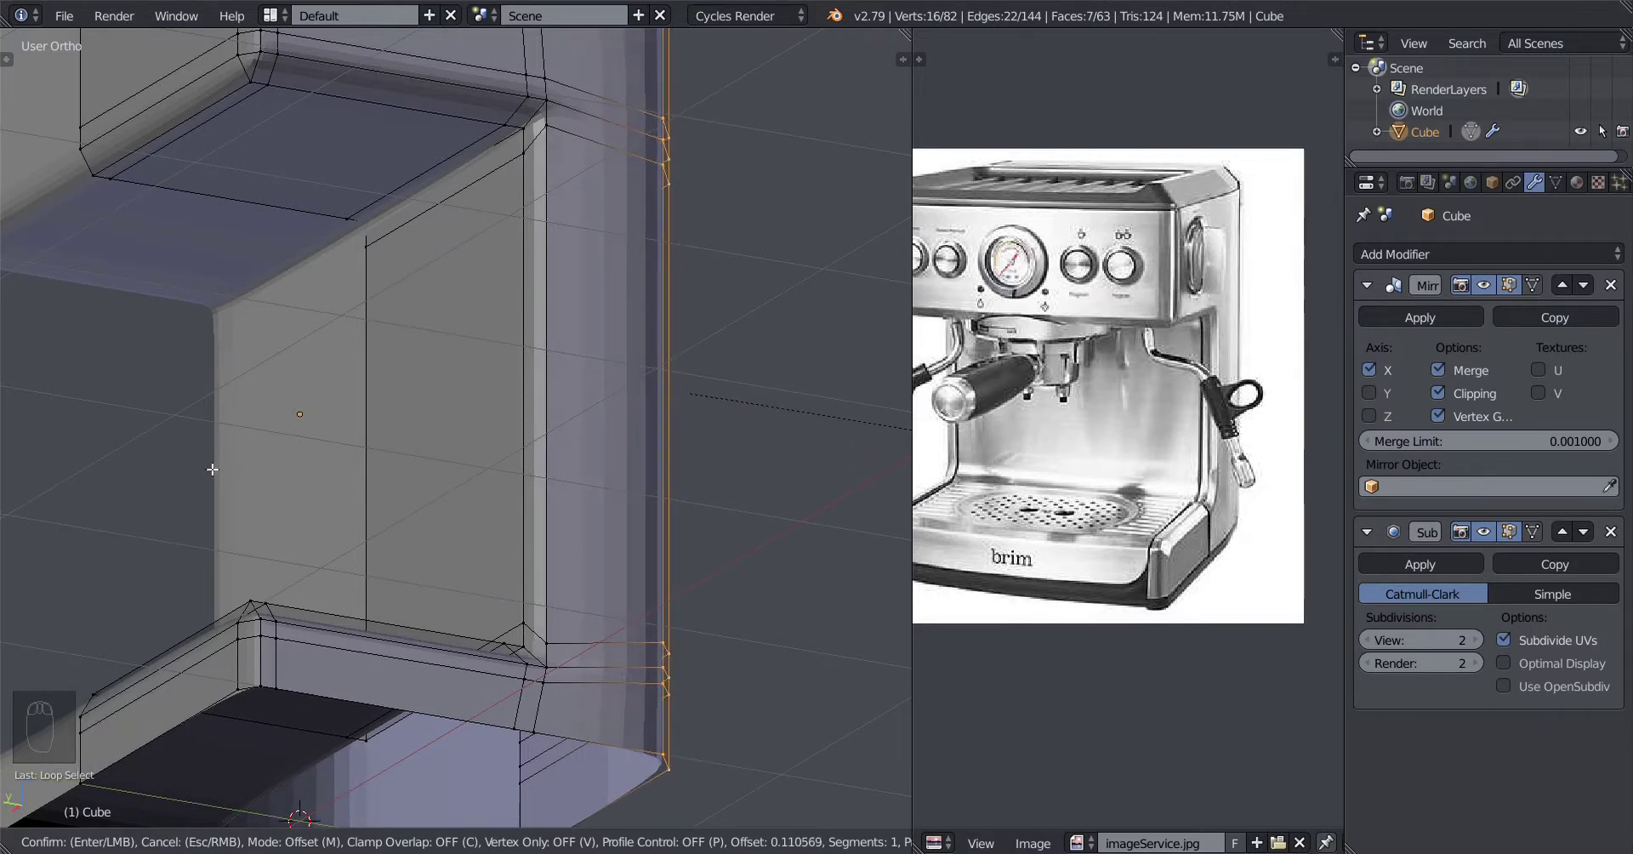
key(Escape)
Step: Bevel the rear corner's vertical edge loop with one segment and an offset of about 0.104, and check the smoothed body
middle_drag(452, 426, 362, 455)
scroll(436, 451, up, 2)
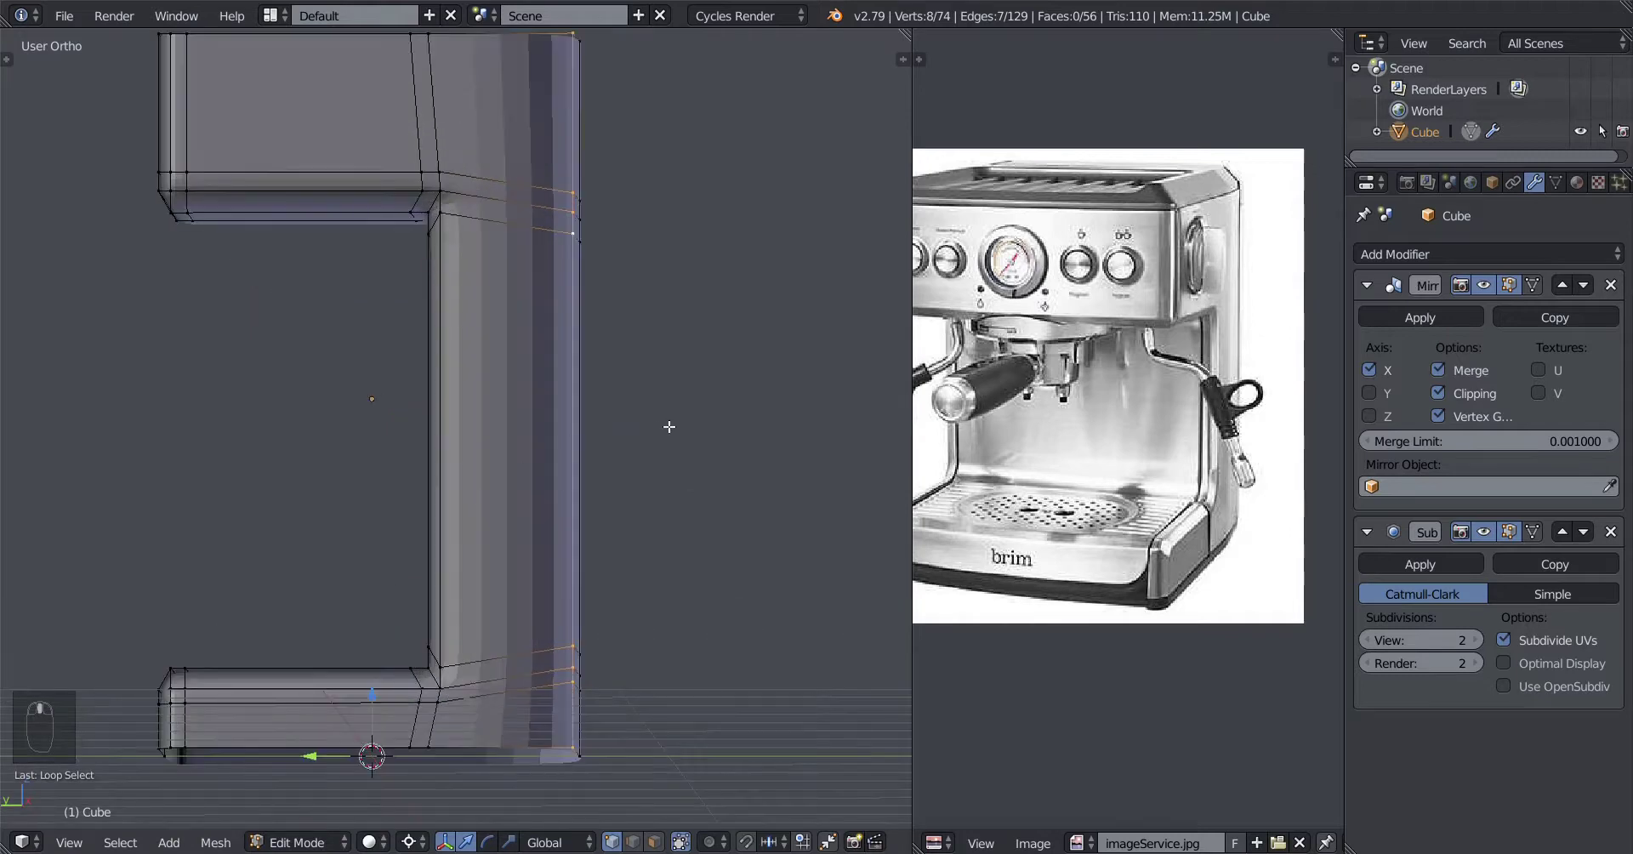
middle_drag(671, 427, 595, 522)
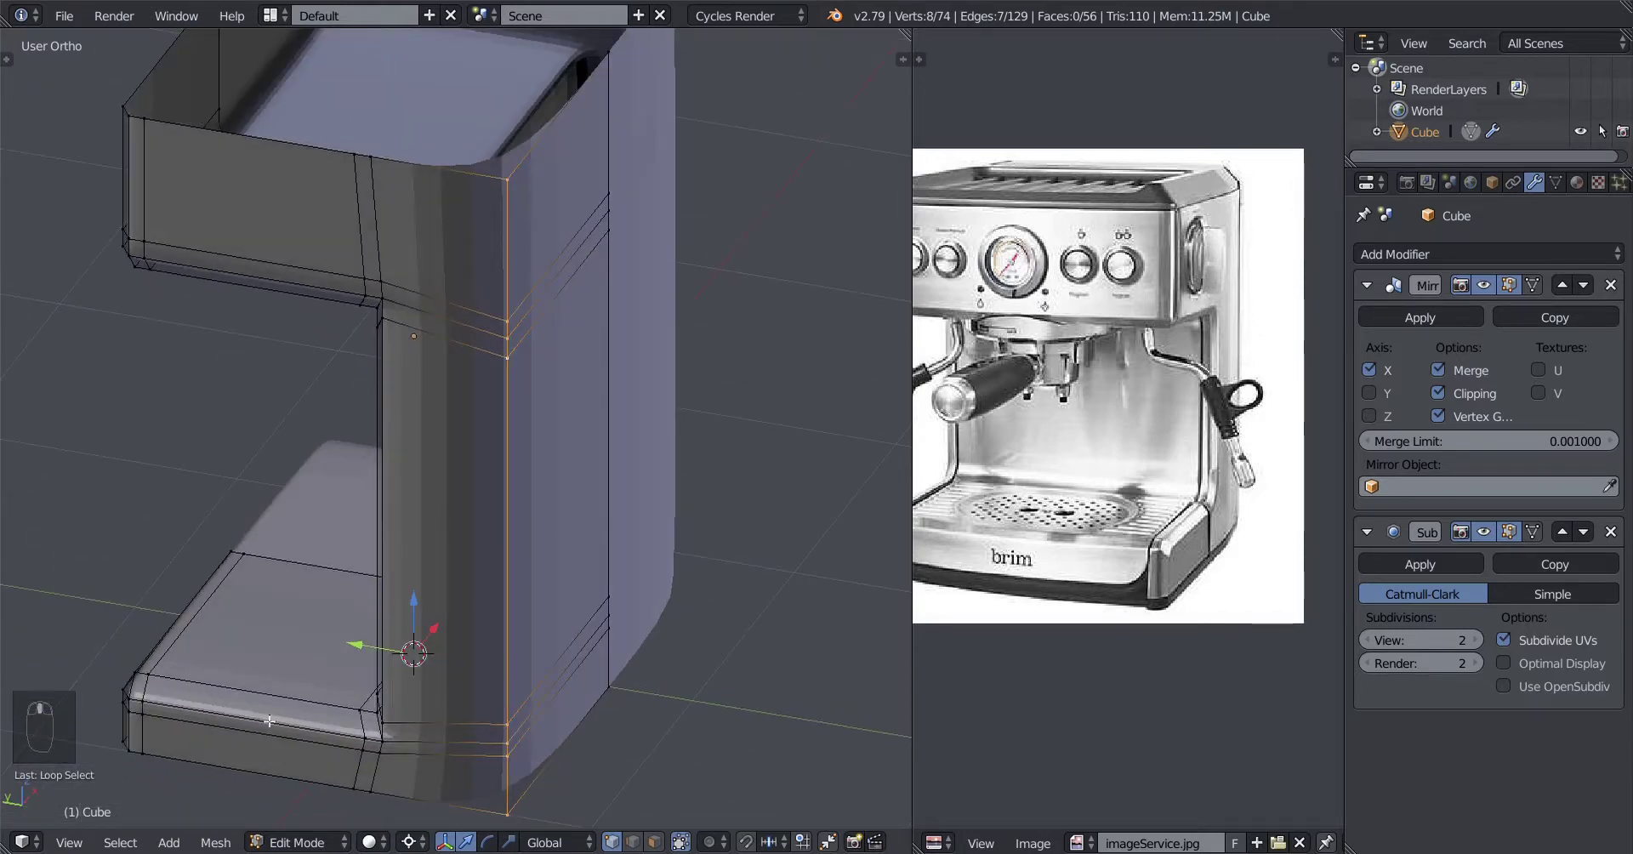
key(ctrl+b)
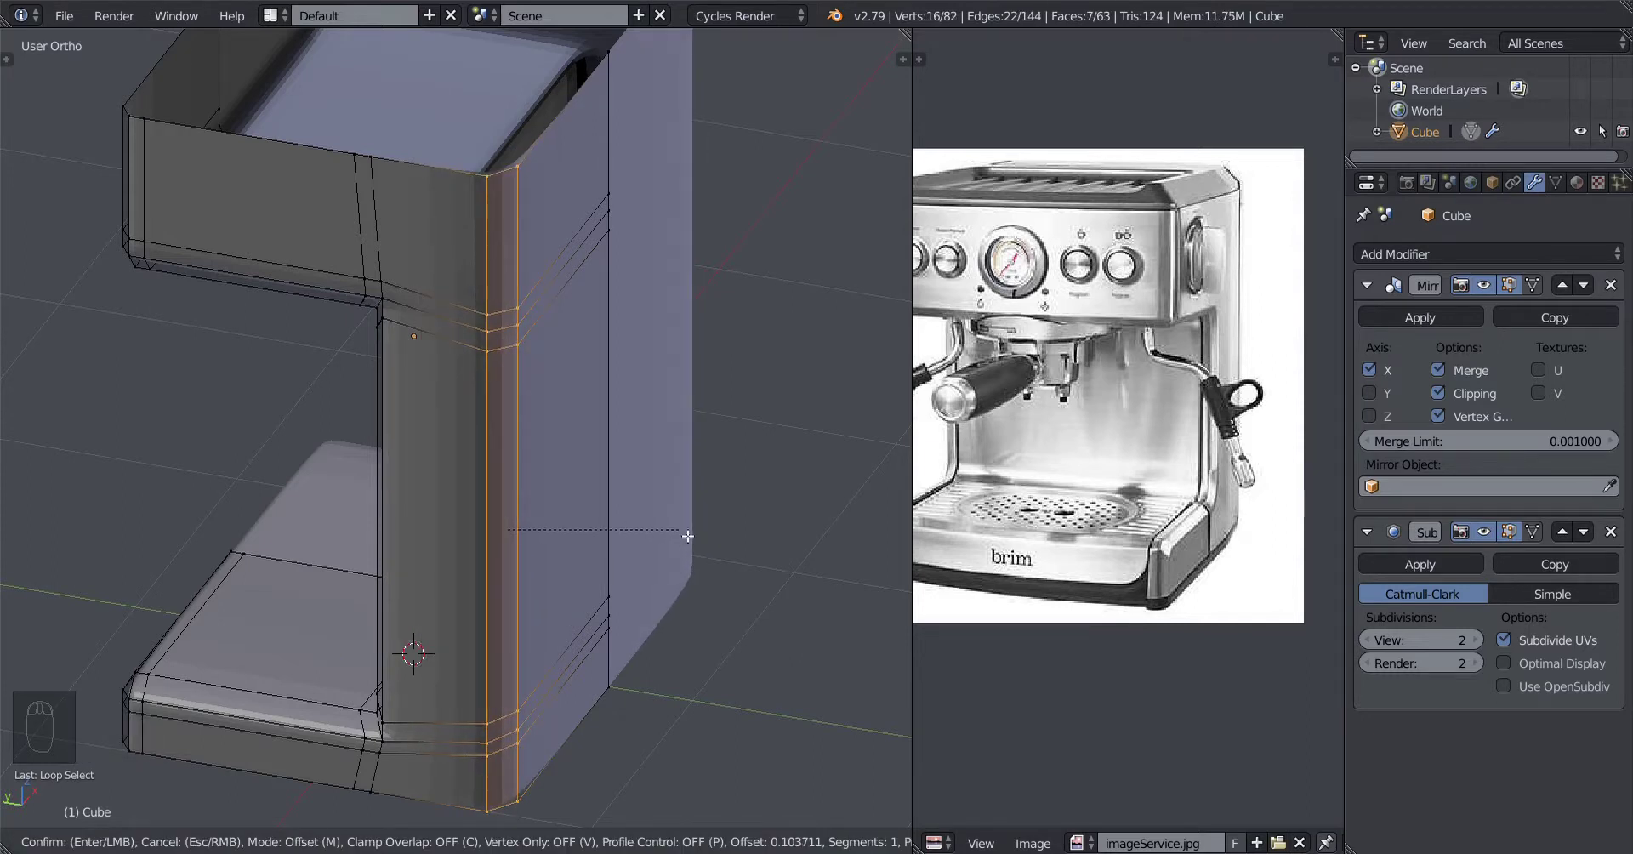
click(687, 536)
scroll(686, 536, down, 3)
key(Tab)
middle_drag(443, 530, 456, 493)
Step: Add a vertical loop cut in the back face, slid close to the beveled rear corner
key(Tab)
key(KP_7)
key(z)
scroll(398, 558, up, 3)
scroll(476, 481, up, 4)
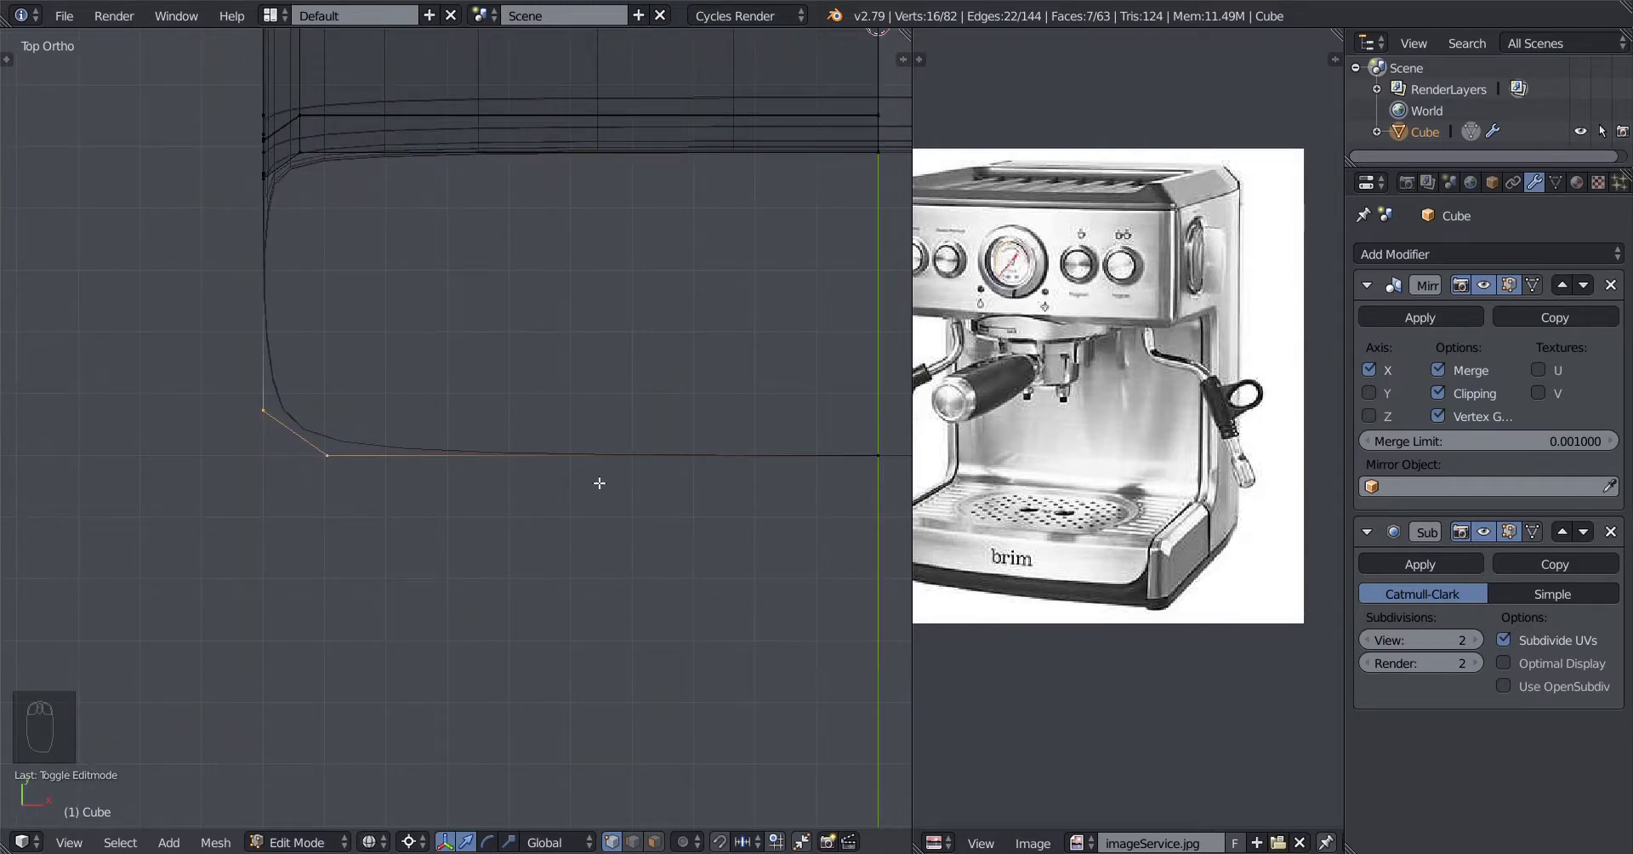
key(ctrl+r)
right_click(681, 459)
mouse_move(663, 507)
middle_down()
mouse_move(613, 434)
mouse_move(562, 422)
mouse_move(568, 343)
middle_up()
key(z)
key(ctrl+r)
click(554, 291)
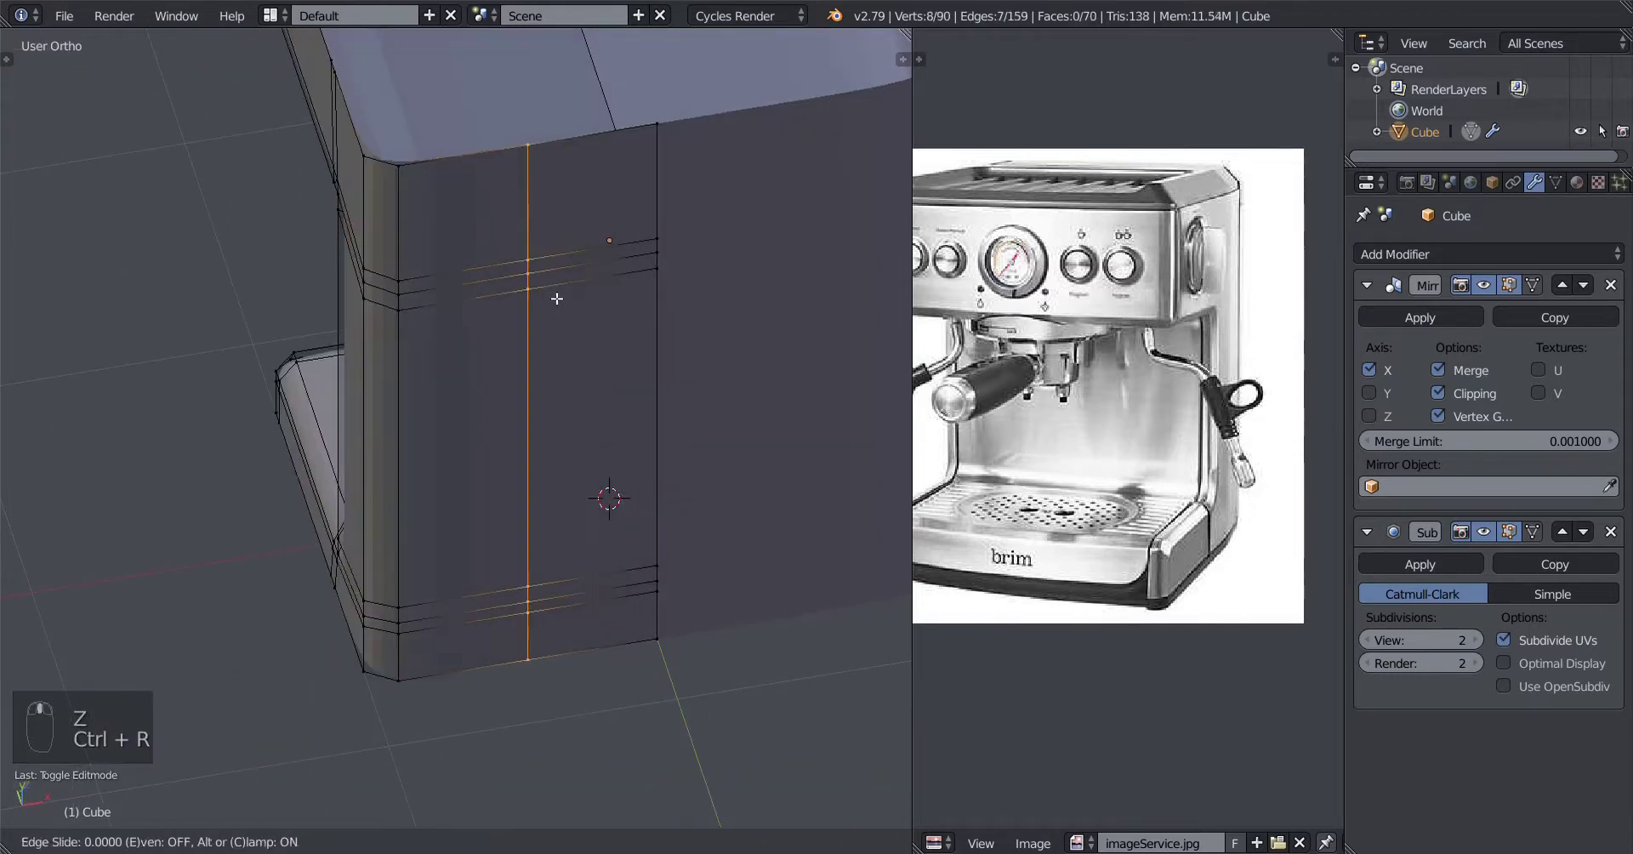
click(372, 376)
Step: Add a vertical loop cut in the side face close to the beveled rear corner, with Even on, and check the smoothed body
middle_drag(388, 376, 545, 346)
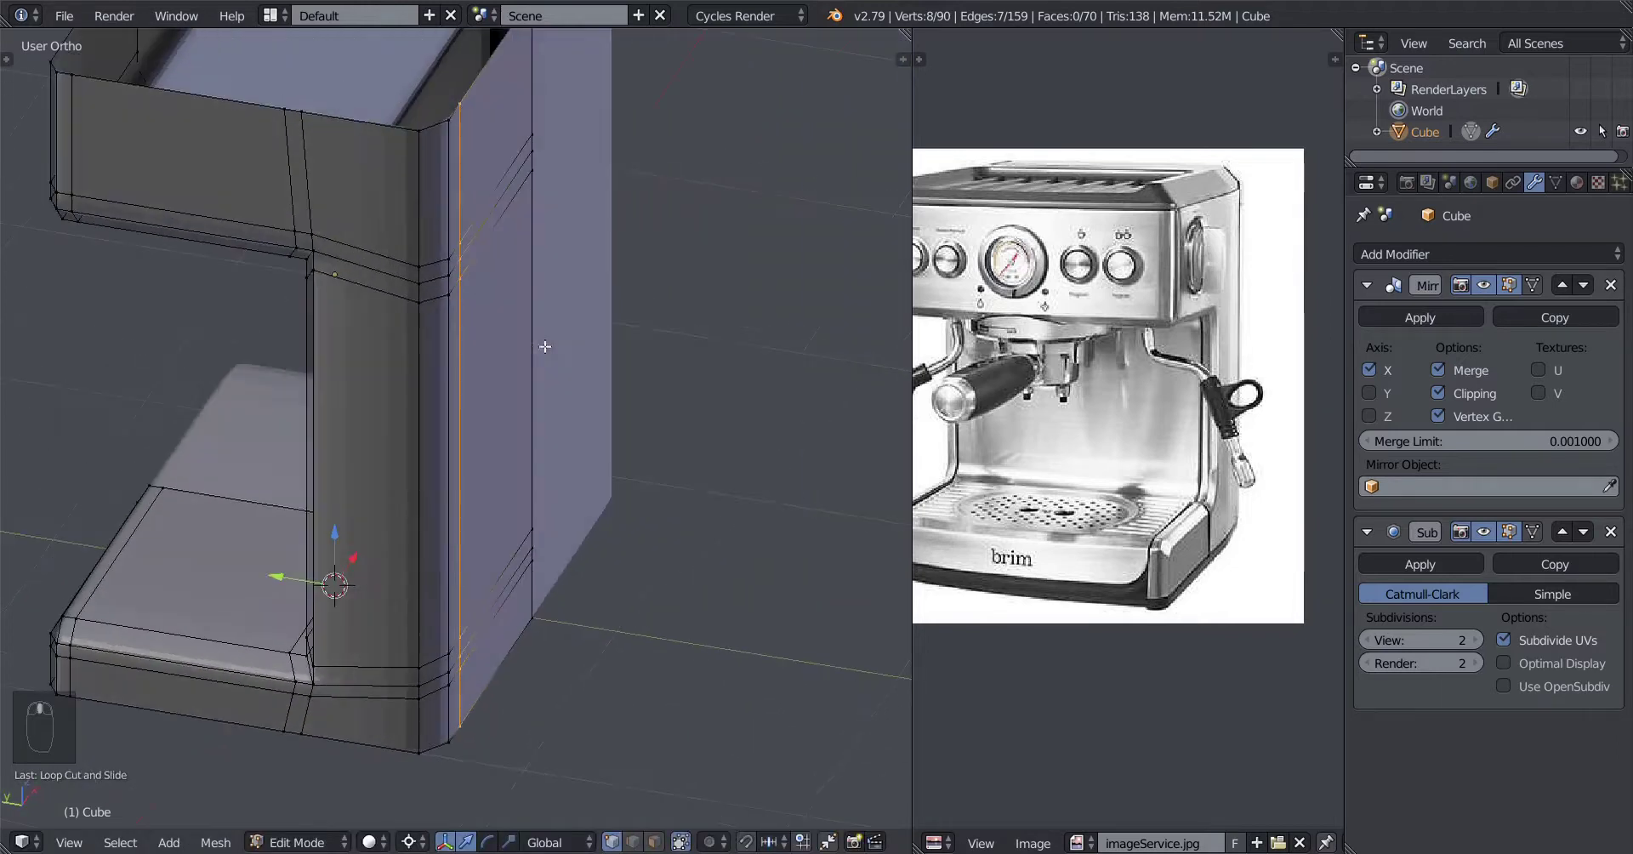
key(ctrl+r)
click(374, 289)
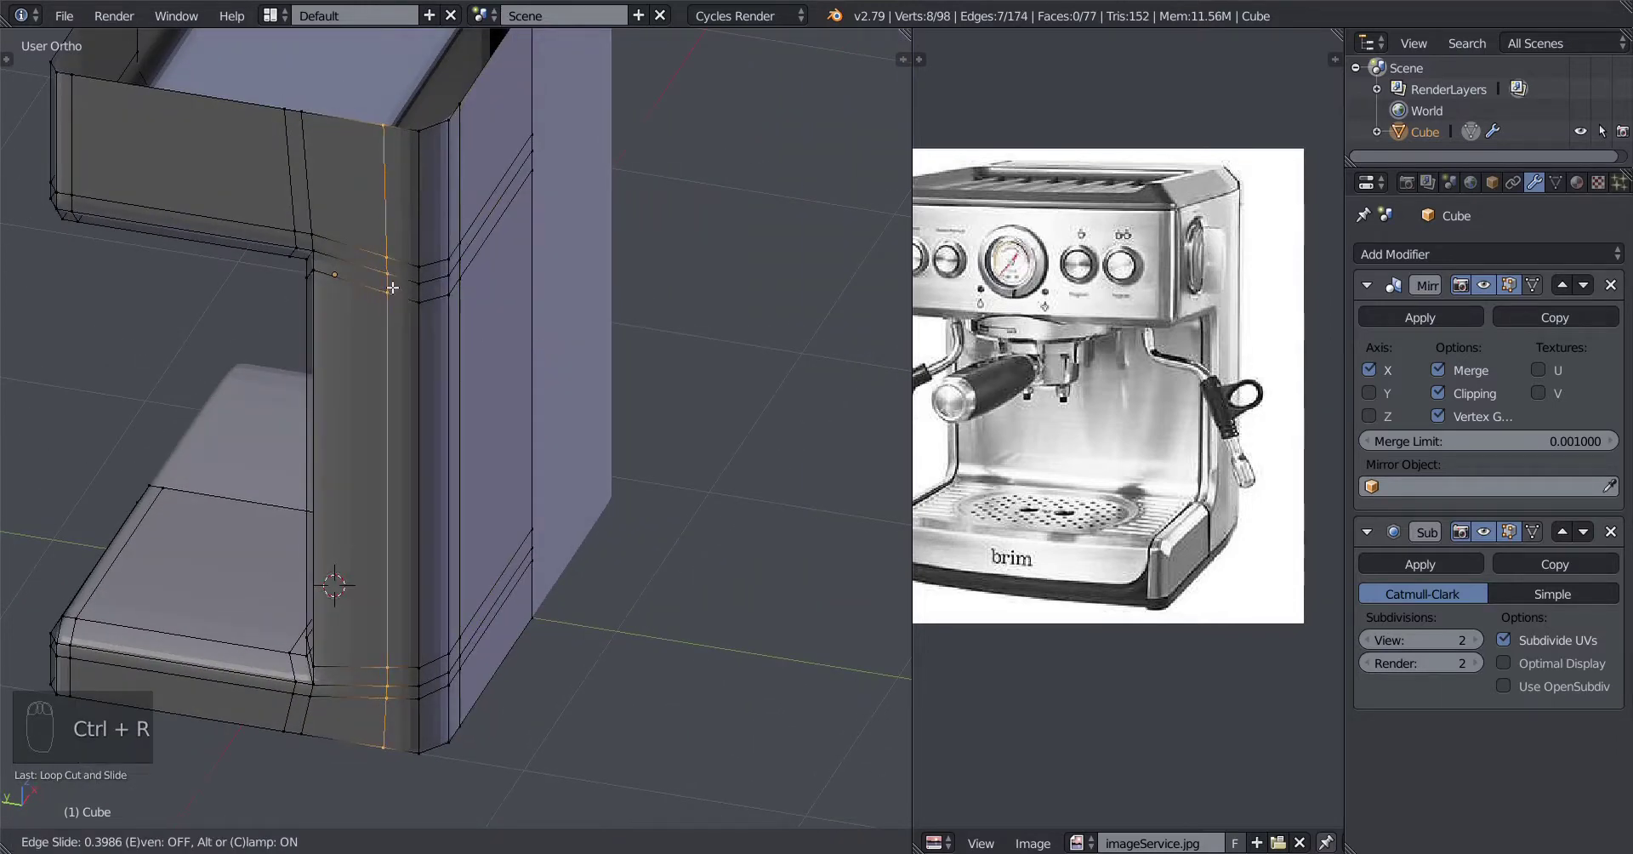
key(e)
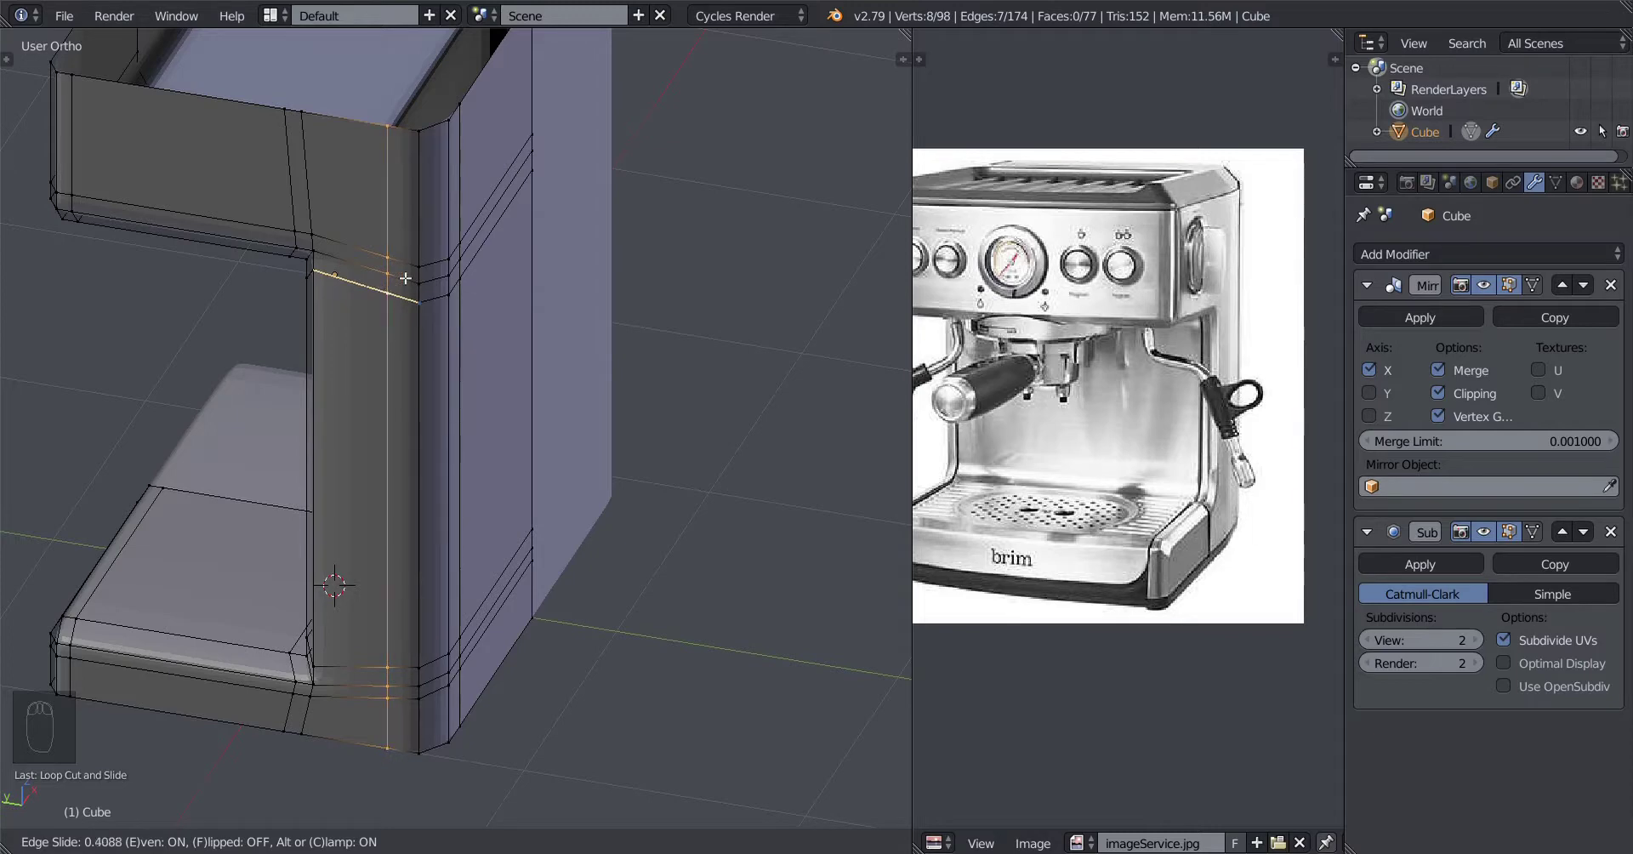
click(415, 272)
scroll(405, 392, down, 4)
key(Tab)
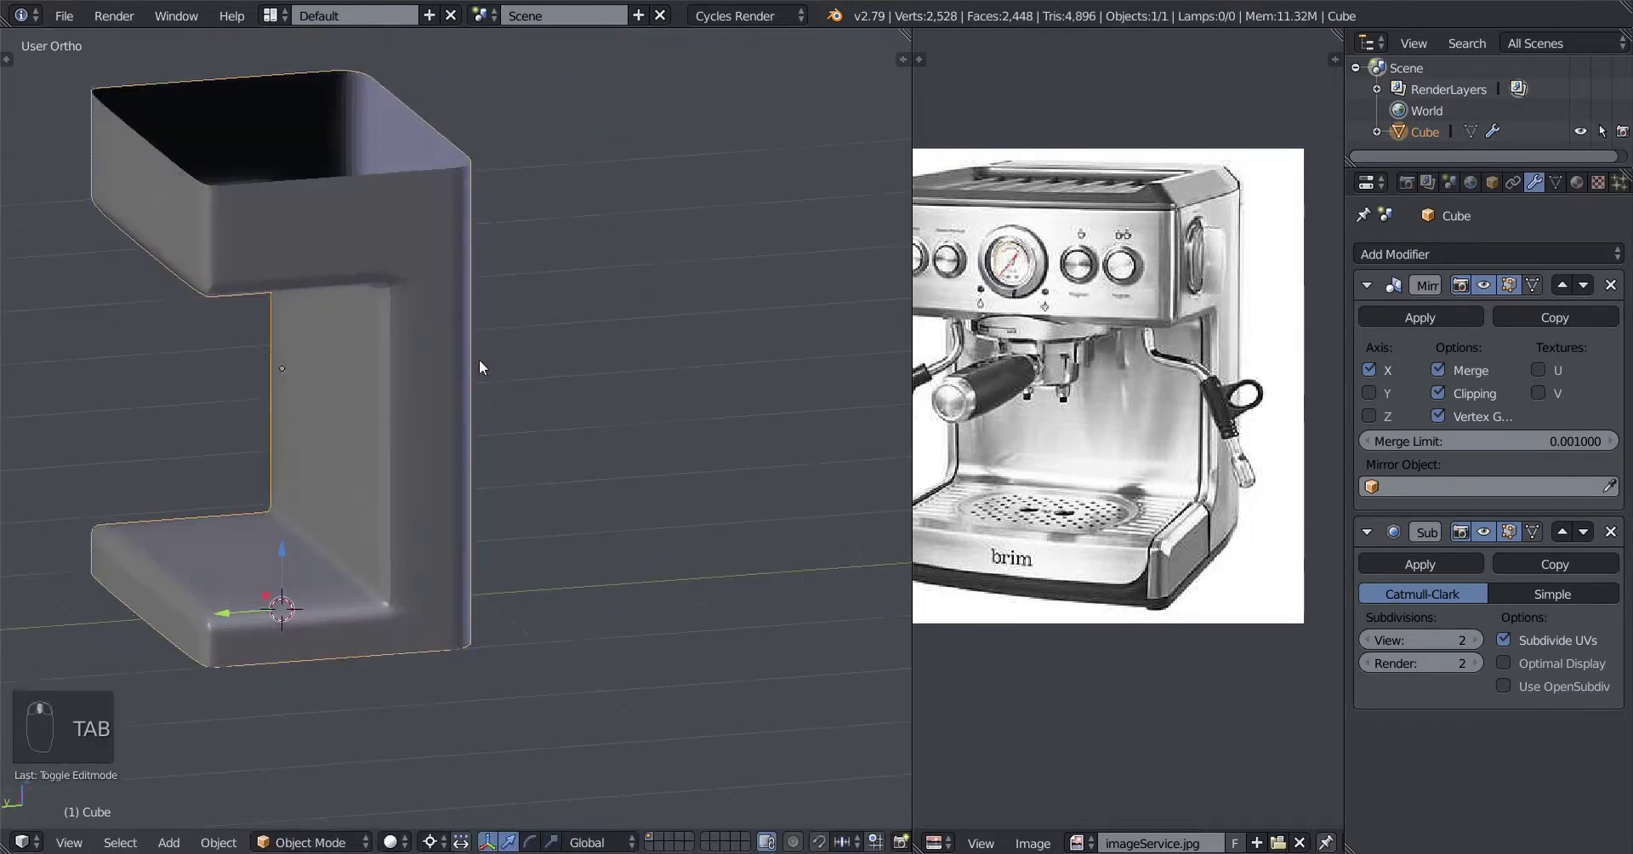
middle_drag(478, 358, 402, 327)
scroll(408, 343, up, 5)
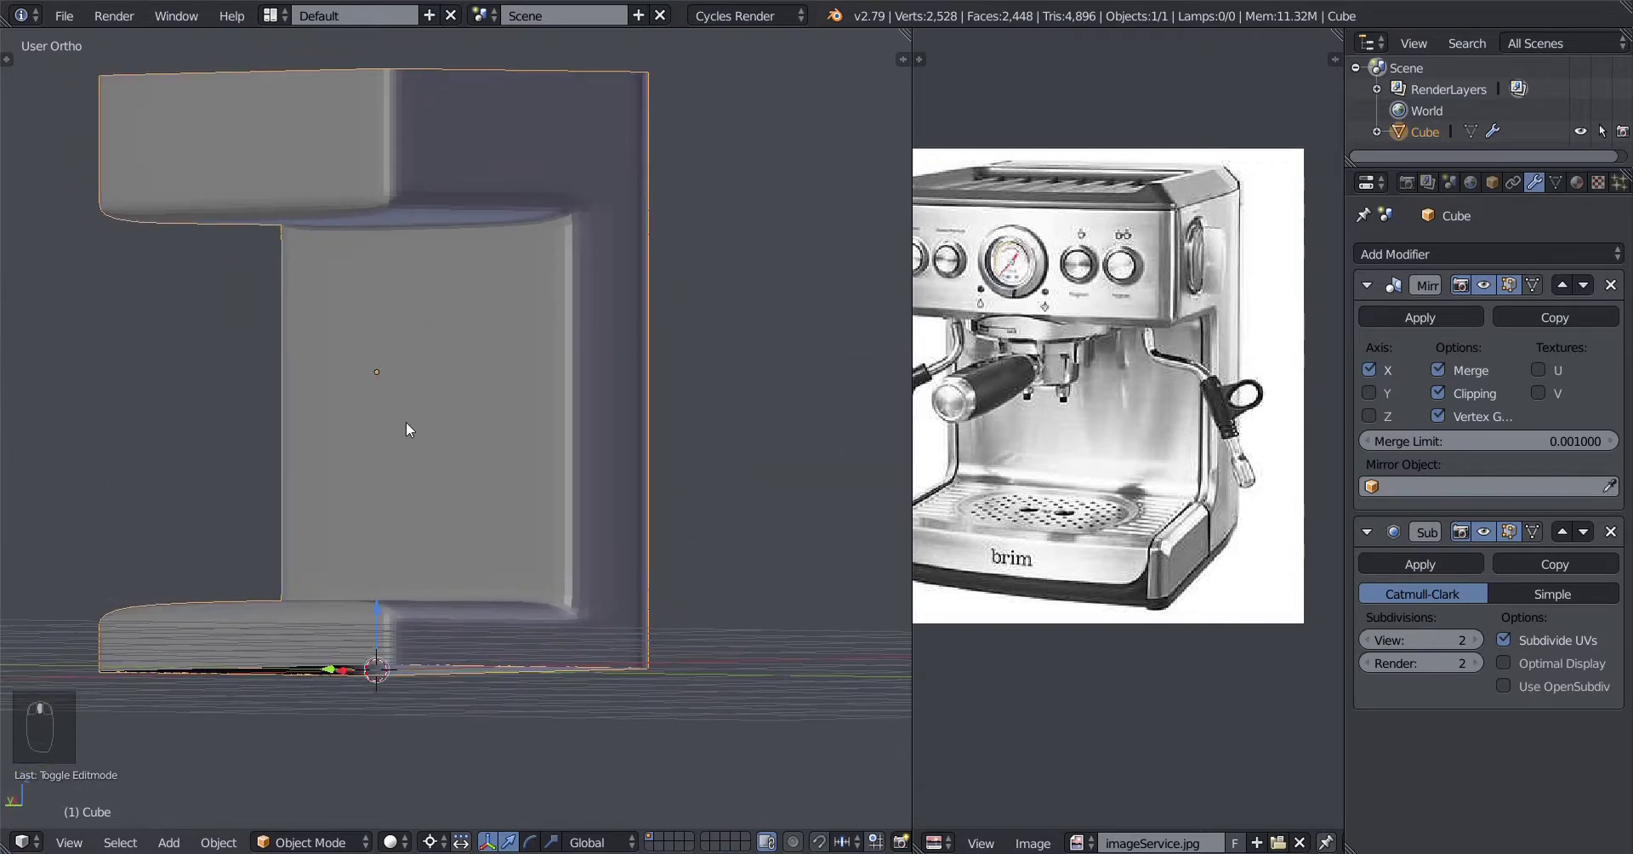
middle_drag(406, 424, 371, 470)
Step: Switch the mesh to edge selection and select the upper edge loop of the top block's lower bevel
key(Tab)
middle_drag(299, 288, 383, 255)
alt+right_click(392, 151)
alt+shift+right_click(392, 118)
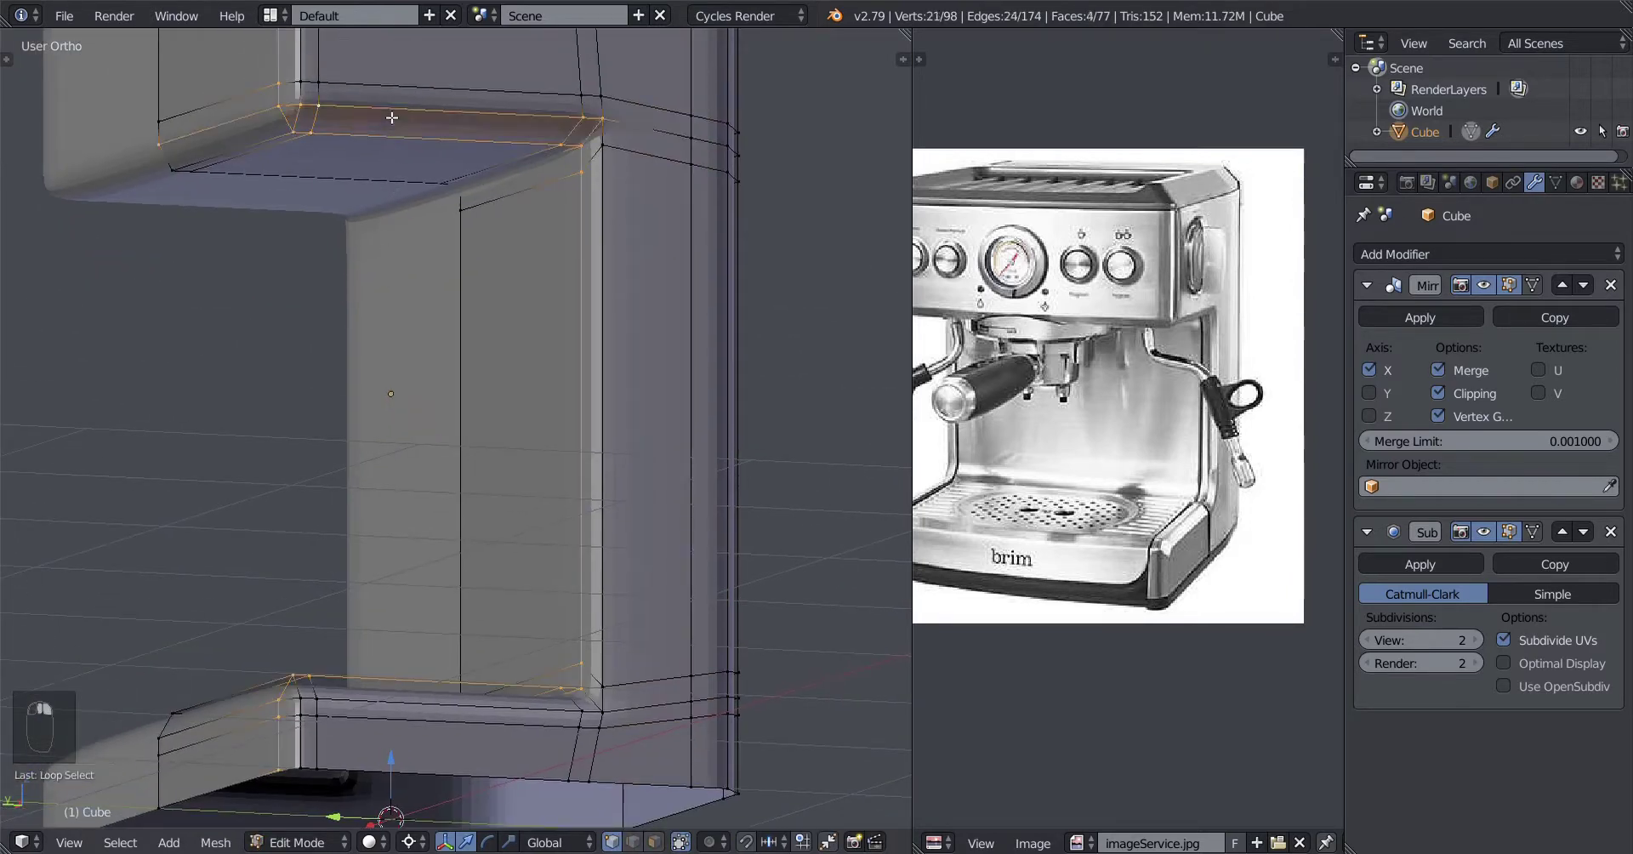
click(633, 843)
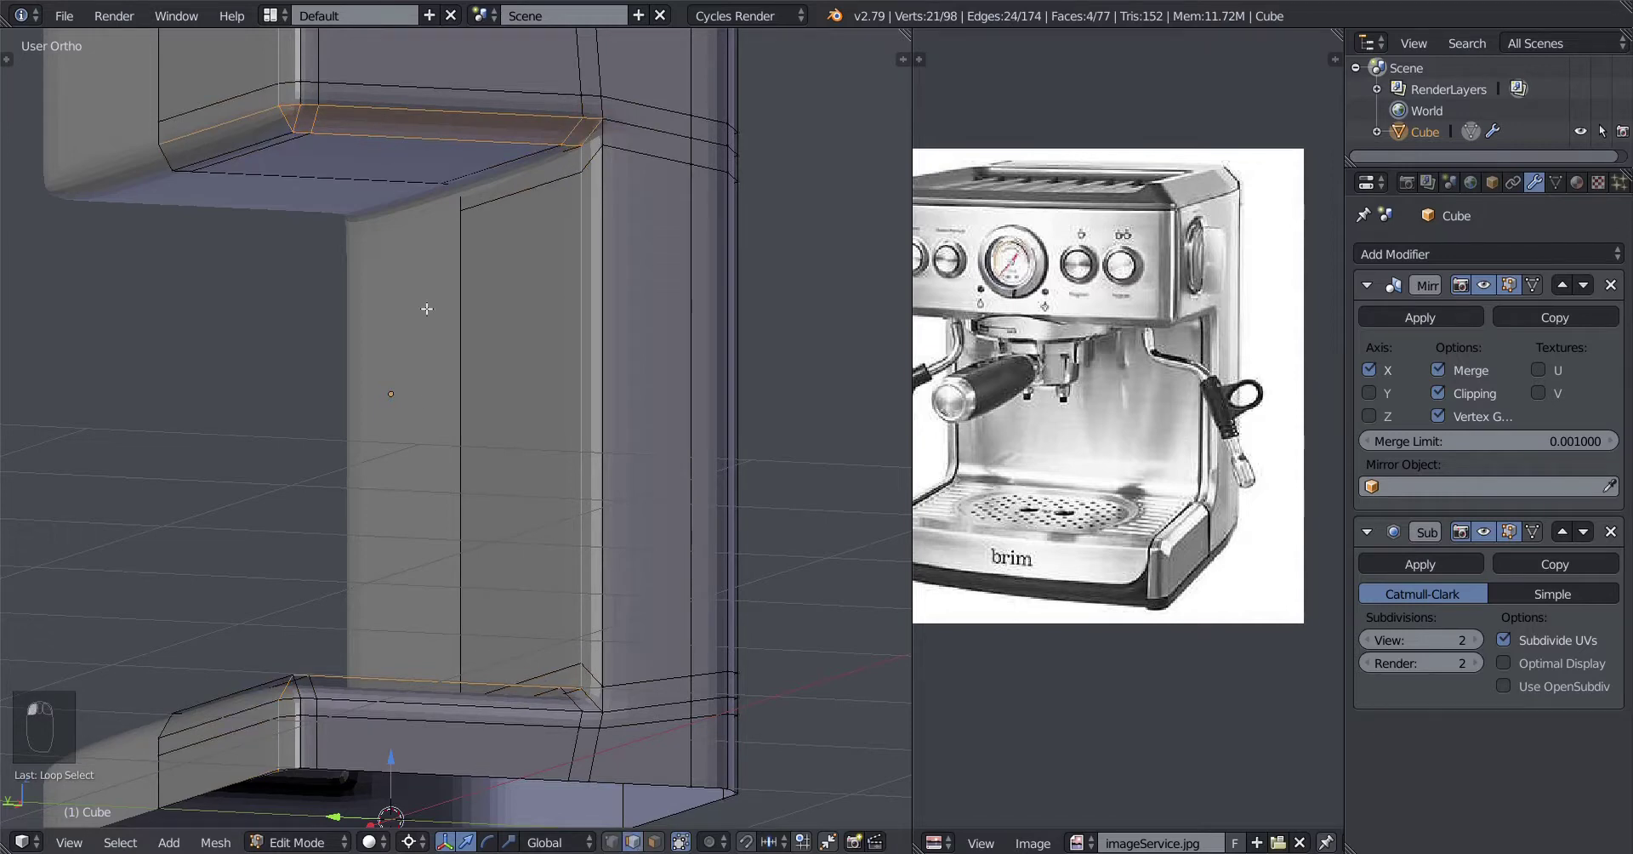
right_click(400, 122)
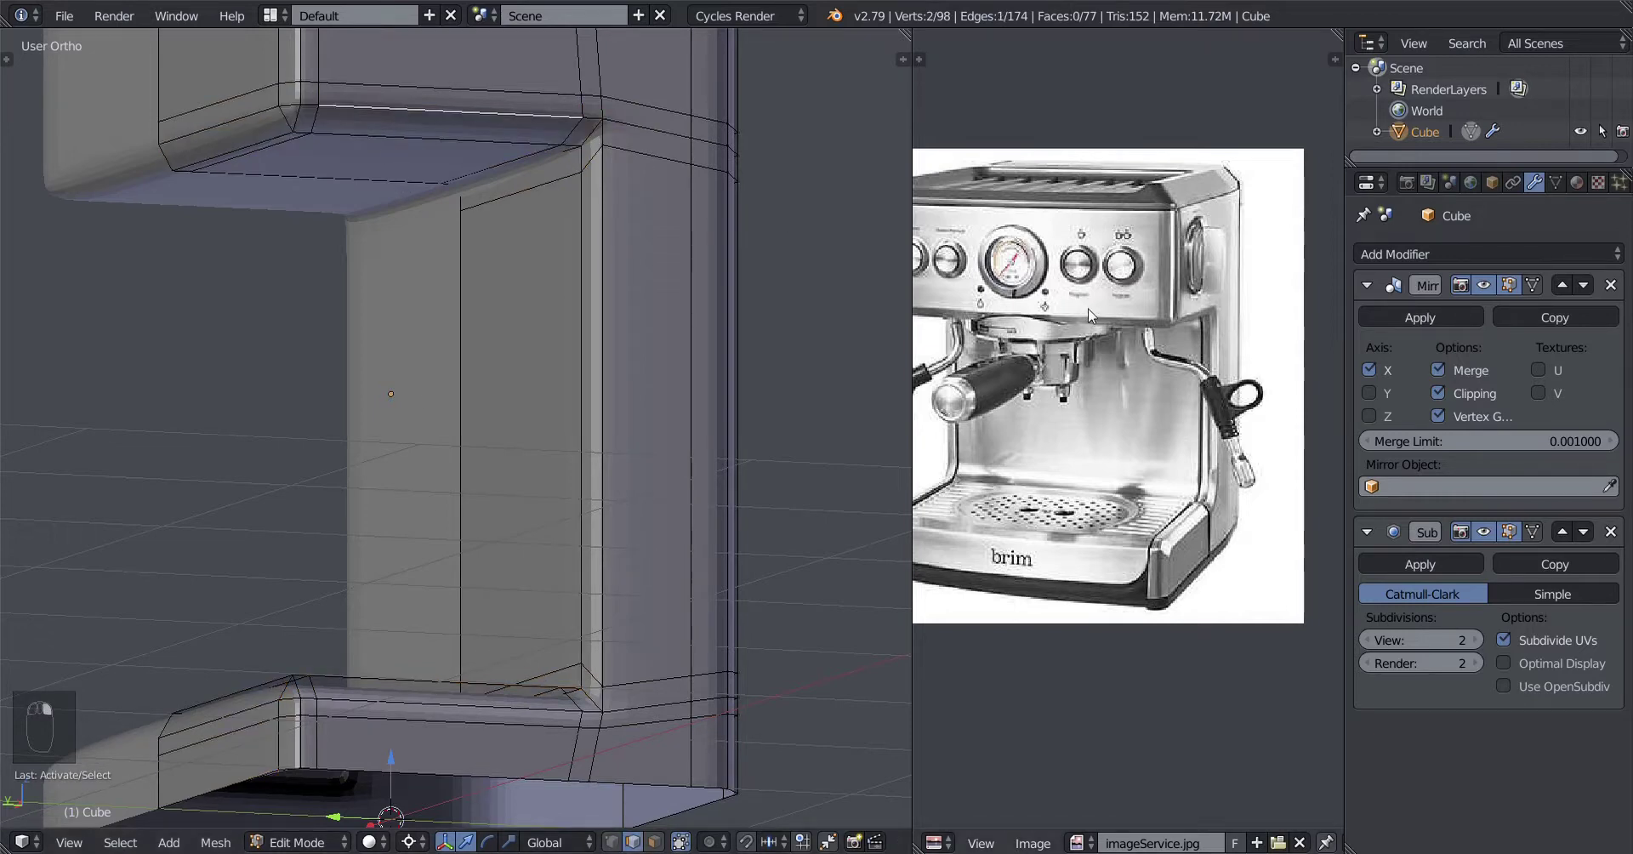
middle_drag(405, 241, 544, 327)
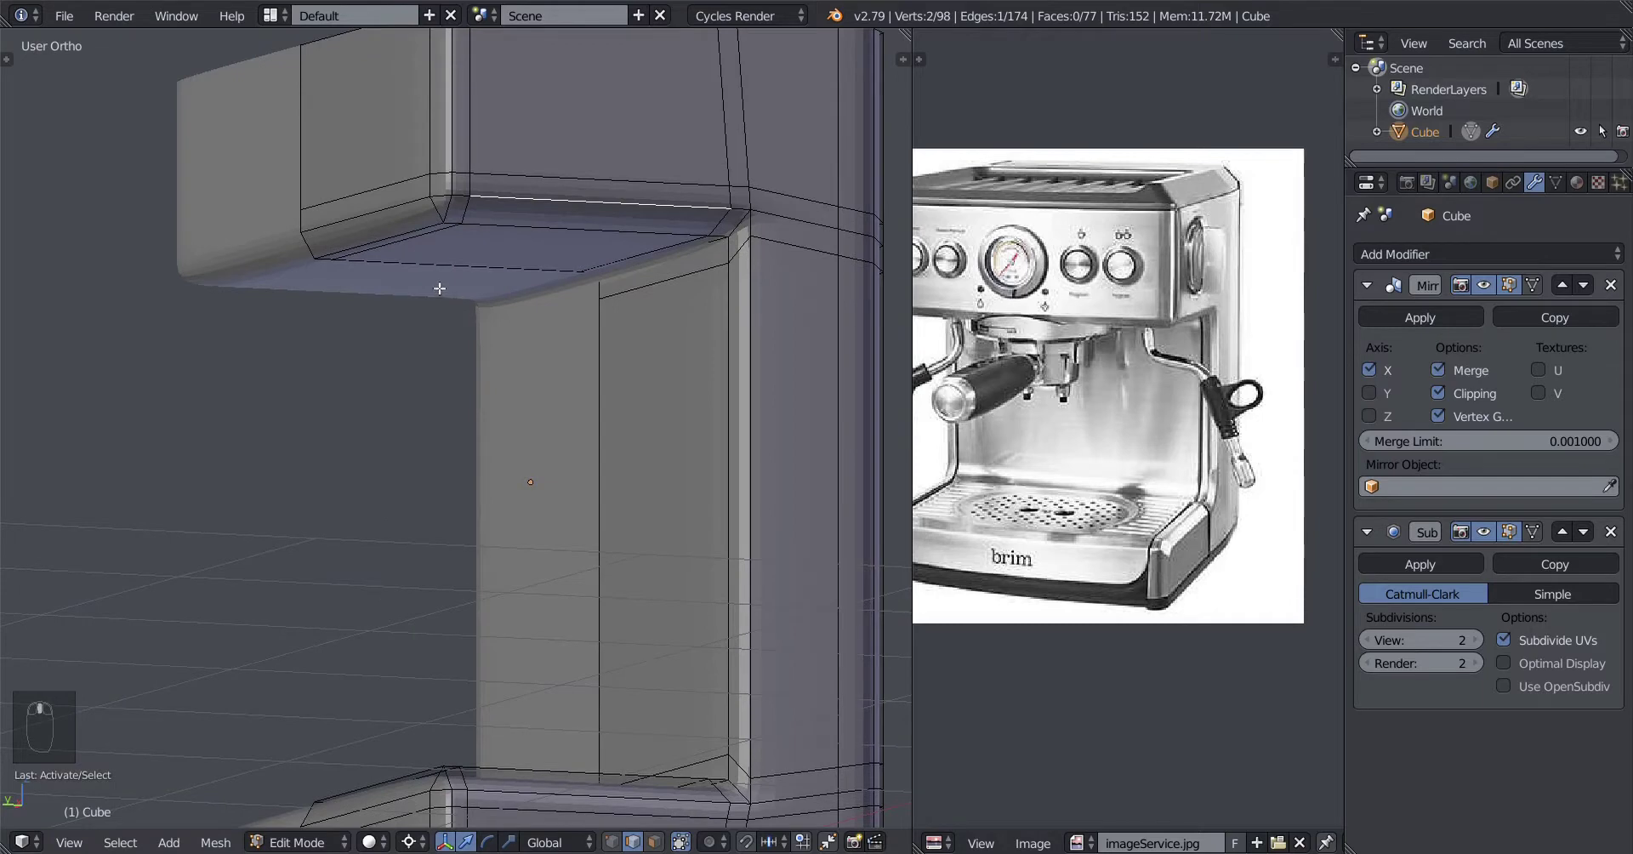
alt+right_click(522, 204)
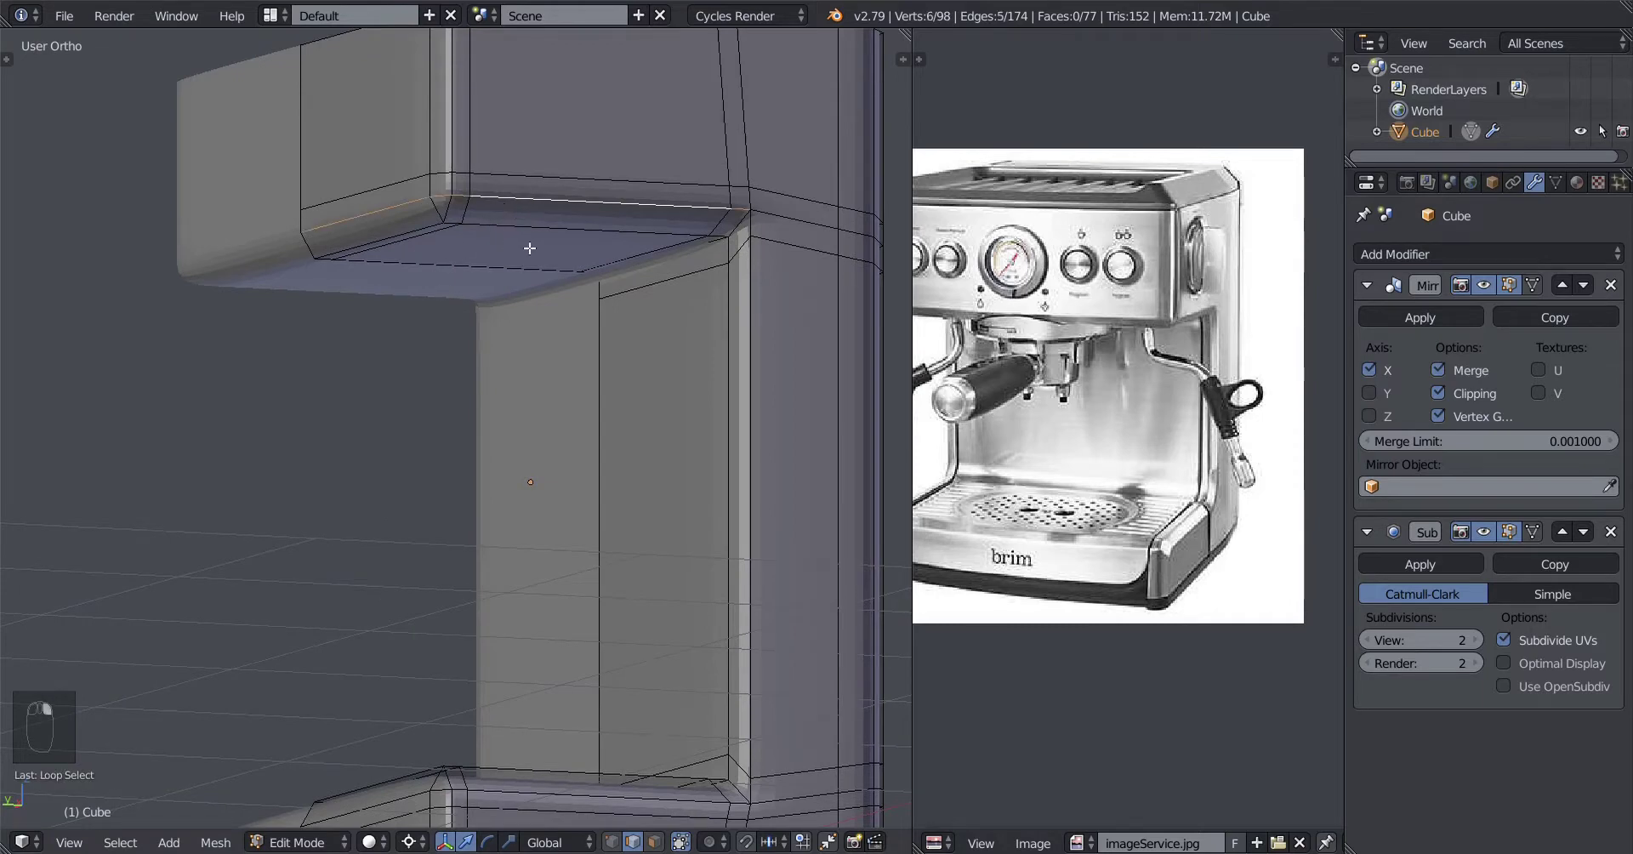
Step: Add the other edge loops of the bevel along the top block's underside and the recess side to the selection
alt+shift+right_click(526, 240)
middle_drag(475, 270, 532, 255)
scroll(489, 219, down, 2)
alt+shift+right_click(460, 197)
scroll(466, 251, up, 4)
alt+shift+right_click(758, 284)
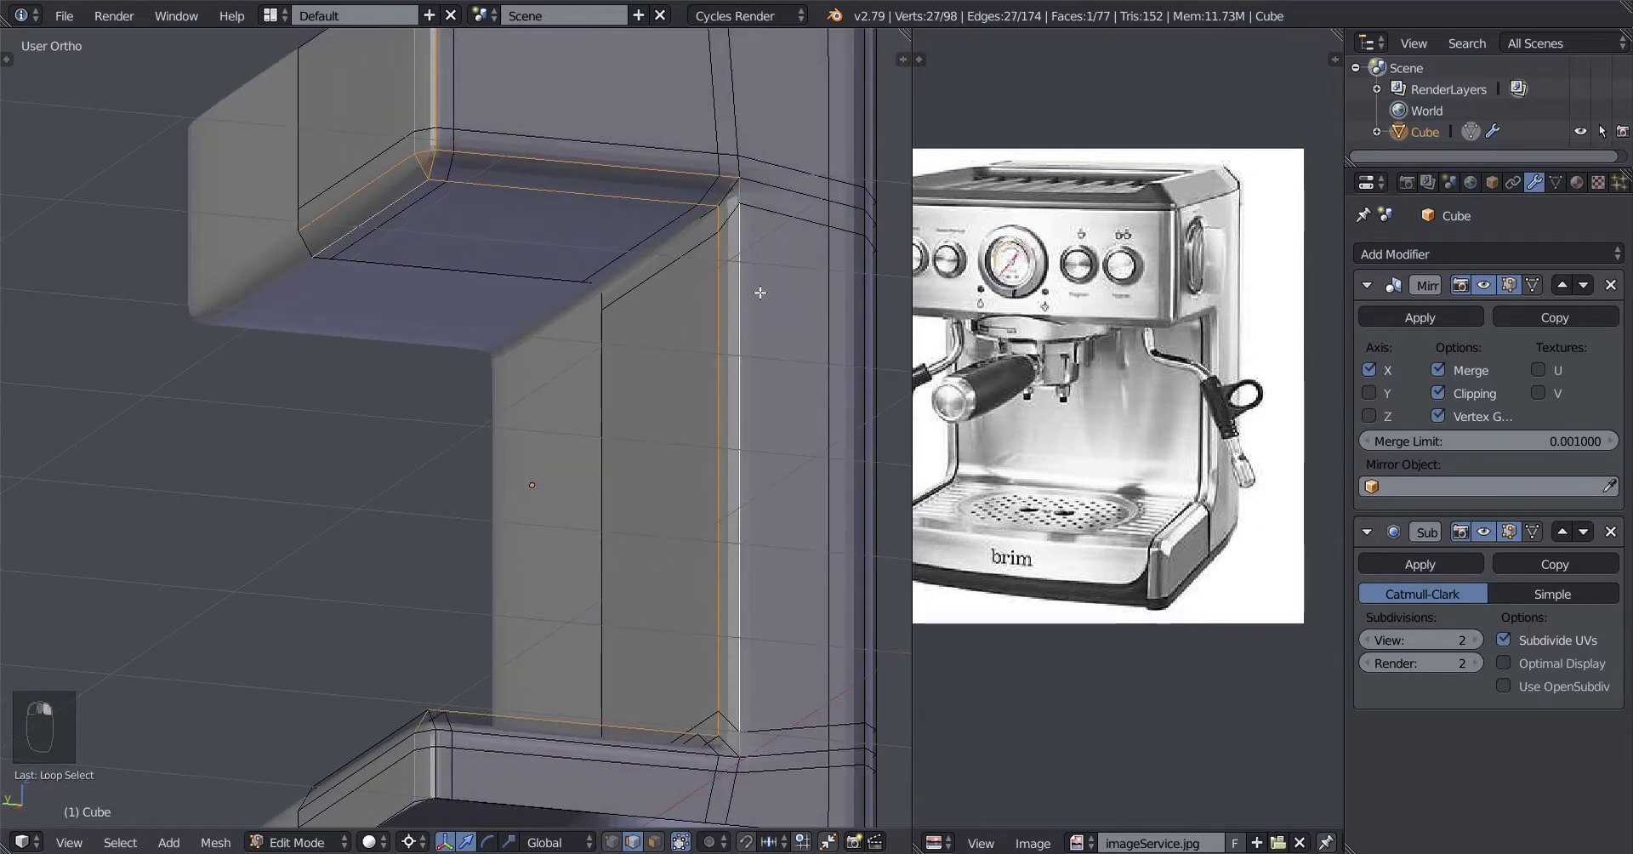
Step: Add the remaining bevel edge loops along the base's upper side and front corner to the selection
scroll(637, 431, down, 3)
middle_drag(758, 284, 547, 383)
scroll(493, 460, up, 3)
scroll(521, 431, up, 3)
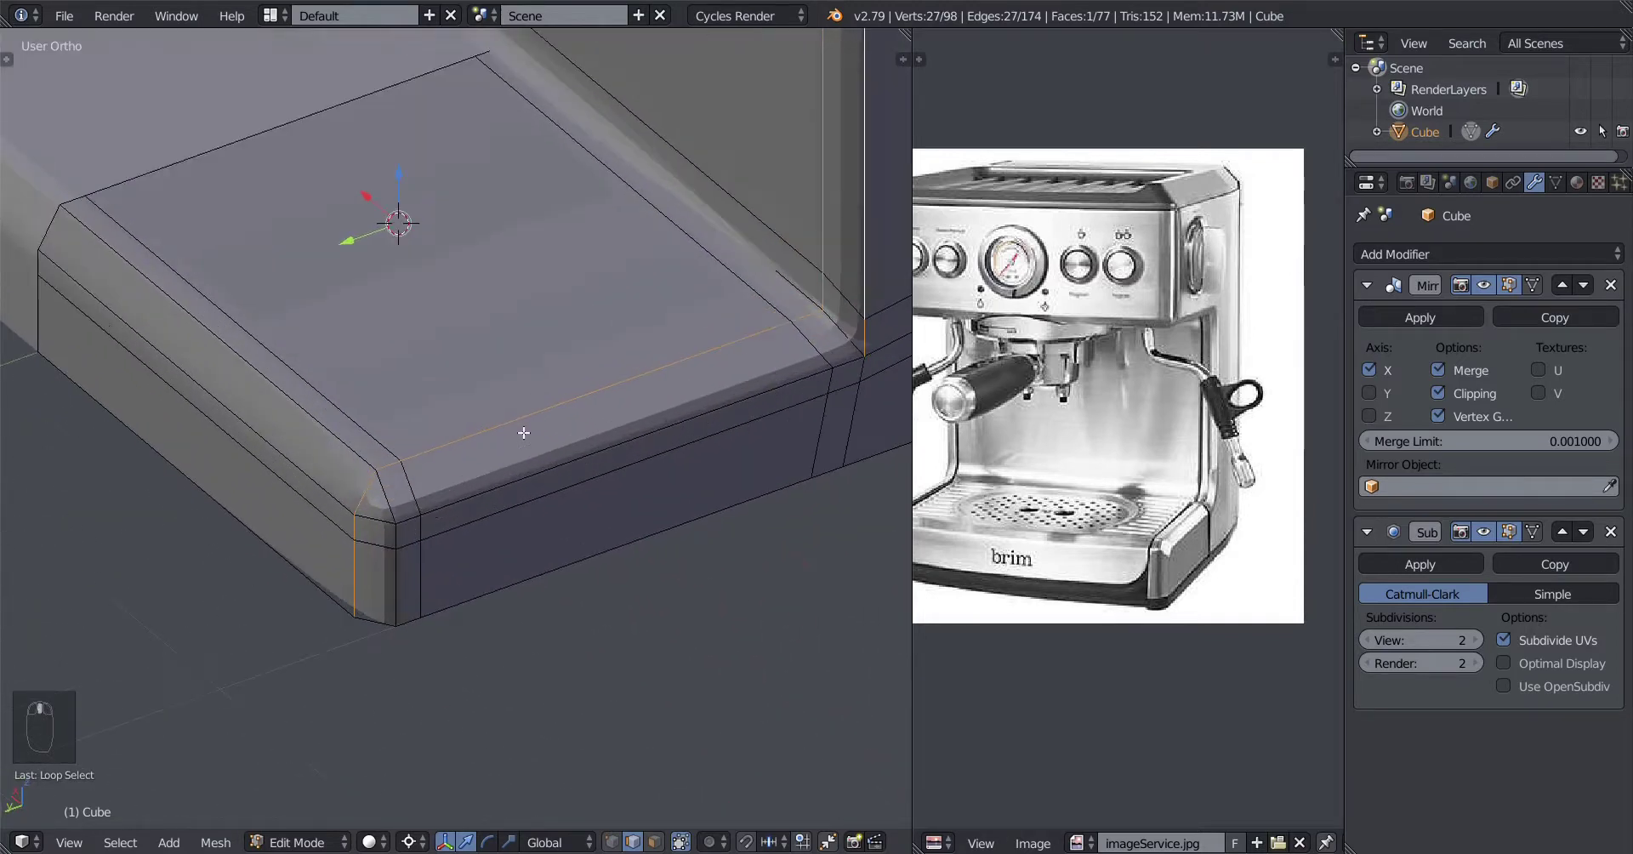
alt+shift+right_click(535, 468)
scroll(507, 480, down, 3)
mouse_move(507, 480)
middle_down()
mouse_move(439, 456)
mouse_move(513, 474)
middle_up()
alt+shift+right_click(393, 470)
scroll(389, 470, down, 2)
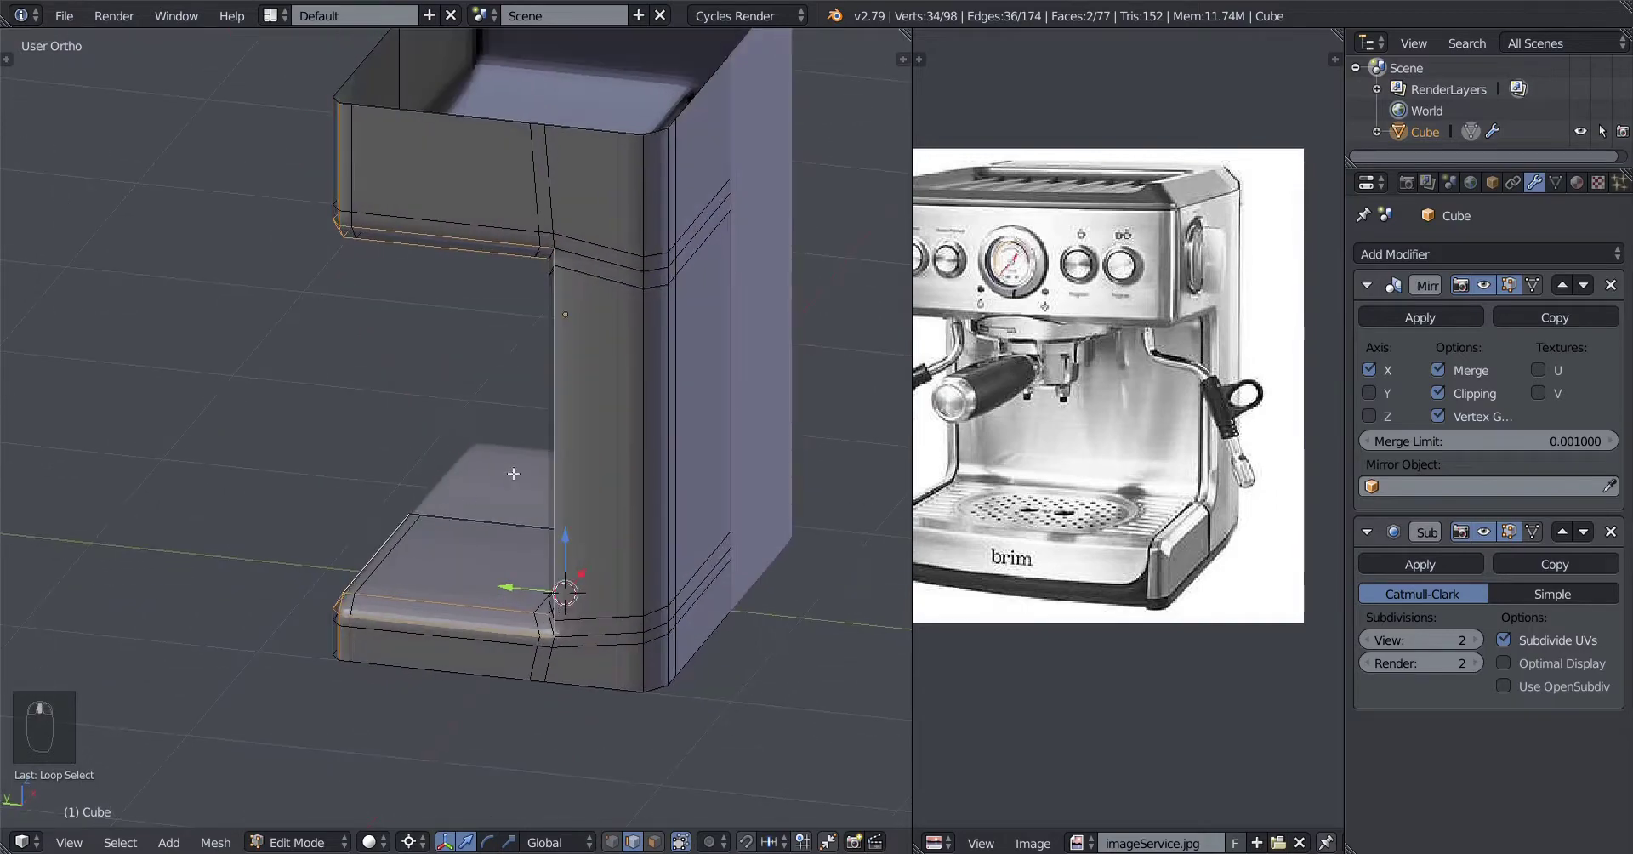
Step: Add both vertical edge loops of the beveled rear corner to the selection and check the selected edges
alt+shift+right_click(641, 382)
alt+shift+right_click(667, 354)
middle_drag(667, 354, 547, 383)
scroll(544, 382, up, 3)
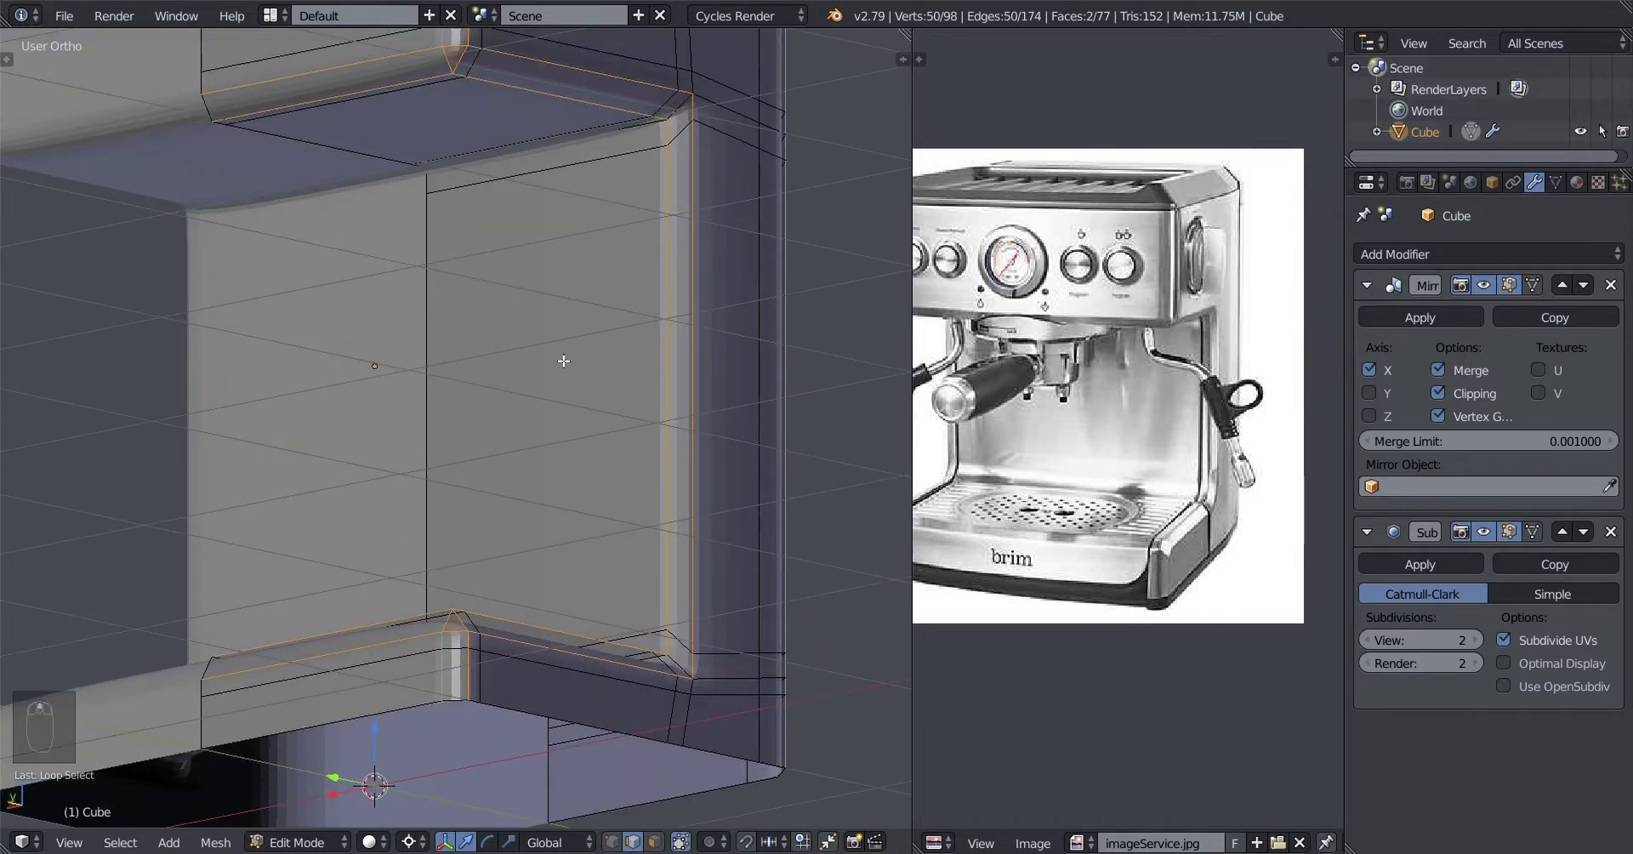
scroll(557, 367, down, 5)
key(z)
key(z)
scroll(510, 412, up, 4)
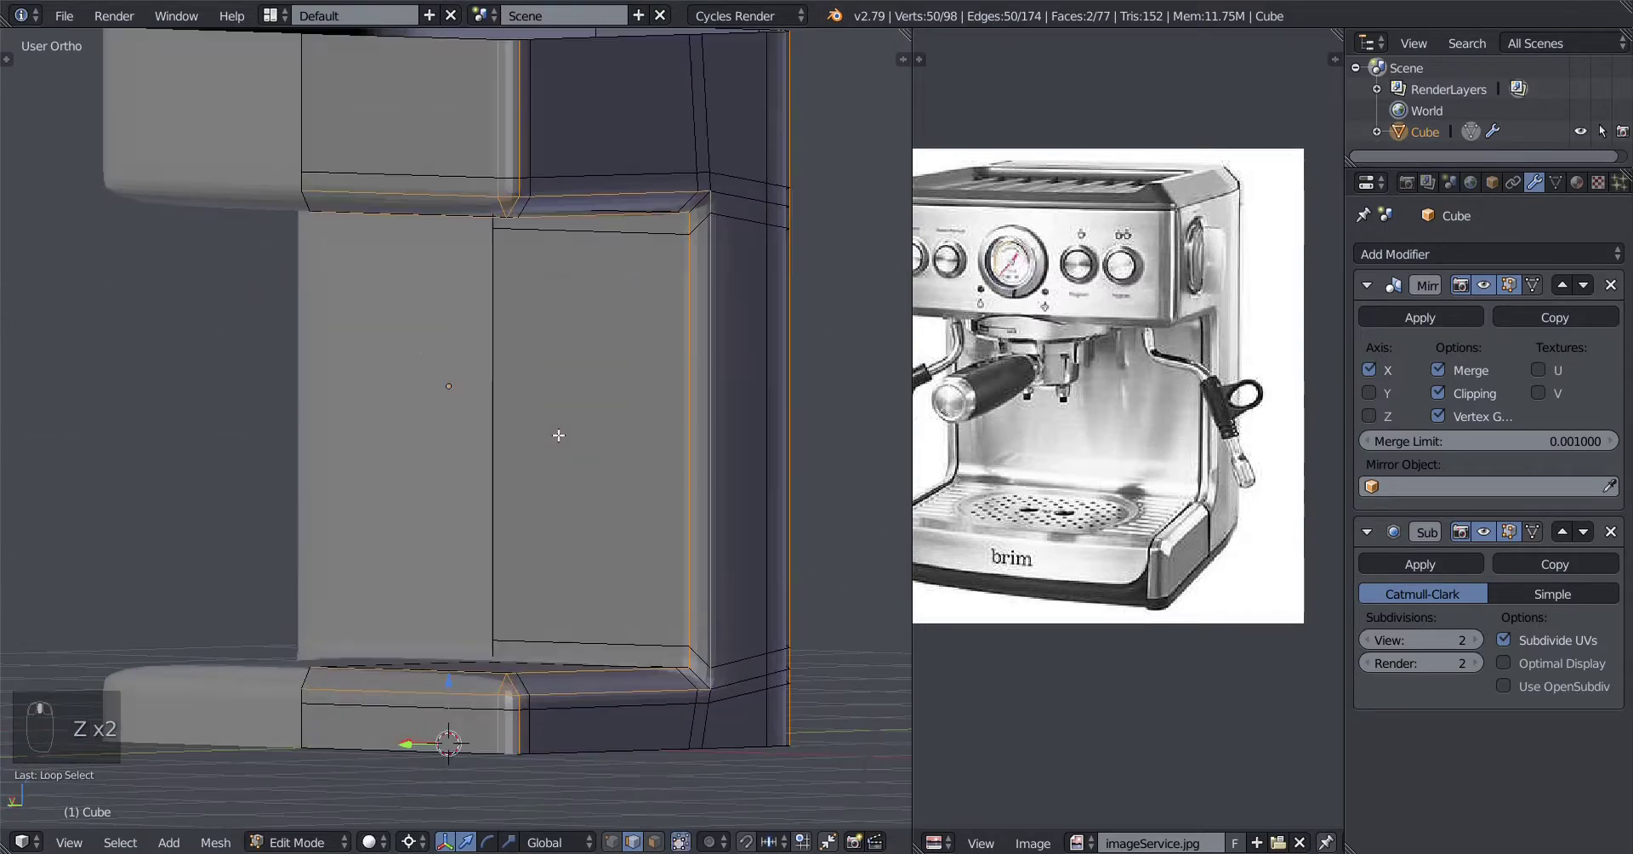
Step: Bevel all selected edge loops with two segments and a very small offset
middle_drag(559, 435, 663, 558)
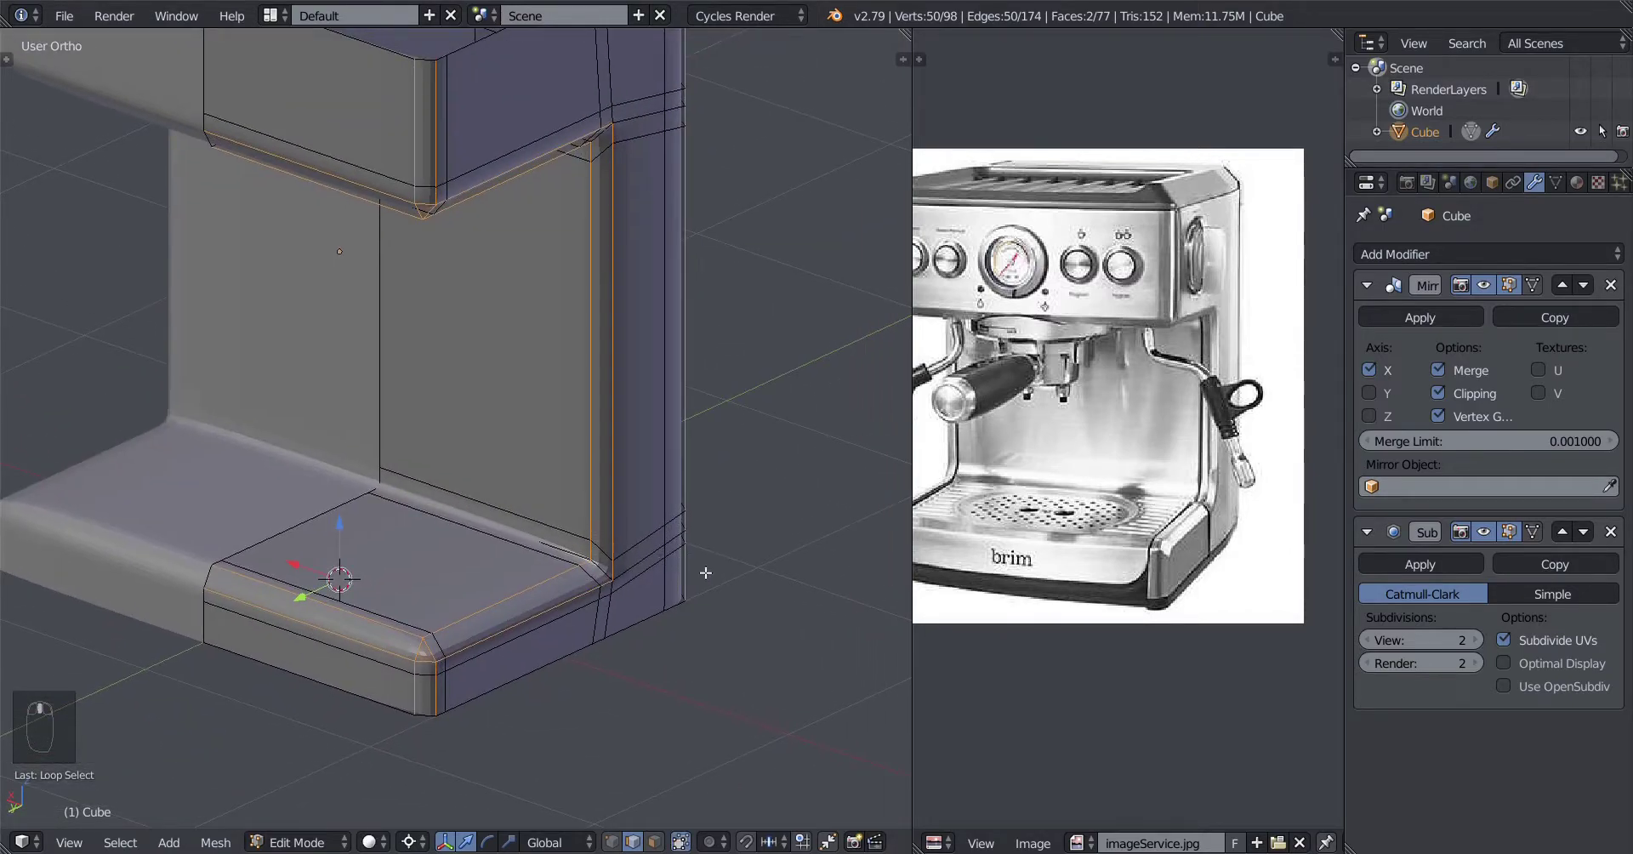
key(ctrl+b)
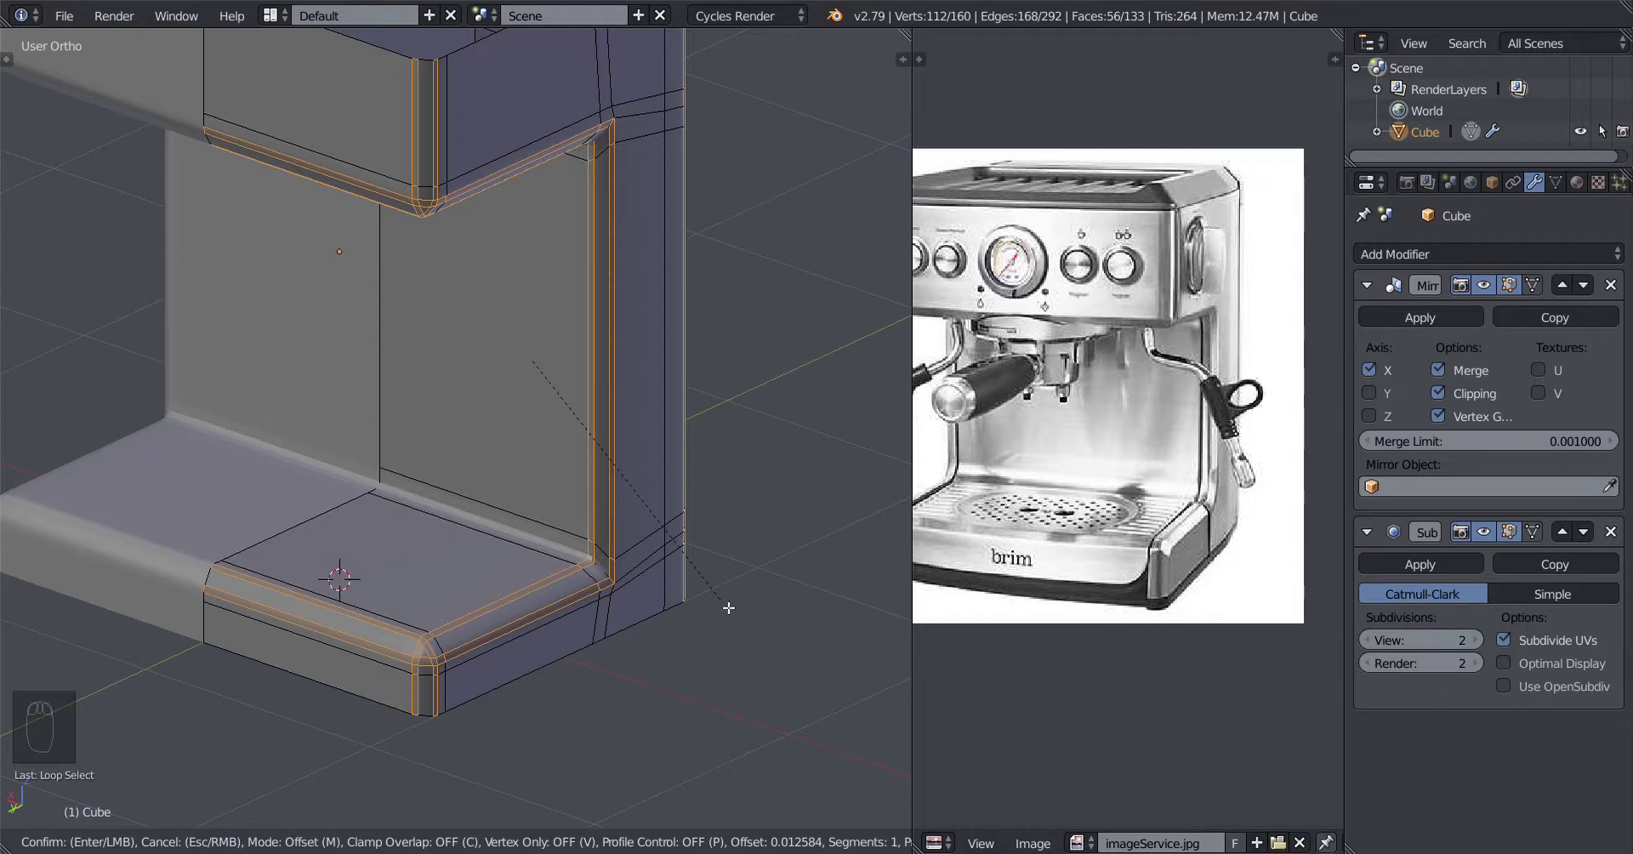
scroll(729, 607, up, 1)
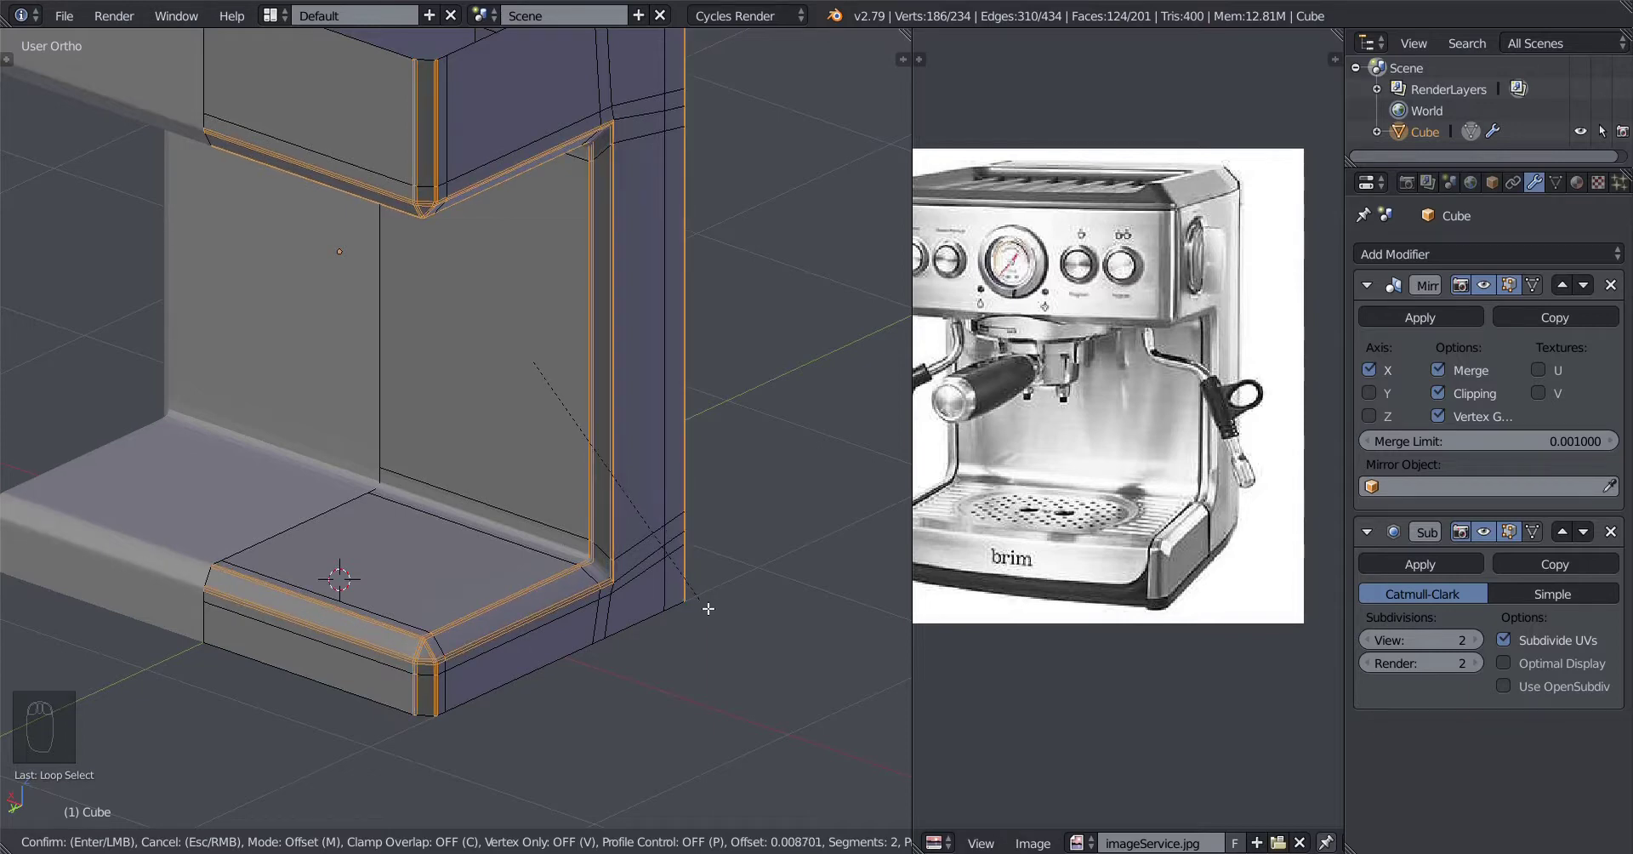
click(717, 625)
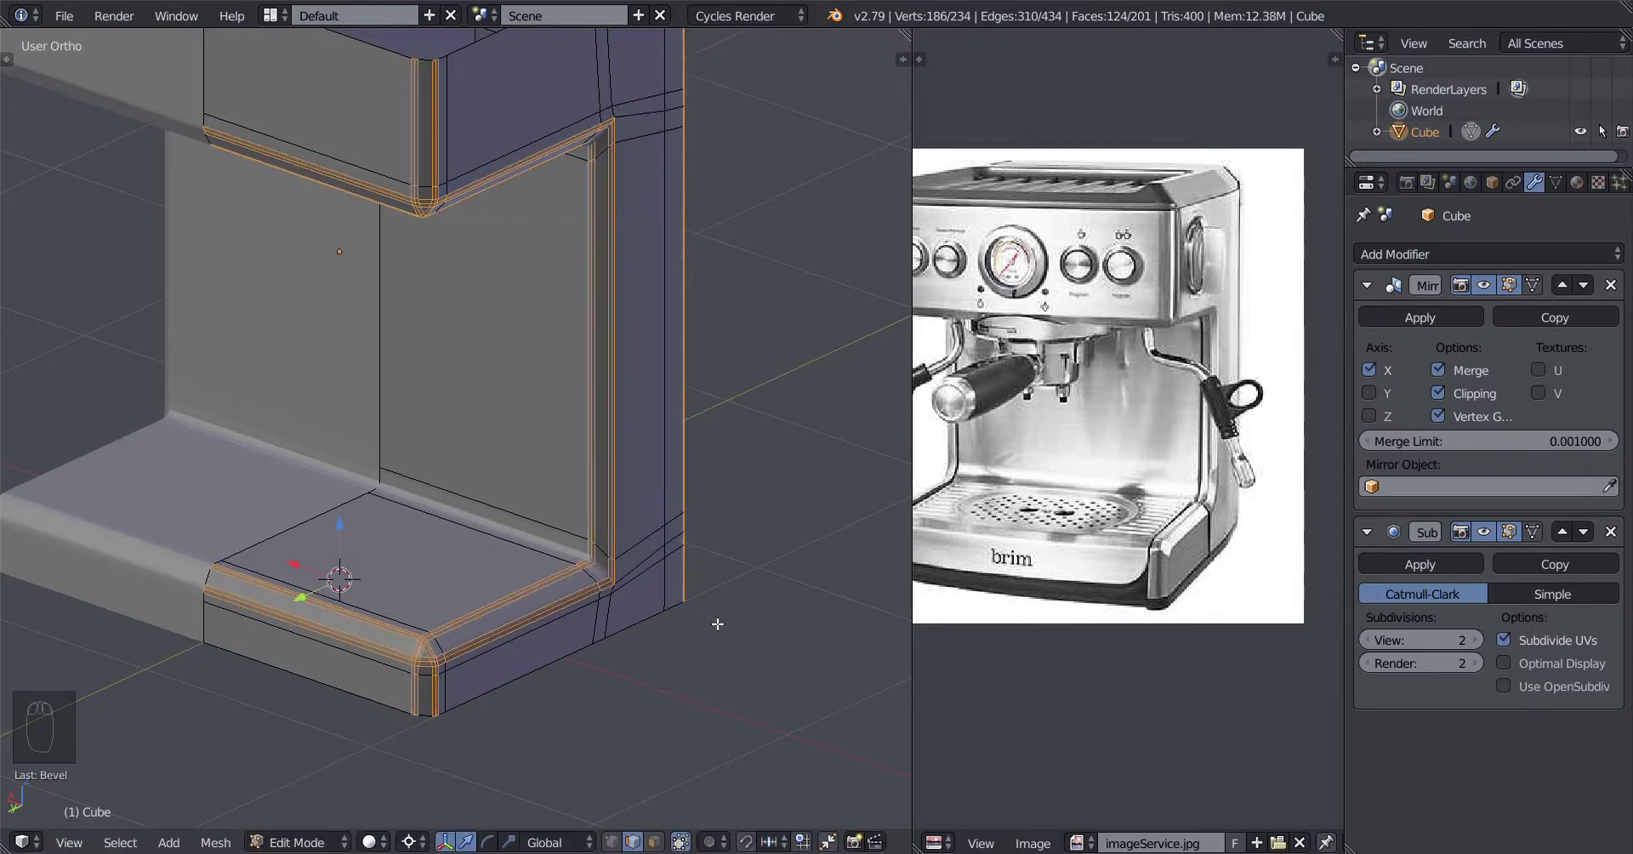
Step: Leave mesh editing and examine the beveled corner under the top block of the subdivided body from several angles
middle_drag(717, 624, 557, 441)
key(Tab)
middle_drag(583, 251, 428, 315)
middle_drag(432, 210, 347, 372)
scroll(485, 352, up, 4)
middle_drag(486, 351, 619, 481)
scroll(428, 373, down, 3)
scroll(560, 391, up, 3)
scroll(703, 526, up, 4)
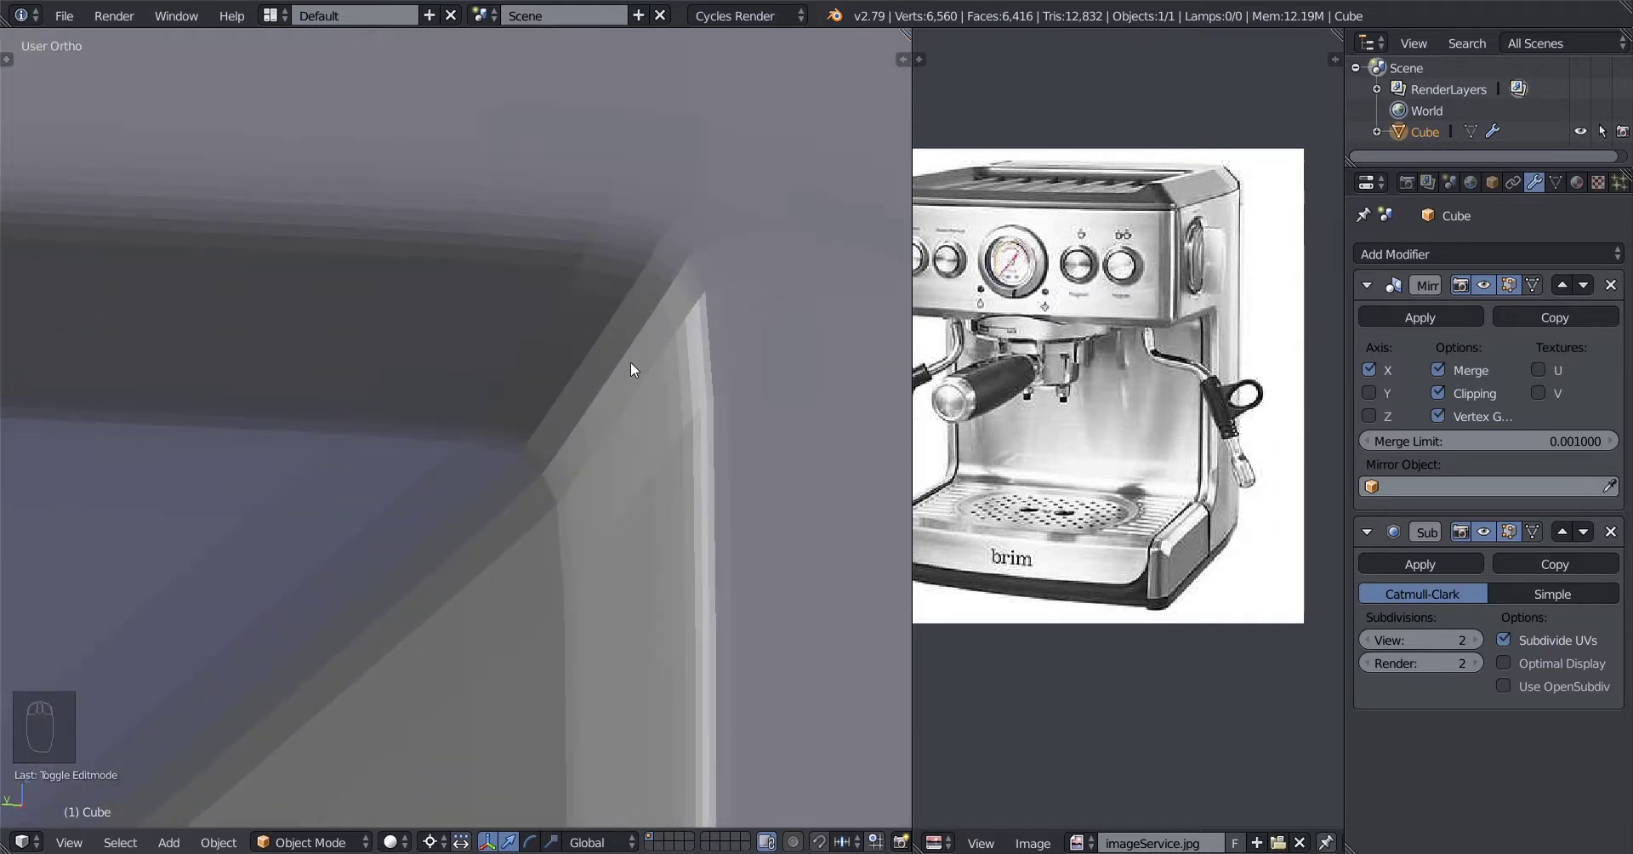
scroll(631, 361, down, 1)
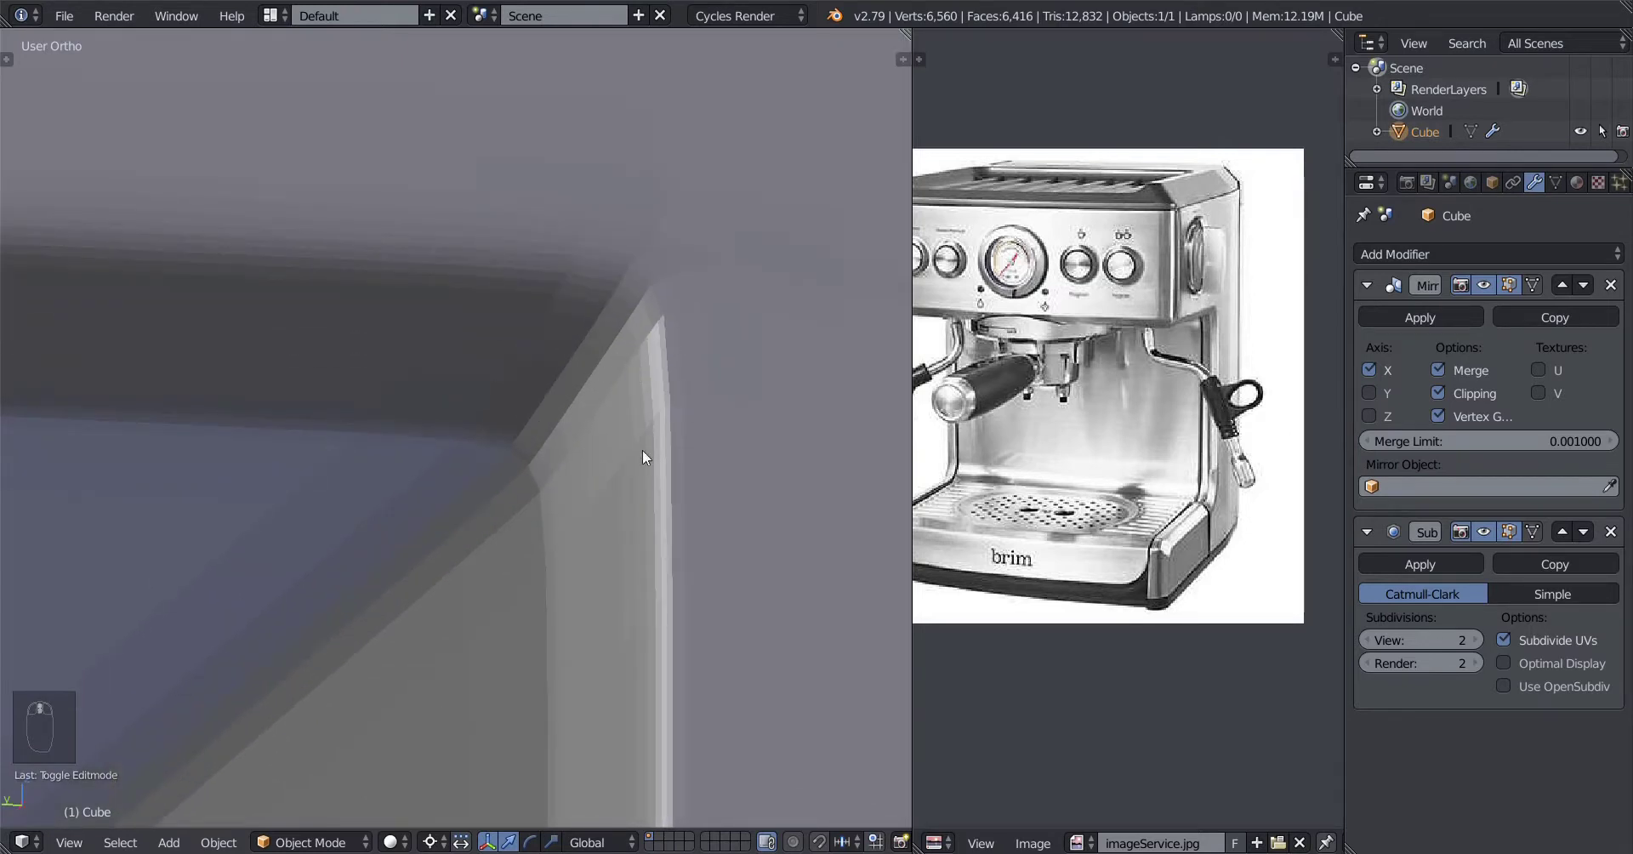
scroll(612, 463, down, 1)
scroll(585, 449, down, 1)
scroll(578, 450, up, 1)
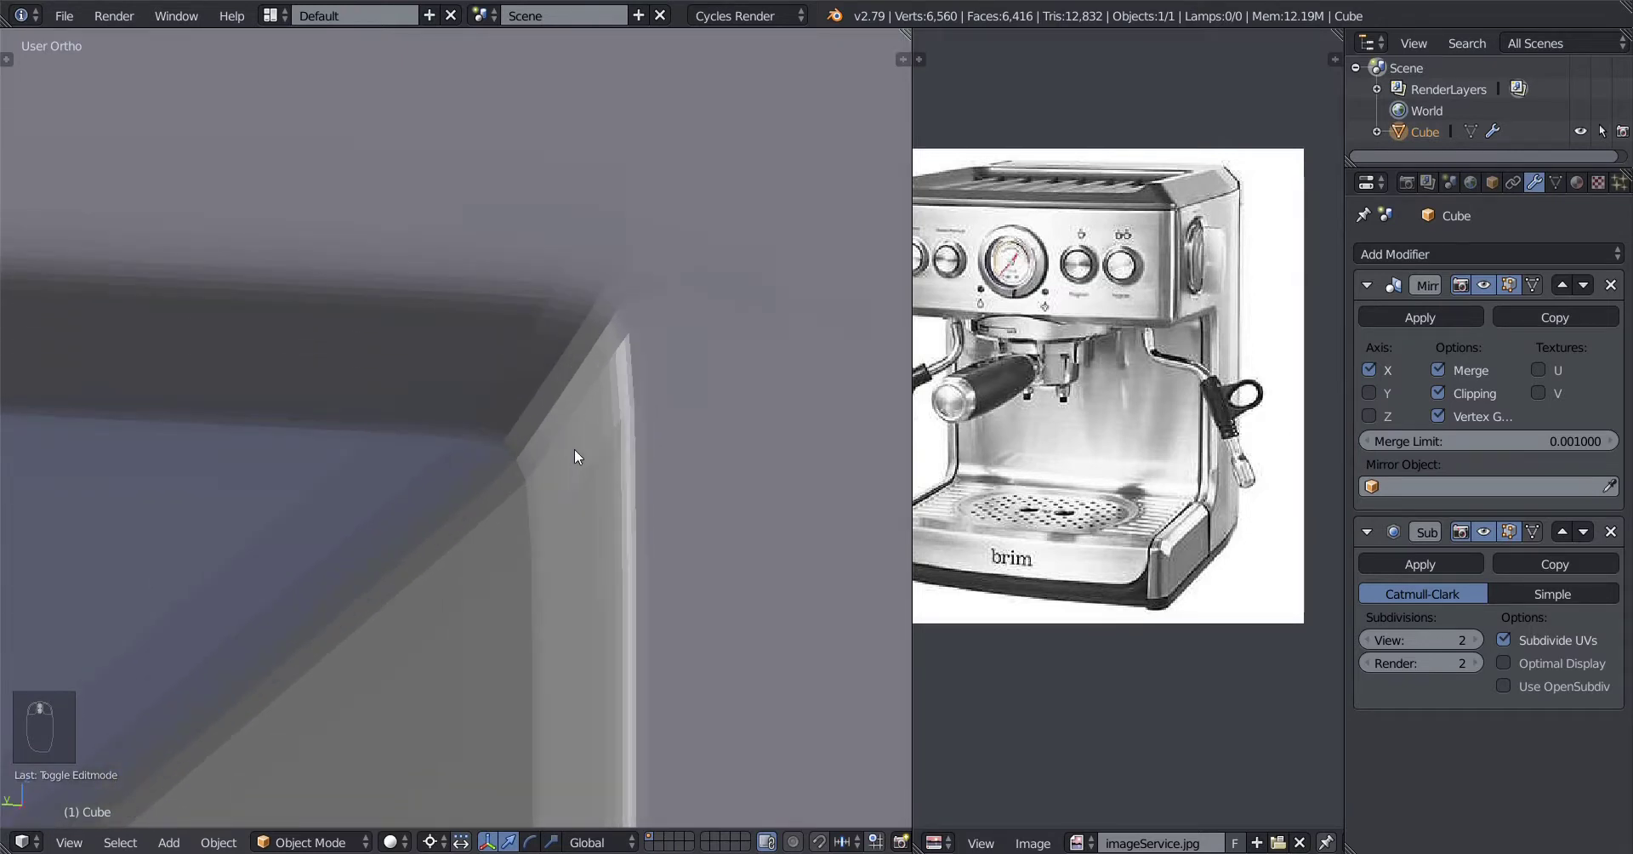
scroll(574, 449, down, 3)
middle_drag(529, 474, 542, 505)
scroll(595, 485, down, 3)
scroll(521, 497, up, 1)
scroll(544, 498, up, 3)
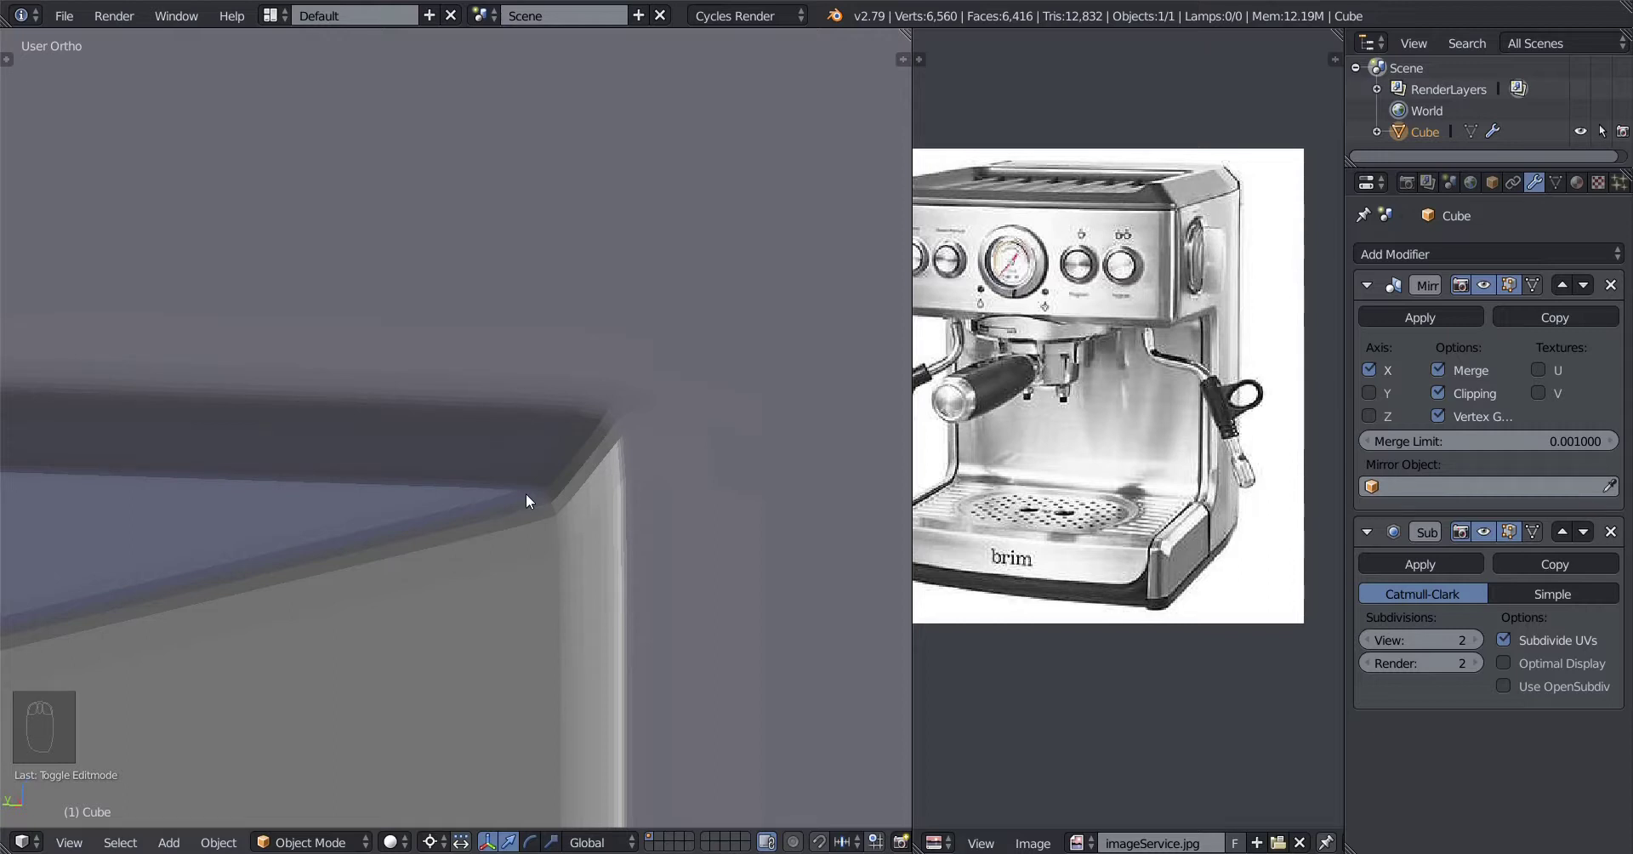
Step: Select the espresso machine body, apply smooth shading to it, and check its surfaces
key(t)
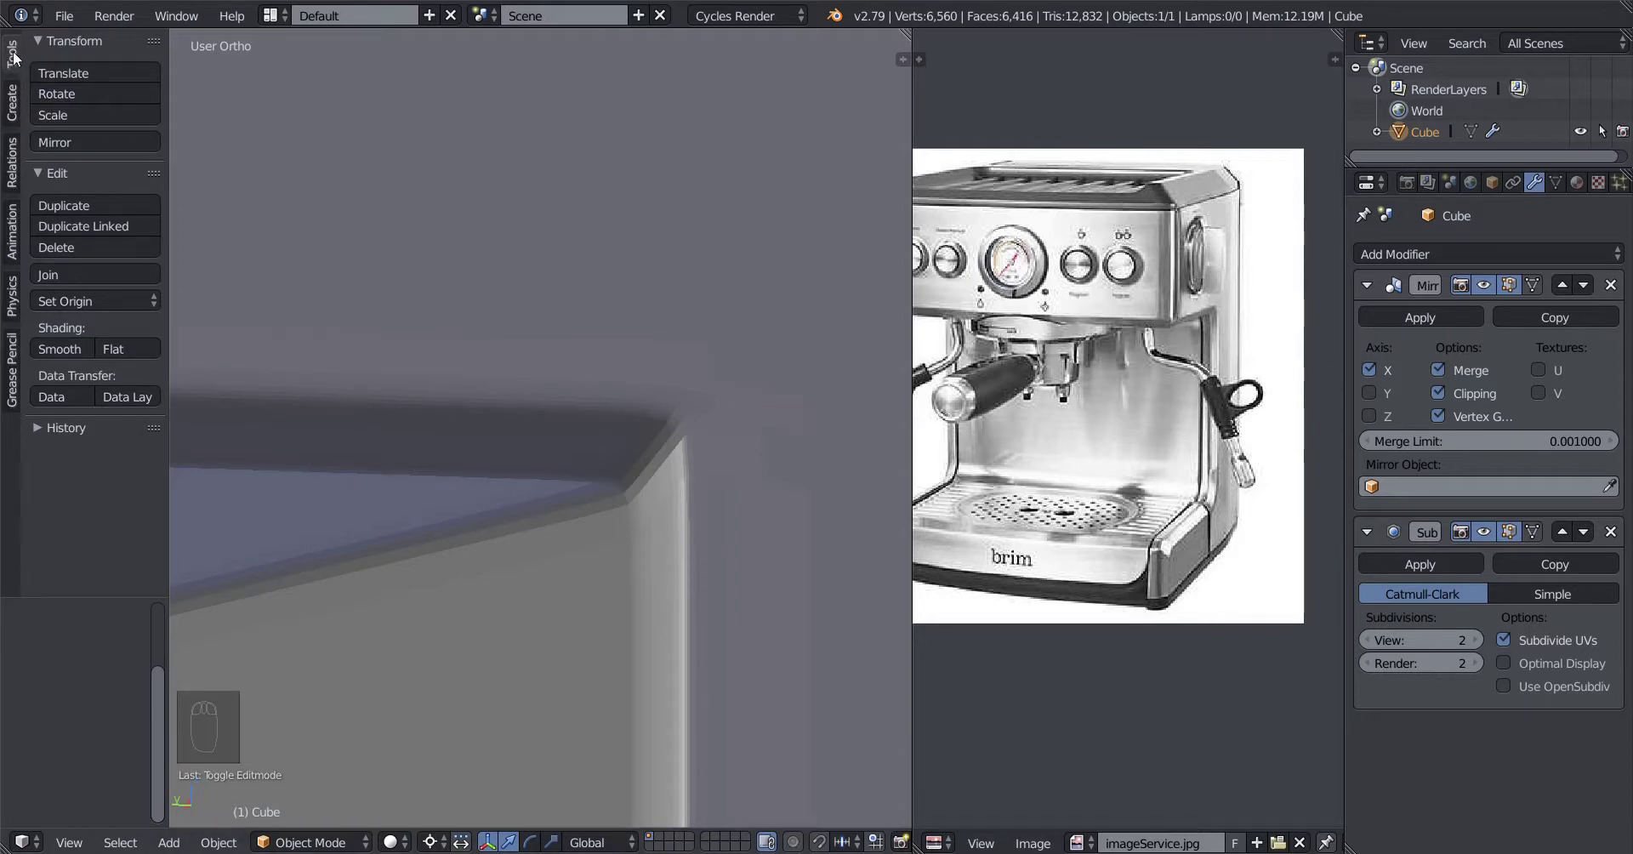
click(12, 102)
click(12, 53)
scroll(498, 370, down, 6)
key(a)
click(563, 416)
scroll(519, 412, up, 5)
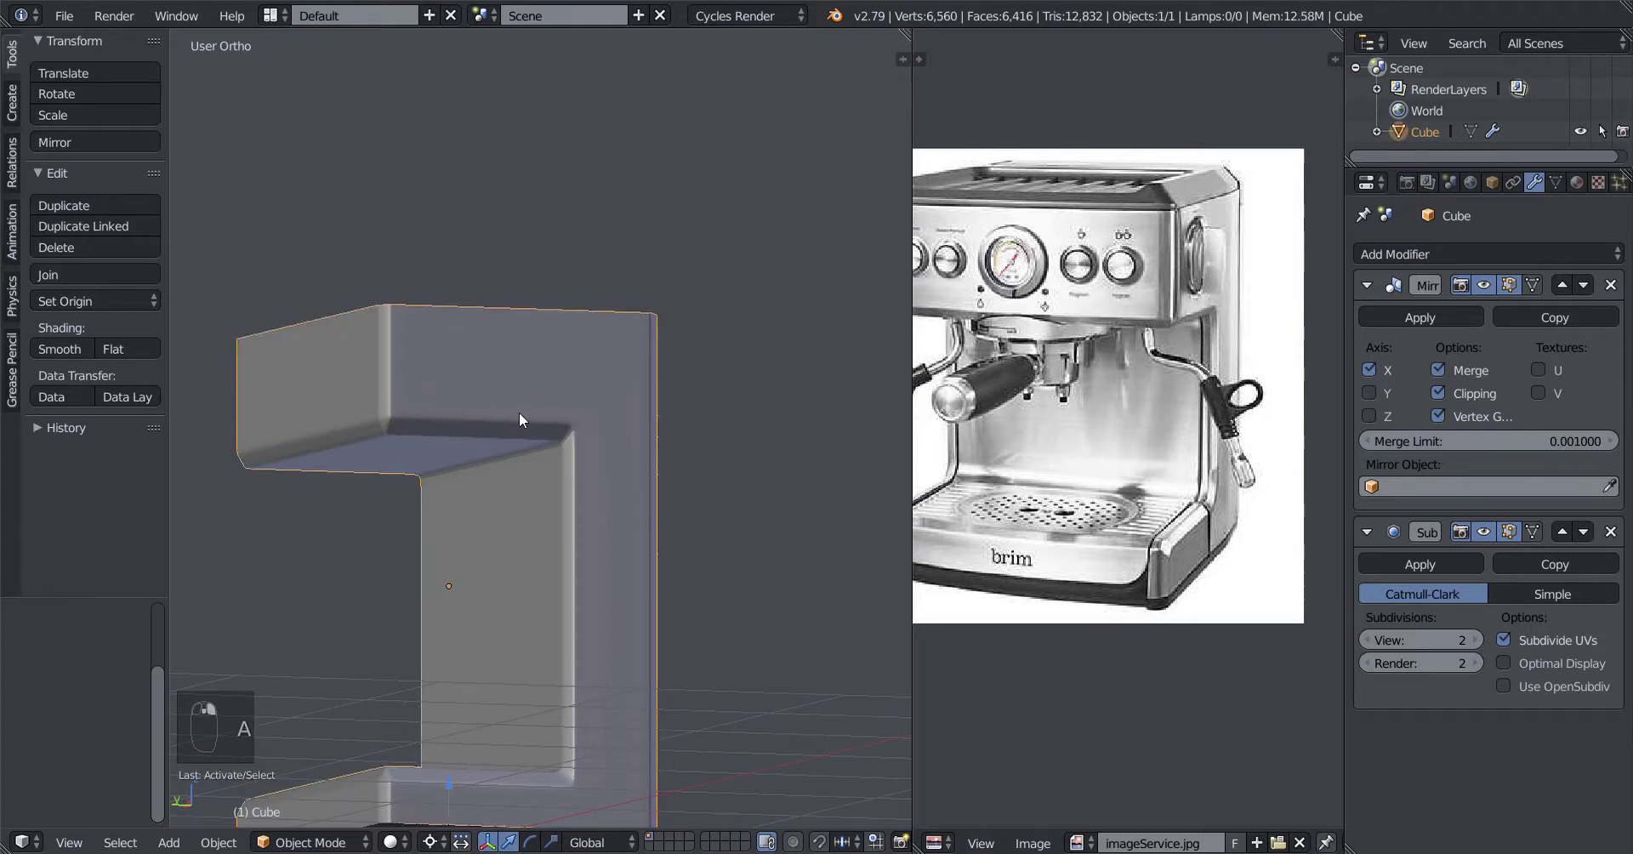
click(52, 345)
scroll(691, 497, down, 6)
scroll(502, 513, down, 3)
middle_drag(545, 499, 433, 435)
scroll(499, 534, up, 2)
scroll(500, 538, down, 3)
key(t)
Step: Return to mesh editing and examine the body's edge loops from the side, back and perspective views
scroll(514, 522, down, 2)
scroll(423, 500, up, 5)
key(Tab)
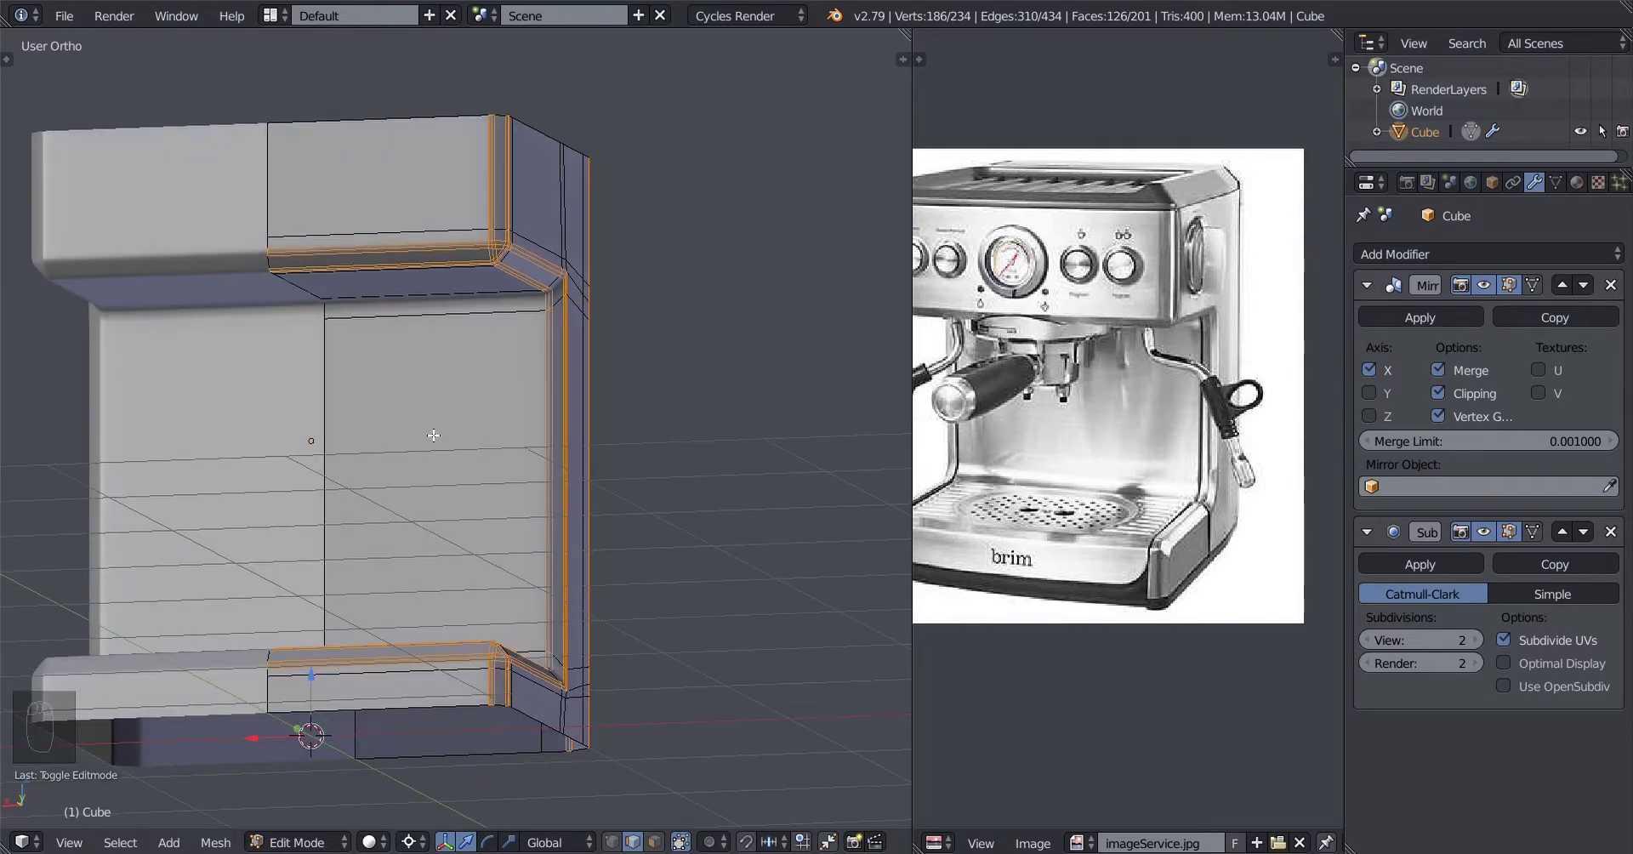
middle_drag(434, 436, 436, 684)
key(z)
key(z)
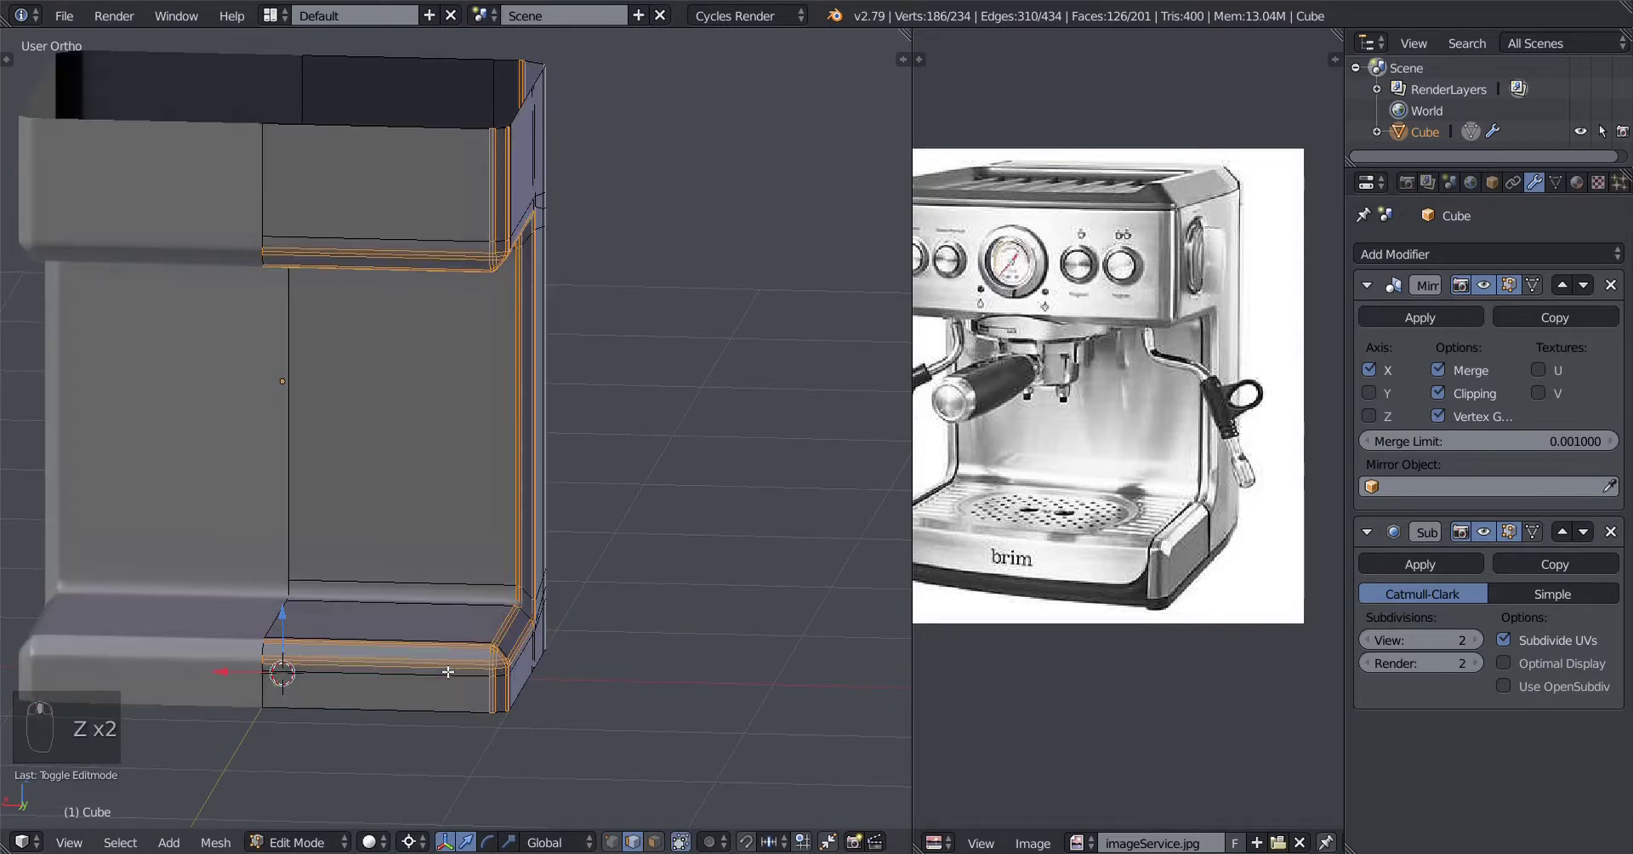
key(KP_1)
key(ctrl+KP_3)
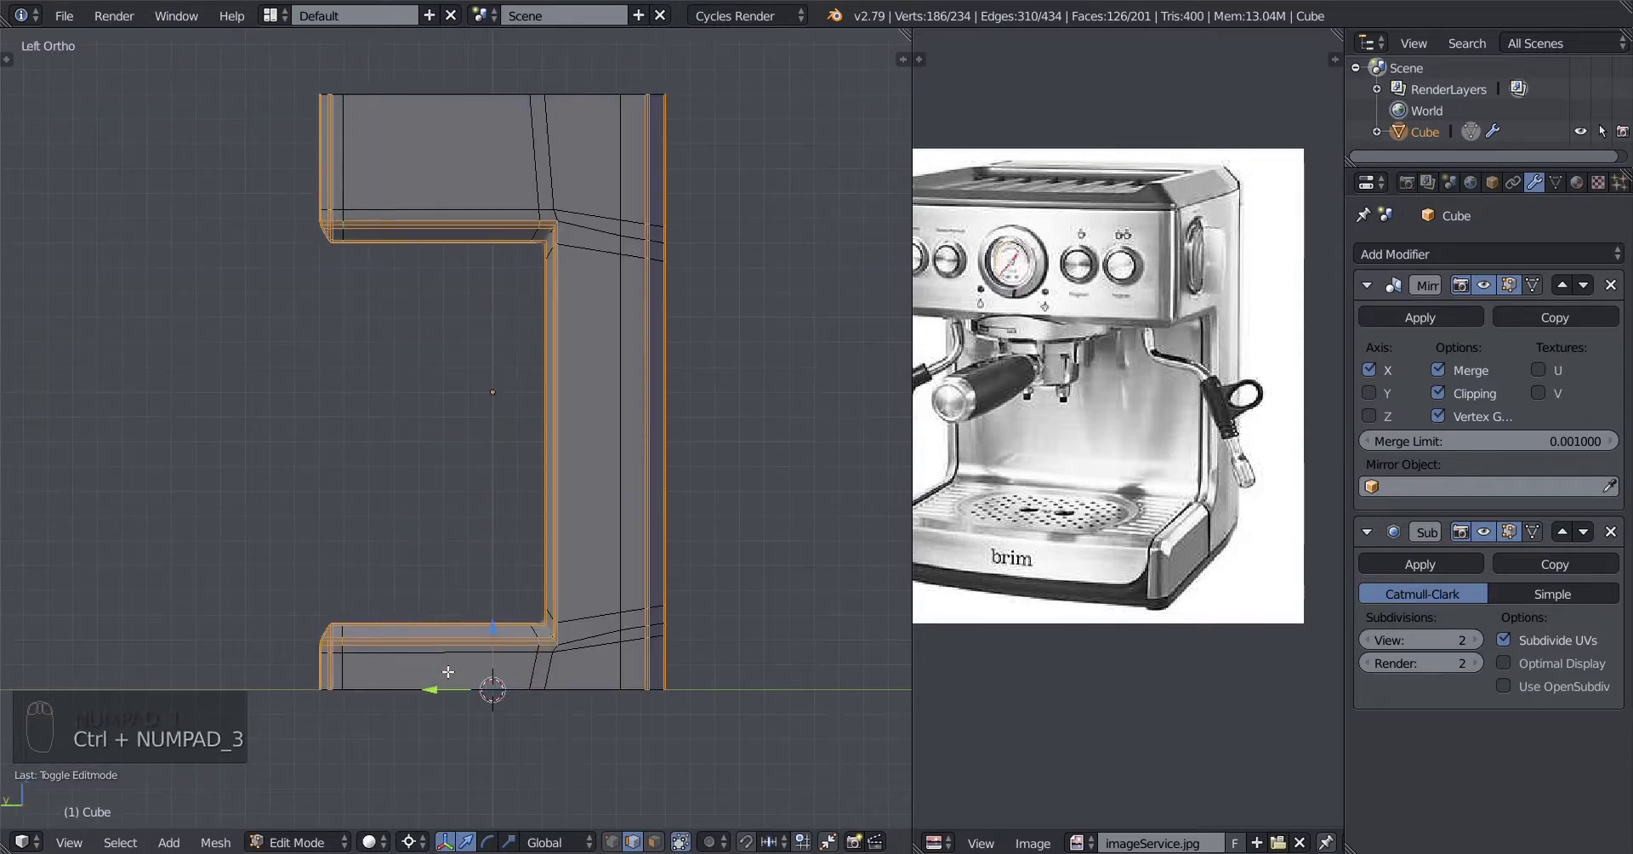
key(KP_1)
key(ctrl+KP_1)
scroll(445, 668, down, 5)
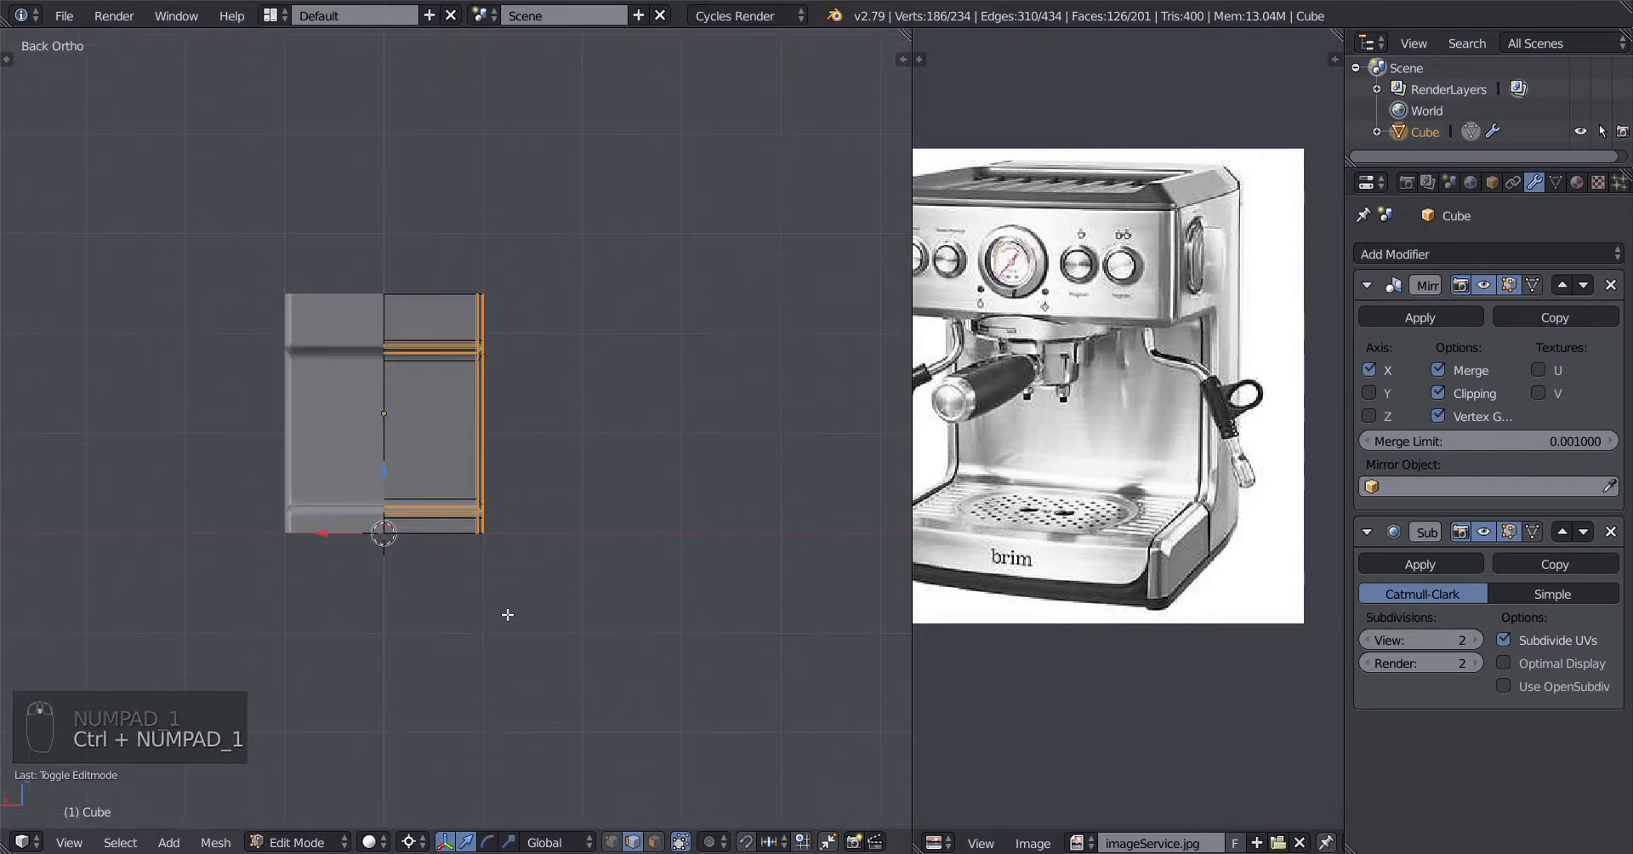
scroll(507, 612, up, 5)
middle_drag(474, 644, 456, 590)
scroll(448, 632, up, 5)
key(ctrl+KP_1)
scroll(449, 633, down, 3)
scroll(455, 555, up, 2)
scroll(459, 513, down, 2)
shift+middle_drag(458, 514, 466, 559)
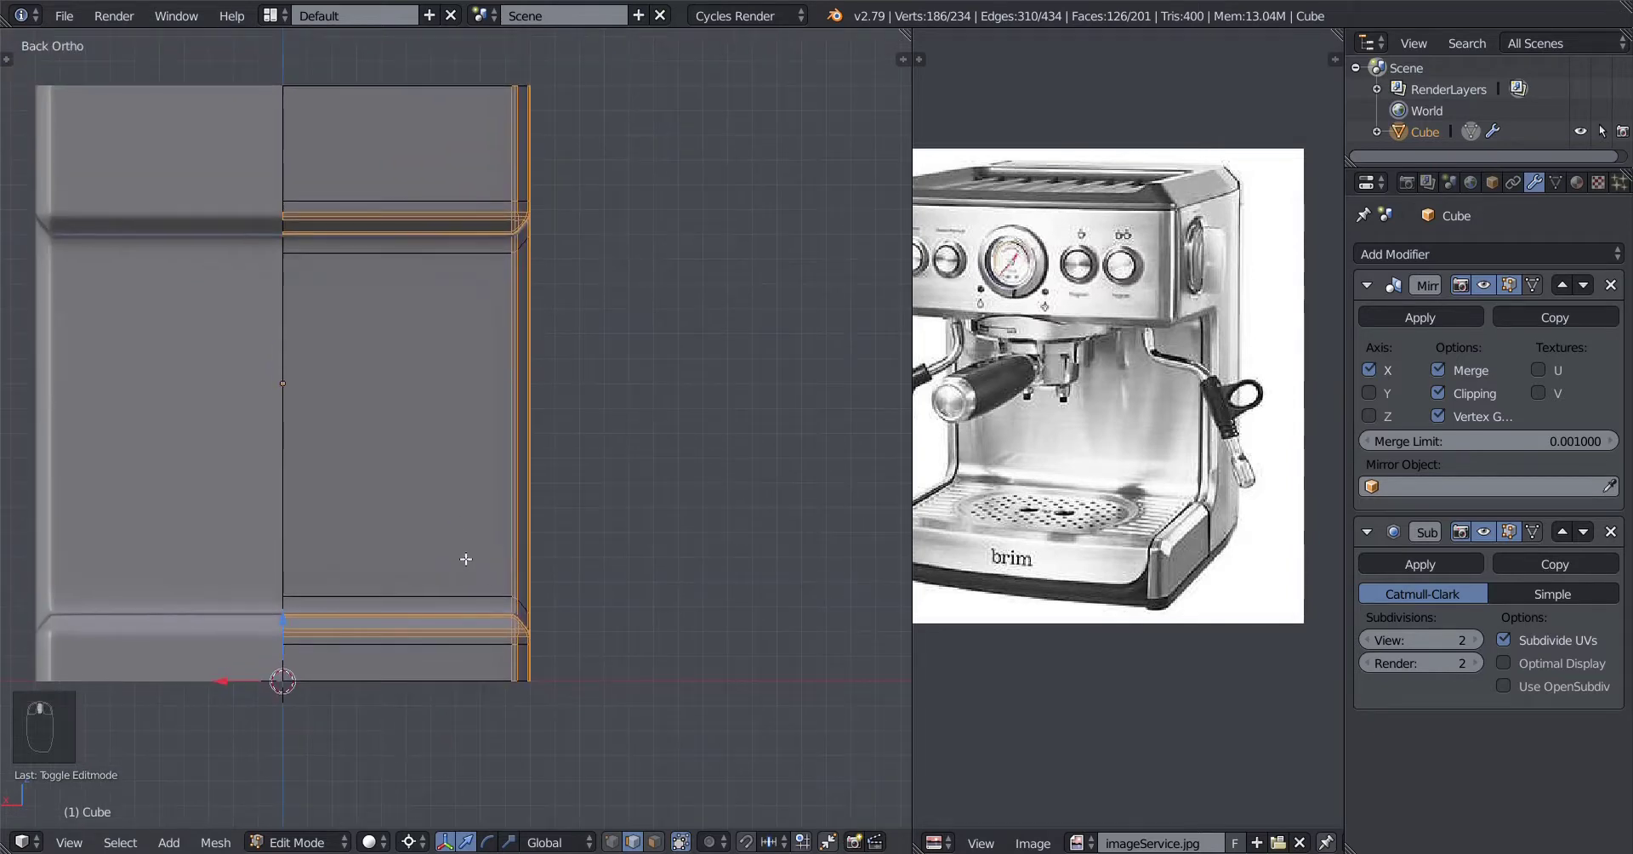
middle_drag(397, 394, 344, 463)
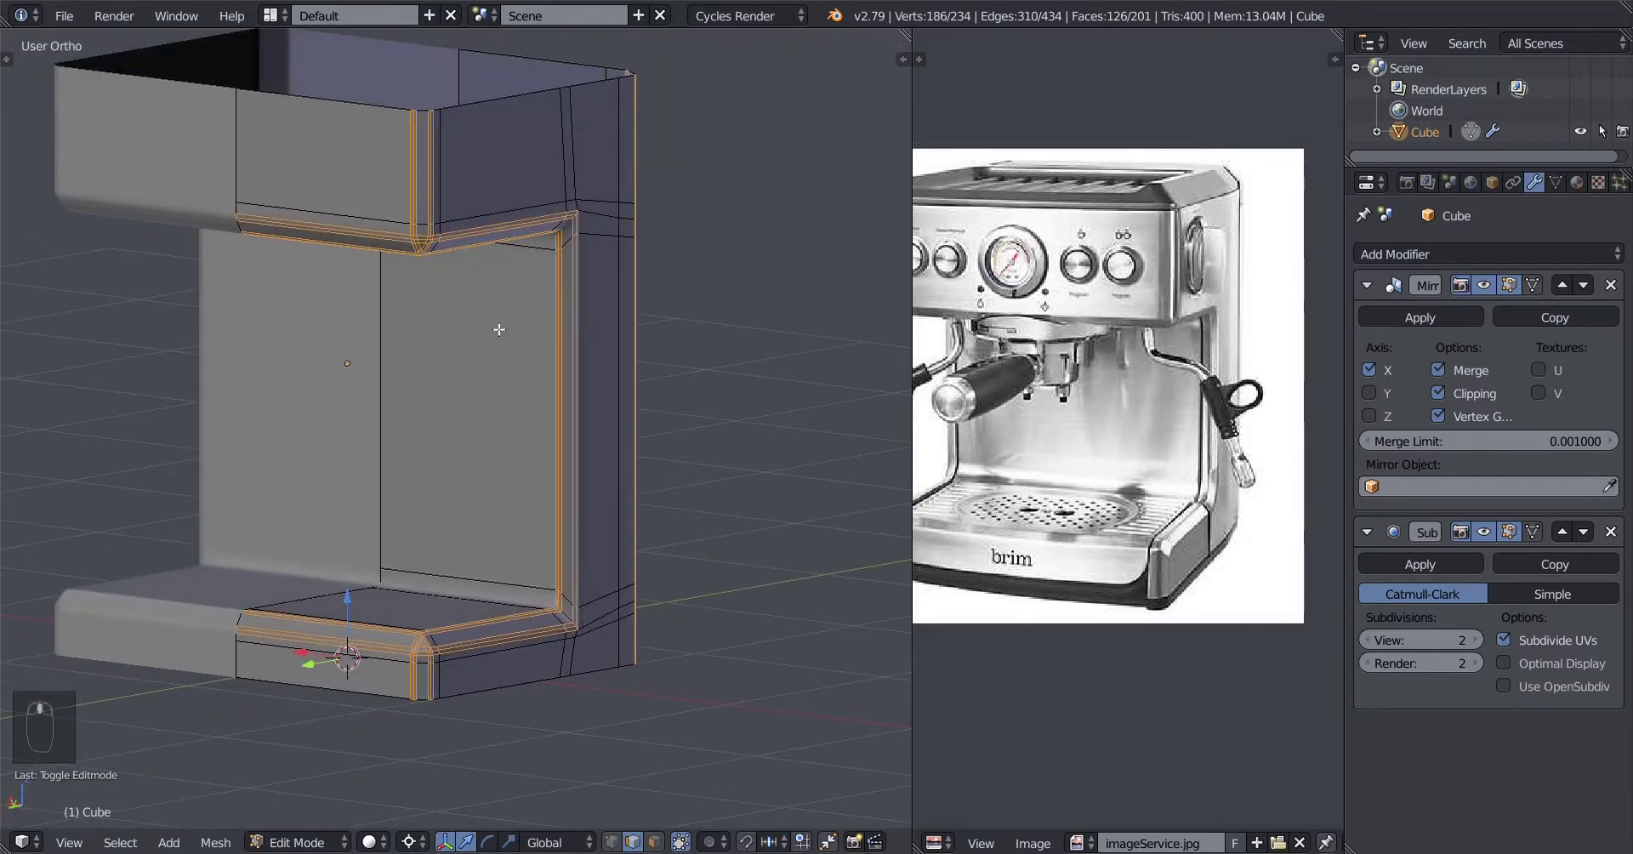
middle_drag(499, 329, 480, 426)
scroll(478, 430, up, 1)
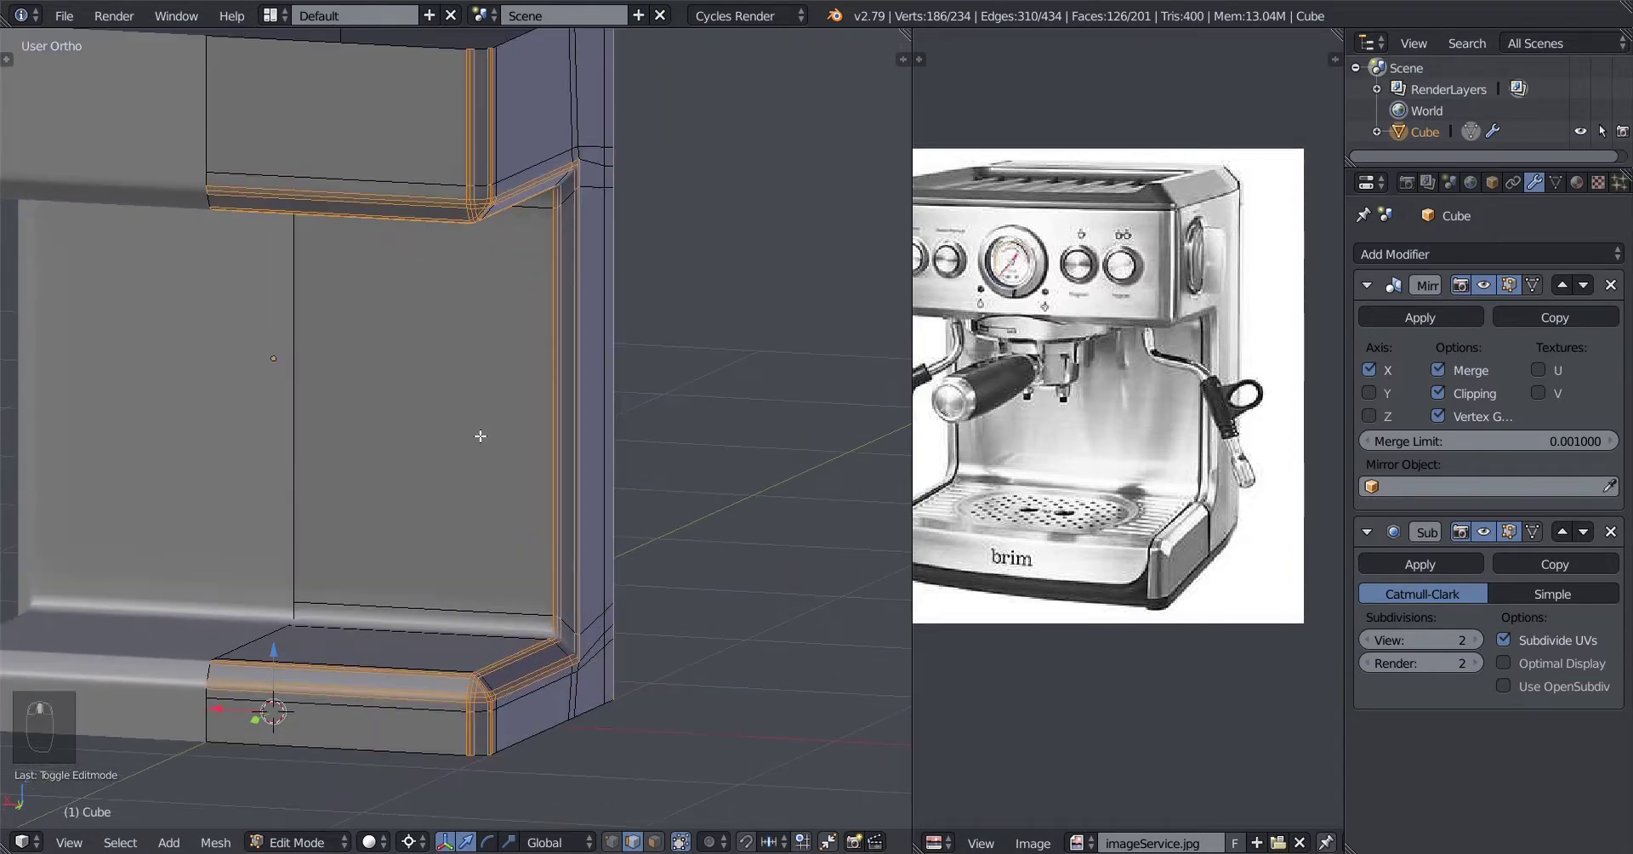
Step: Add a vertical loop cut through the editable half in the back orthographic view and slide it close to the outer side
key(ctrl+KP_1)
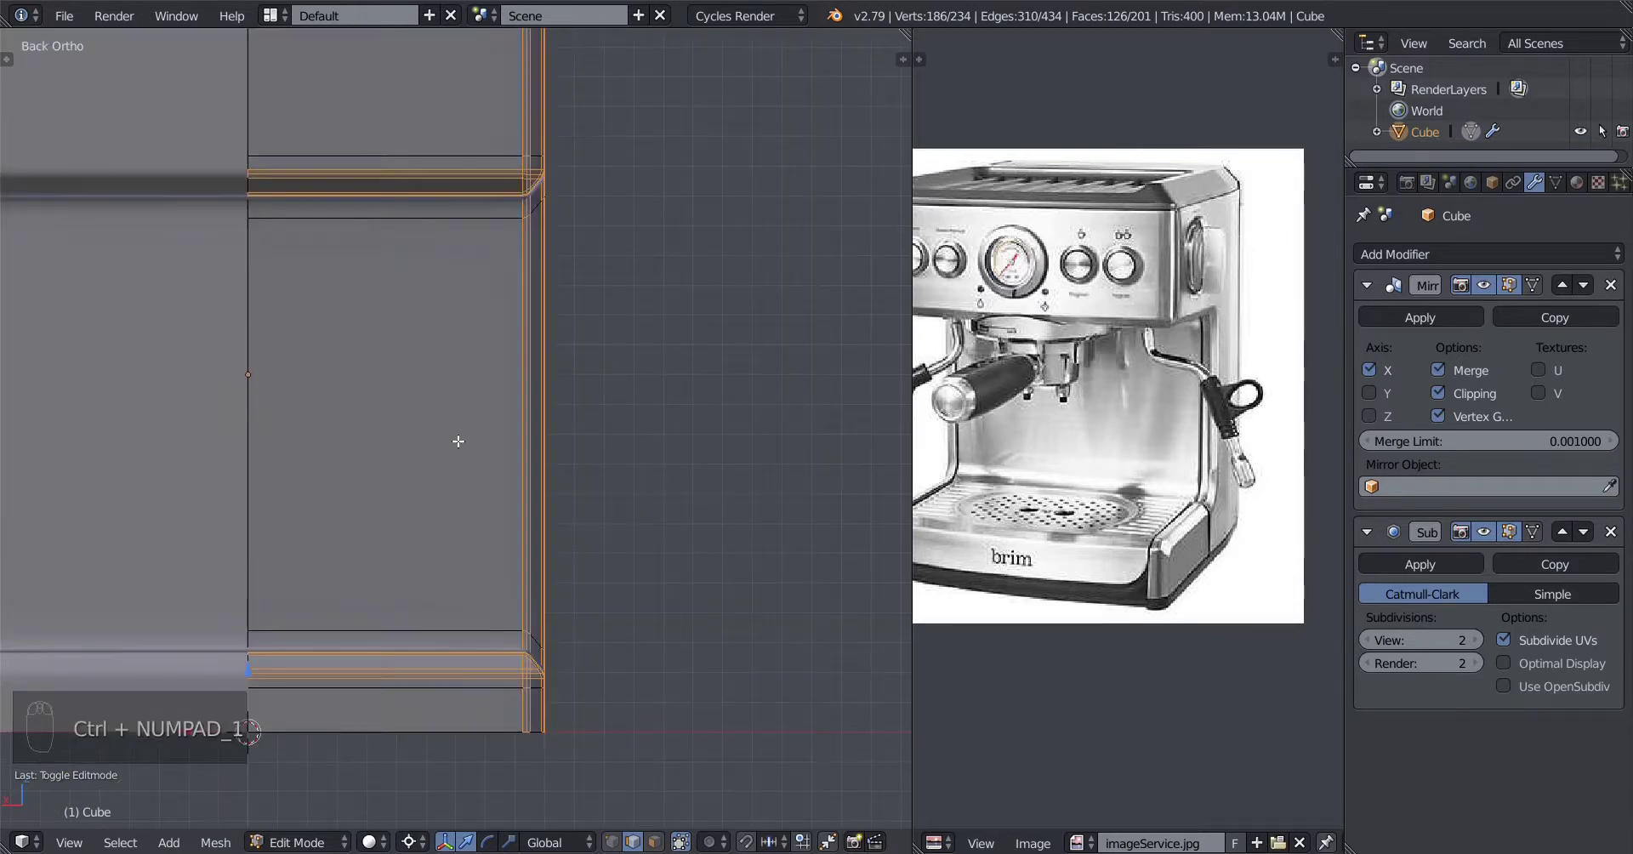
scroll(458, 441, down, 1)
key(ctrl+r)
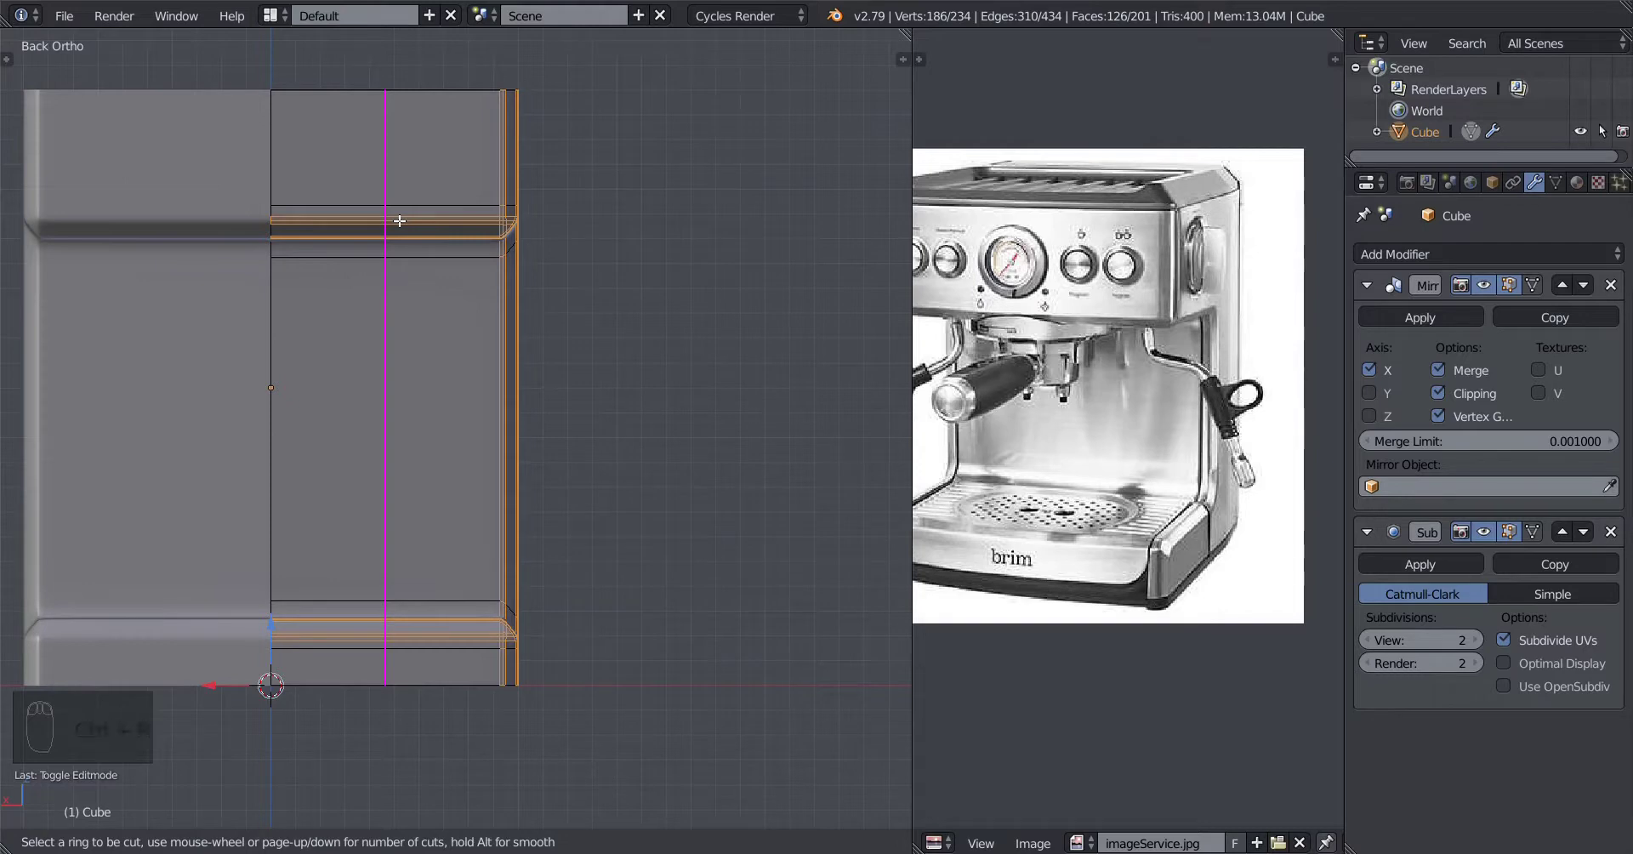
click(399, 220)
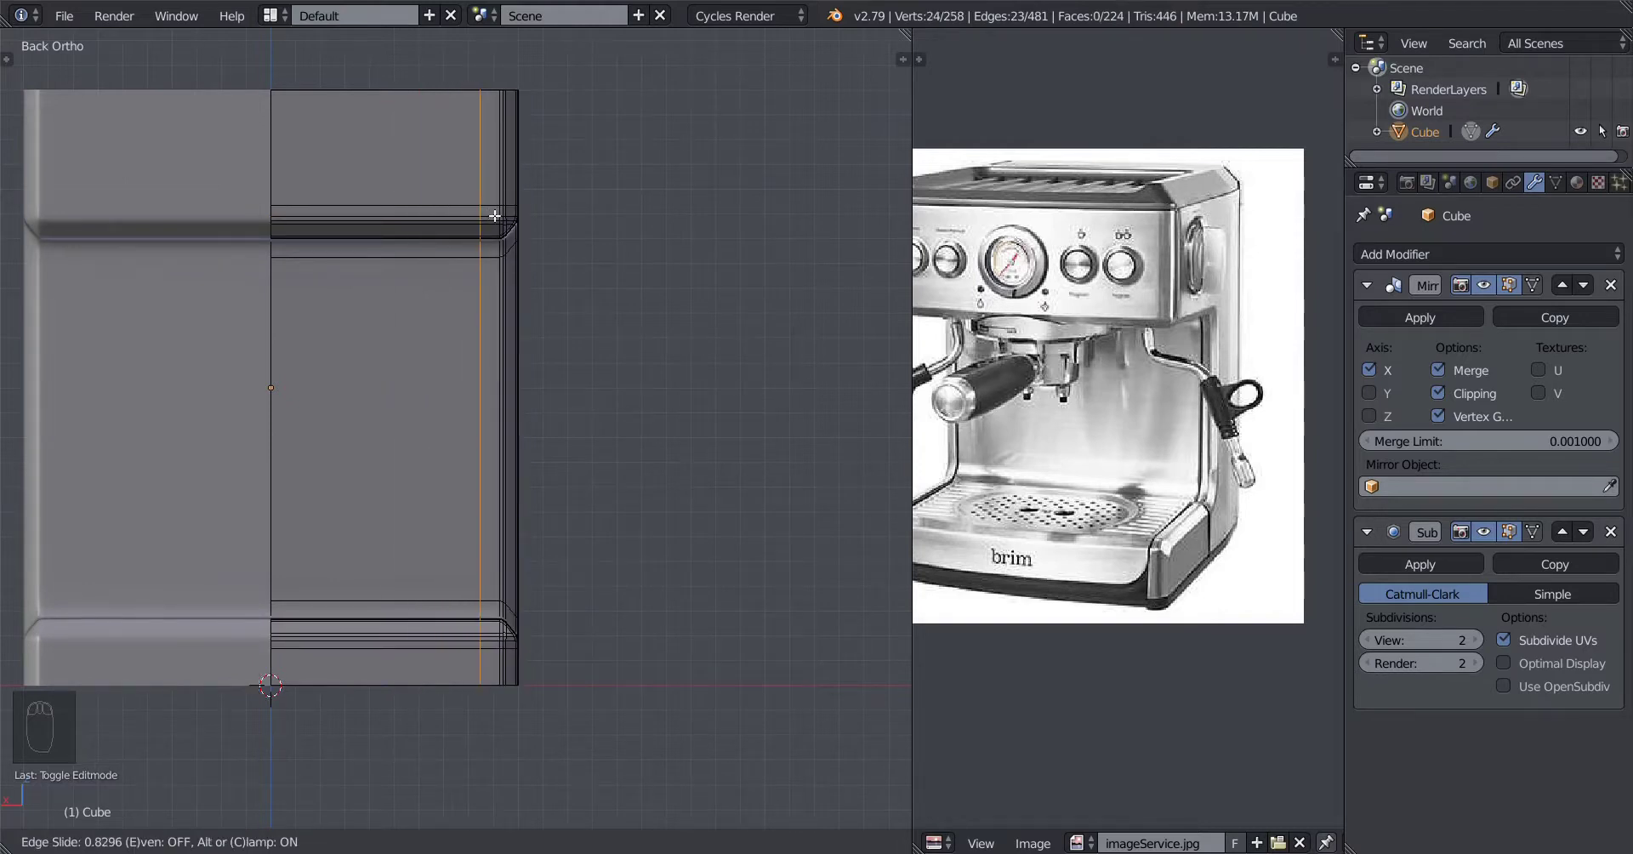
click(541, 202)
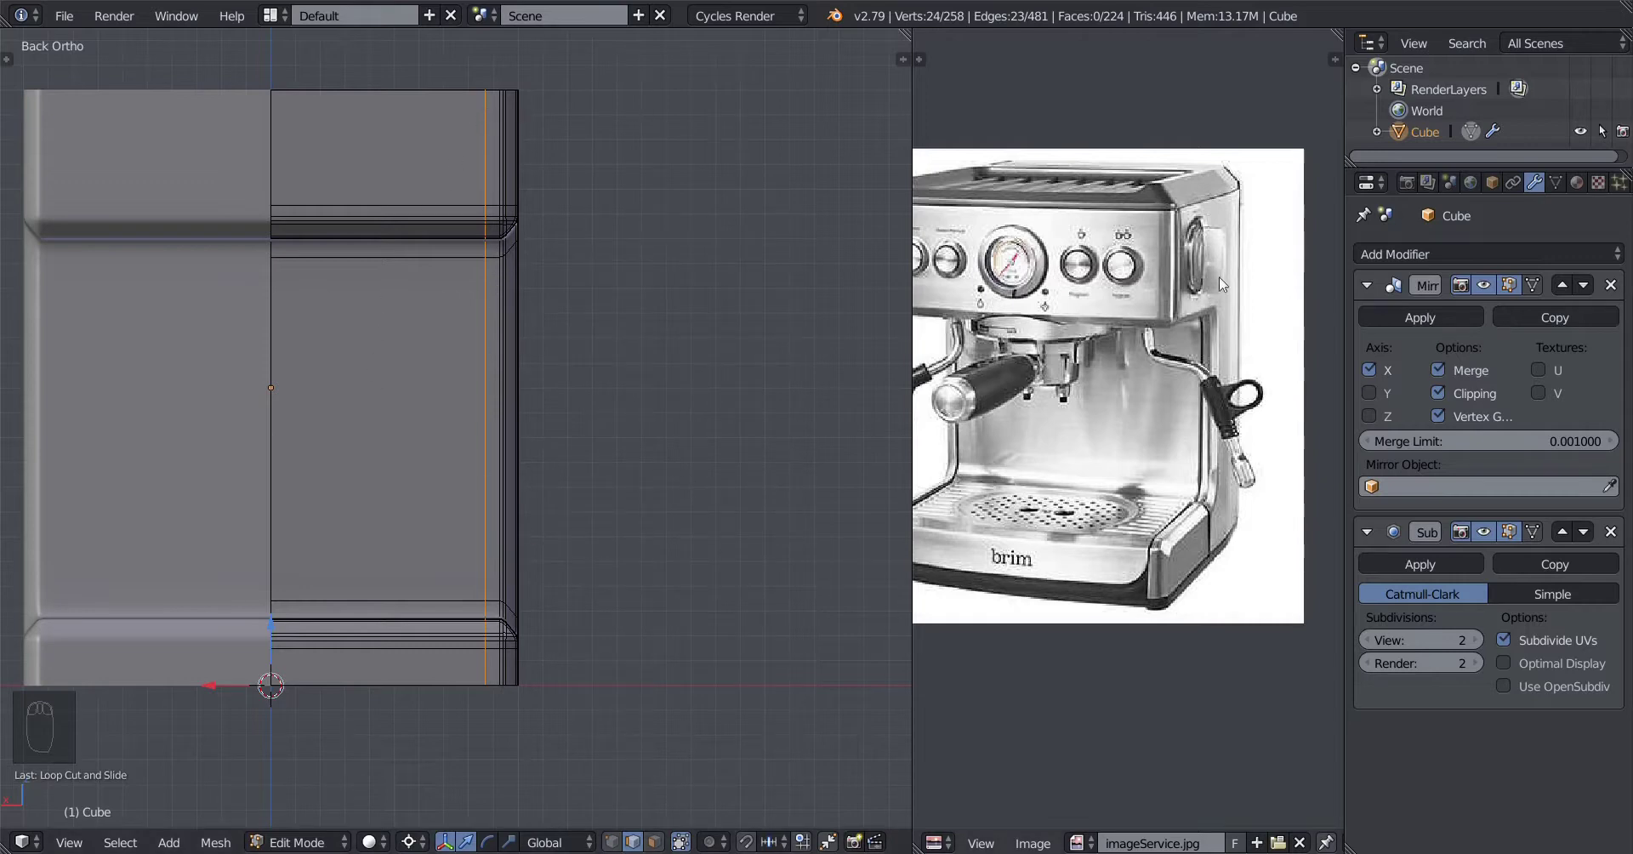
Step: Examine the new vertical loop around the top block and recess, and compare it with the reference photo
middle_drag(536, 460, 475, 385)
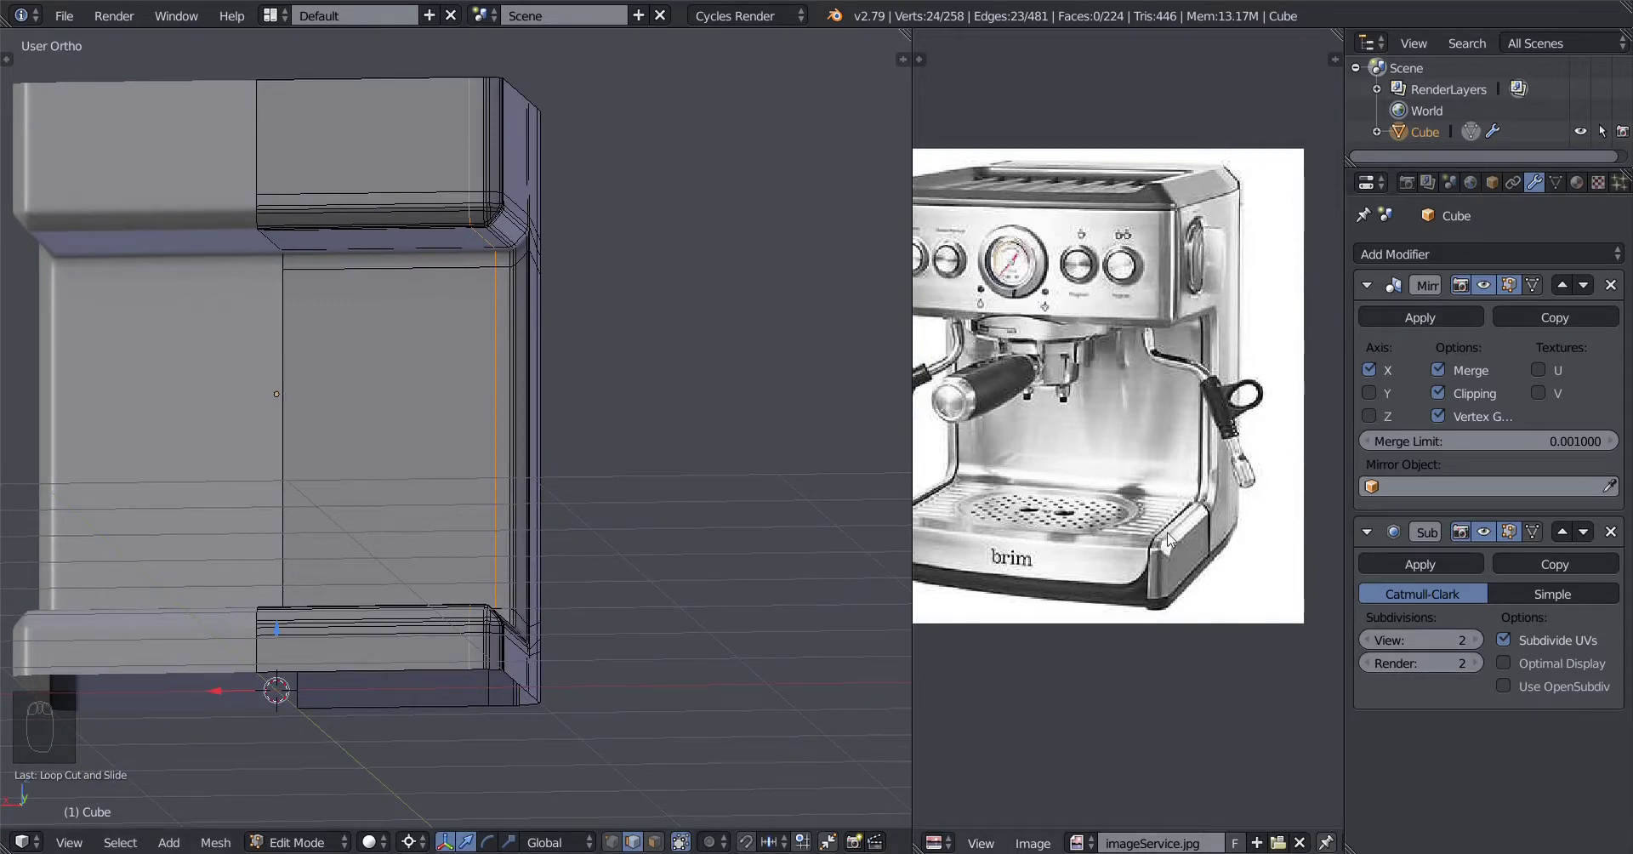
middle_drag(430, 554, 429, 573)
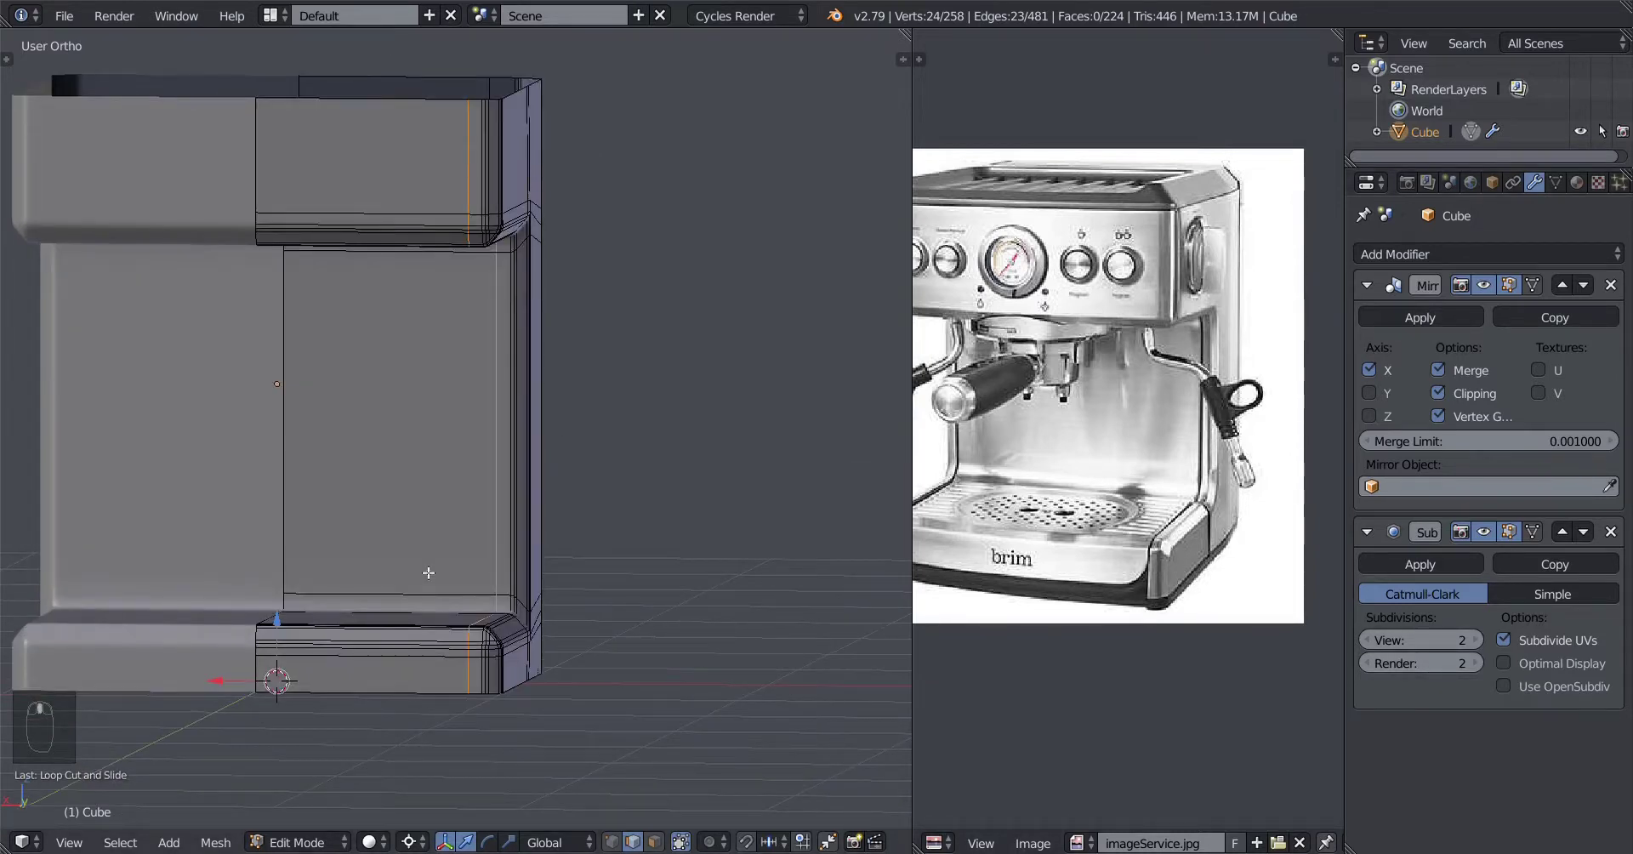
key(ctrl+KP_1)
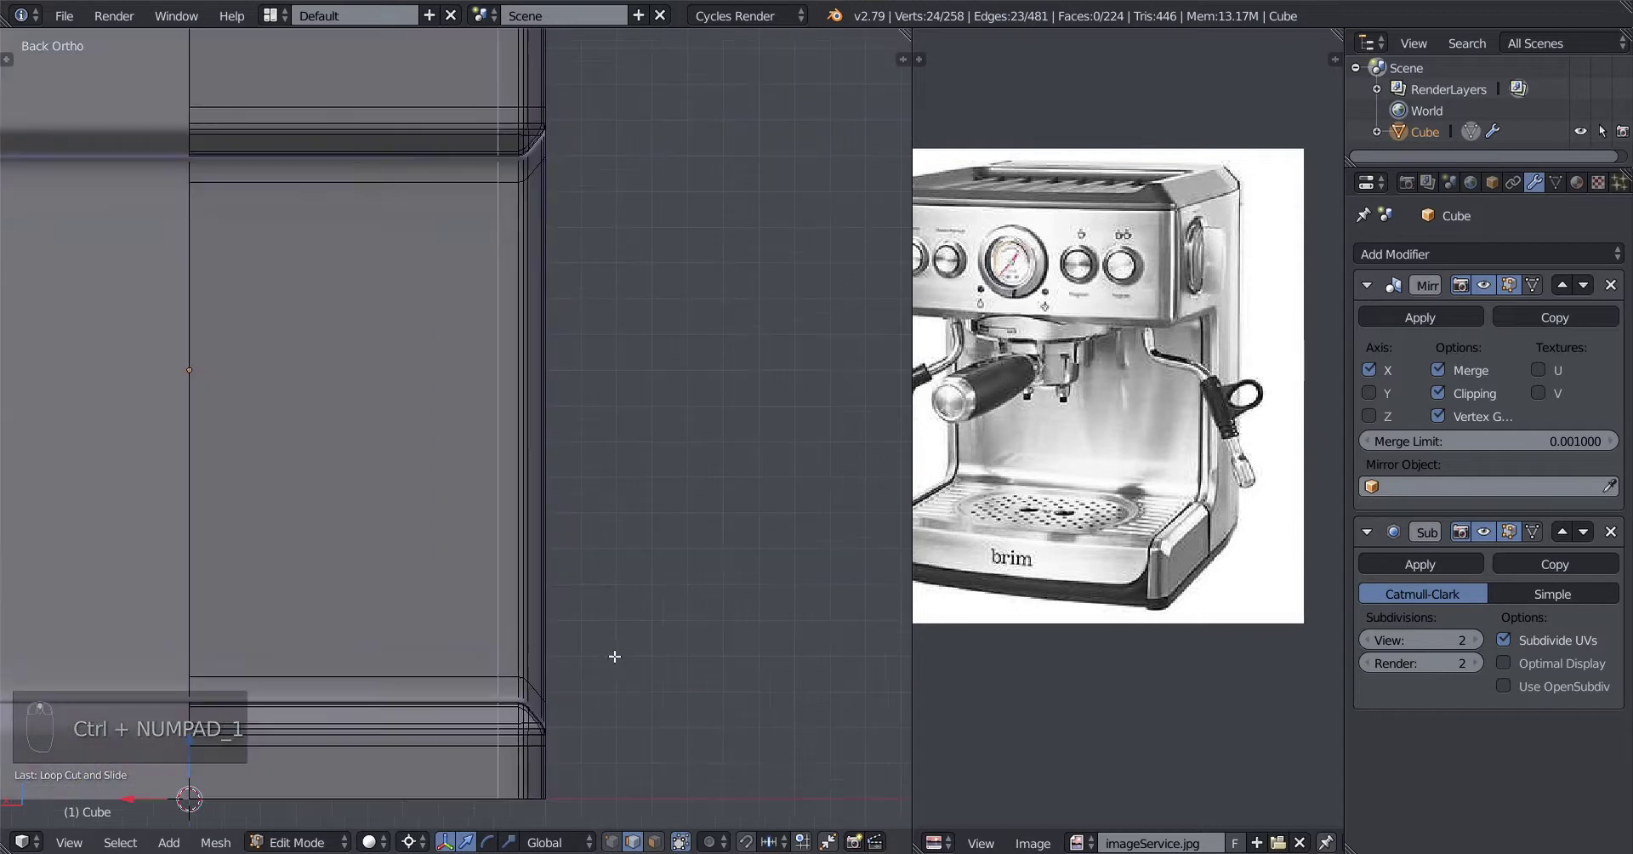
middle_drag(595, 602, 642, 573)
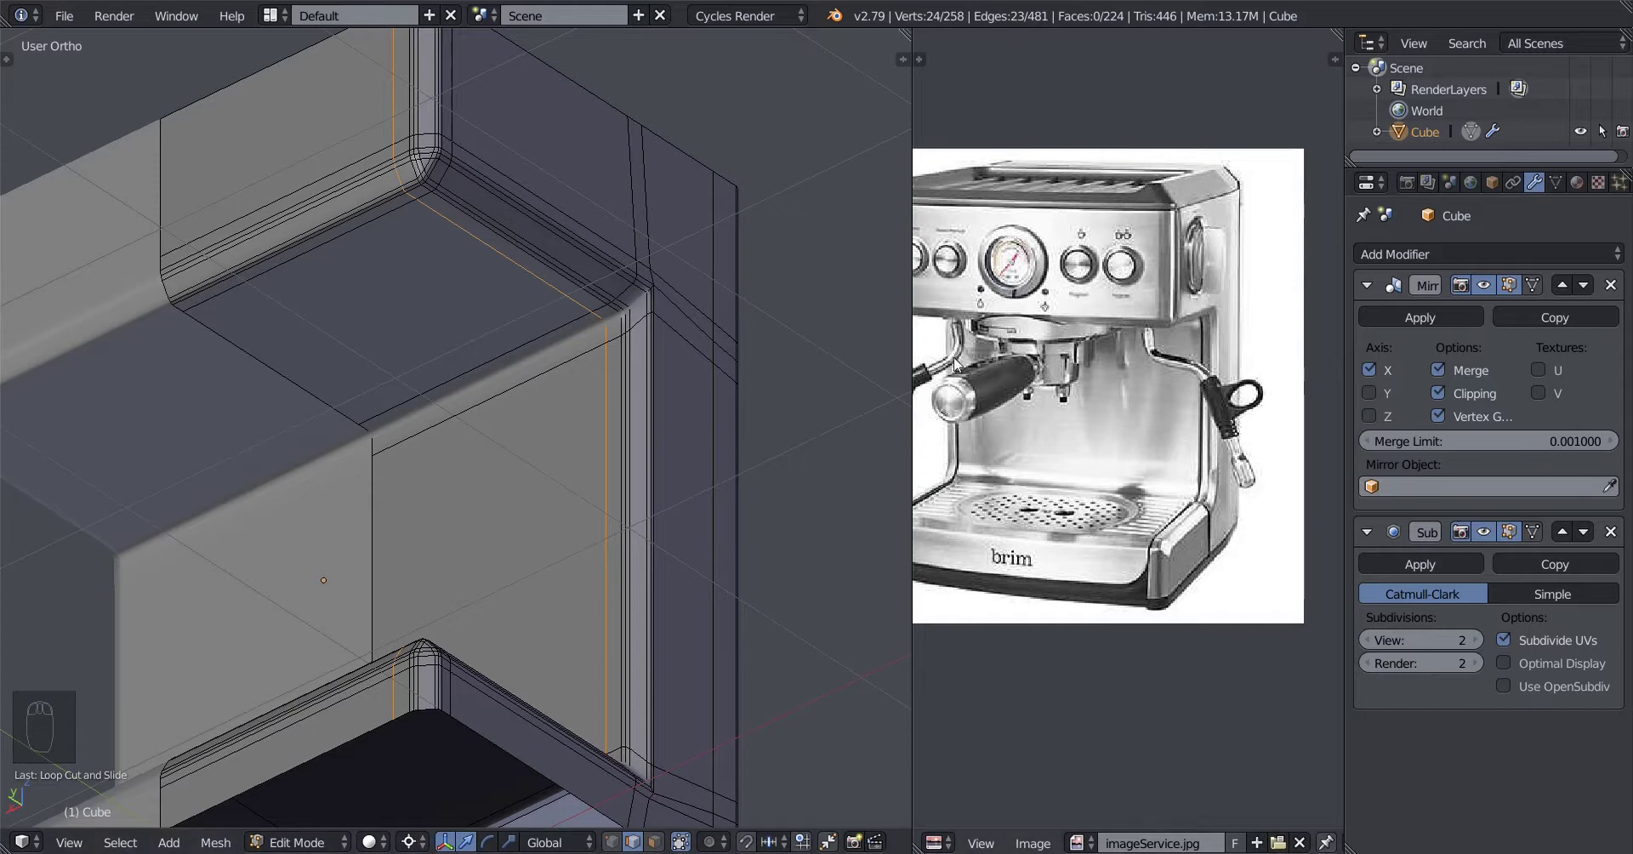
scroll(1064, 606, down, 1)
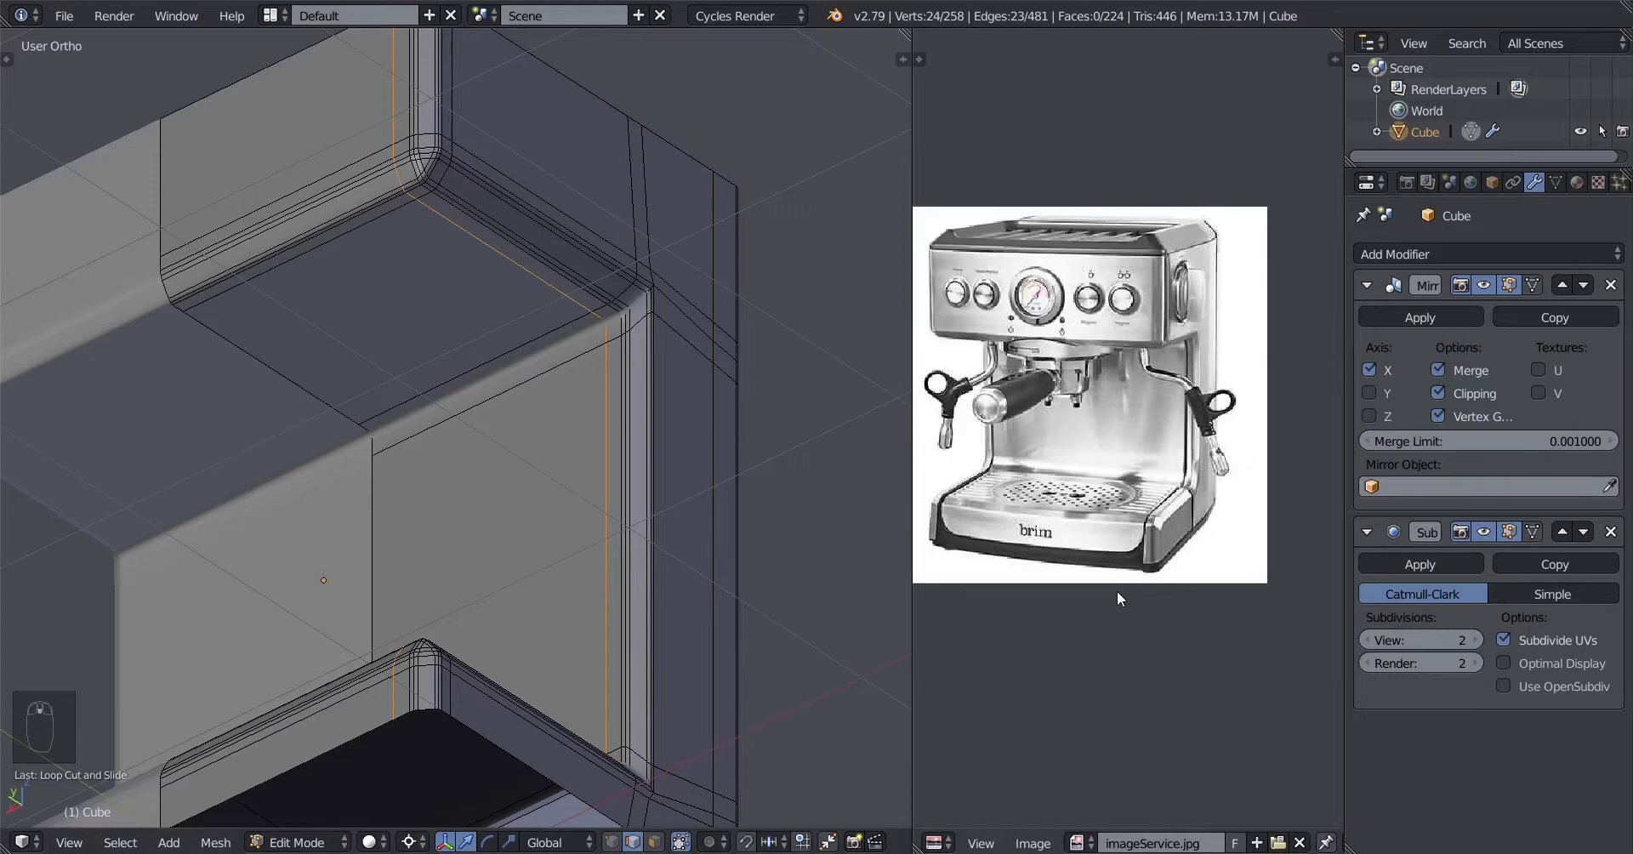
scroll(1194, 547, up, 2)
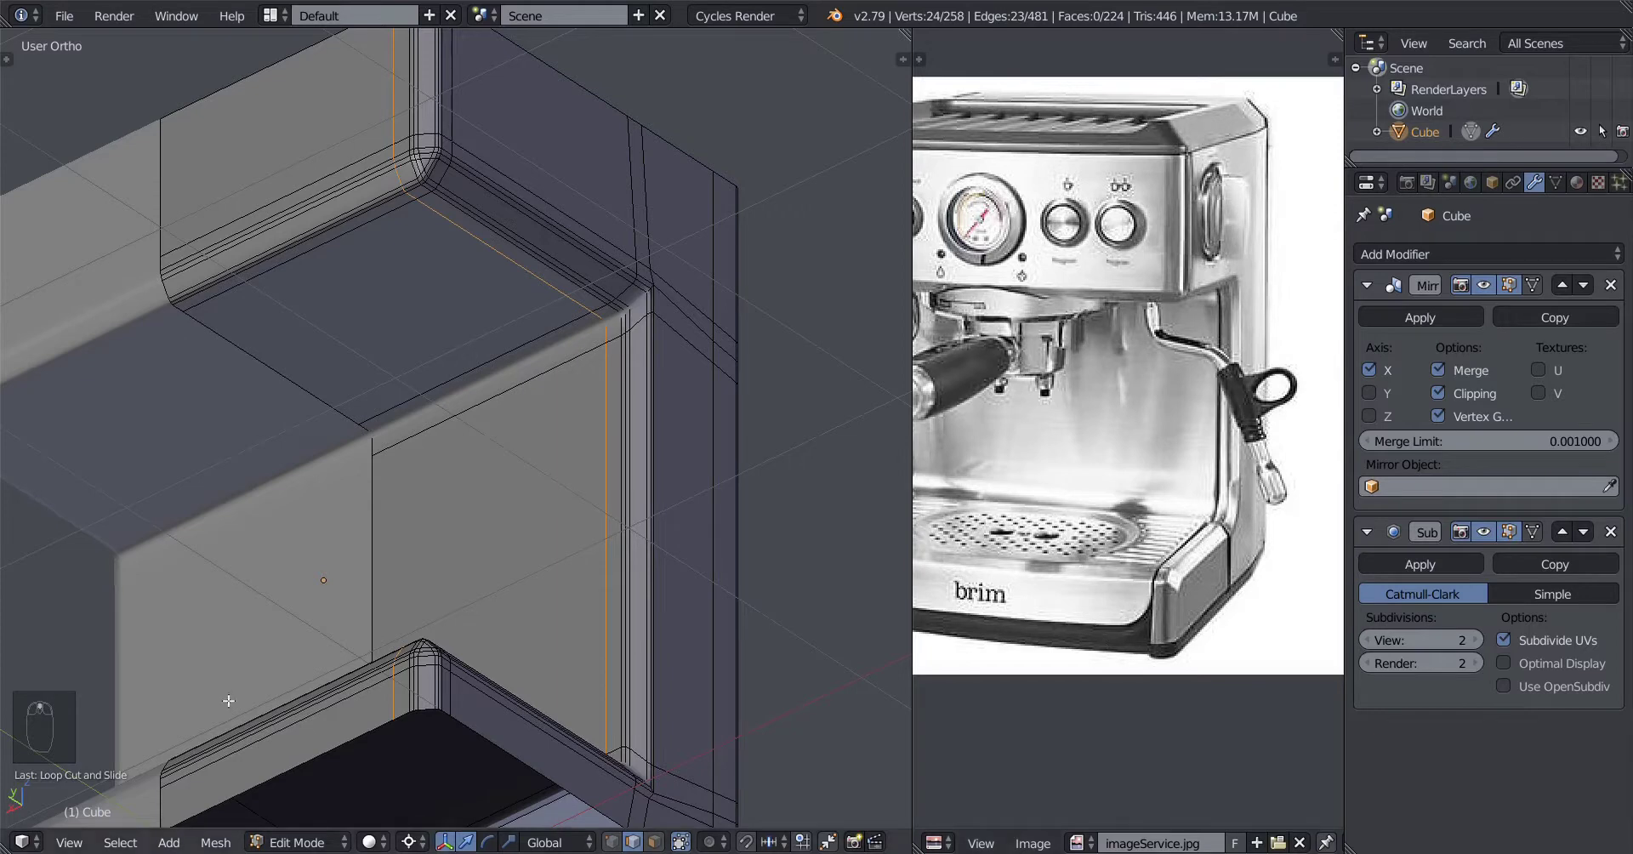
Step: Select the edge loop along the front of the top block's underside and inspect its path around the corner
middle_drag(228, 700, 376, 557)
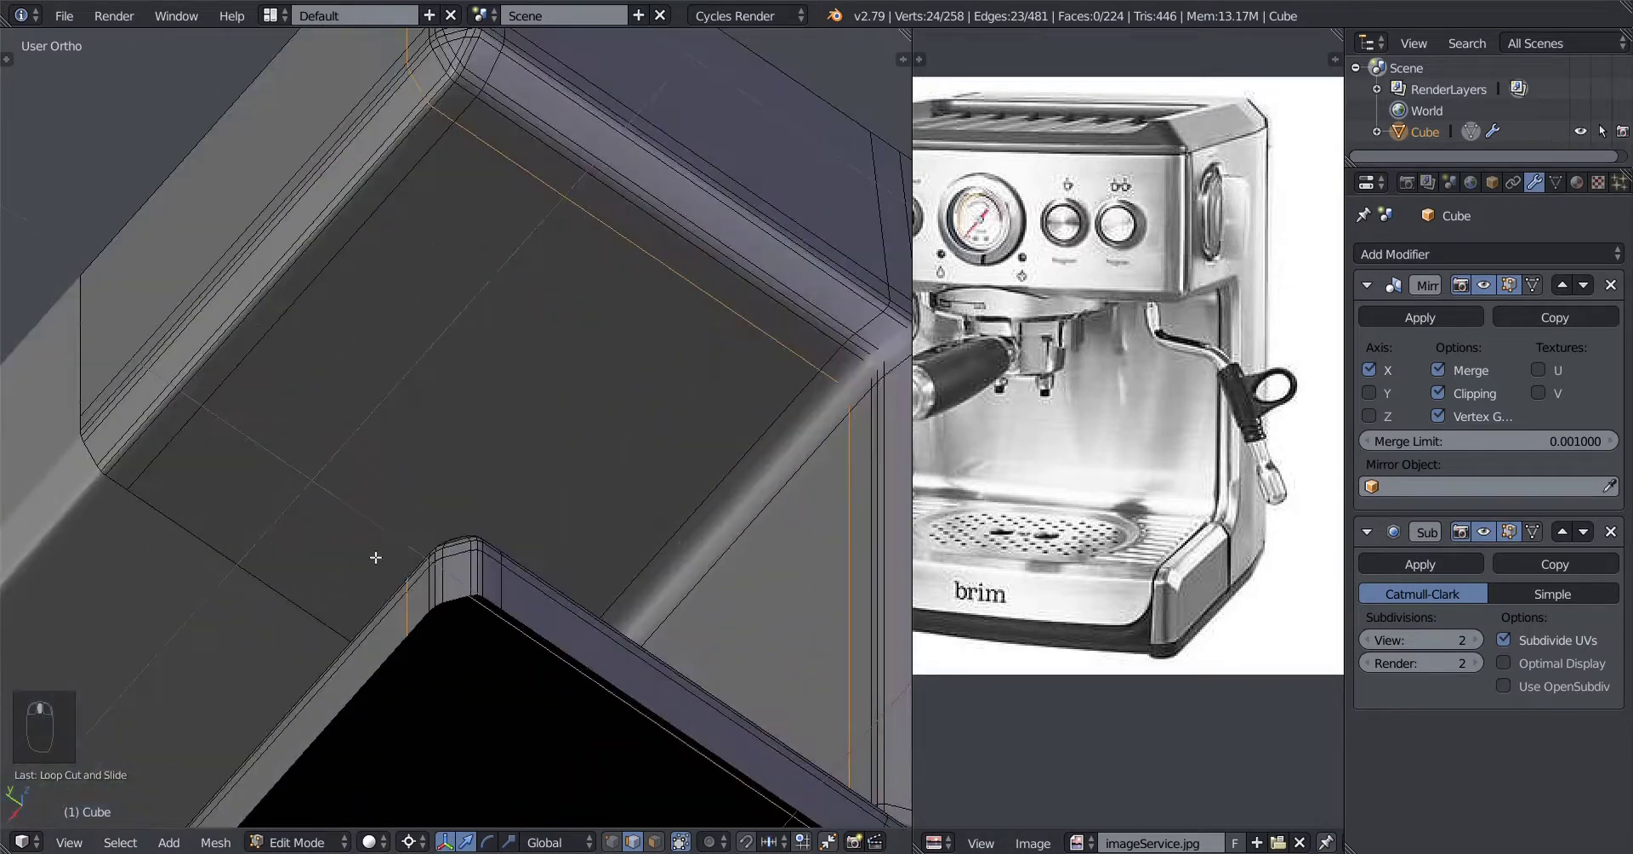
middle_drag(374, 484, 419, 372)
alt+right_click(418, 368)
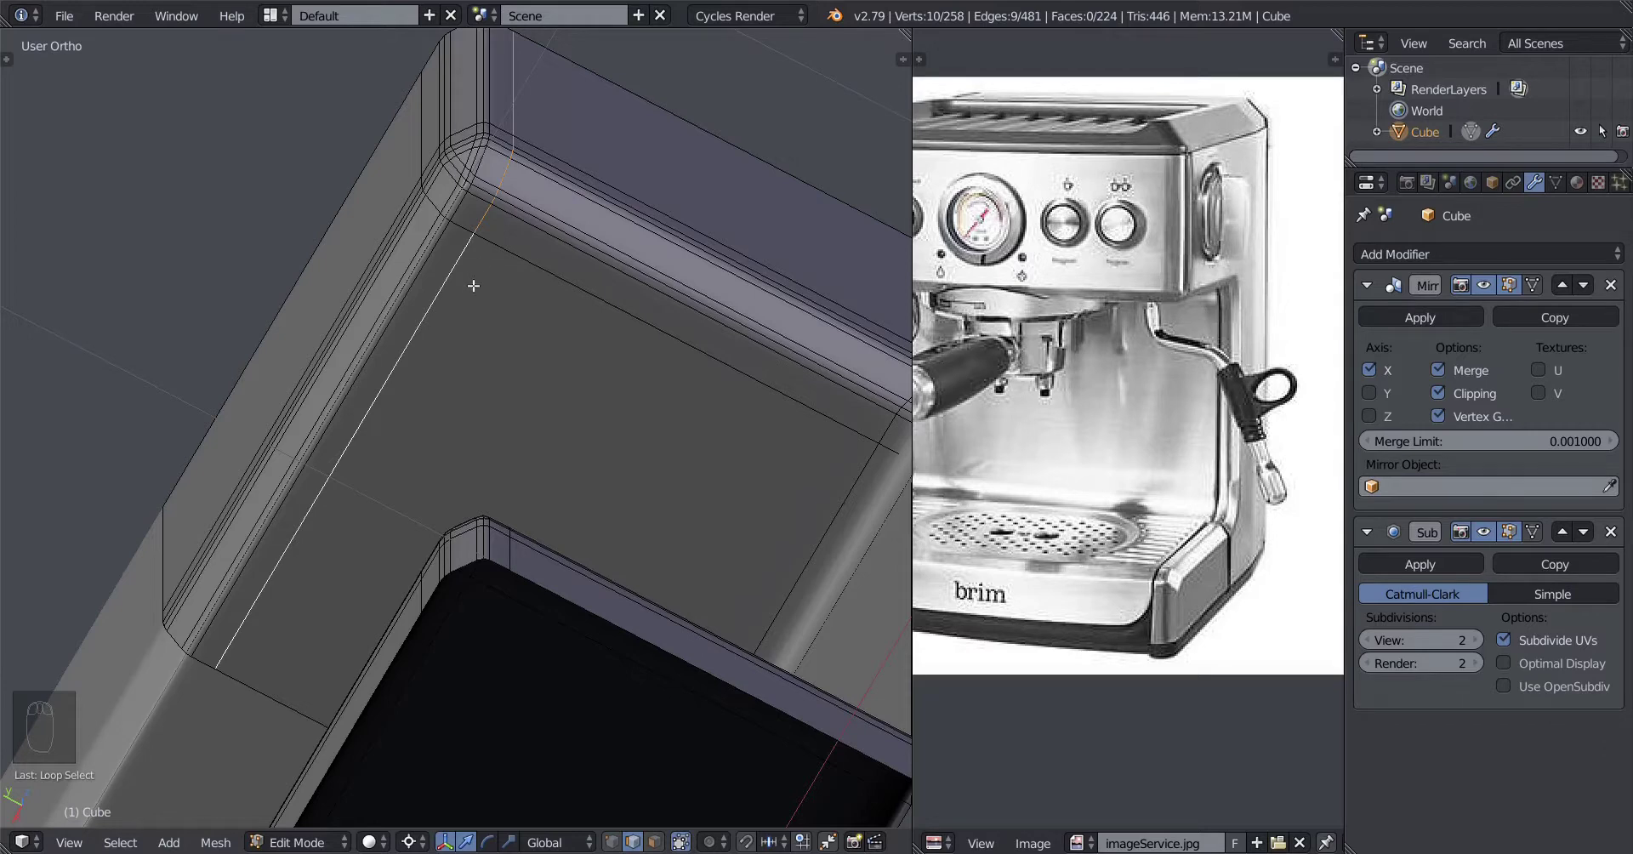
scroll(474, 290, down, 1)
scroll(463, 302, up, 1)
middle_drag(651, 378, 431, 332)
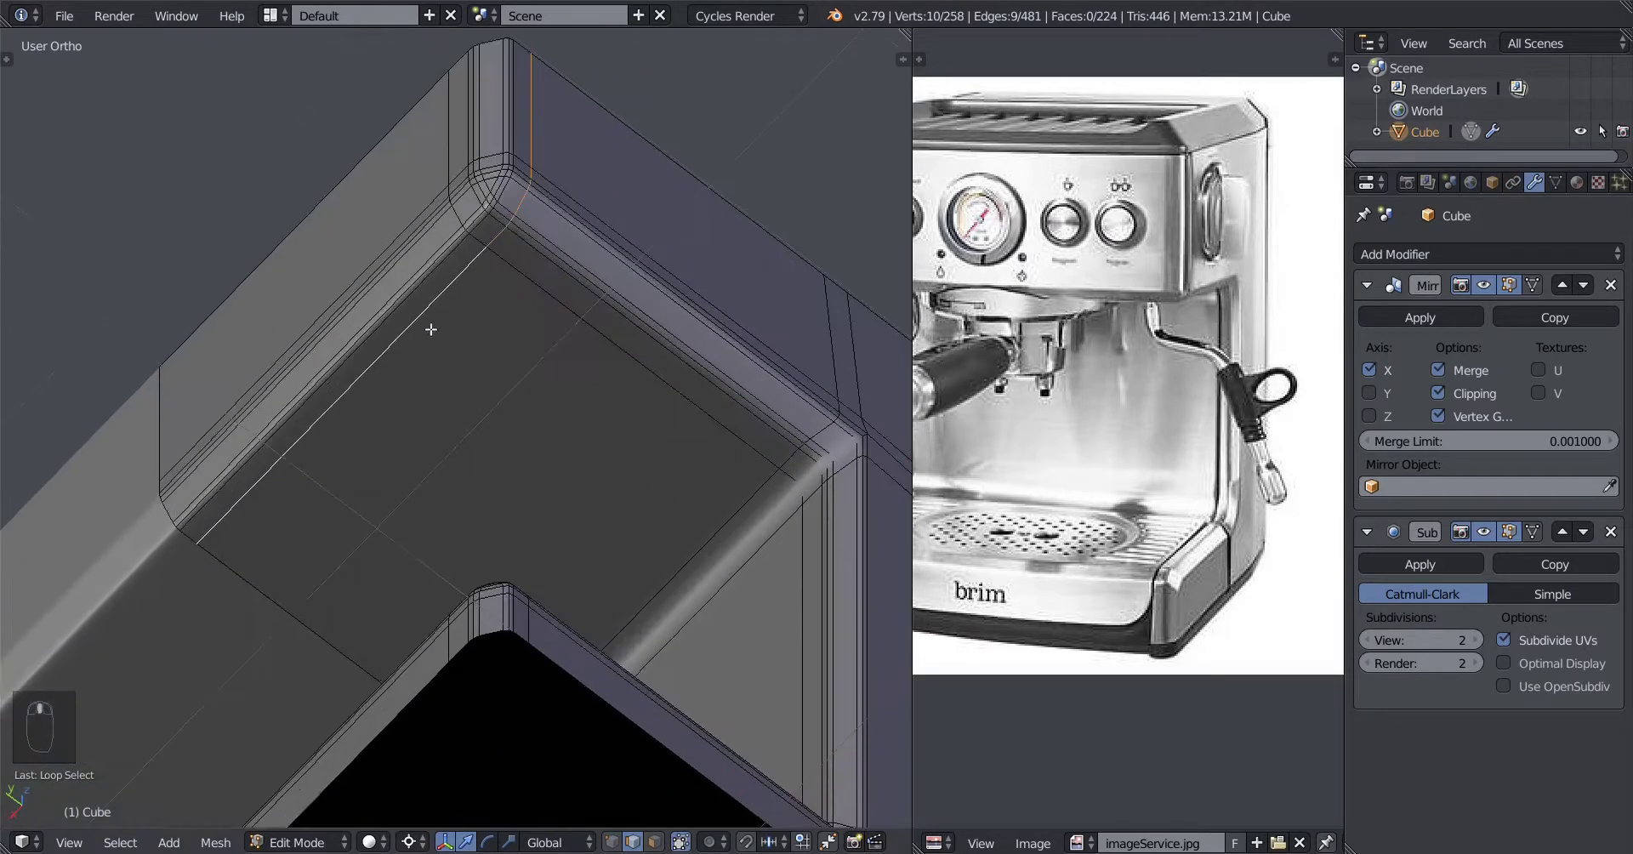
scroll(507, 479, down, 5)
middle_drag(507, 479, 361, 613)
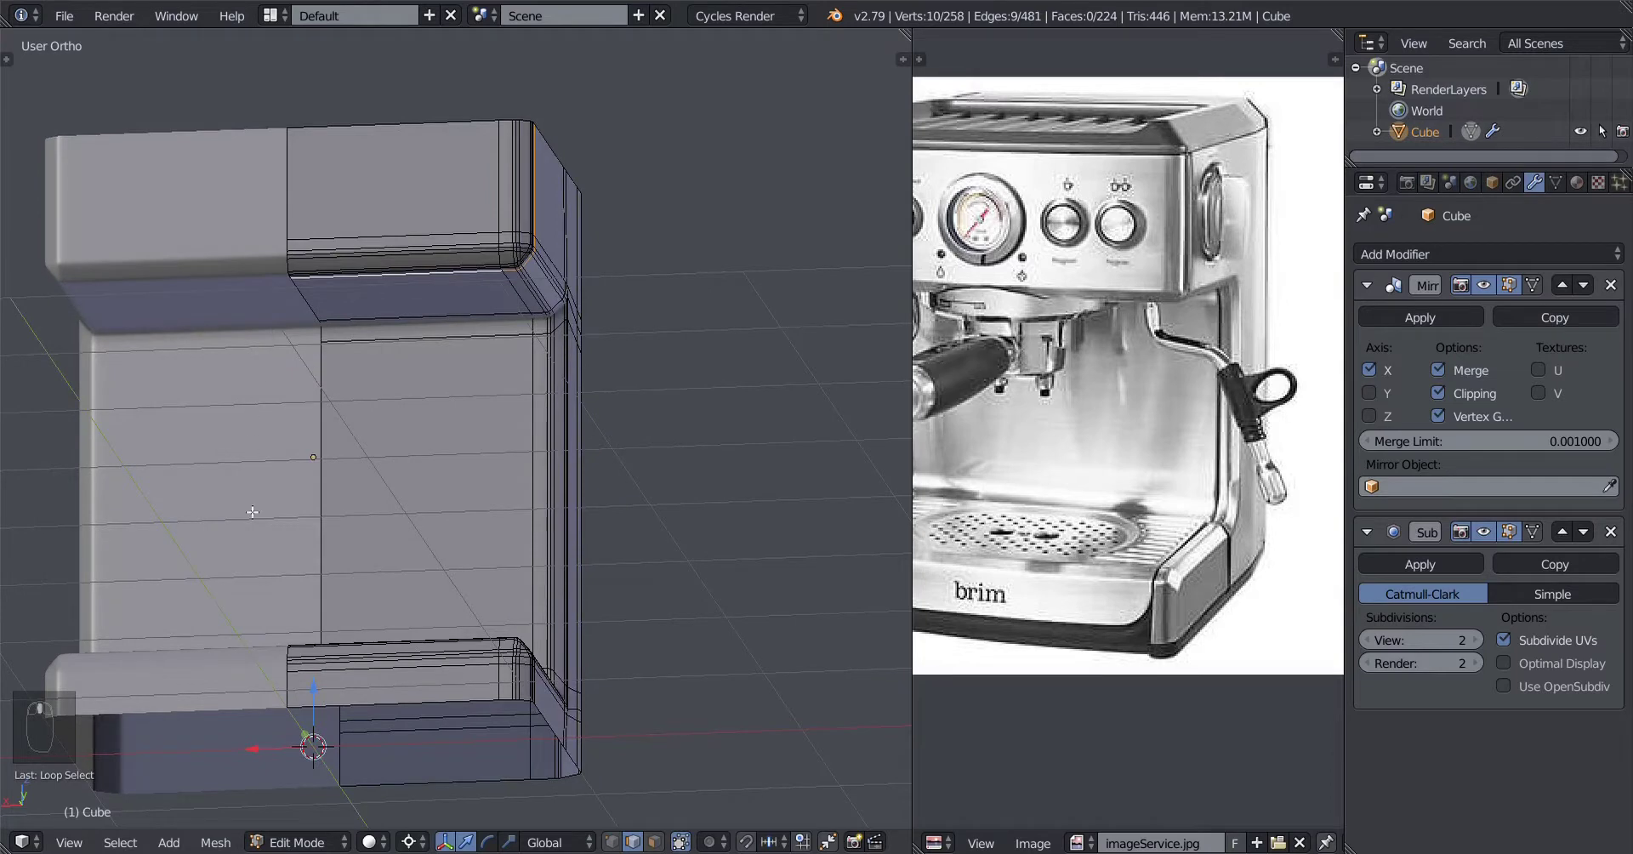
middle_drag(375, 690, 298, 629)
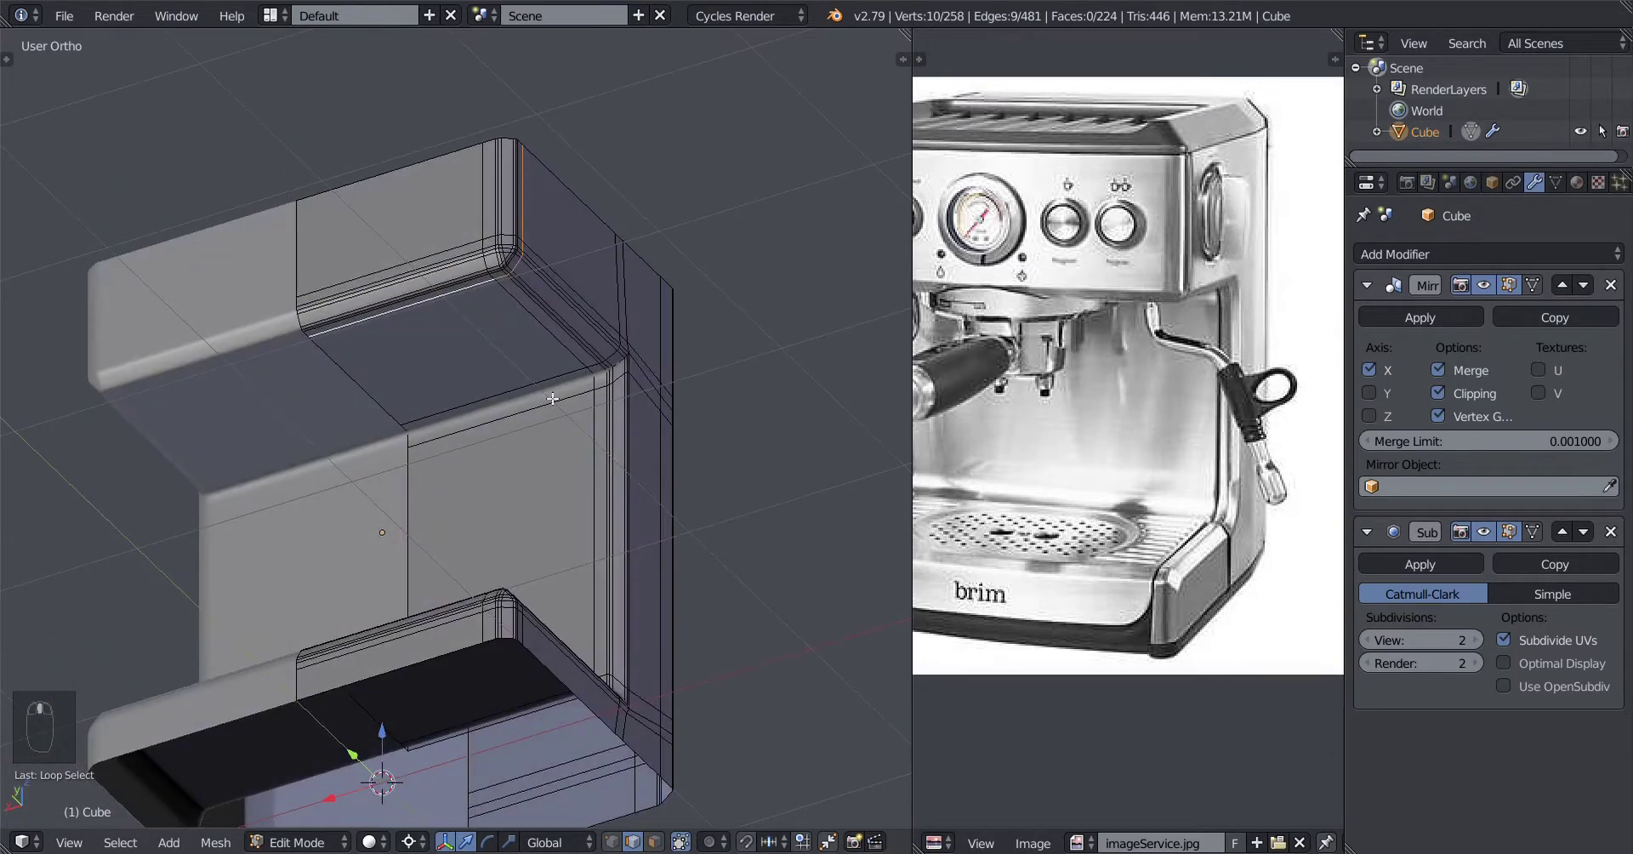
middle_drag(486, 480, 467, 537)
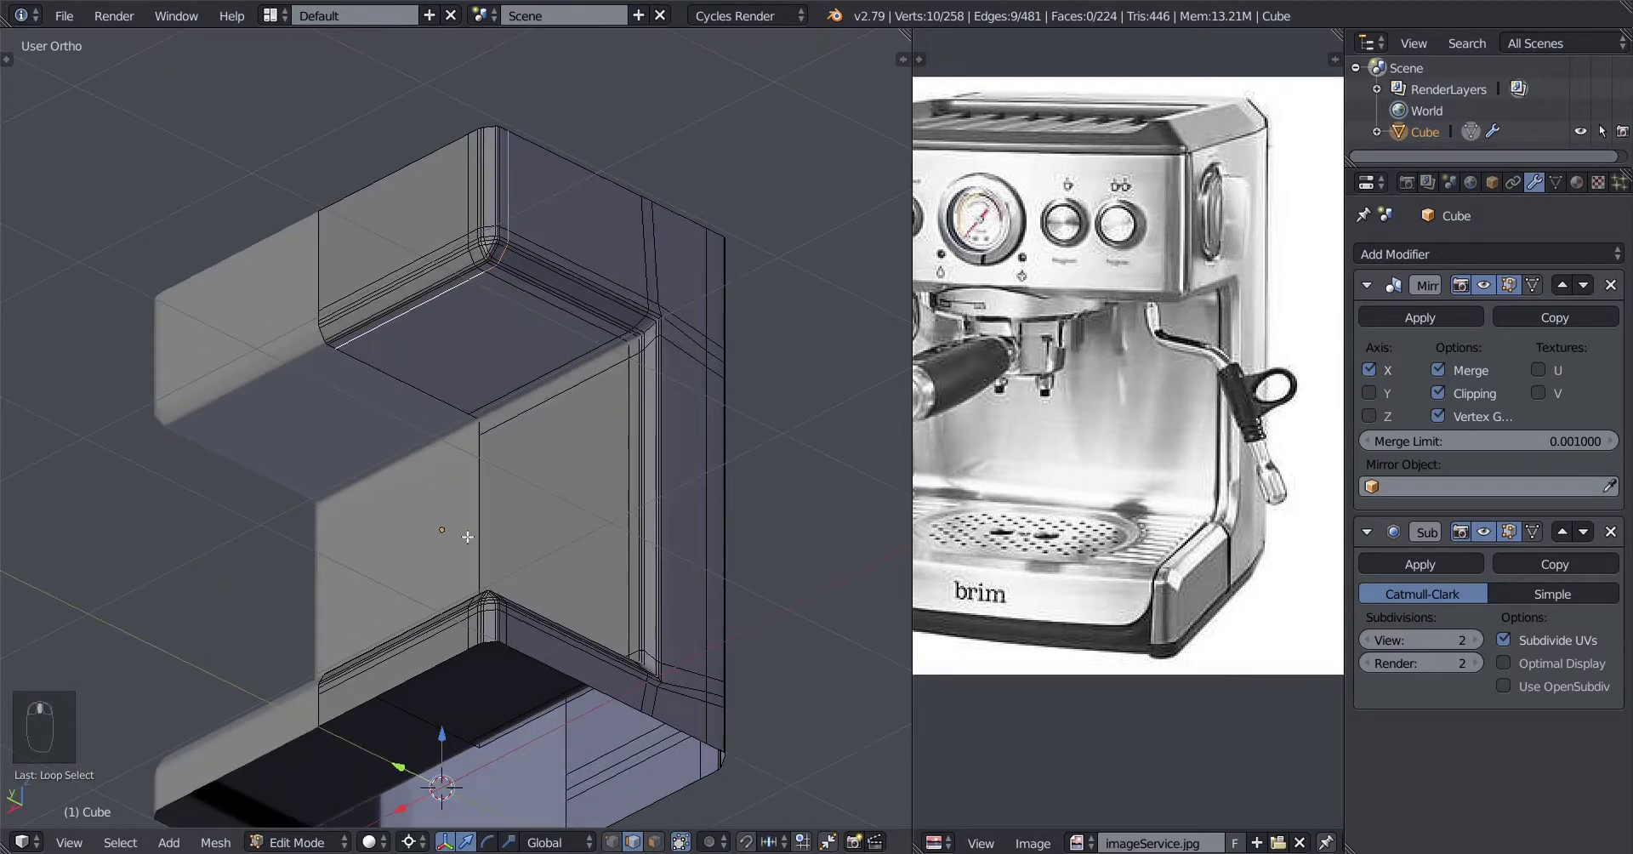
Step: Switch to vertex selection and select the single vertex at the base's lower front on the mirror centerline
click(624, 843)
middle_drag(534, 597, 492, 564)
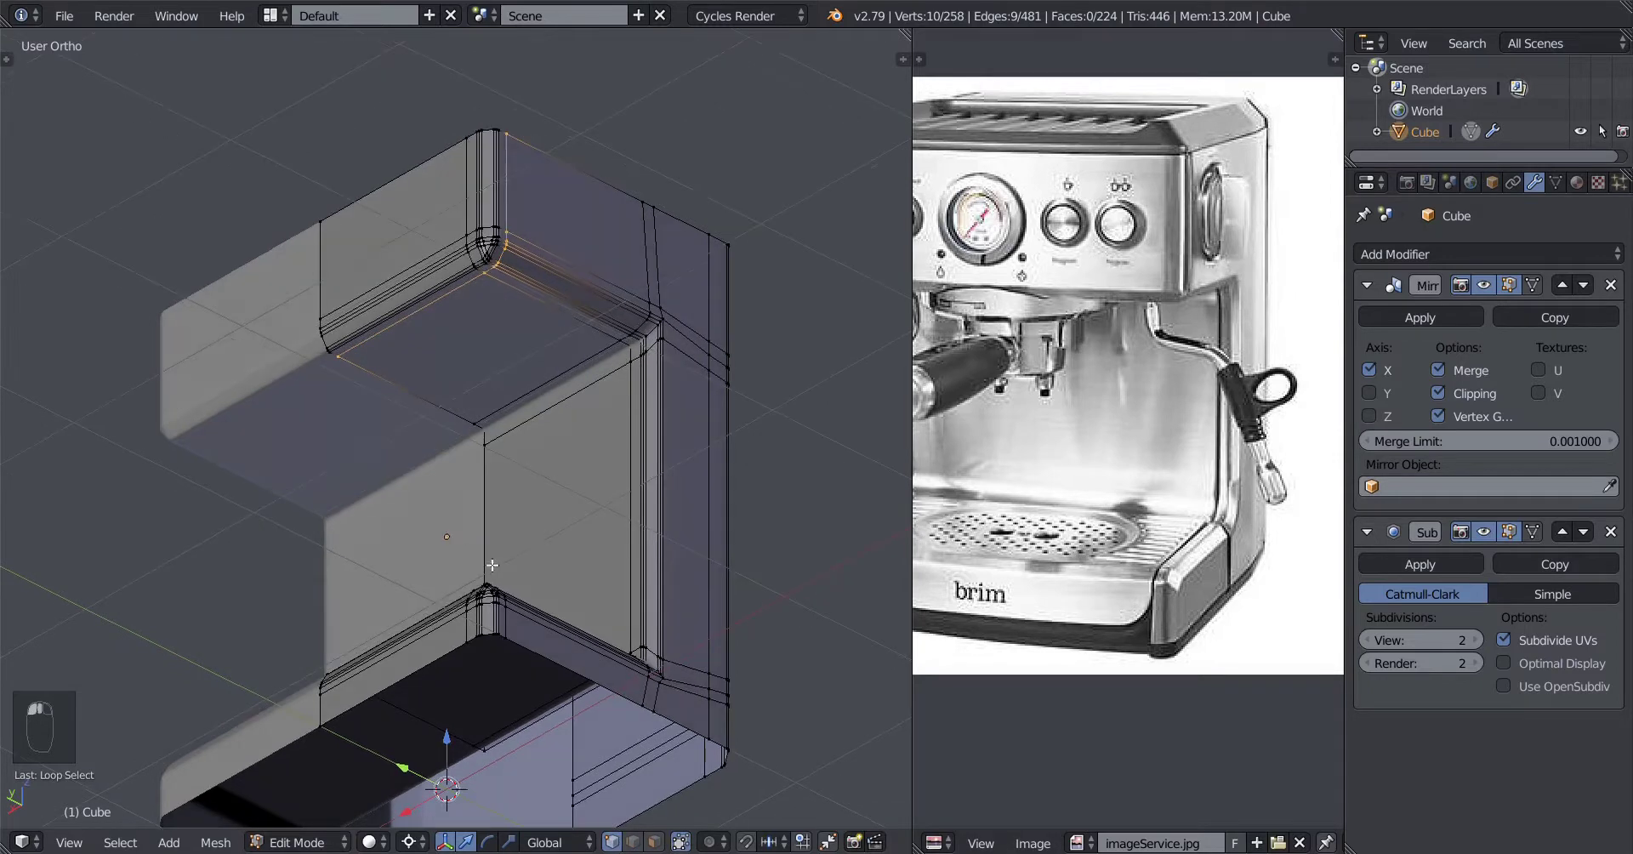
scroll(411, 498, up, 3)
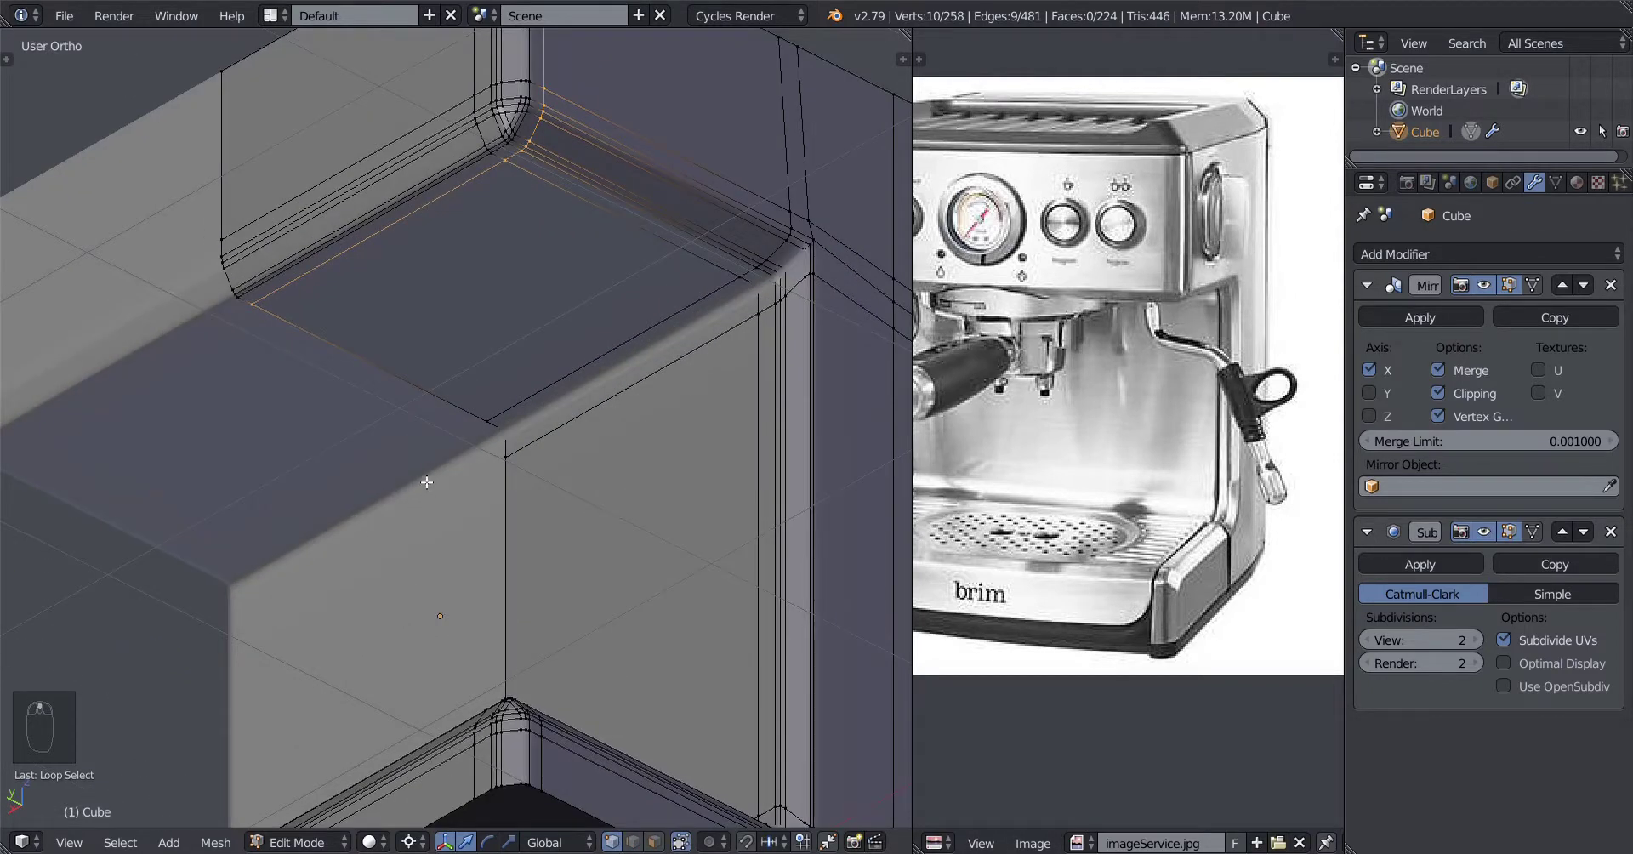
middle_drag(427, 481, 489, 660)
right_click(445, 365)
Step: Examine the base's upper side, its open underside and the whole body from different angles
scroll(458, 489, down, 2)
scroll(426, 646, up, 3)
shift+middle_drag(273, 656, 368, 552)
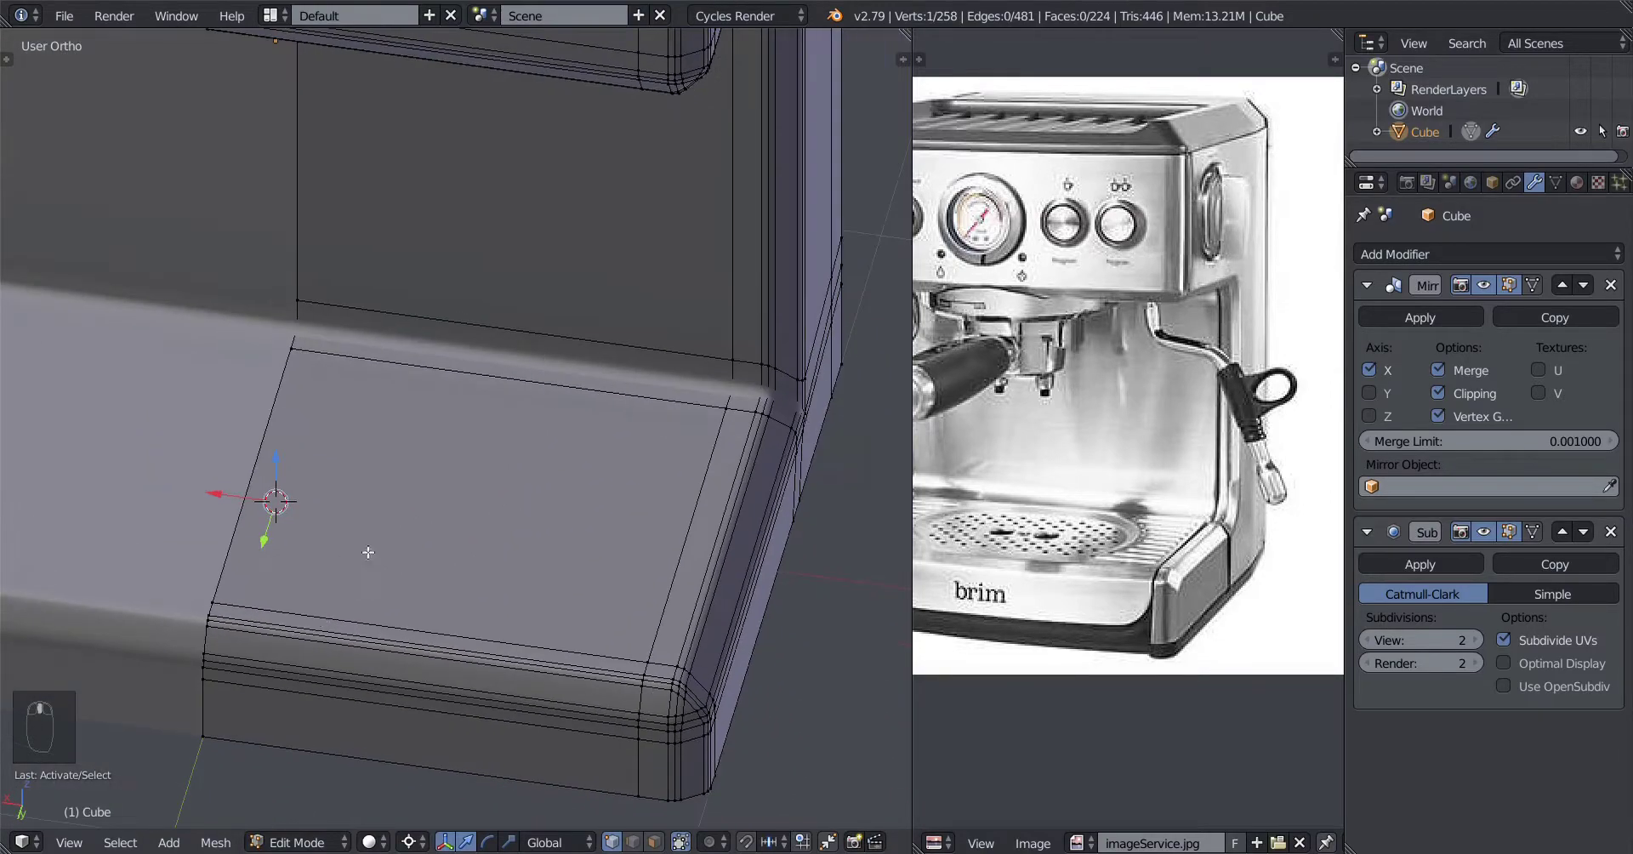
scroll(206, 750, down, 3)
middle_drag(296, 682, 281, 545)
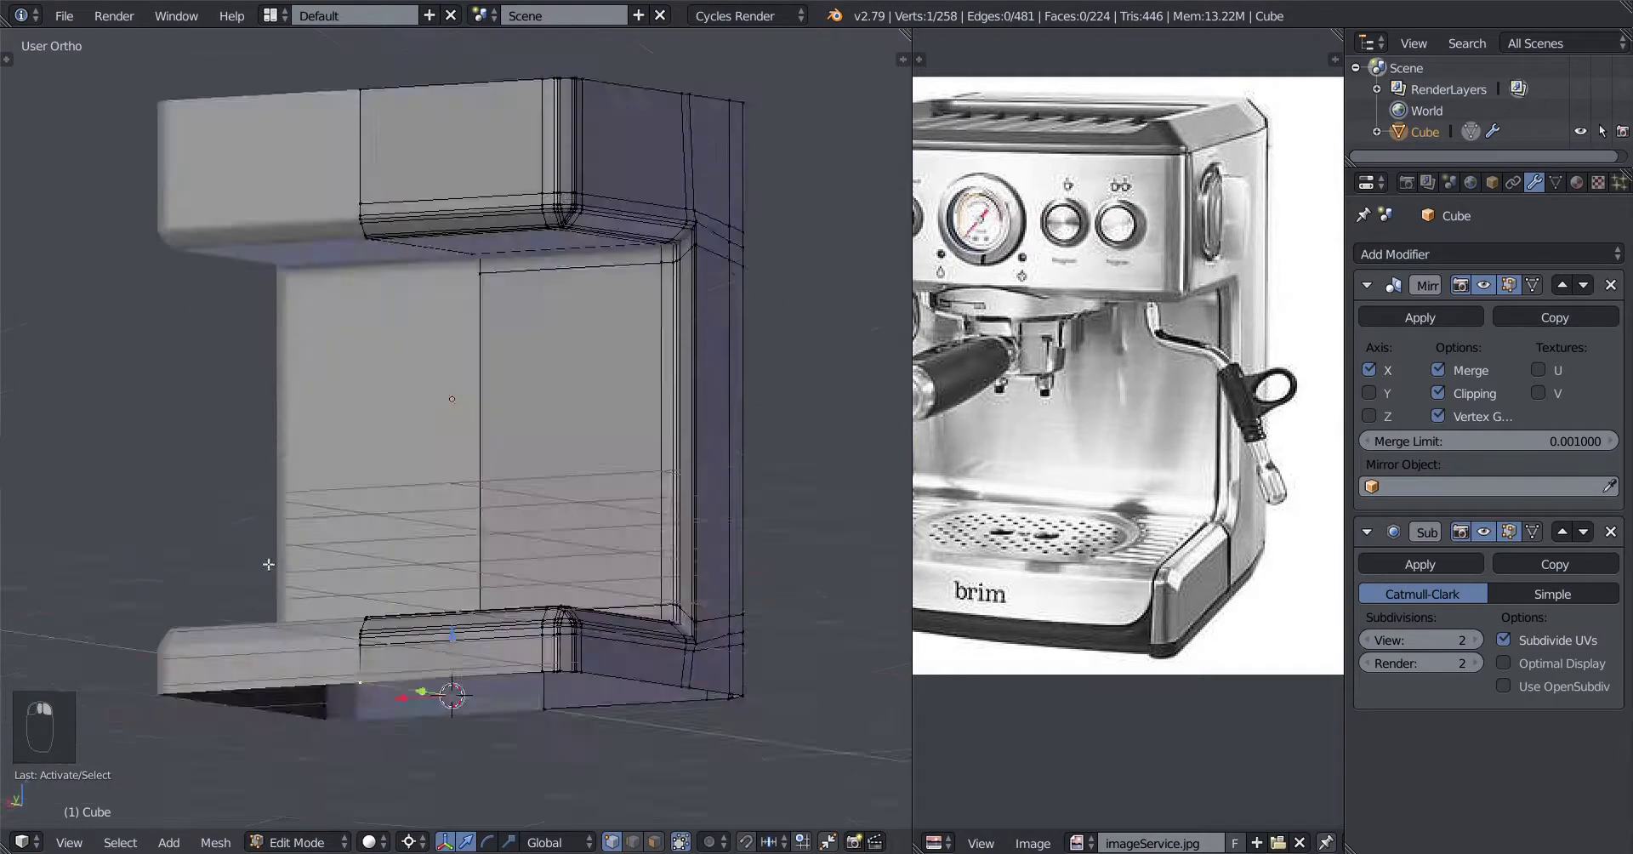
scroll(282, 520, up, 3)
scroll(426, 505, down, 3)
scroll(451, 520, up, 2)
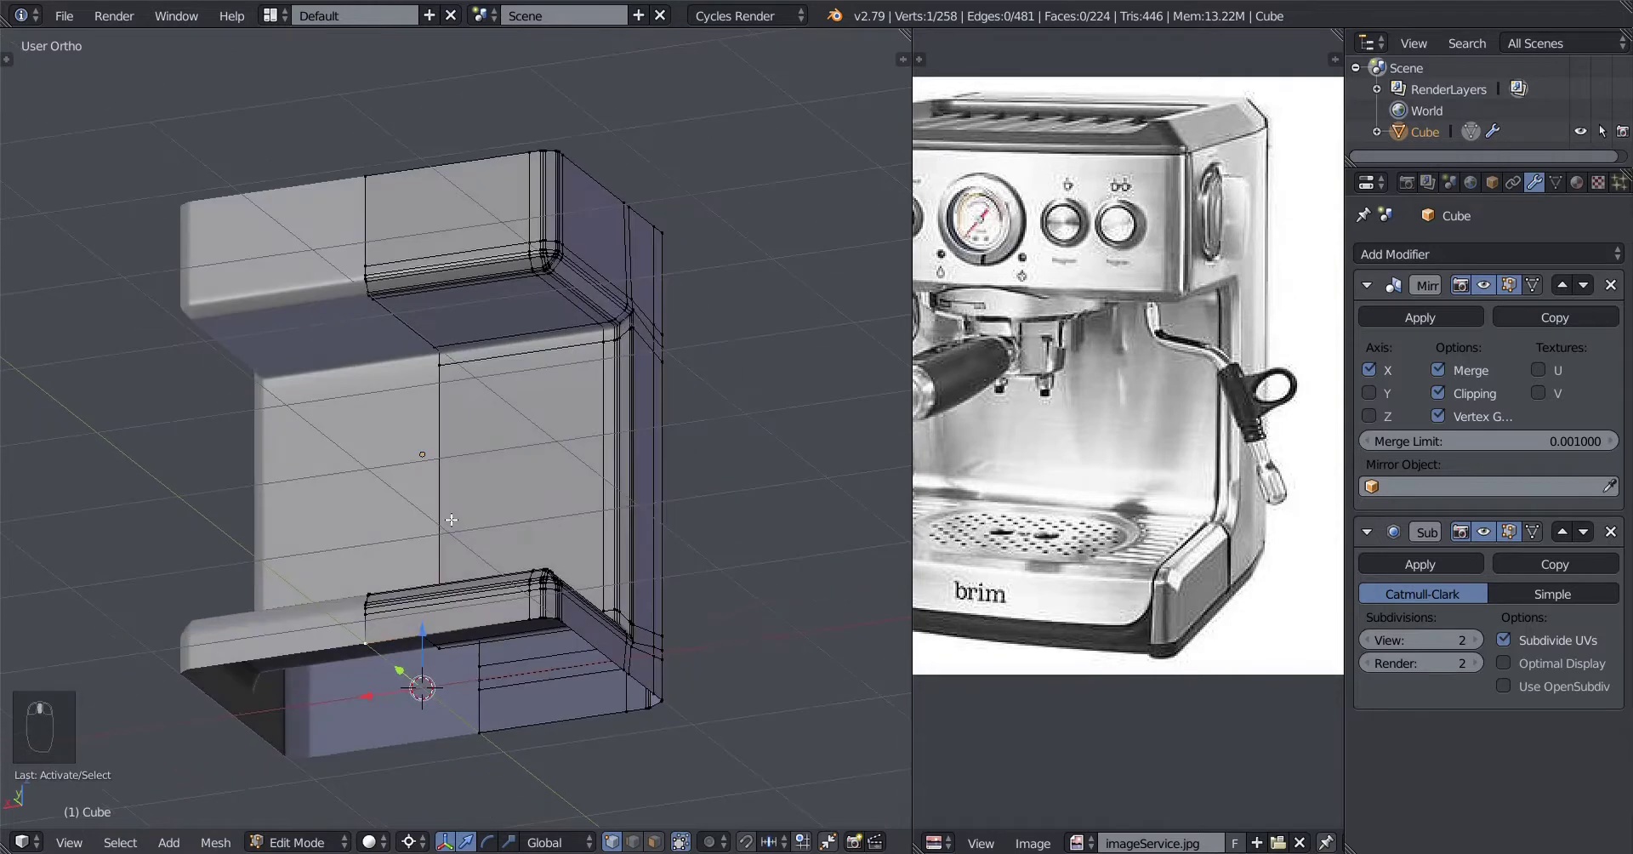
middle_drag(451, 520, 392, 538)
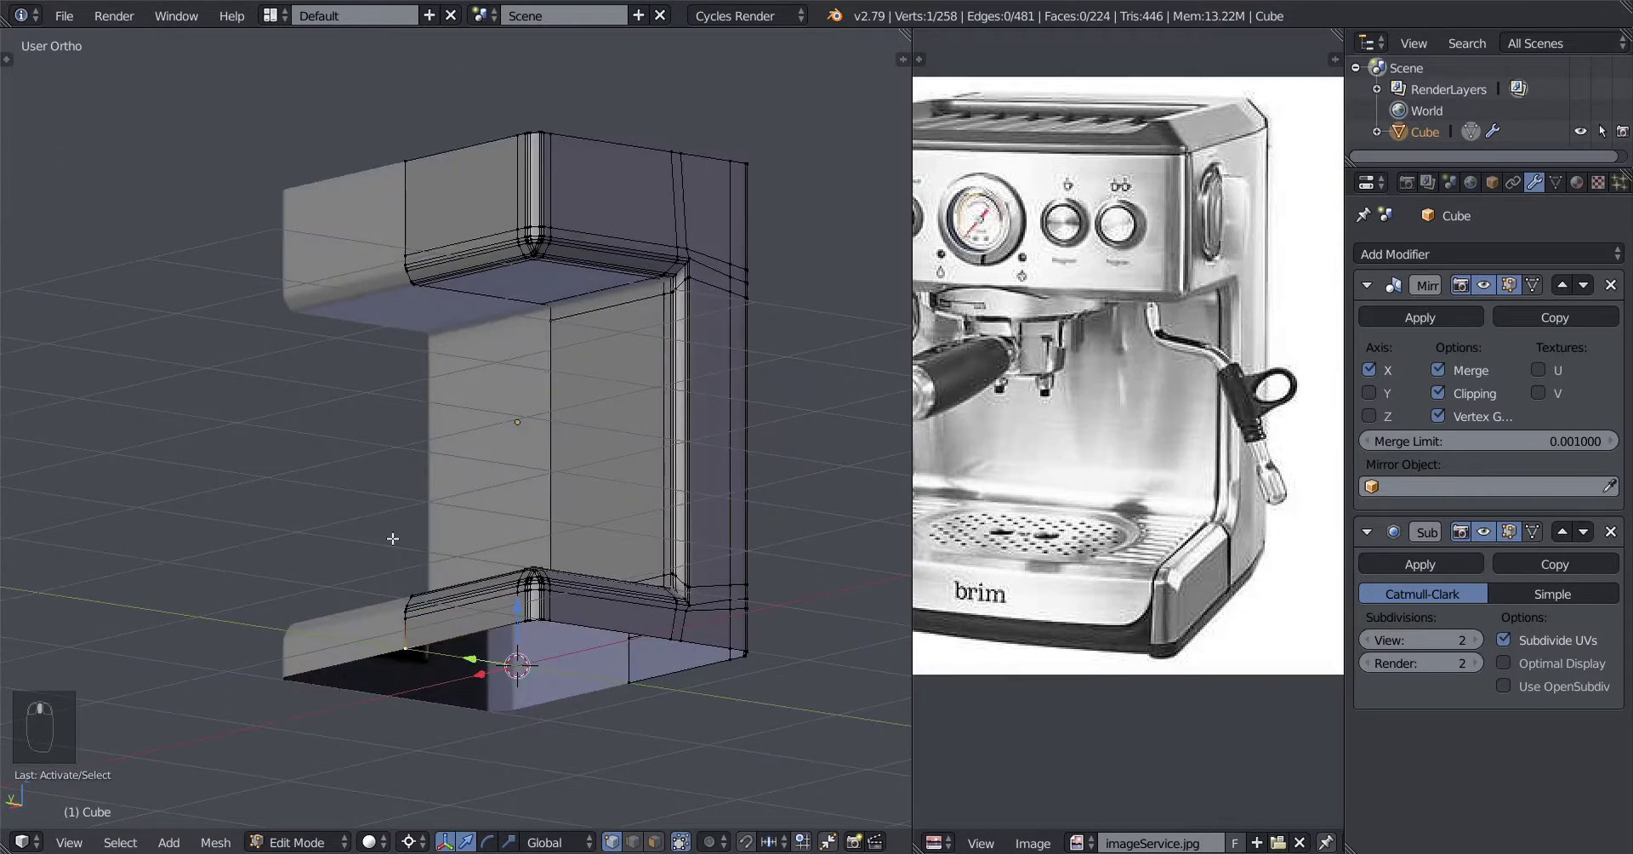
key(KP_1)
key(z)
mouse_move(659, 290)
ctrl+mouse_down()
mouse_move(601, 259)
mouse_move(678, 748)
ctrl+mouse_up()
mouse_move(678, 747)
middle_down()
mouse_move(807, 669)
mouse_move(602, 621)
middle_up()
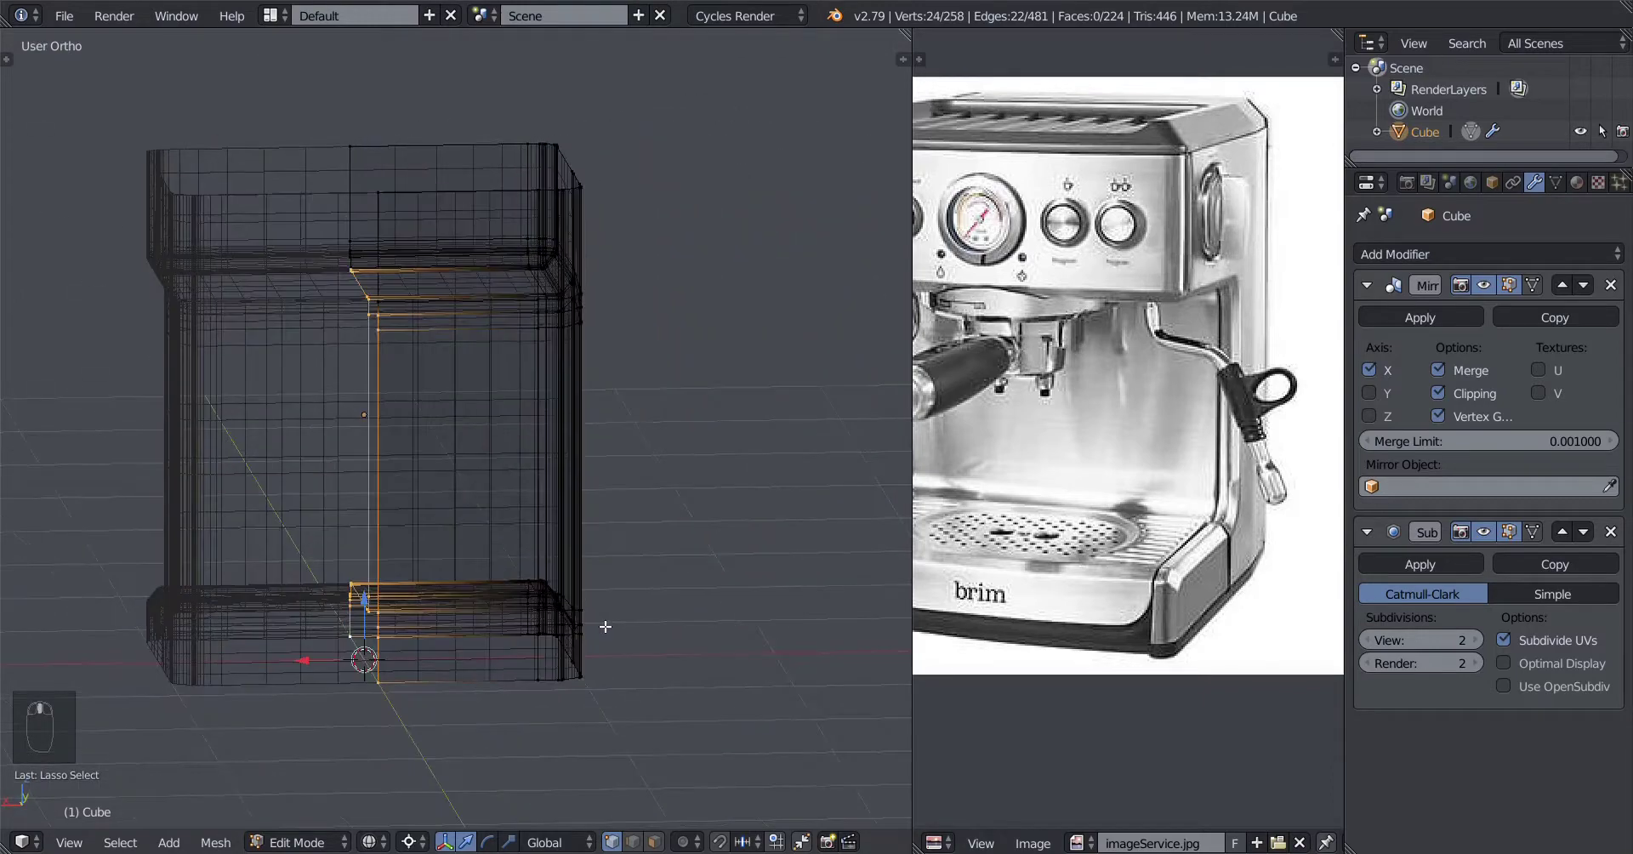
scroll(601, 620, up, 8)
key(a)
key(z)
Step: Delete the centerline vertices along the shortest path from the recess's upper back corner down to the base's lower front
middle_drag(506, 643, 373, 575)
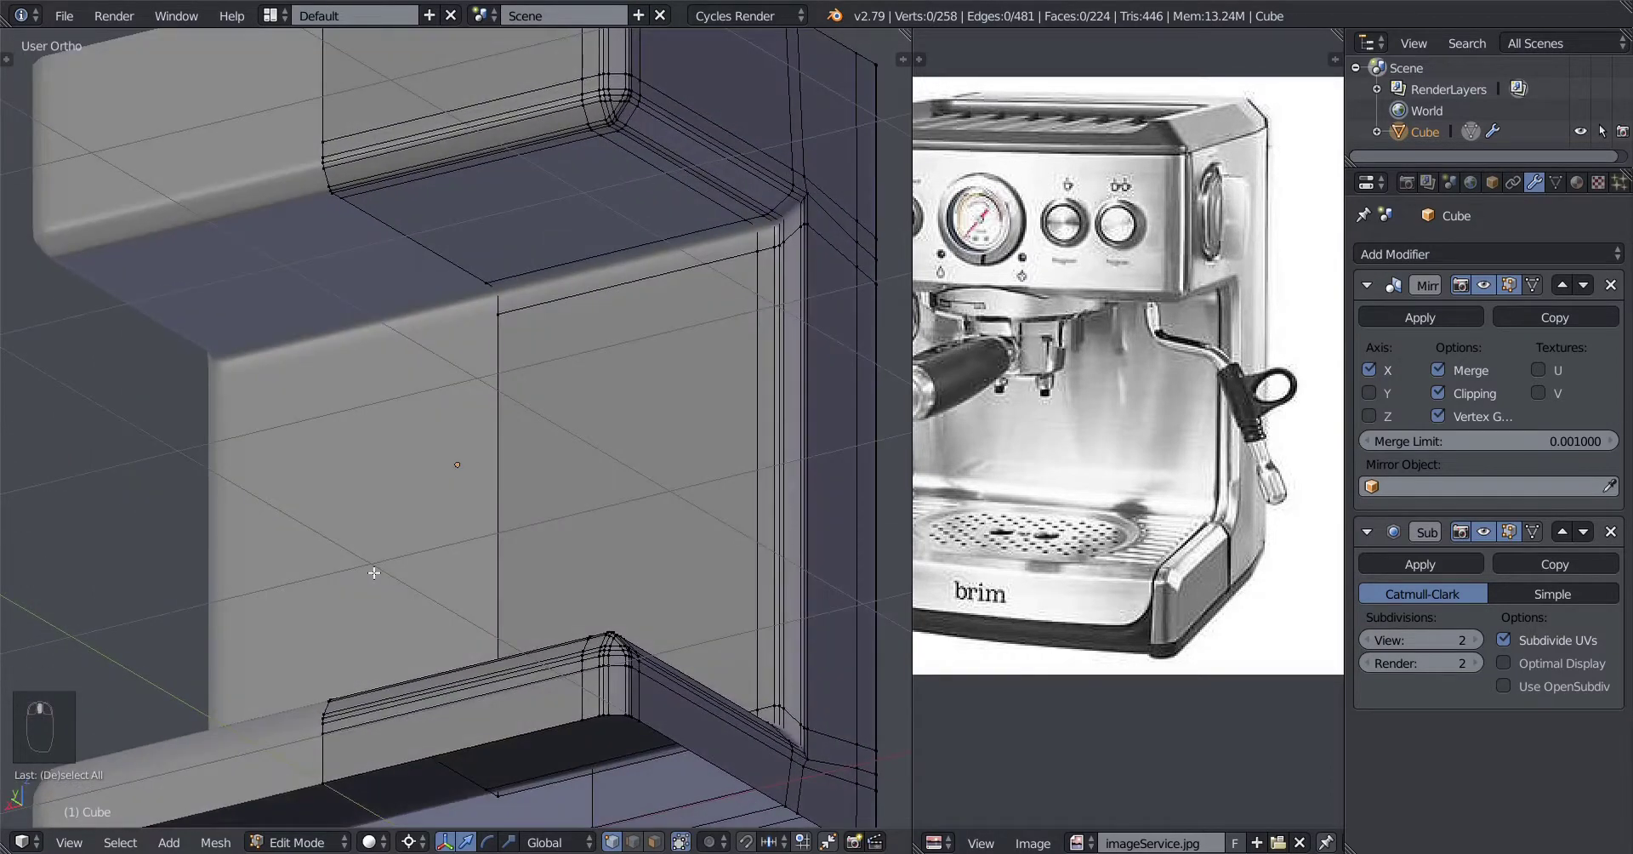
right_click(488, 289)
middle_drag(473, 354, 506, 506)
shift+middle_drag(408, 575, 467, 383)
scroll(375, 498, up, 2)
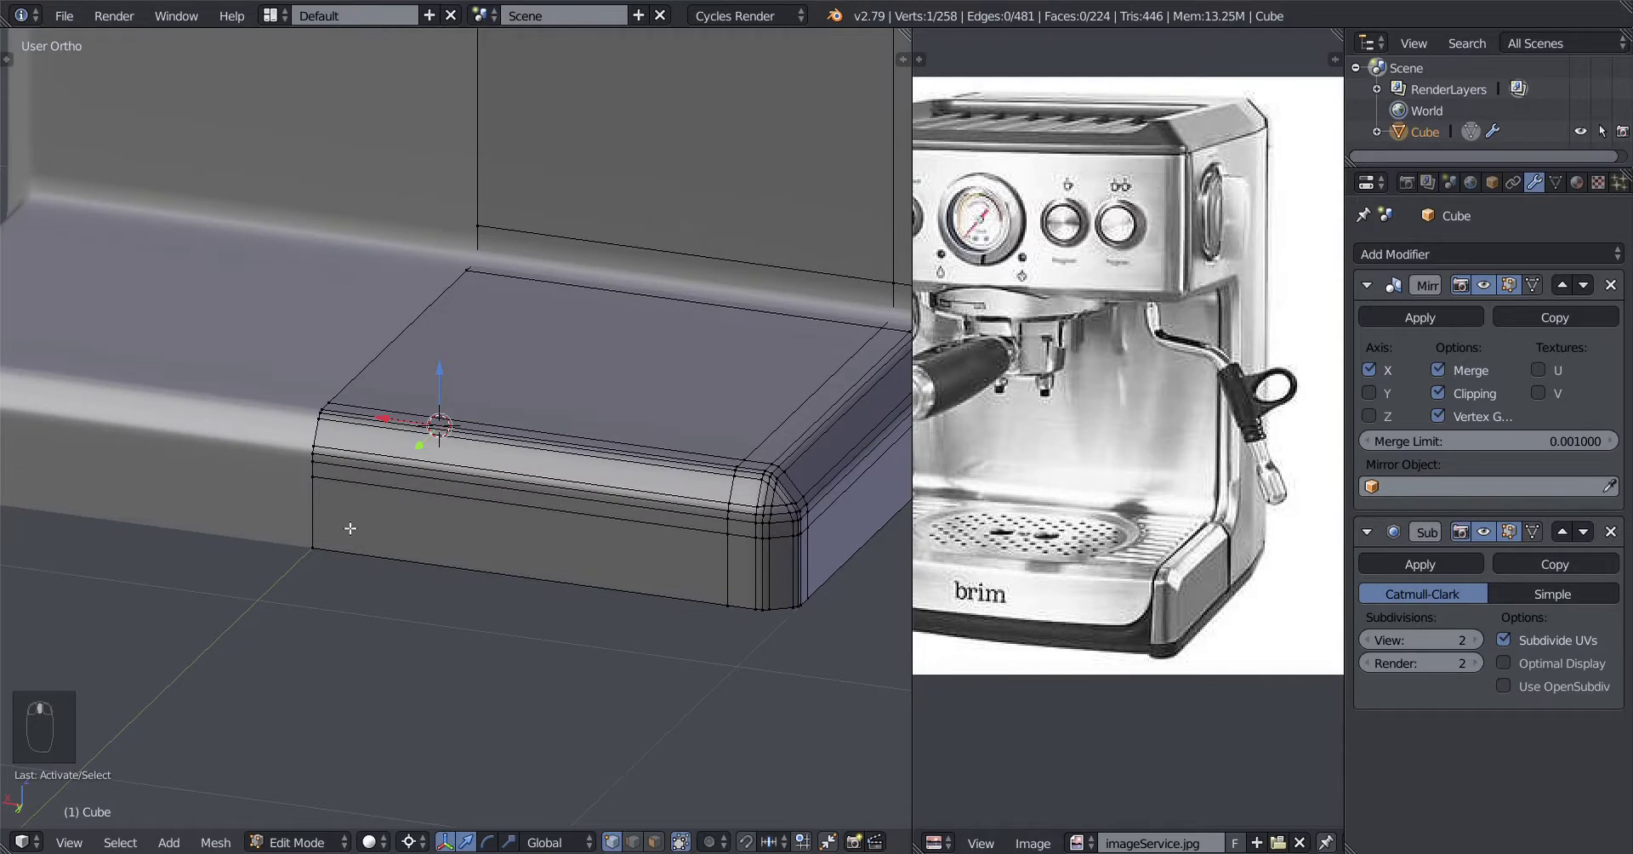
middle_drag(350, 528, 428, 642)
scroll(334, 674, up, 2)
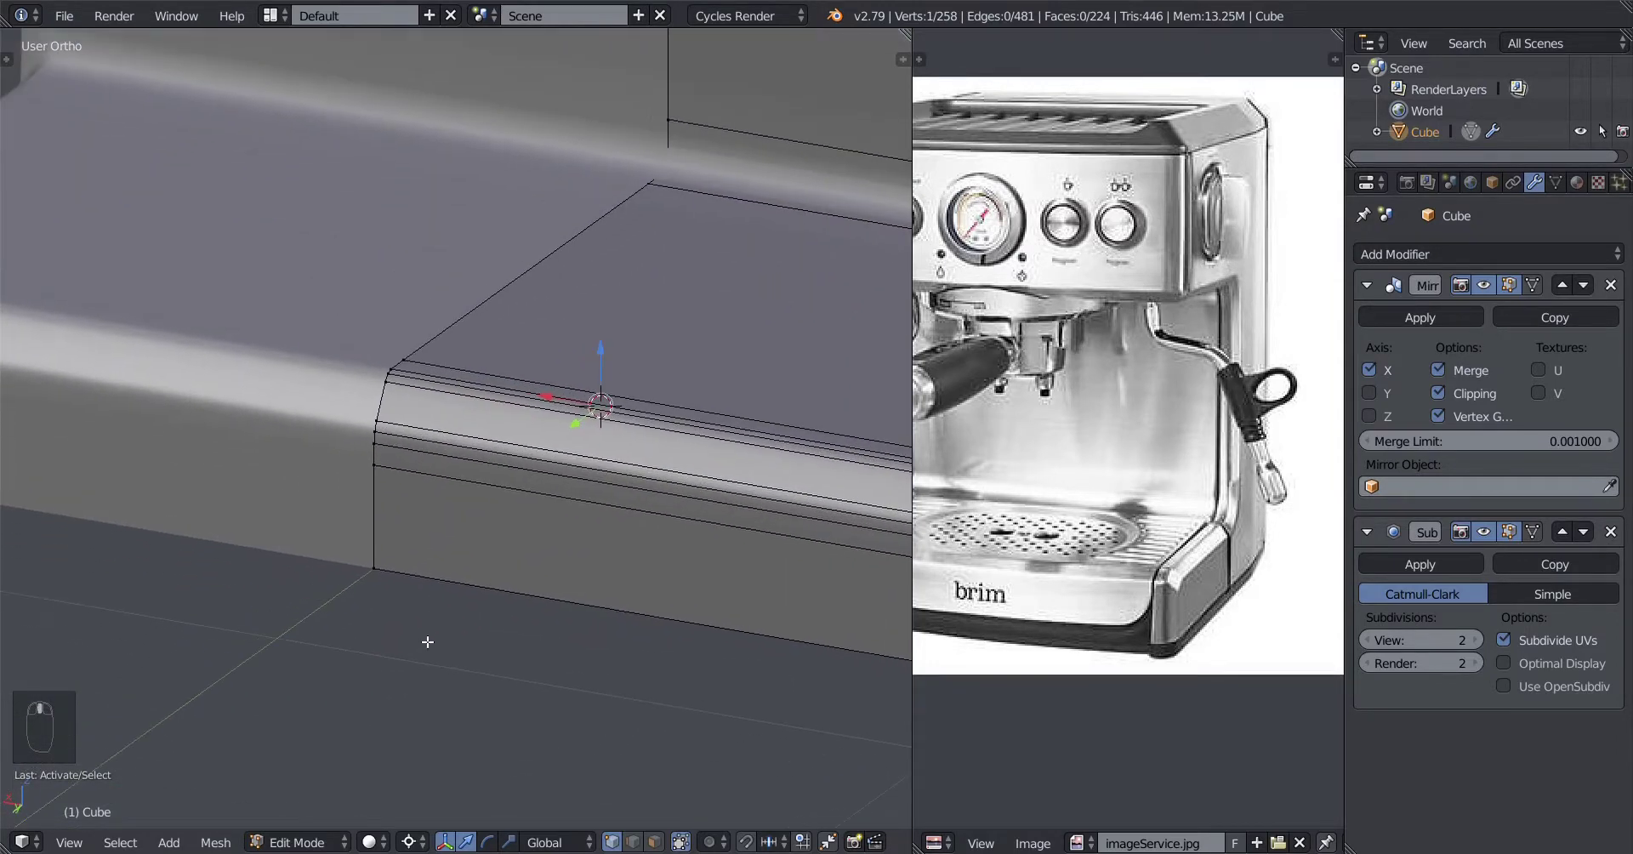
ctrl+click(376, 575)
scroll(474, 609, down, 5)
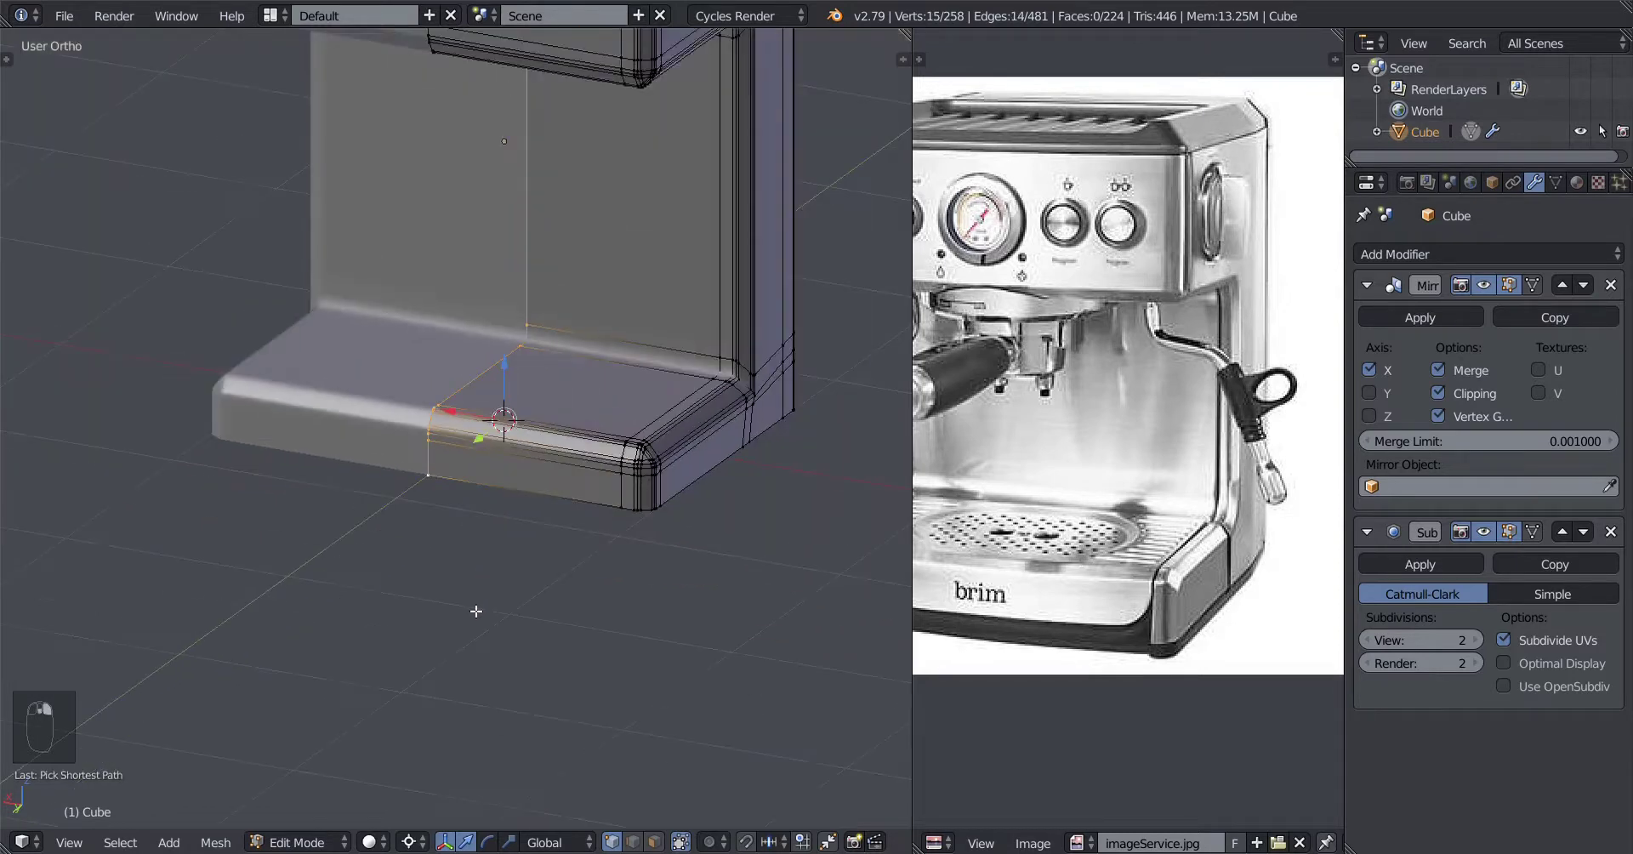
middle_drag(474, 609, 551, 412)
mouse_move(502, 624)
middle_down()
mouse_move(539, 657)
mouse_move(476, 646)
mouse_move(463, 606)
mouse_move(539, 585)
mouse_move(519, 607)
middle_up()
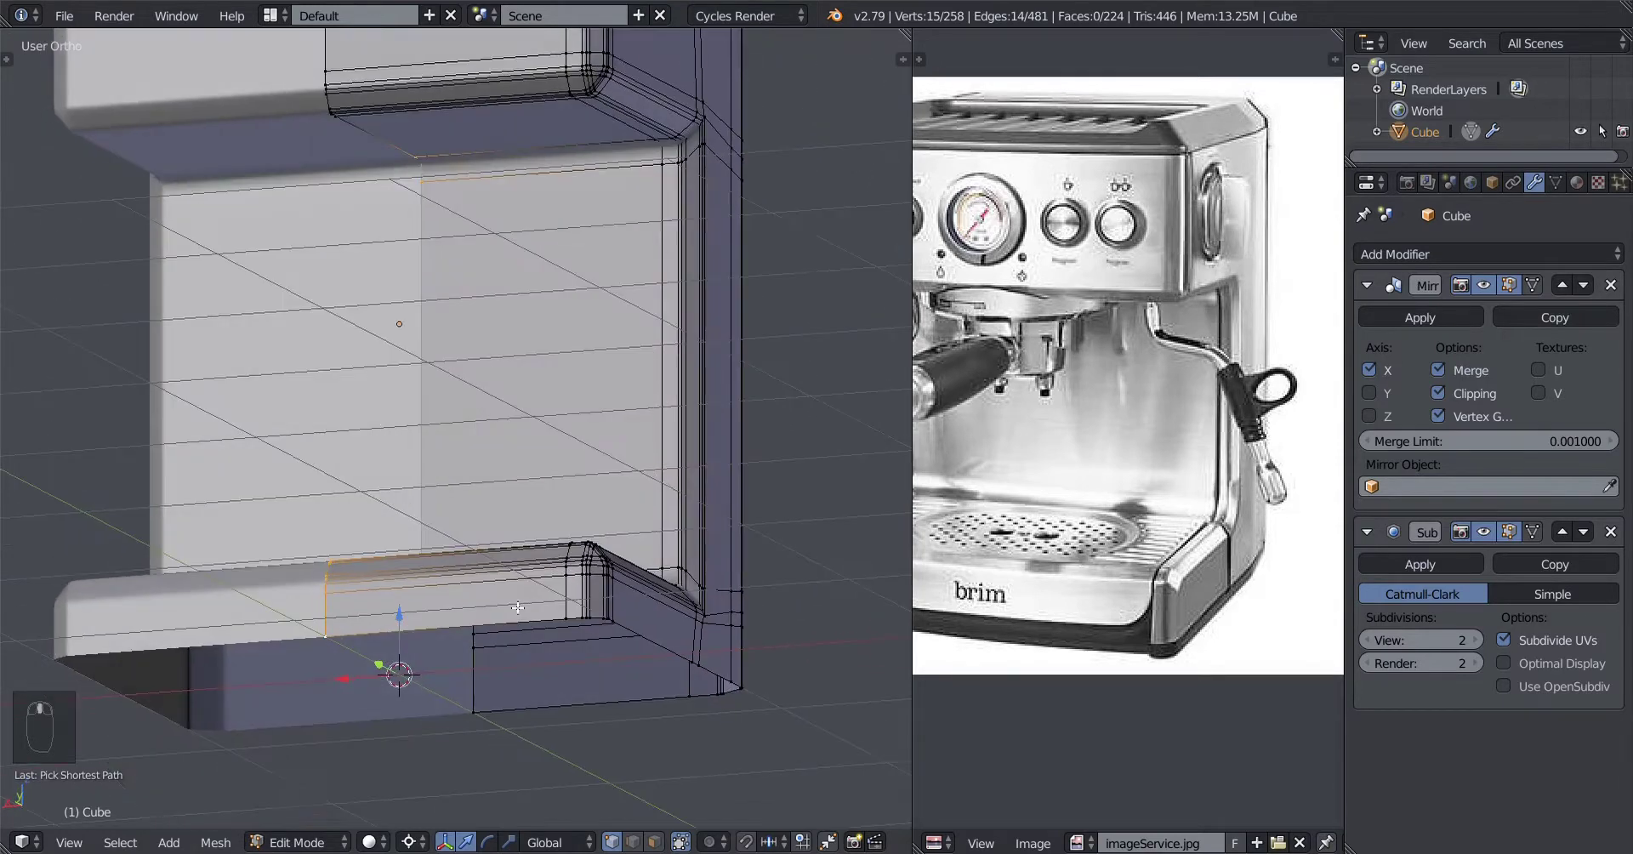
key(x)
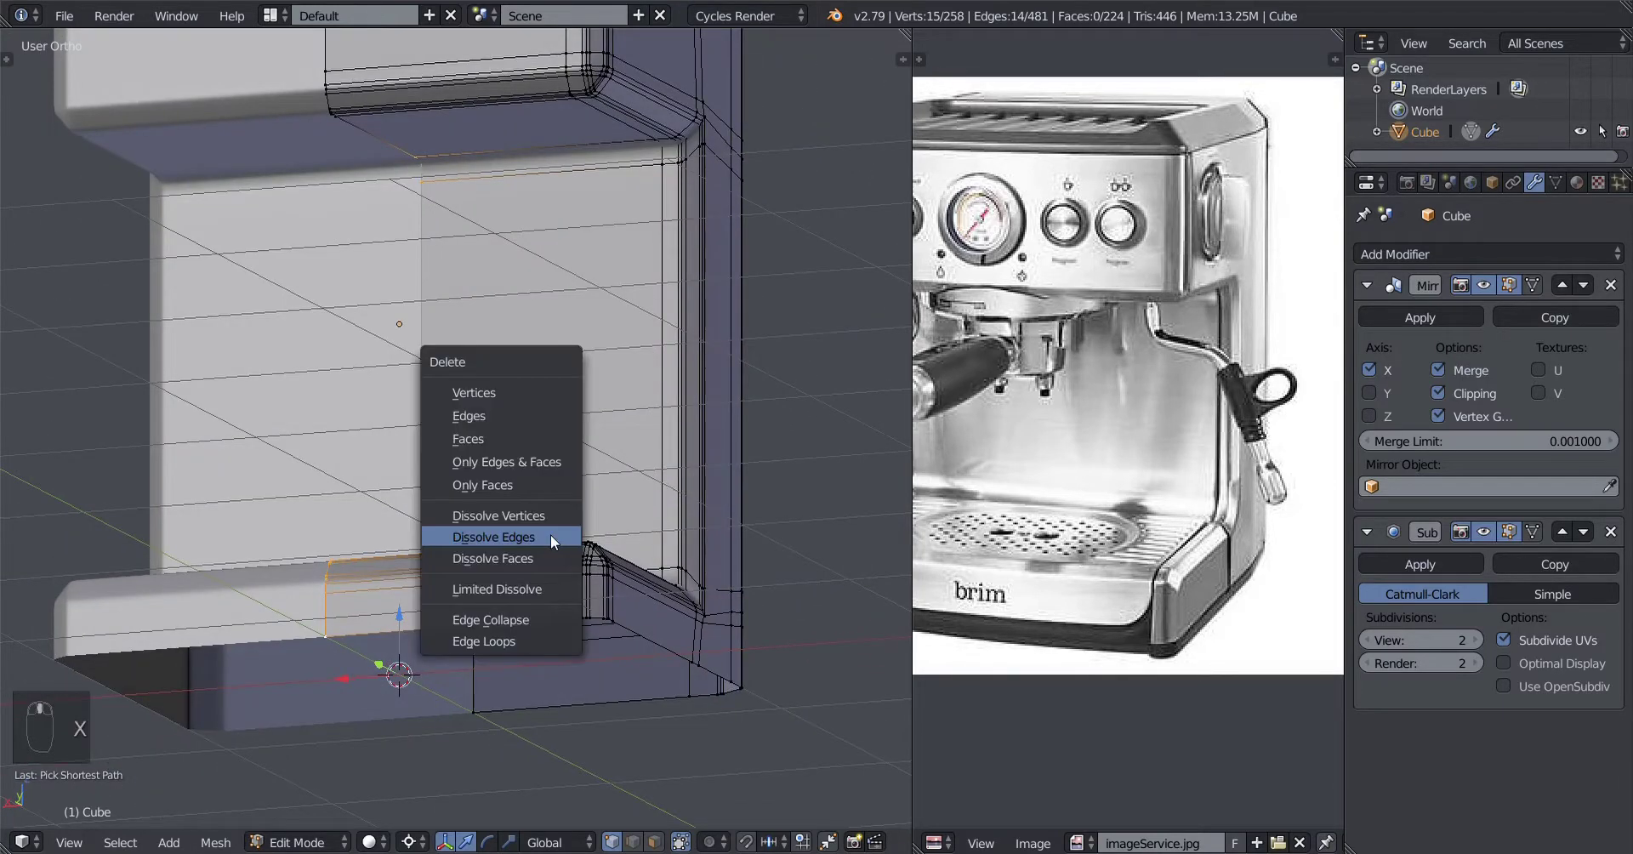
click(478, 389)
Step: Add an edge loop across the side of the top block, slid close to its front corner with even, flipped spacing
middle_drag(478, 389, 587, 504)
key(Tab)
scroll(459, 600, up, 3)
key(Tab)
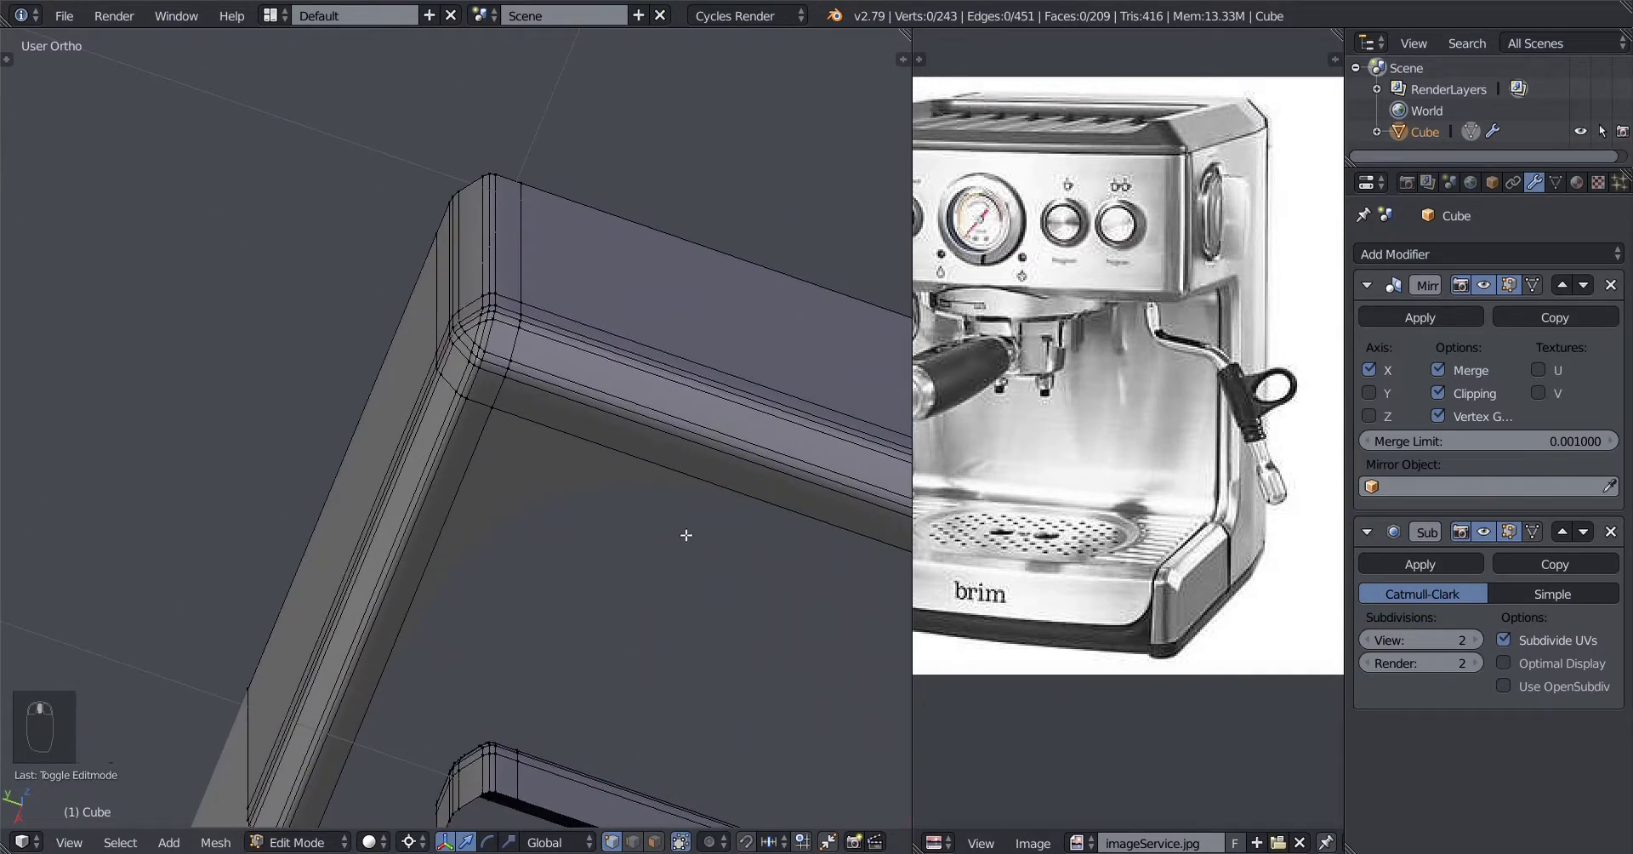
middle_drag(490, 578, 645, 474)
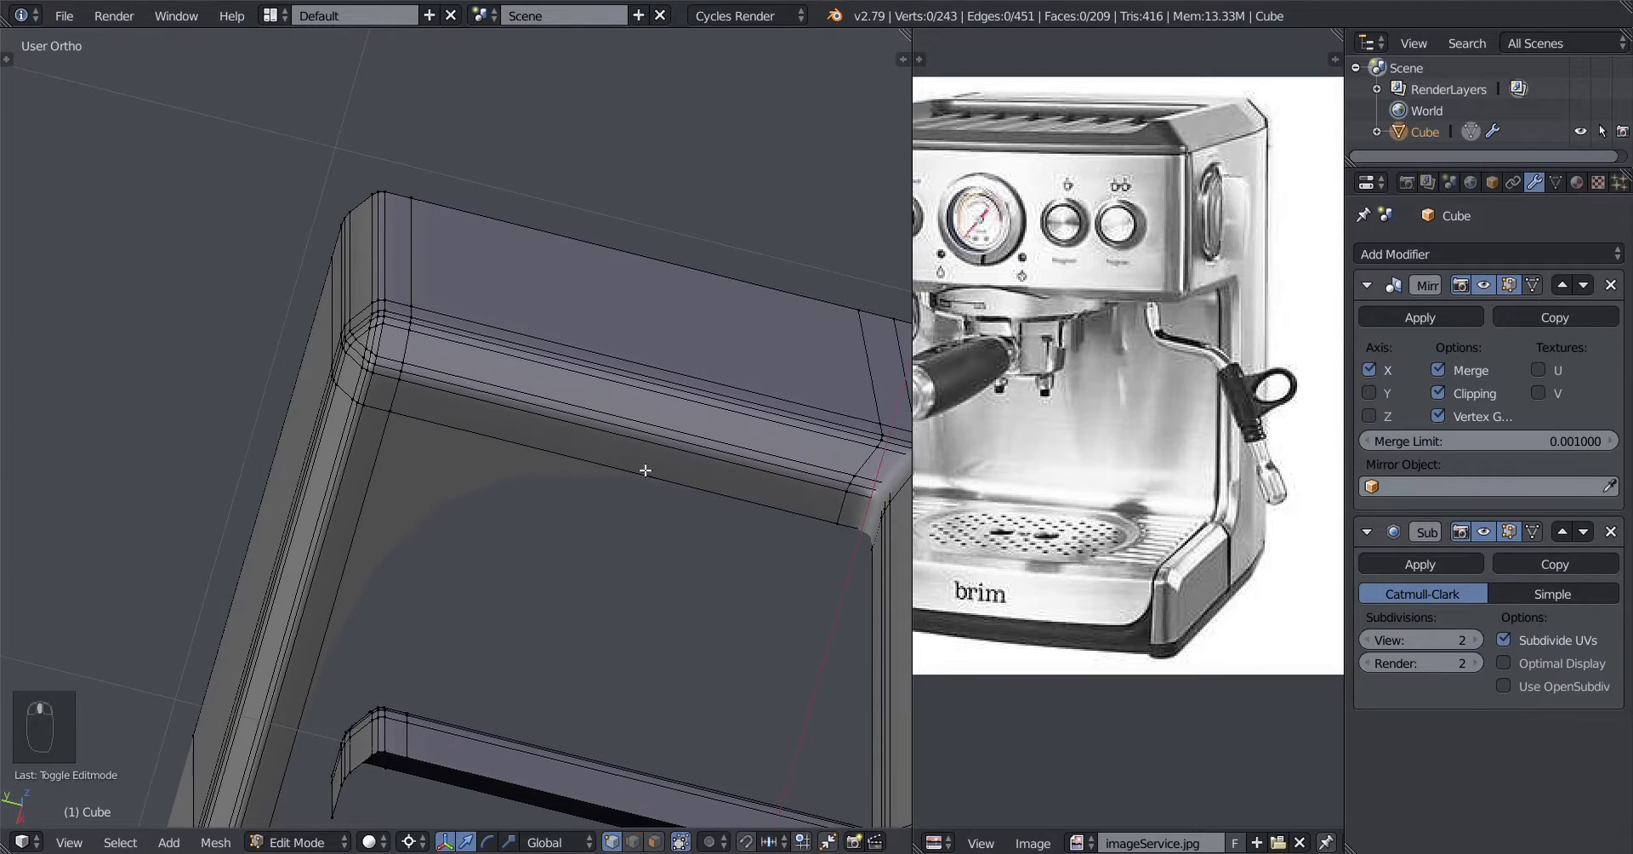
key(ctrl+r)
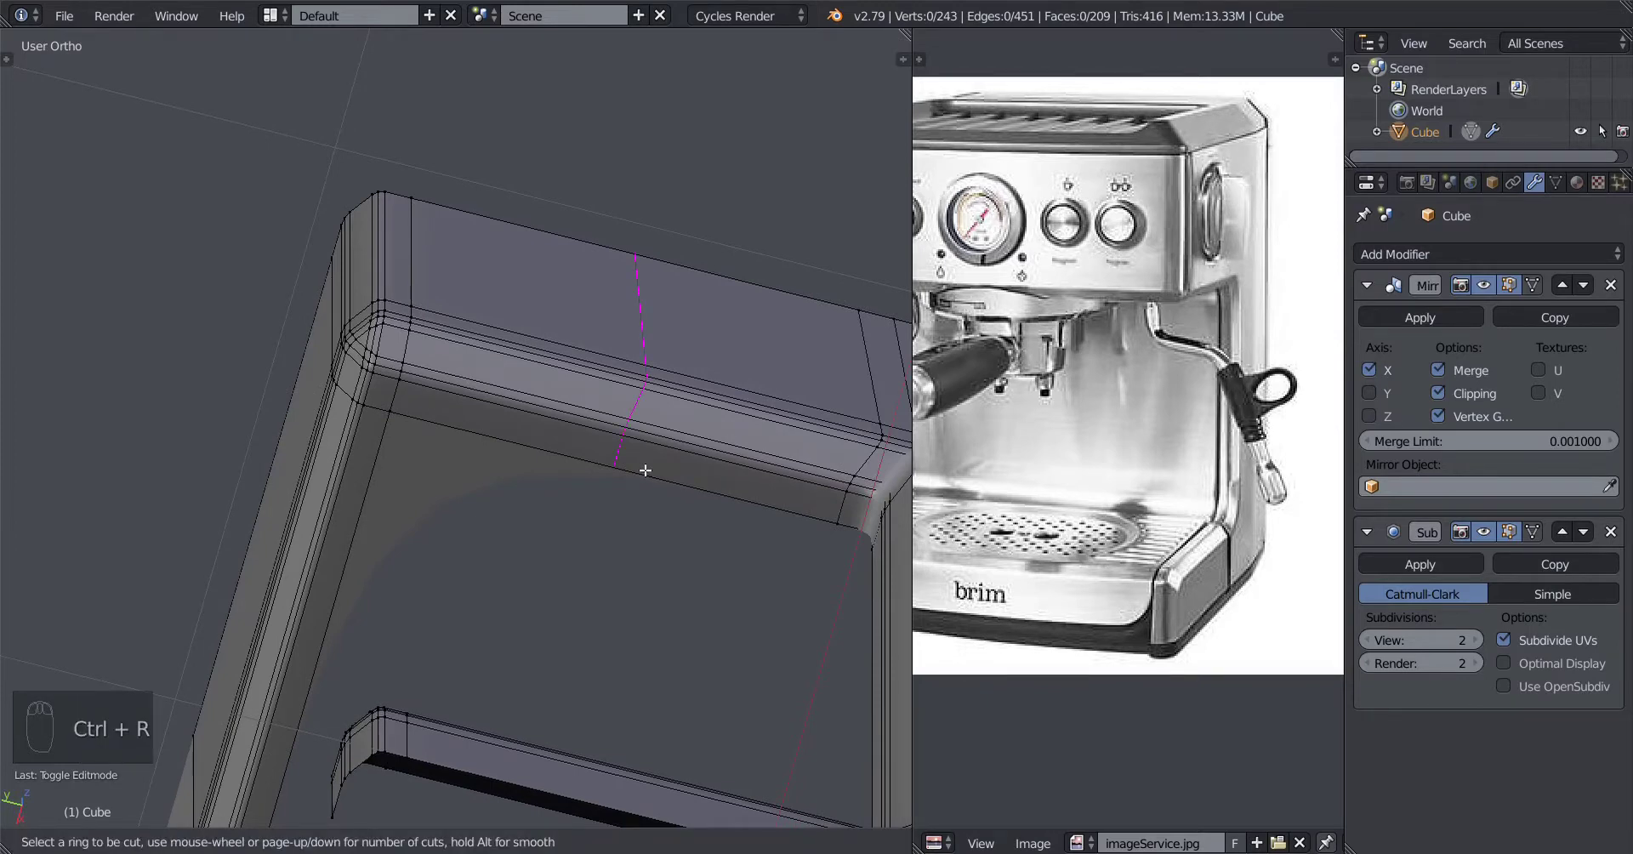
click(645, 470)
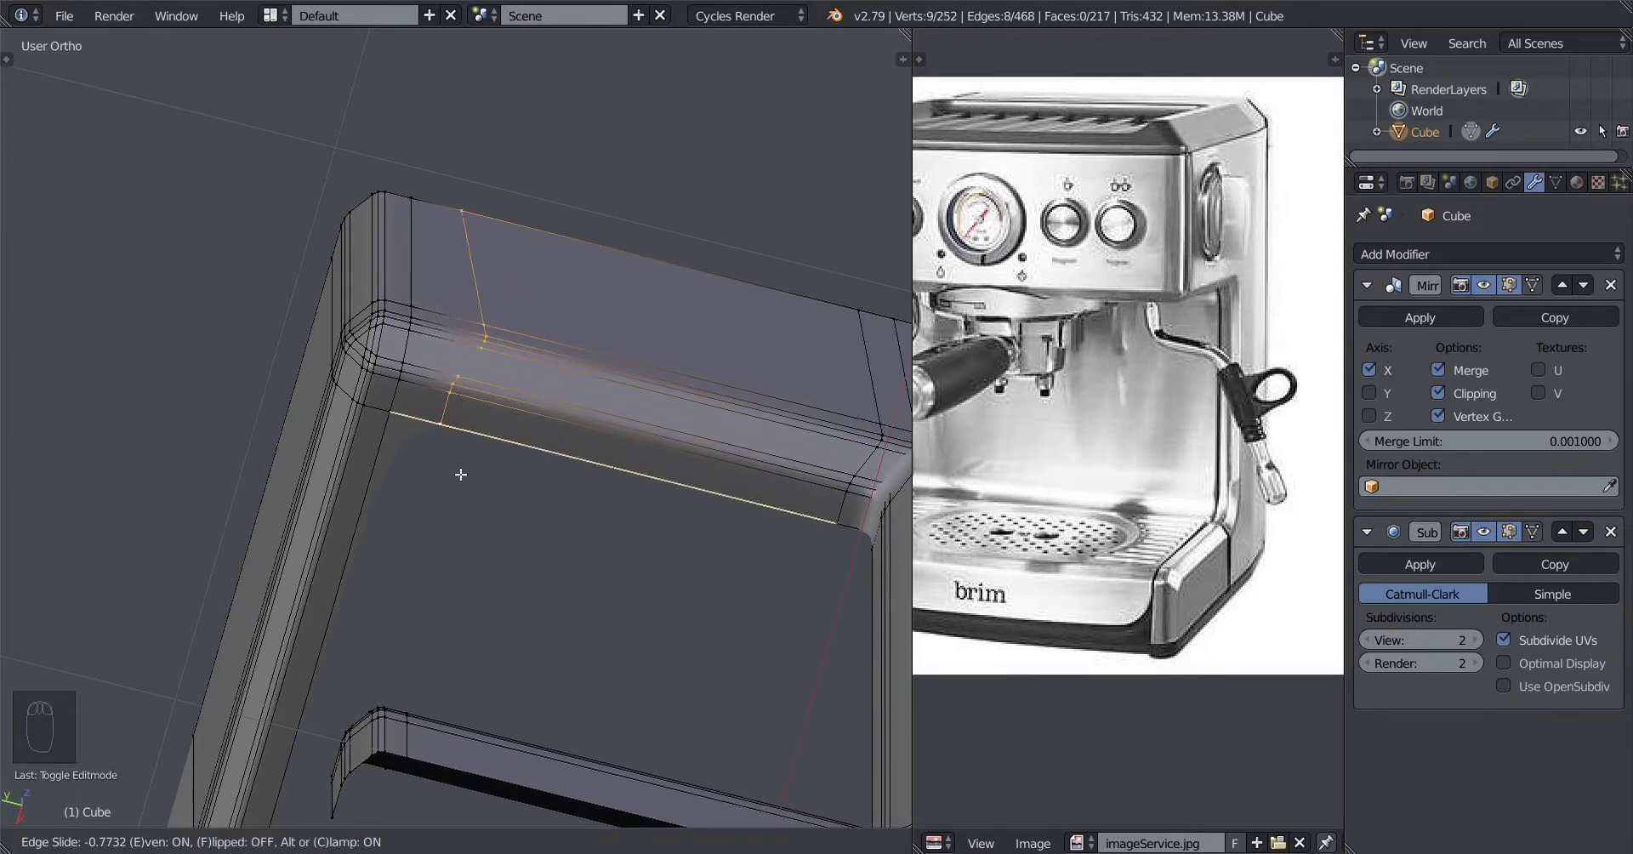
key(f)
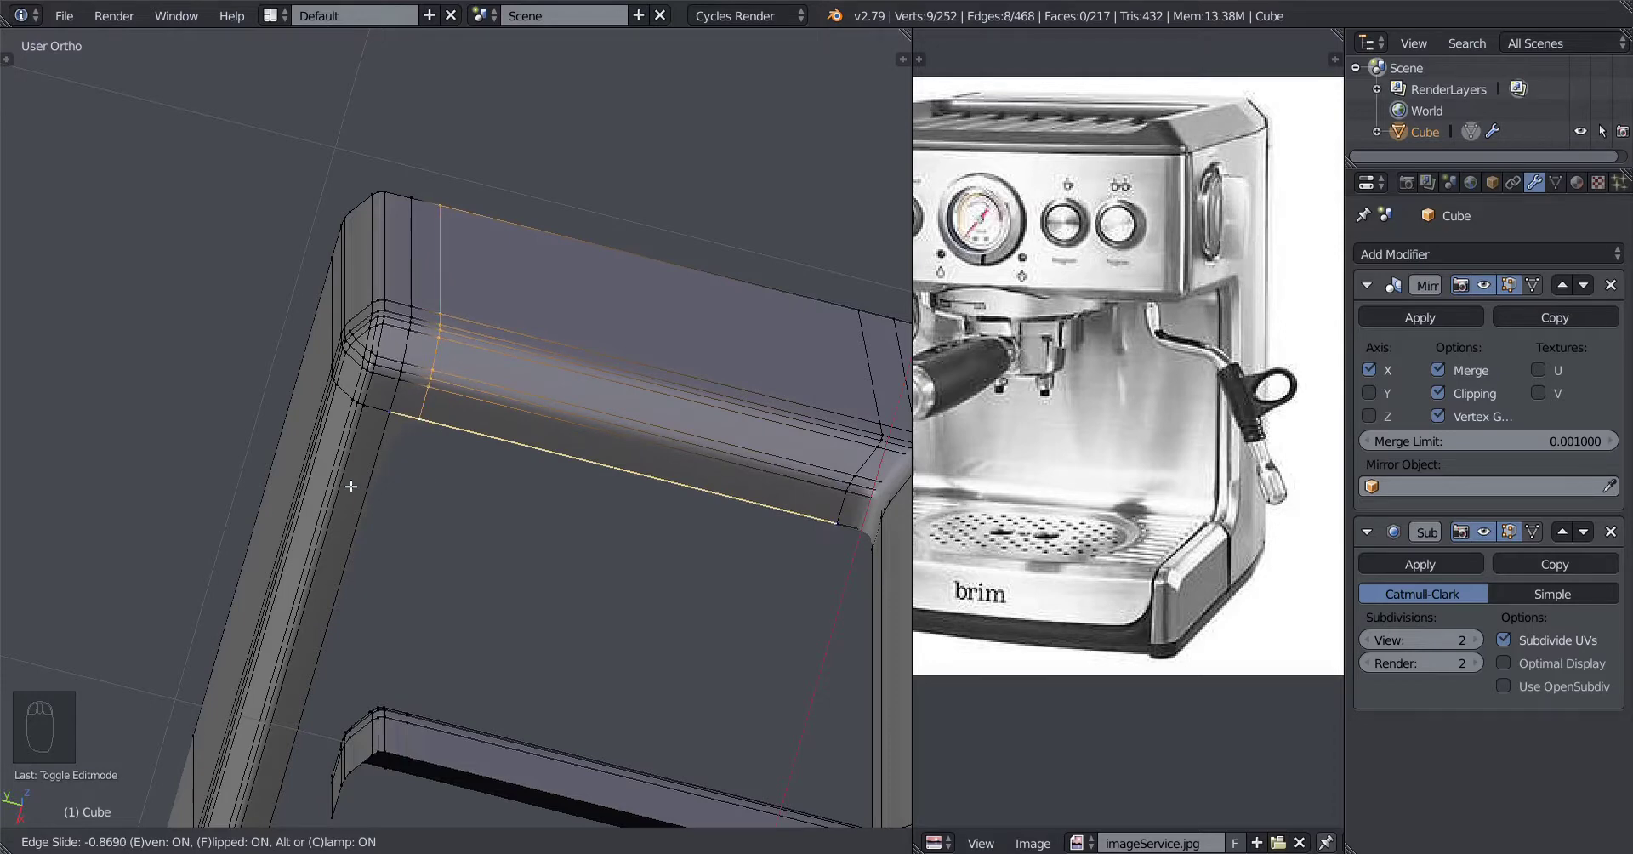
click(341, 498)
middle_drag(341, 497, 334, 440)
Step: Add an edge loop across the front of the top block, slid toward the corner with even, flipped spacing
key(ctrl+r)
click(194, 241)
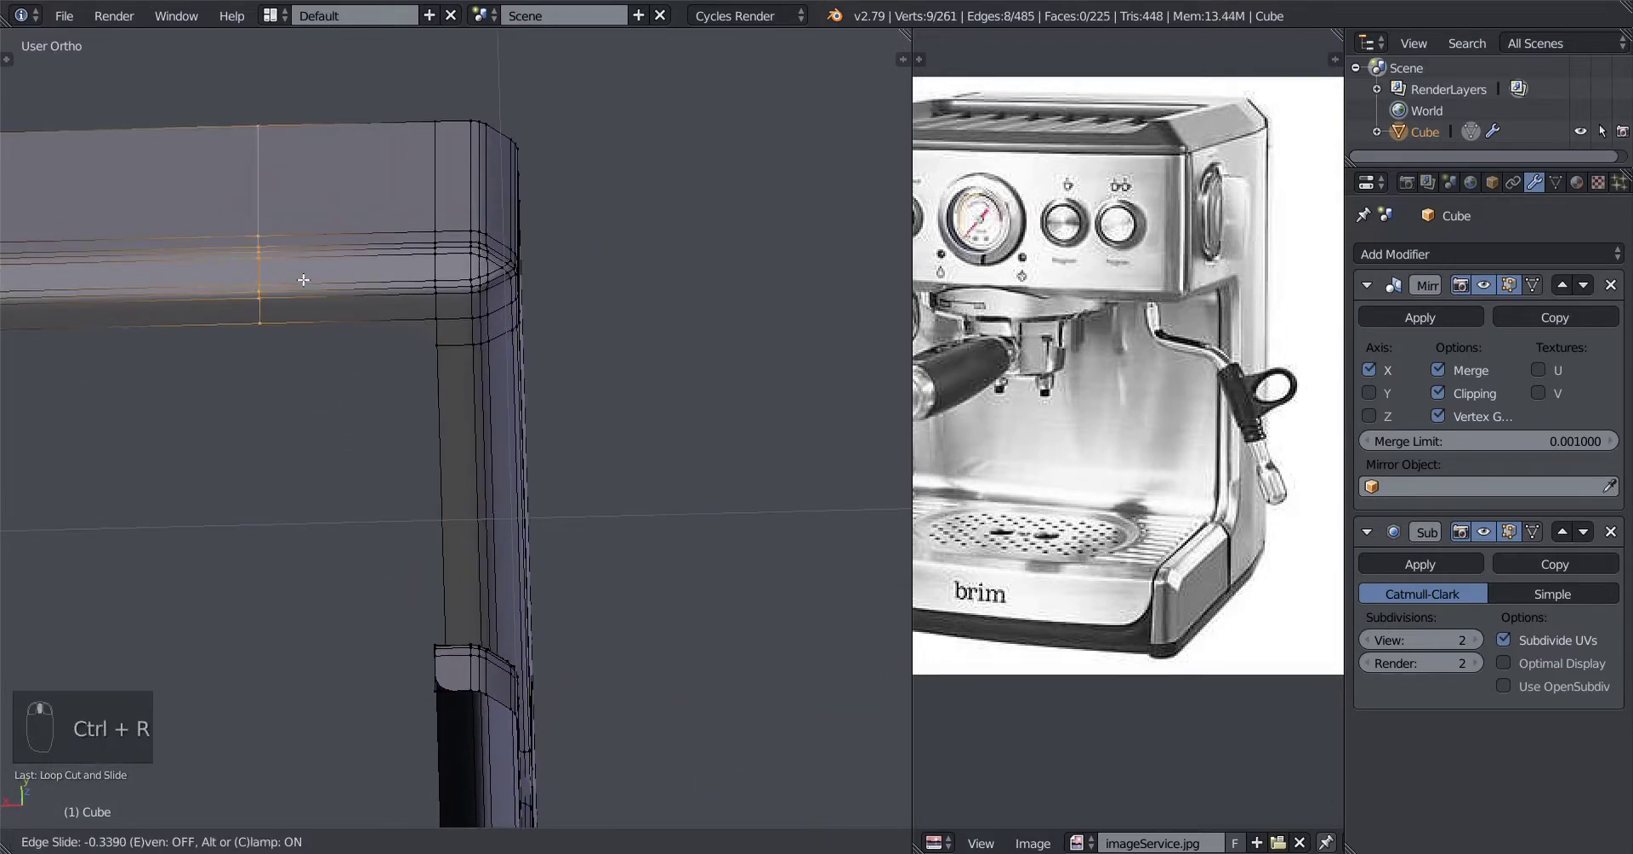
key(e)
key(f)
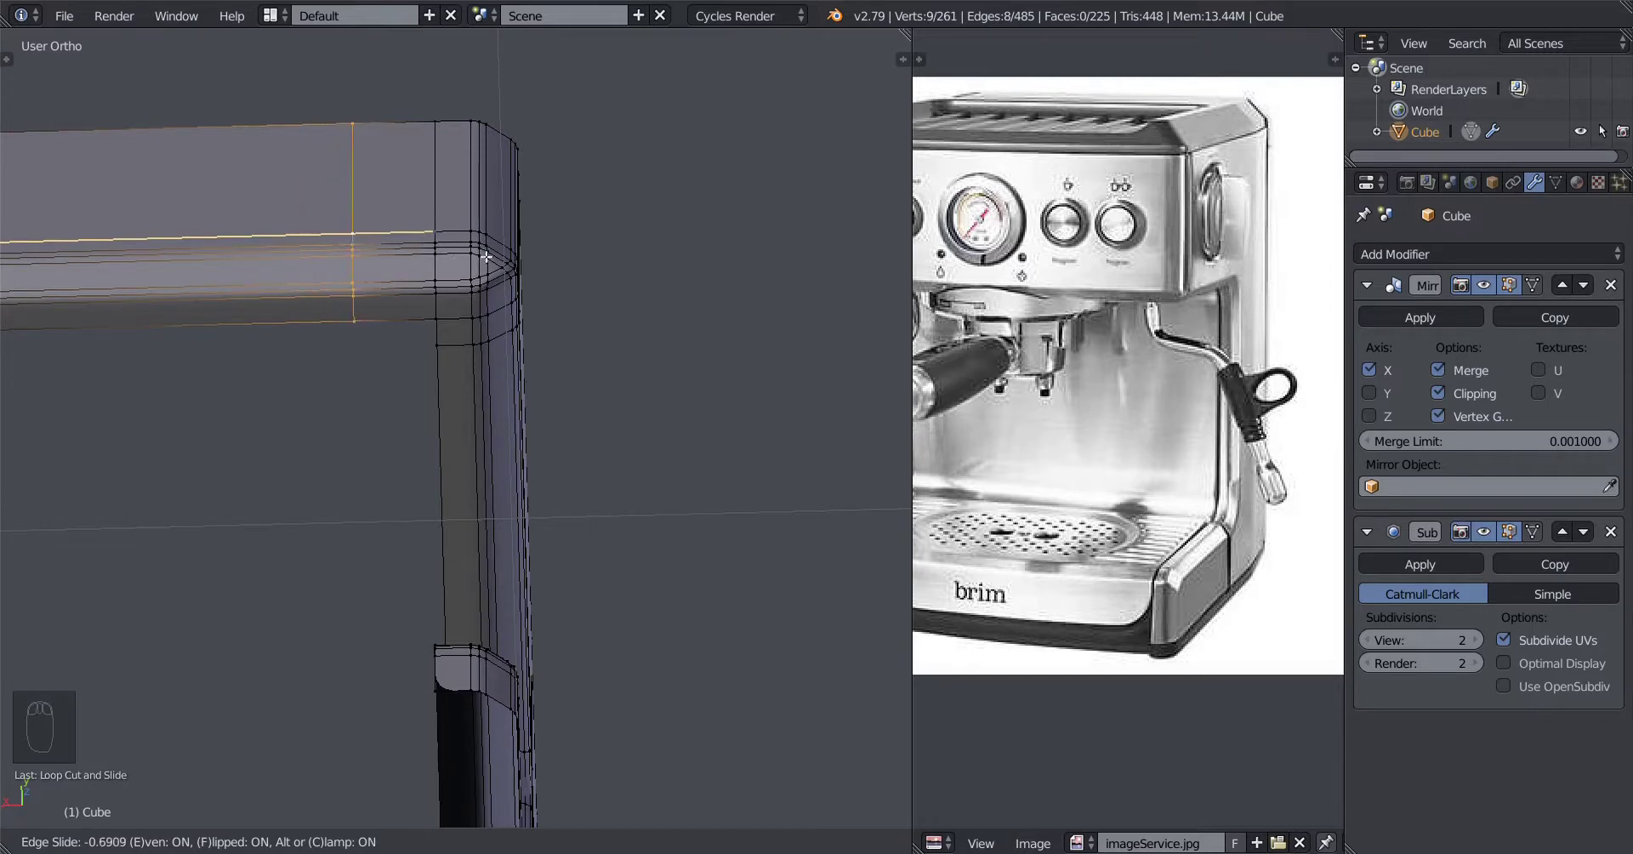
click(550, 285)
Step: Examine the smoothed corners and the whole body from several angles in Object Mode and Edit Mode
key(Tab)
middle_drag(357, 332, 467, 527)
scroll(430, 376, up, 4)
key(Tab)
scroll(441, 386, down, 3)
scroll(464, 409, down, 3)
key(Tab)
scroll(391, 619, down, 3)
scroll(467, 527, up, 4)
middle_drag(584, 562, 281, 552)
scroll(446, 477, down, 3)
scroll(490, 507, up, 3)
scroll(504, 578, down, 2)
scroll(528, 625, up, 2)
scroll(281, 549, up, 2)
Step: Slide the edge loop at the rear of the base arm closer to the recess's lower corner
key(Tab)
scroll(471, 595, up, 3)
middle_drag(470, 594, 430, 582)
shift+middle_drag(477, 637, 414, 532)
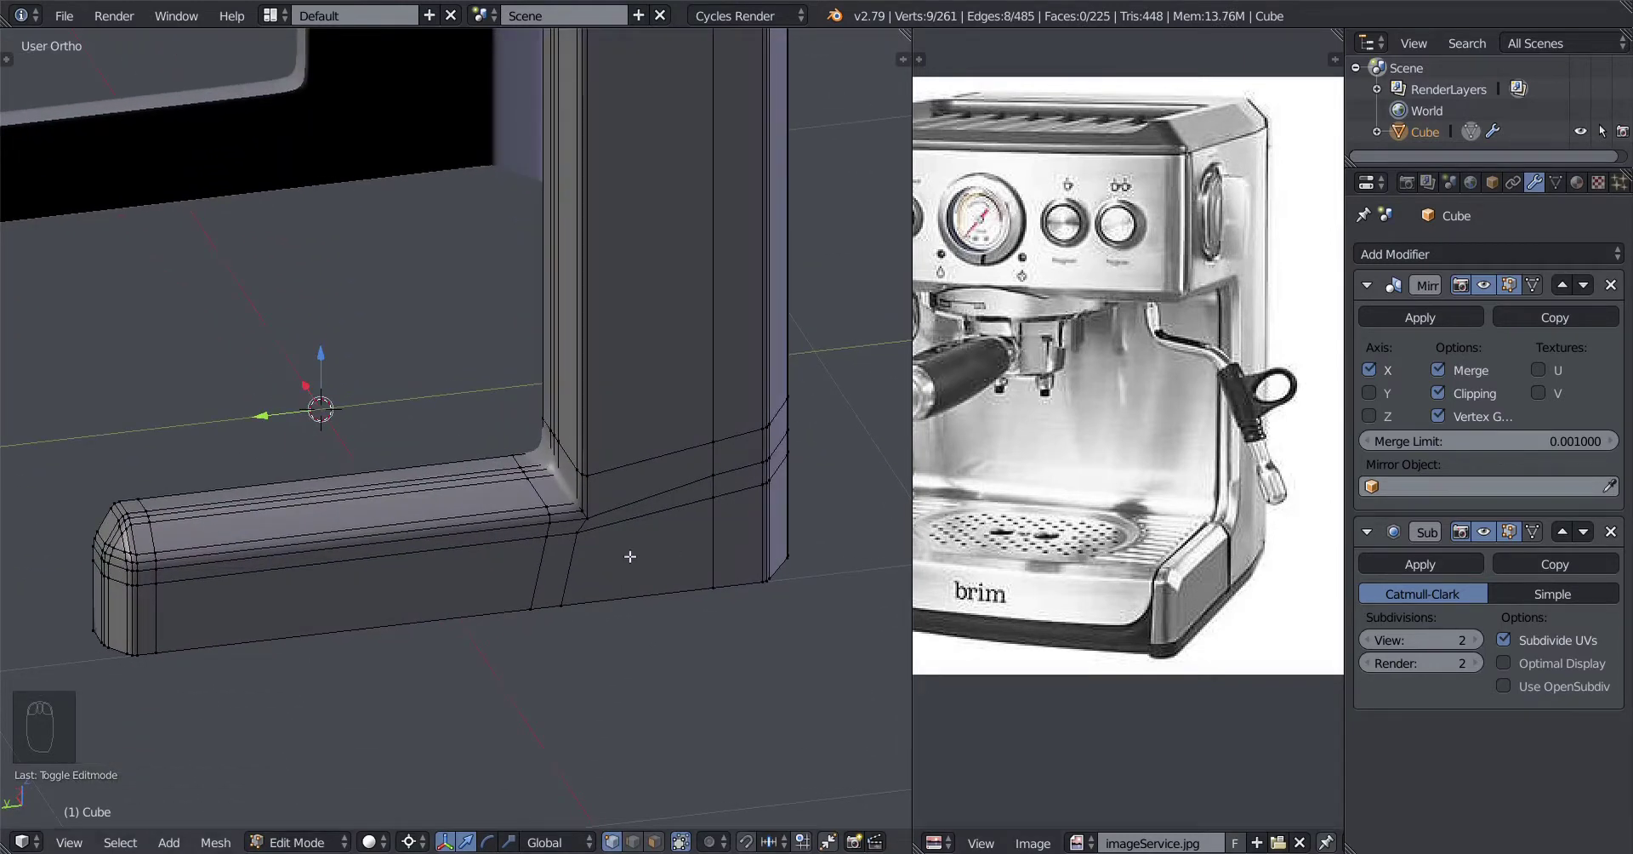
scroll(635, 555, up, 5)
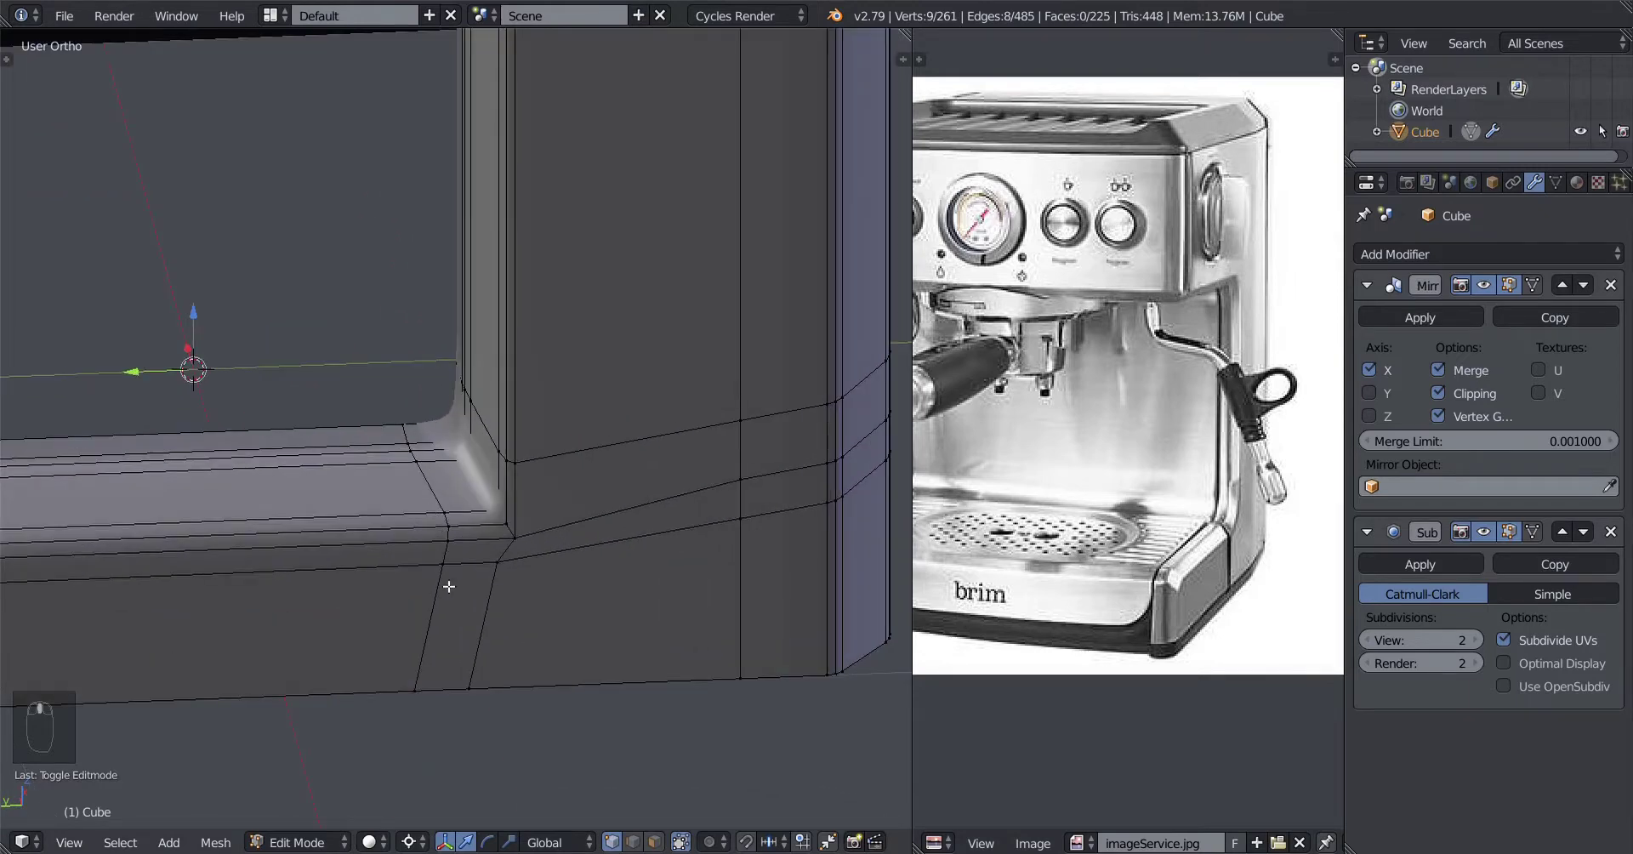
alt+right_click(449, 586)
key(g)
key(g)
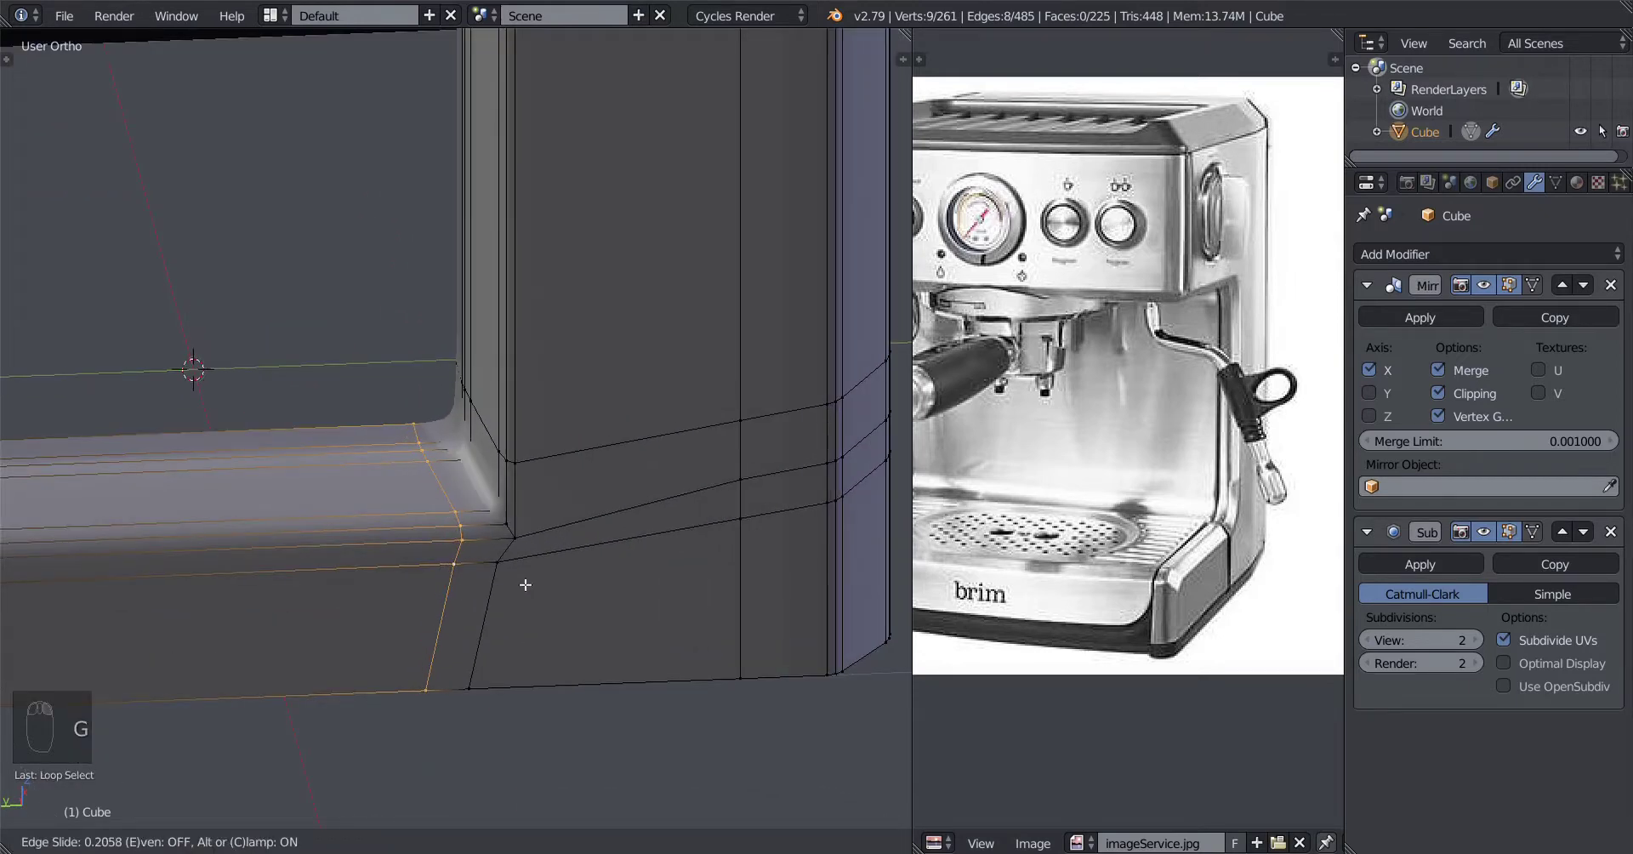
click(526, 585)
Step: Slide the horizontal edge loop above the recess's lower corner down toward the corner, and check the smoothed result
scroll(420, 584, down, 2)
scroll(514, 528, up, 1)
middle_drag(514, 529, 549, 502)
alt+right_click(444, 551)
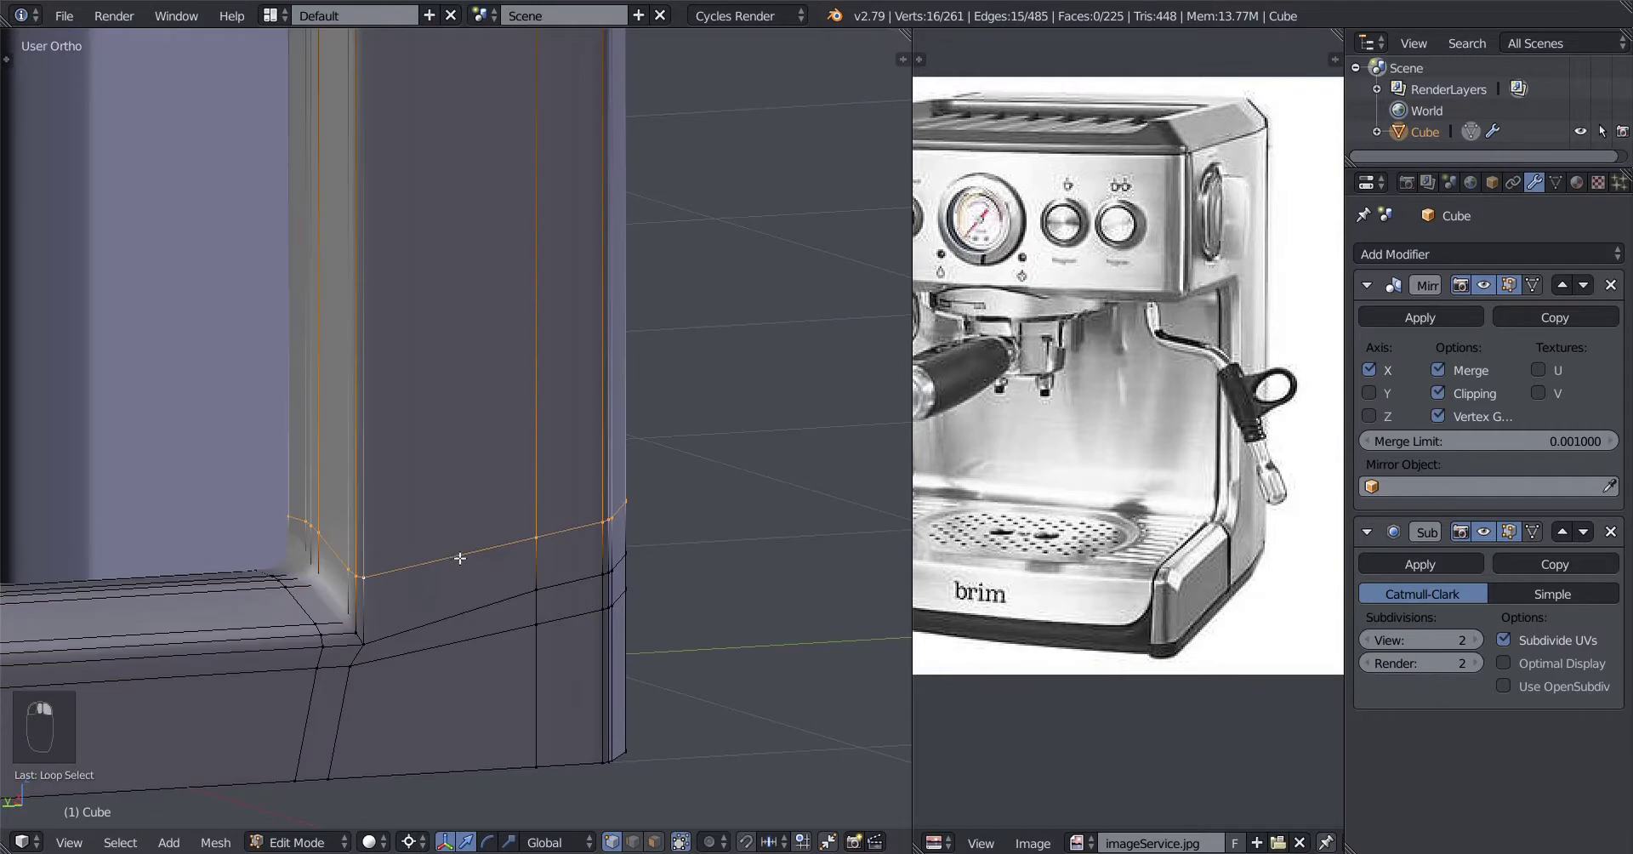
key(g)
key(g)
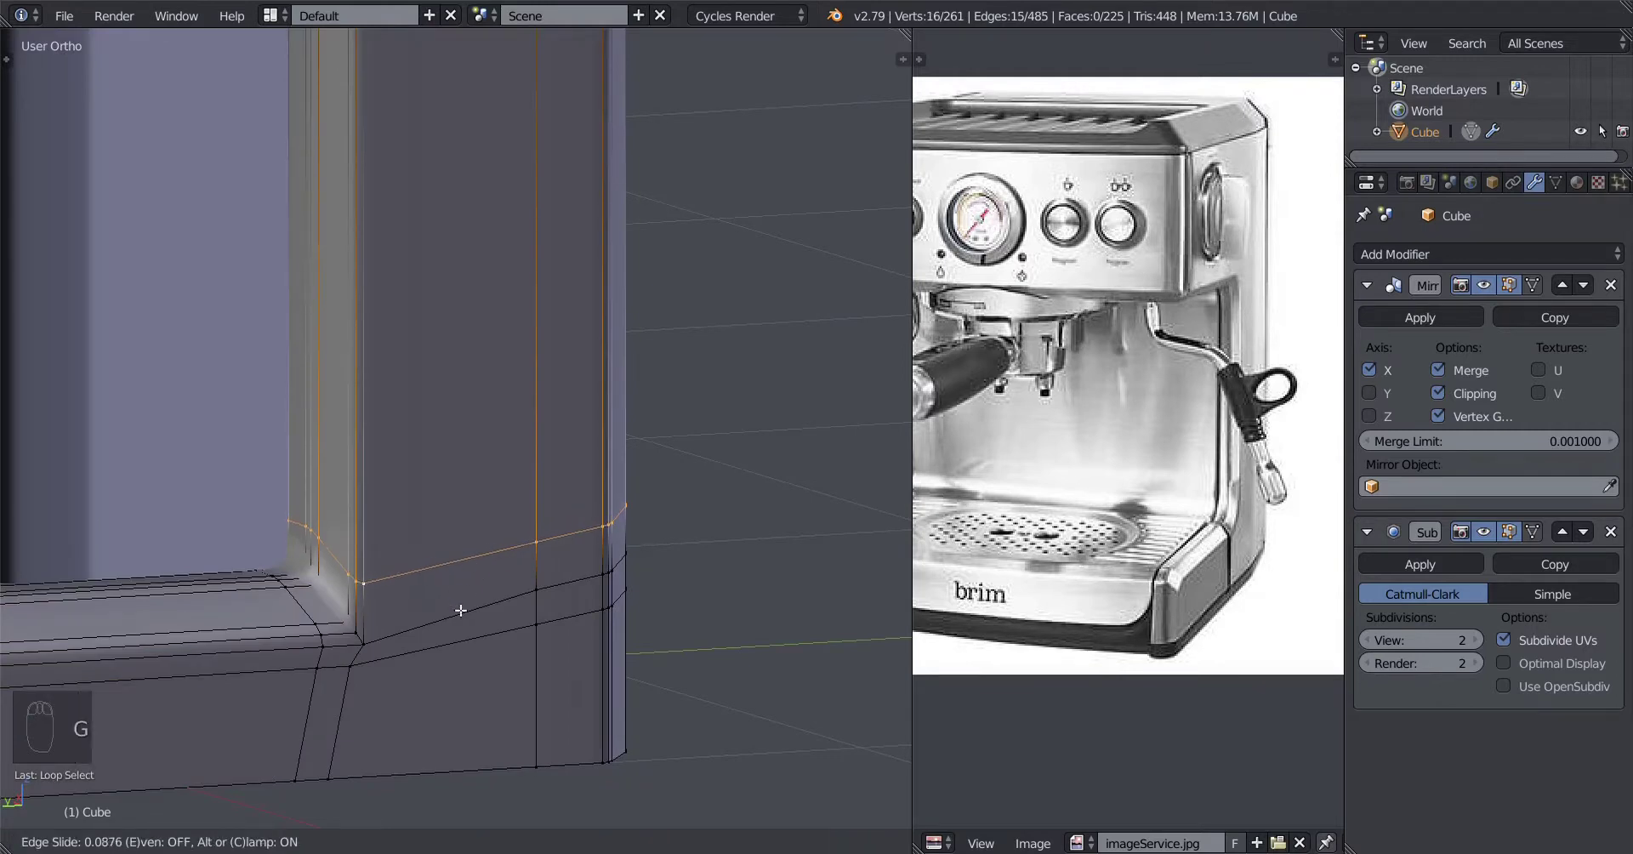
click(456, 678)
scroll(446, 668, down, 2)
shift+middle_drag(446, 669, 436, 657)
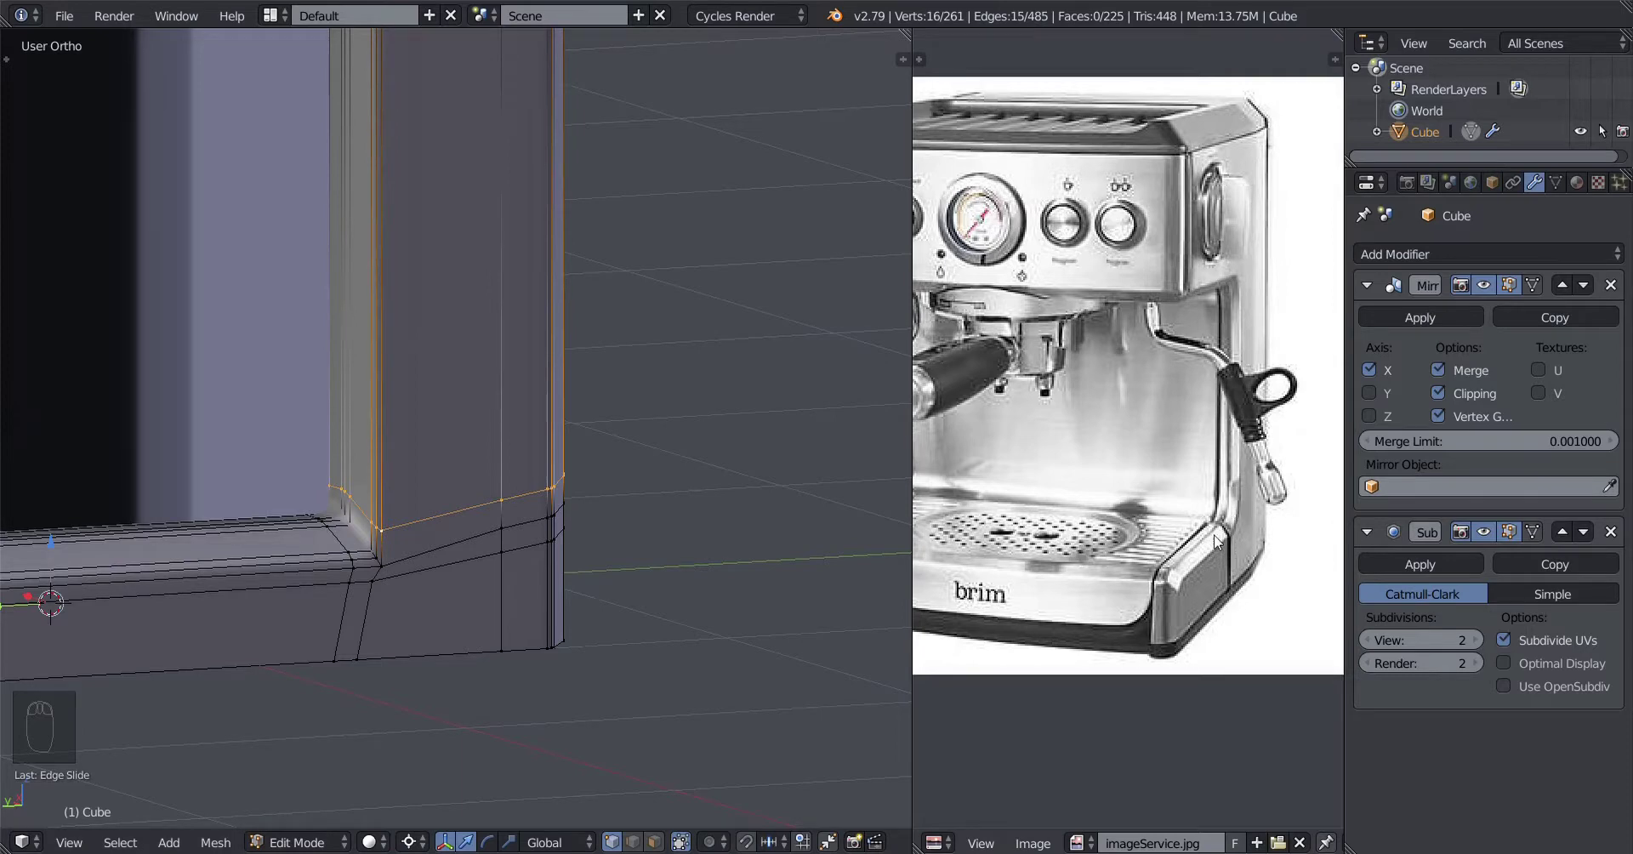
key(Tab)
scroll(344, 590, up, 1)
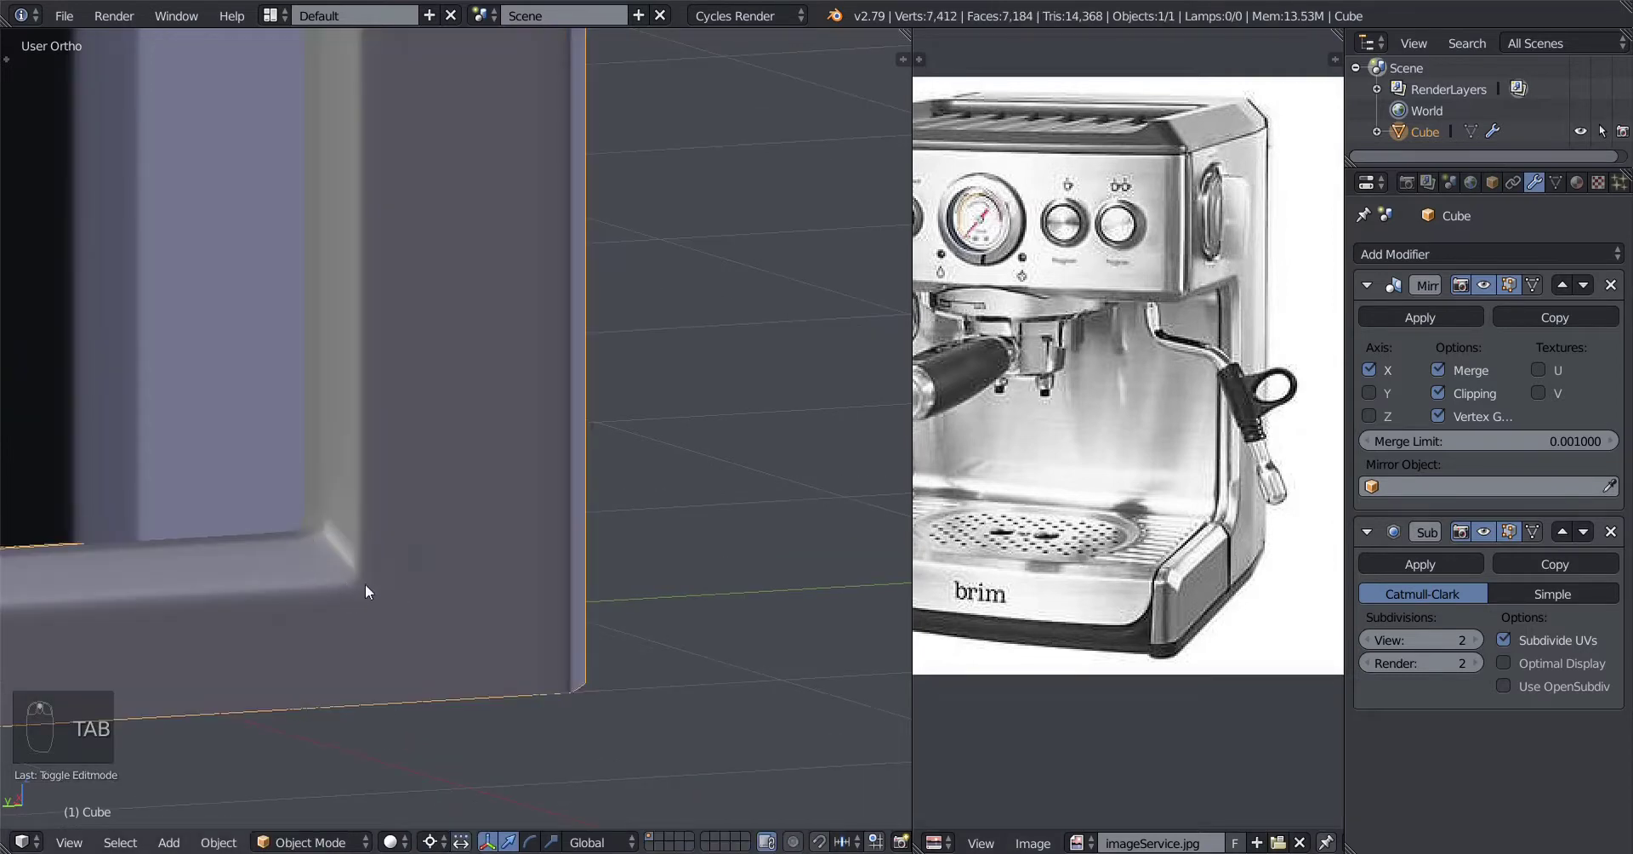
key(Tab)
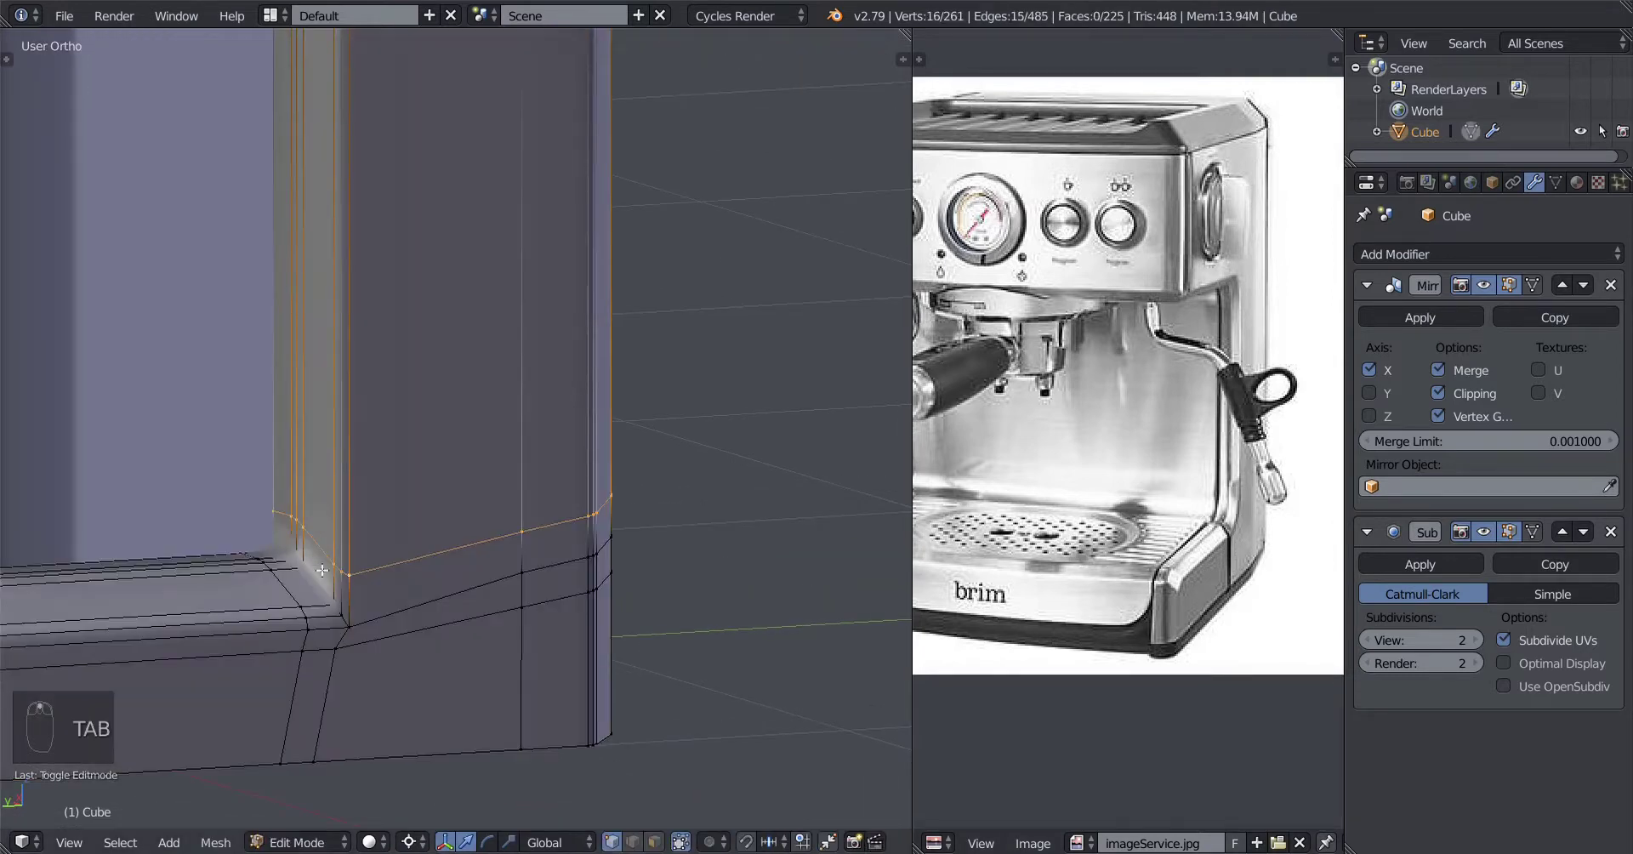
Step: In wireframe display, select the row of vertices across the recess's lower inside corner by shortest path
scroll(358, 617, down, 2)
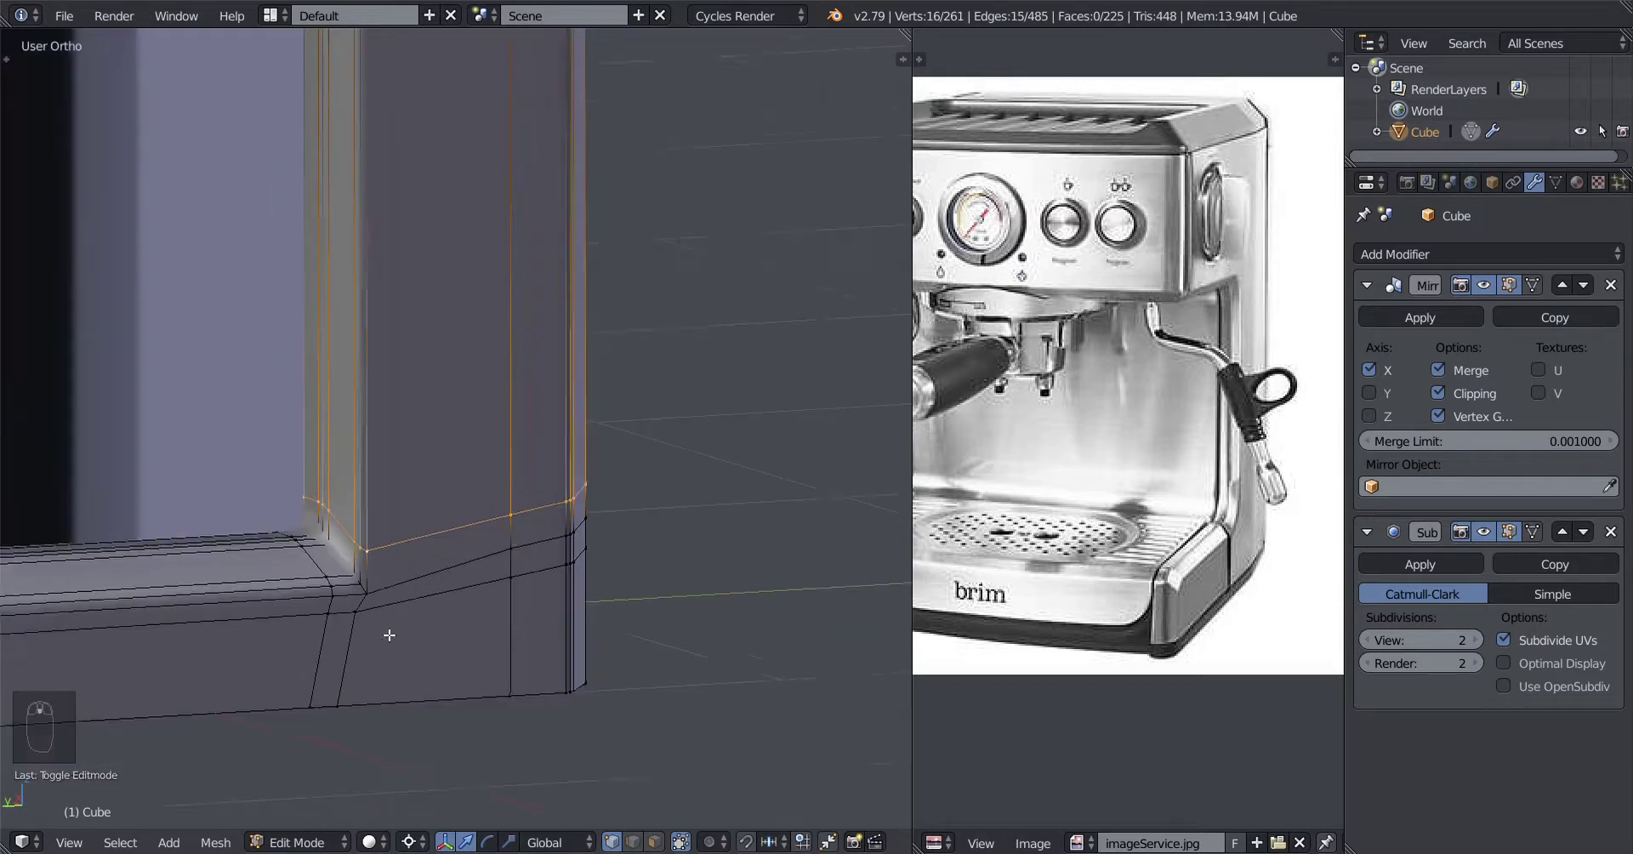
mouse_move(389, 639)
shift+middle_down()
mouse_move(453, 613)
mouse_move(420, 620)
shift+middle_up()
scroll(401, 602, up, 2)
key(z)
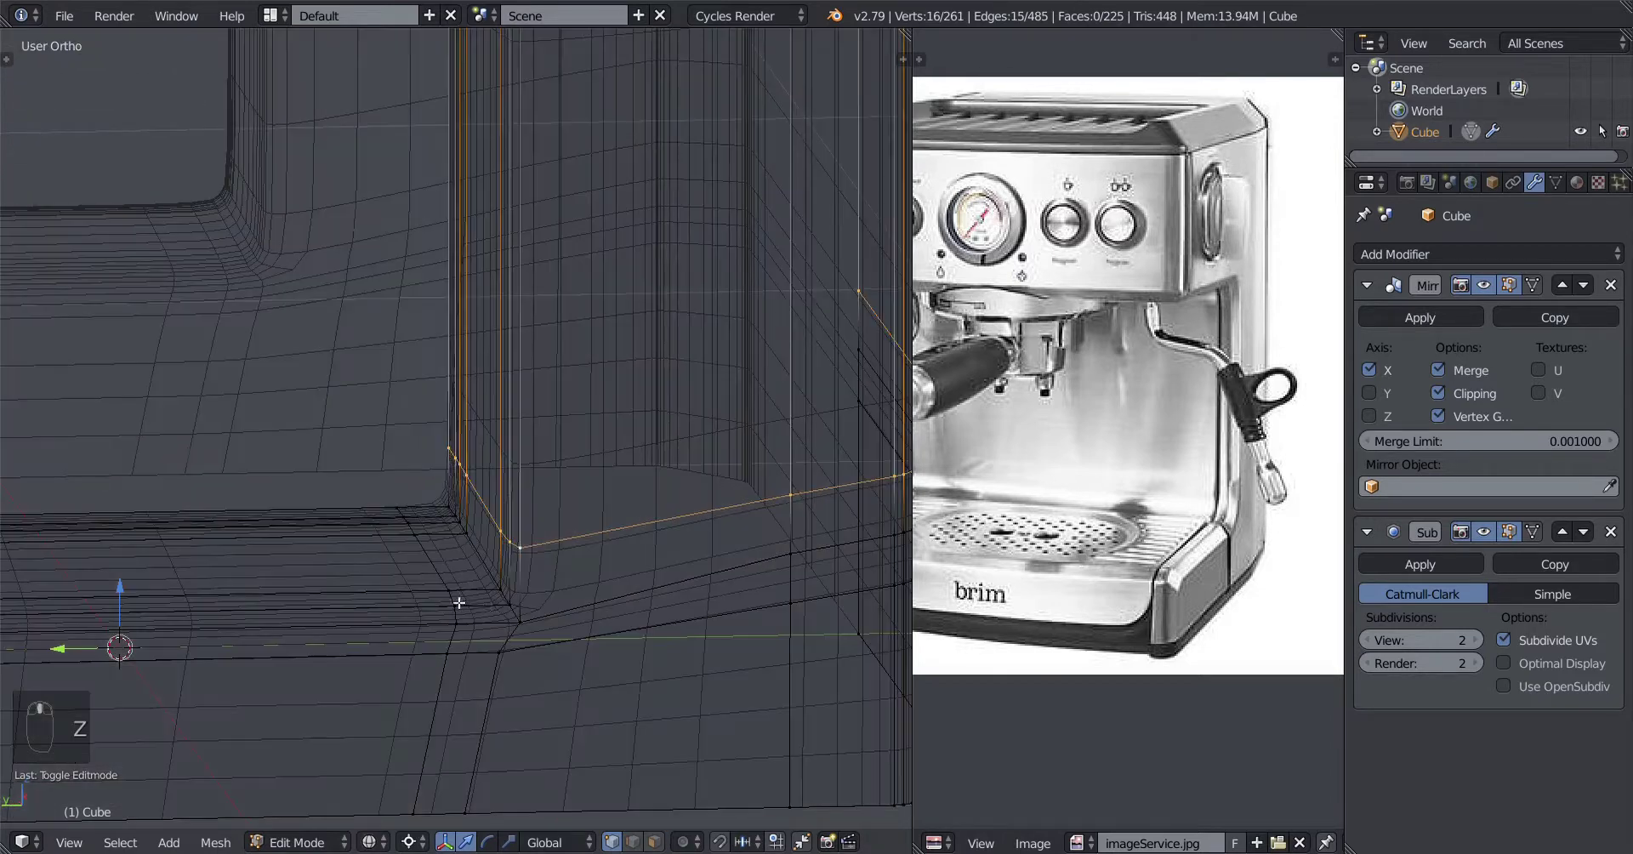
right_click(529, 630)
mouse_move(432, 585)
middle_down()
mouse_move(478, 590)
mouse_move(397, 584)
mouse_move(430, 565)
middle_up()
key(KP_Decimal)
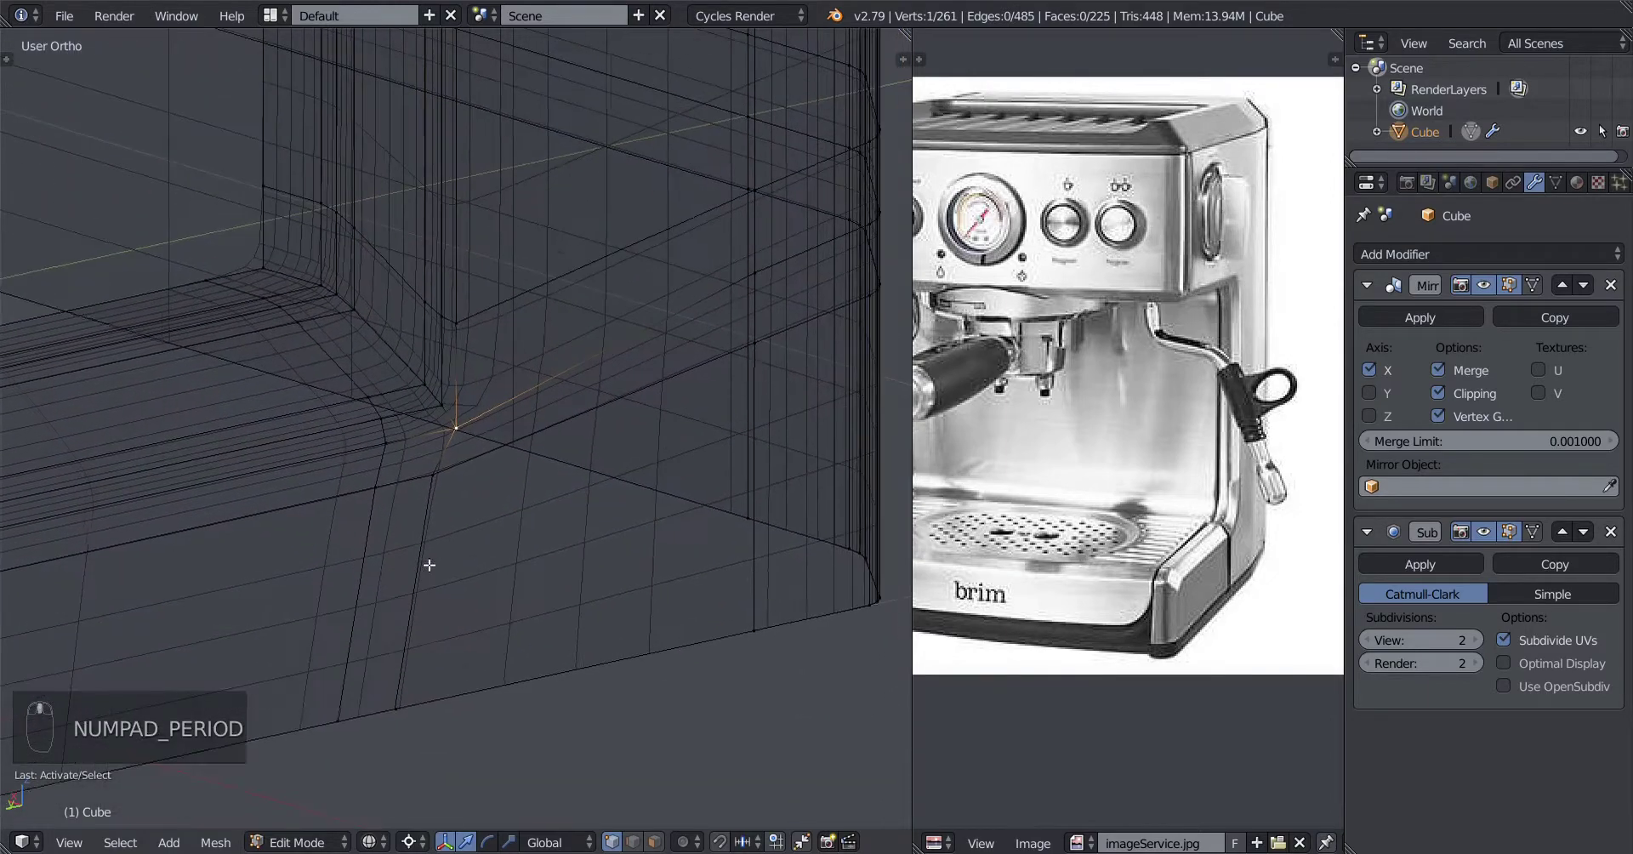
scroll(313, 365, up, 2)
mouse_move(283, 325)
middle_down()
mouse_move(364, 375)
mouse_move(379, 430)
mouse_move(426, 460)
mouse_move(638, 470)
mouse_move(507, 453)
mouse_move(512, 400)
mouse_move(354, 466)
mouse_move(525, 476)
mouse_move(500, 503)
mouse_move(470, 502)
middle_up()
scroll(425, 441, up, 1)
ctrl+right_click(457, 437)
Step: Examine the smoothed body and the recess's lower corner from several angles in Object Mode
key(z)
key(z)
scroll(310, 426, down, 3)
key(z)
key(Tab)
scroll(507, 451, down, 3)
middle_drag(475, 504, 517, 497)
scroll(514, 480, up, 4)
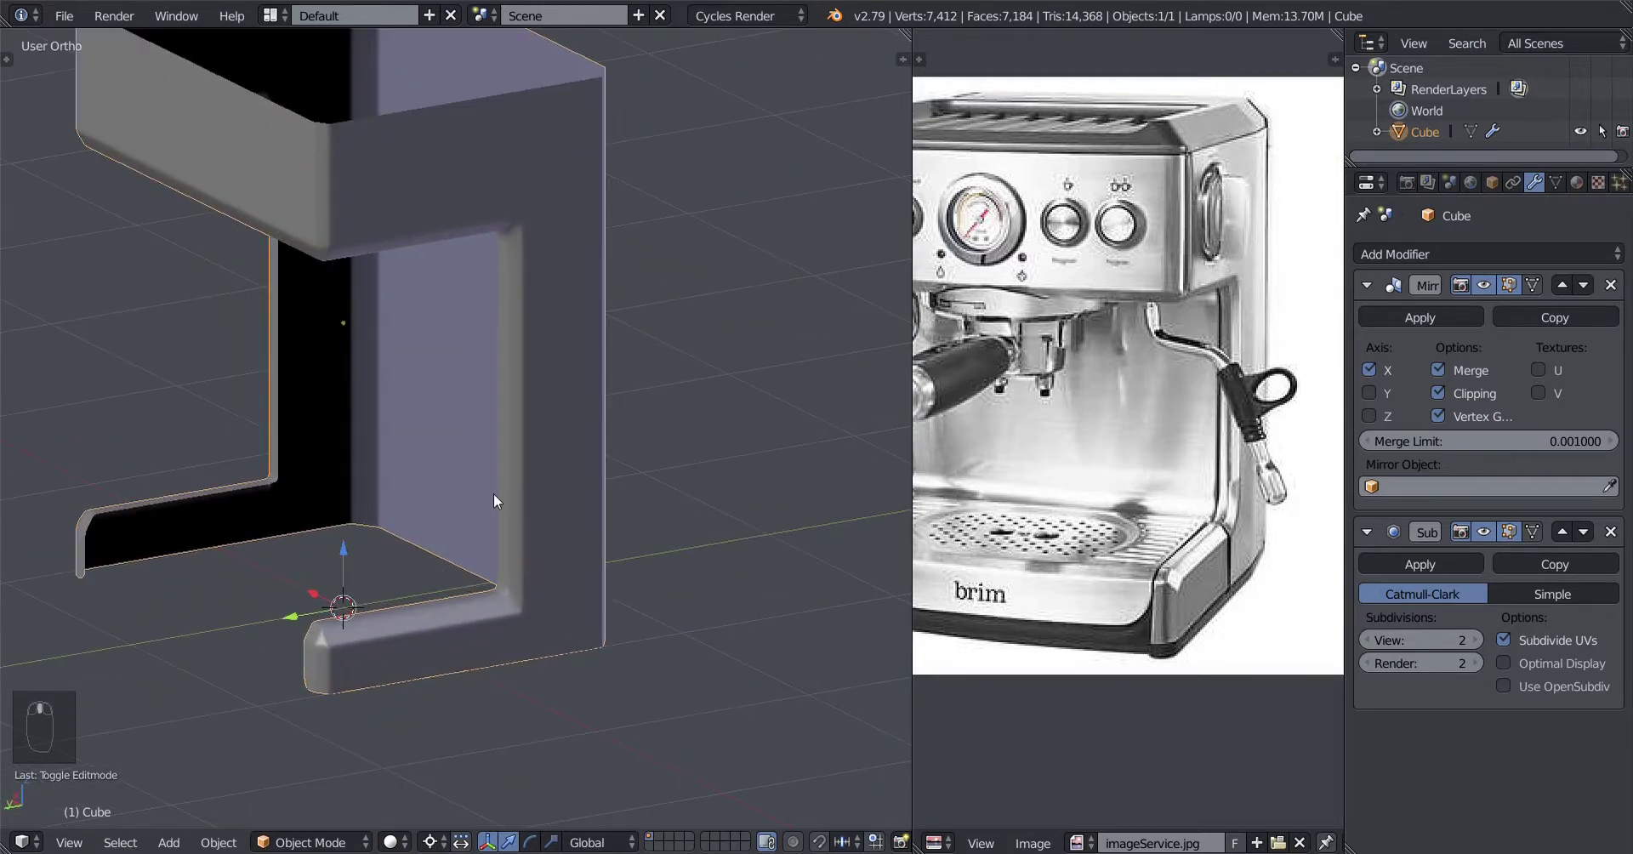
scroll(493, 493, down, 2)
middle_drag(663, 491, 518, 483)
scroll(645, 488, up, 3)
middle_drag(564, 558, 533, 569)
Step: Inspect the topology around the recess's lower corner in Edit Mode with wireframe and solid display, and clear the selection
key(Tab)
scroll(534, 569, up, 3)
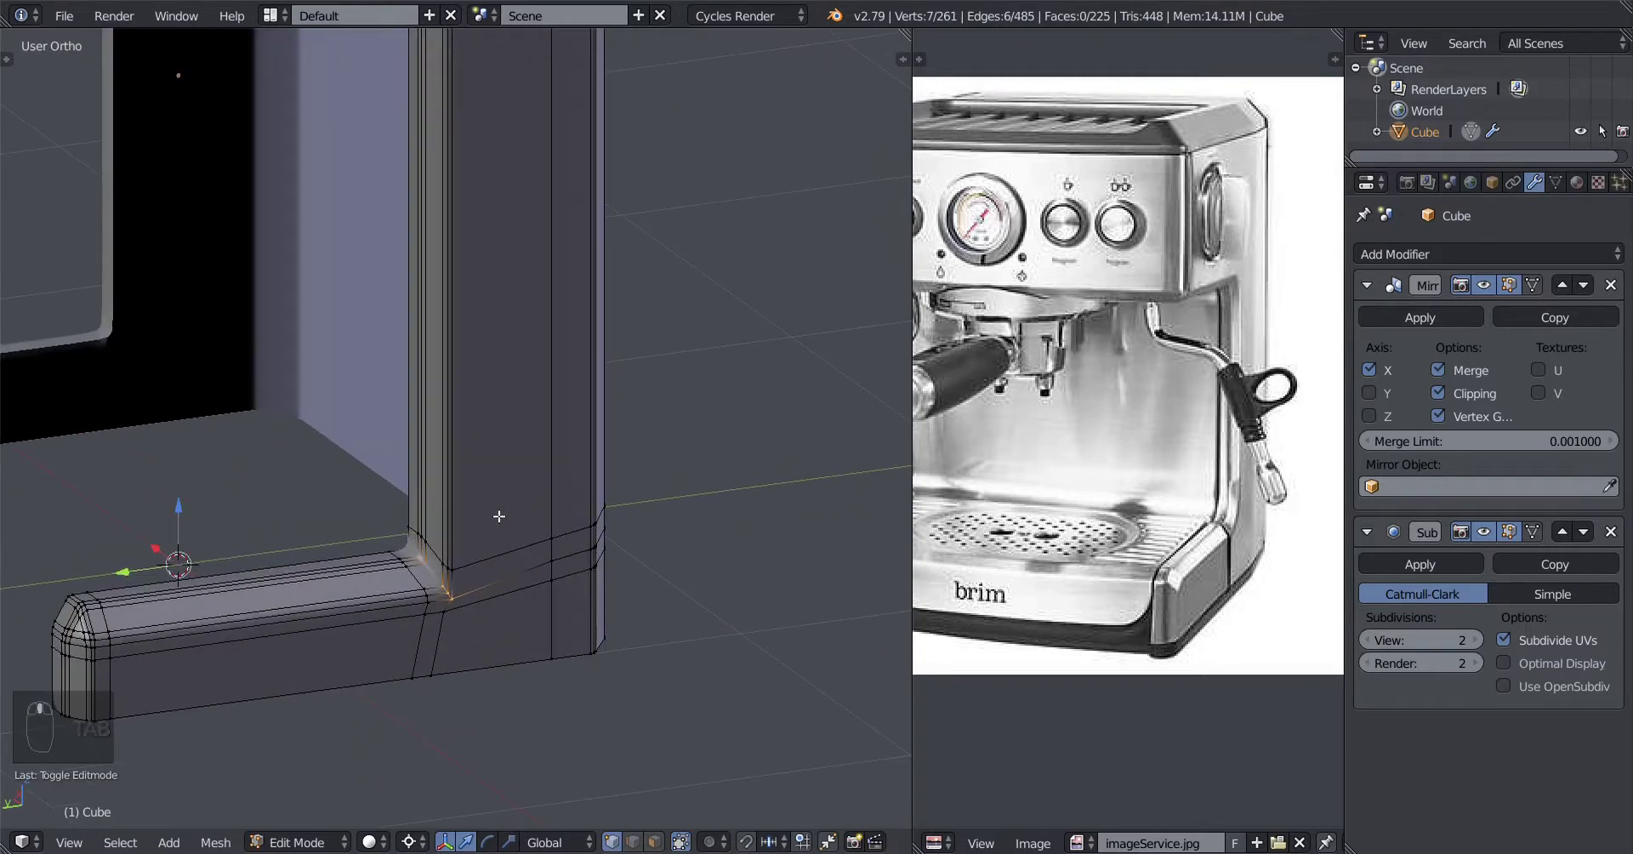
key(z)
scroll(495, 536, up, 2)
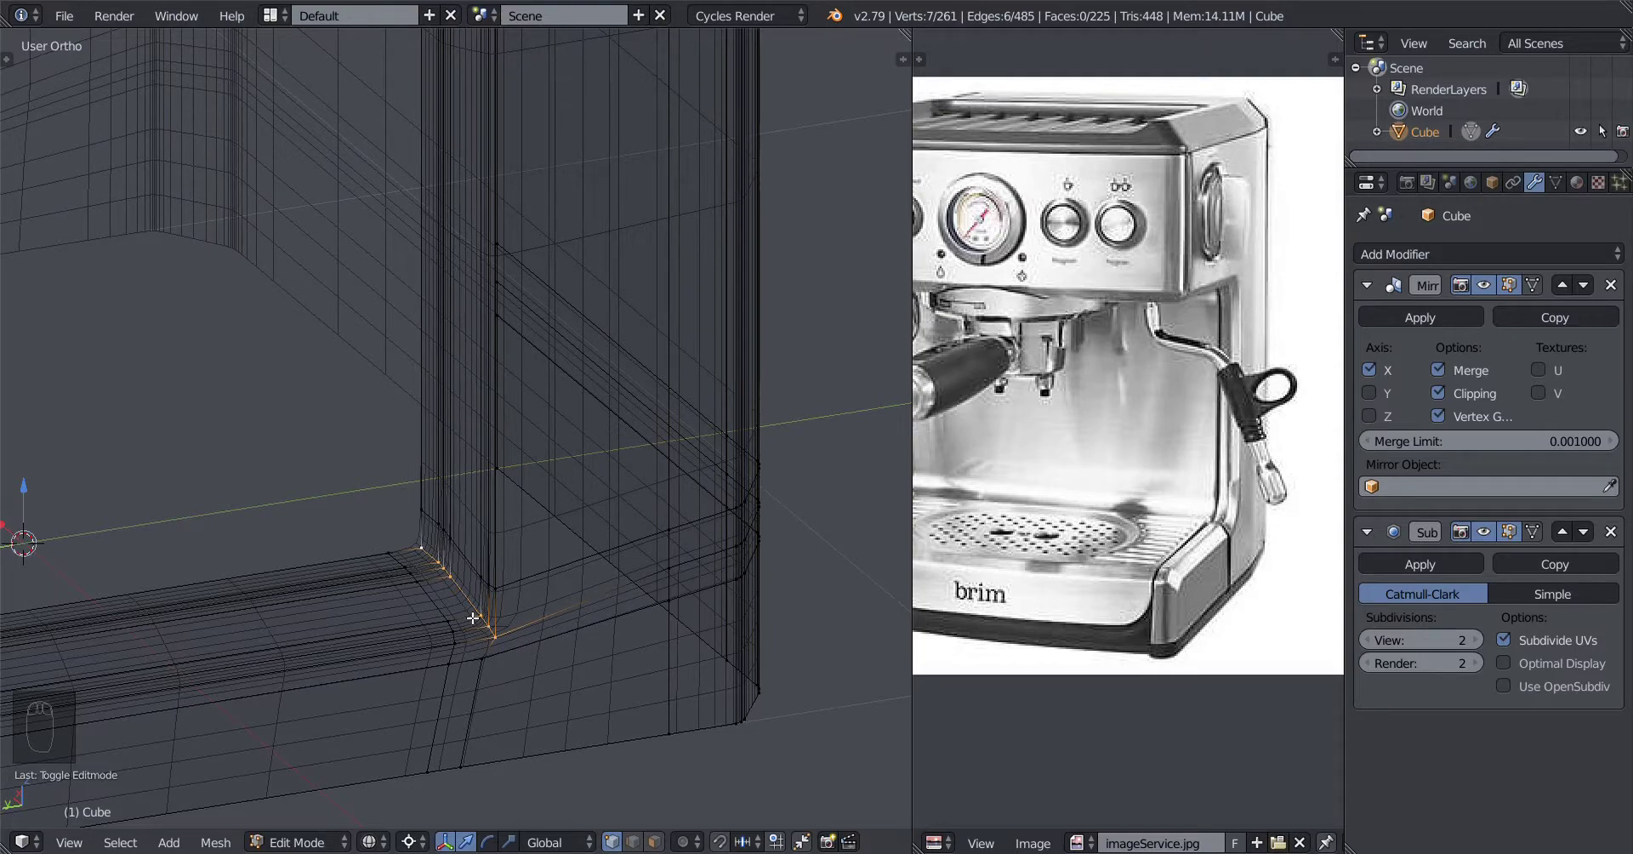
key(KP_Decimal)
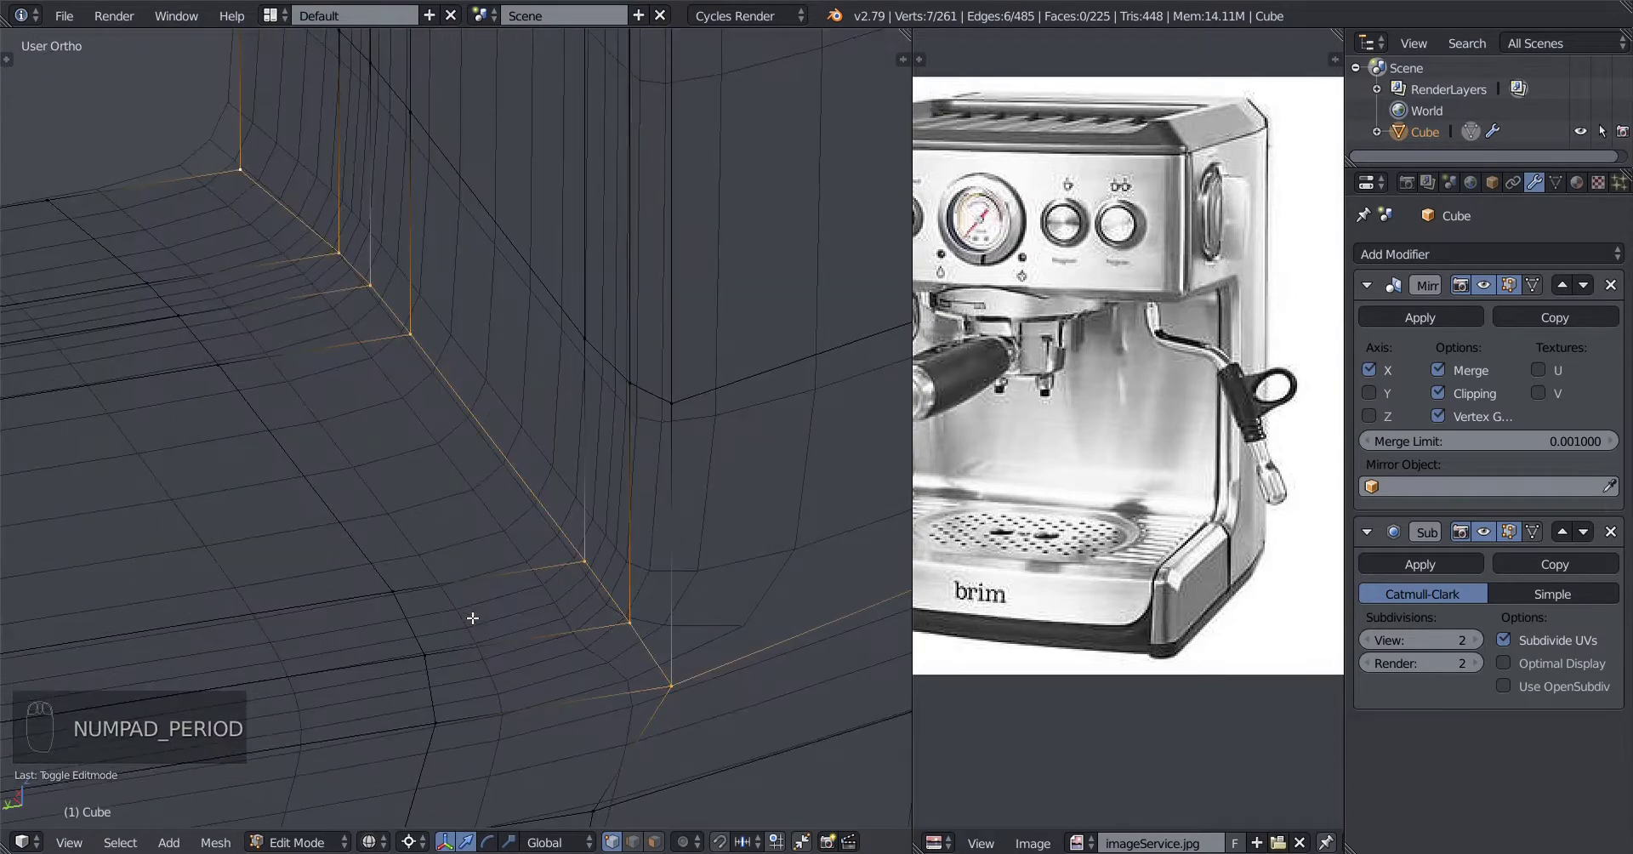
scroll(470, 614, down, 5)
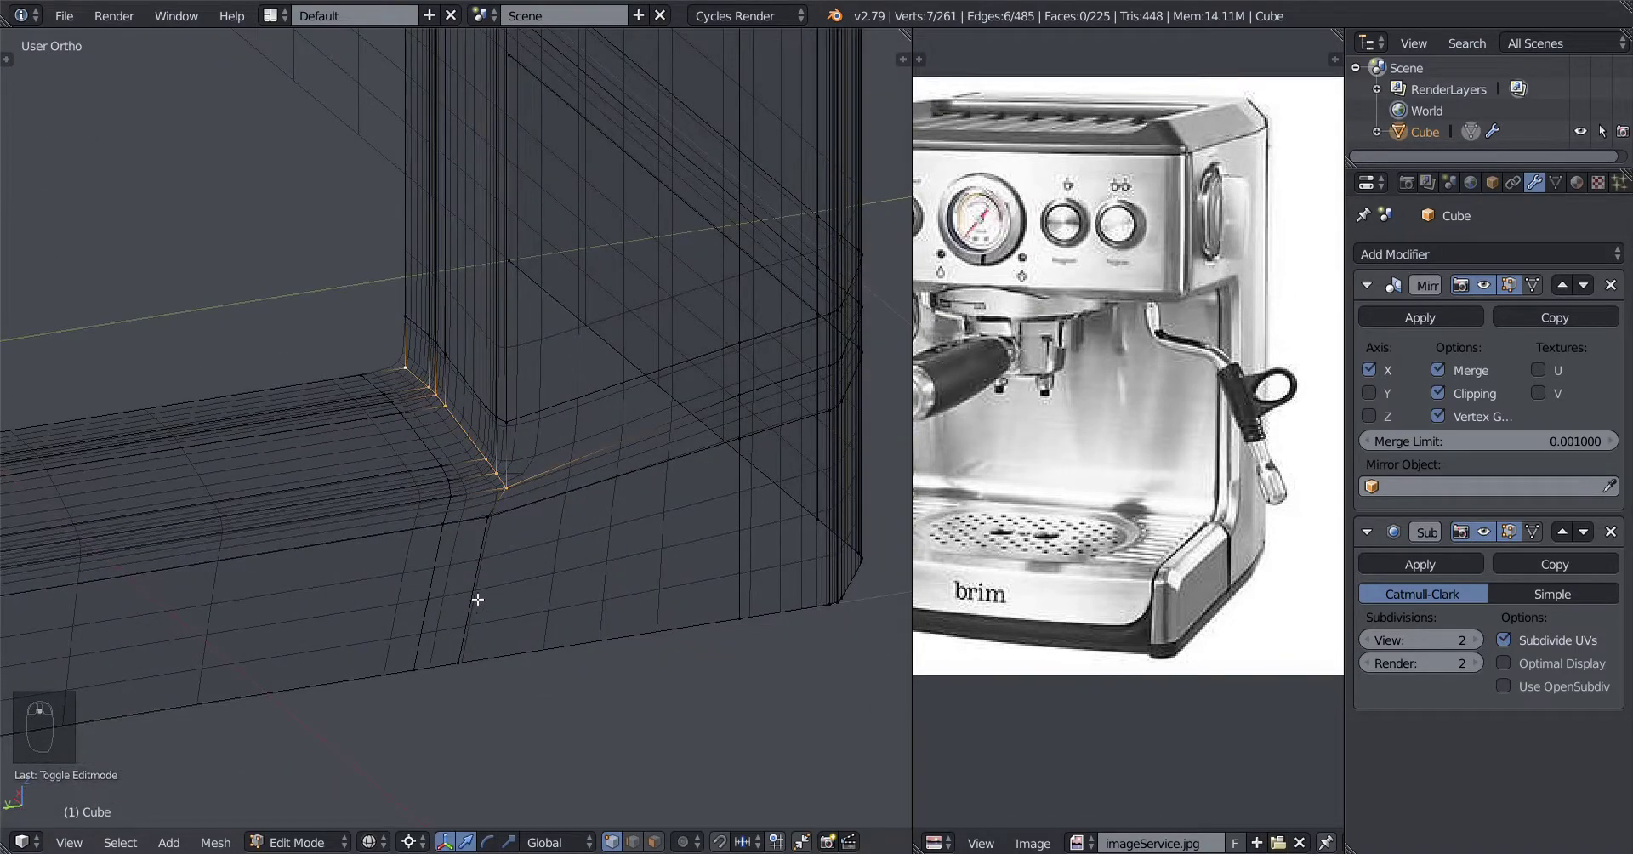
key(z)
mouse_move(619, 593)
middle_down()
mouse_move(460, 572)
mouse_move(616, 532)
mouse_move(777, 601)
mouse_move(467, 554)
mouse_move(635, 563)
mouse_move(602, 591)
mouse_move(726, 573)
mouse_move(484, 572)
mouse_move(467, 530)
mouse_move(591, 551)
mouse_move(490, 525)
mouse_move(550, 587)
mouse_move(565, 564)
mouse_move(545, 558)
mouse_move(579, 554)
mouse_move(493, 536)
mouse_move(282, 395)
mouse_move(553, 499)
mouse_move(590, 744)
mouse_move(692, 697)
mouse_move(589, 696)
mouse_move(473, 660)
mouse_move(662, 515)
mouse_move(489, 474)
mouse_move(529, 558)
mouse_move(443, 500)
mouse_move(451, 398)
mouse_move(547, 485)
mouse_move(509, 531)
middle_up()
key(z)
key(a)
key(z)
Step: Focus on a vertex at the top block's upper front corner, inspect the surrounding vertical edges, and clear the selection
right_click(661, 494)
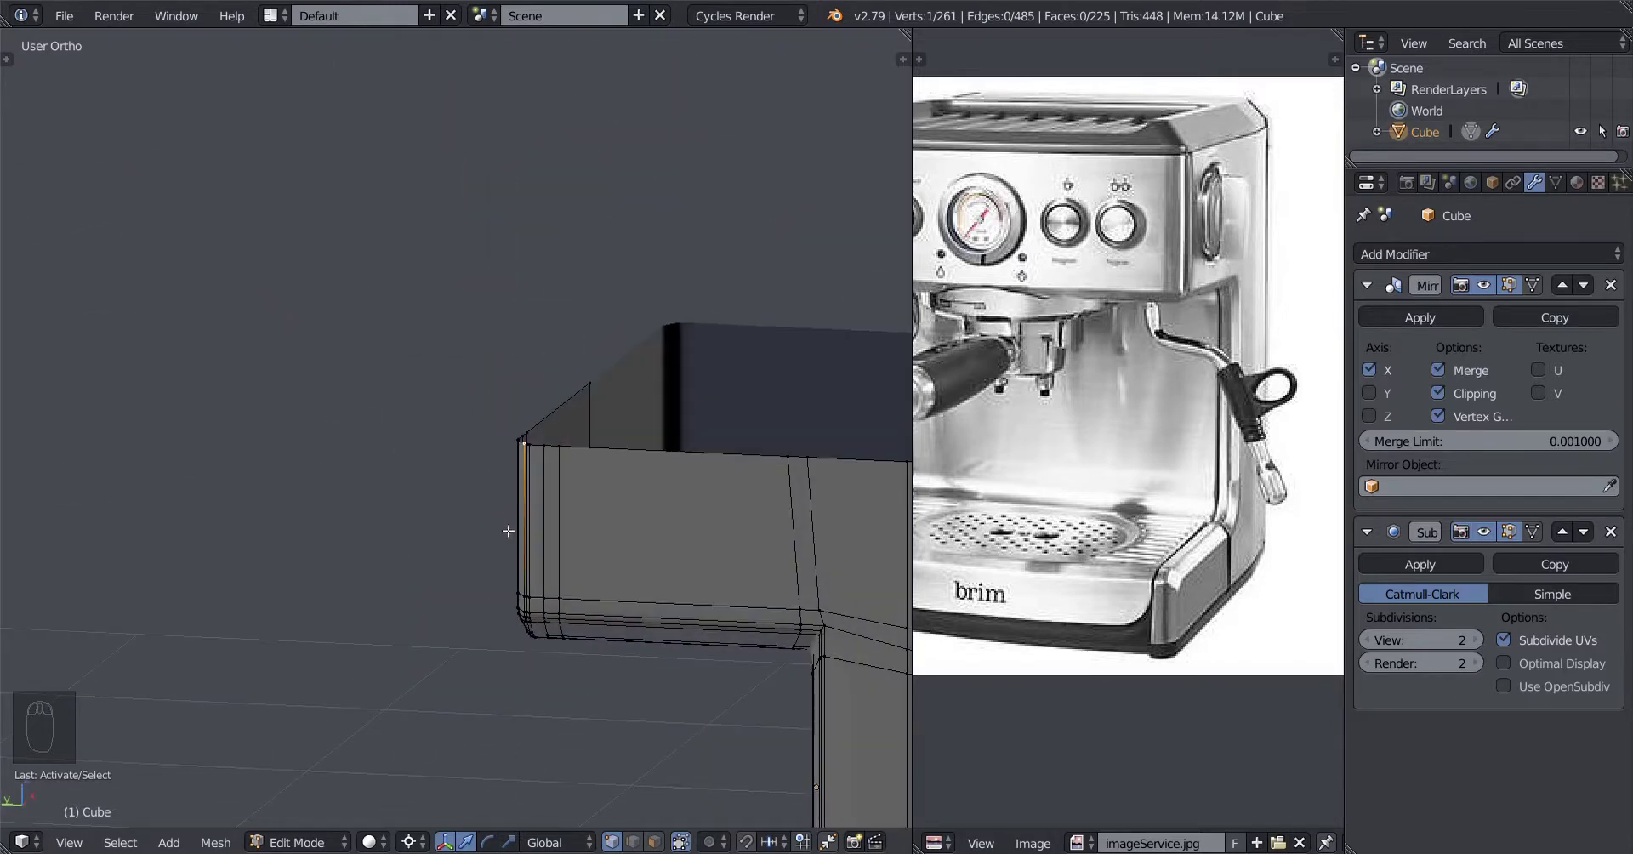
key(KP_Decimal)
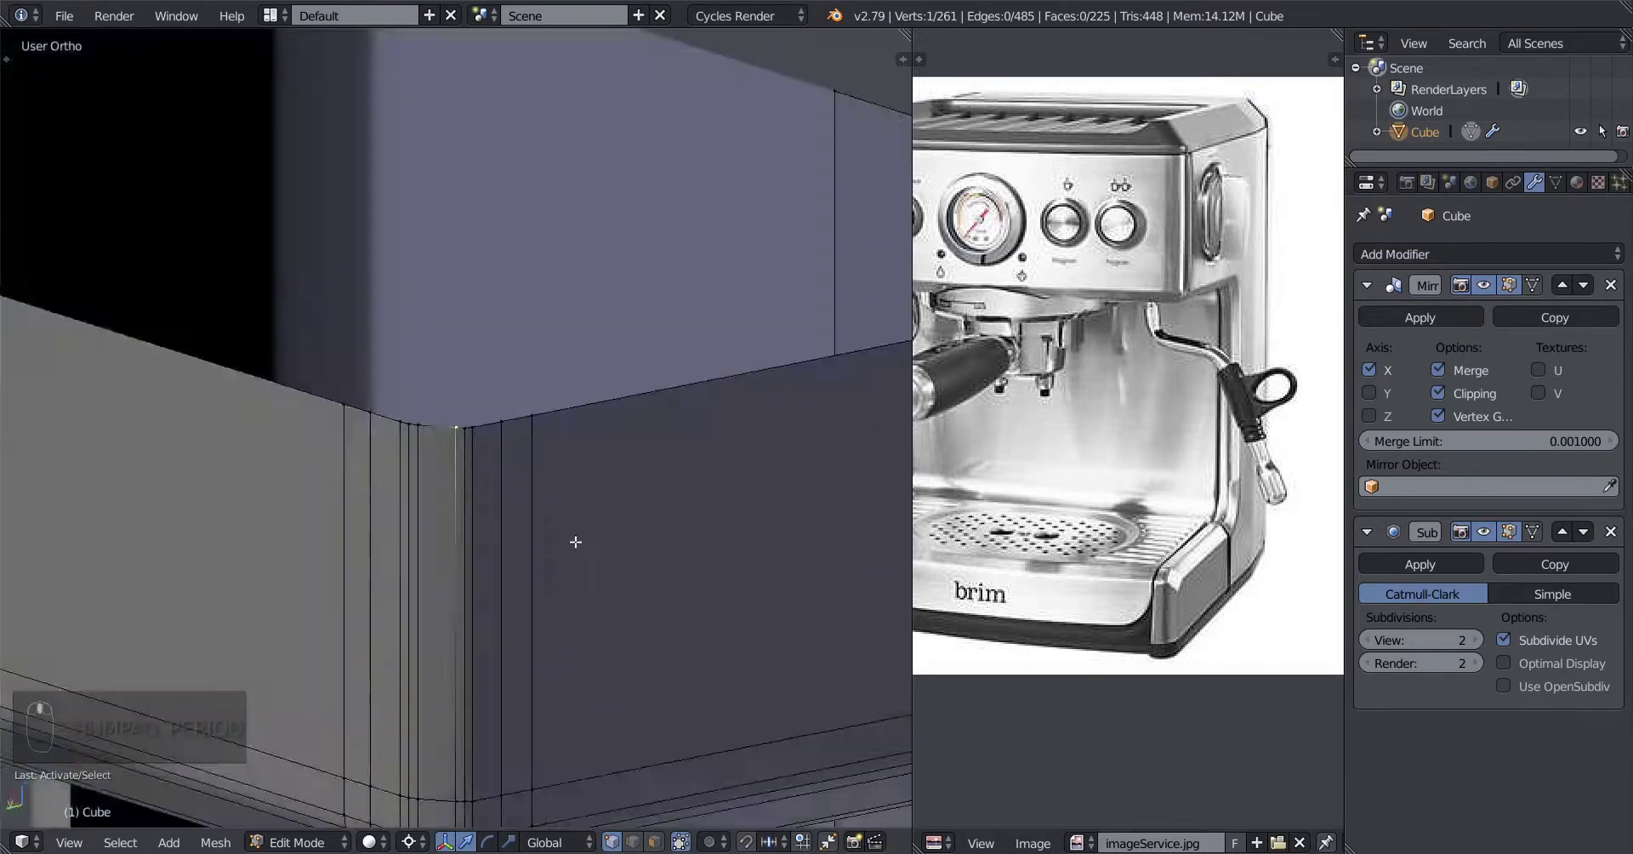
mouse_move(576, 542)
middle_down()
mouse_move(386, 528)
mouse_move(452, 511)
mouse_move(594, 558)
mouse_move(552, 566)
mouse_move(544, 539)
mouse_move(481, 535)
mouse_move(523, 561)
mouse_move(550, 454)
mouse_move(579, 541)
middle_up()
key(a)
scroll(547, 540, down, 3)
scroll(502, 550, up, 3)
Step: Examine the smoothed body and the edge flow along the base arm and recess's lower corner, comparing with the reference photo
key(Tab)
scroll(483, 538, down, 5)
scroll(551, 464, up, 4)
mouse_move(570, 638)
shift+middle_down()
mouse_move(556, 596)
mouse_move(573, 601)
mouse_move(378, 447)
mouse_move(352, 471)
mouse_move(458, 637)
mouse_move(584, 631)
shift+middle_up()
scroll(574, 601, up, 4)
scroll(352, 472, up, 3)
key(Tab)
scroll(490, 583, up, 2)
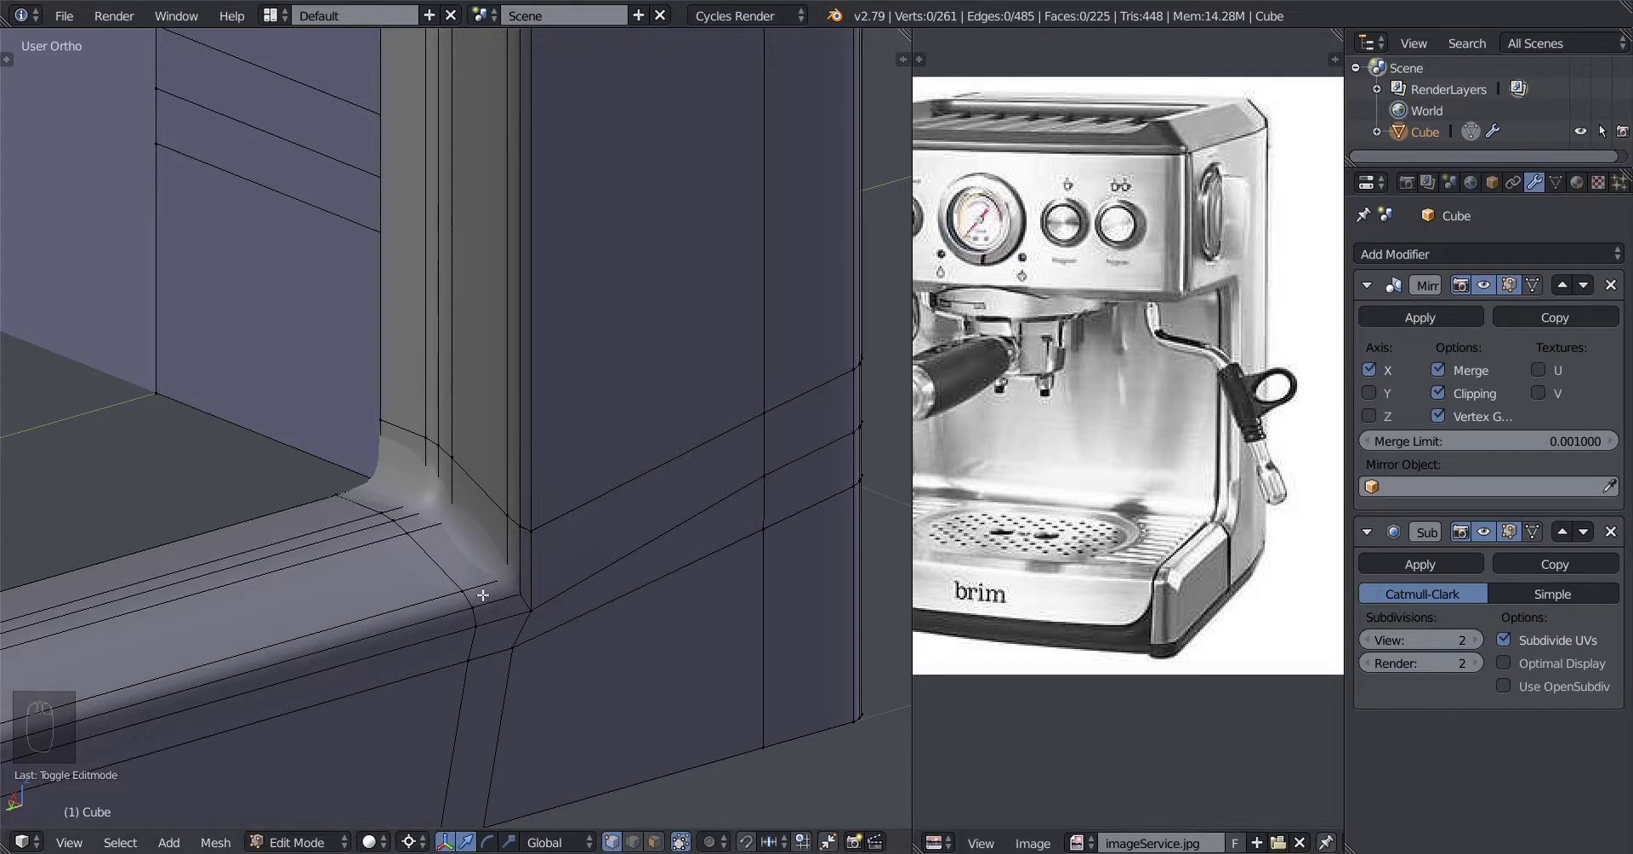
scroll(483, 596, down, 3)
middle_drag(483, 595, 439, 600)
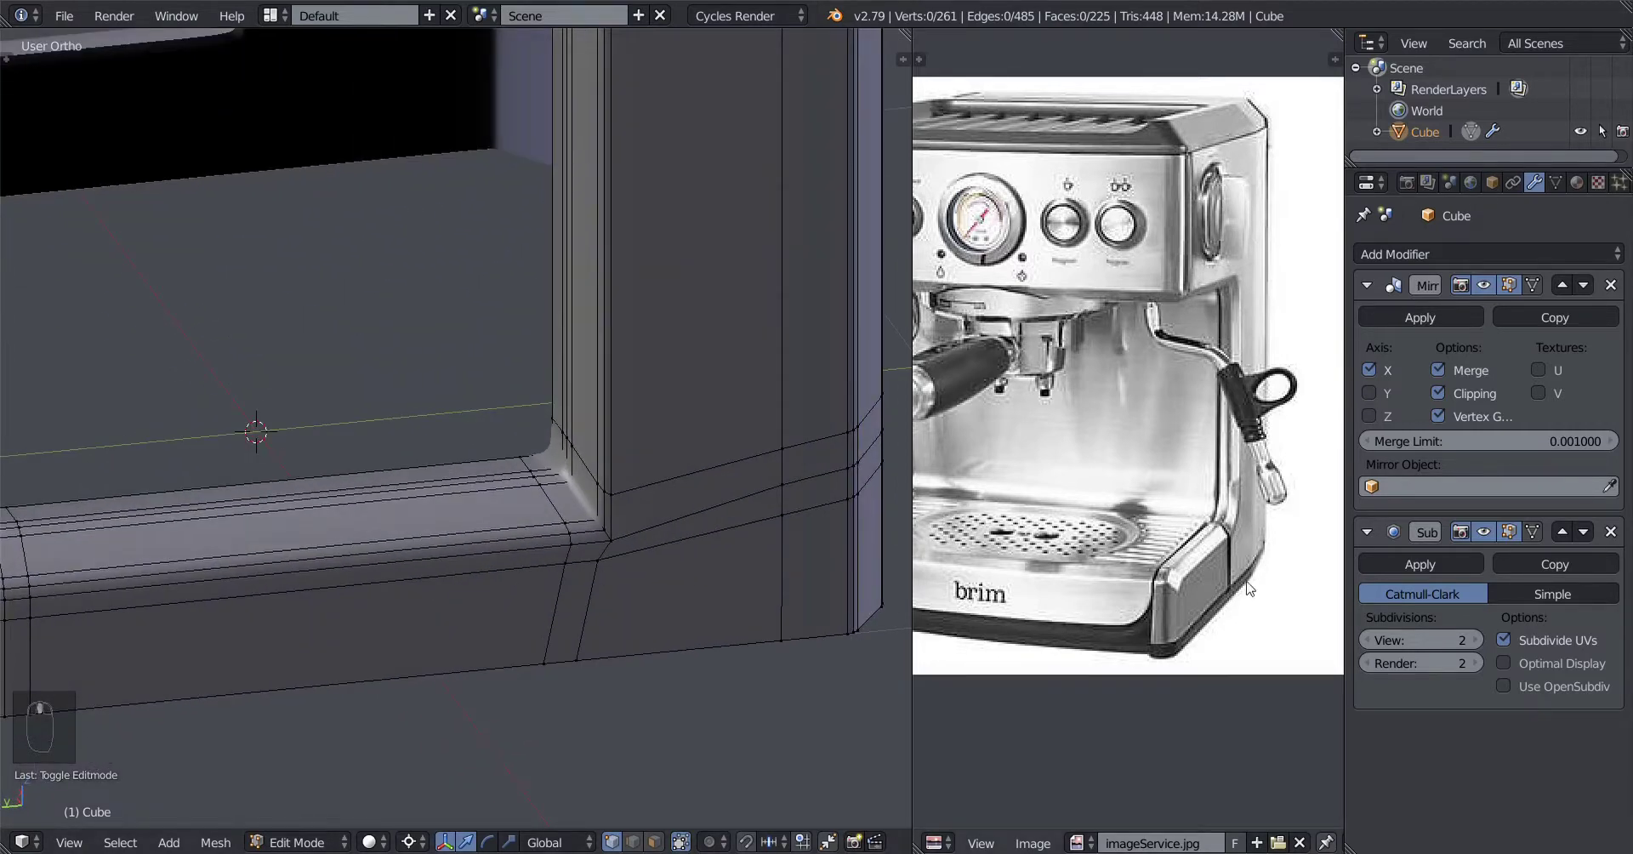
scroll(437, 601, down, 2)
mouse_move(437, 601)
middle_down()
mouse_move(536, 601)
mouse_move(449, 601)
middle_up()
middle_drag(346, 576, 449, 558)
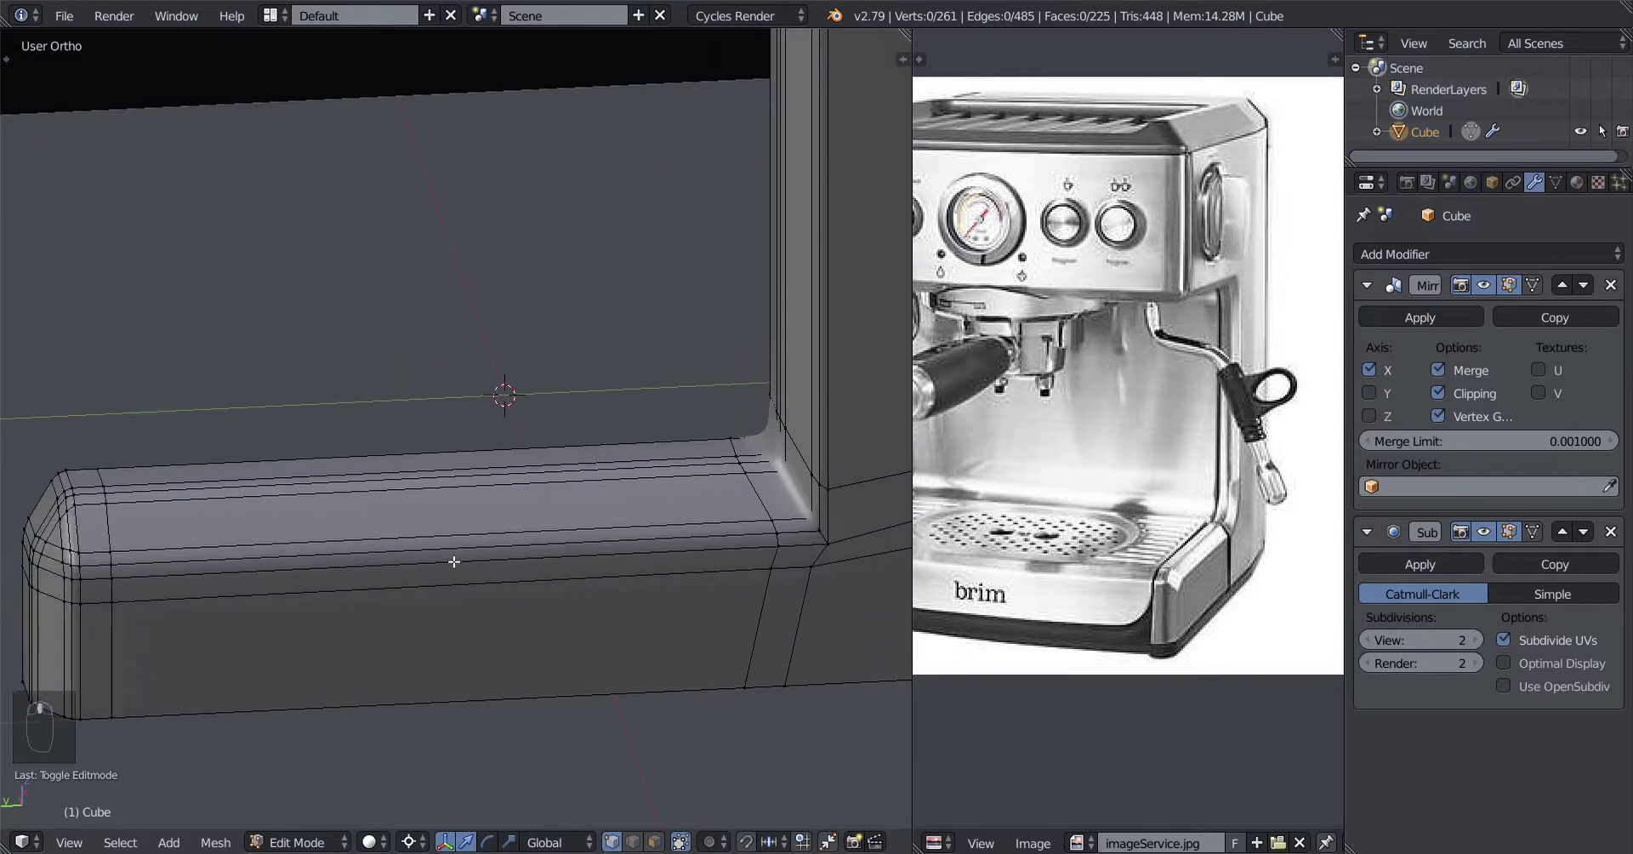
Step: Add an edge loop across the base arm, slid close to the recess's lower corner with even and flipped spacing
scroll(420, 562, down, 1)
scroll(419, 562, up, 2)
key(ctrl+r)
click(426, 560)
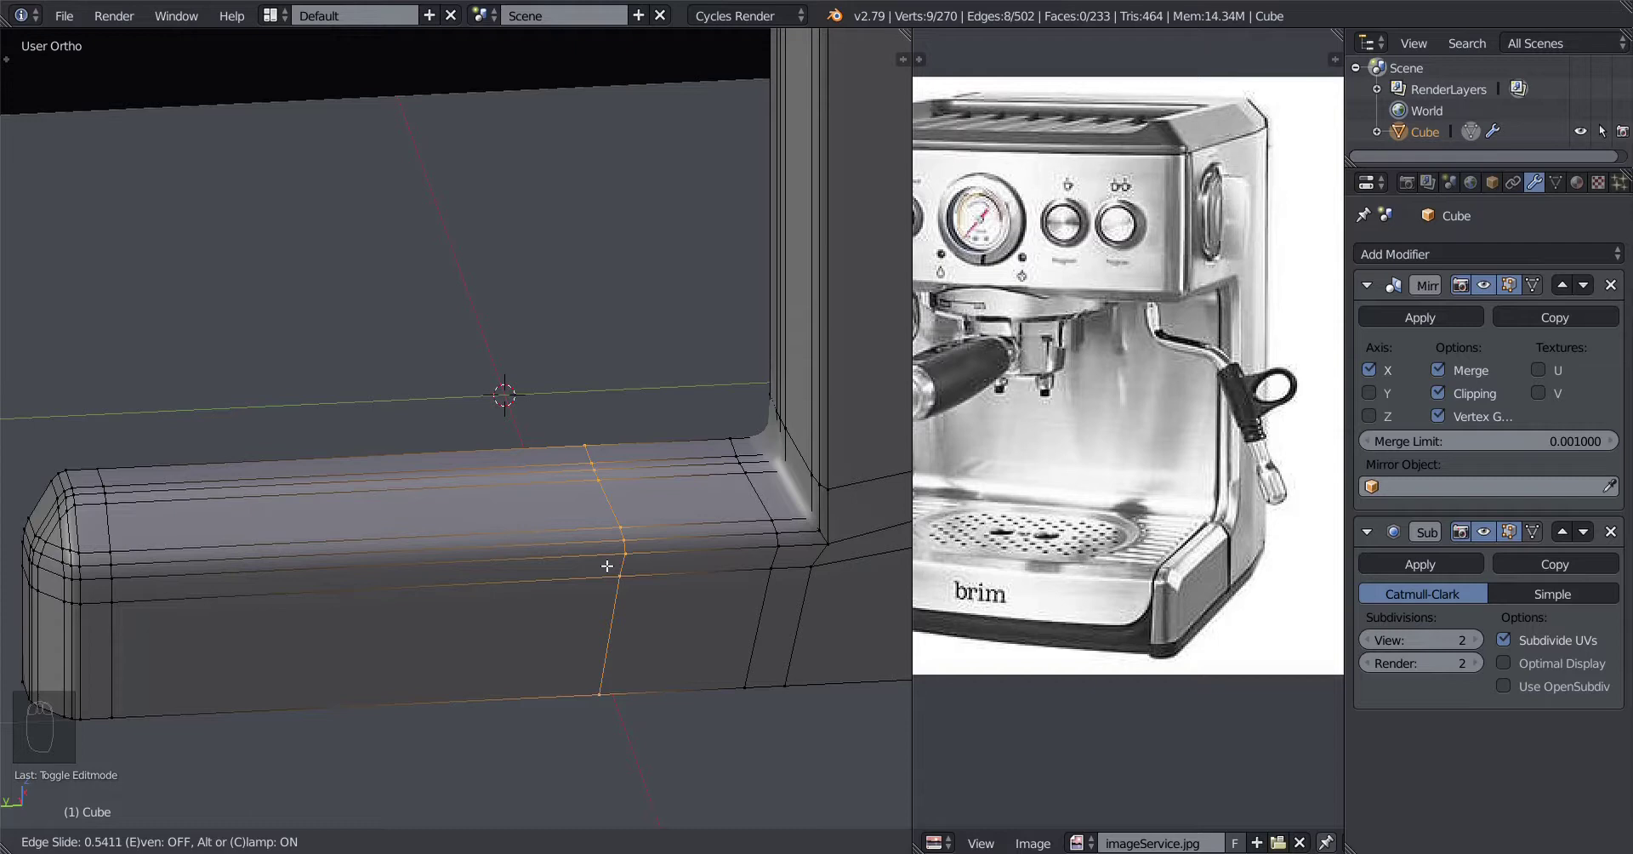
key(e)
key(f)
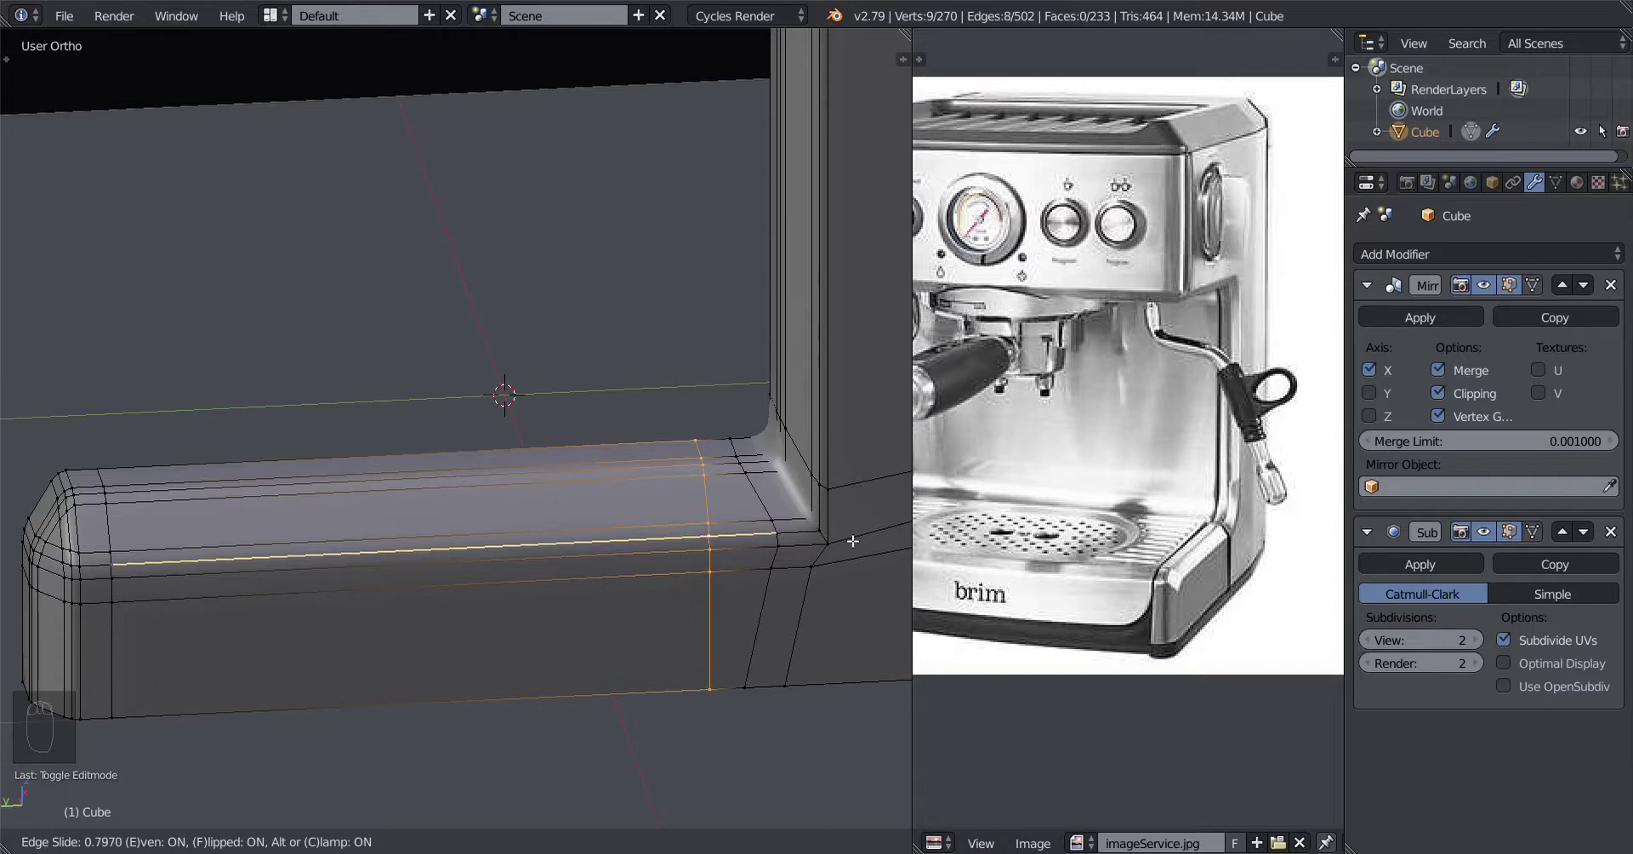
click(854, 541)
Step: Bevel the new edge loop into a narrow strip, delete its faces to form a seam, and check the smoothed arm
scroll(853, 541, up, 2)
shift+middle_drag(854, 541, 604, 567)
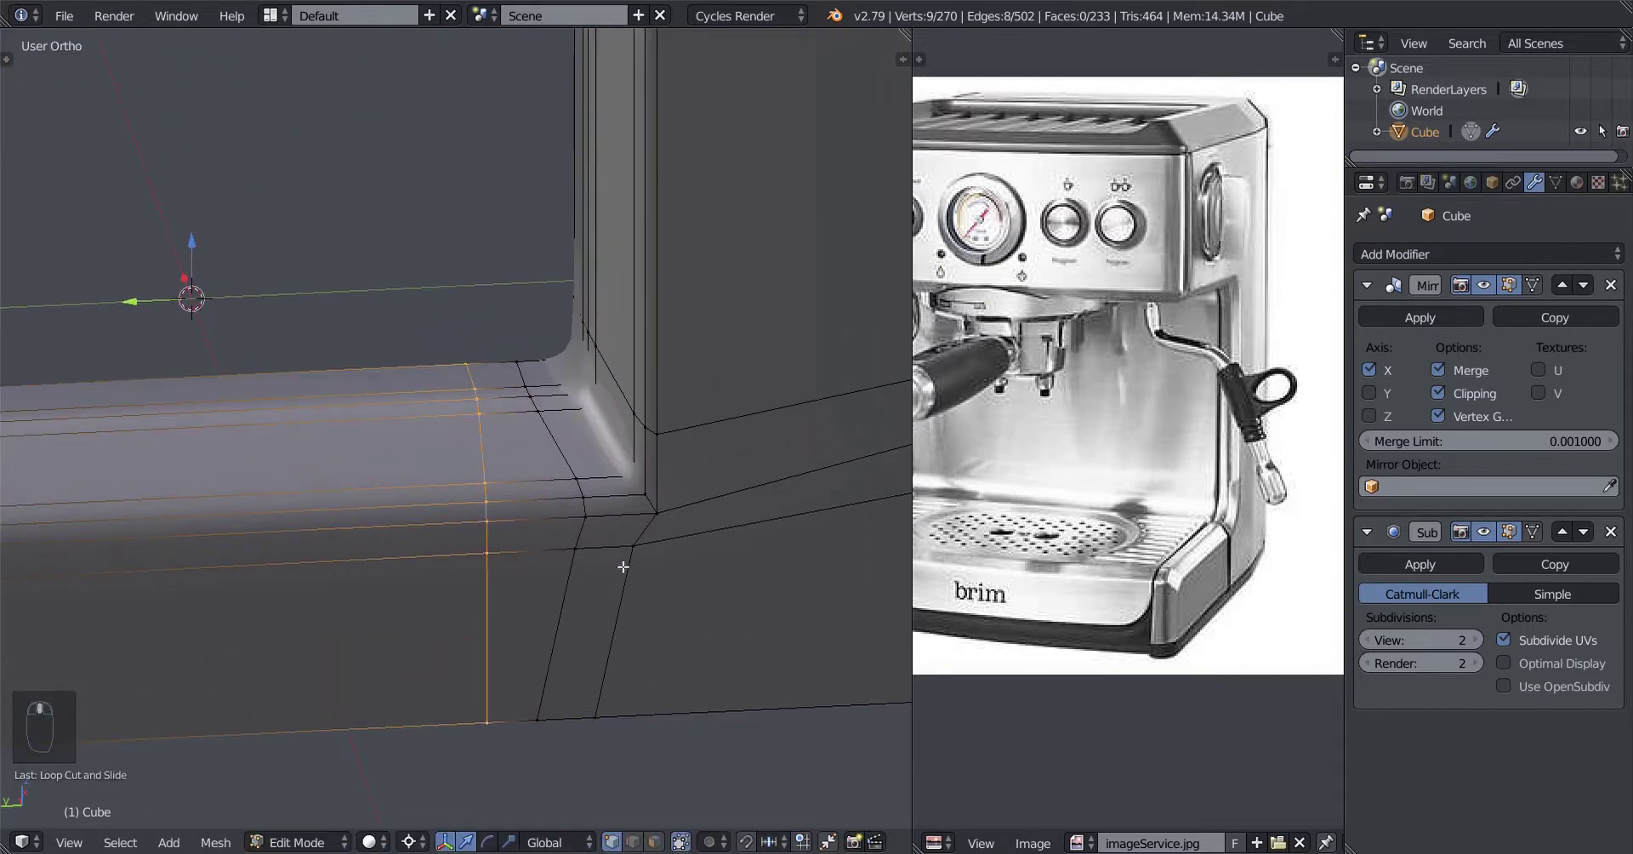
key(ctrl+b)
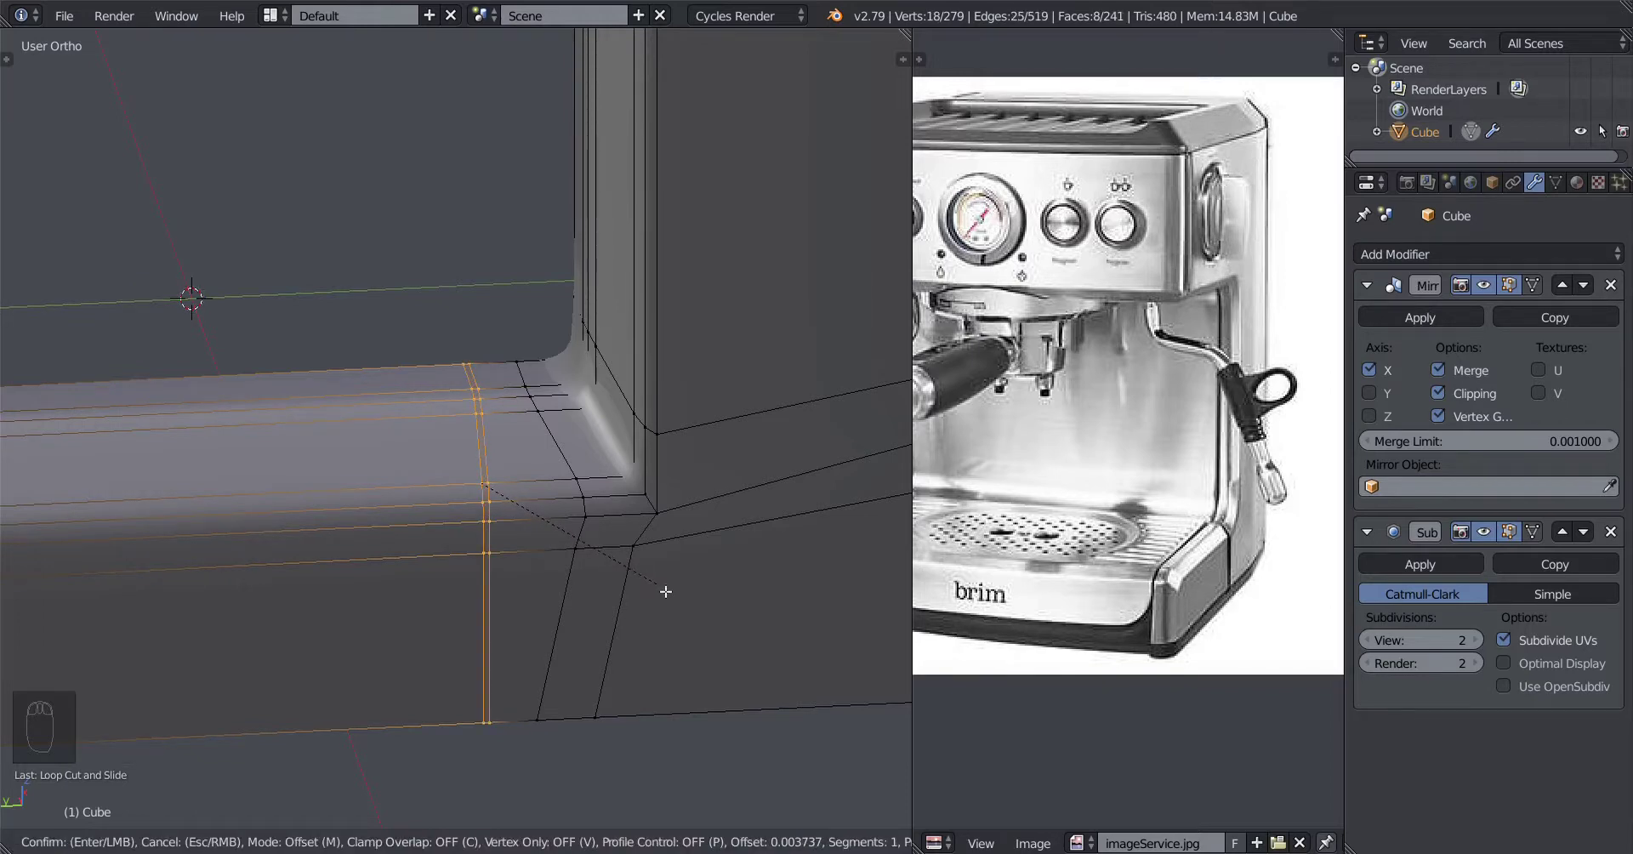
click(657, 579)
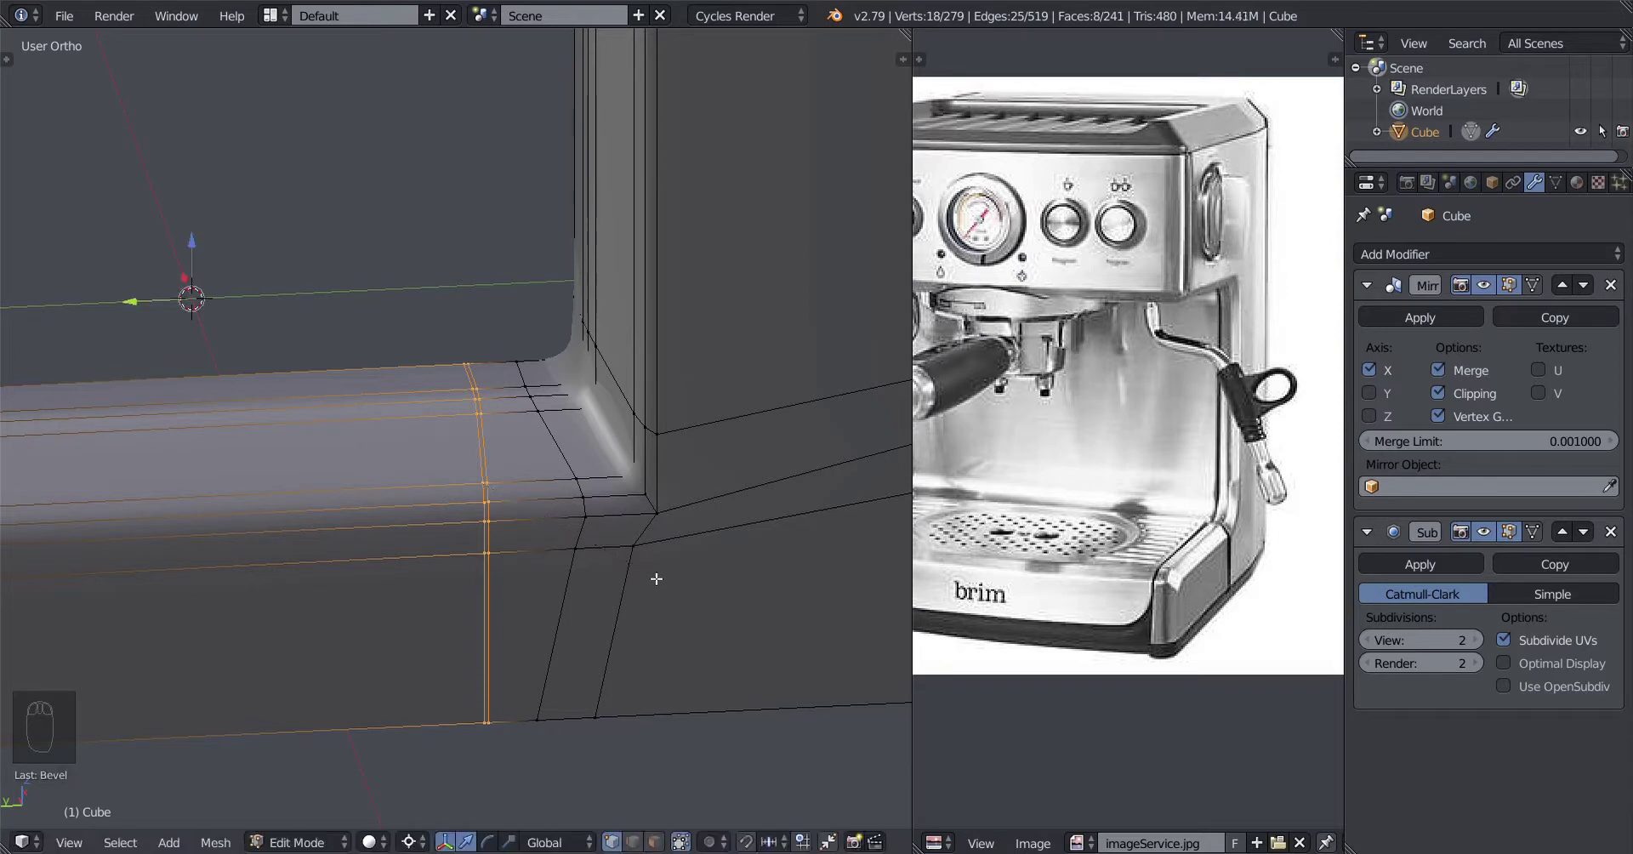
key(x)
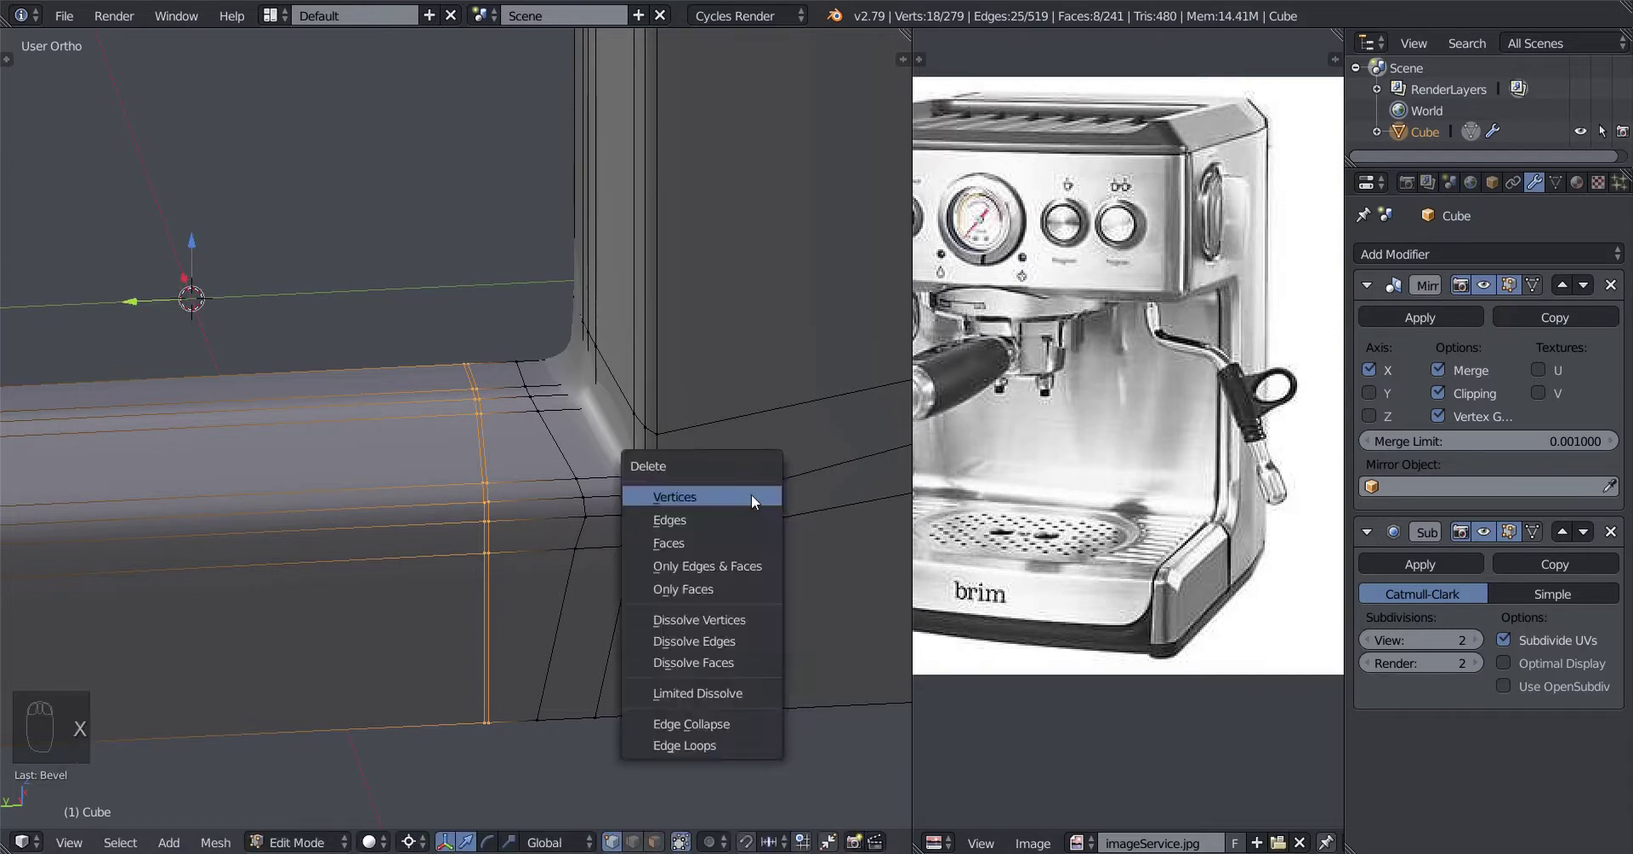
click(713, 538)
key(Tab)
scroll(474, 554, down, 5)
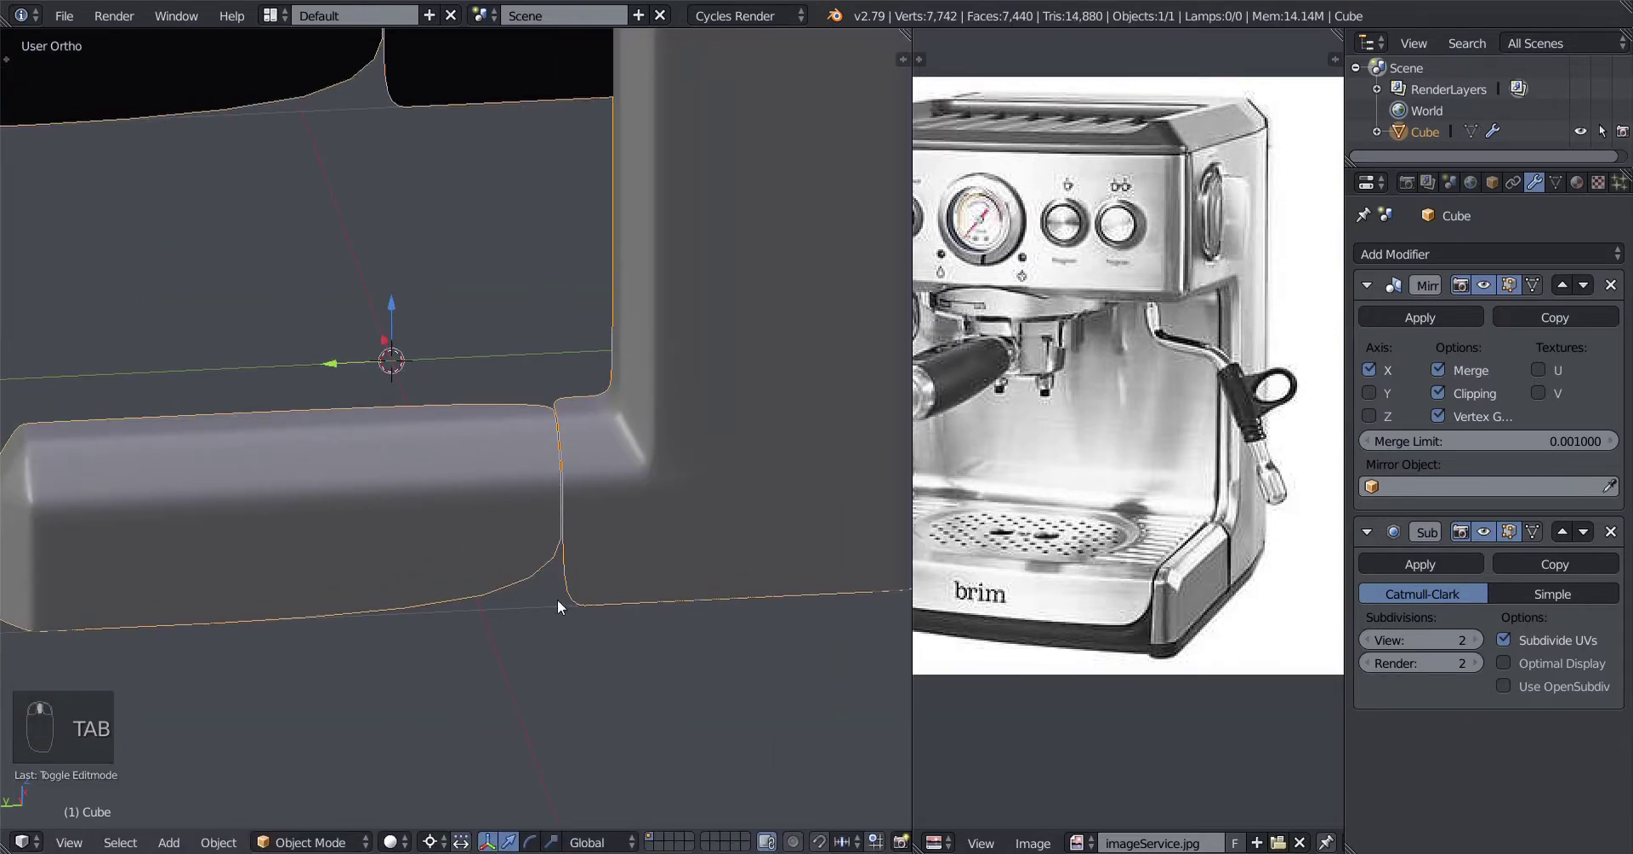
scroll(559, 504, up, 1)
Step: Add a supporting edge loop across the arm's long section, slid with even spacing close to the seam
key(Tab)
shift+middle_drag(595, 528, 460, 602)
scroll(461, 524, down, 4)
scroll(459, 602, up, 4)
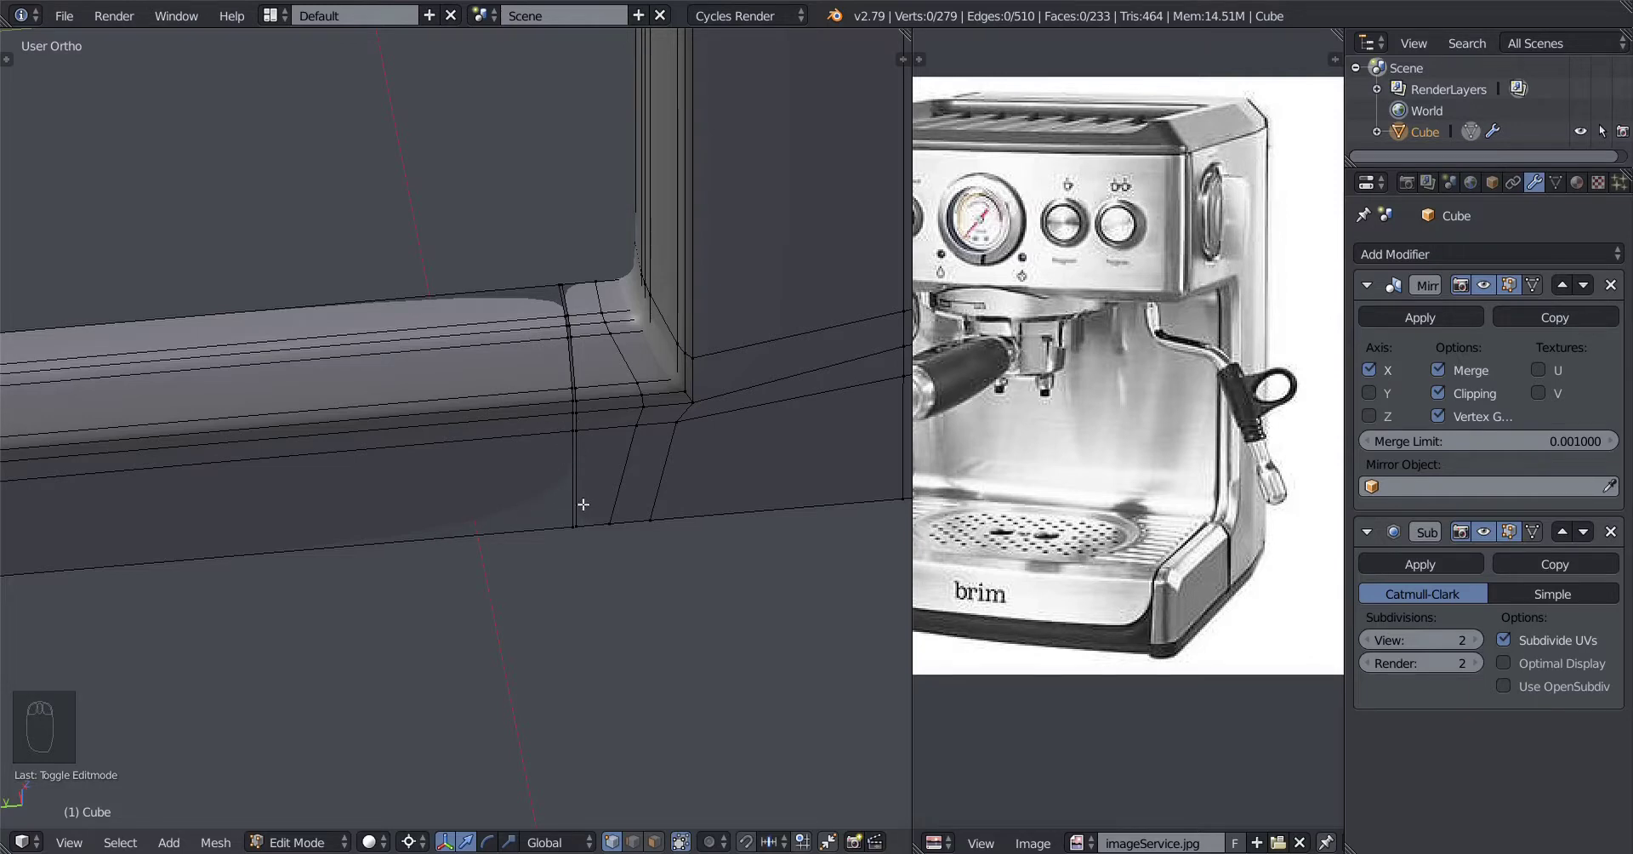
middle_drag(583, 504, 572, 503)
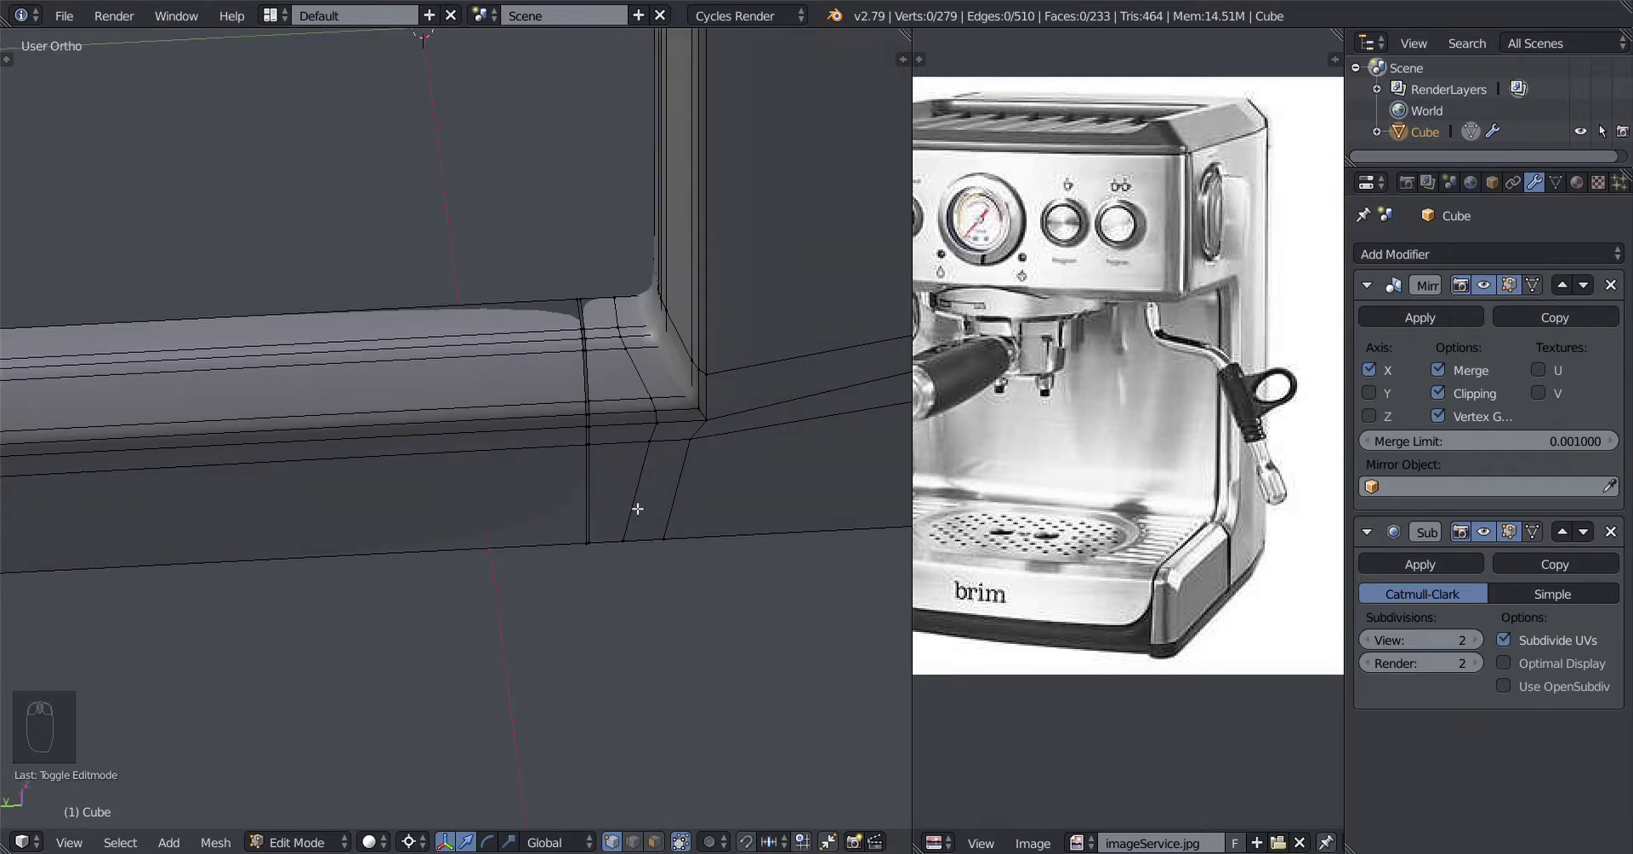
scroll(601, 536, up, 2)
shift+middle_drag(413, 512, 573, 489)
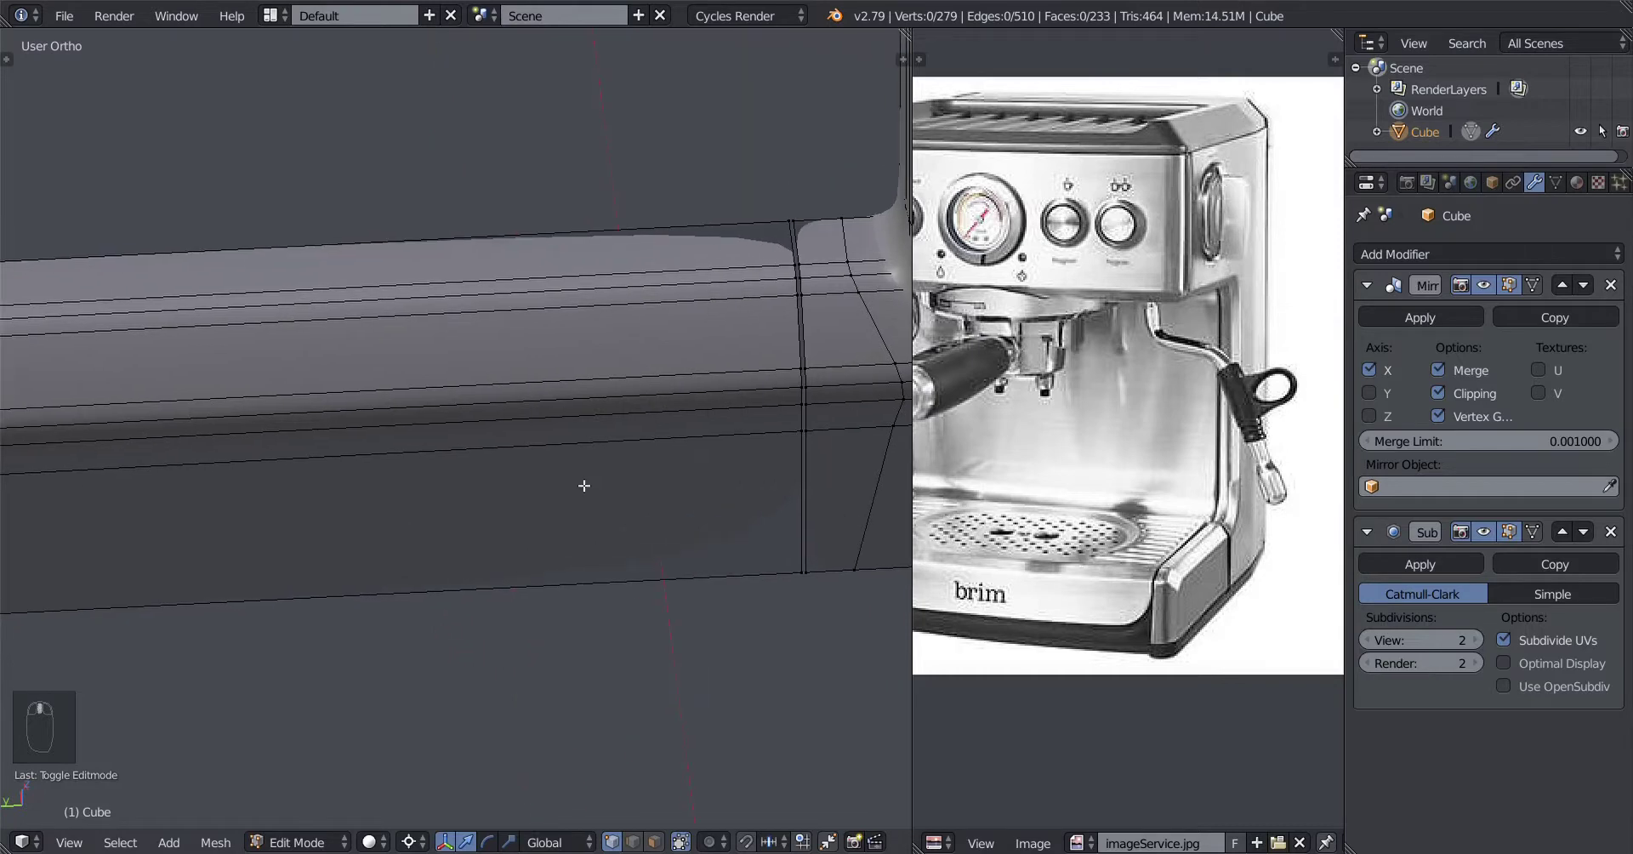
scroll(509, 486, down, 2)
scroll(482, 470, up, 1)
key(ctrl+r)
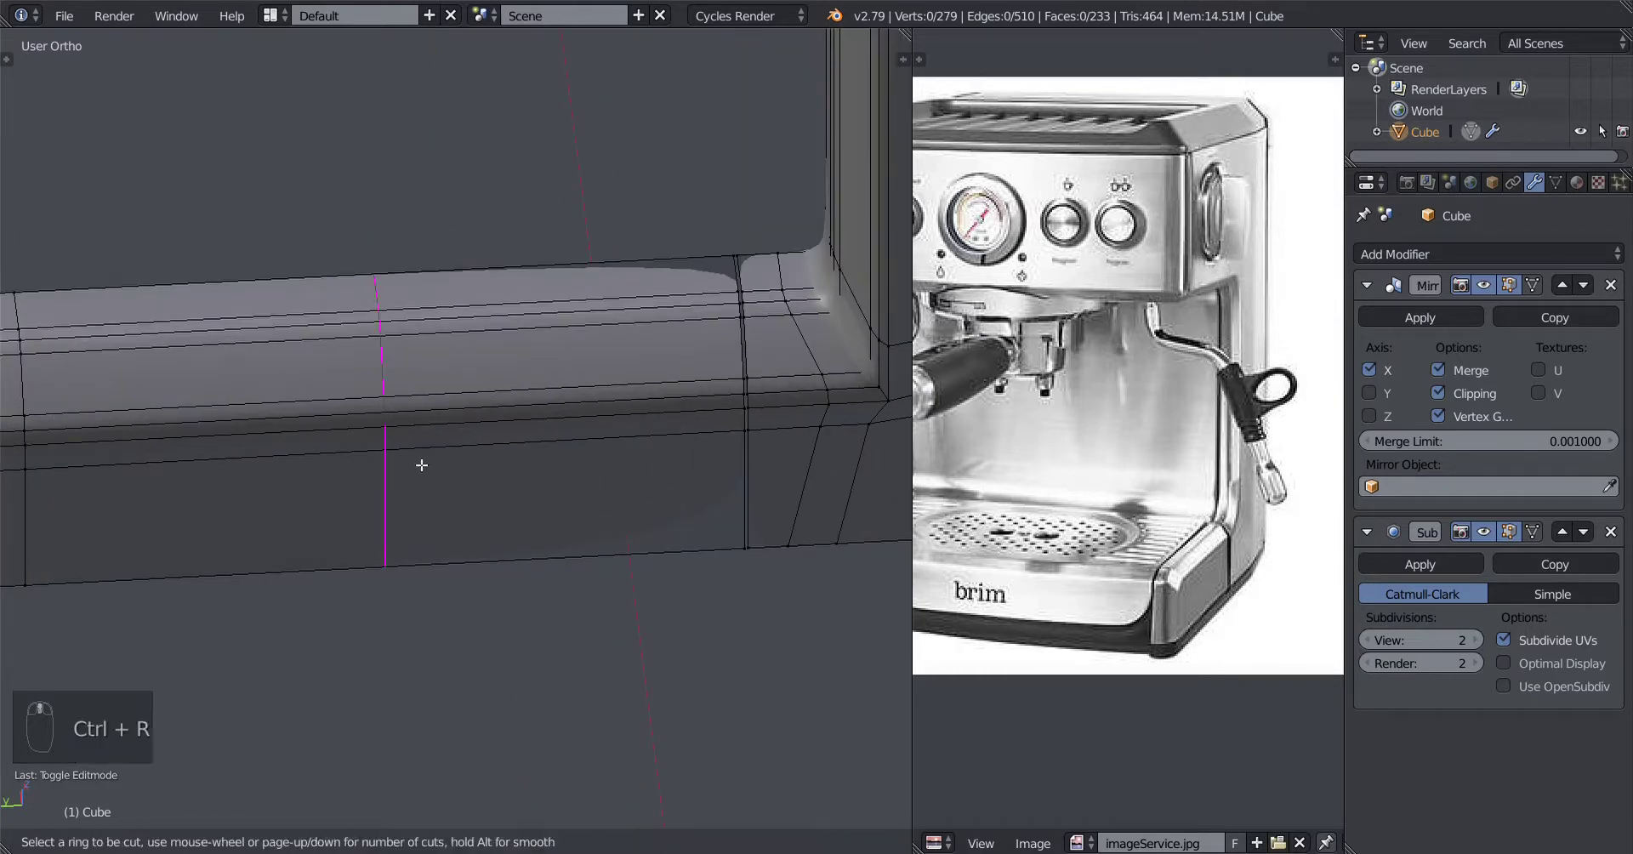
click(425, 463)
key(e)
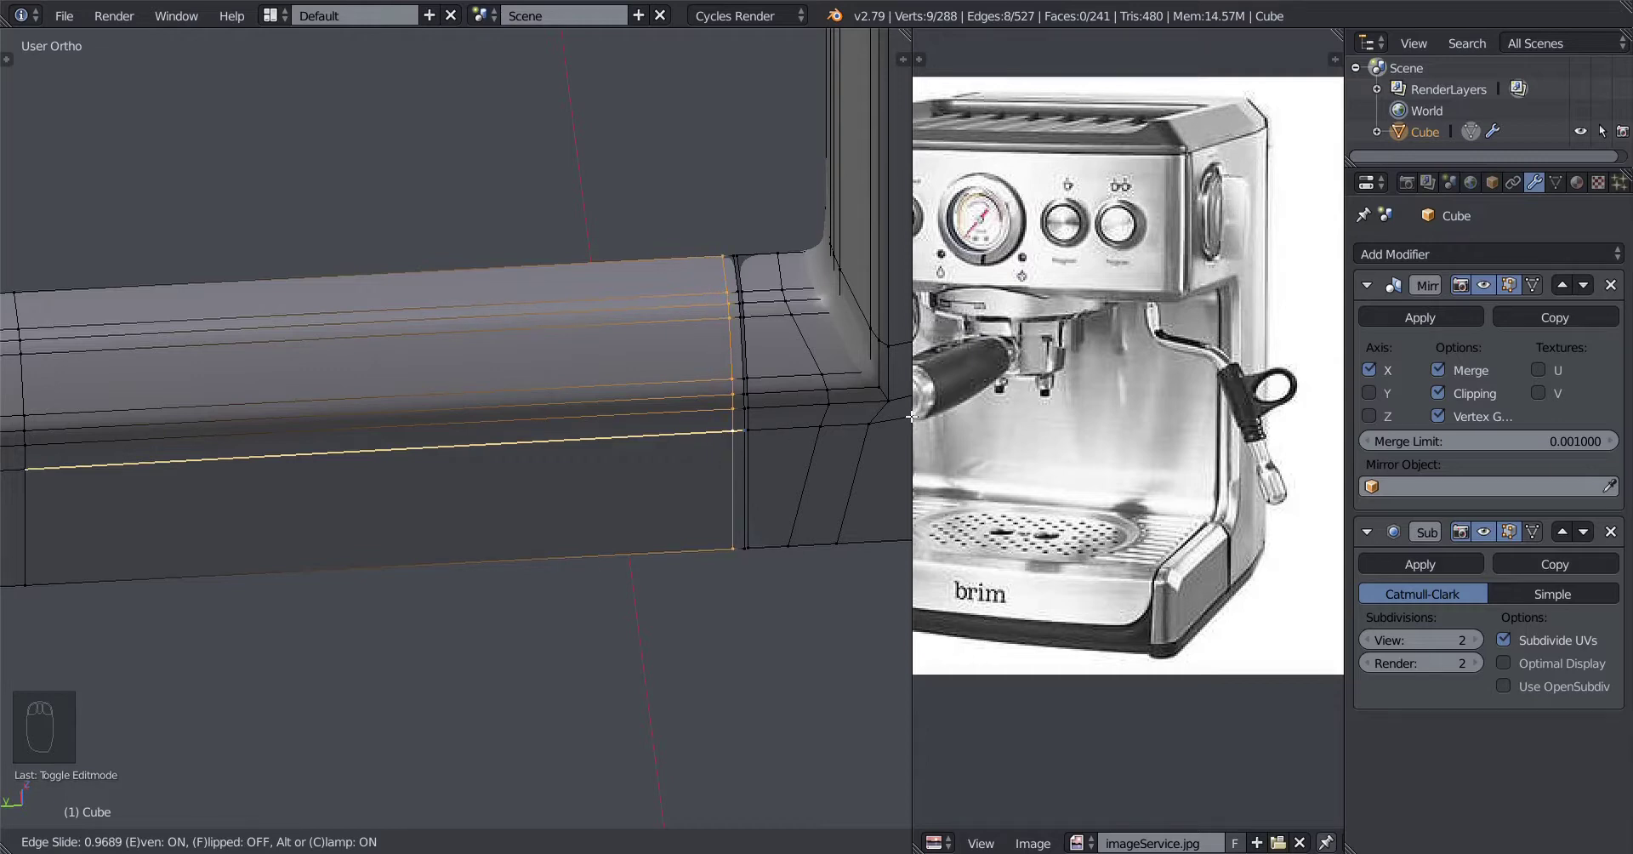
click(856, 408)
Step: Add another edge loop in the narrow span between the supporting loop and the seam, and clear the selection
shift+middle_drag(743, 430, 506, 456)
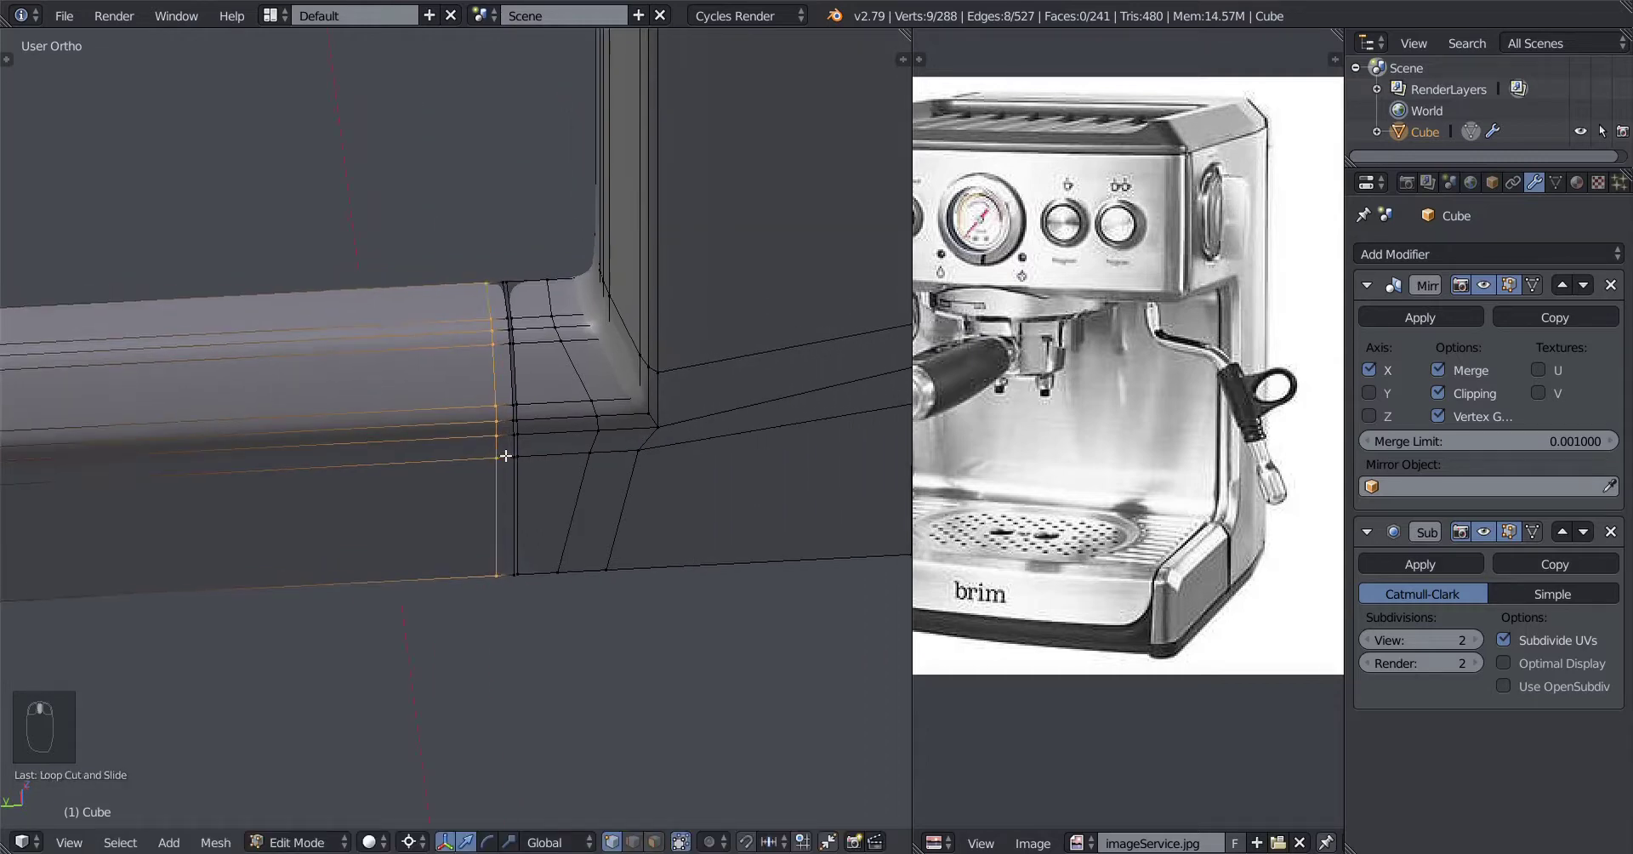
scroll(505, 456, up, 2)
key(ctrl+r)
click(540, 430)
click(527, 446)
key(a)
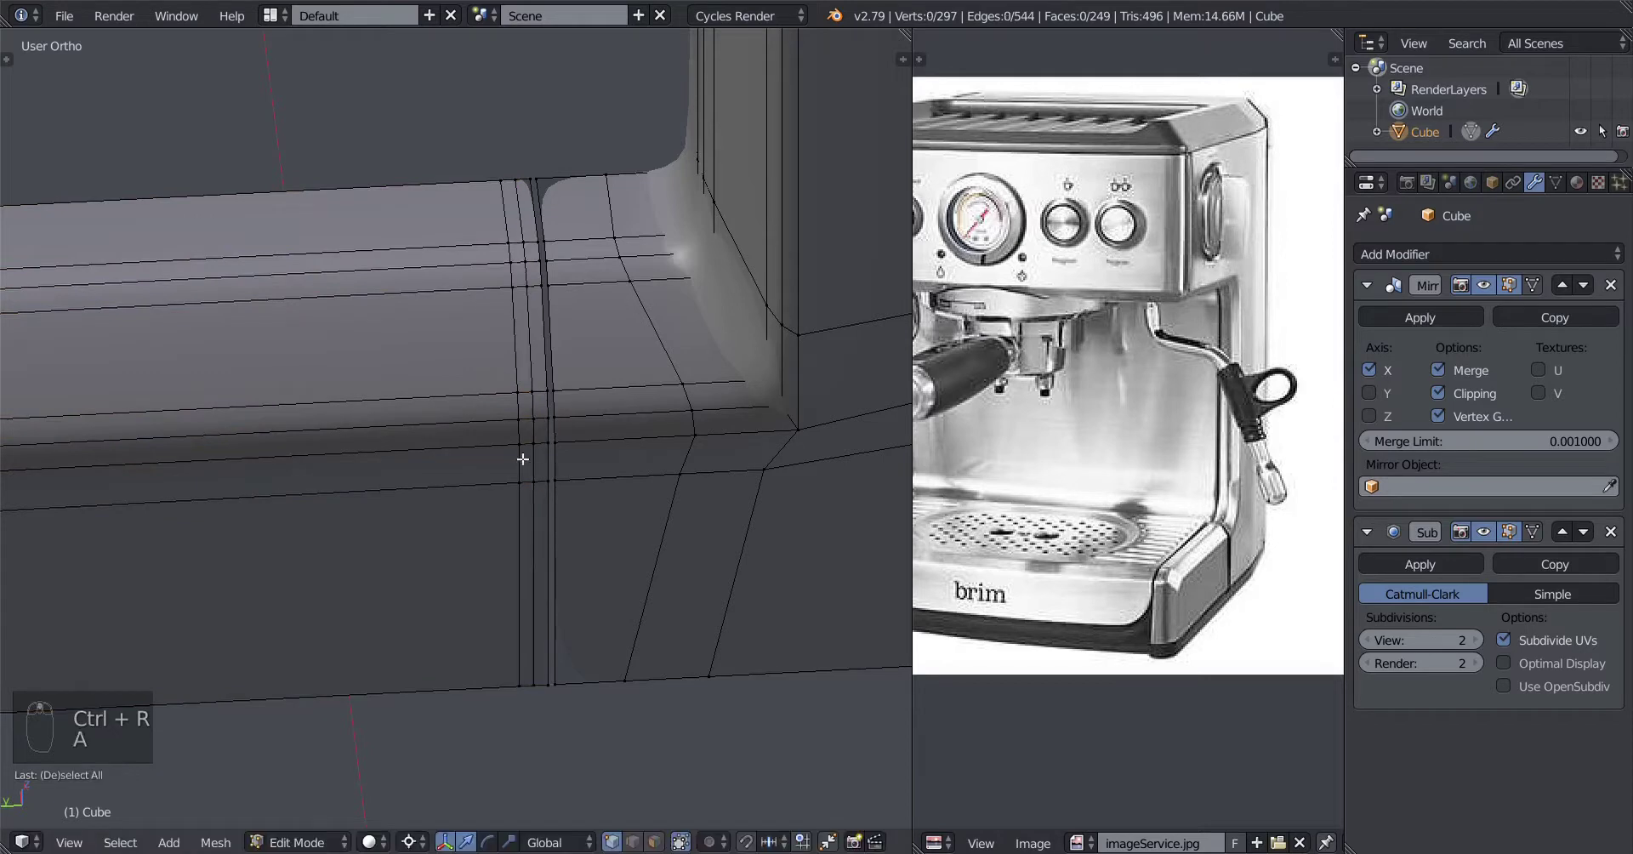
Step: Select the shortest vertex path along the recess's lower corner, from the inner corner vertex to the outer one
scroll(523, 460, down, 5)
mouse_move(426, 498)
shift+middle_down()
mouse_move(674, 477)
mouse_move(559, 459)
mouse_move(561, 481)
mouse_move(417, 496)
shift+middle_up()
scroll(561, 481, up, 3)
key(z)
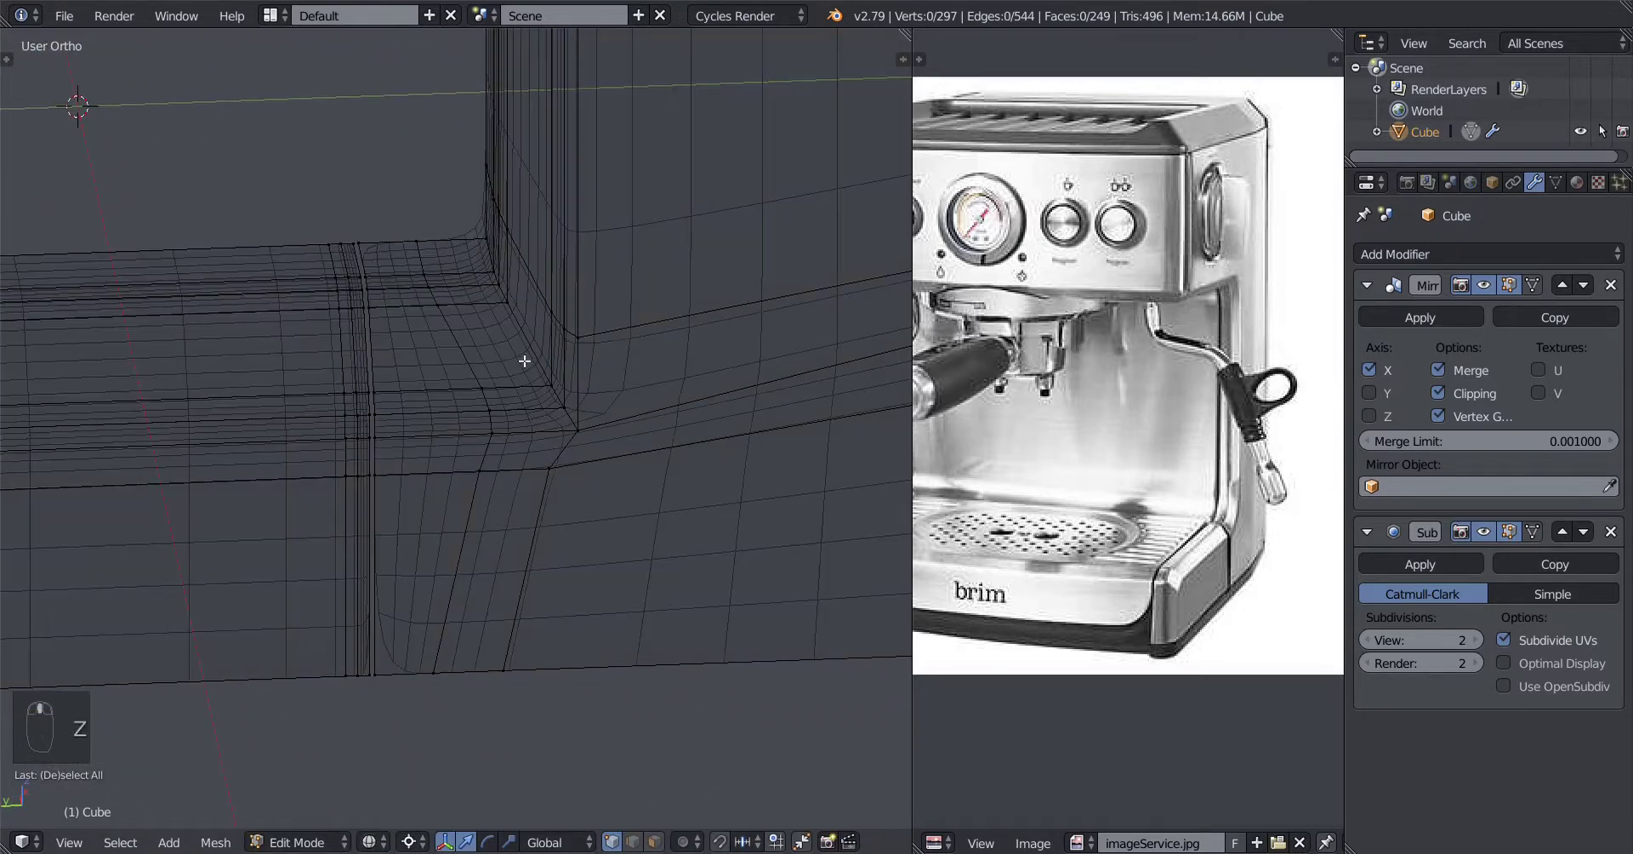
middle_drag(465, 360, 464, 347)
right_click(375, 305)
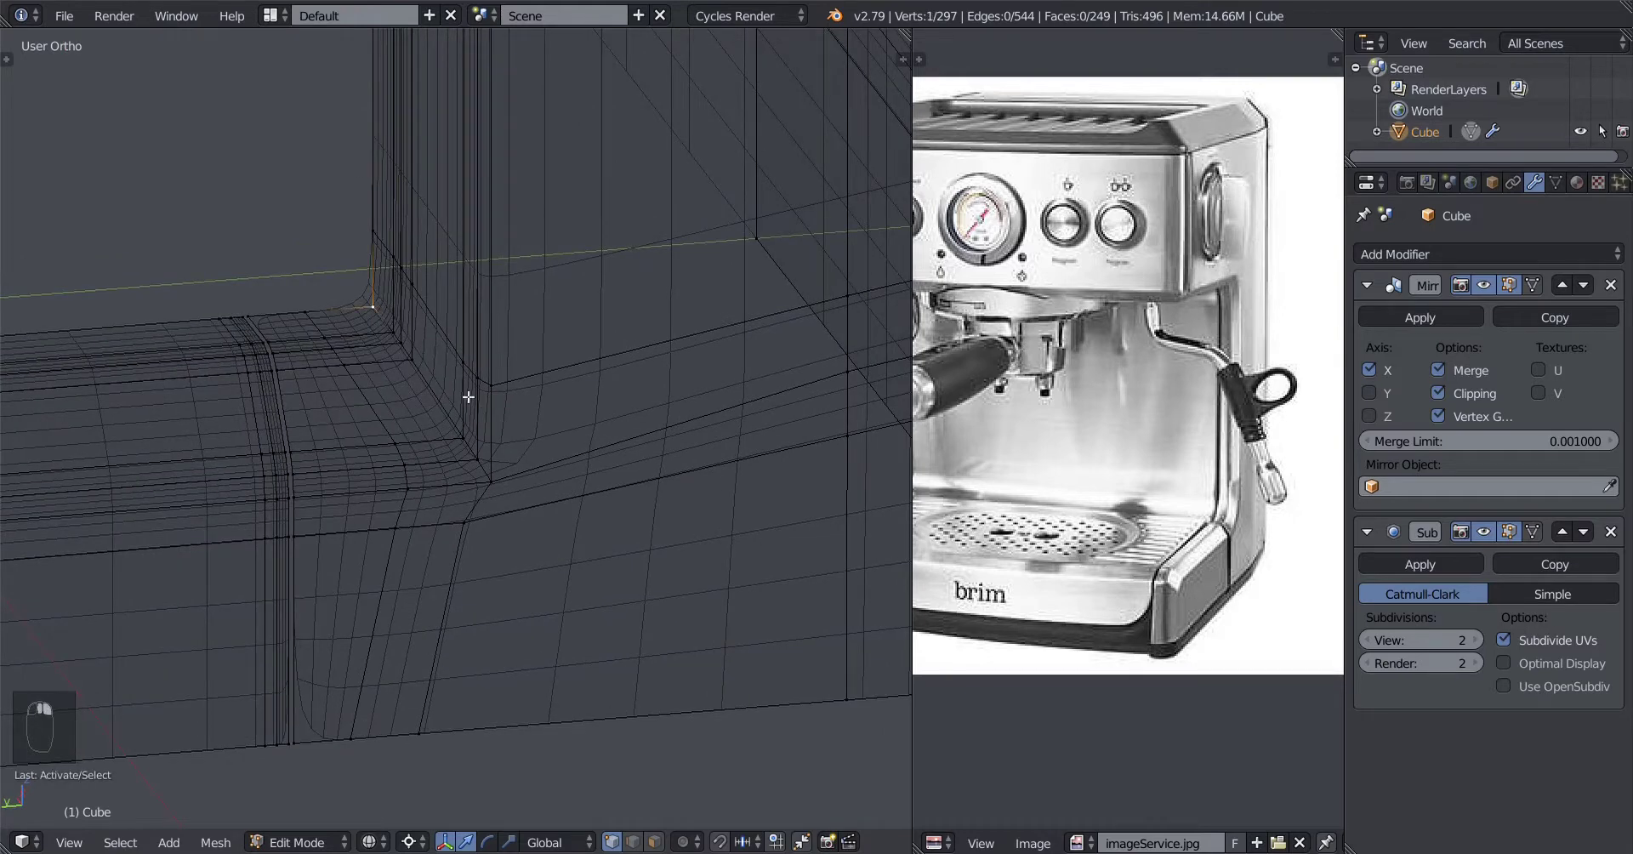
key(a)
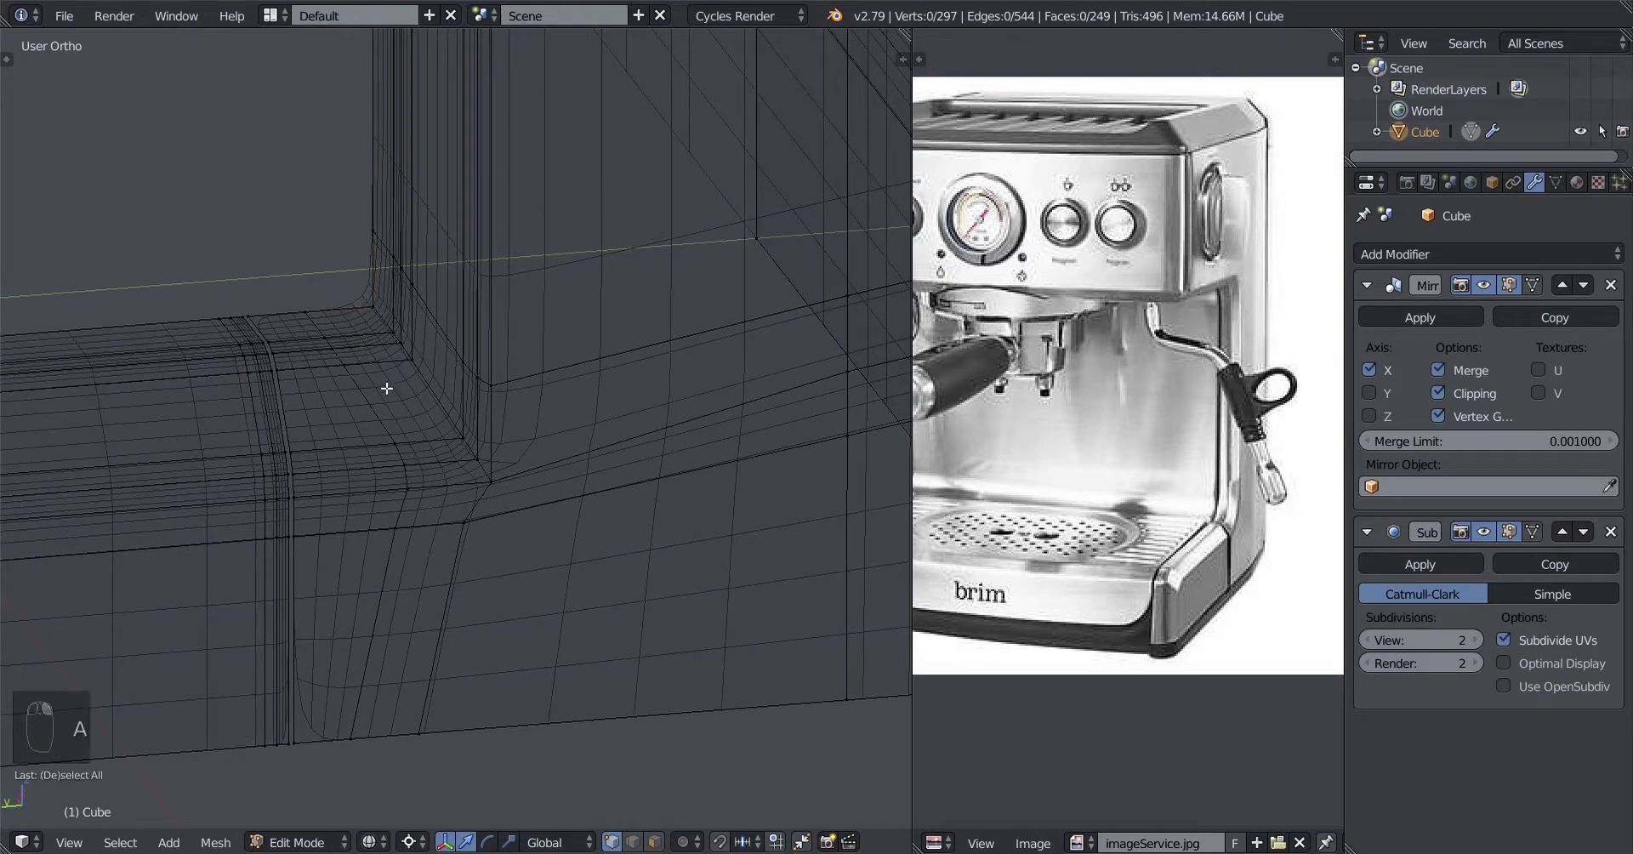
right_click(371, 308)
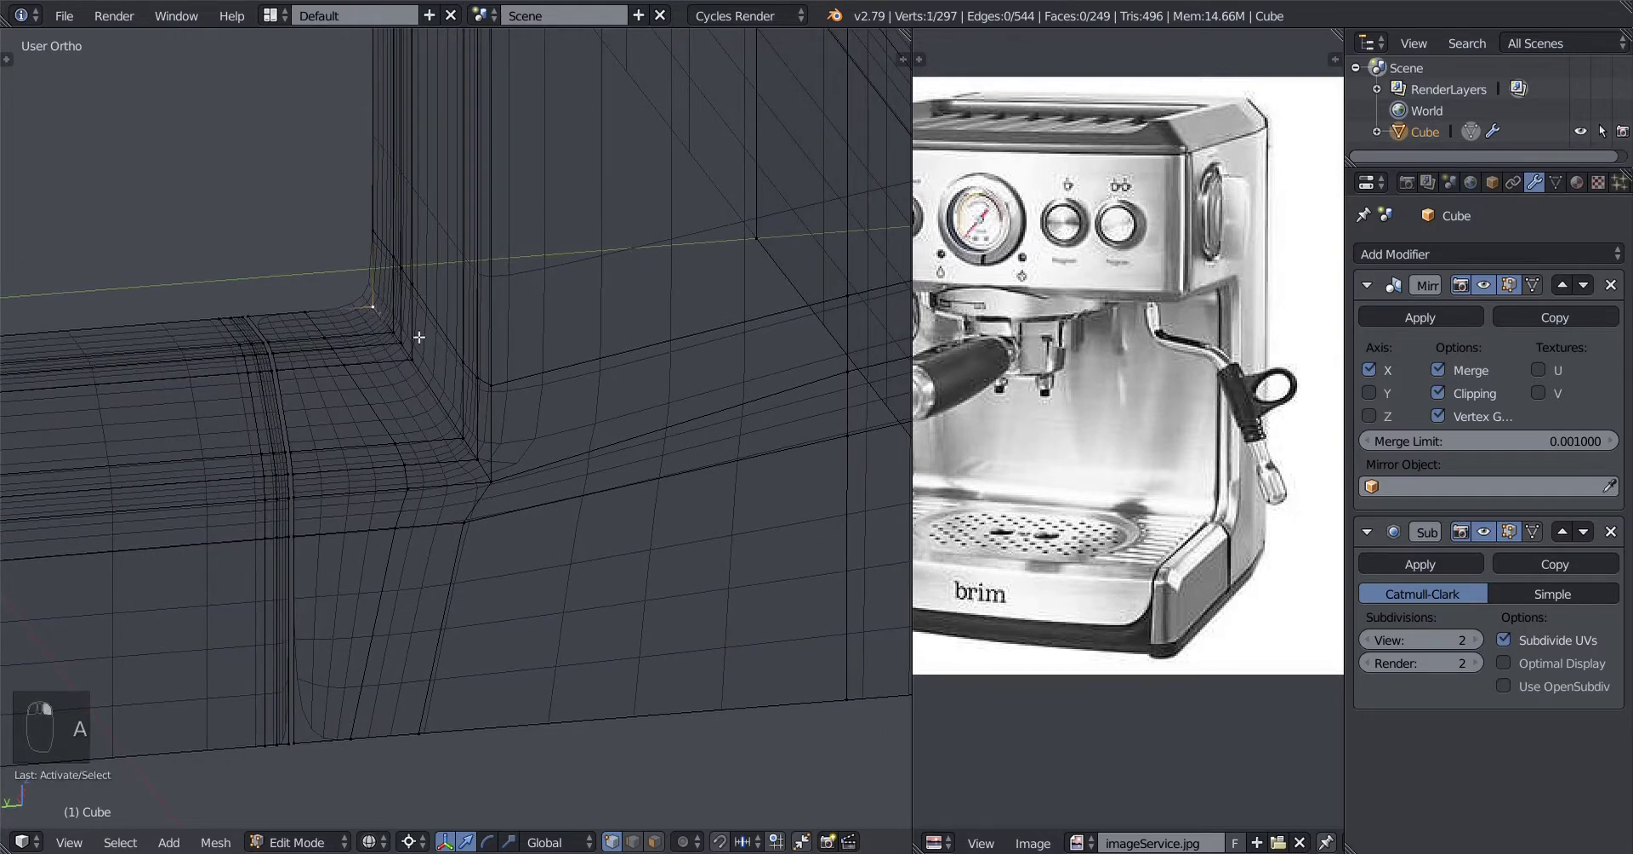
ctrl+right_click(503, 482)
key(z)
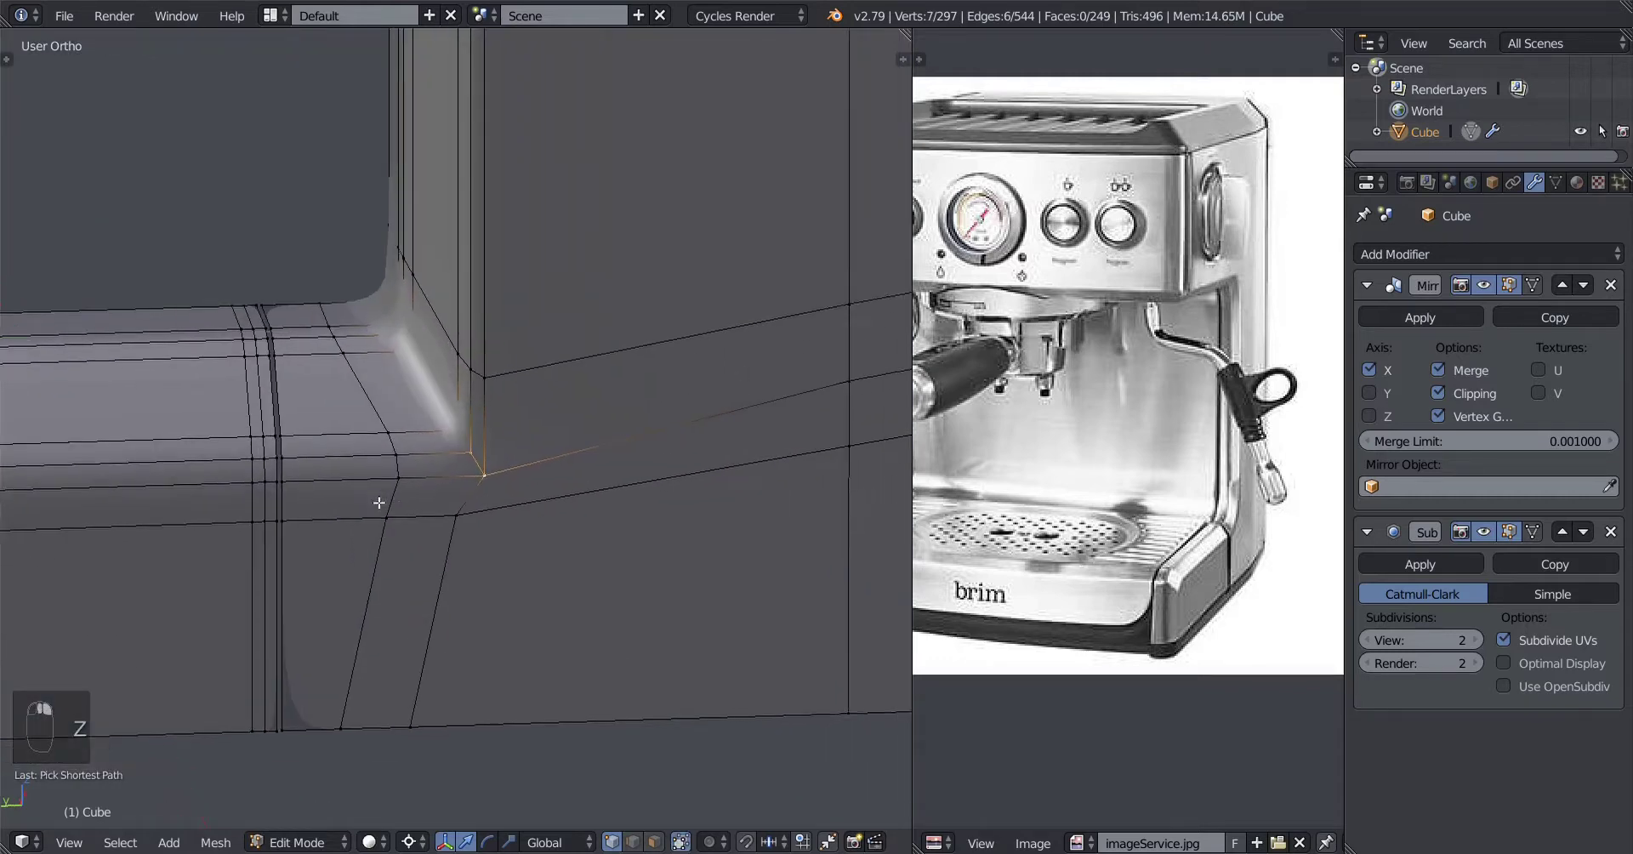
key(z)
key(z)
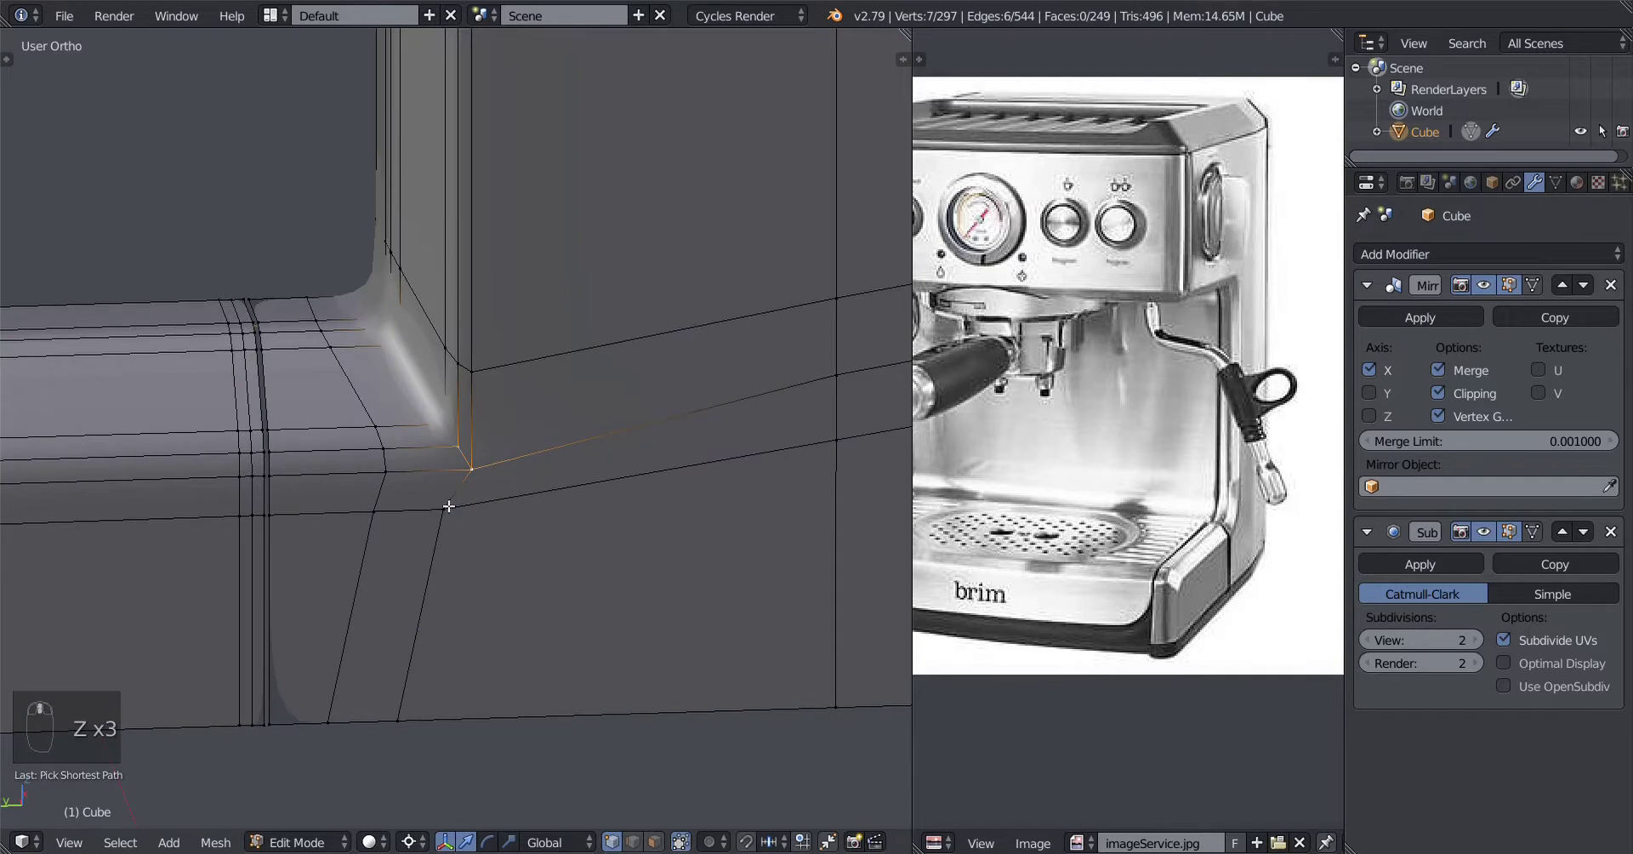
scroll(449, 506, up, 1)
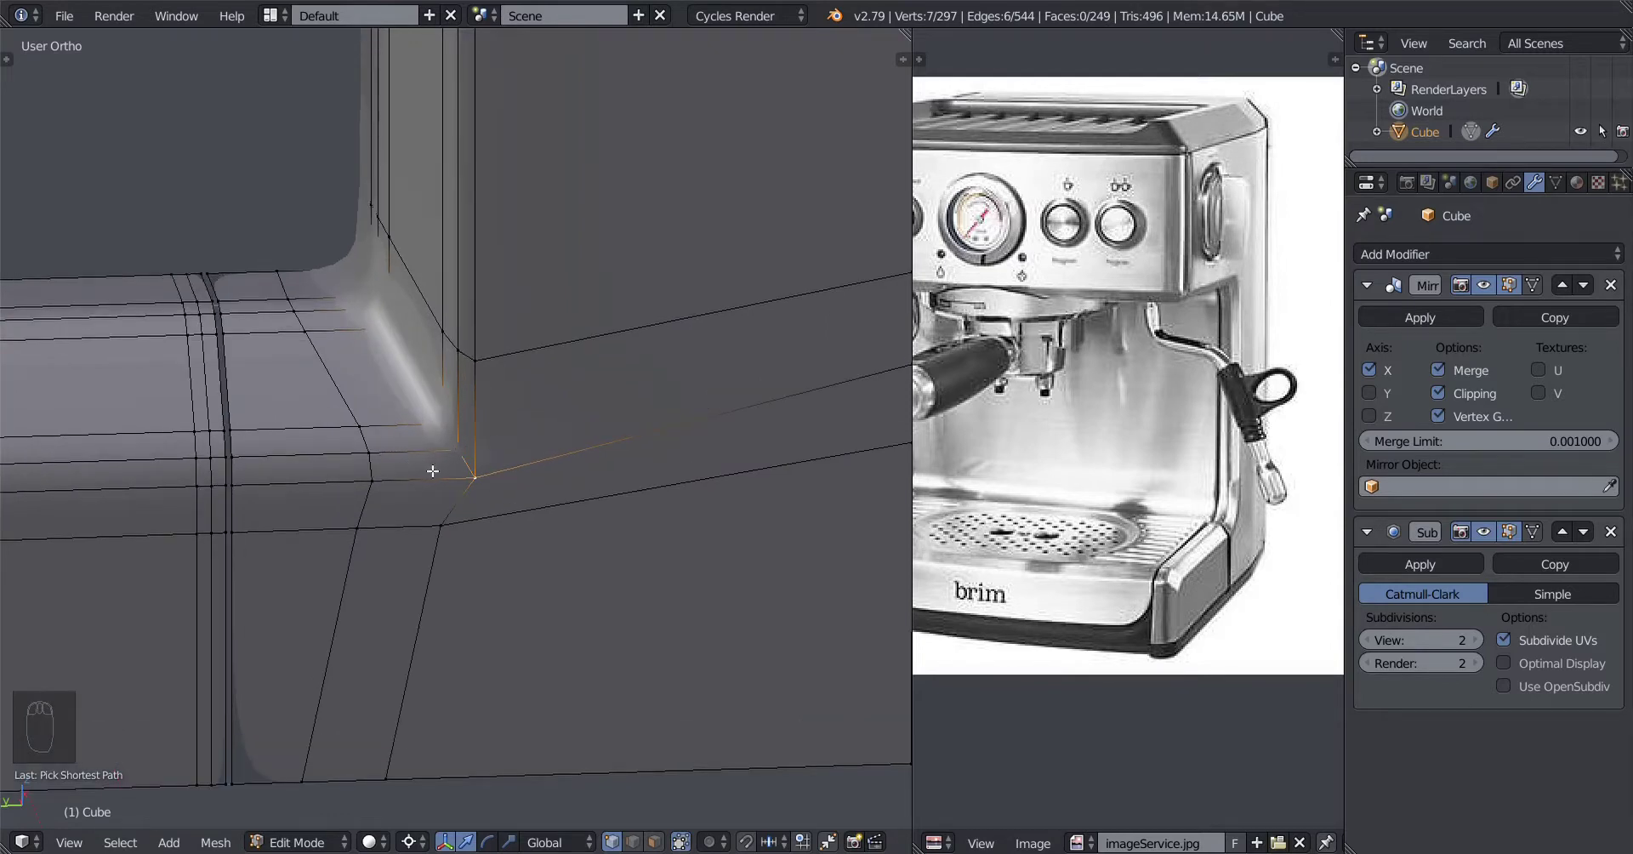
scroll(354, 550, up, 2)
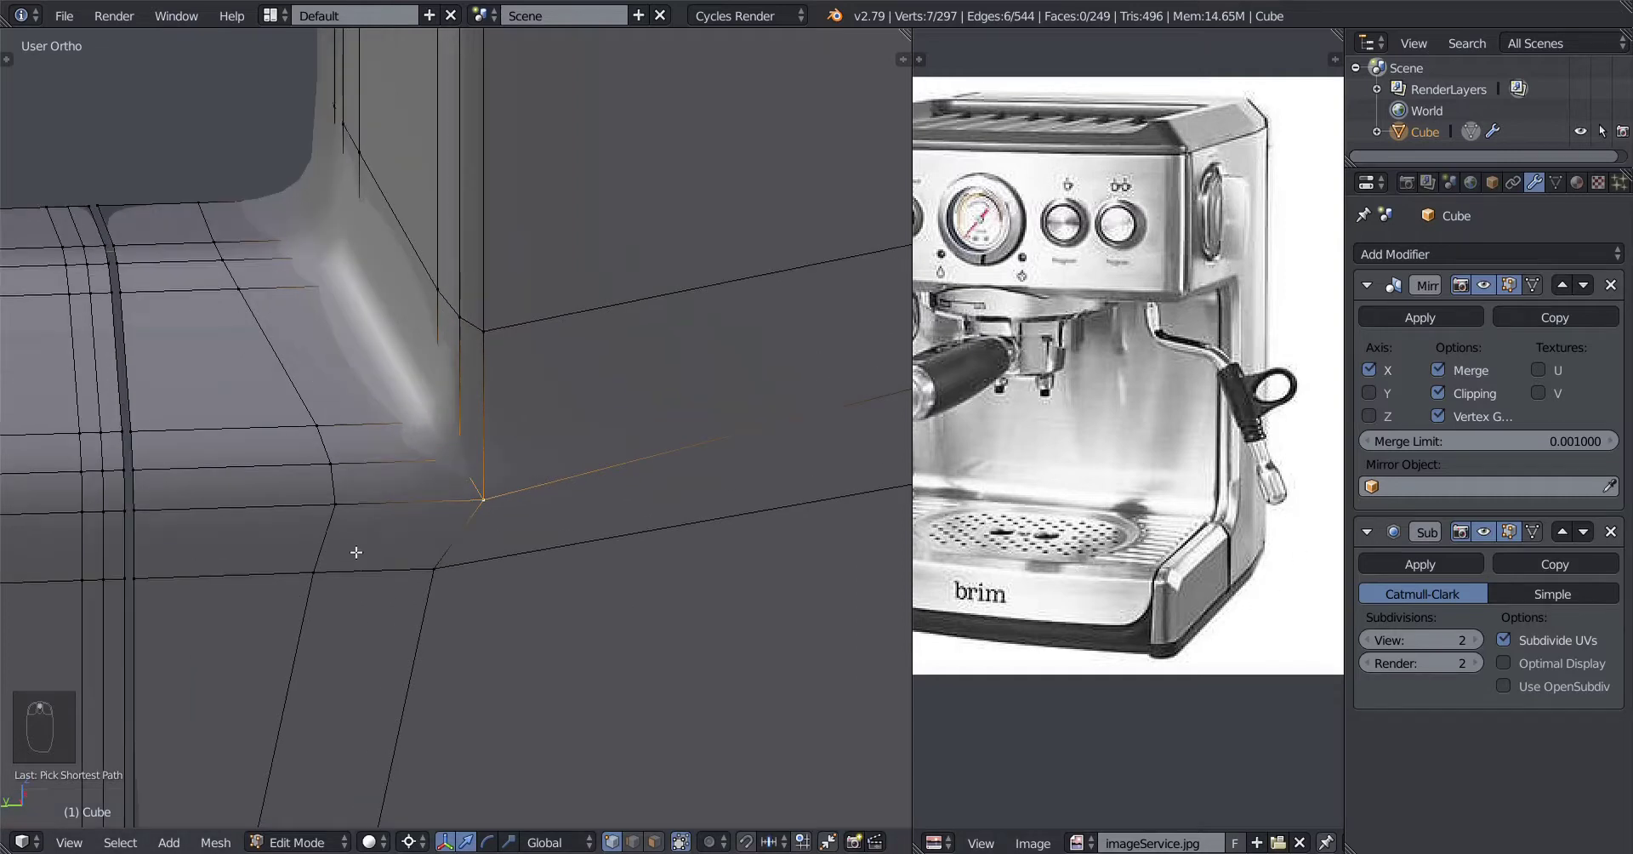
key(g)
key(g)
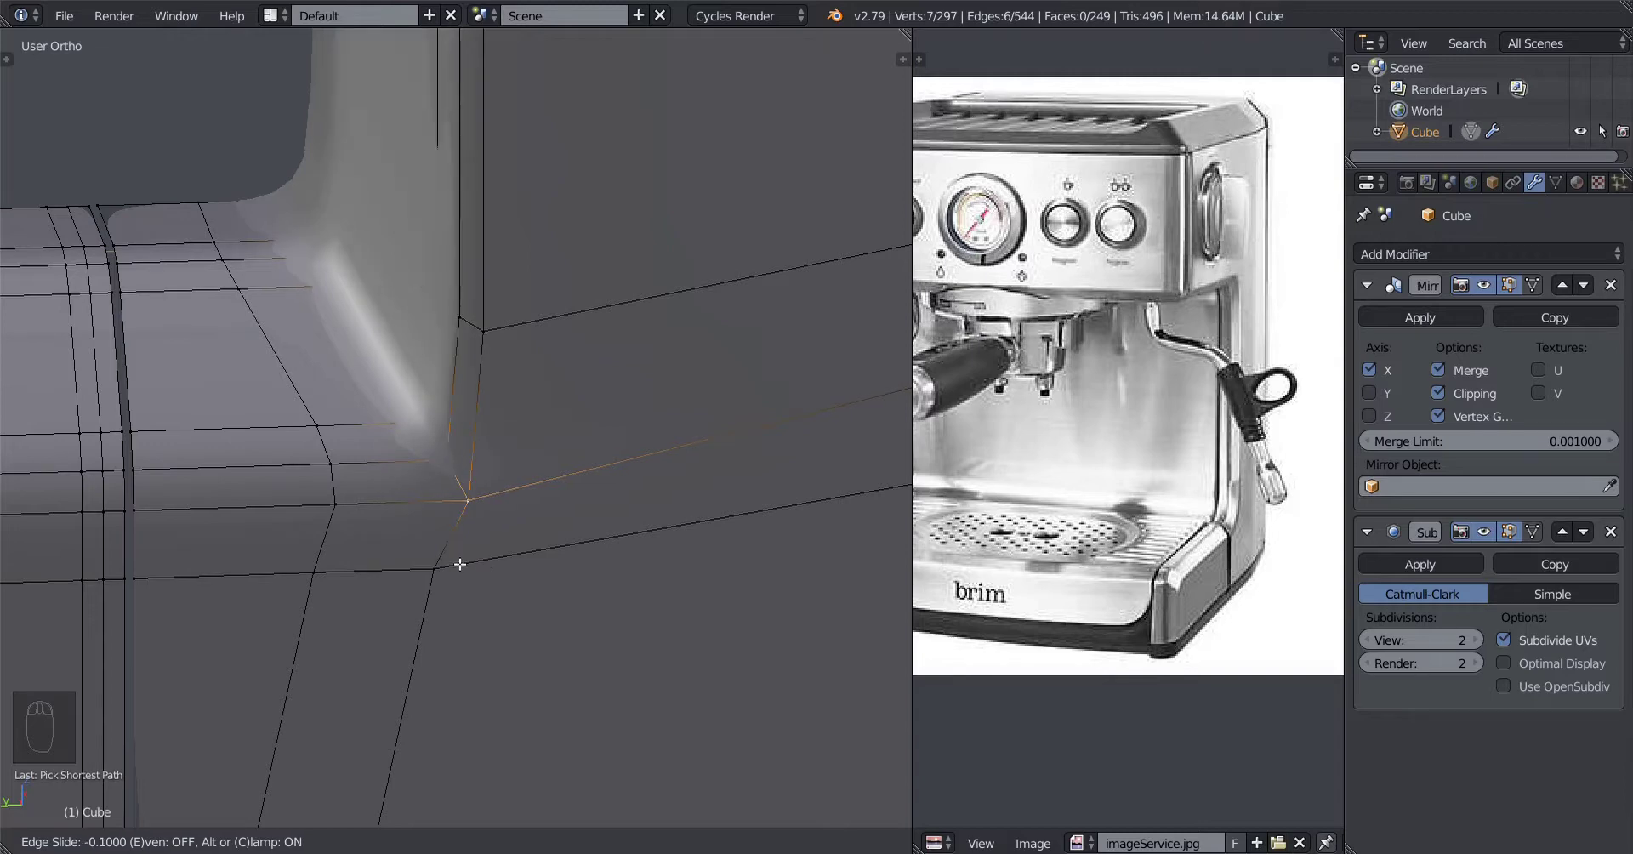
right_click(427, 564)
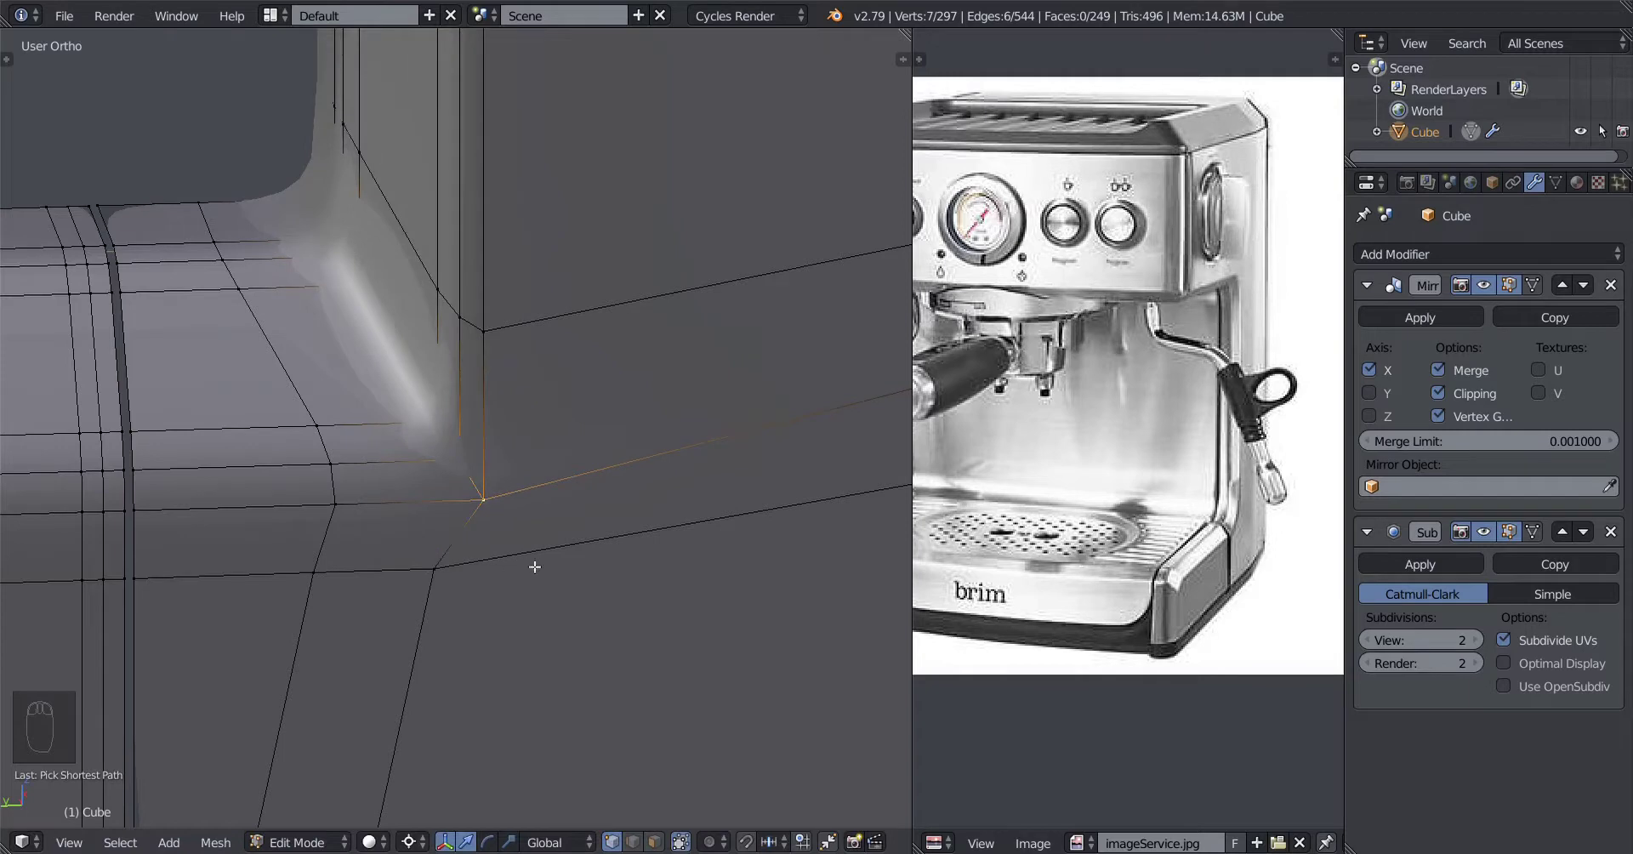
key(g)
key(g)
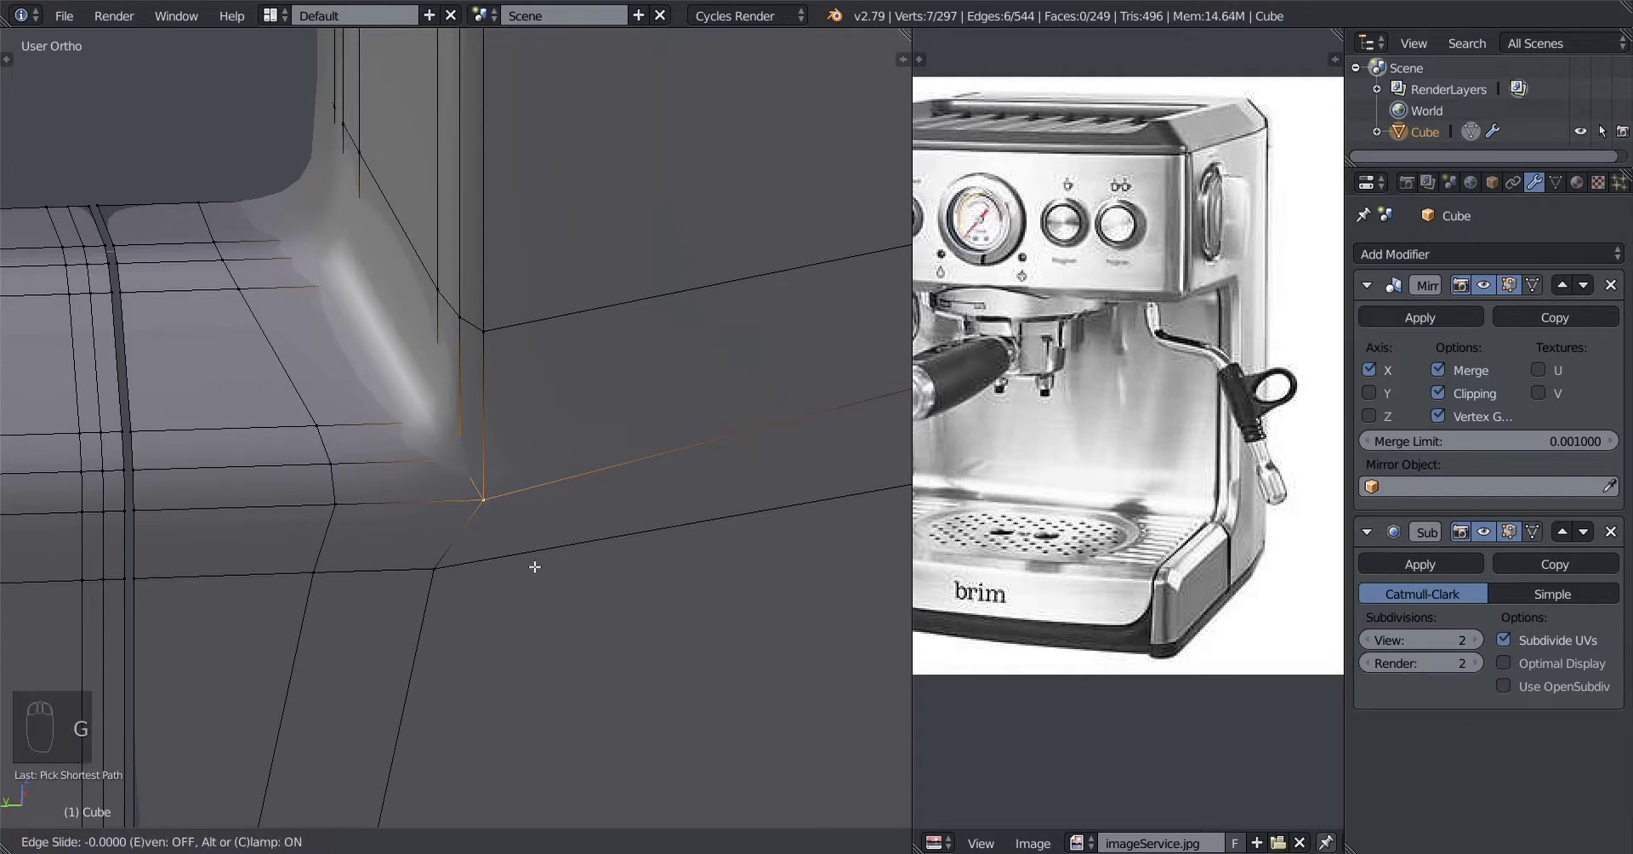
right_click(449, 578)
Step: Edge-slide the selected corner path forward along the arm, and slide it up towards the upright to widen the recess's rounding
key(g)
key(g)
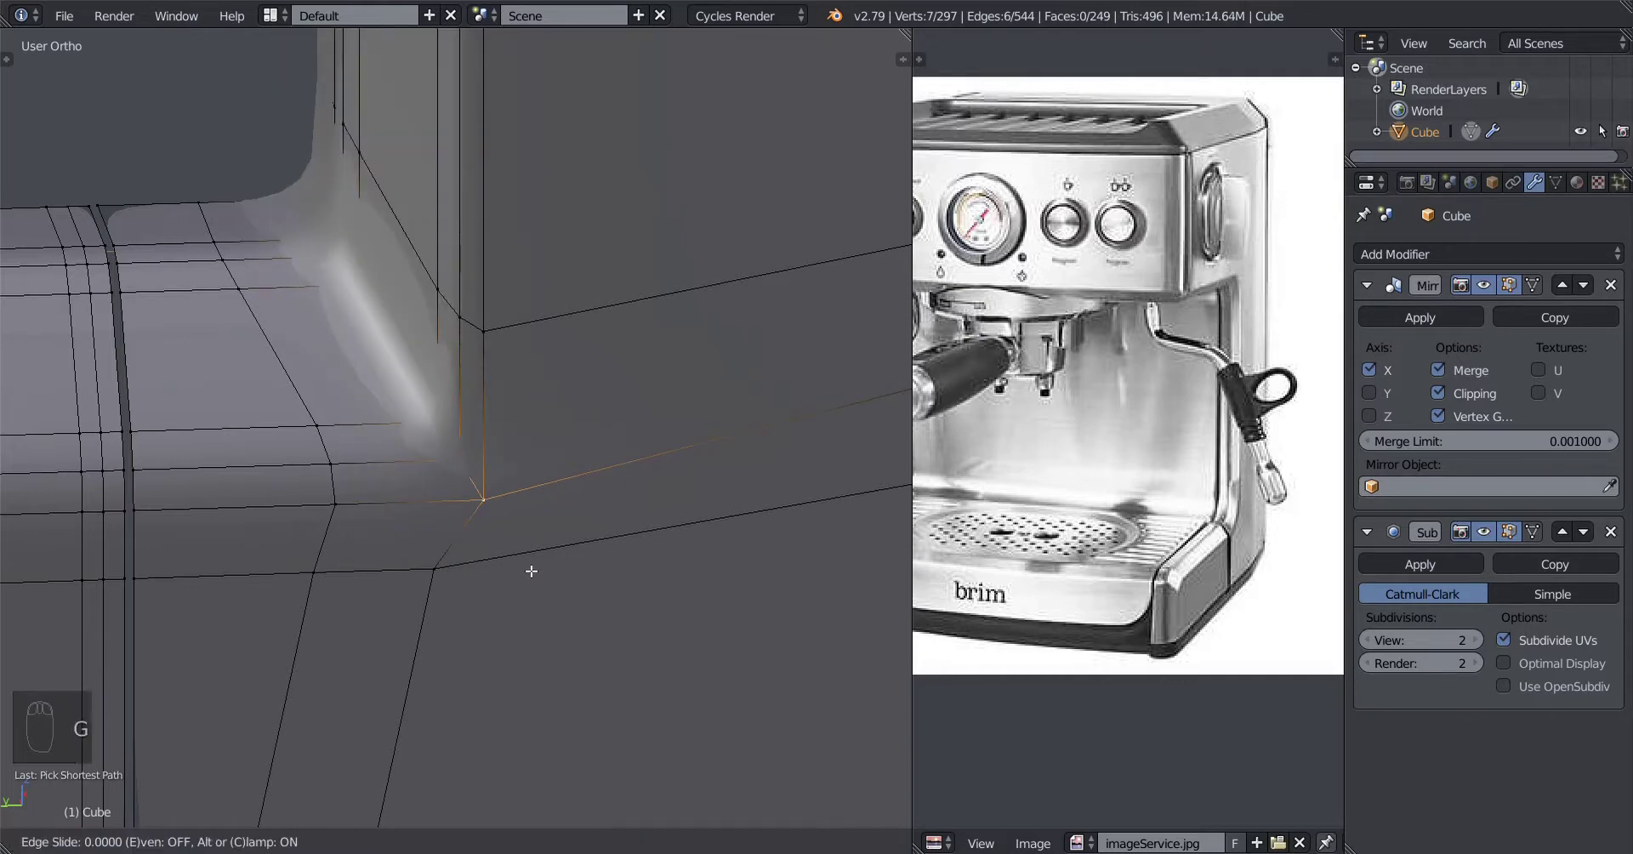
click(454, 573)
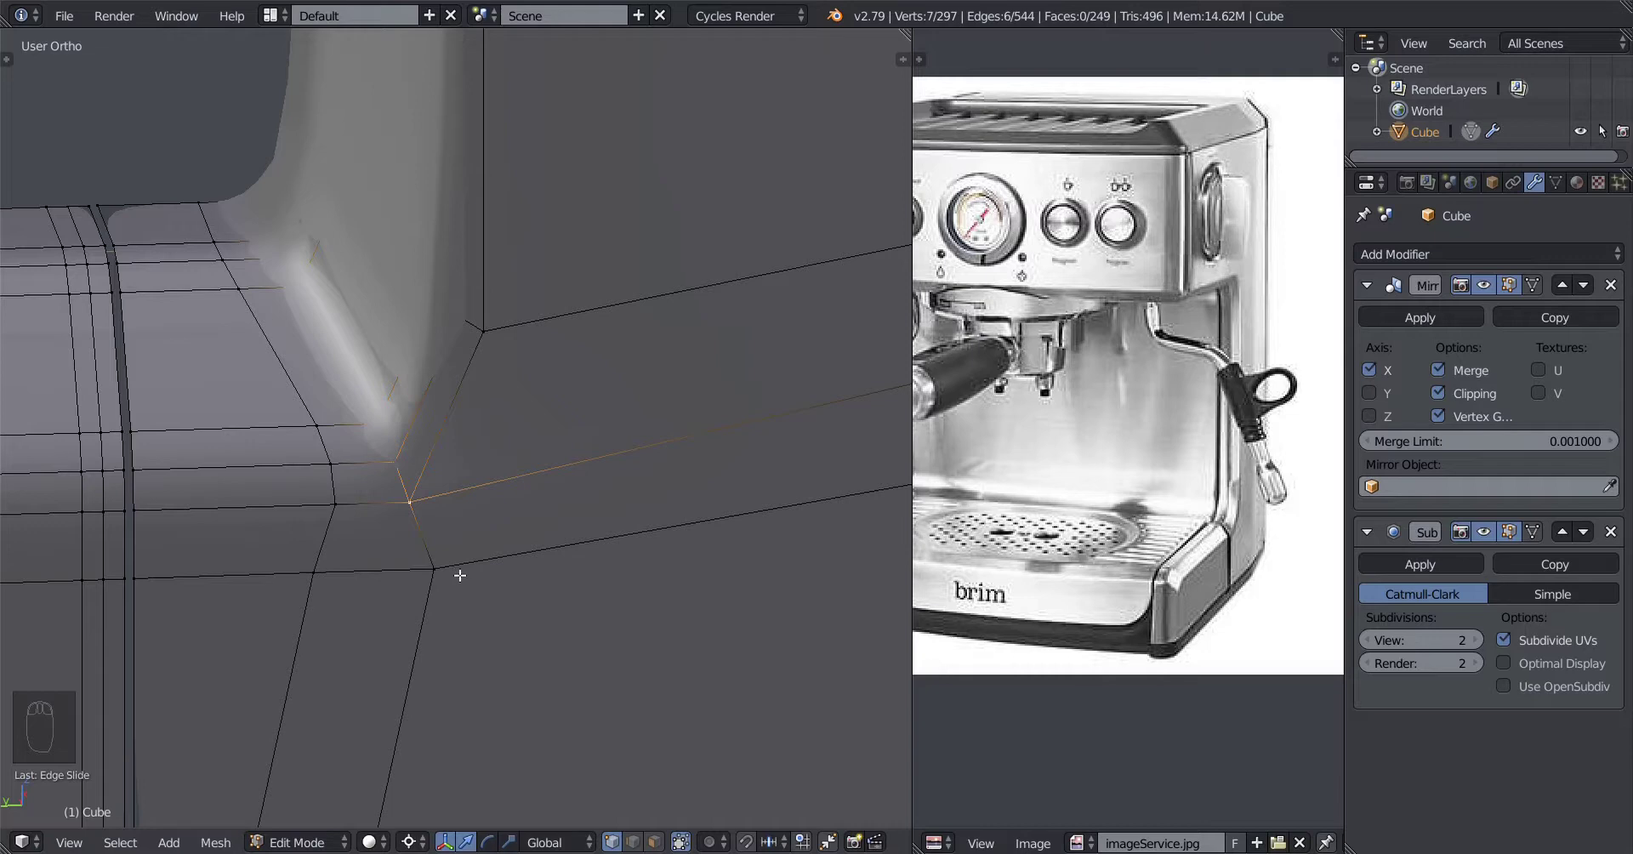
key(g)
key(g)
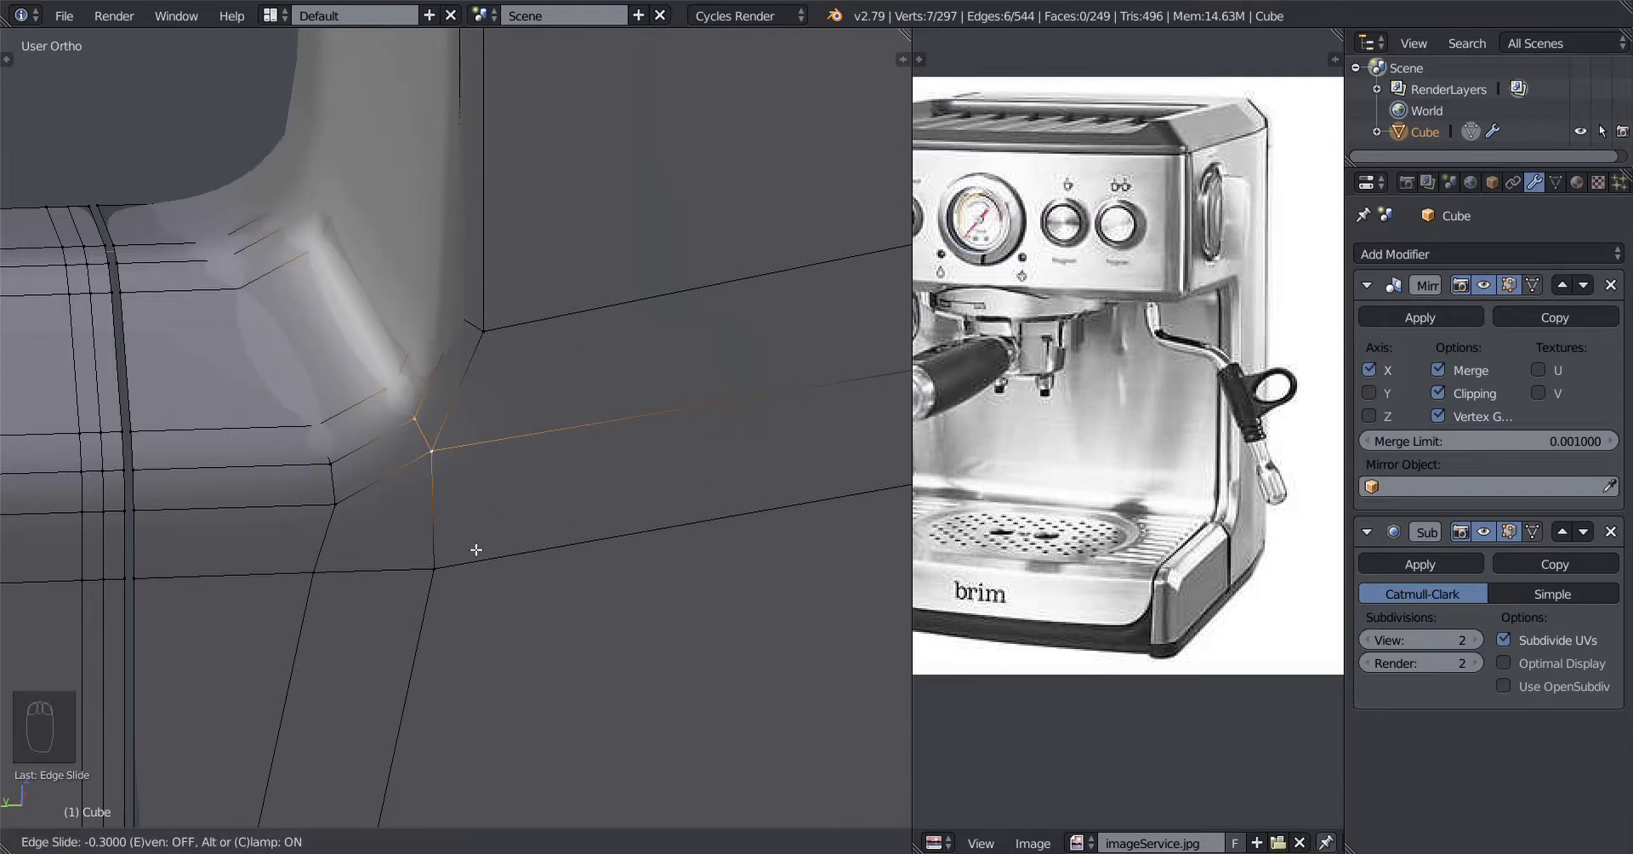
click(460, 548)
Step: Examine the rounded recess corner in Object Mode and its surrounding topology in Edit Mode, with wireframe and solid display
key(Tab)
middle_drag(375, 554, 457, 580)
scroll(392, 587, up, 2)
key(Tab)
scroll(499, 605, down, 3)
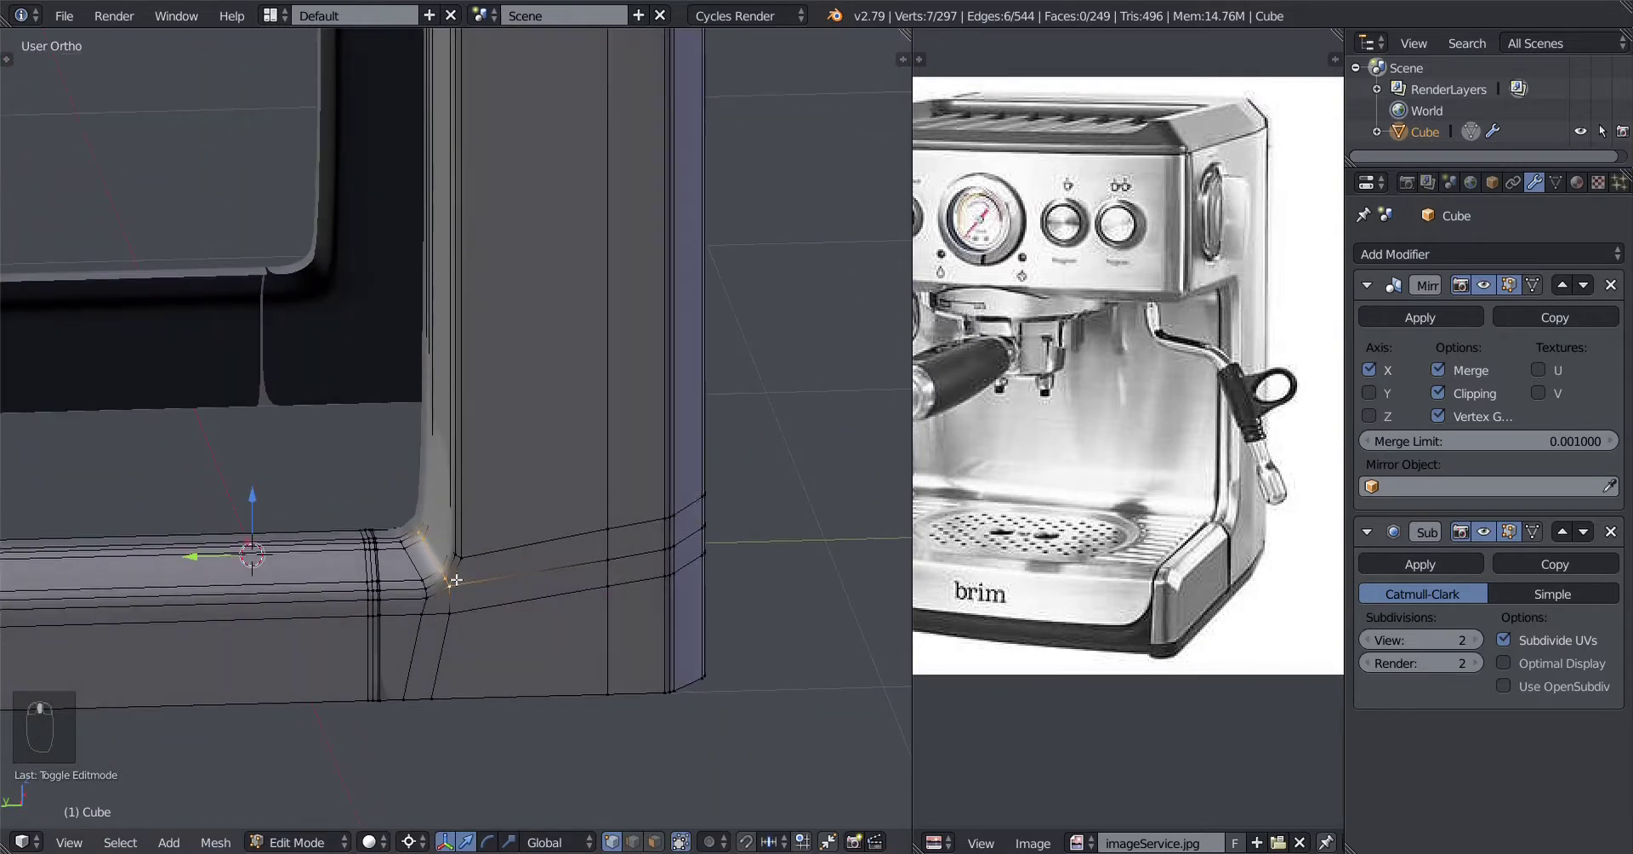
scroll(459, 593, up, 2)
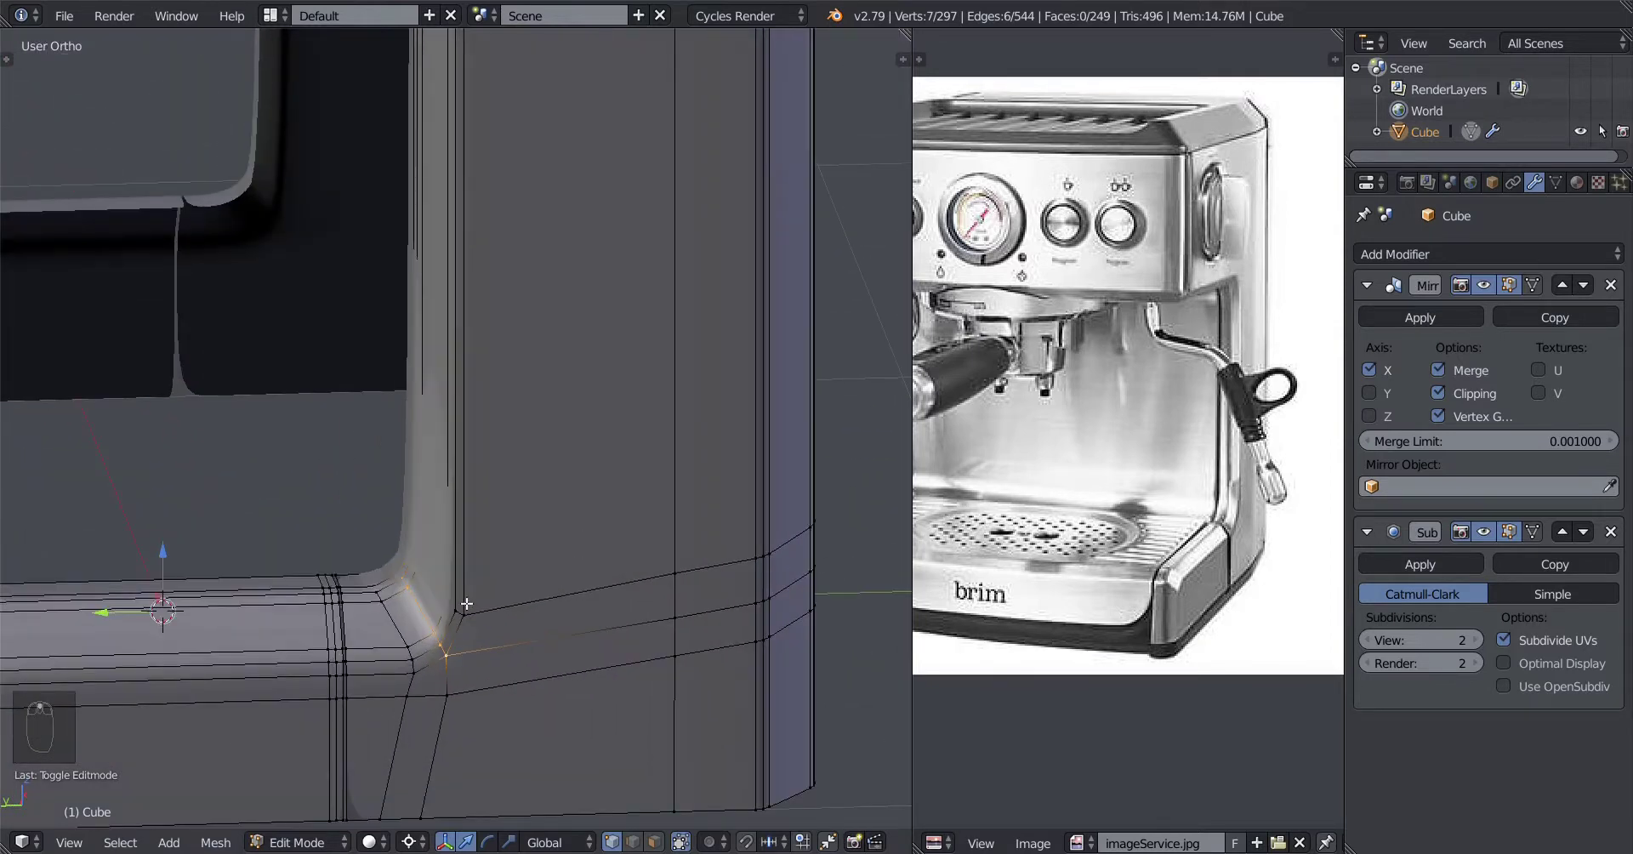
key(z)
key(z)
shift+middle_drag(460, 624, 425, 442)
scroll(425, 442, up, 2)
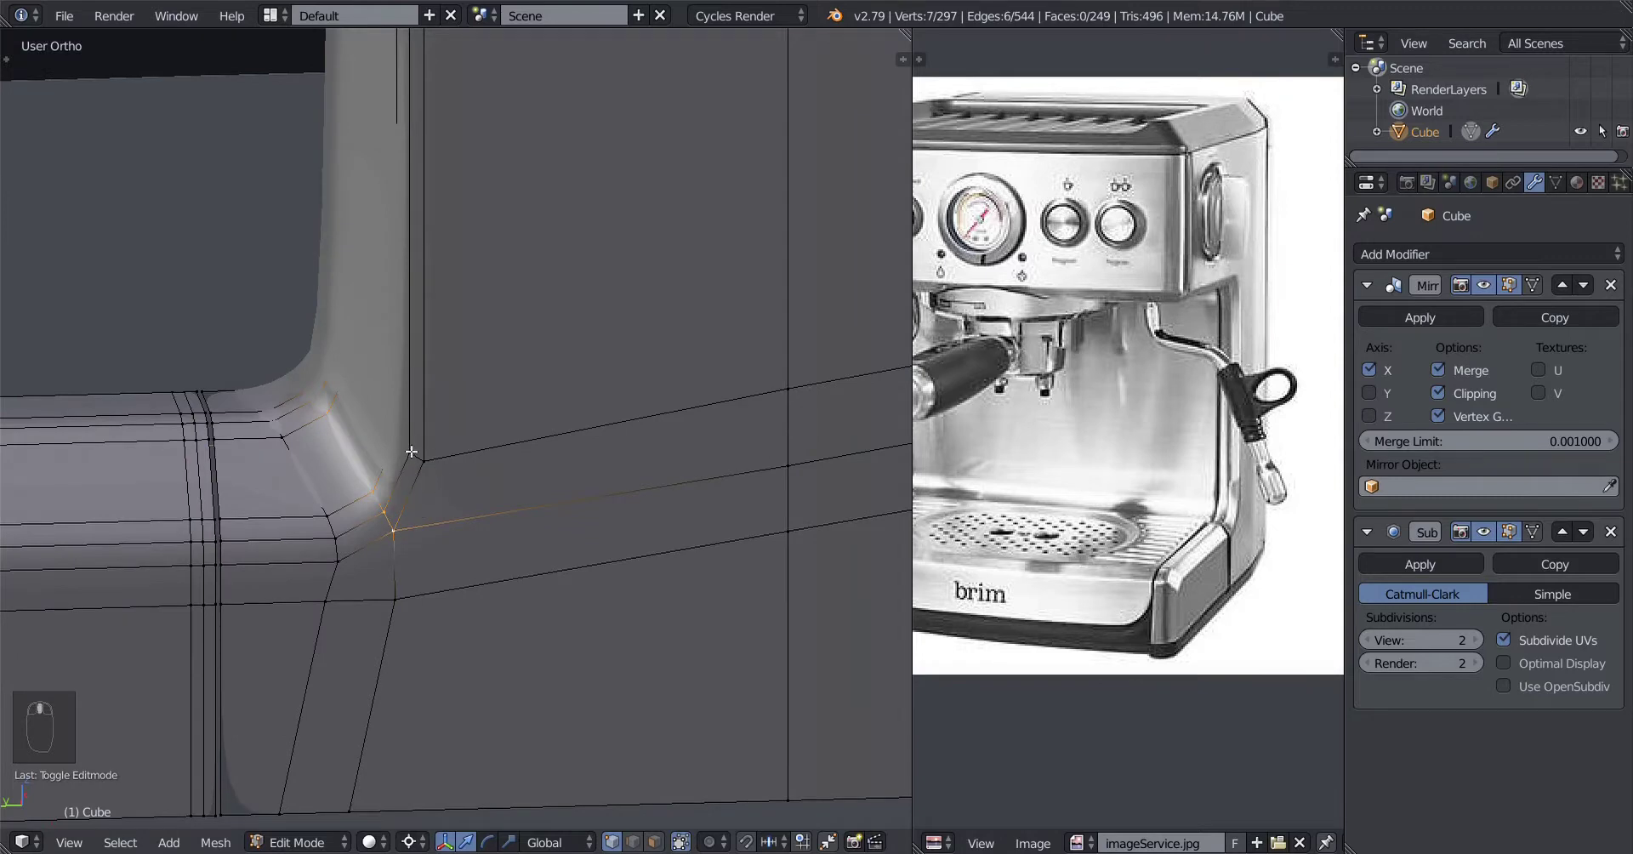
scroll(431, 522, up, 2)
scroll(471, 553, up, 2)
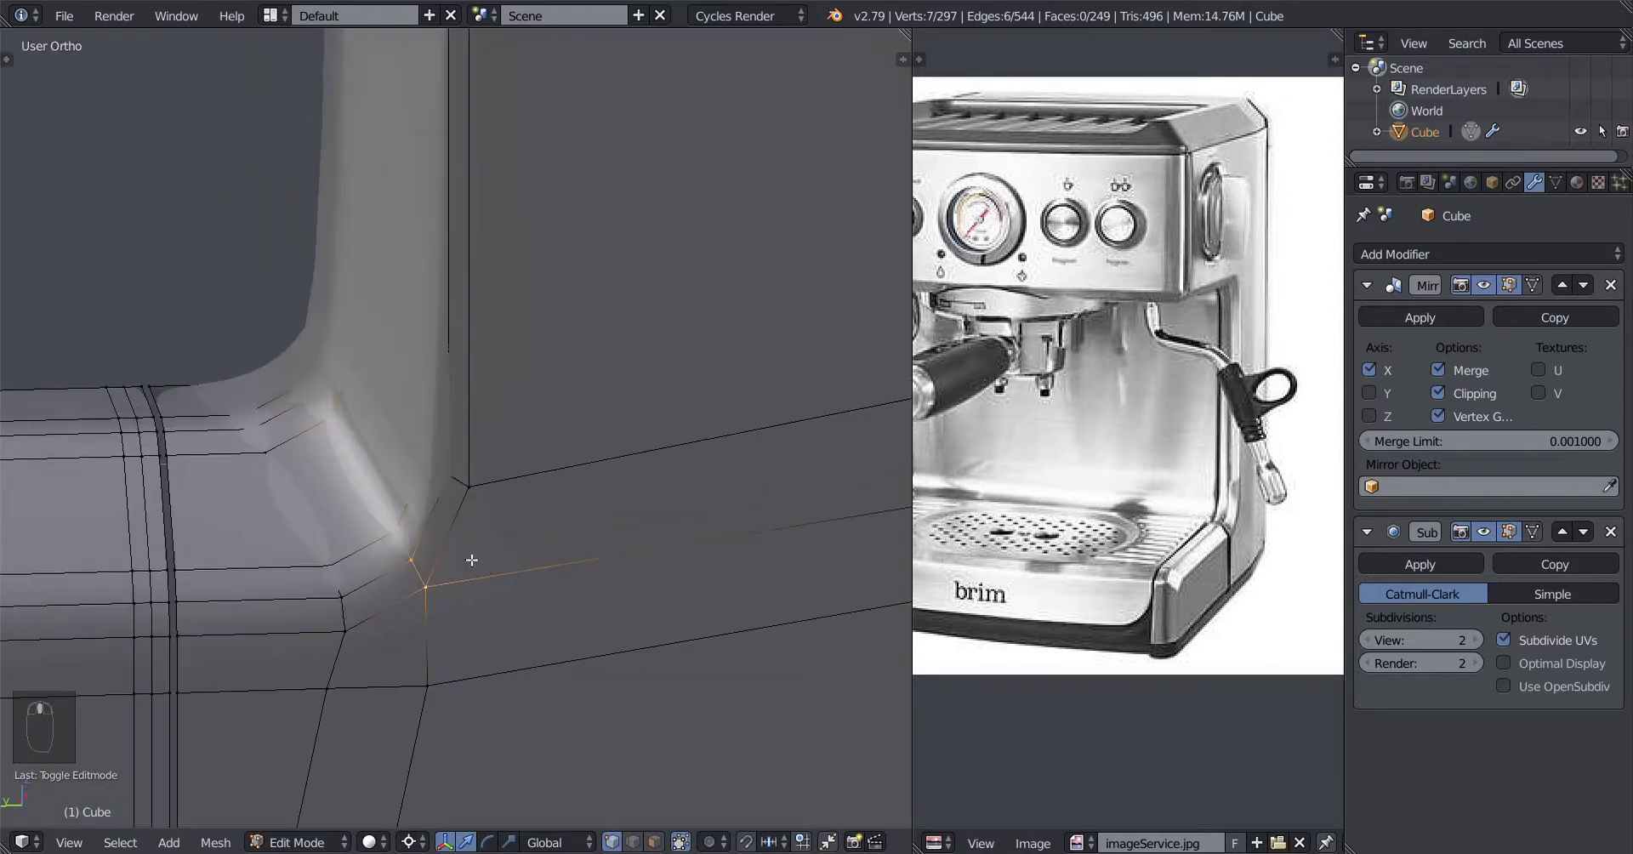
Step: Compare the recess corner before and after the edge slides by undoing and redoing them
key(ctrl+z)
key(ctrl+z)
key(ctrl+z)
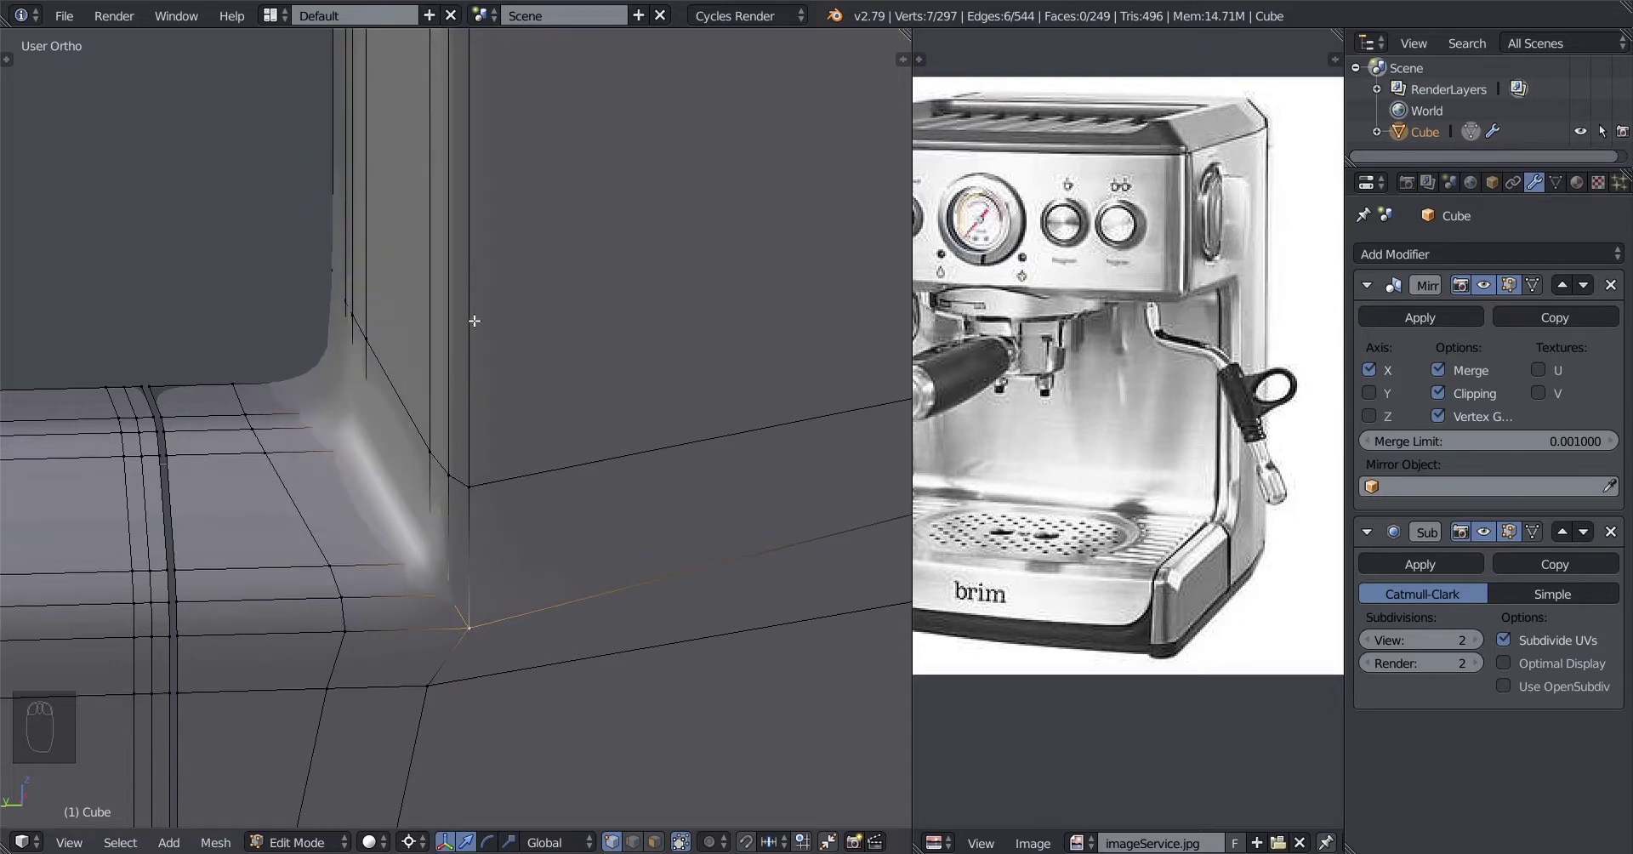
key(ctrl+shift+z)
key(ctrl+shift+z)
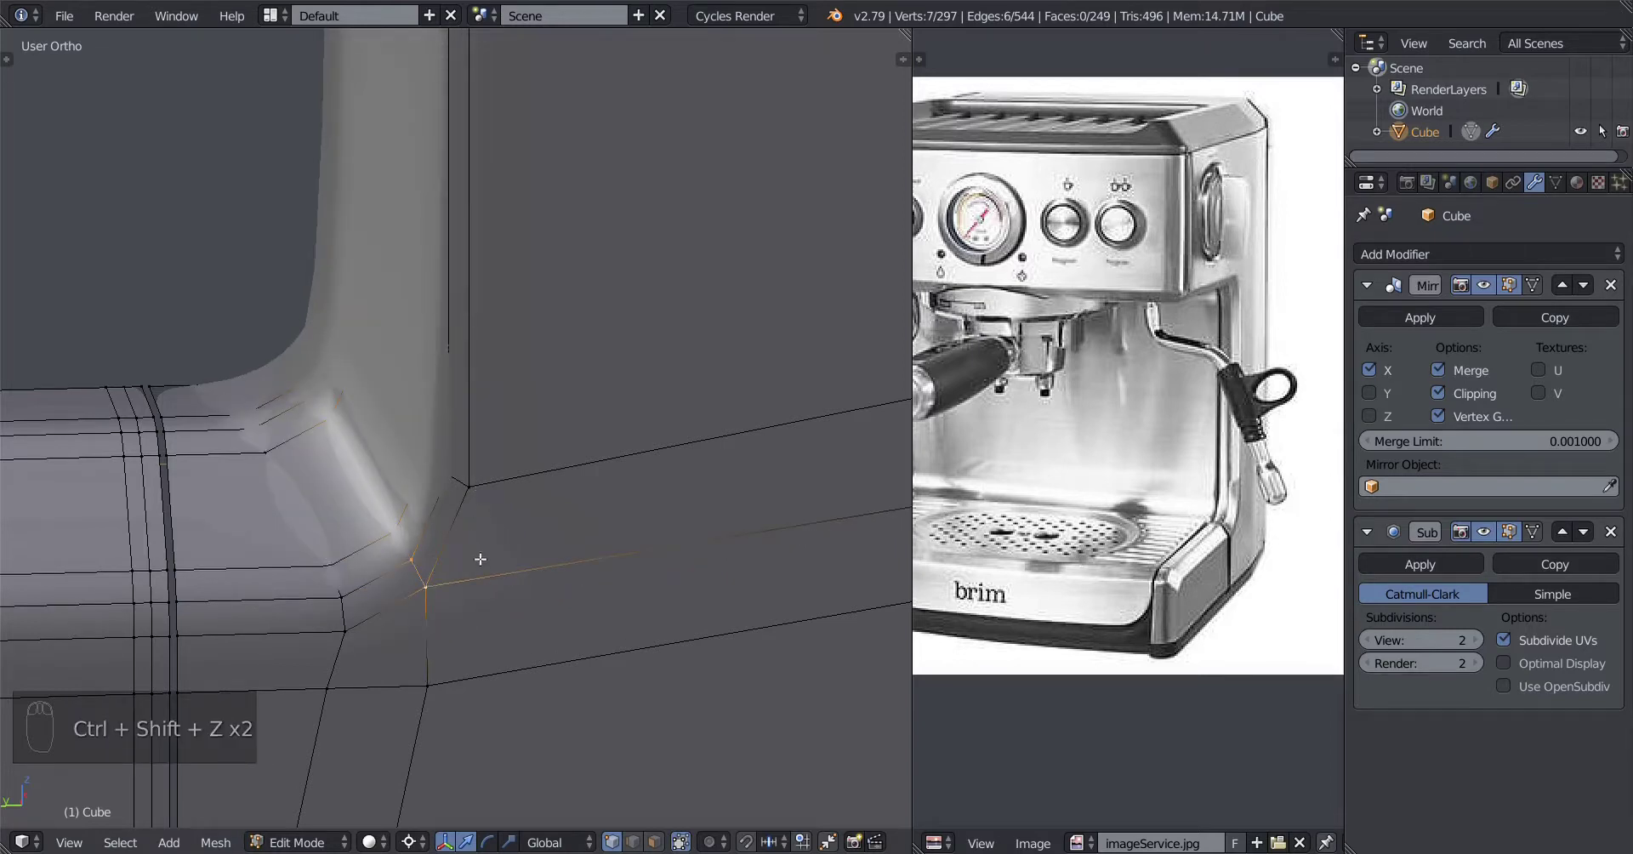
Step: Deselect everything and examine the lower recess corner's edge flow from several angles in Edit Mode and Object Mode
right_click(473, 494)
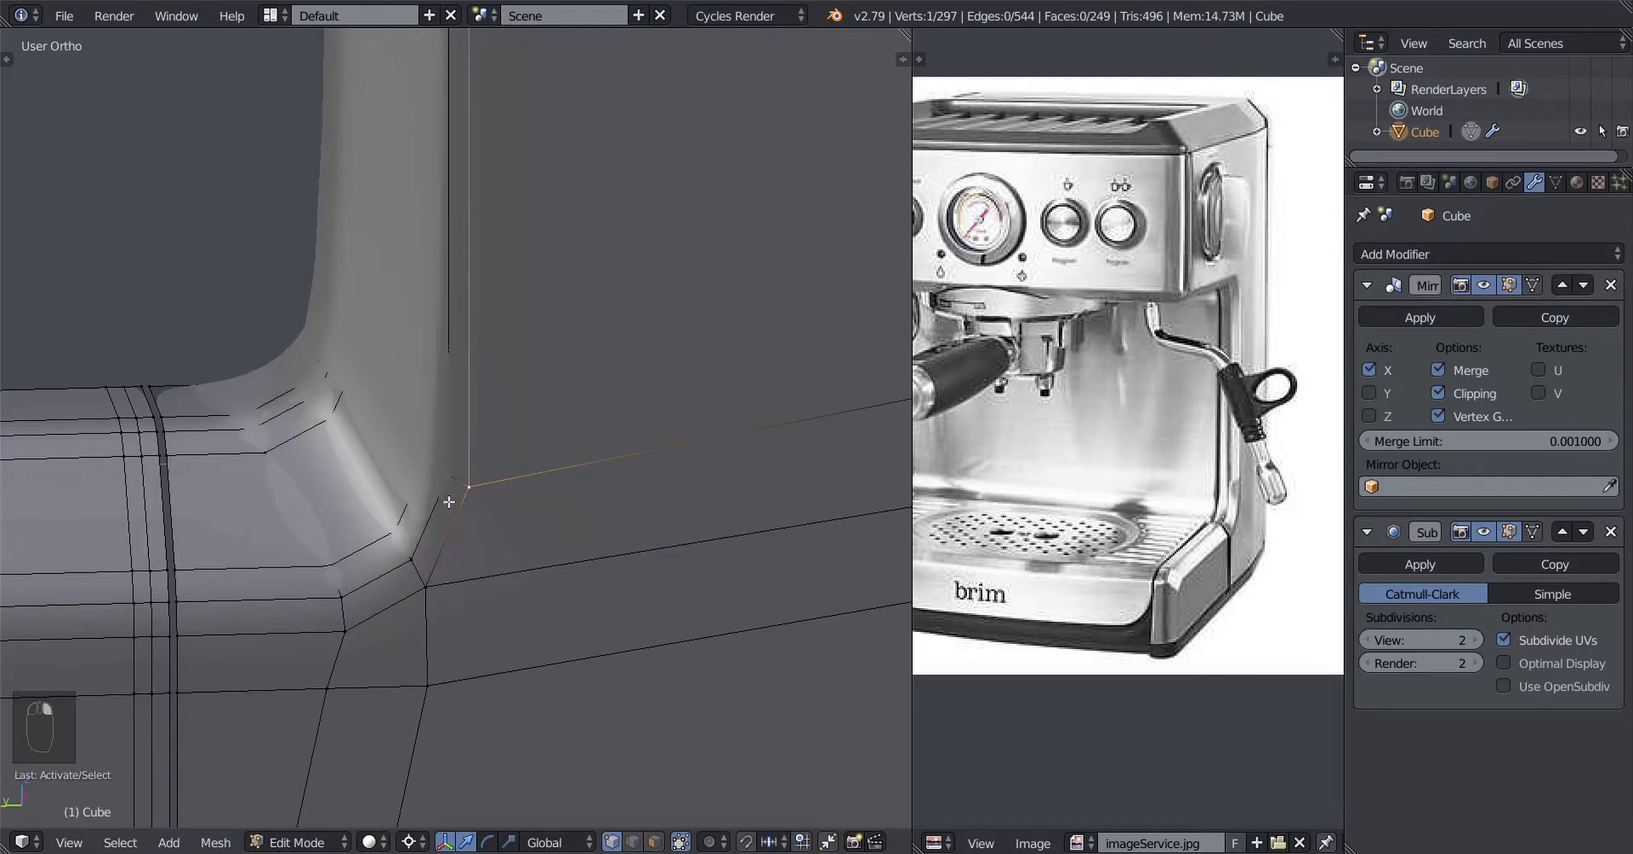
key(a)
middle_drag(499, 522, 398, 600)
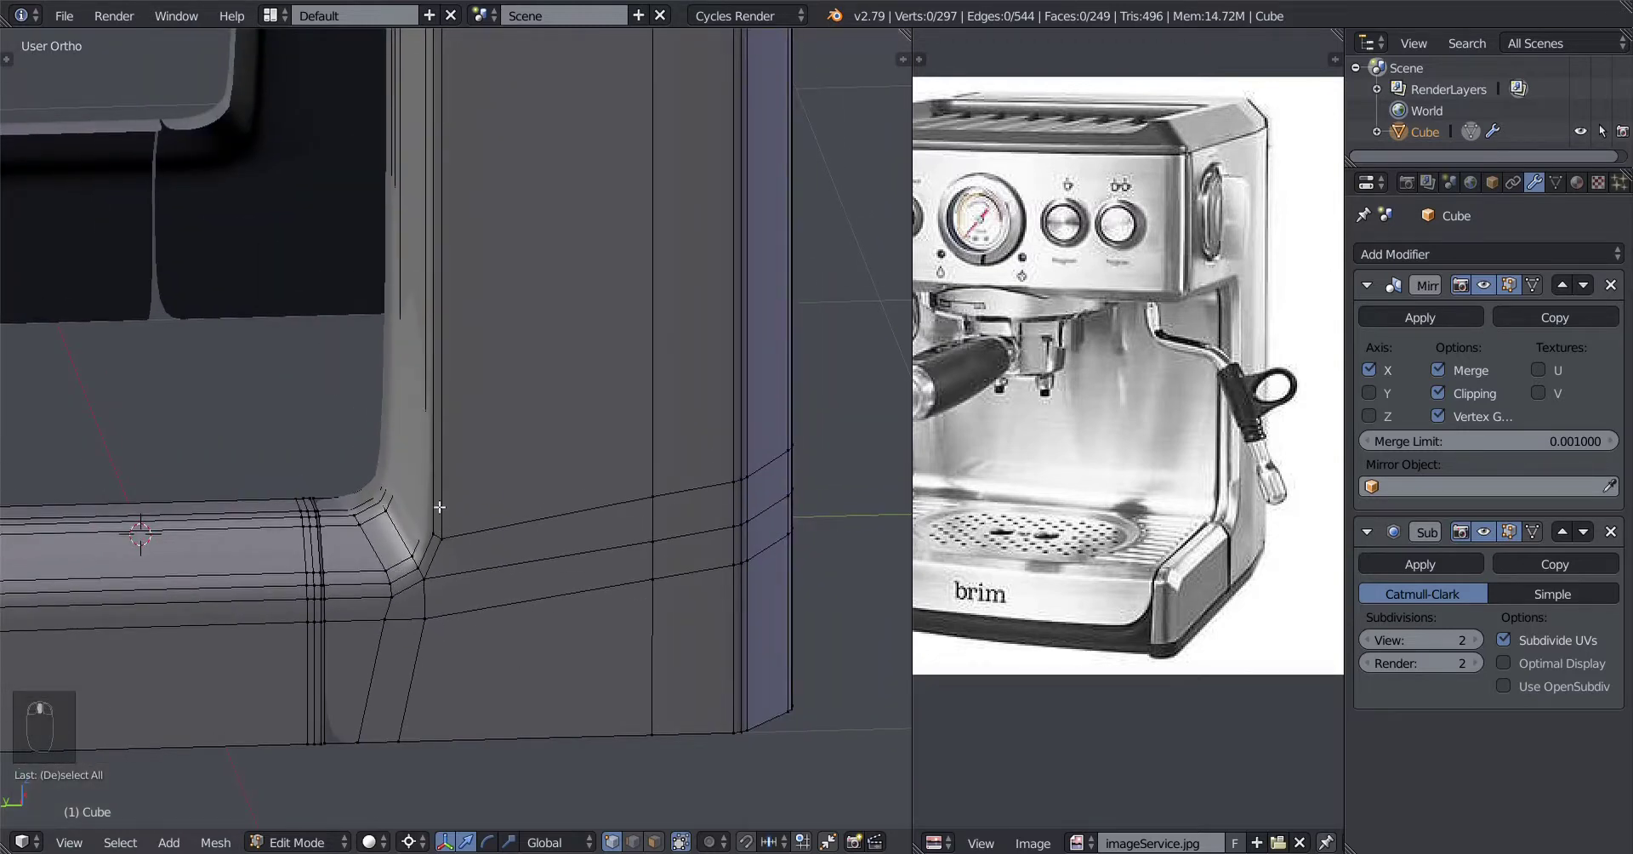
scroll(460, 494, up, 4)
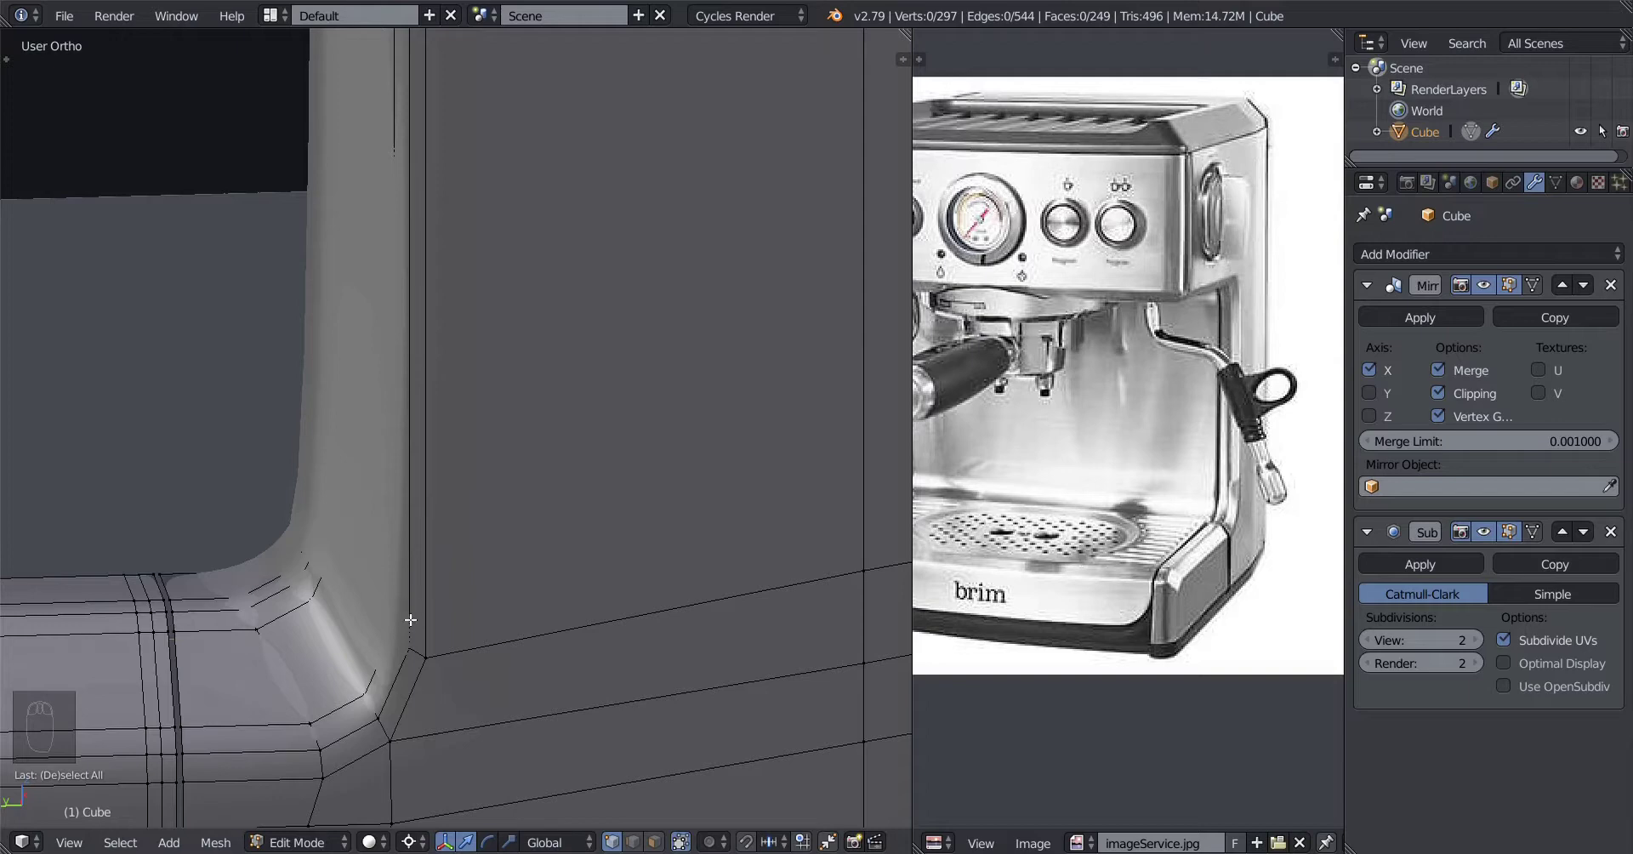
scroll(410, 620, down, 2)
scroll(410, 620, up, 2)
key(Tab)
key(Tab)
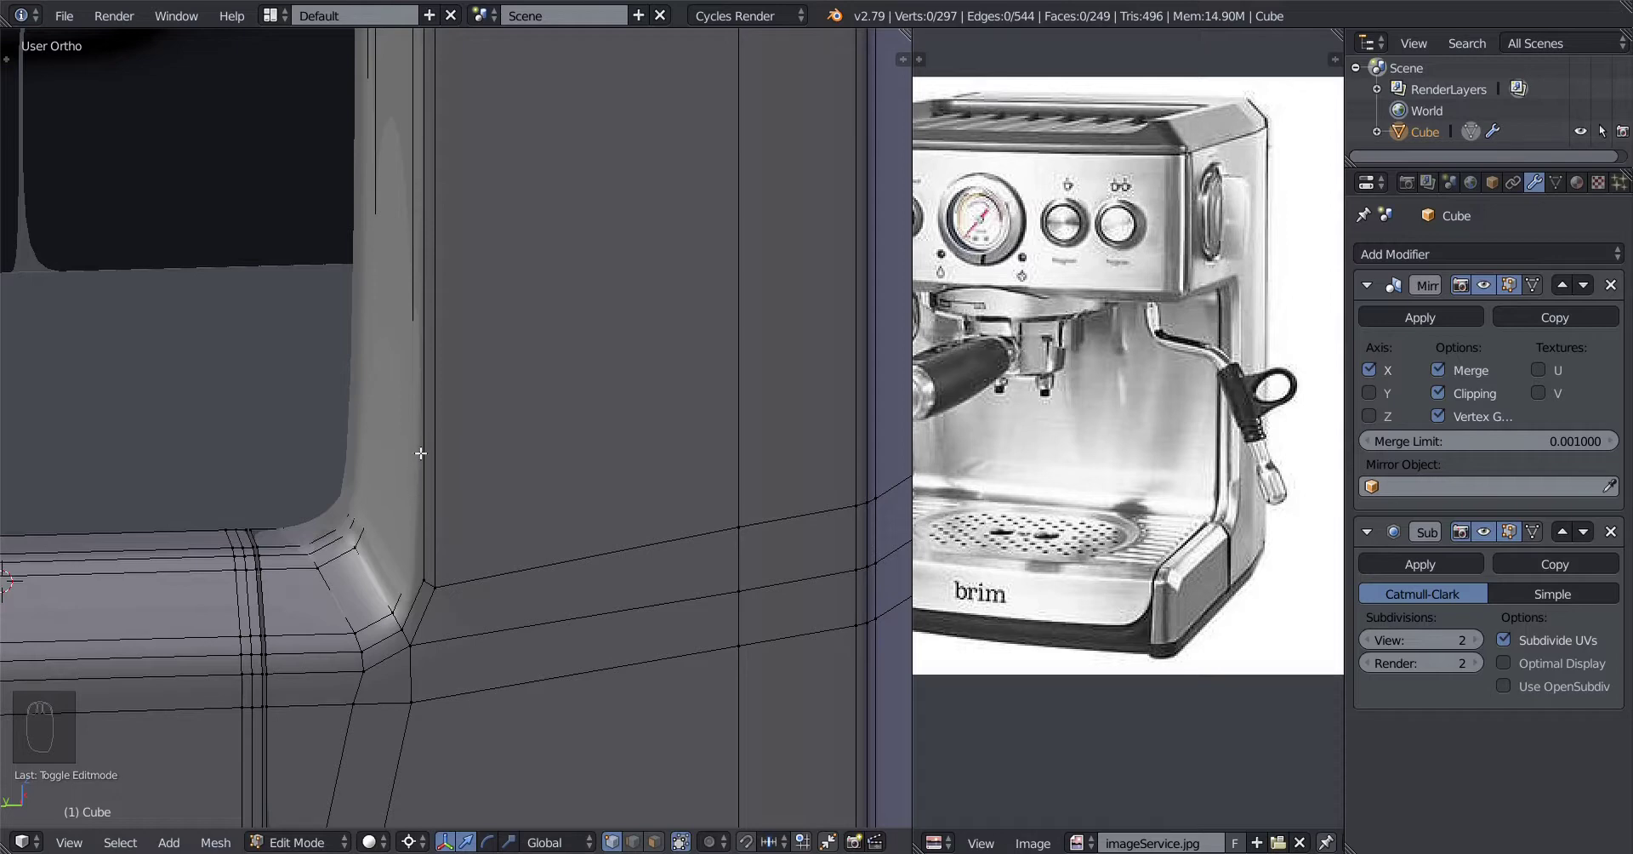
middle_drag(420, 454, 477, 503)
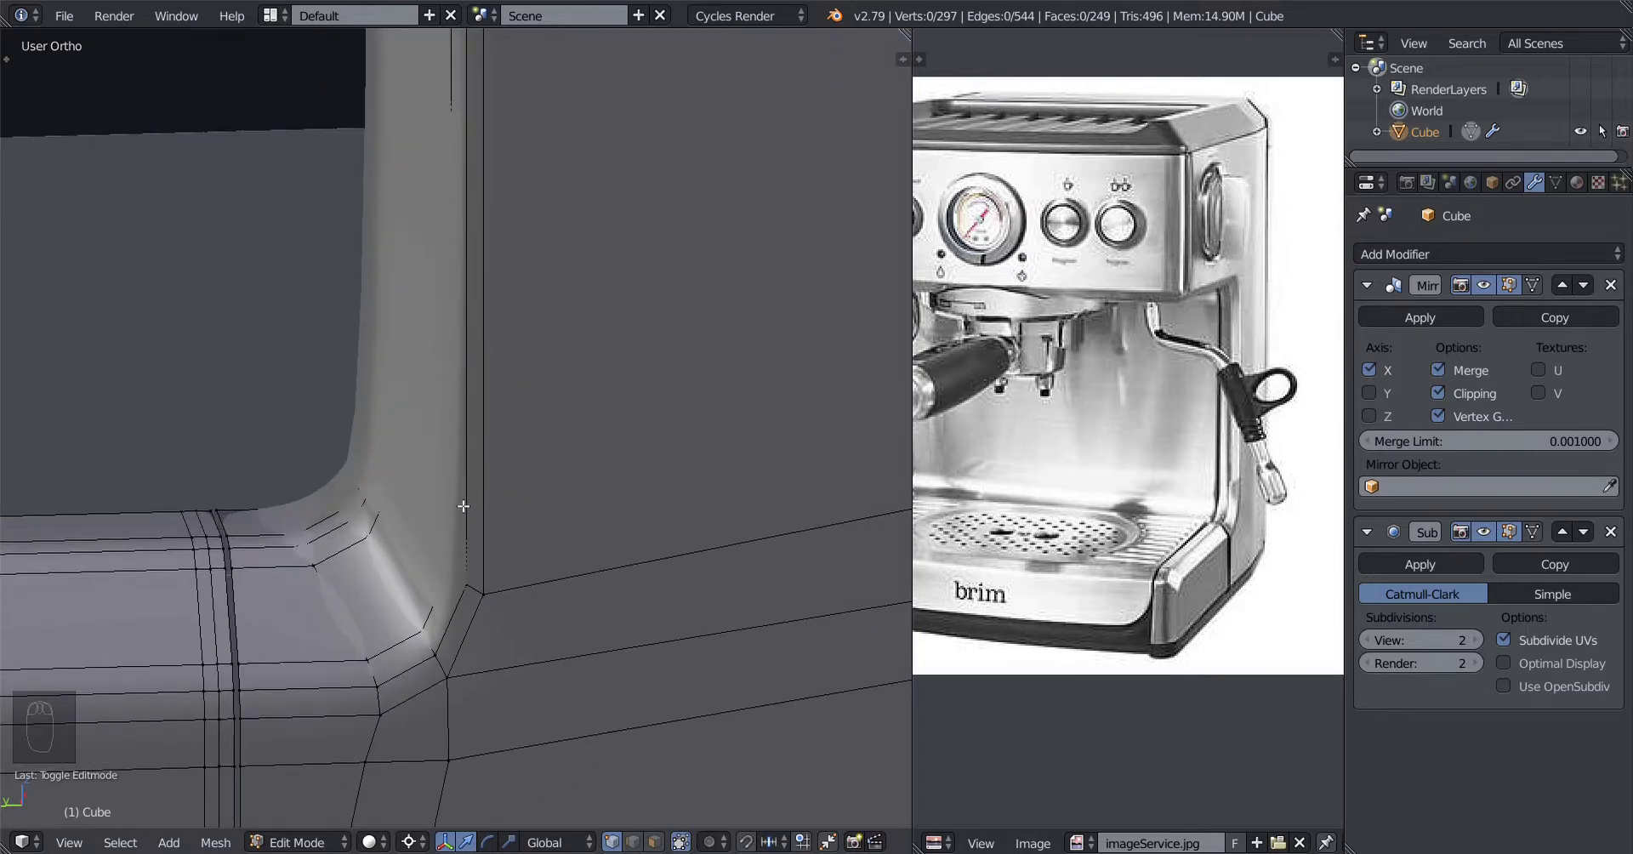
middle_drag(464, 506, 438, 534)
middle_drag(437, 473, 474, 409)
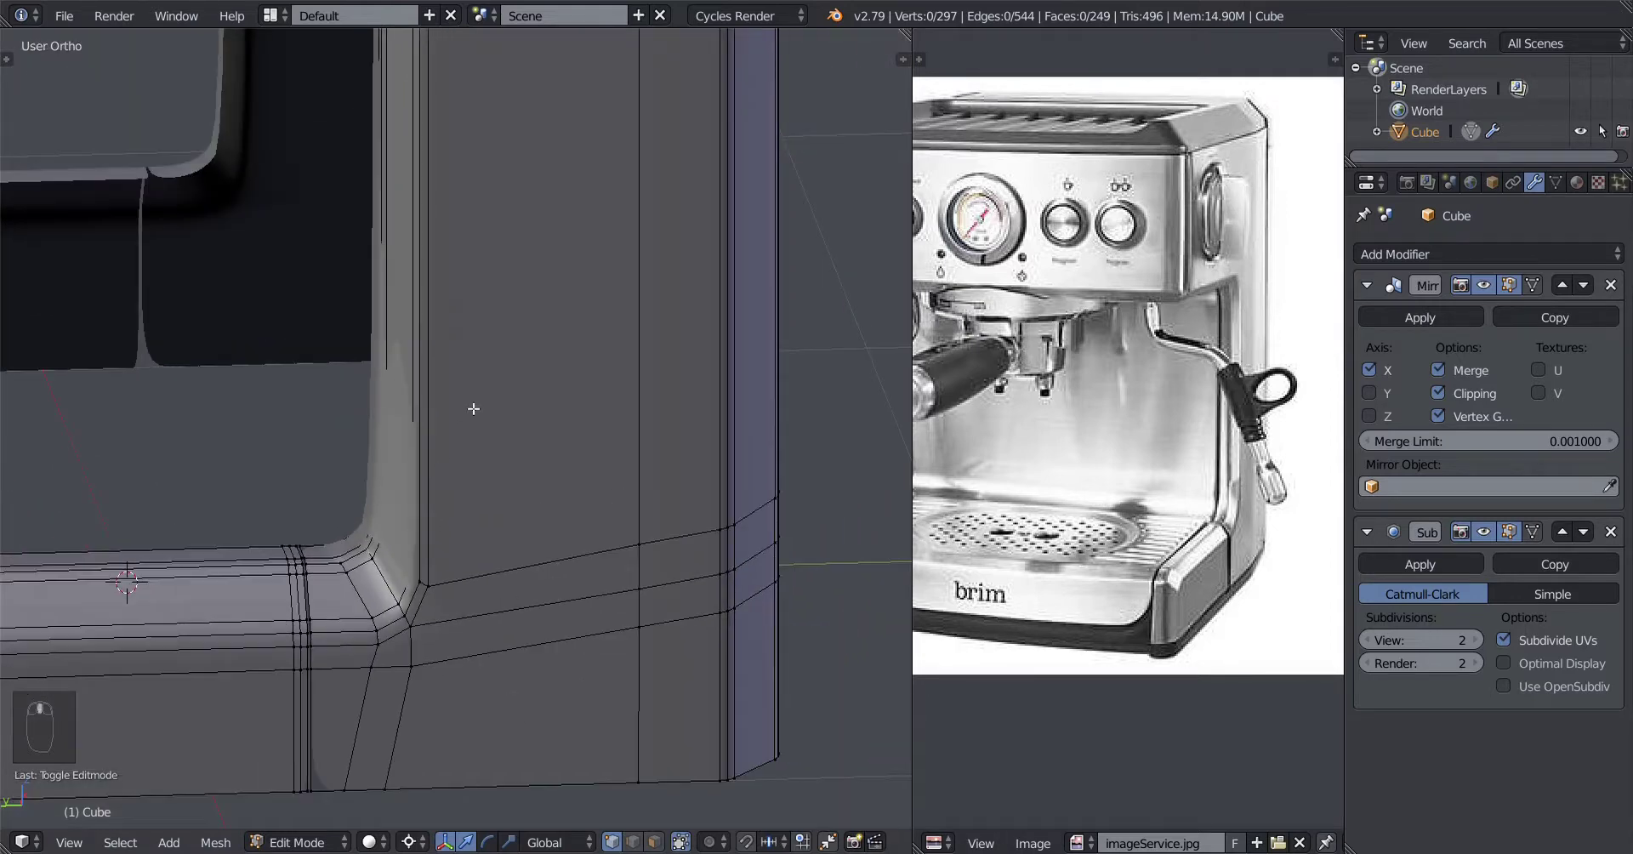
Step: Add a loop cut around the upright with even sliding, positioned just above the lower recess corner, and check the shading in Object Mode
key(ctrl+r)
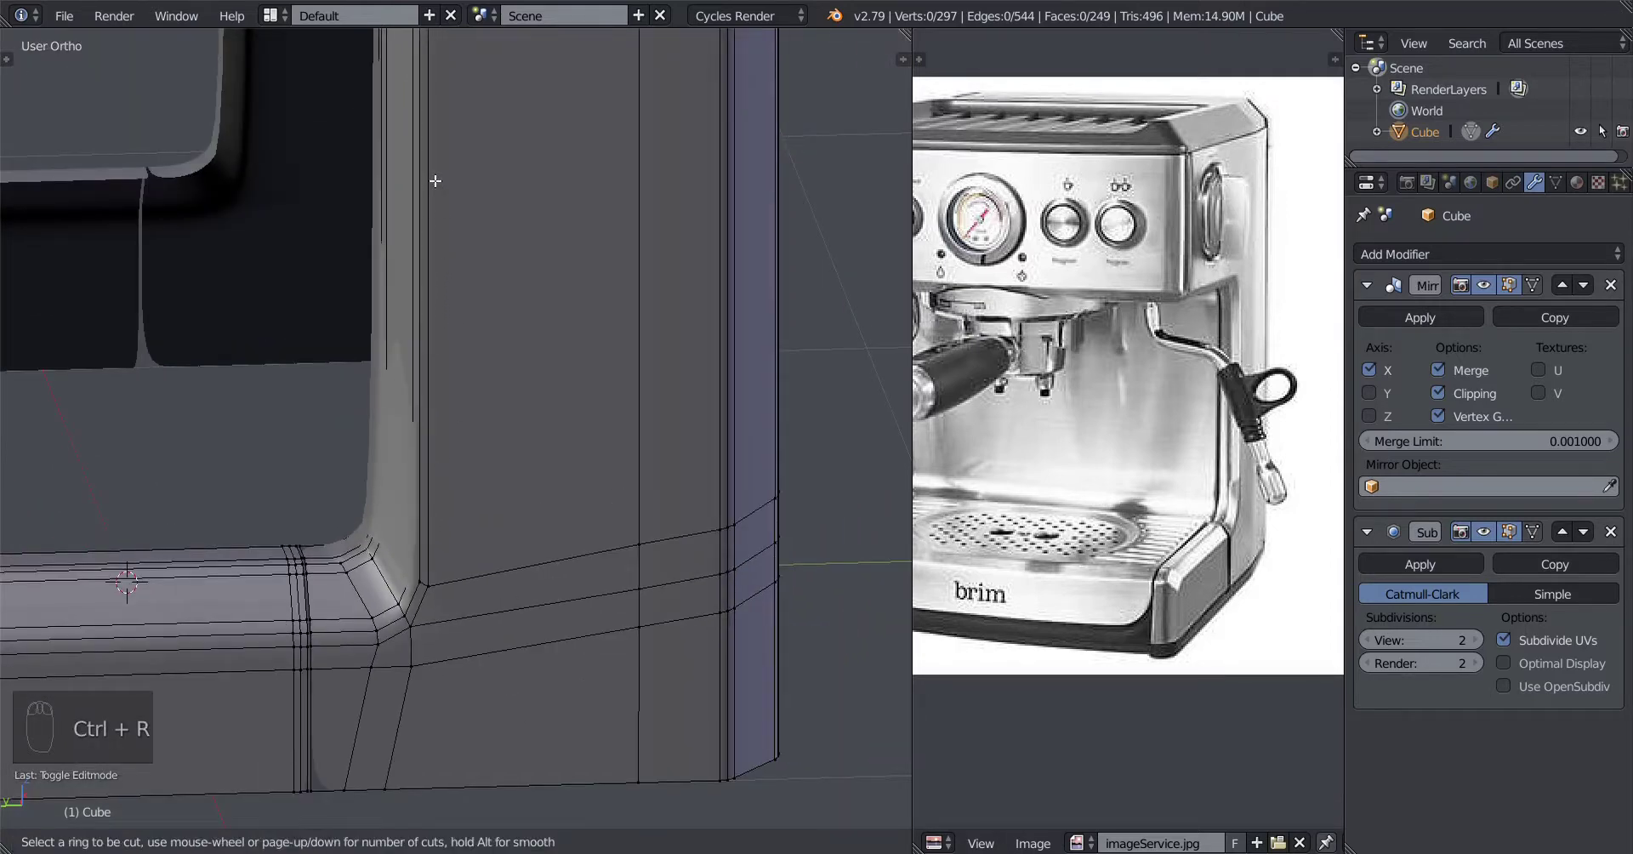
middle_drag(435, 181, 413, 378)
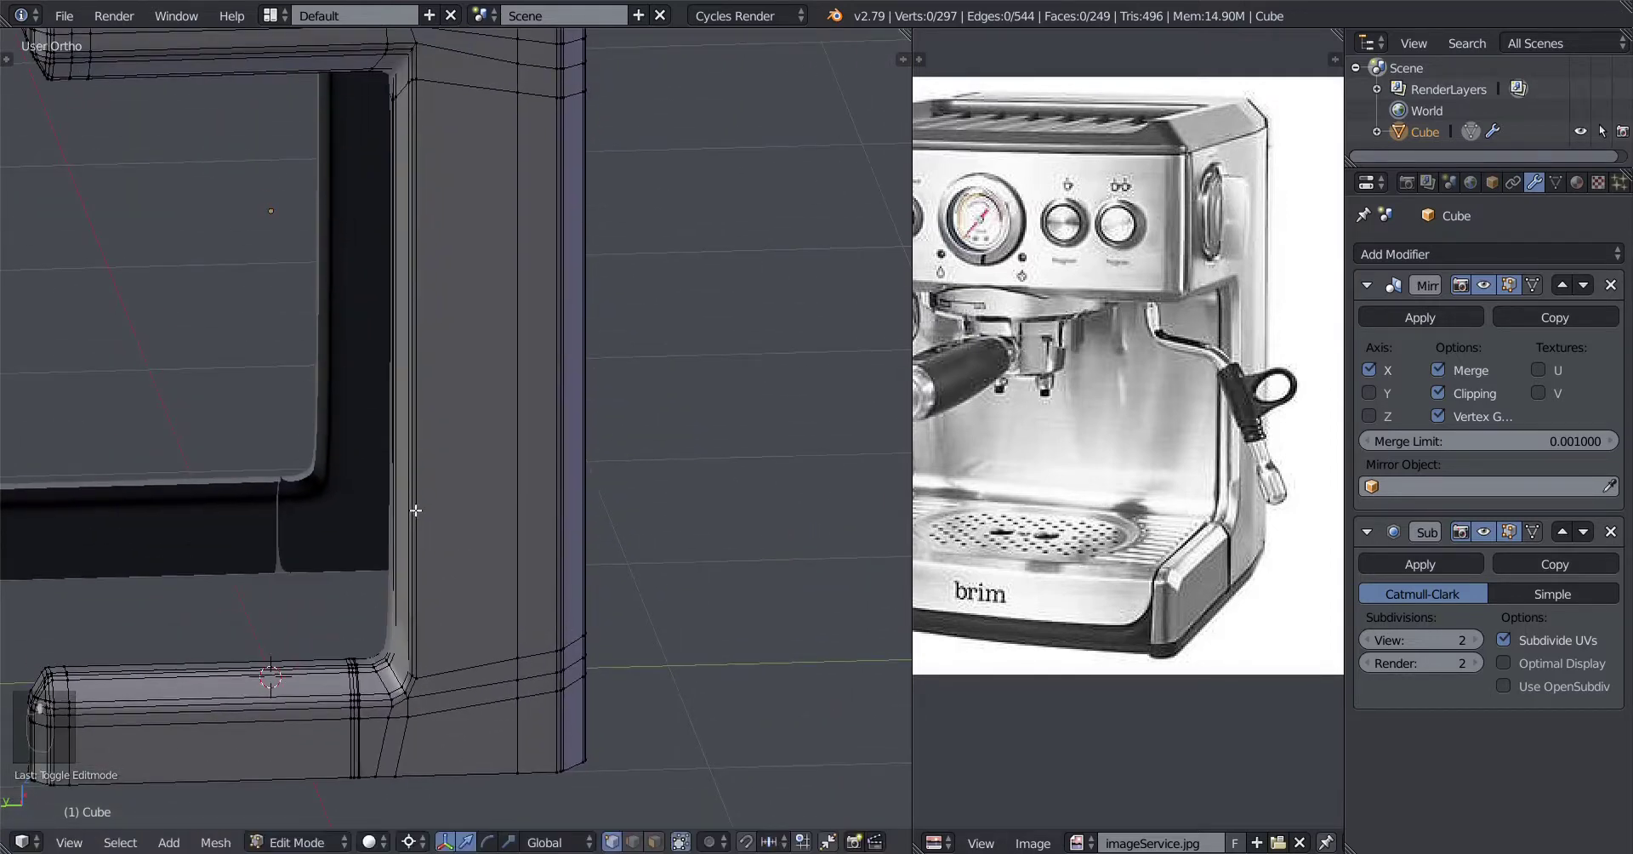
click(417, 398)
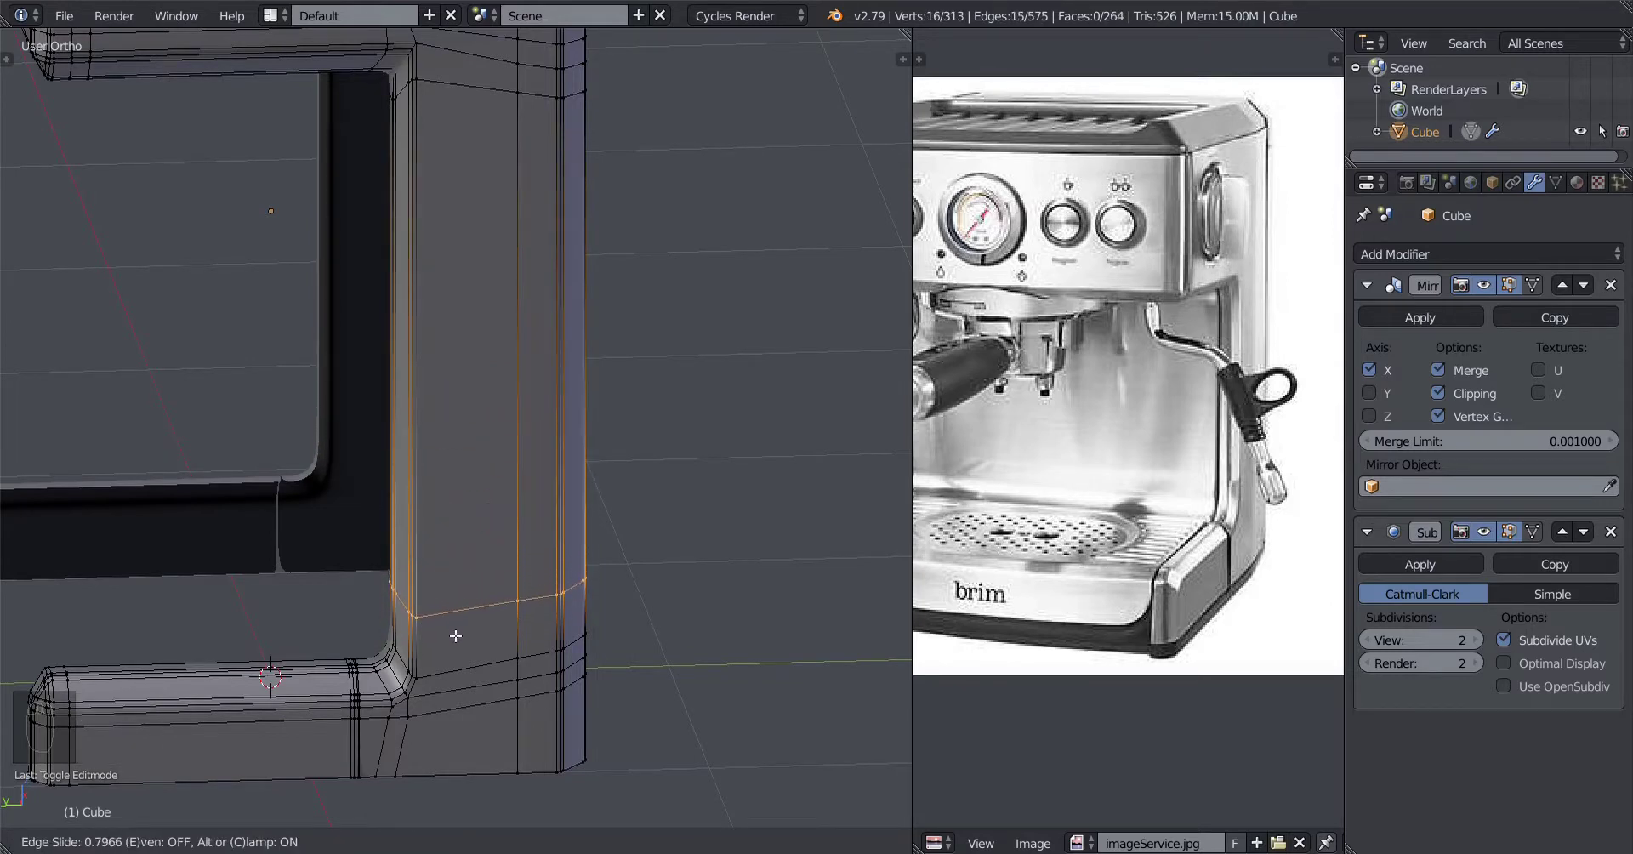
key(e)
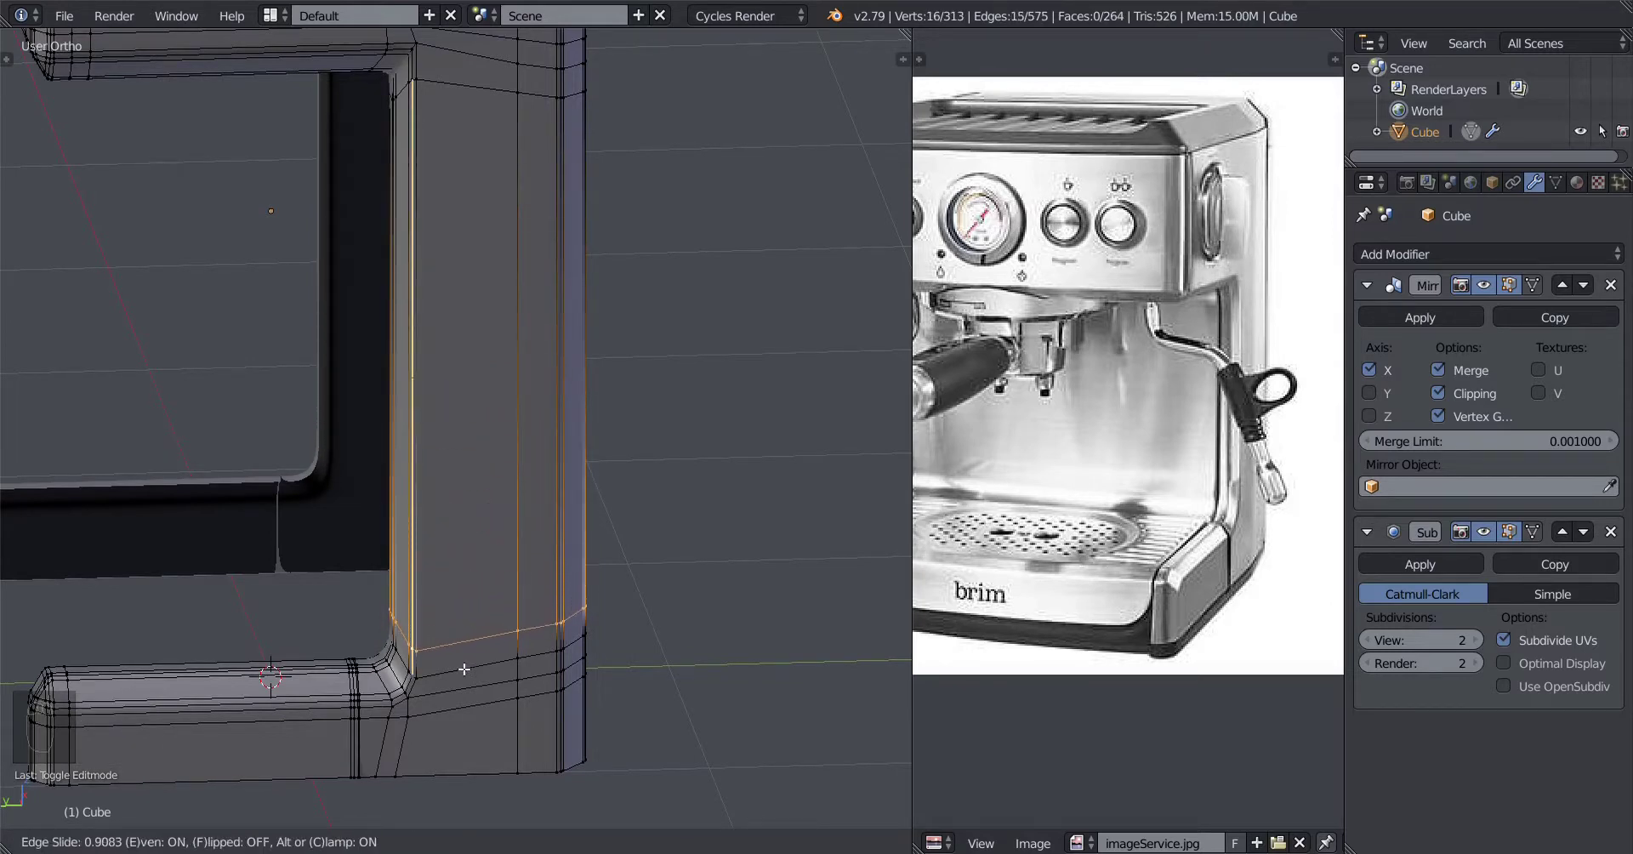
click(474, 733)
scroll(468, 663, up, 6)
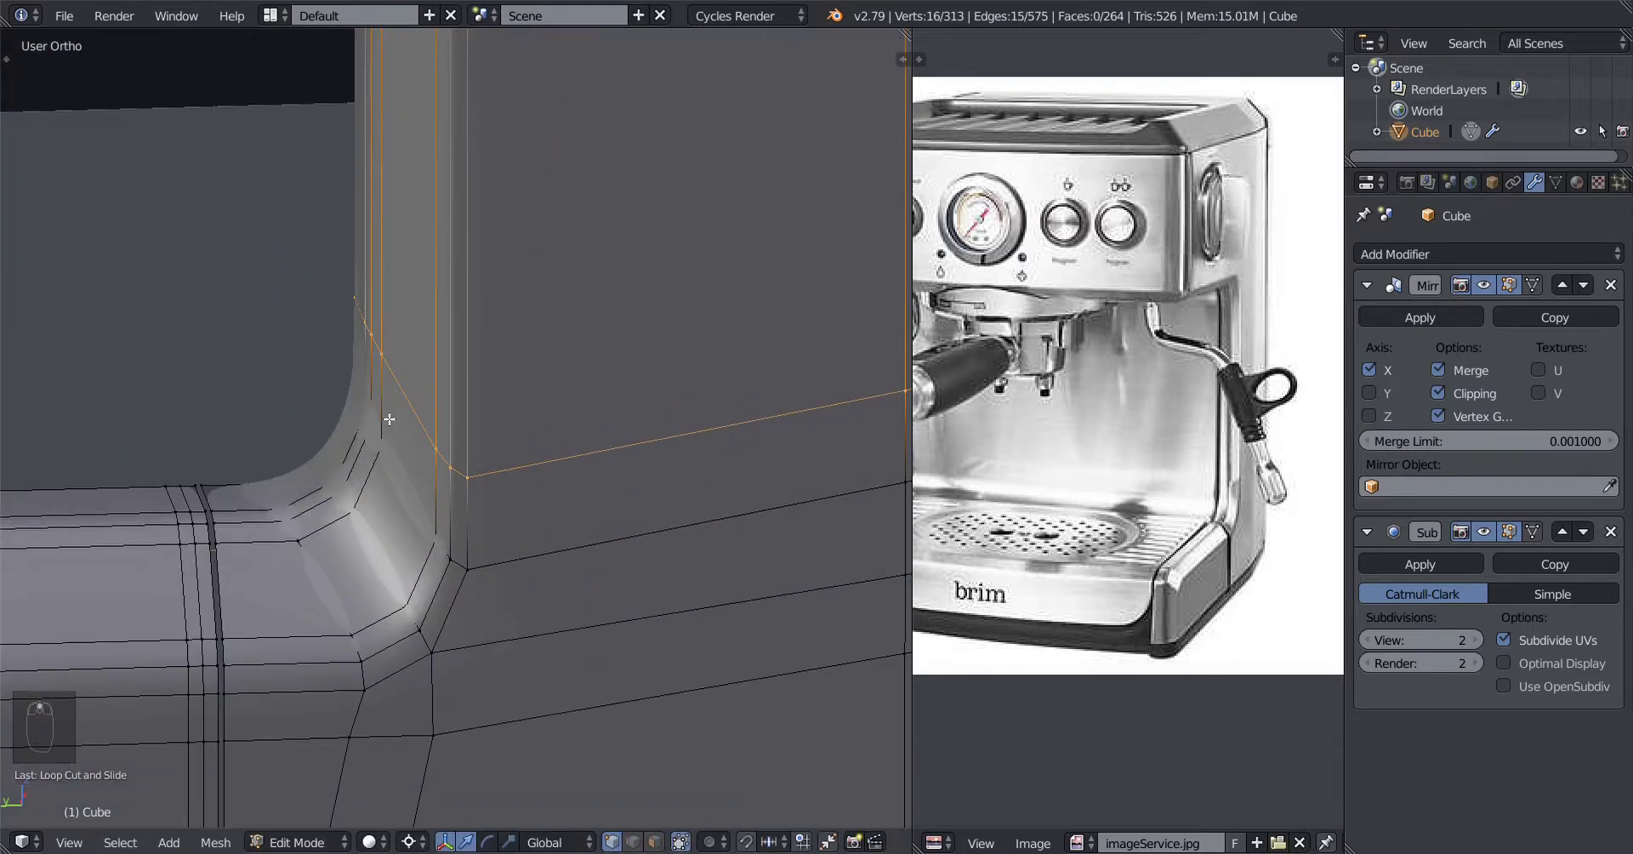
key(ctrl+z)
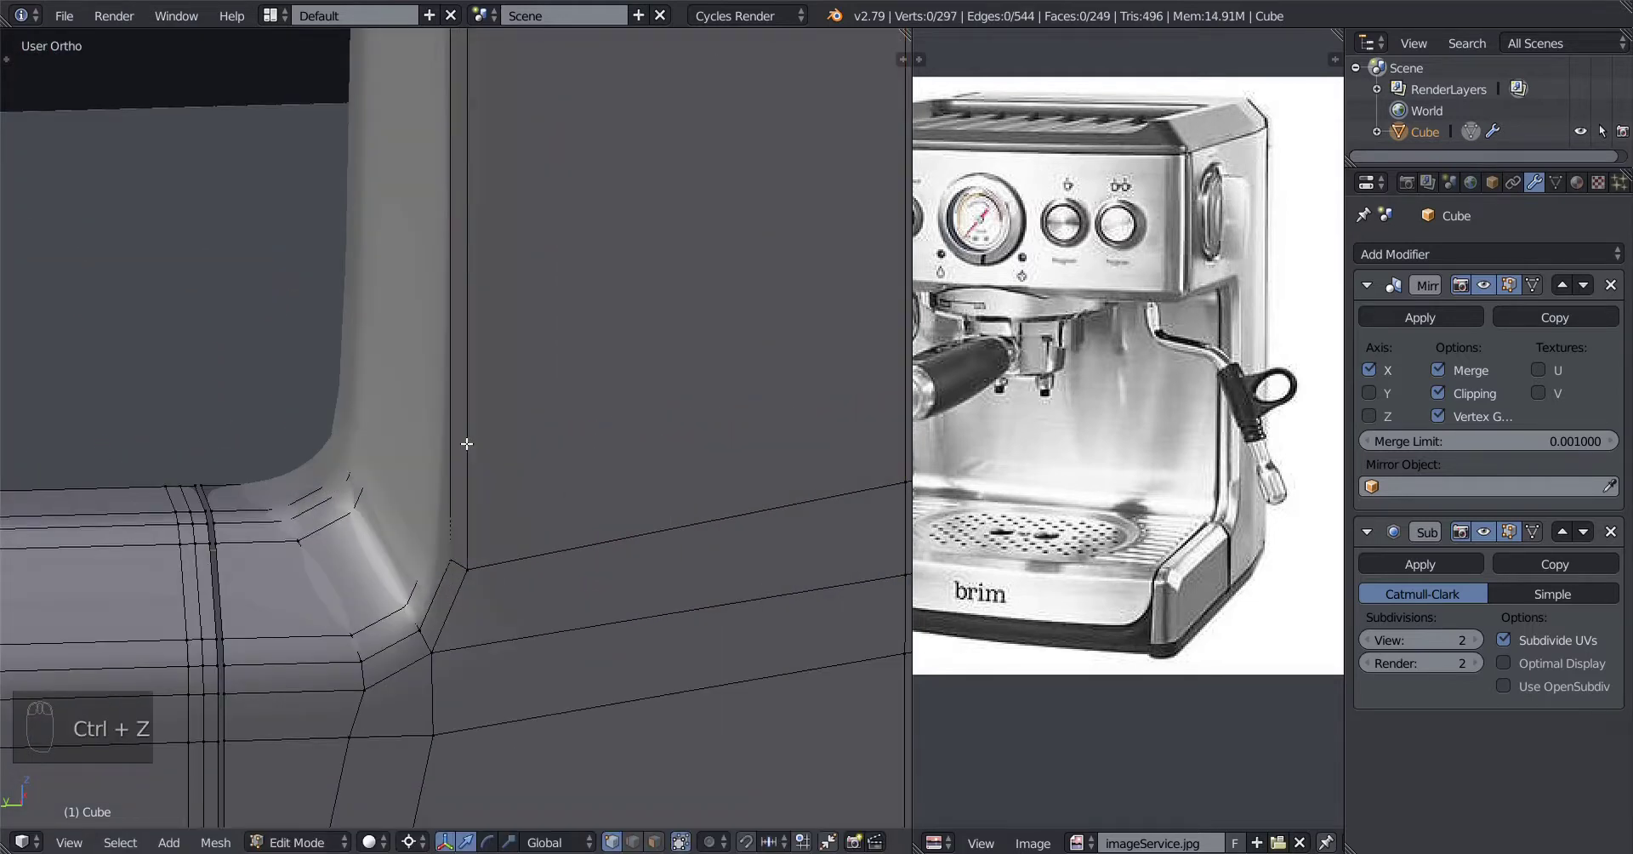
key(ctrl+shift+z)
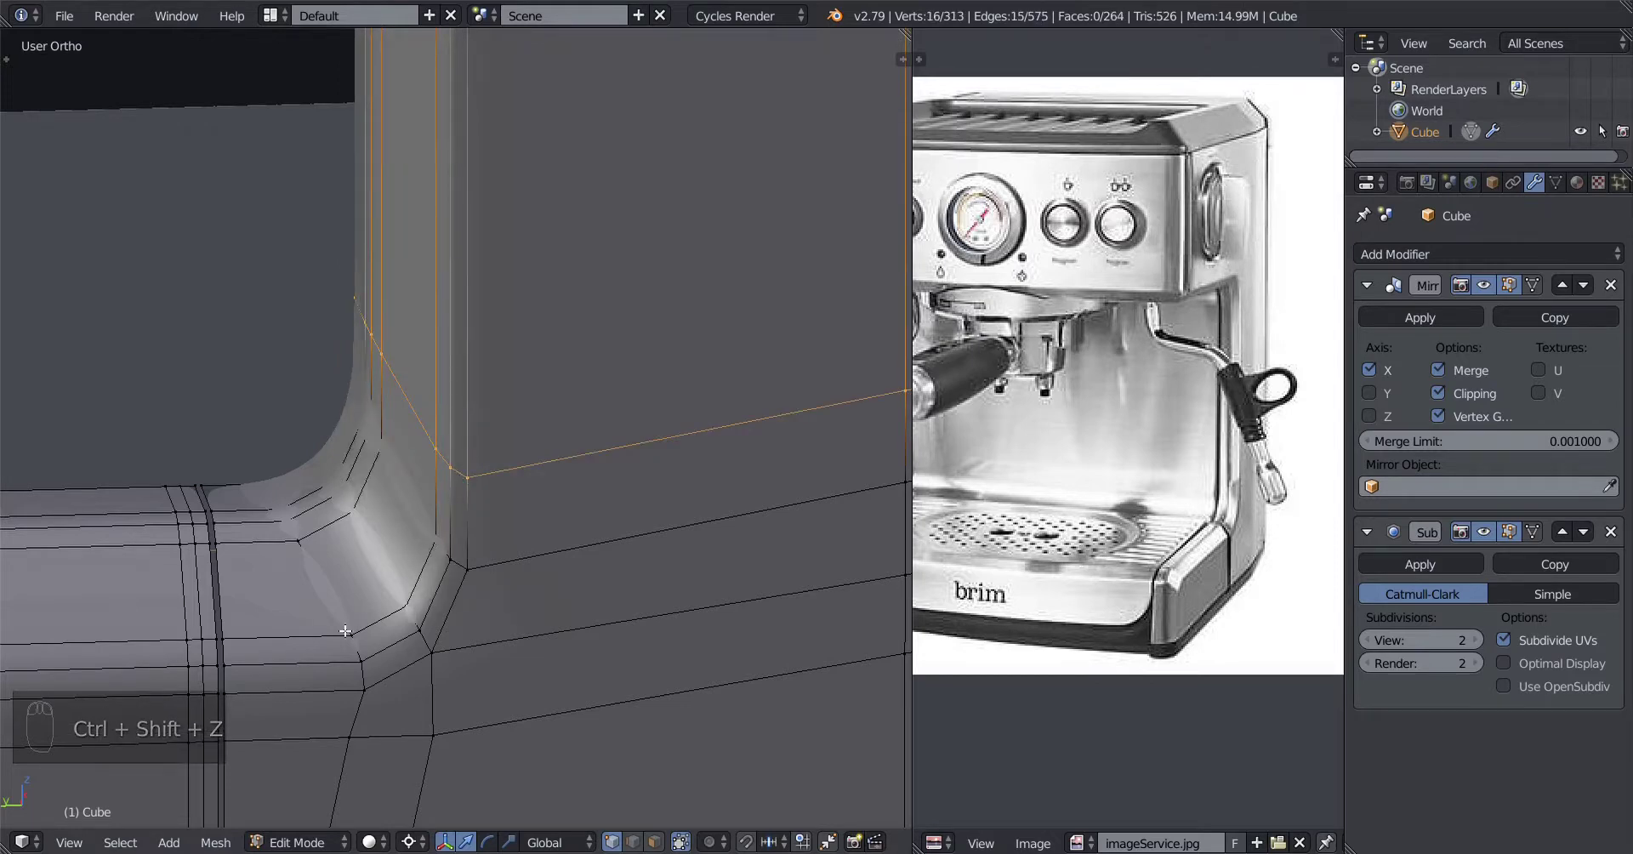
key(Tab)
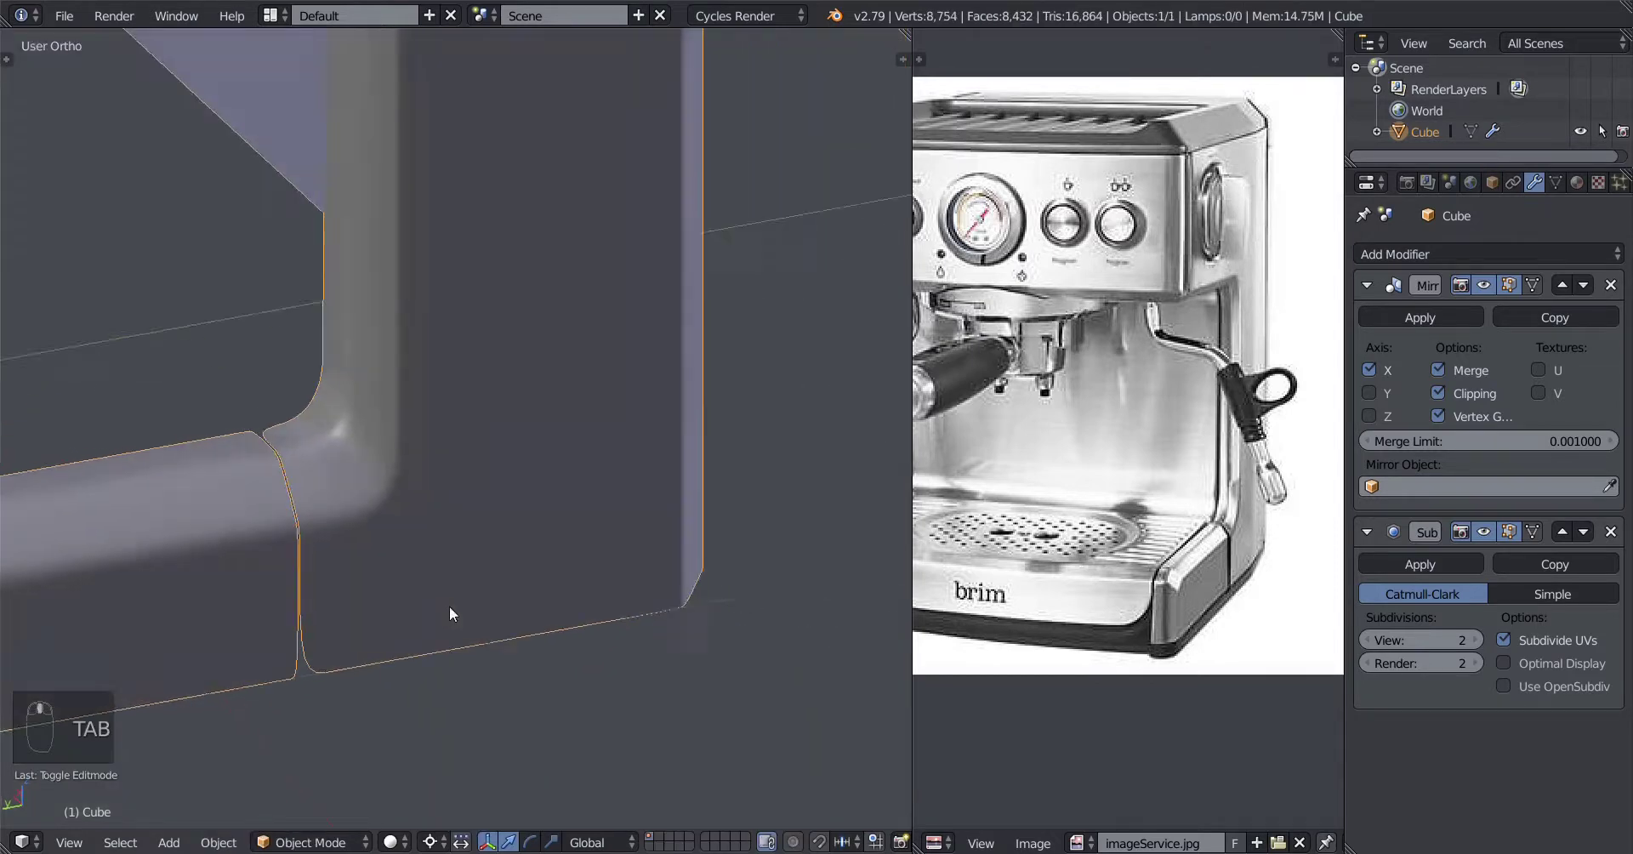
middle_drag(450, 606, 422, 574)
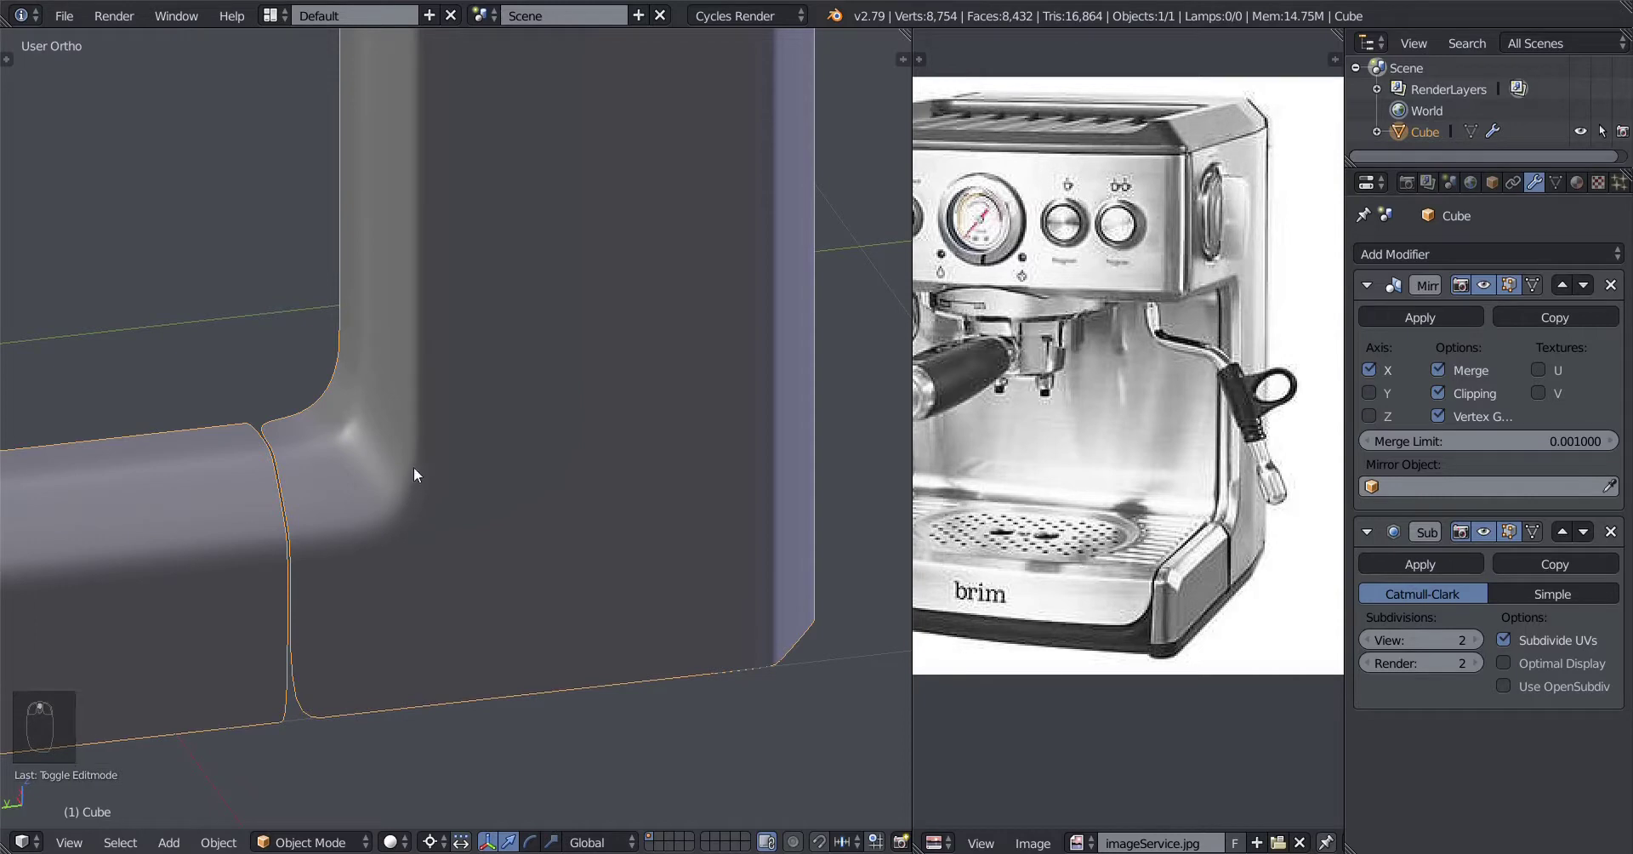
scroll(329, 534, down, 5)
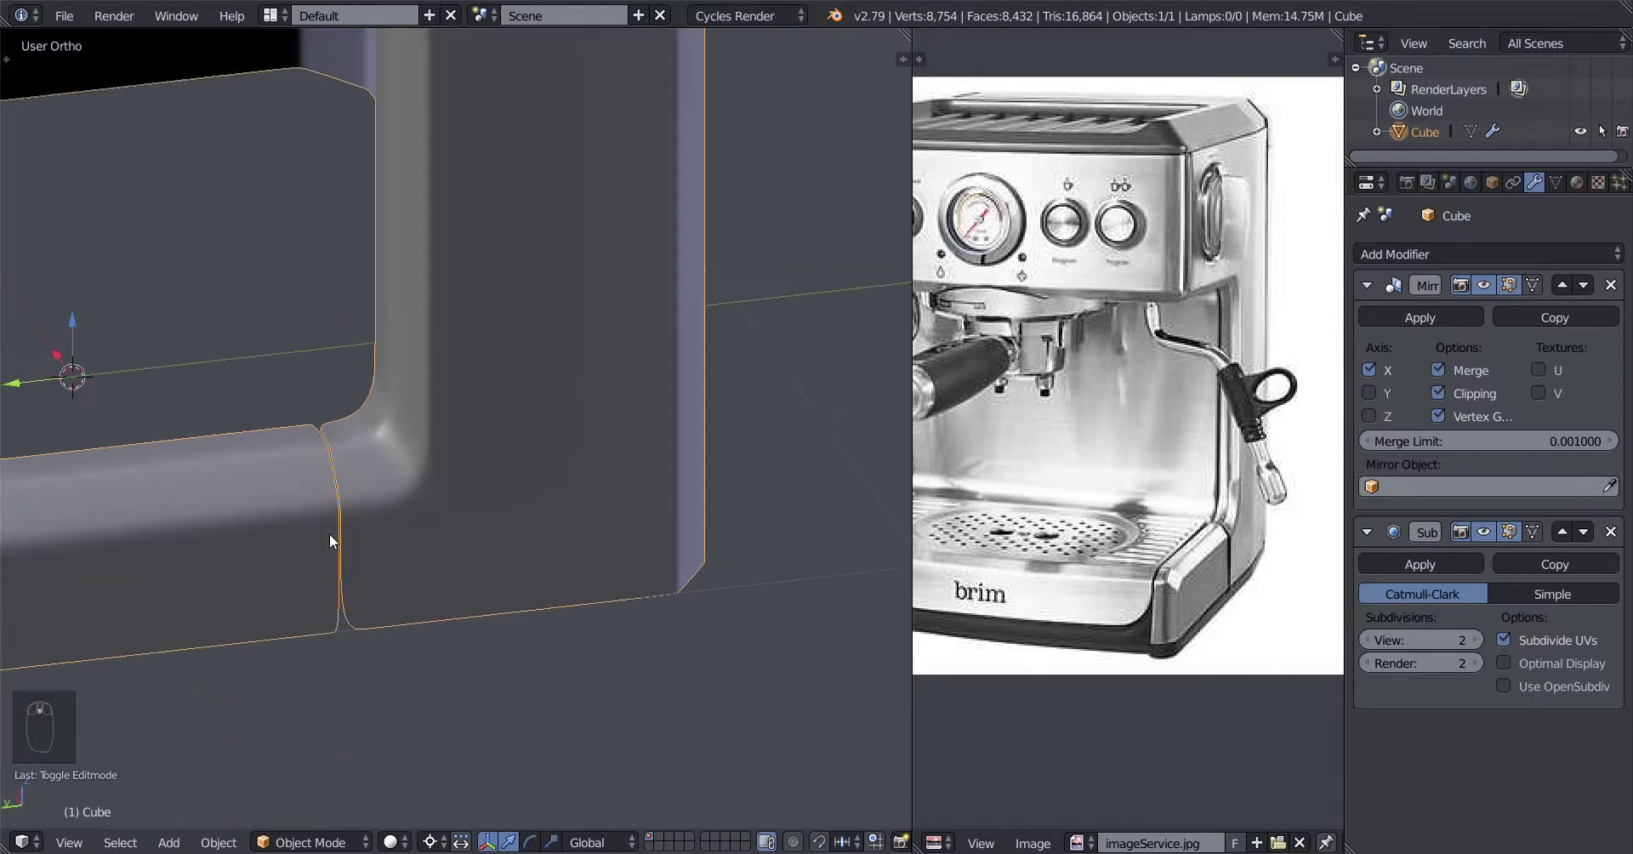
Step: Select the shortest vertex path along the recess's upper corner, from the inner corner vertex to the outer one, in wireframe display
shift+middle_drag(377, 438, 455, 604)
middle_drag(456, 604, 536, 513)
scroll(463, 589, up, 2)
scroll(412, 488, up, 2)
key(Tab)
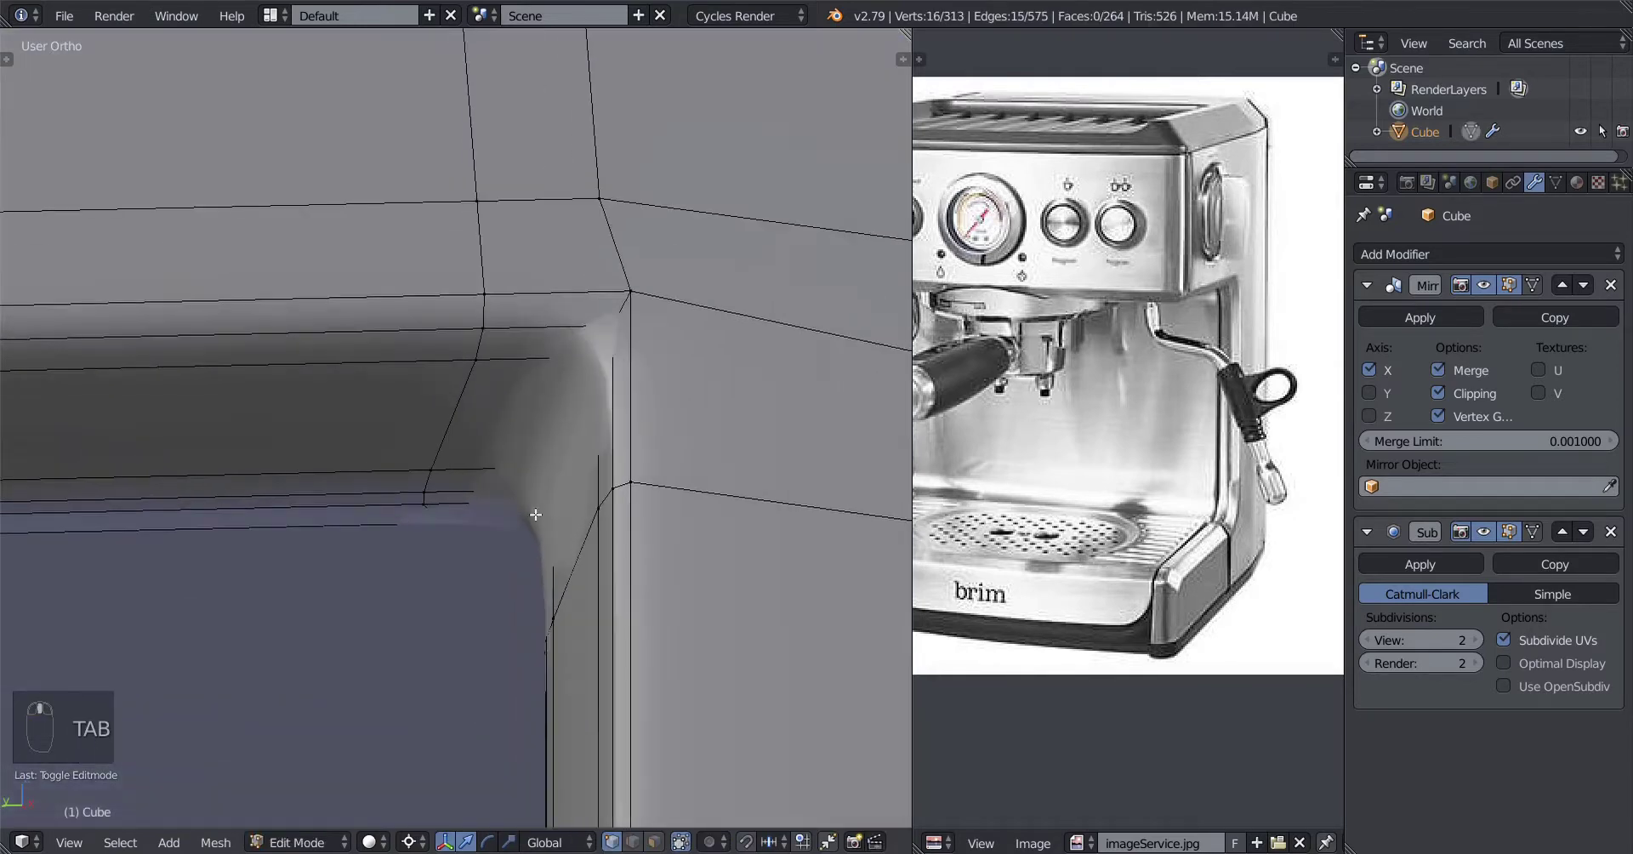
key(z)
middle_drag(535, 568, 720, 453)
right_click(672, 558)
ctrl+right_click(781, 364)
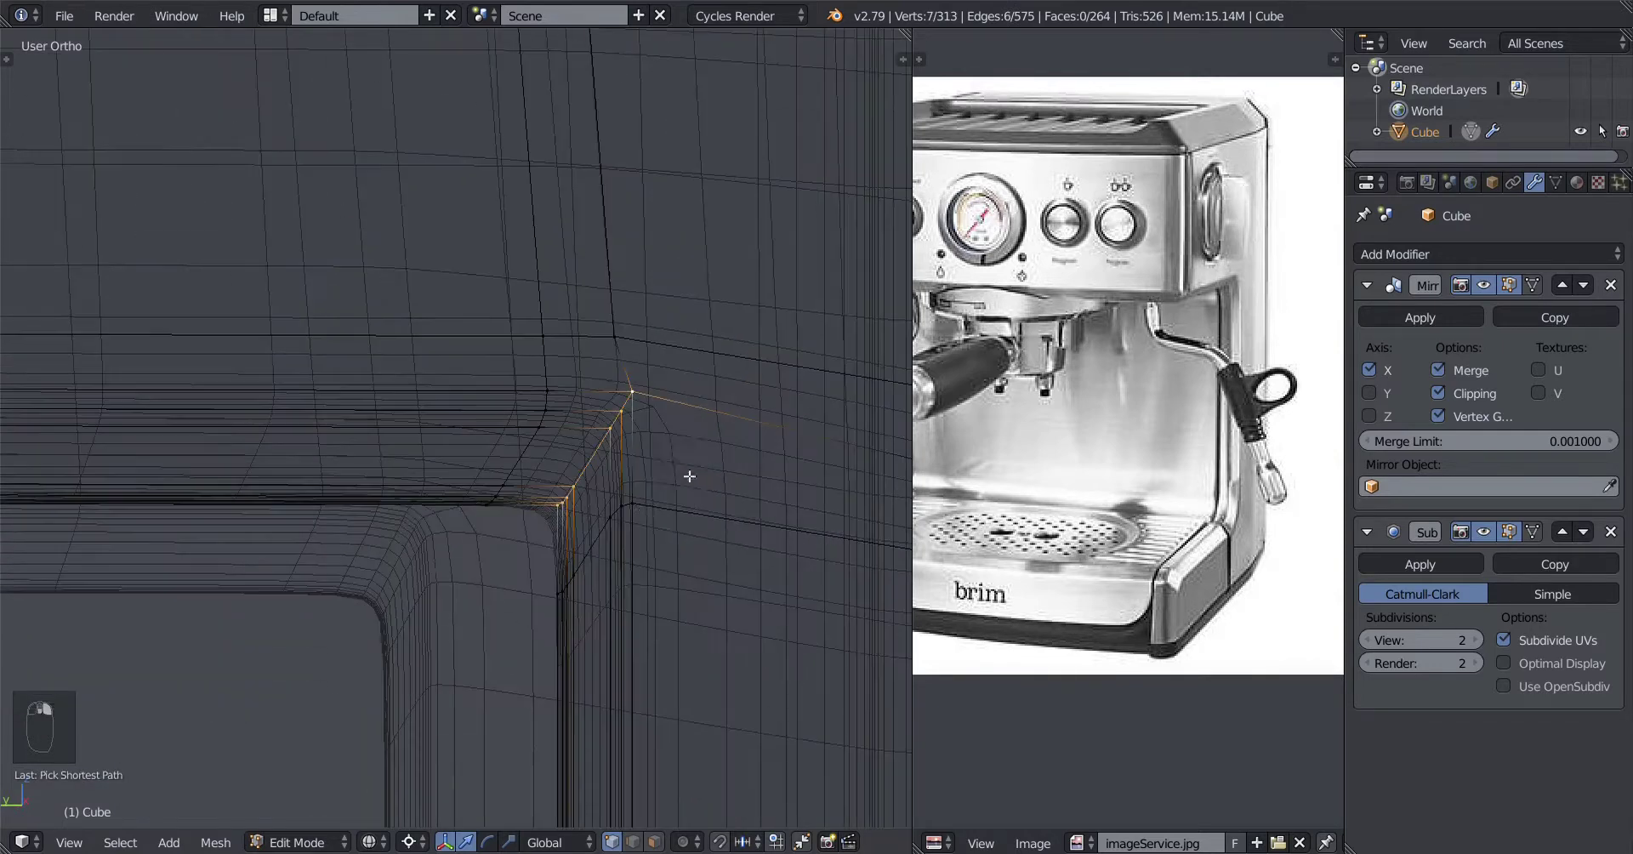
Step: Edge-slide the selected upper corner path forward along the head's underside, and slide it down towards the upright to round the corner
scroll(692, 470, up, 3)
key(z)
key(g)
key(g)
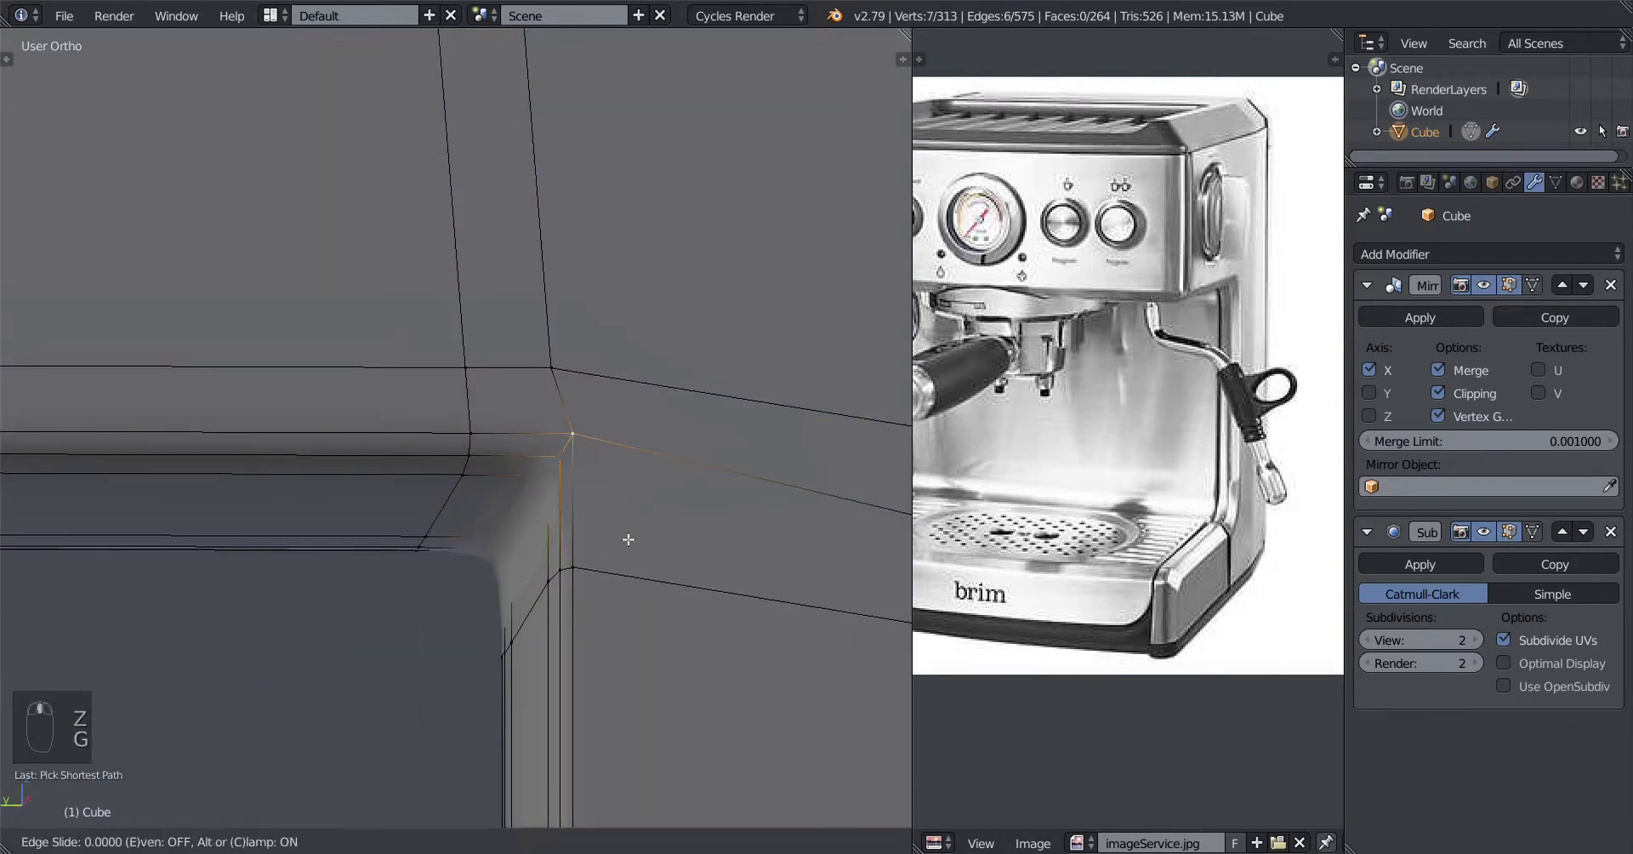
click(593, 504)
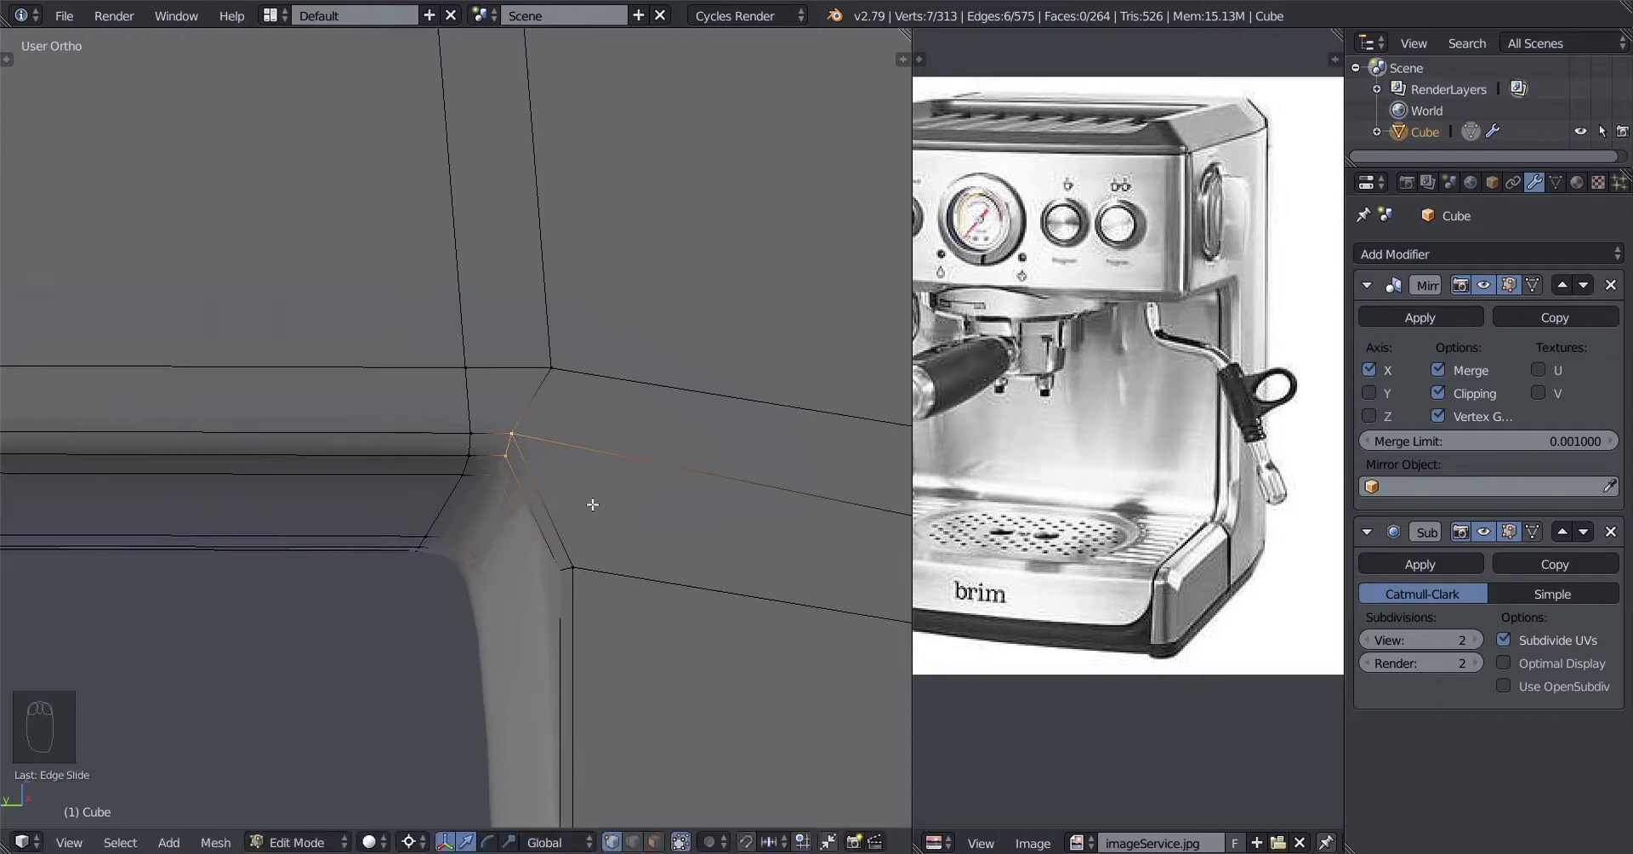
key(g)
key(g)
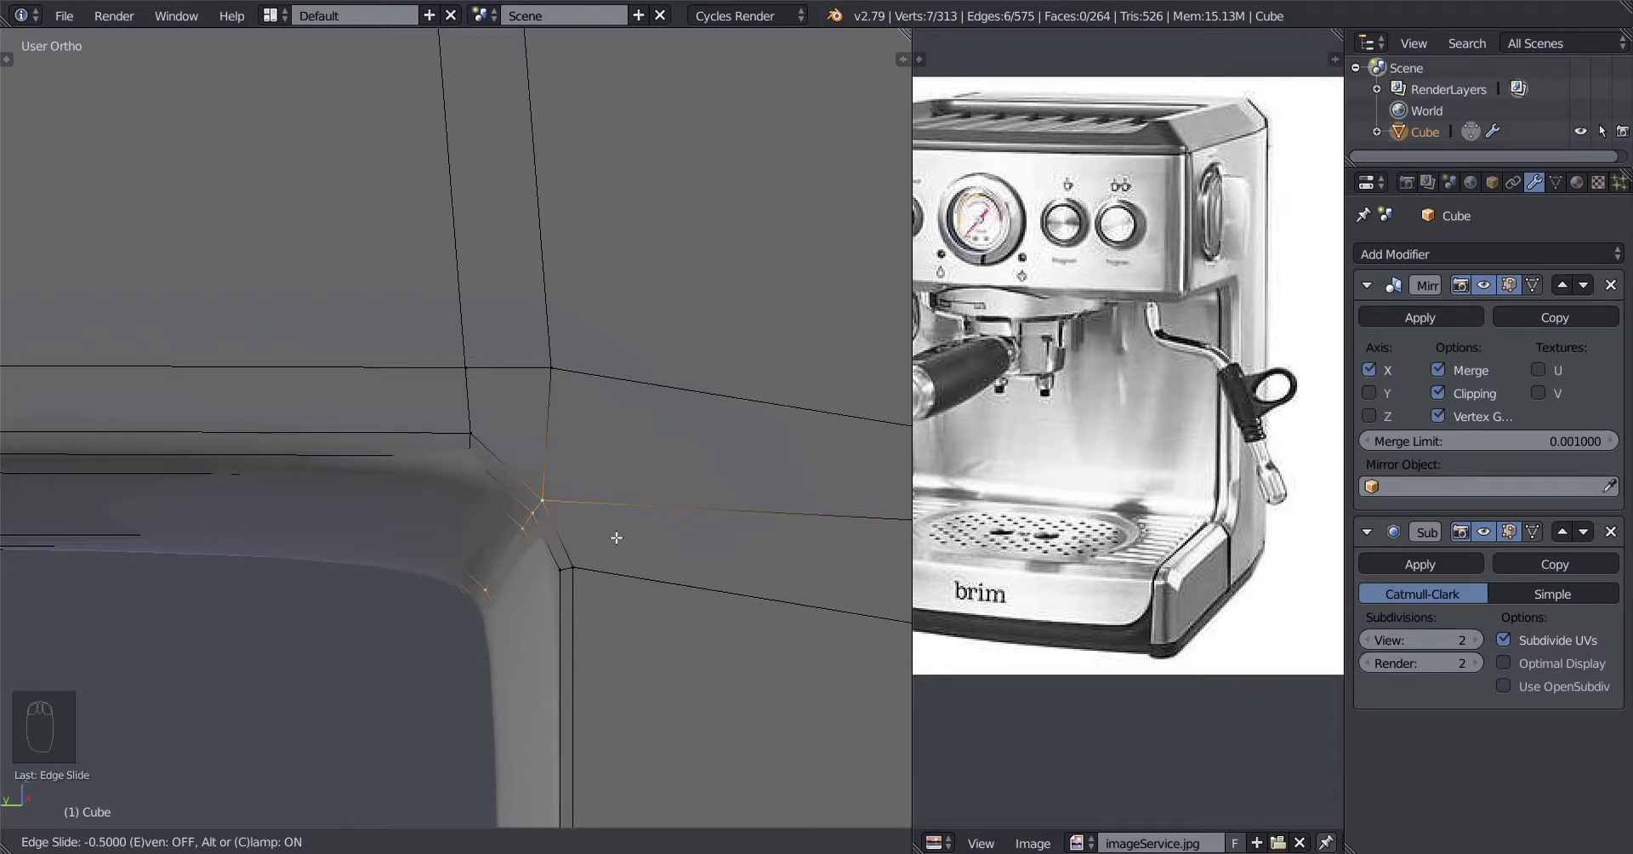
click(616, 531)
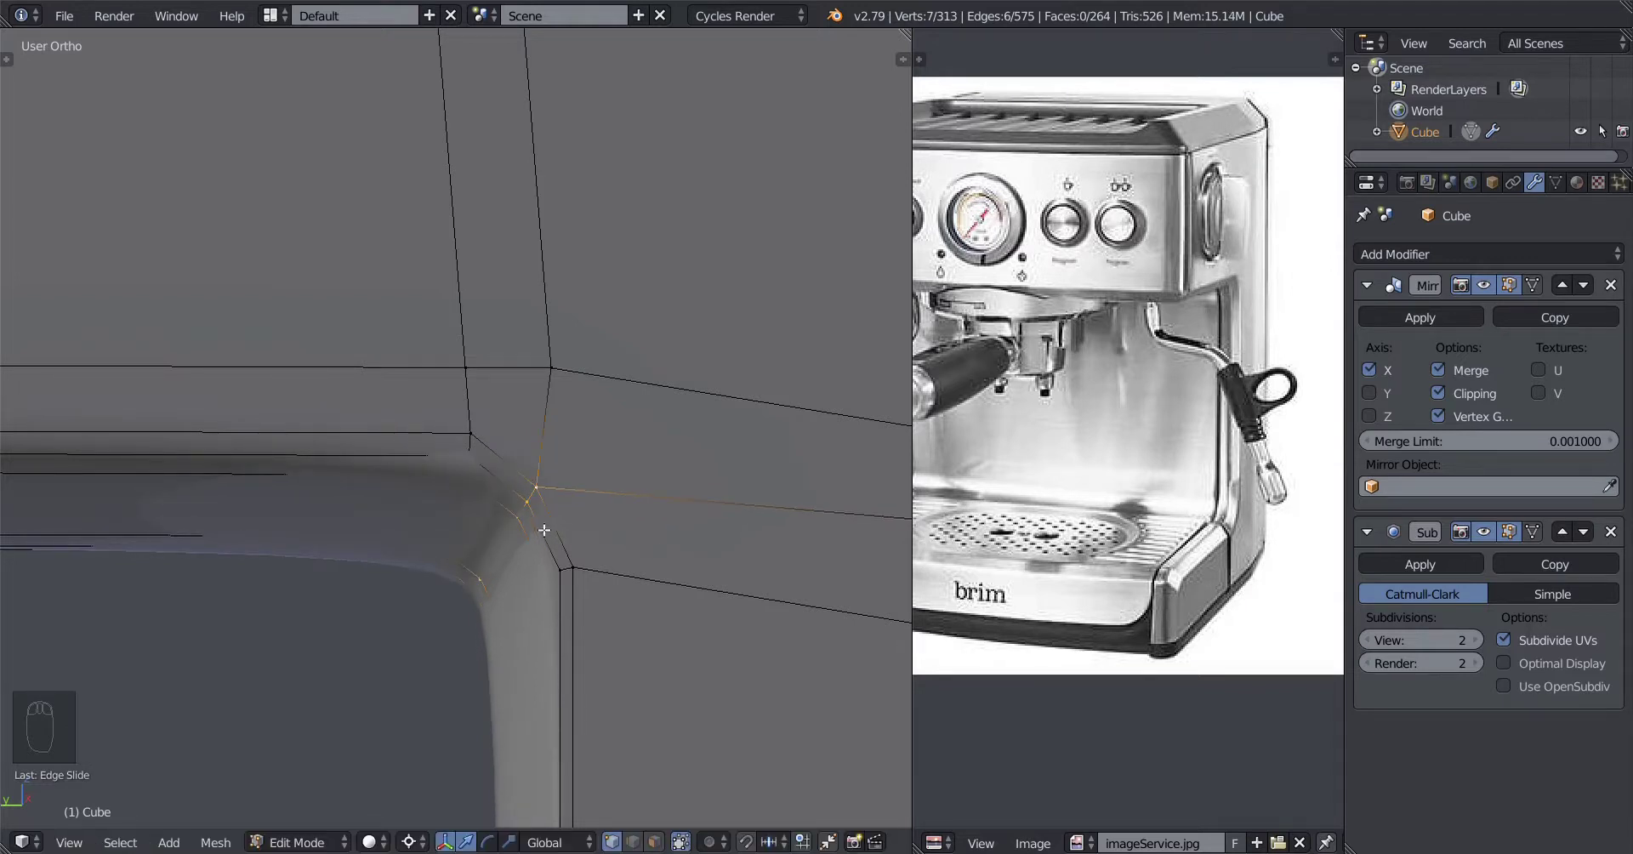
Step: Add a vertical loop cut through the head section and slide it close to the upper recess corner
scroll(544, 531, down, 2)
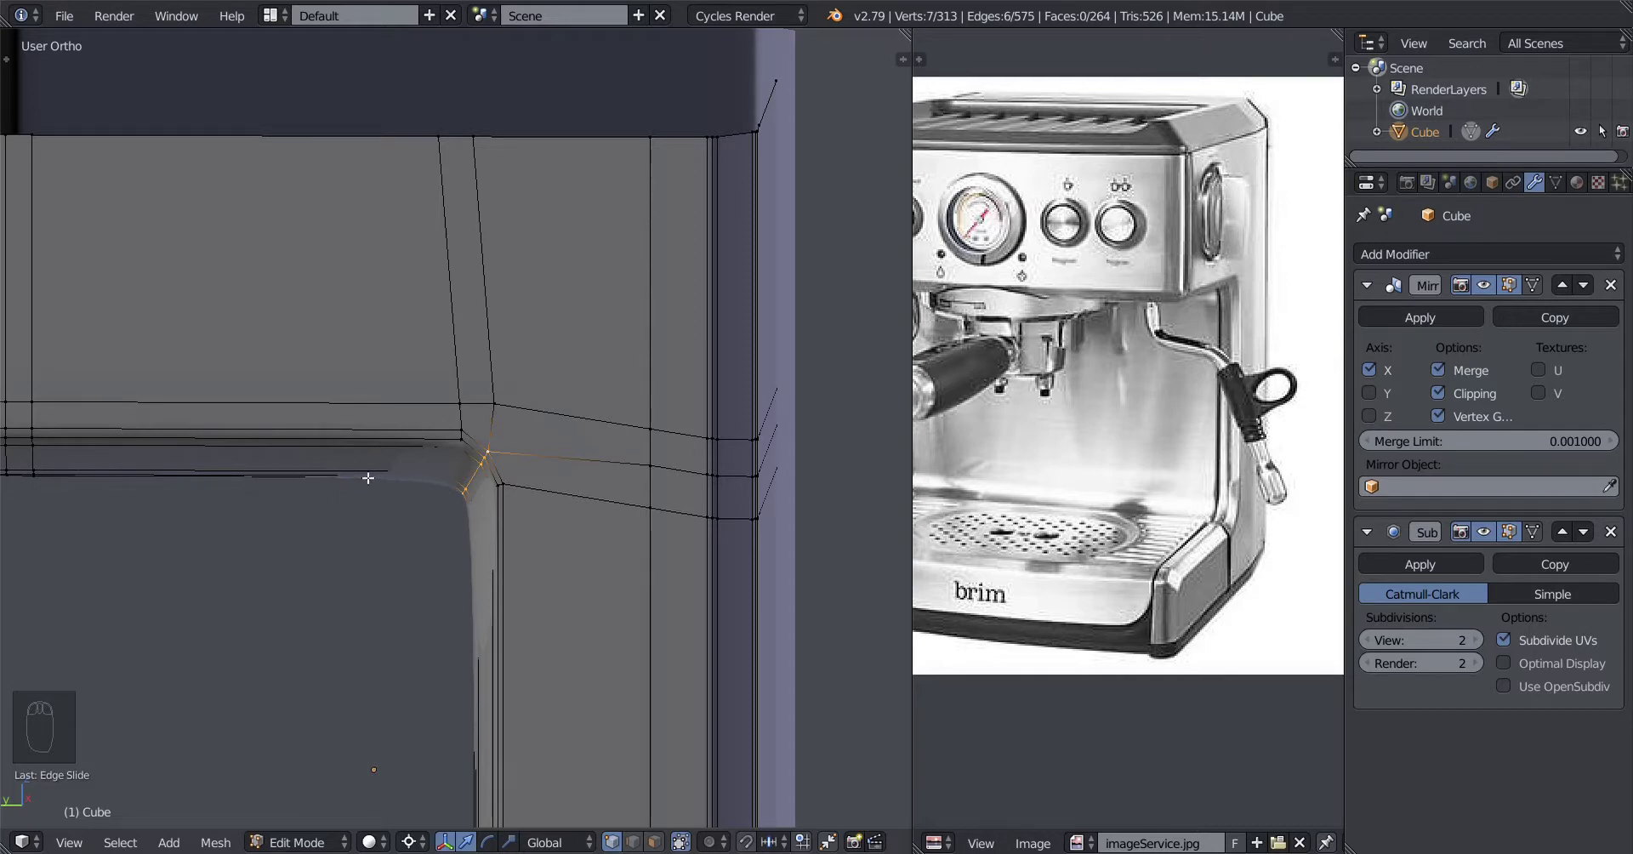
shift+middle_drag(380, 486, 555, 472)
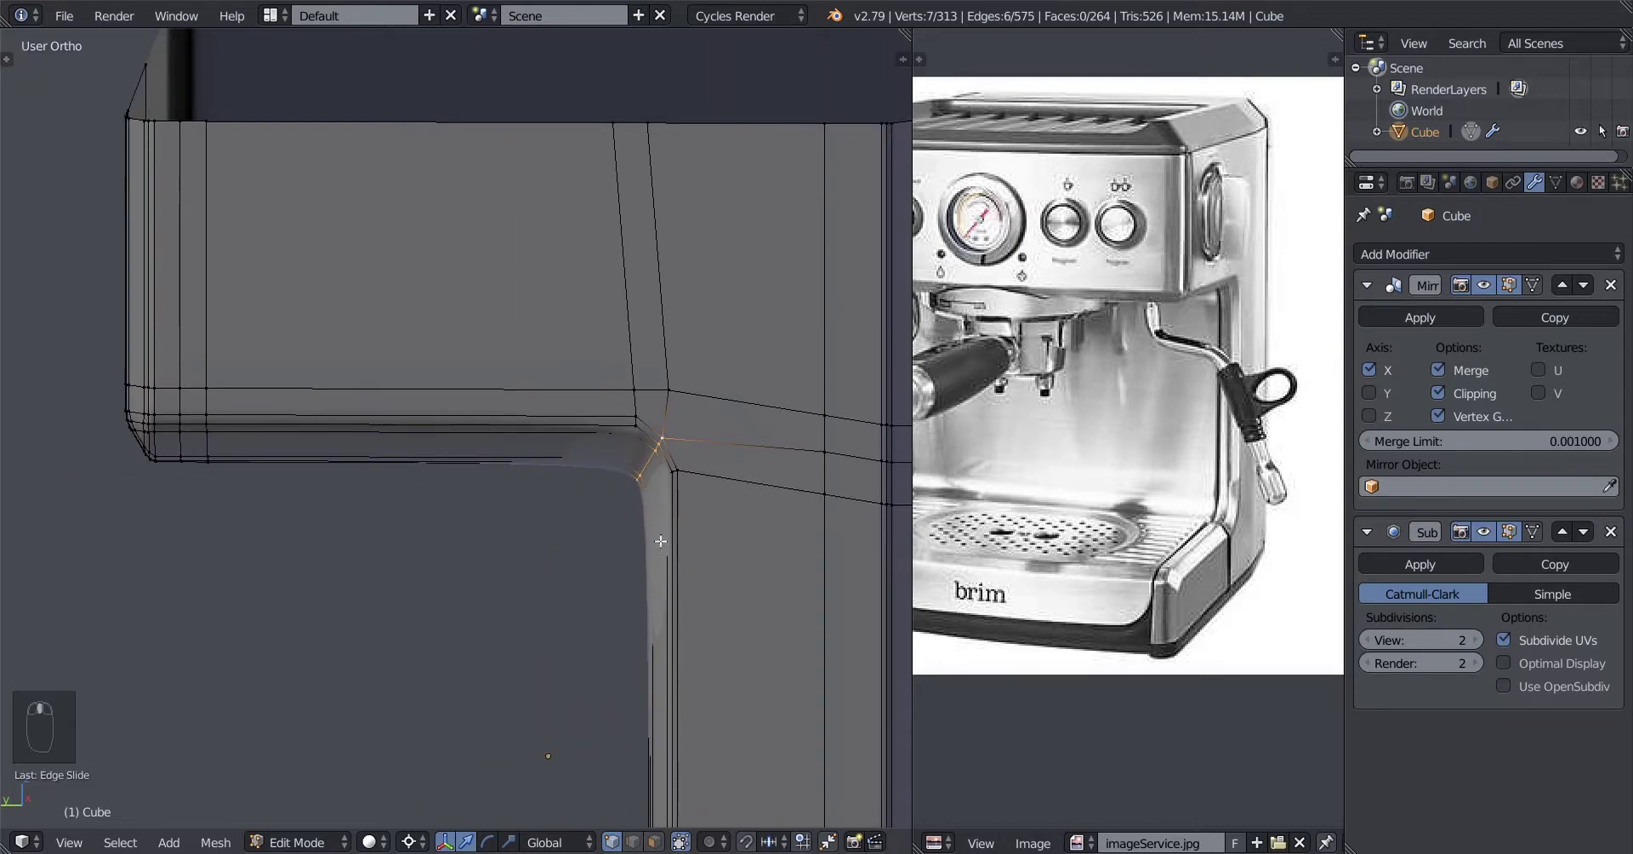
scroll(472, 598, up, 1)
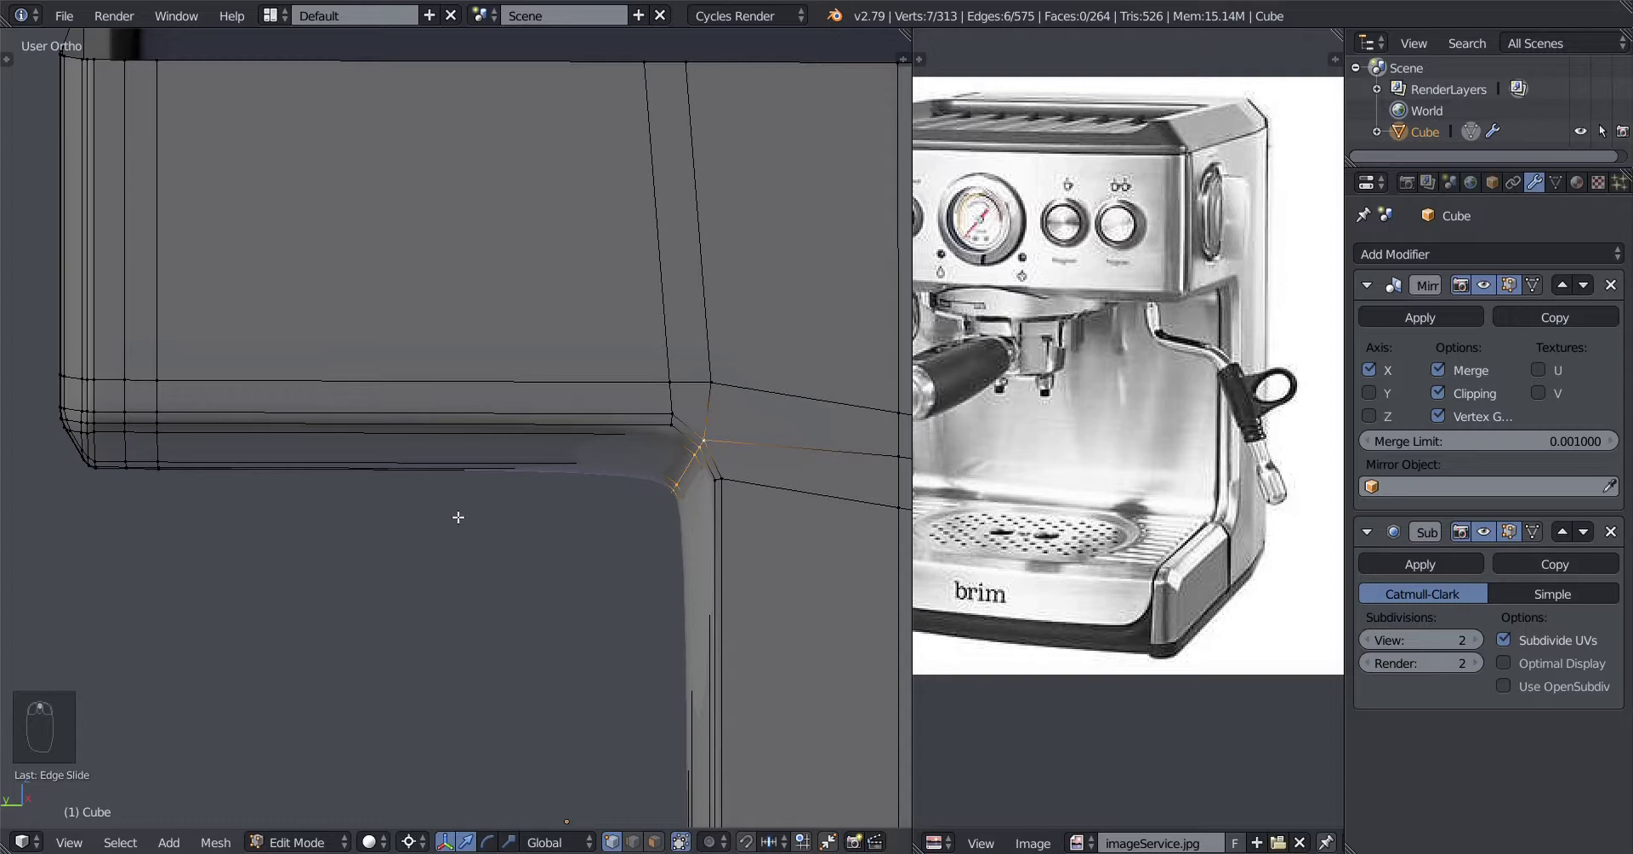
key(ctrl+r)
click(444, 473)
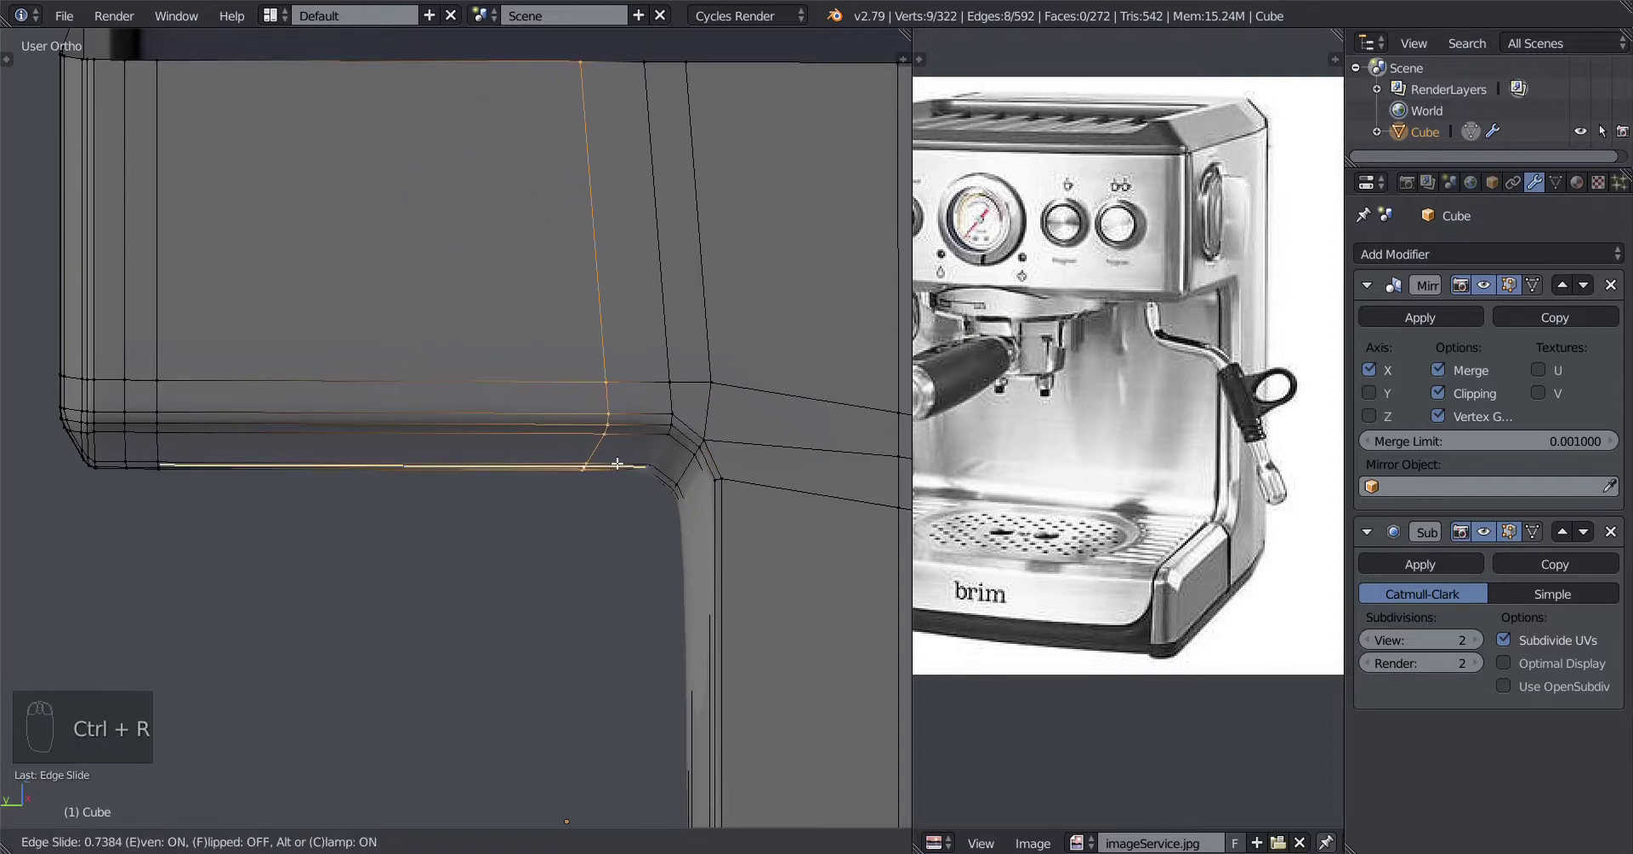
click(640, 464)
Step: Add a loop cut around the upright with even sliding, positioned just below the upper recess corner, and clear the selection
key(ctrl+r)
shift+middle_drag(710, 667, 478, 550)
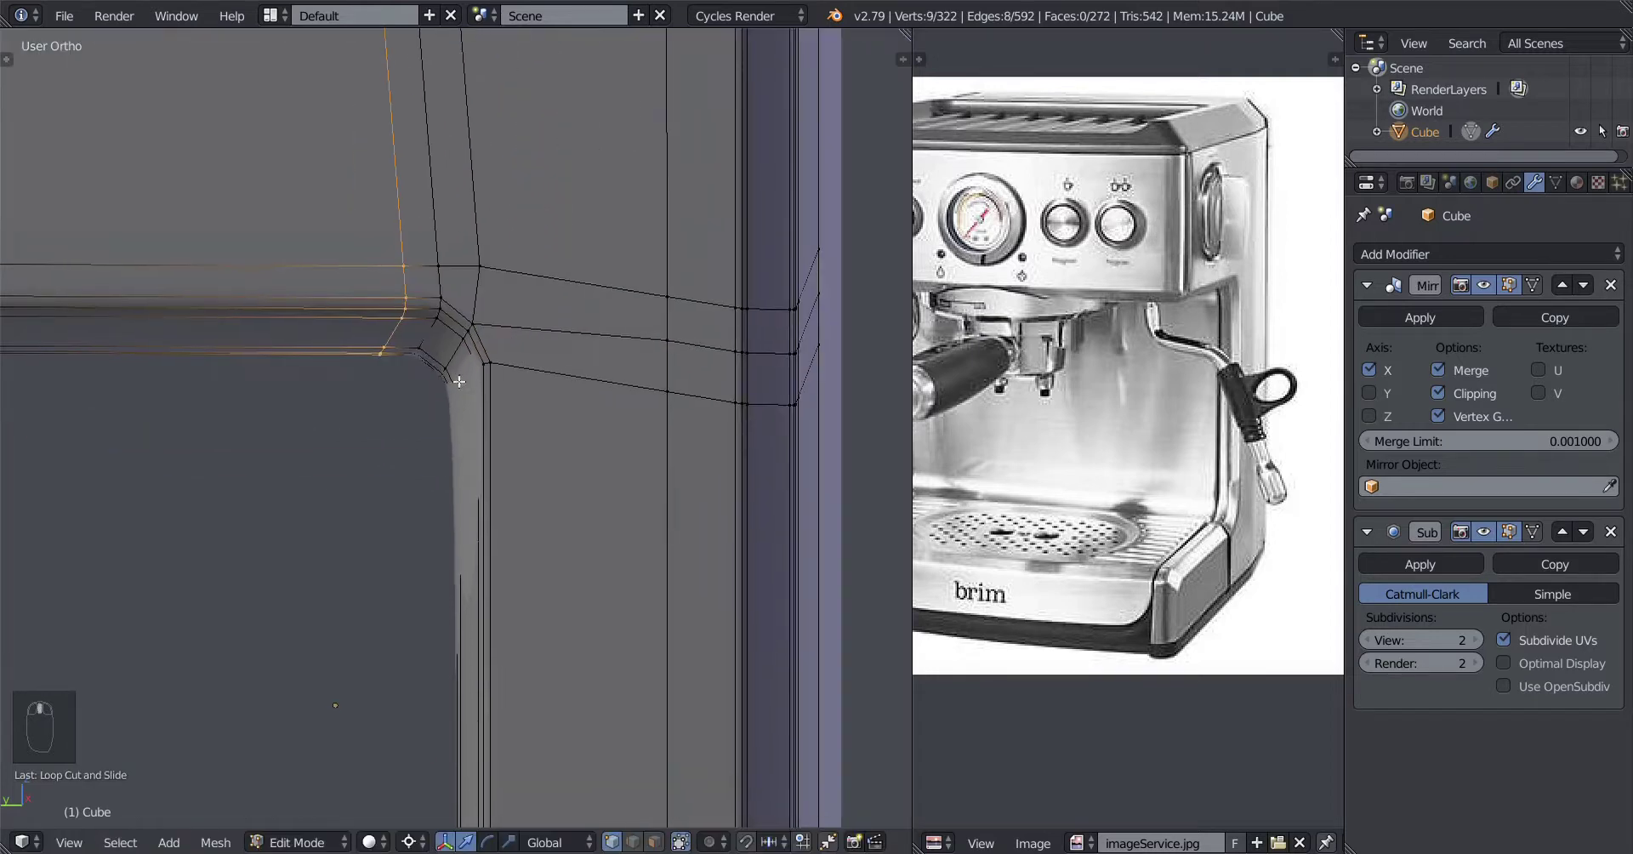
click(478, 550)
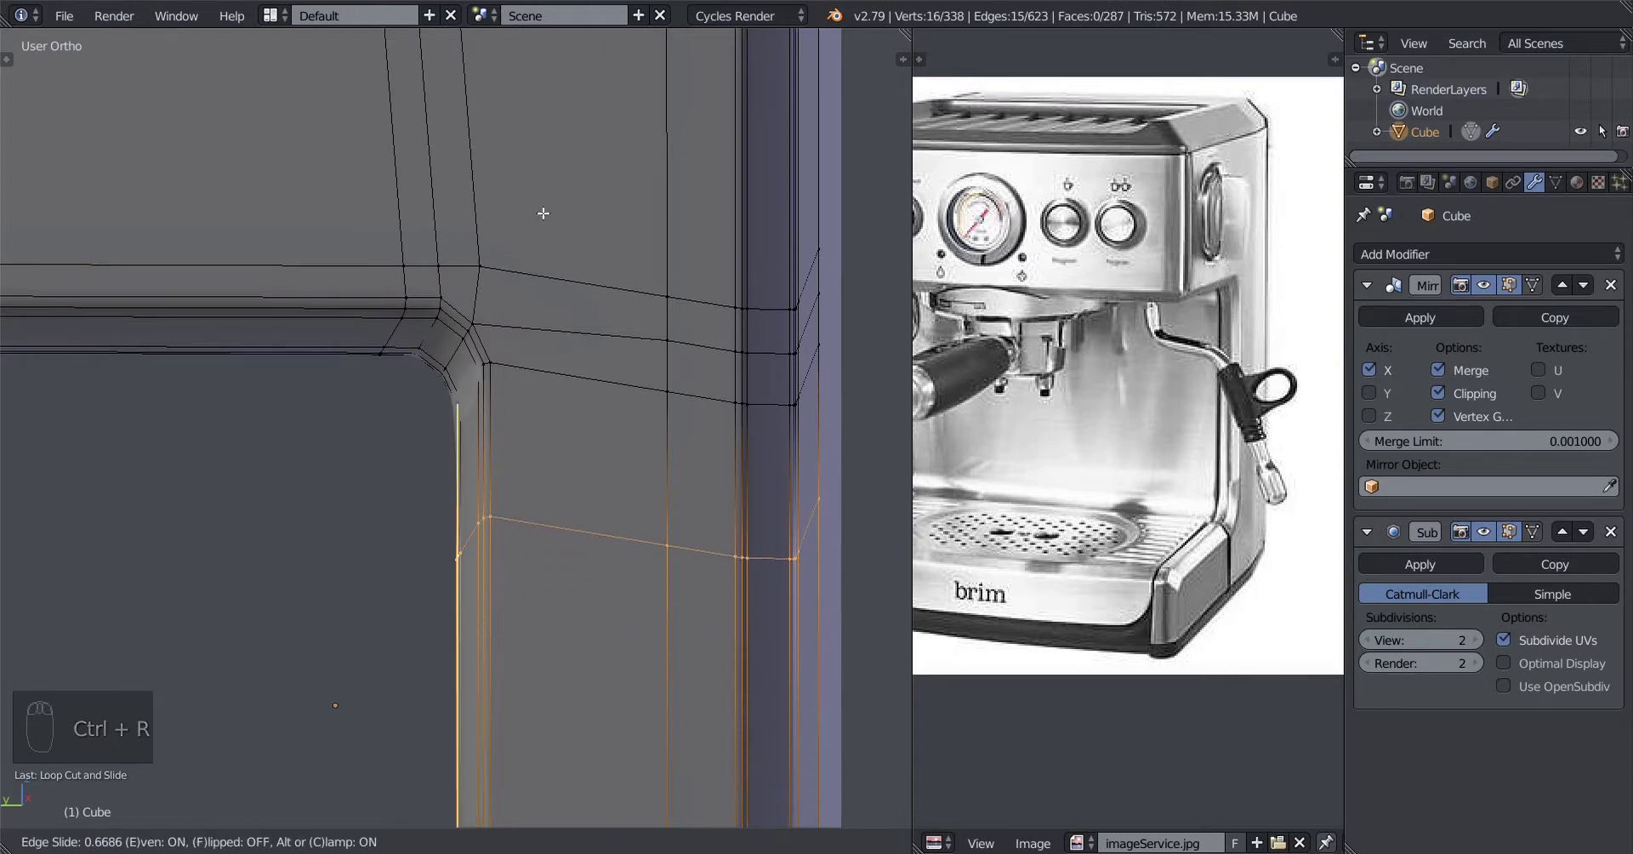
click(584, 91)
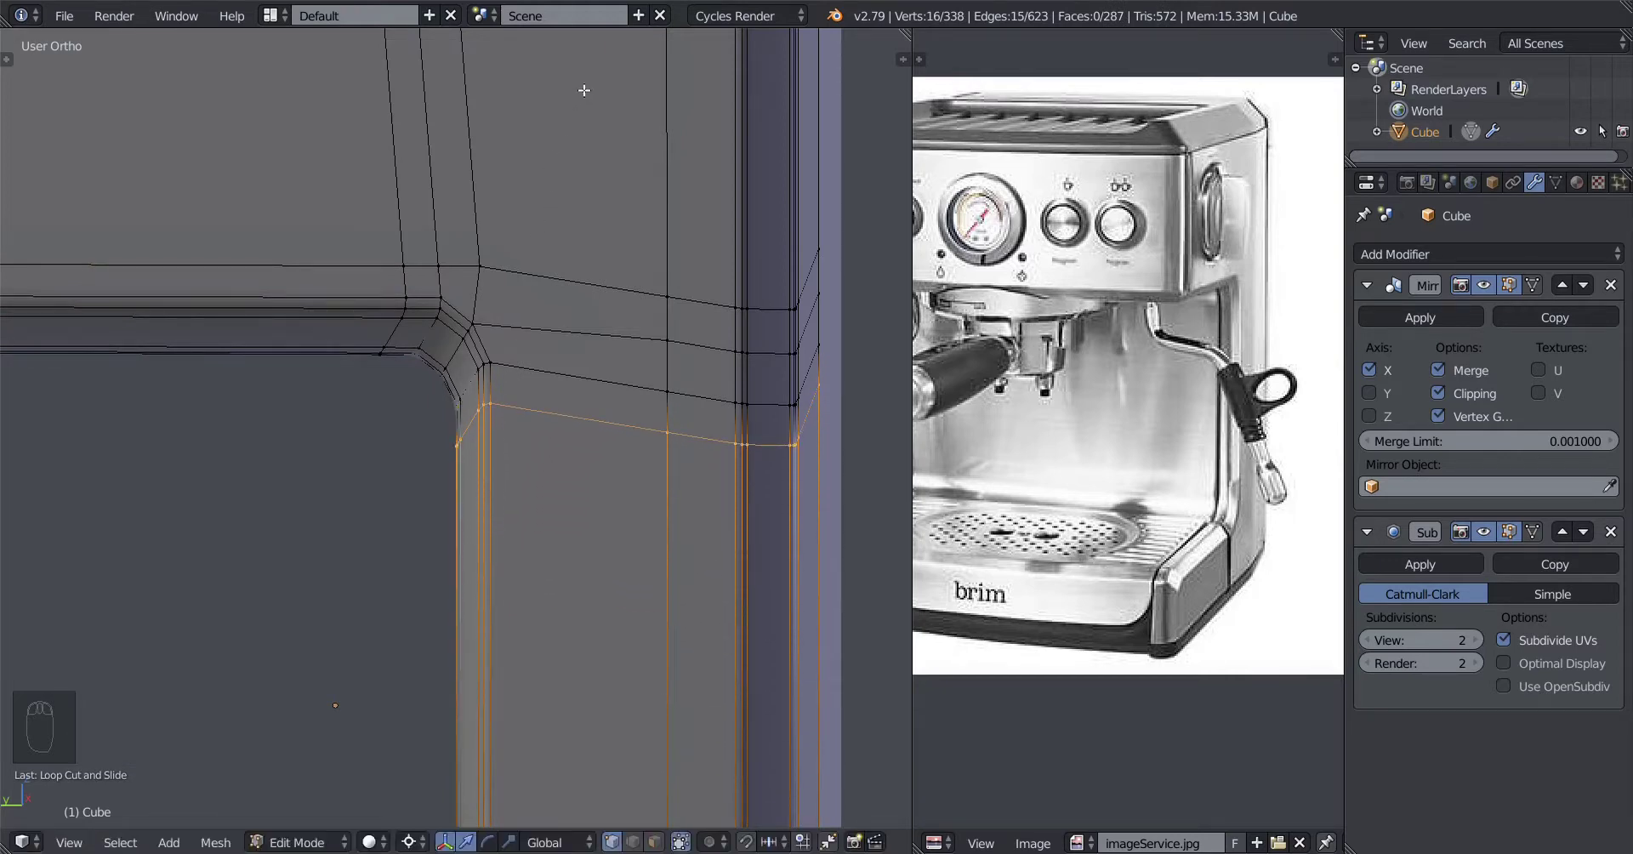
key(a)
Step: Examine the subdivided body in Object Mode, from the upper recess corner to the seam on the base arm
scroll(490, 430, down, 5)
key(Tab)
mouse_move(490, 429)
middle_down()
mouse_move(503, 528)
mouse_move(539, 467)
mouse_move(433, 429)
mouse_move(543, 497)
middle_up()
scroll(561, 464, up, 4)
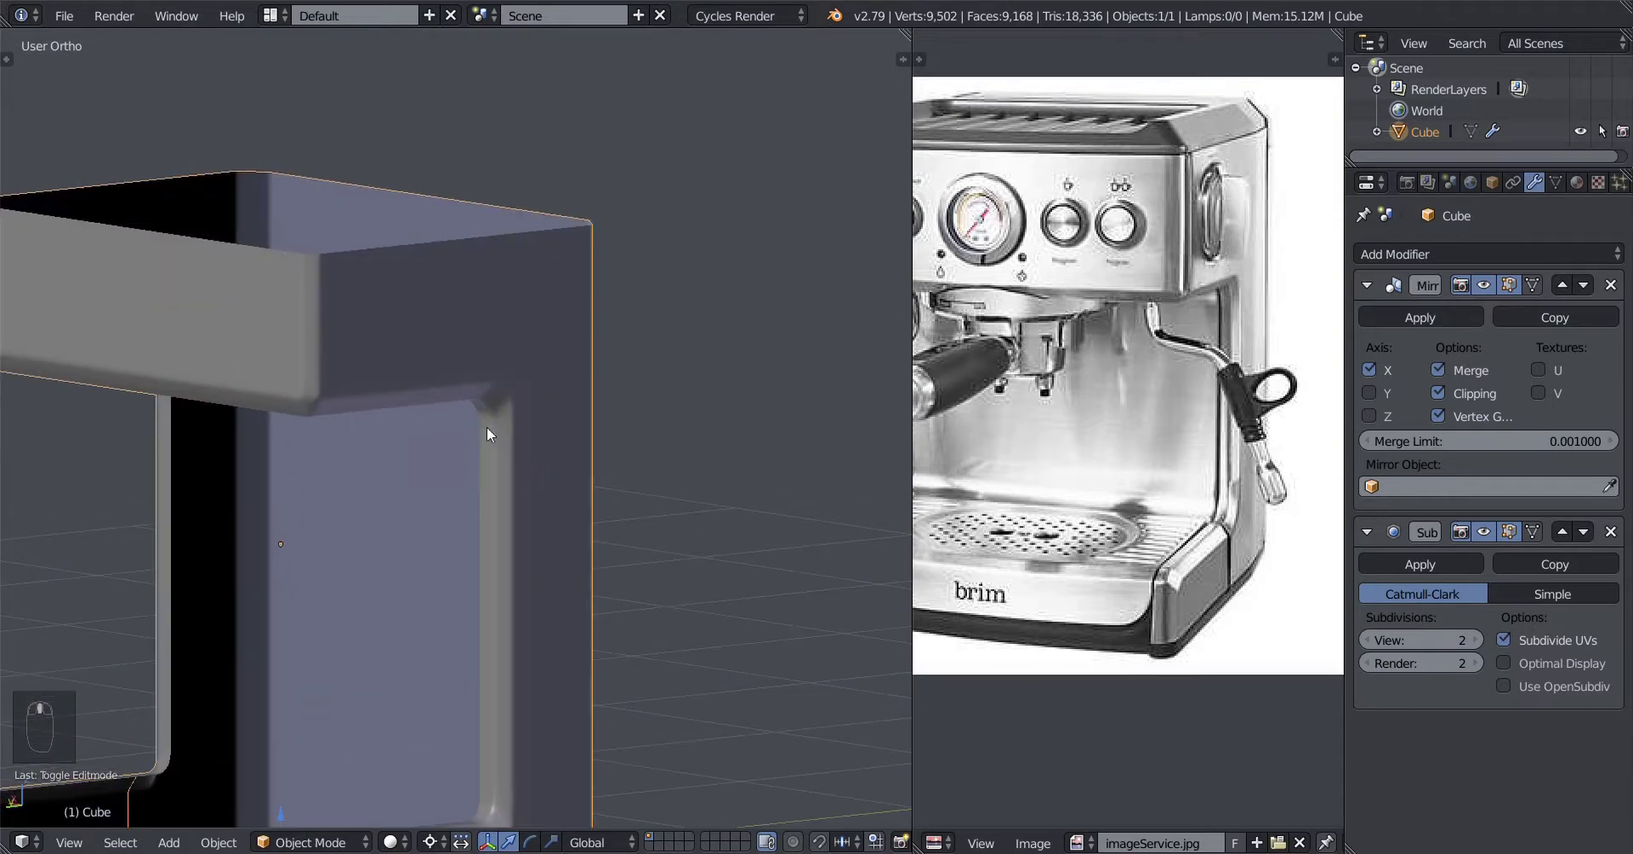
middle_drag(486, 426, 502, 482)
scroll(457, 541, down, 6)
scroll(503, 482, up, 3)
middle_drag(435, 591, 296, 492)
scroll(296, 492, up, 3)
shift+middle_drag(438, 620, 432, 480)
Step: Add a horizontal loop cut to the base arm's front section beside the seam, close to its bottom edge
key(Tab)
scroll(537, 481, up, 4)
shift+middle_drag(708, 517, 505, 533)
shift+middle_drag(506, 532, 451, 465)
scroll(451, 465, up, 4)
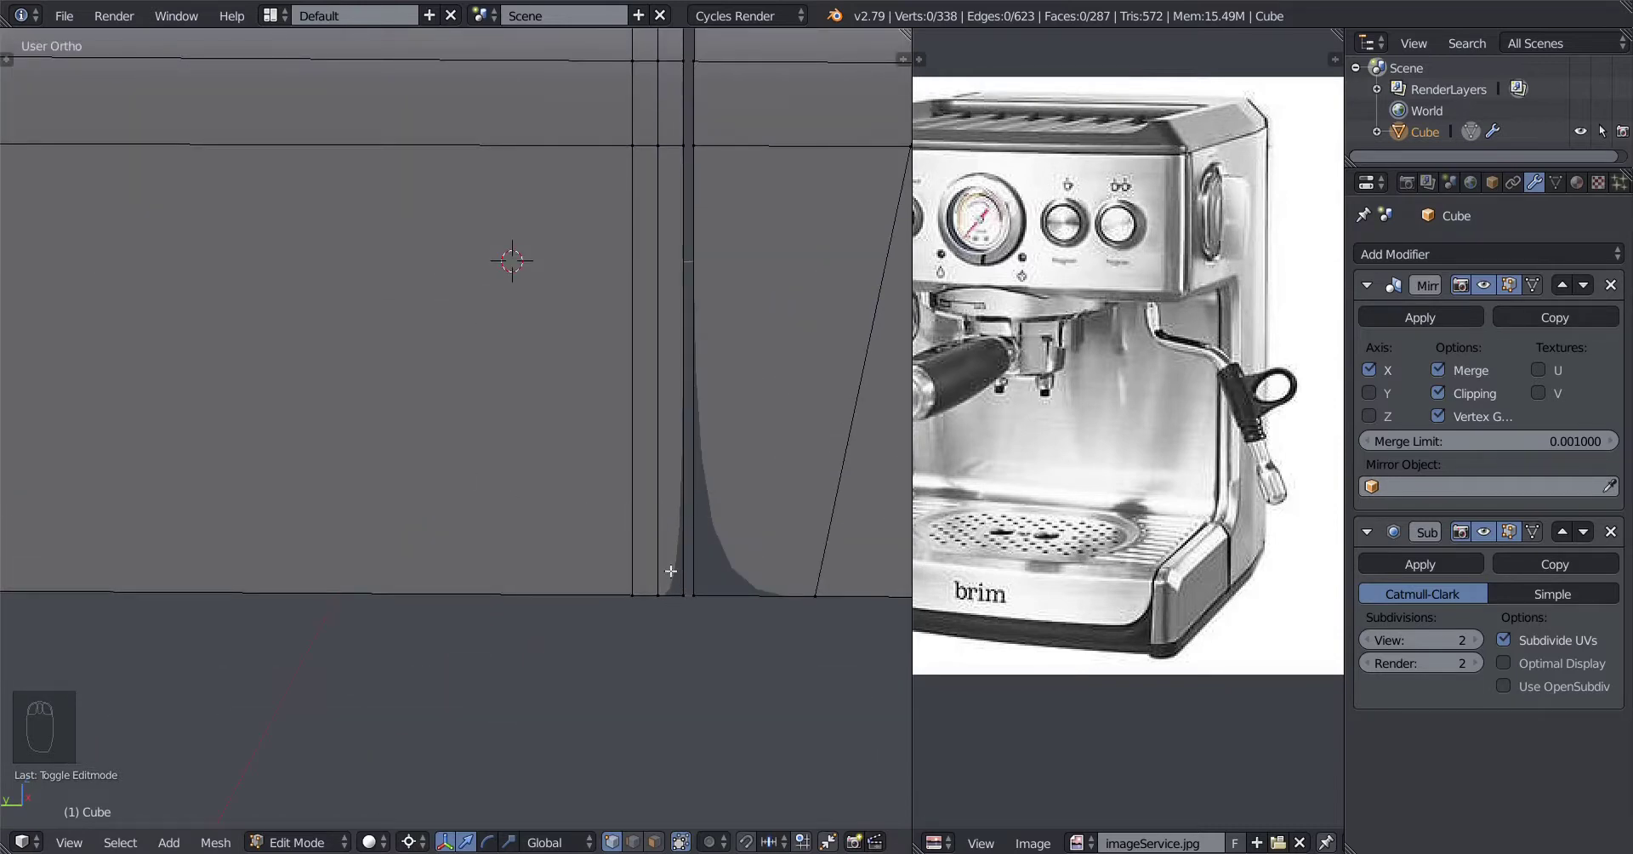
middle_drag(671, 571, 656, 554)
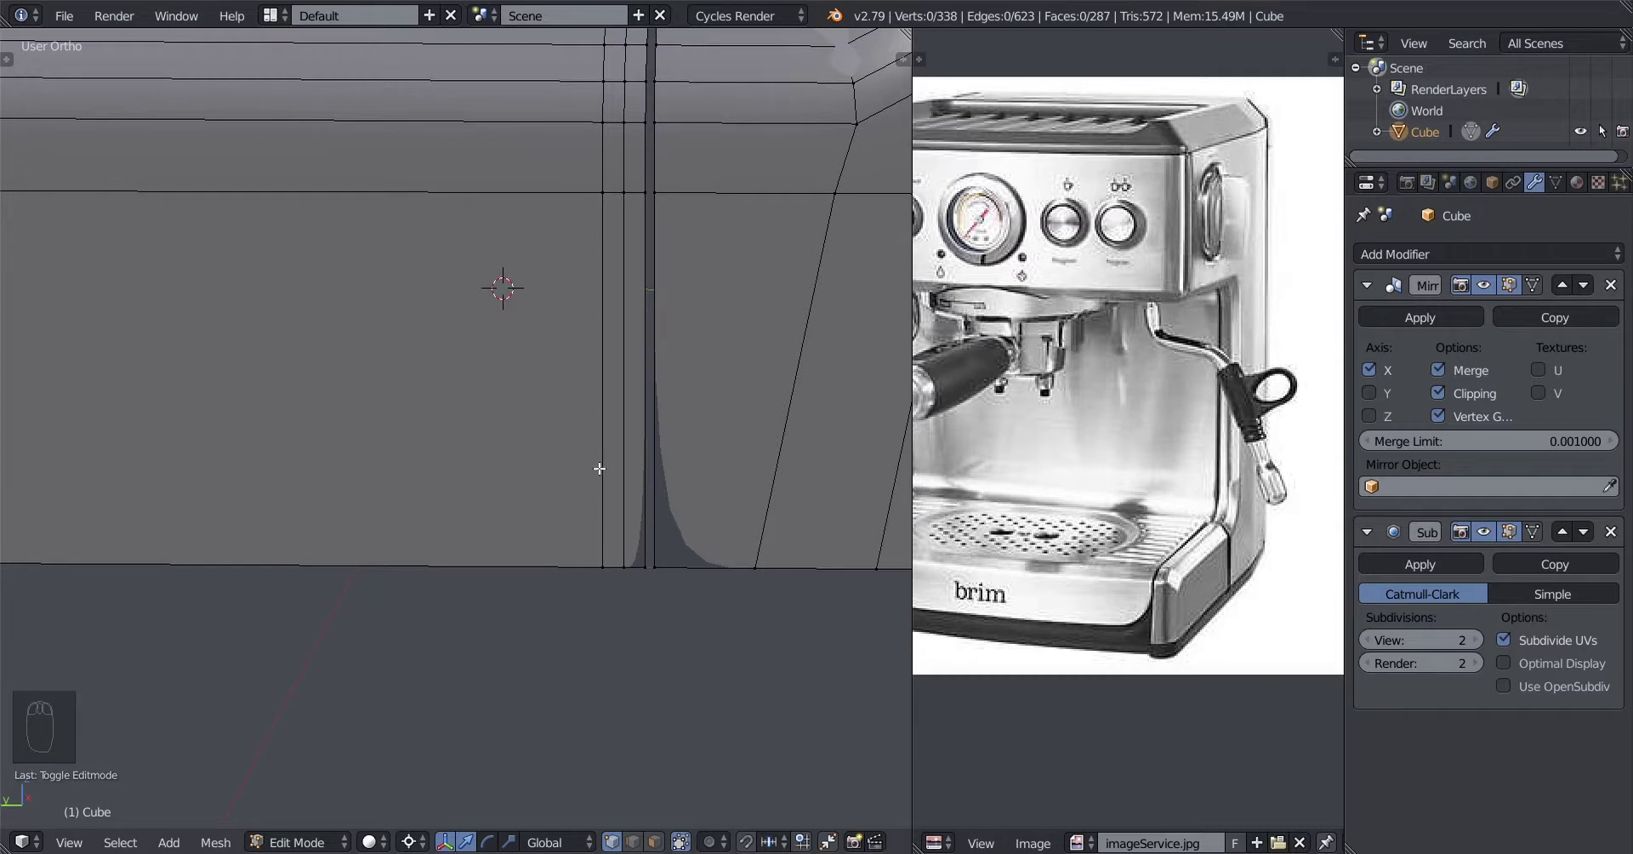
key(ctrl+r)
click(600, 469)
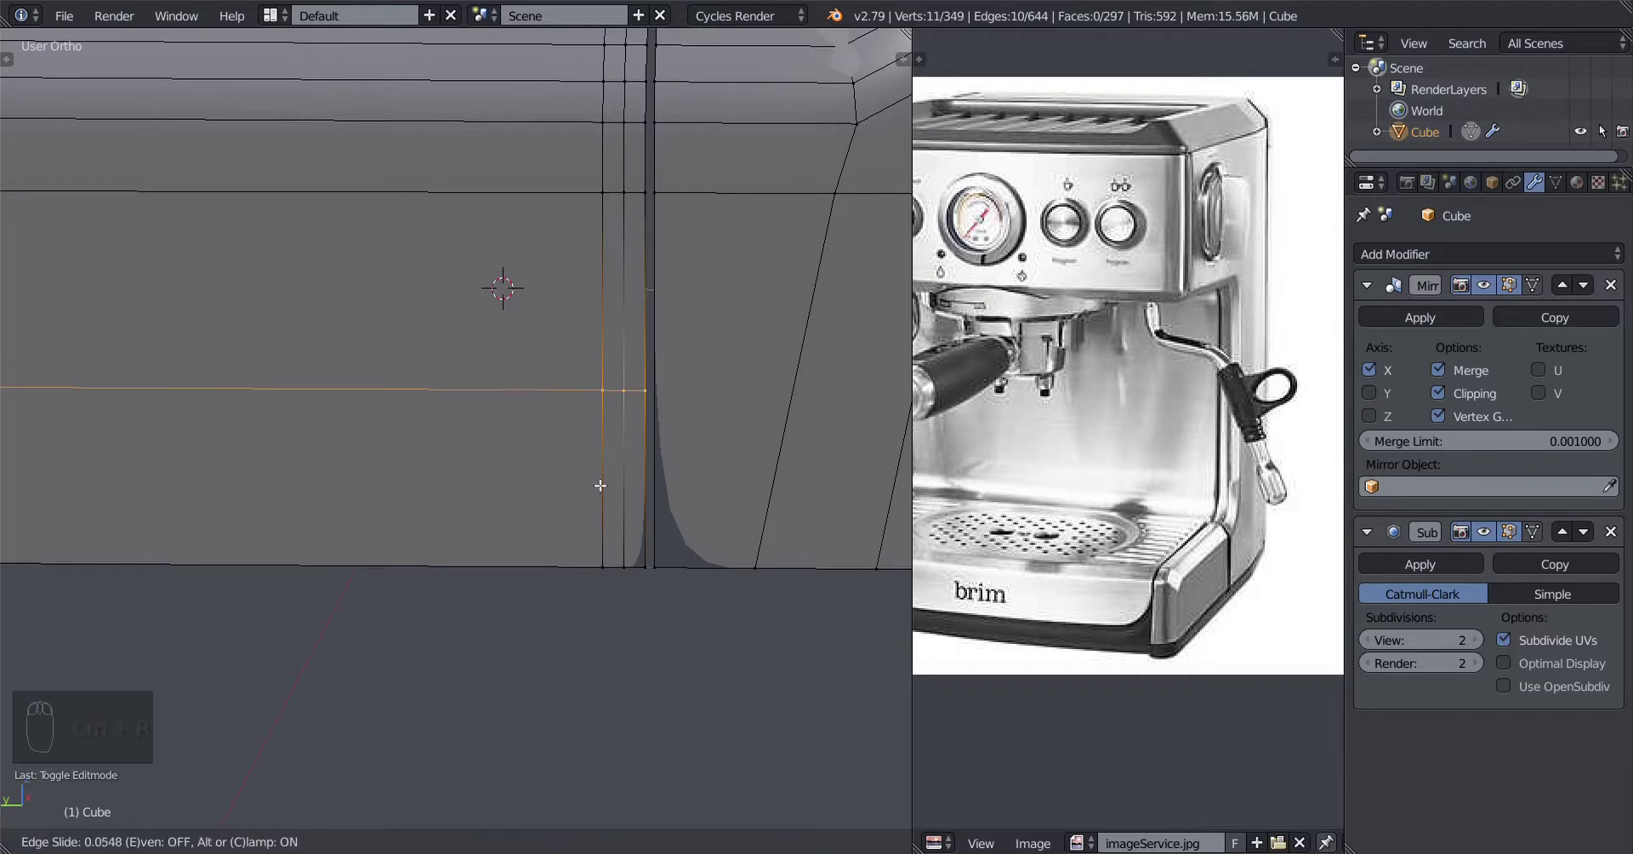
click(620, 606)
Step: Add a second horizontal loop cut to the front section, midway between the previous loop and the bottom edge, and clear the selection
key(ctrl+r)
click(620, 559)
click(620, 559)
scroll(408, 550, down, 3)
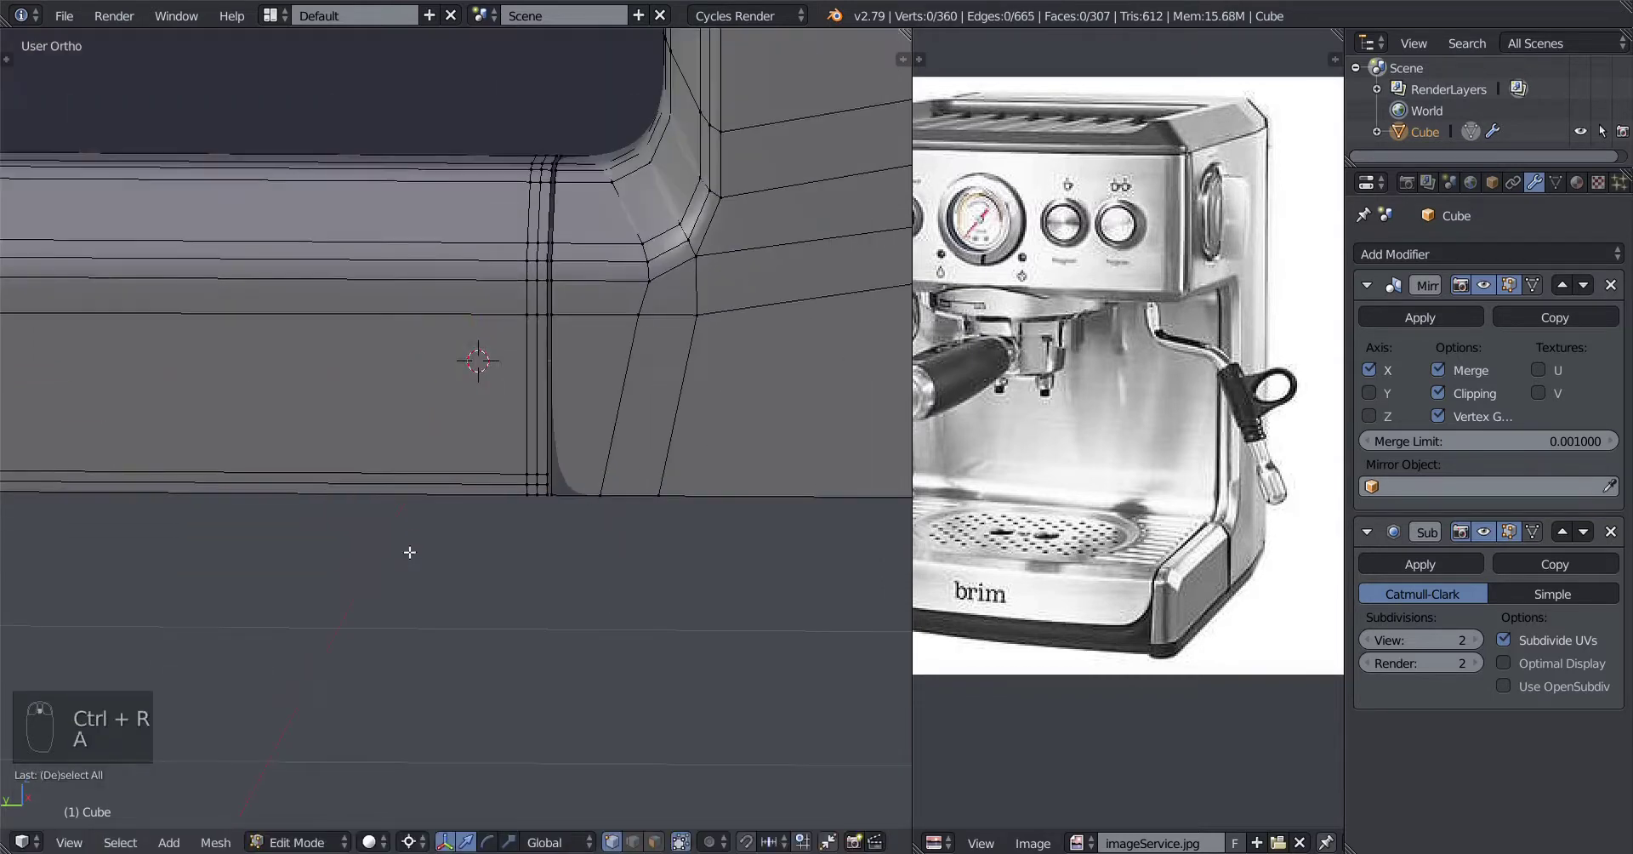
middle_drag(408, 550, 300, 529)
key(a)
scroll(299, 529, down, 2)
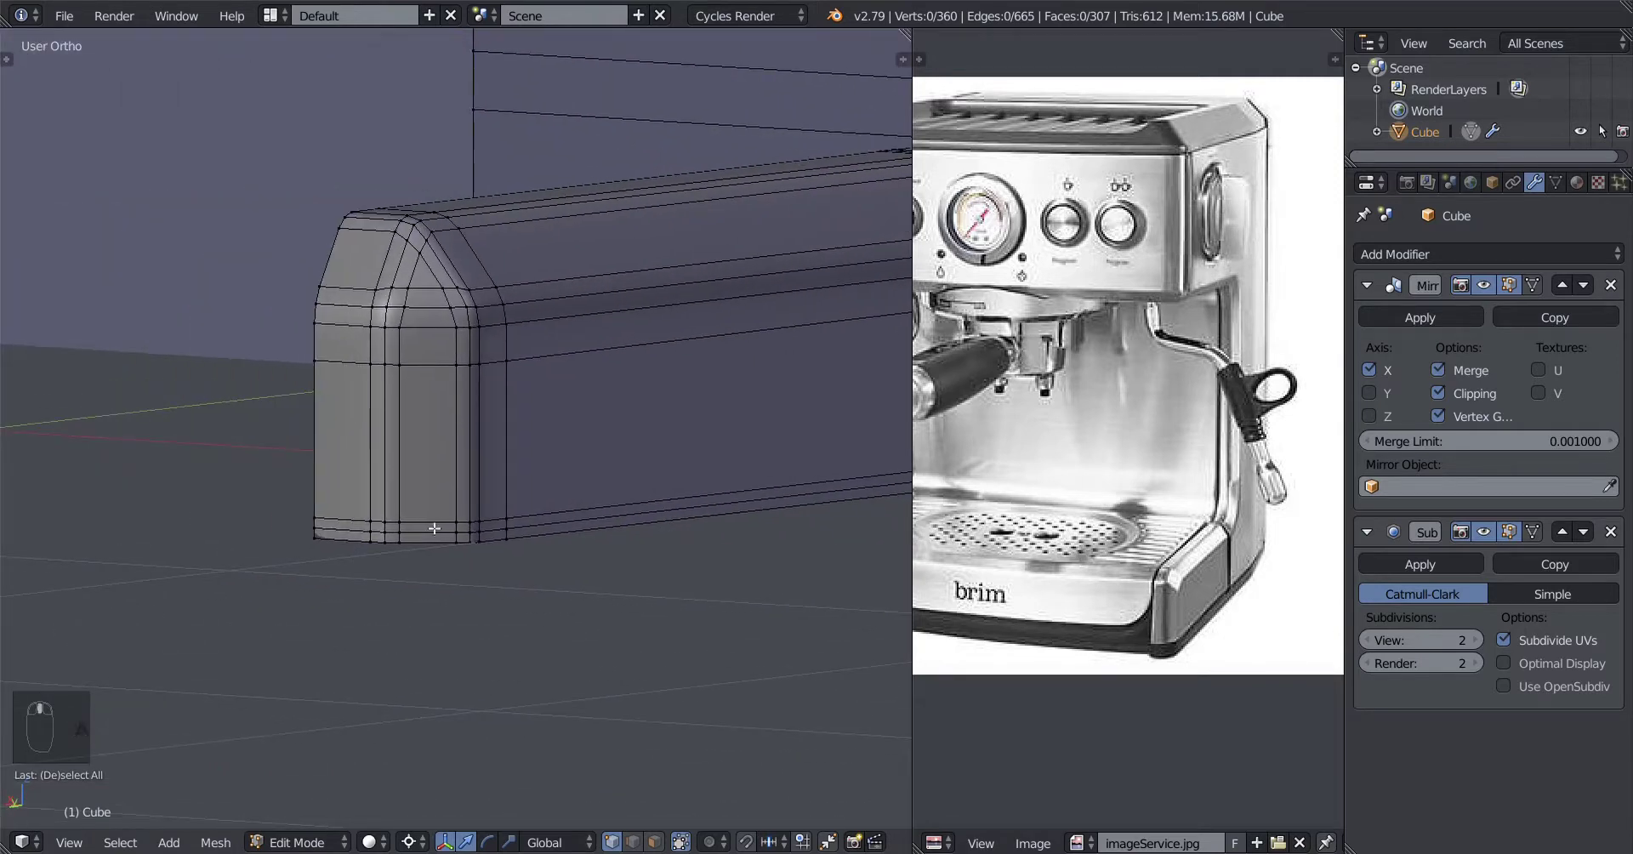
Step: Add a vertical loop cut to the base arm's front face, slid close to its inner edge
middle_drag(431, 533, 496, 562)
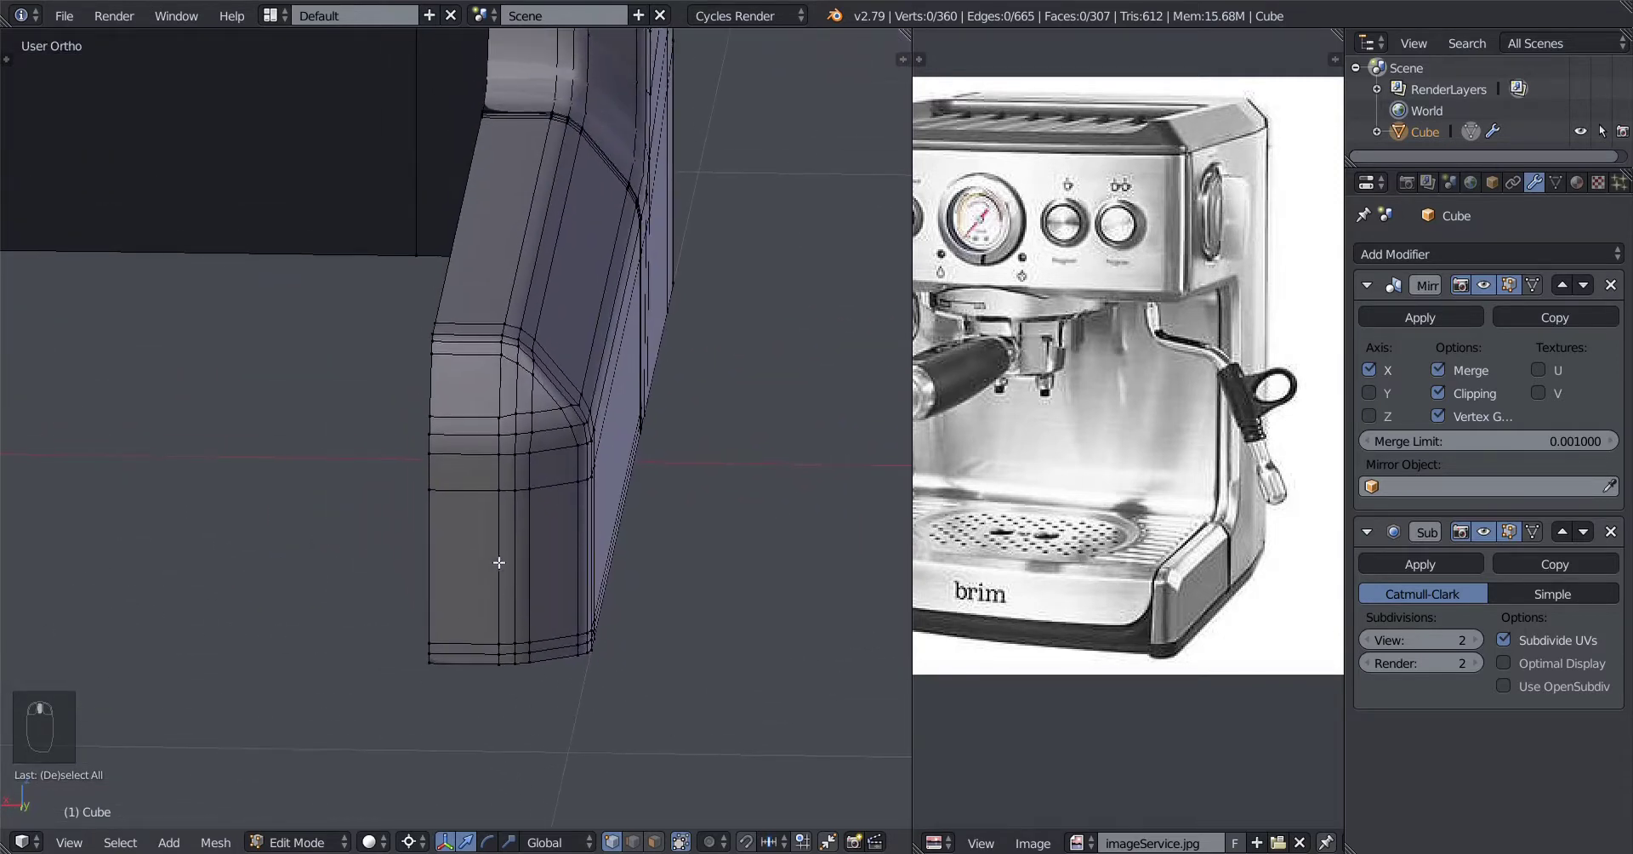
key(ctrl+r)
click(465, 507)
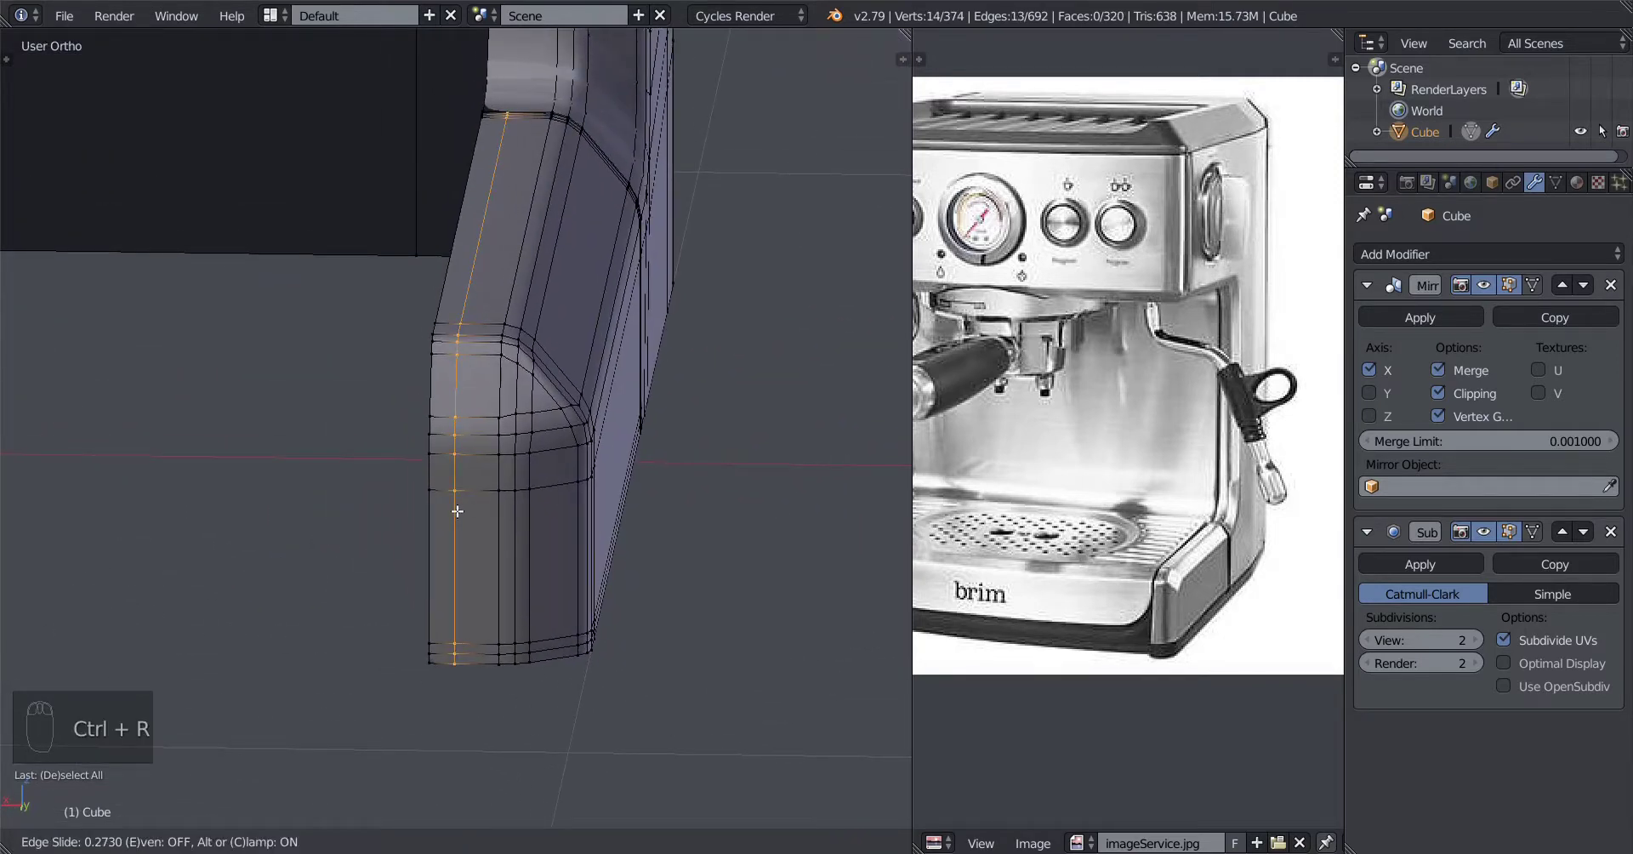
click(426, 500)
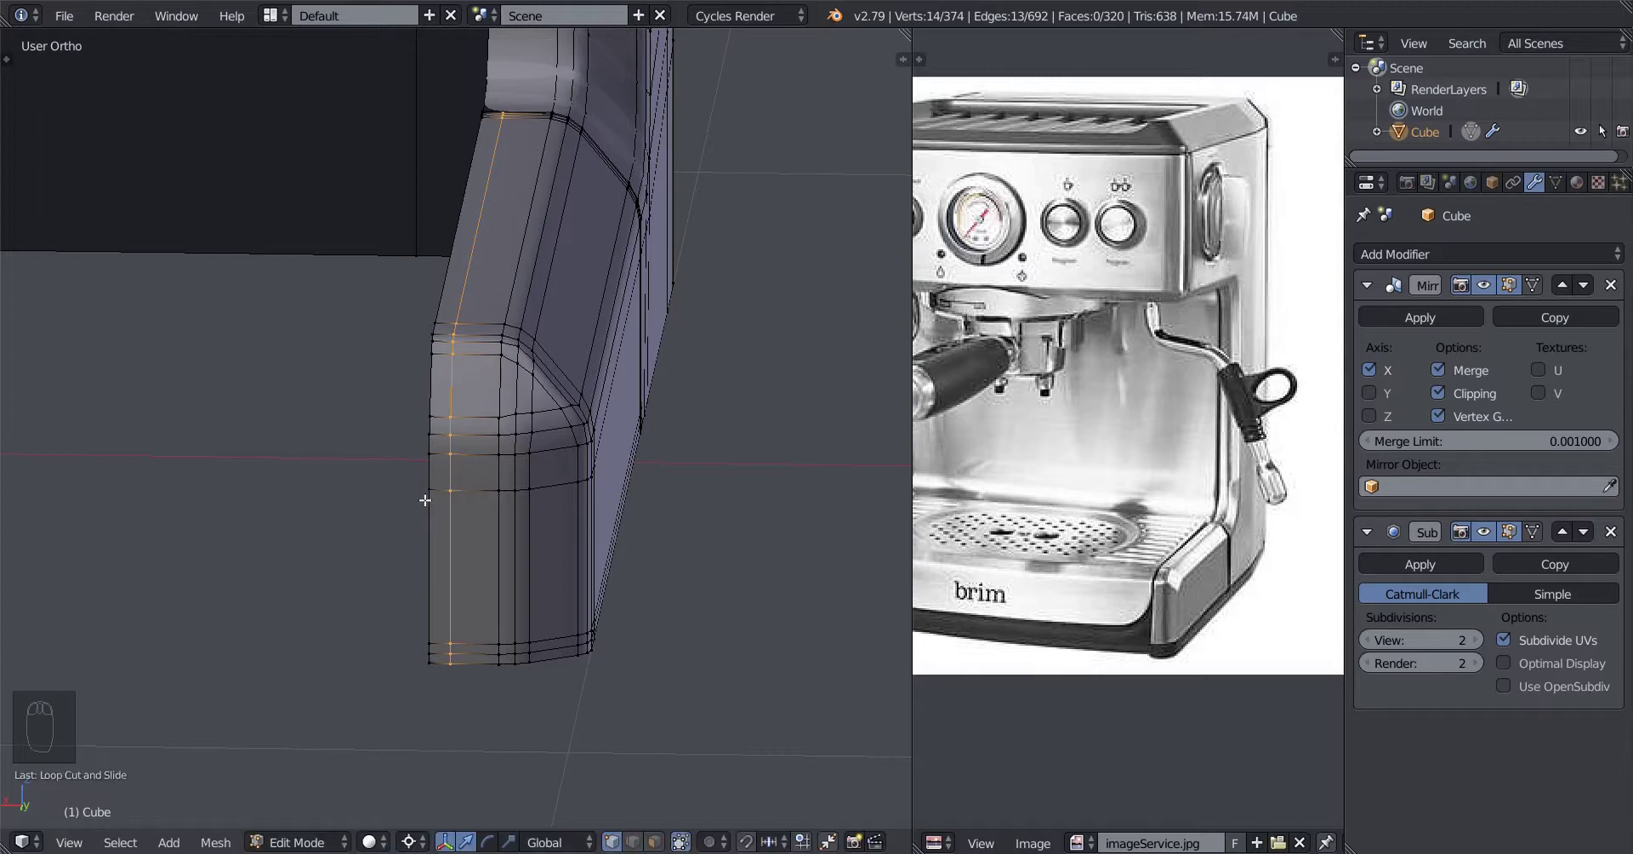
Step: Add a second, centred vertical loop cut between the previous loop and the front face's inner edge, and clear the selection
key(ctrl+r)
right_click(445, 456)
key(a)
middle_drag(463, 462, 560, 503)
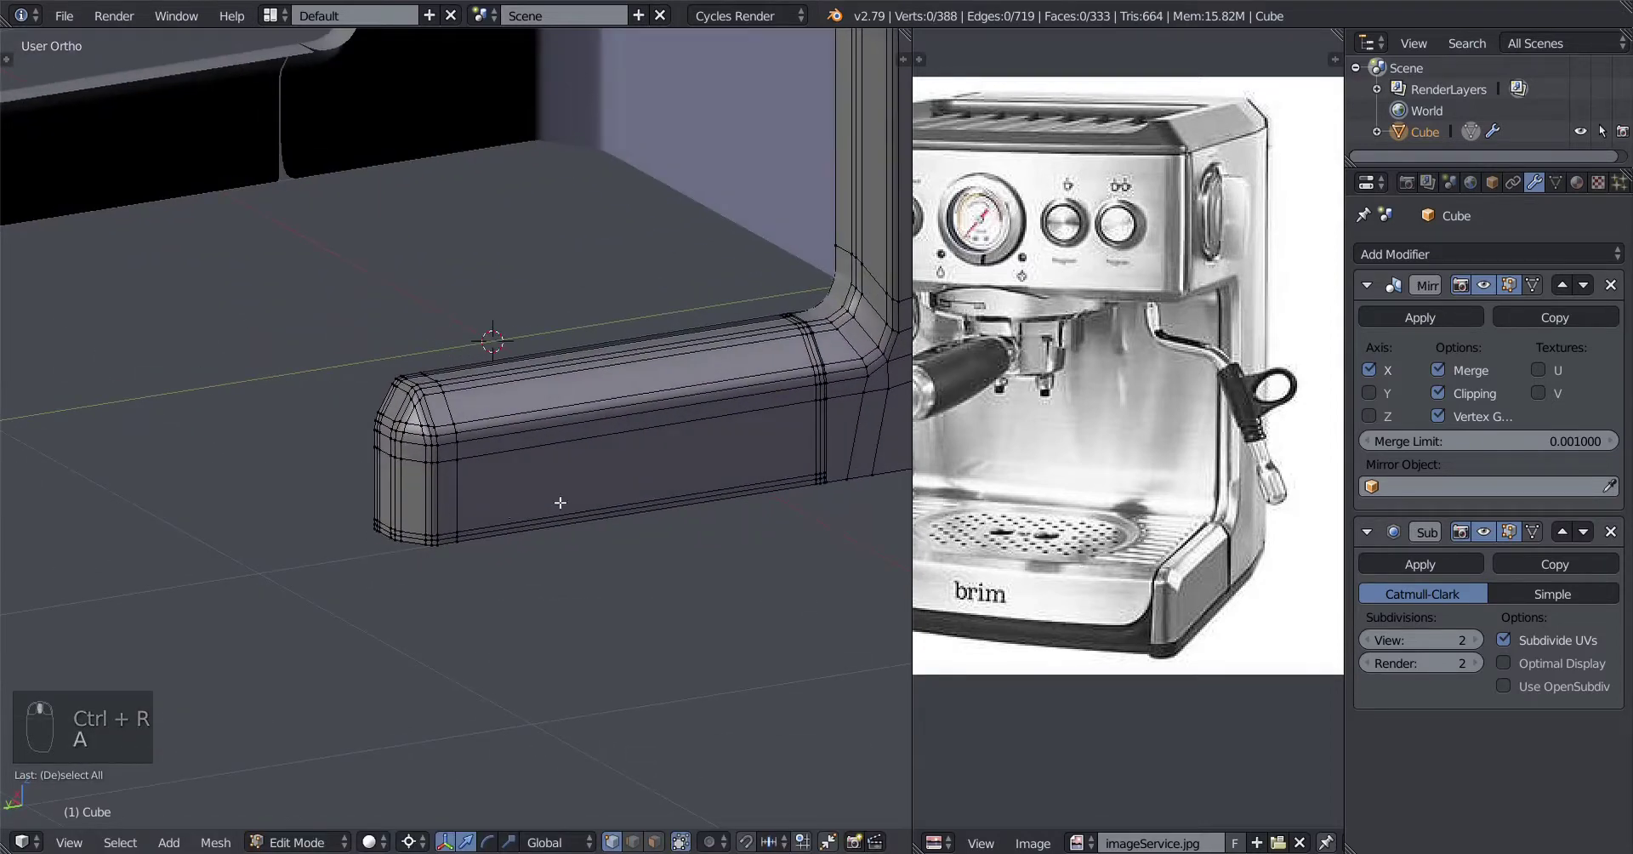
Step: Add a horizontal loop cut with even sliding to the body side behind the base arm seam, close to the bottom edge
scroll(400, 554, up, 3)
shift+middle_drag(681, 514, 426, 529)
scroll(426, 528, up, 2)
key(ctrl+r)
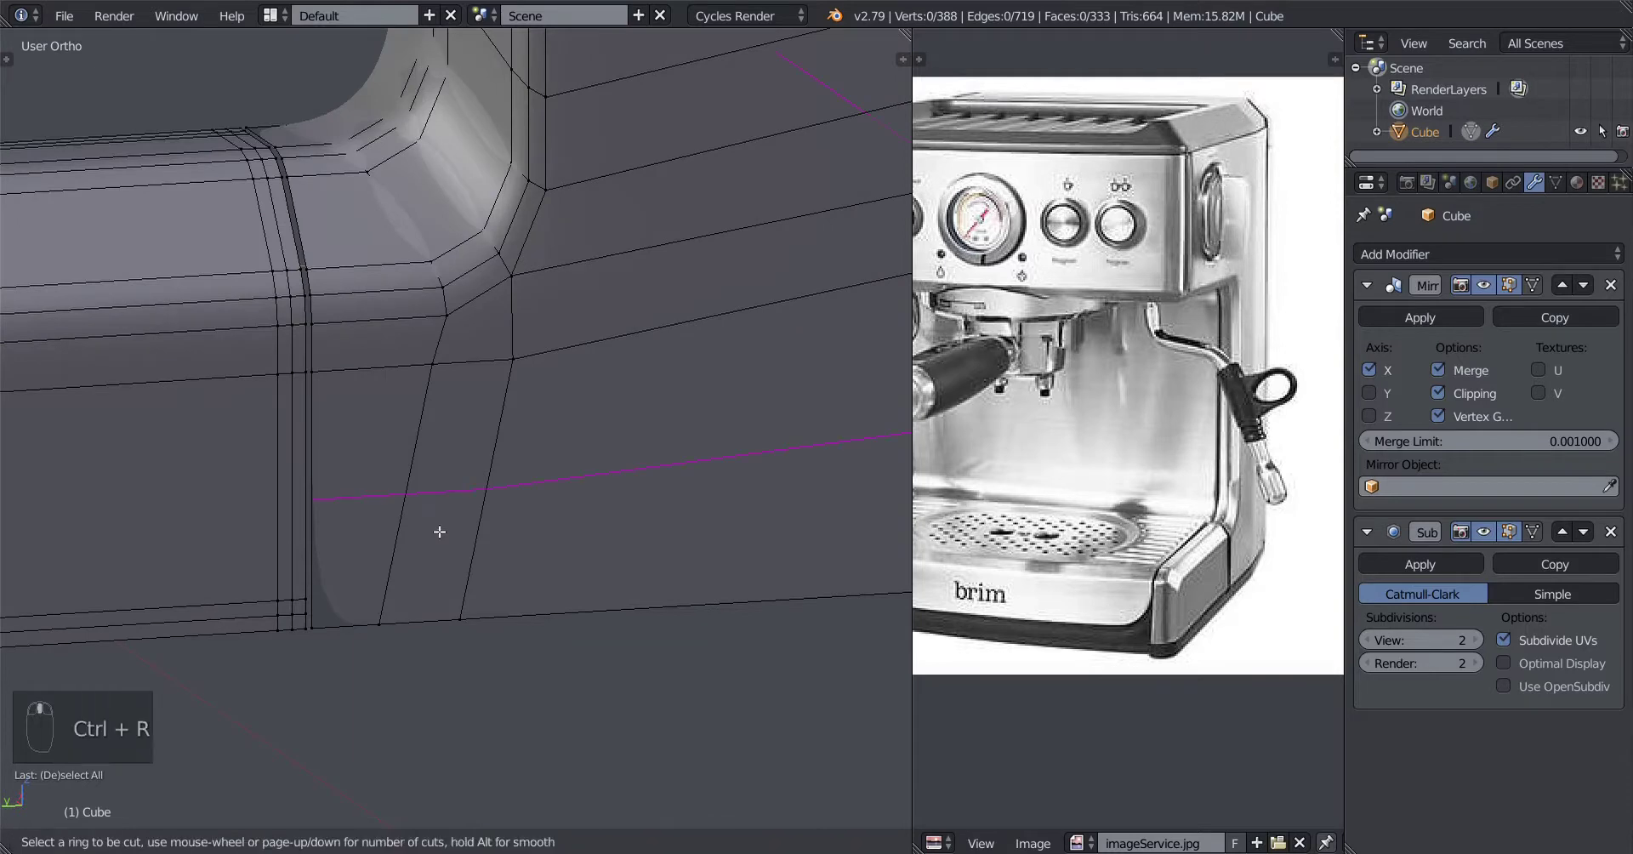
click(439, 532)
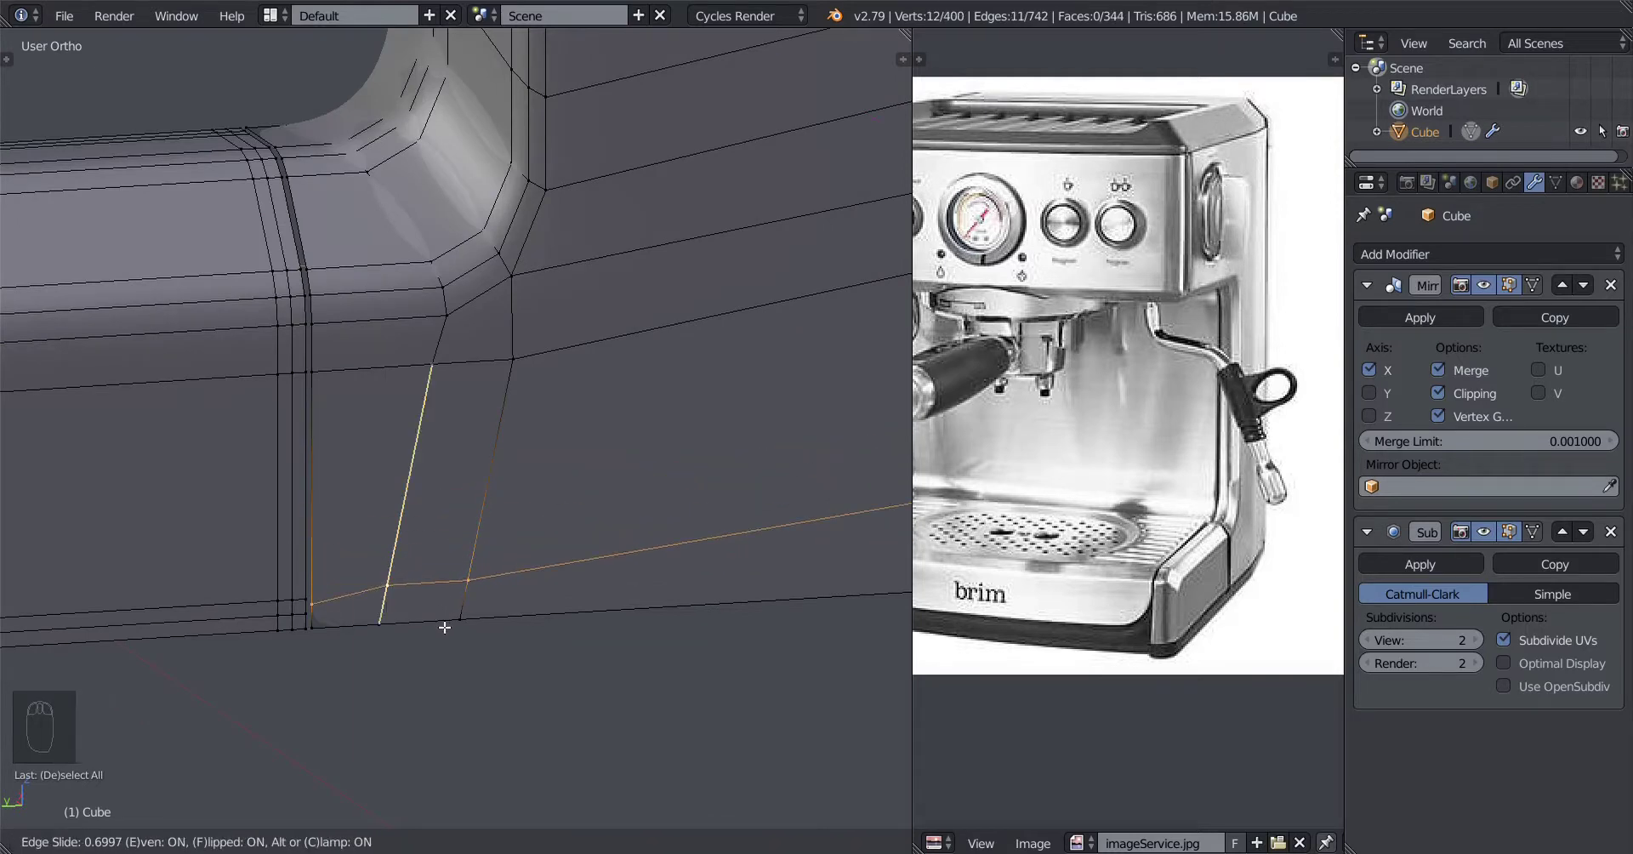
key(f)
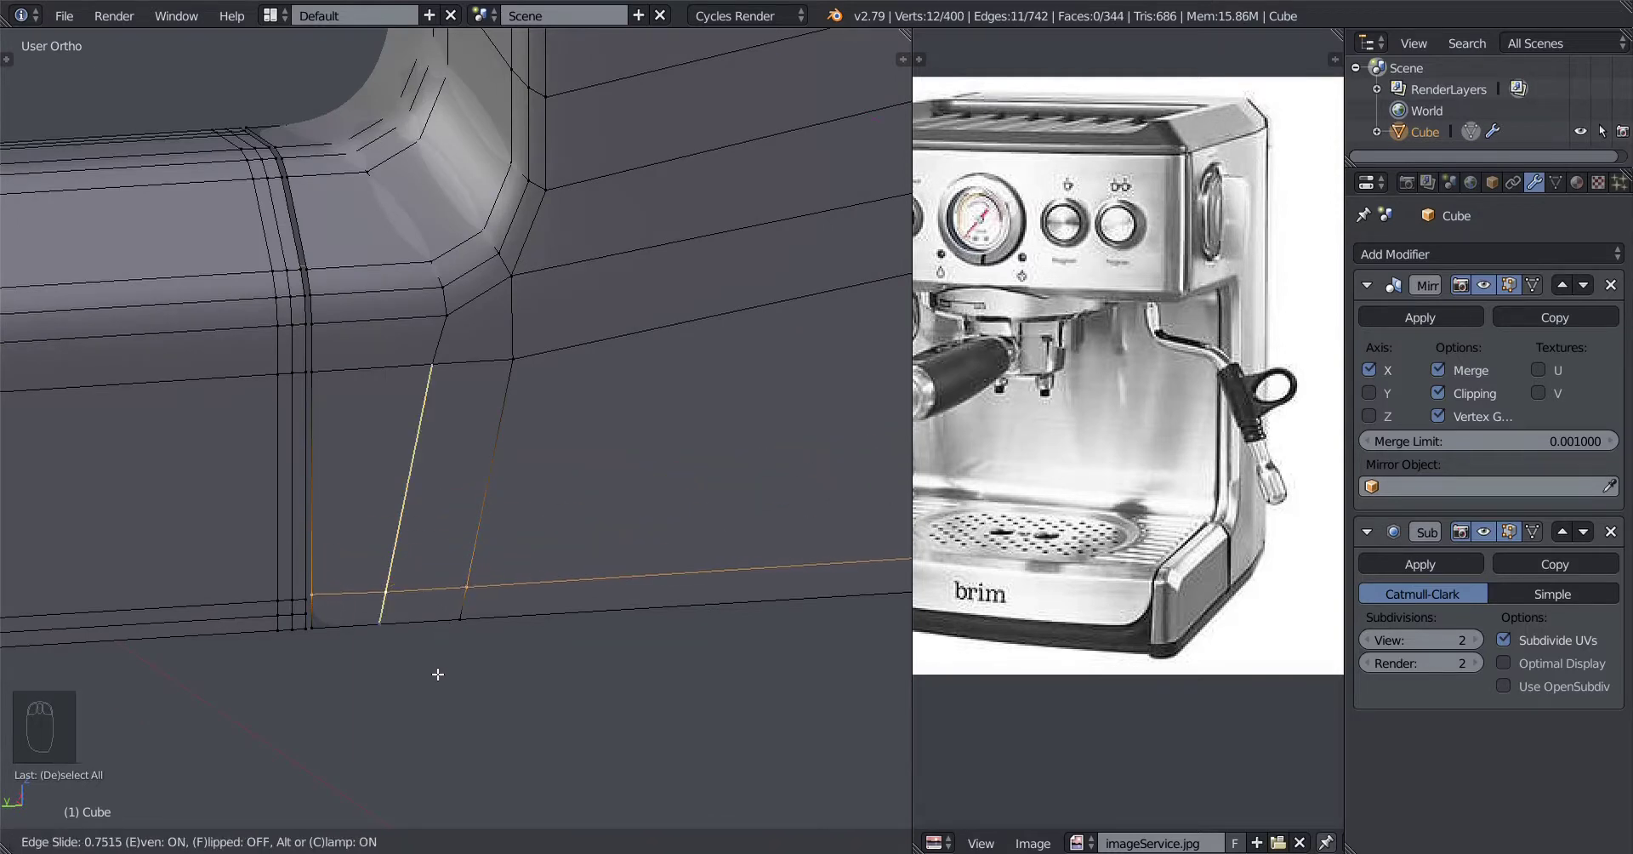
click(429, 686)
Step: Add a second horizontal loop cut between the previous loop and the body side's bottom edge, and clear the selection
scroll(417, 676, up, 2)
key(ctrl+r)
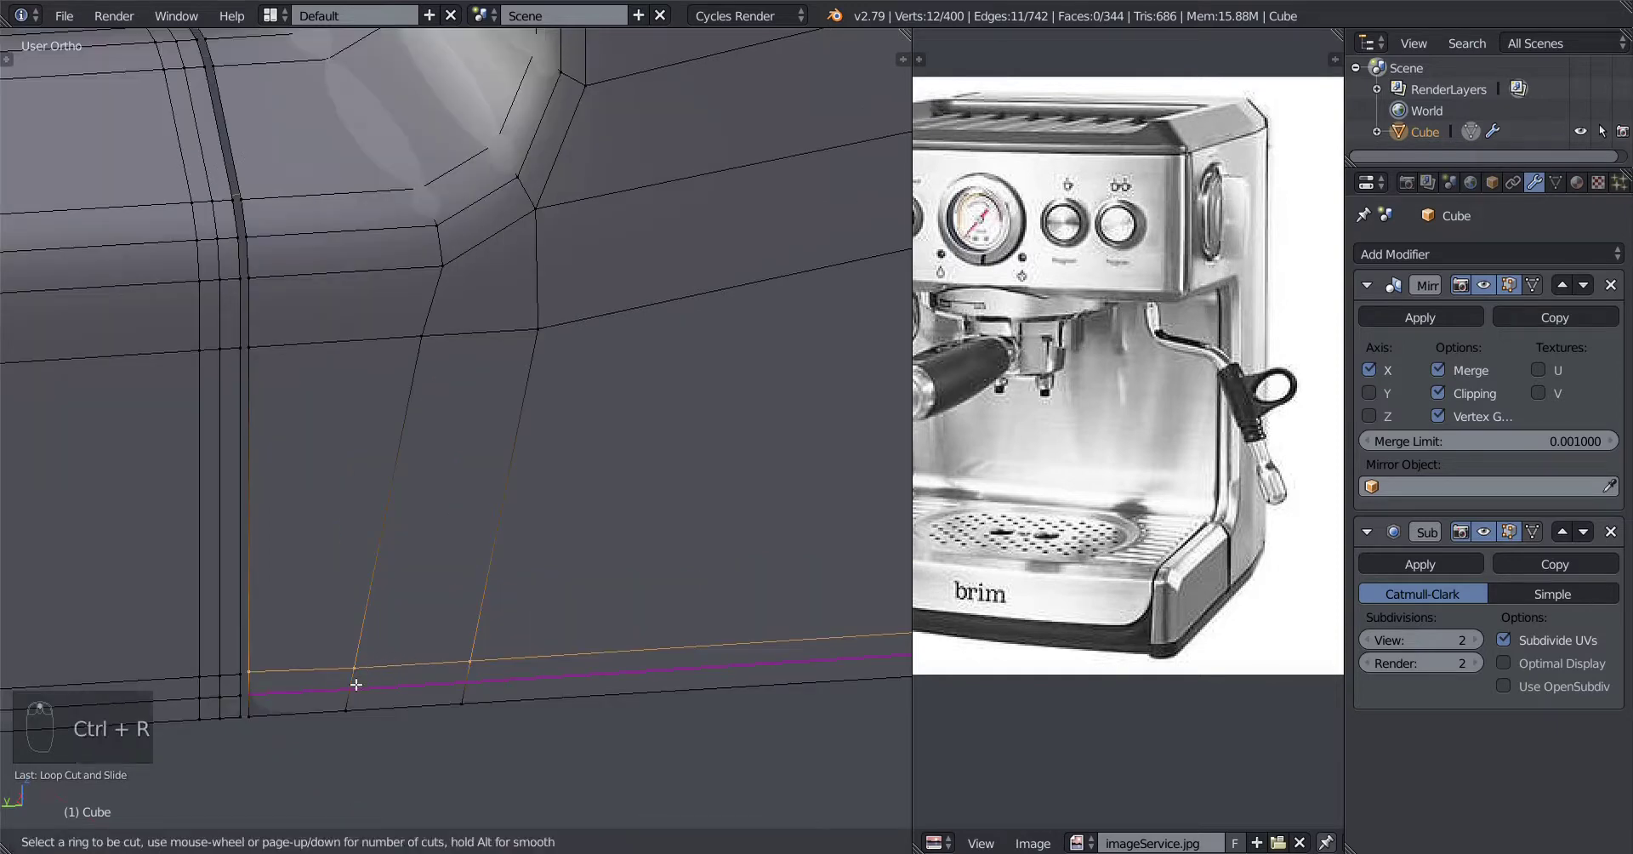
click(356, 685)
click(354, 683)
key(a)
scroll(408, 659, down, 6)
Step: Add a vertical loop cut just behind the base arm seam with even, flipped sliding so it follows the seam
middle_drag(477, 634, 547, 554)
scroll(510, 551, up, 2)
scroll(459, 519, up, 1)
key(ctrl+r)
click(389, 407)
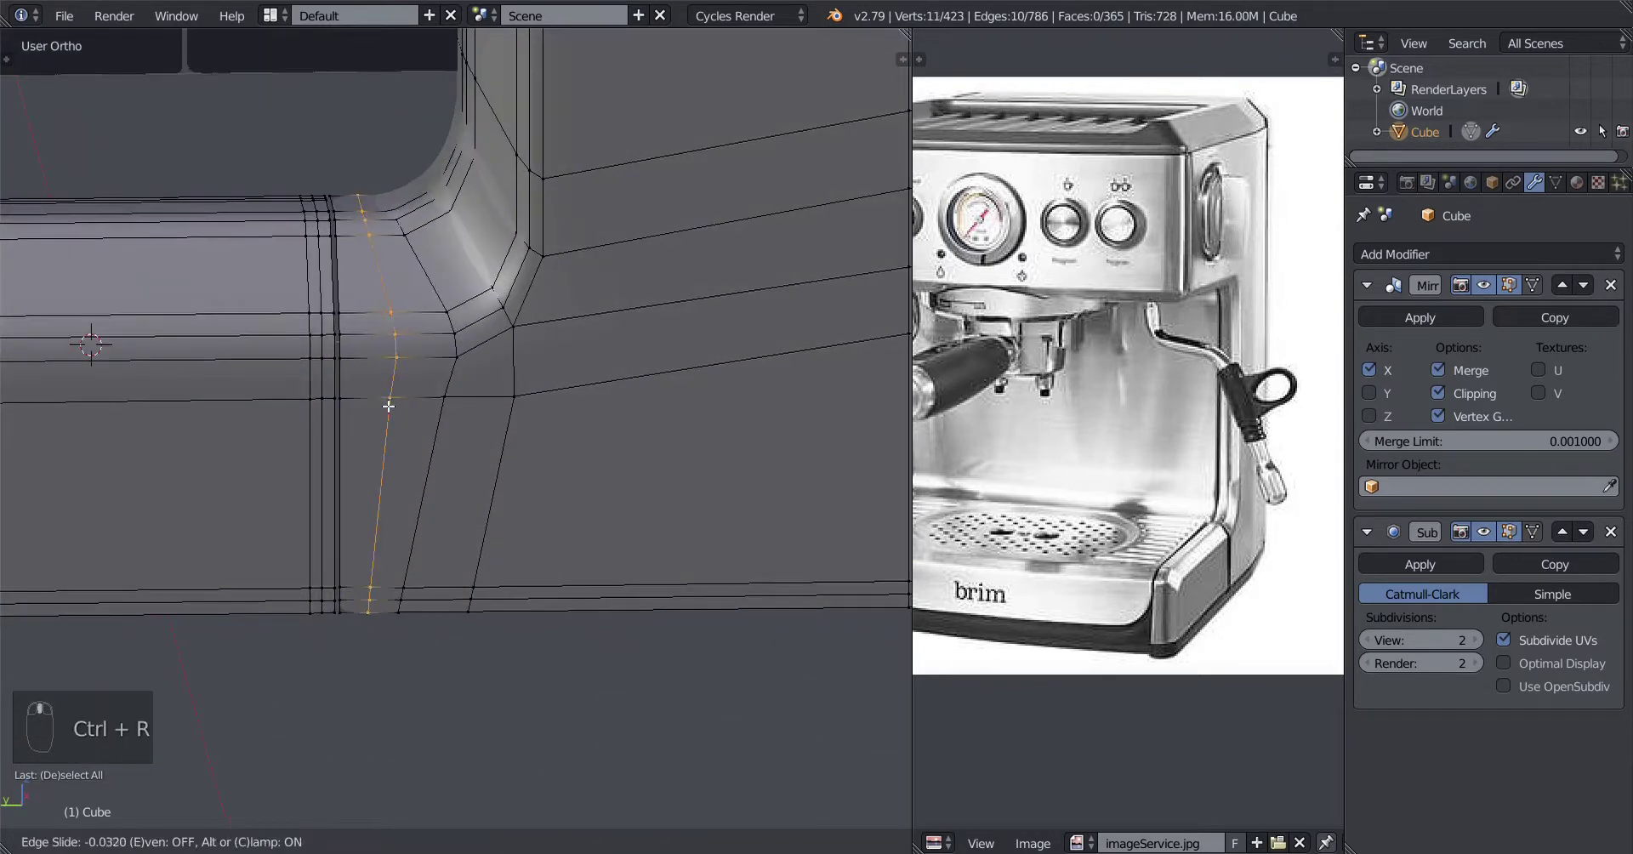
key(e)
key(f)
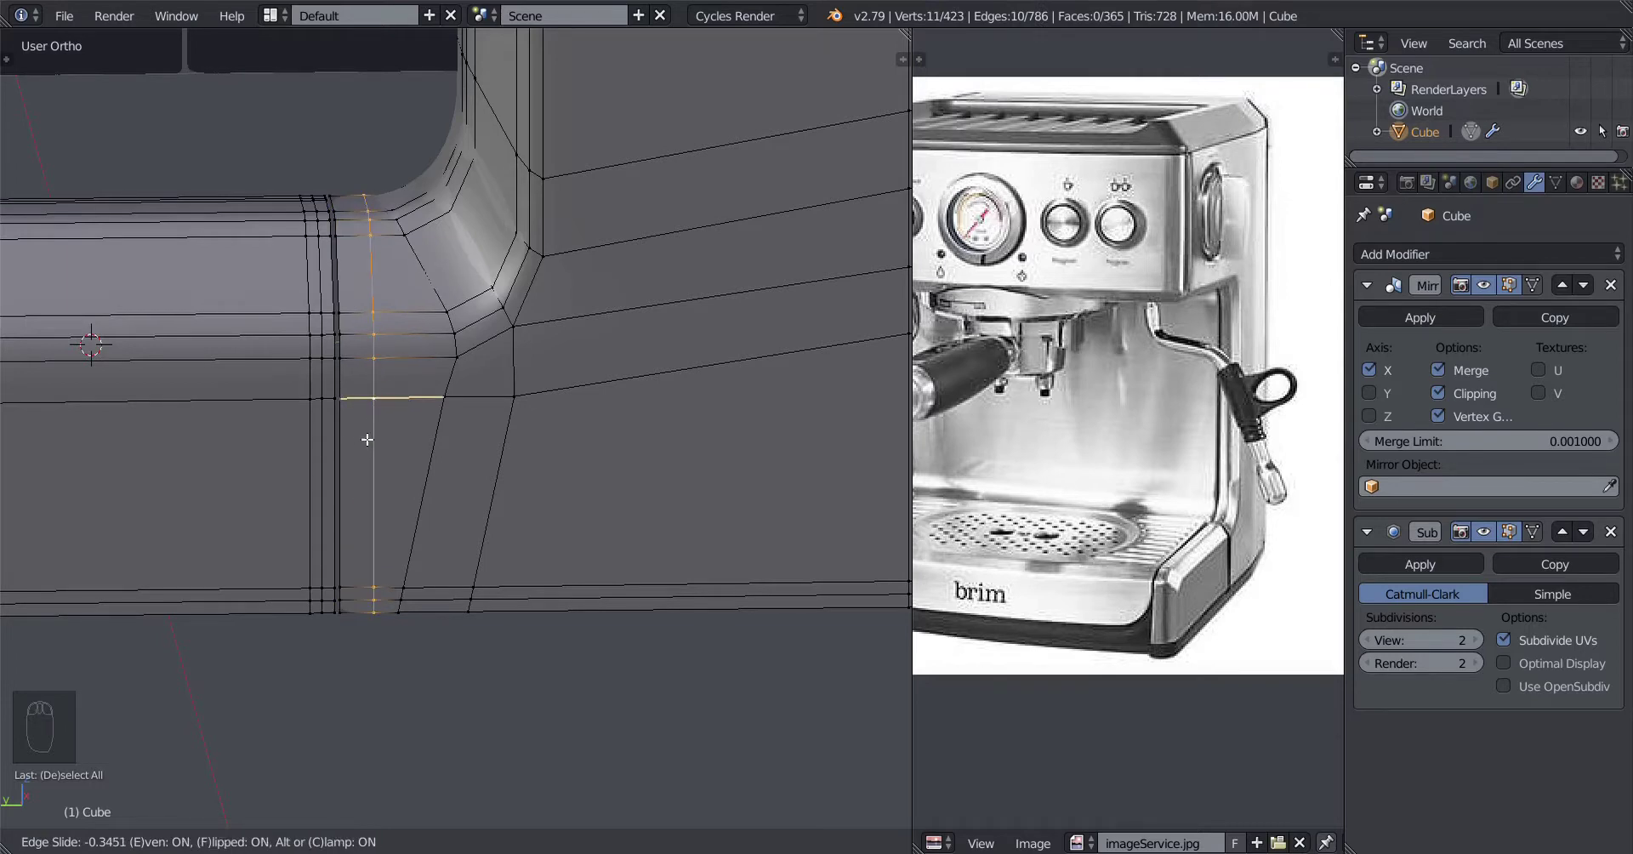
click(273, 464)
Step: Add another vertical loop cut between the previous loop and the seam, clear the selection, and check the result in Object Mode
key(ctrl+r)
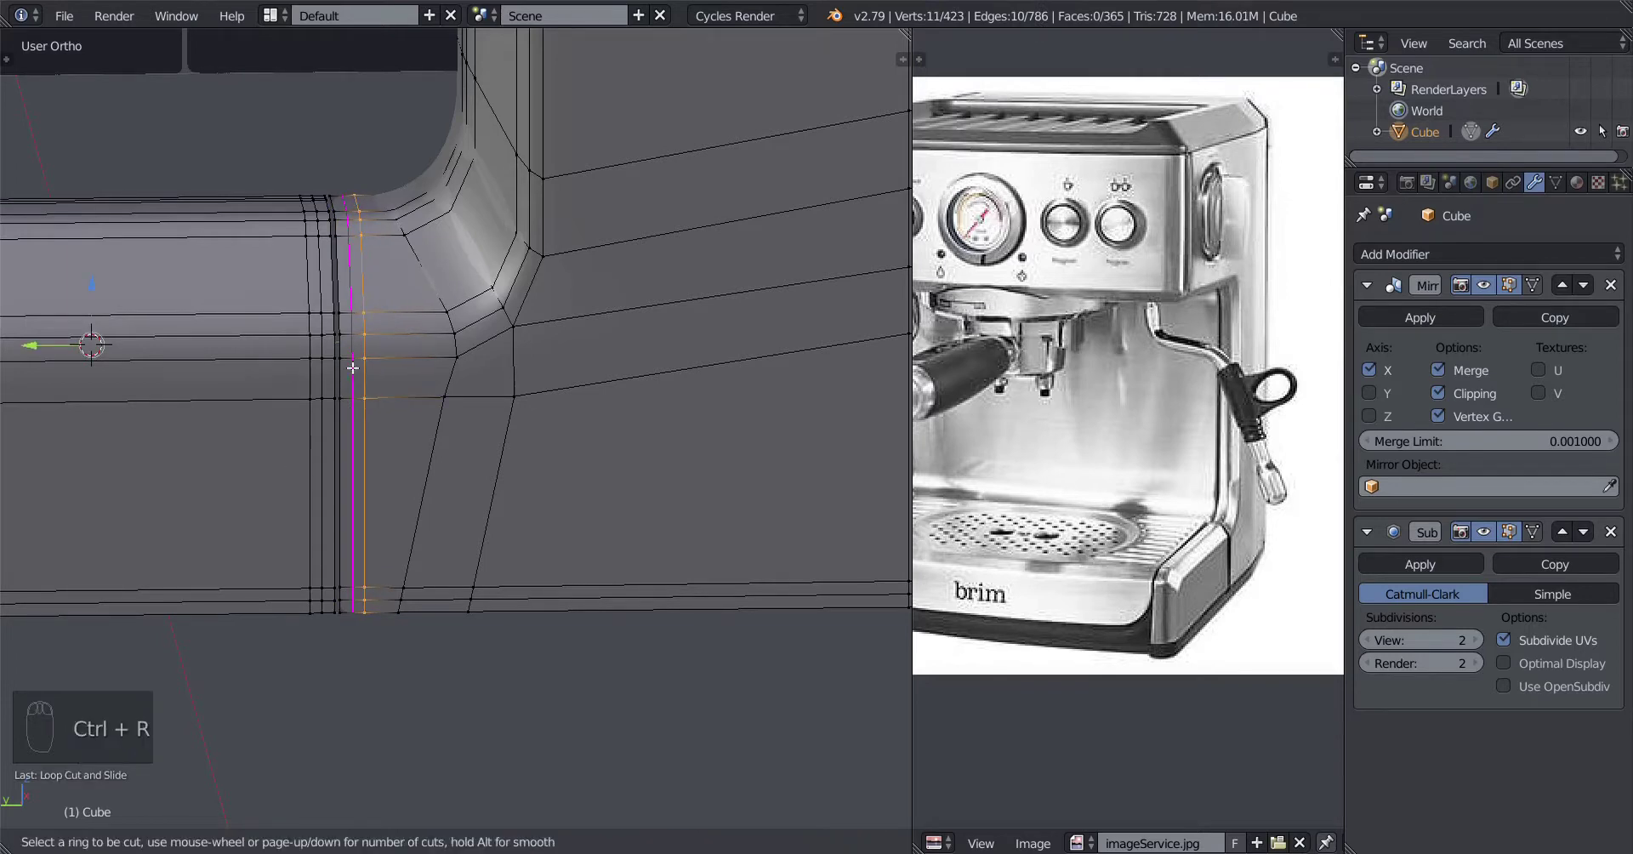
key(a)
key(Tab)
scroll(380, 422, down, 5)
middle_drag(379, 422, 501, 513)
key(Tab)
Step: Add a loop cut along the upright's front face, running through the lower recess corner and slid towards the inner edge
scroll(476, 511, up, 4)
key(ctrl+r)
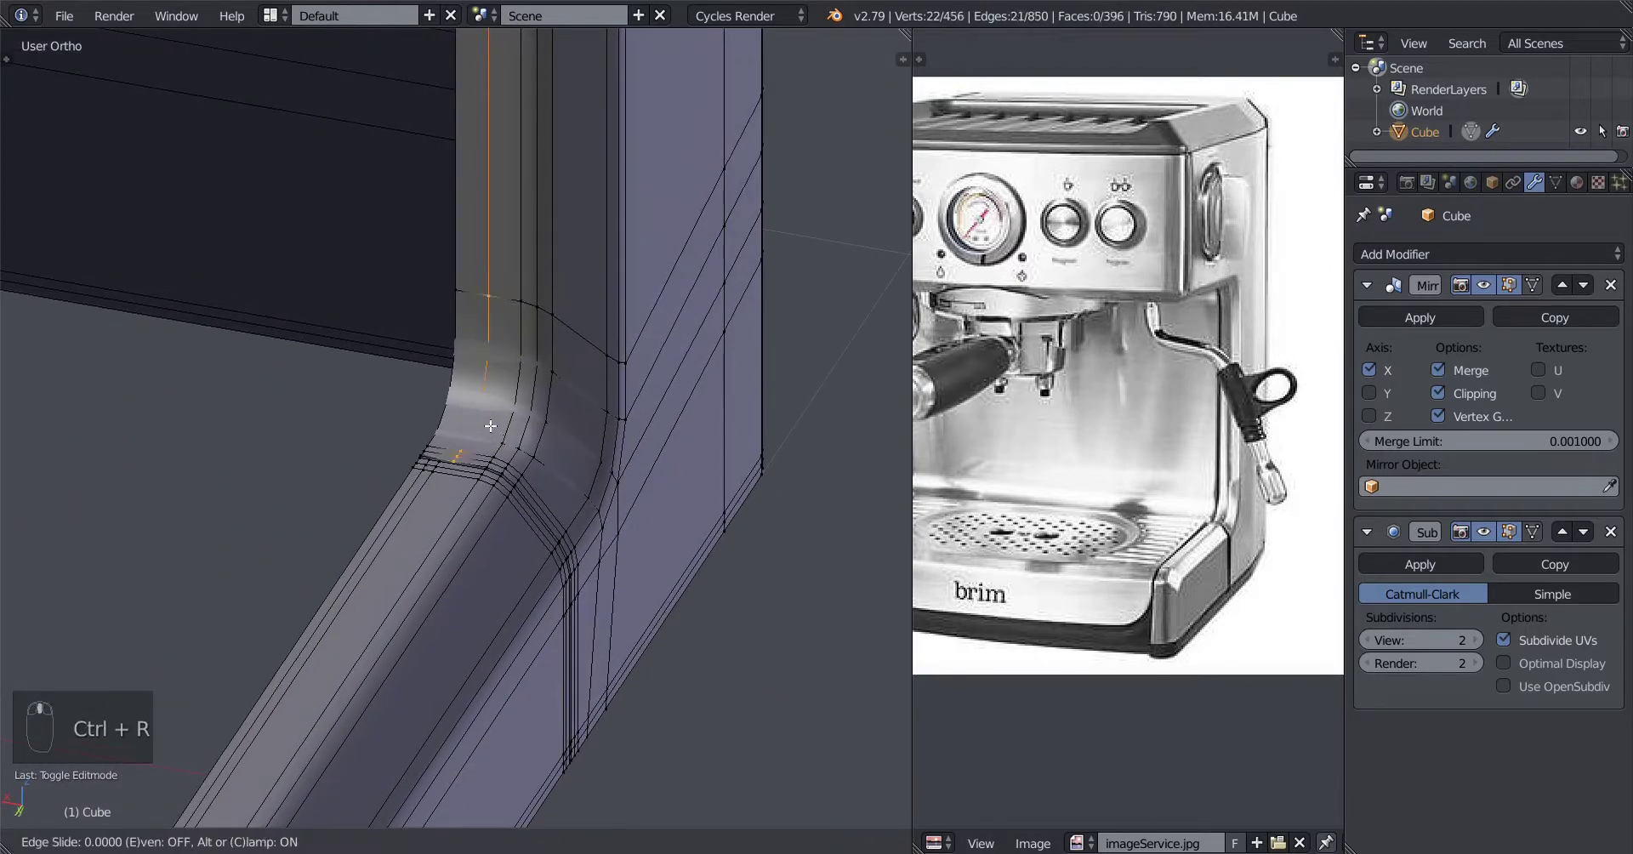
click(477, 426)
click(477, 425)
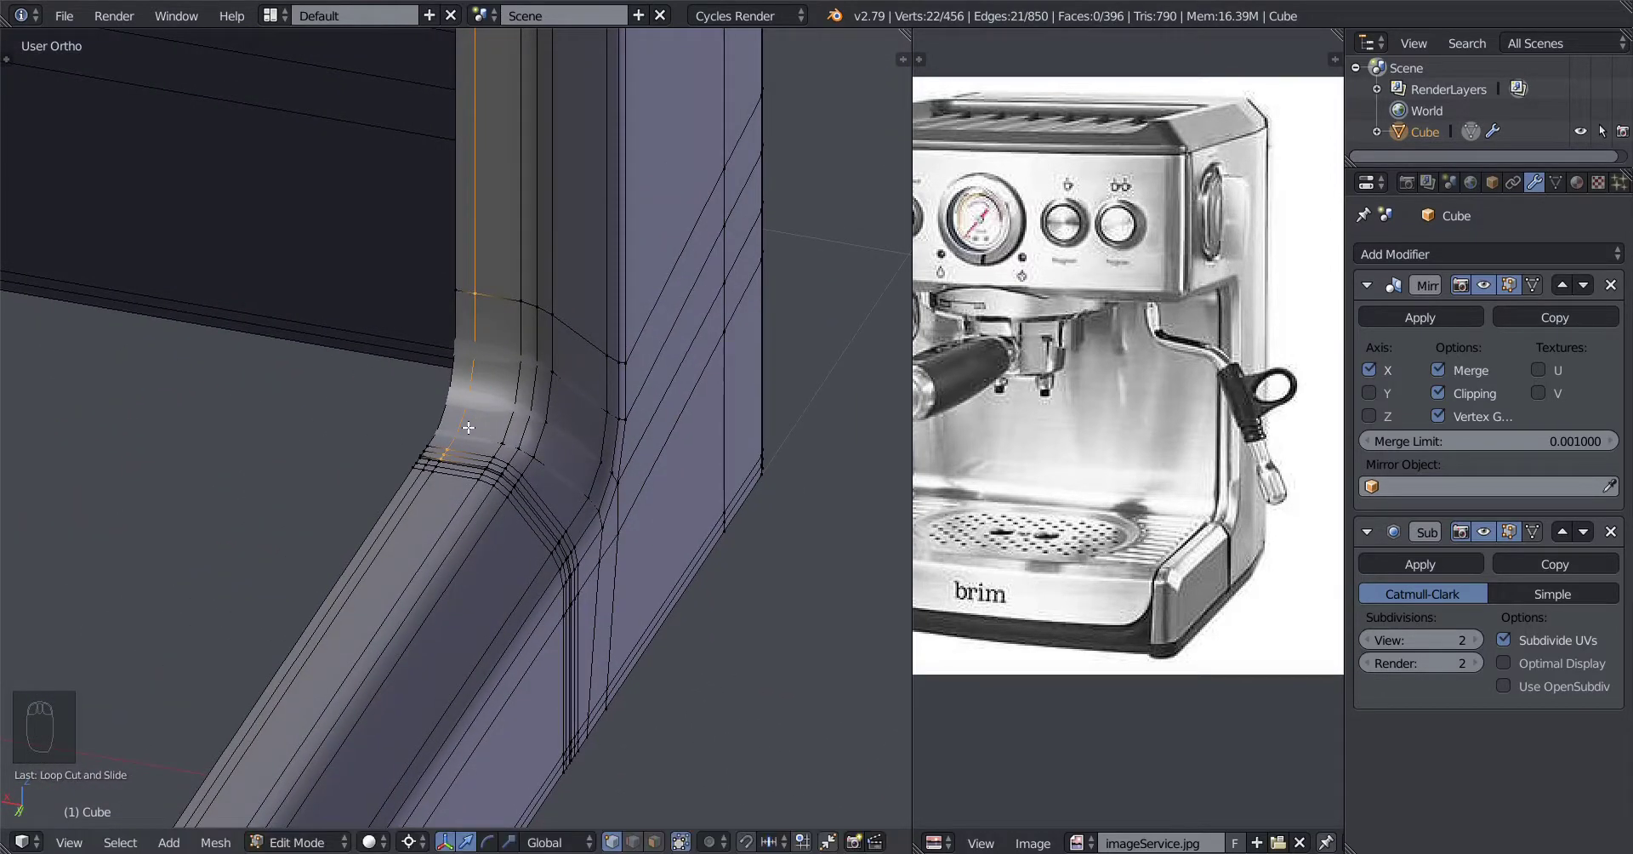
Step: Add a second loop cut along the upright between the previous loop and its inner edge, and clear the selection
key(ctrl+r)
click(465, 400)
click(464, 400)
key(a)
scroll(465, 400, down, 4)
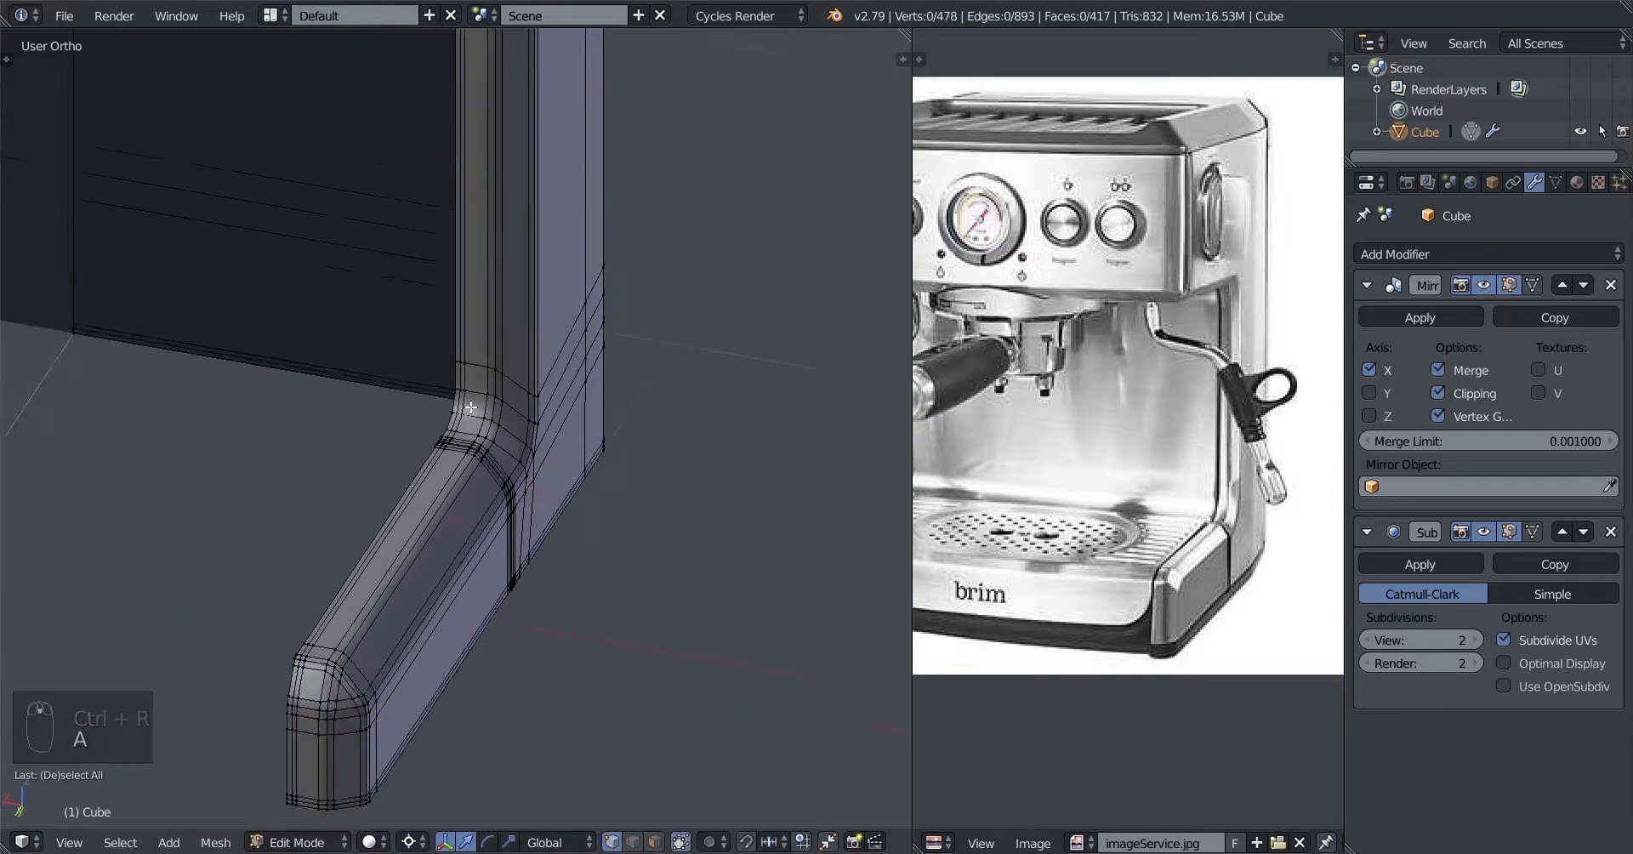
Step: Examine the edge flow at the upper recess corners from below, restoring the selection of the newest loop
scroll(412, 319, up, 1)
shift+middle_drag(413, 319, 587, 683)
scroll(571, 741, down, 3)
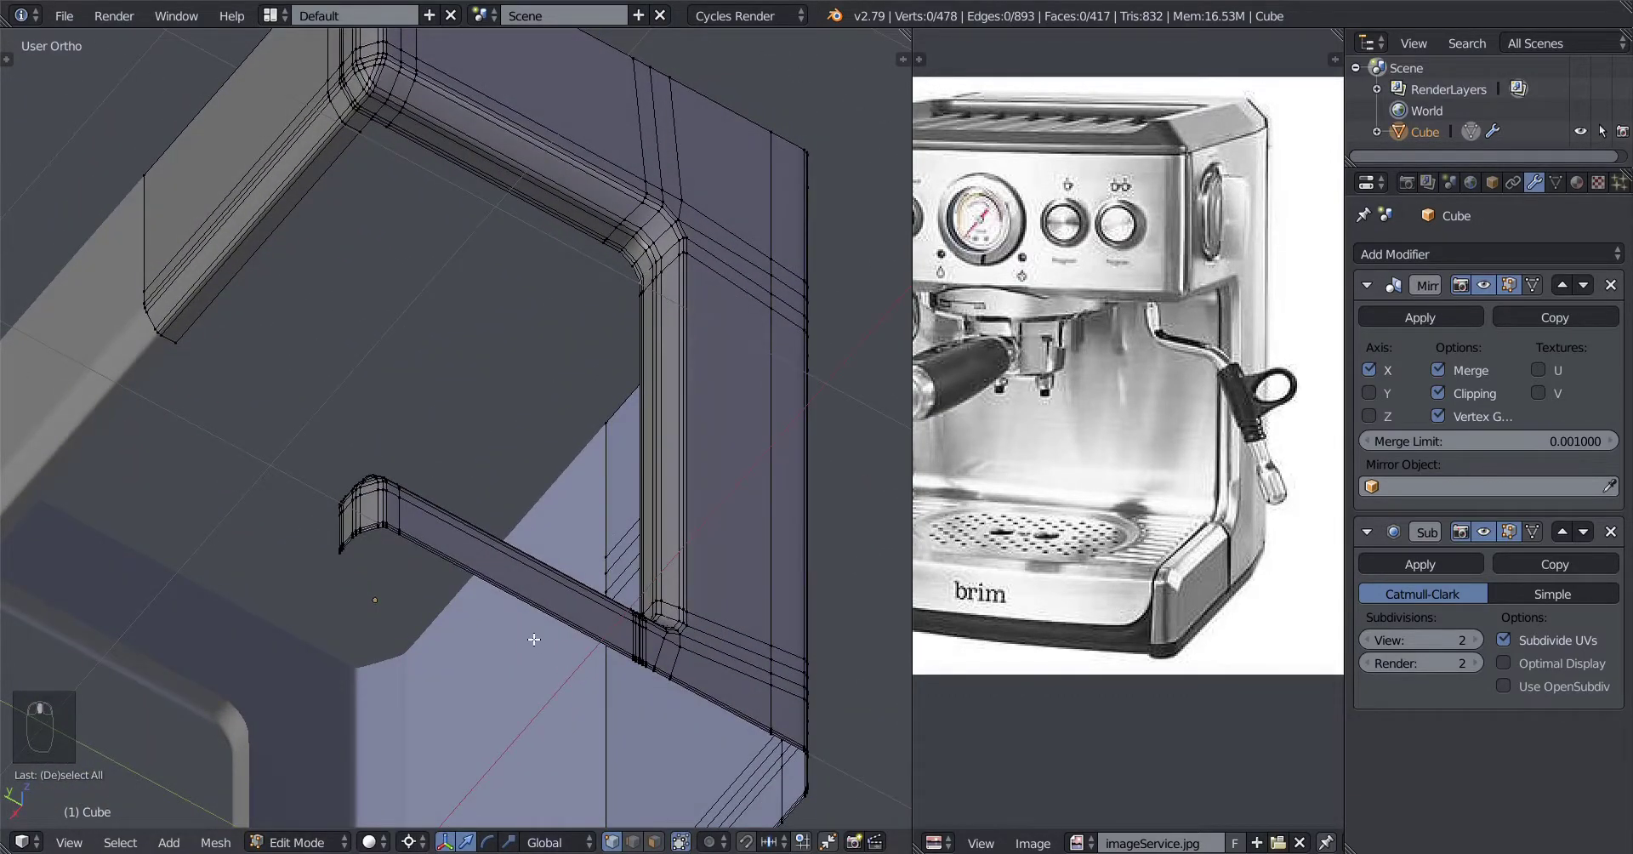
middle_drag(535, 639, 536, 635)
scroll(542, 624, down, 3)
scroll(553, 612, up, 5)
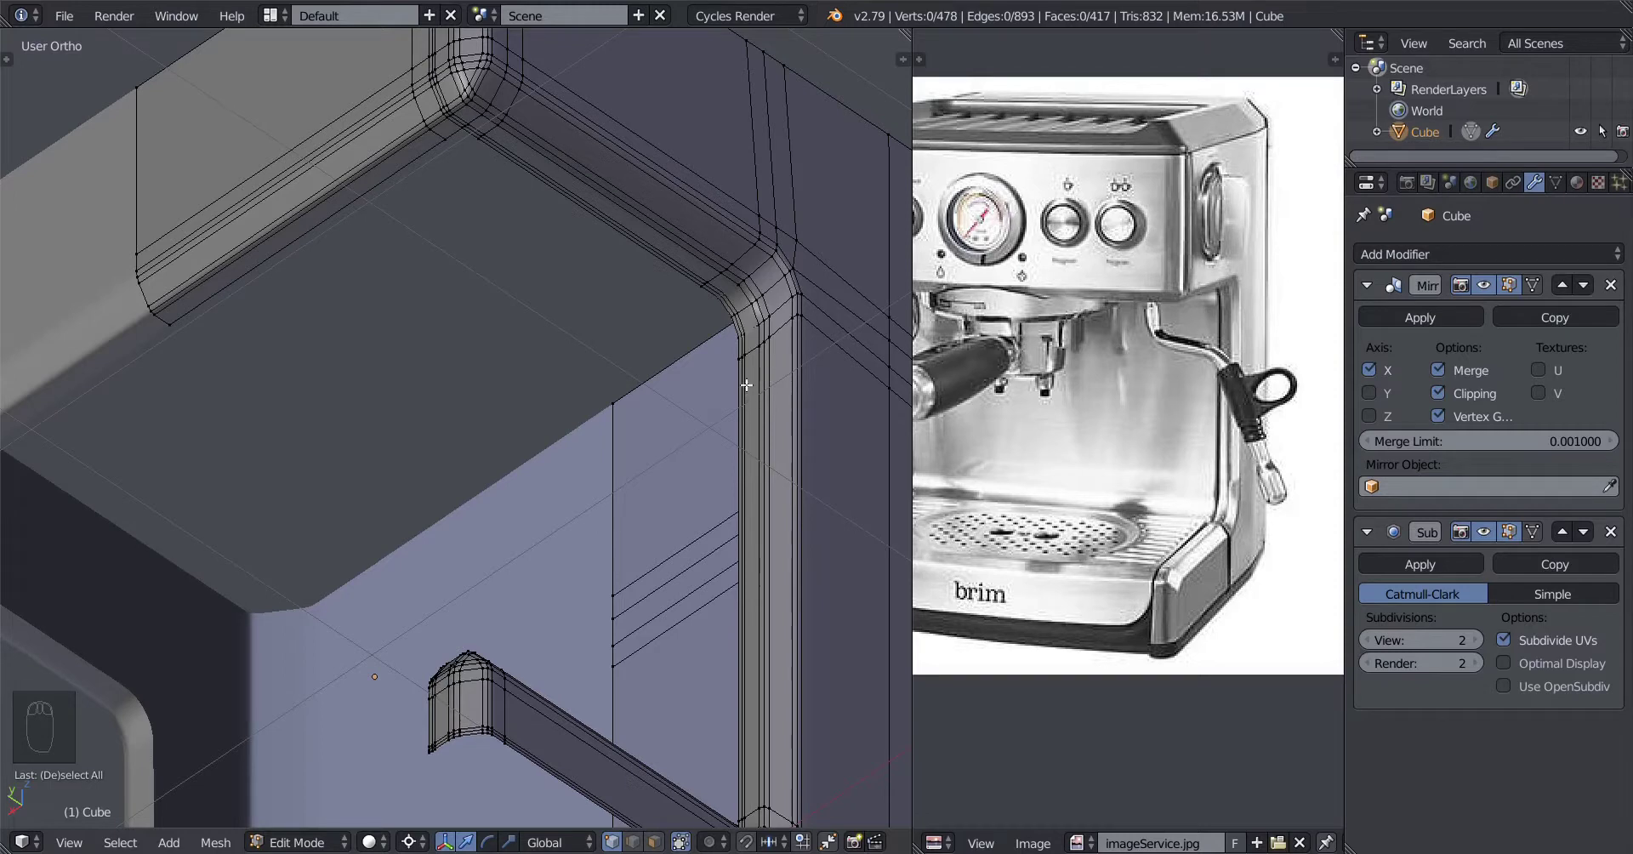
key(ctrl+z)
middle_drag(433, 154, 504, 269)
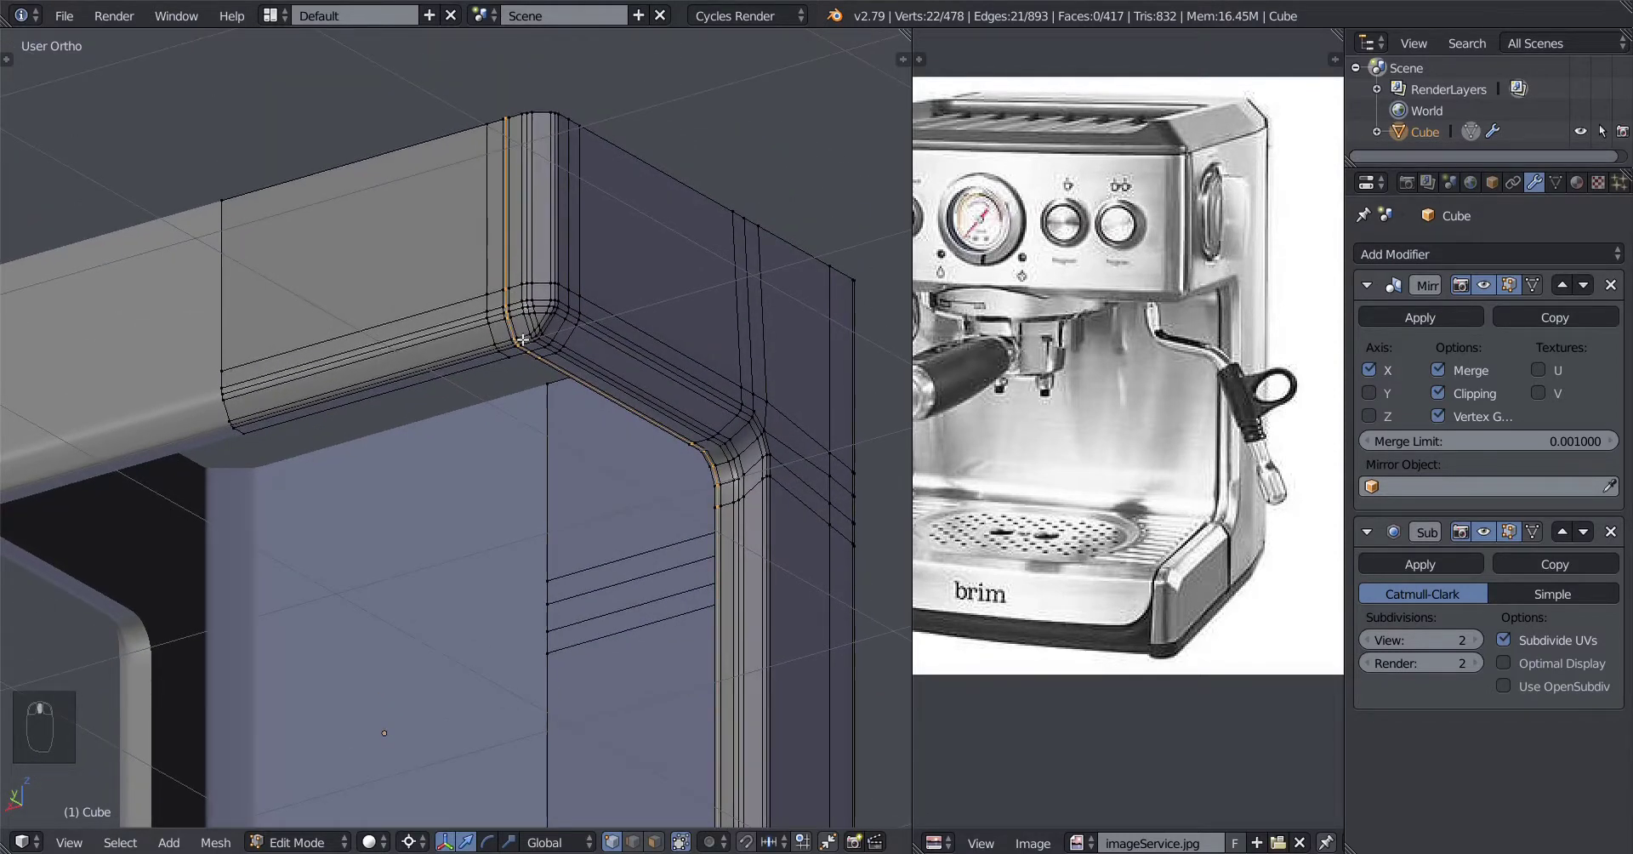
middle_drag(523, 340, 548, 436)
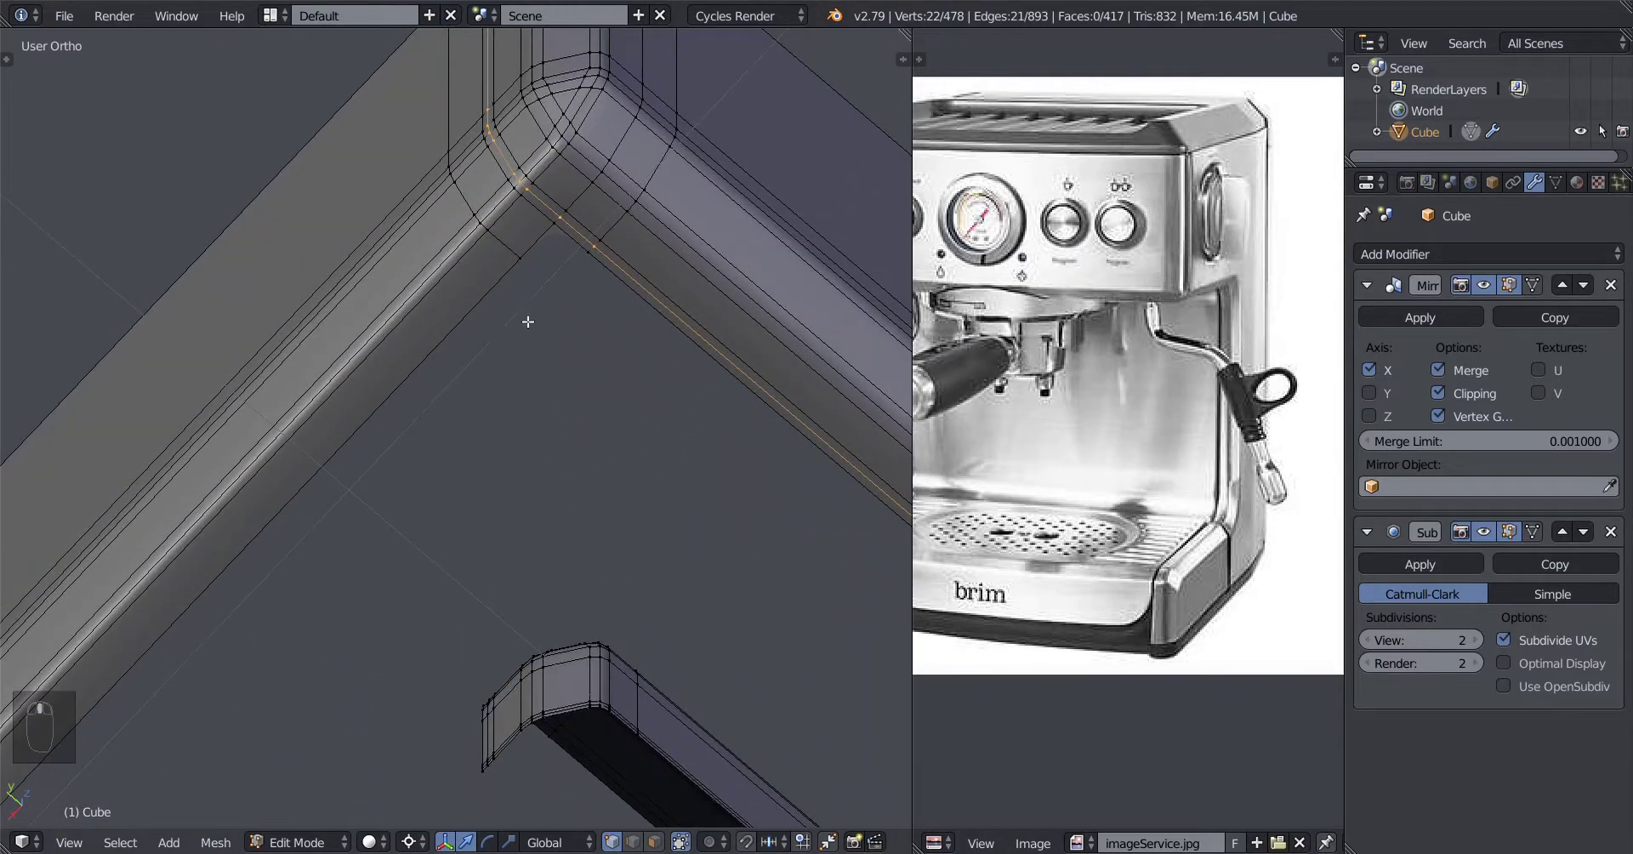
middle_drag(527, 322, 480, 451)
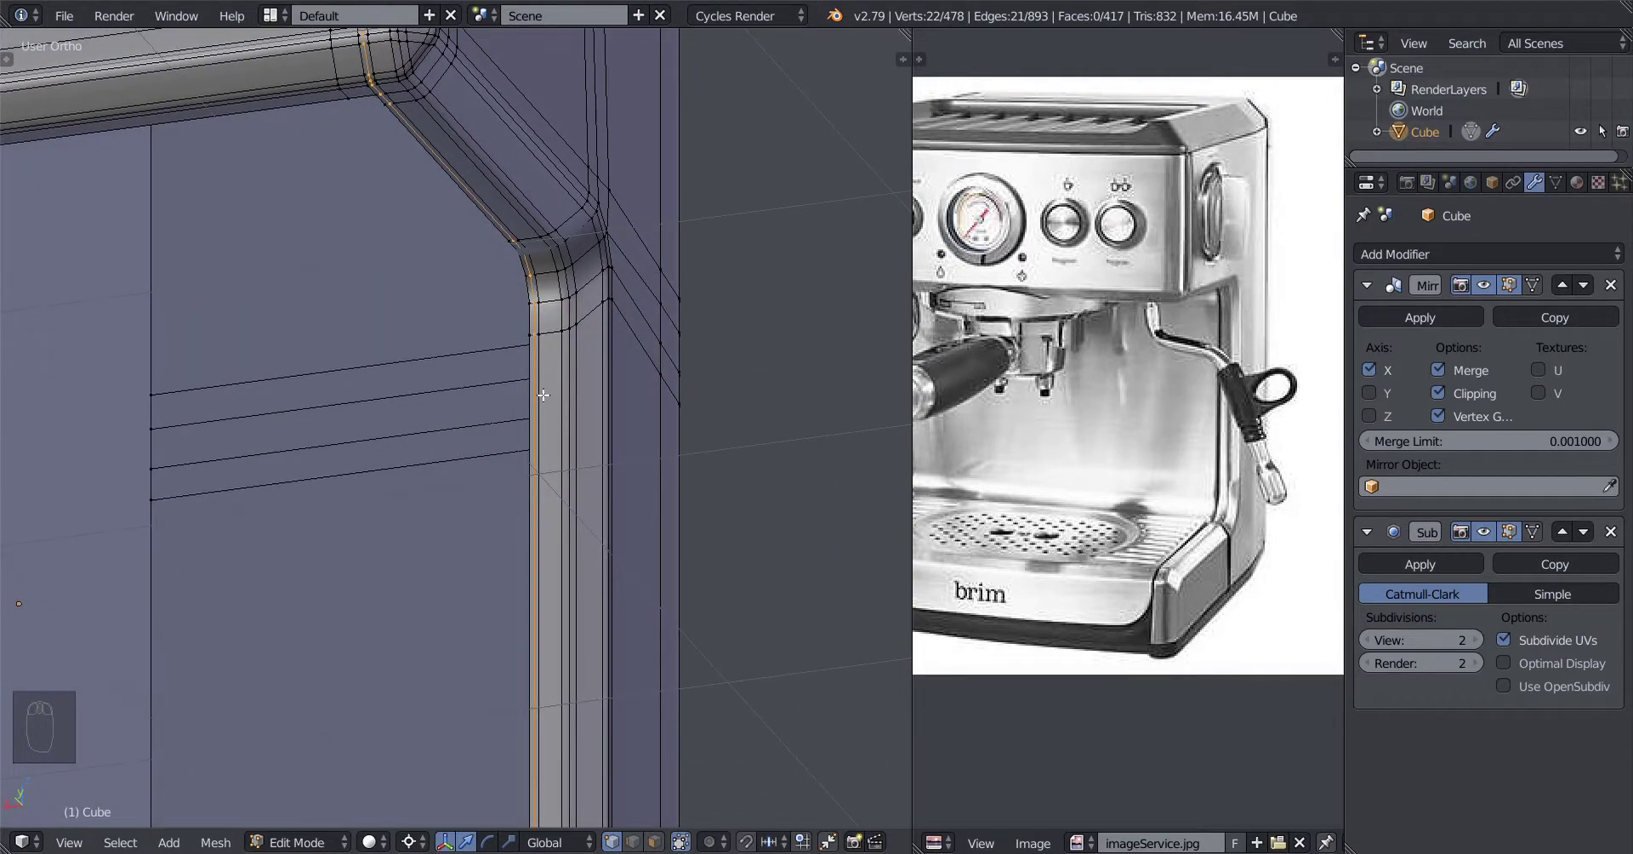
middle_drag(366, 157, 587, 505)
scroll(587, 505, up, 3)
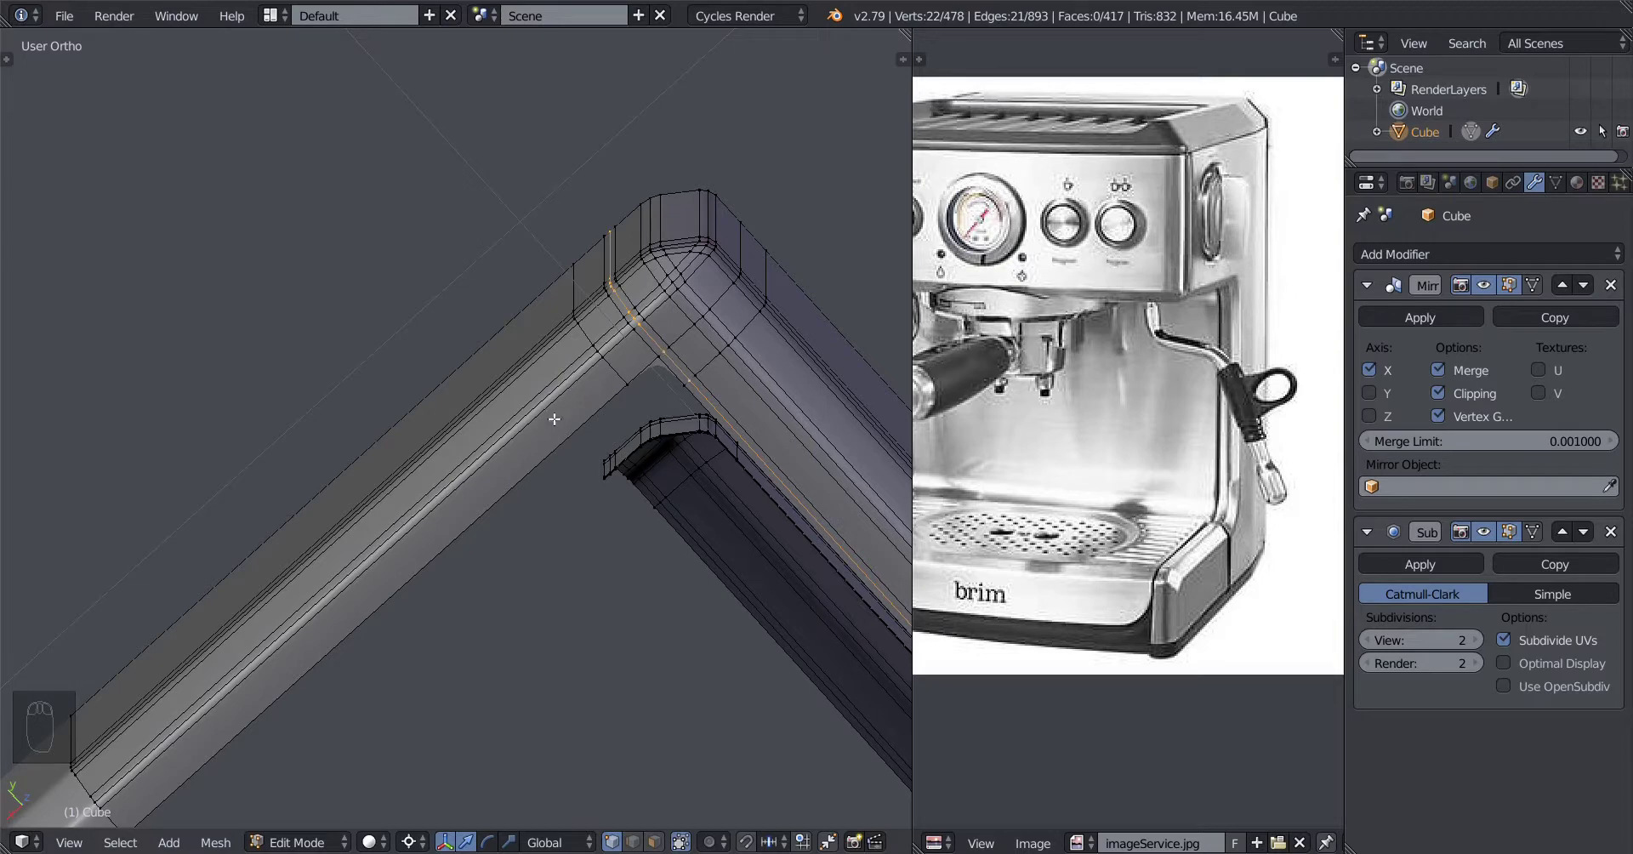
middle_drag(195, 753, 553, 566)
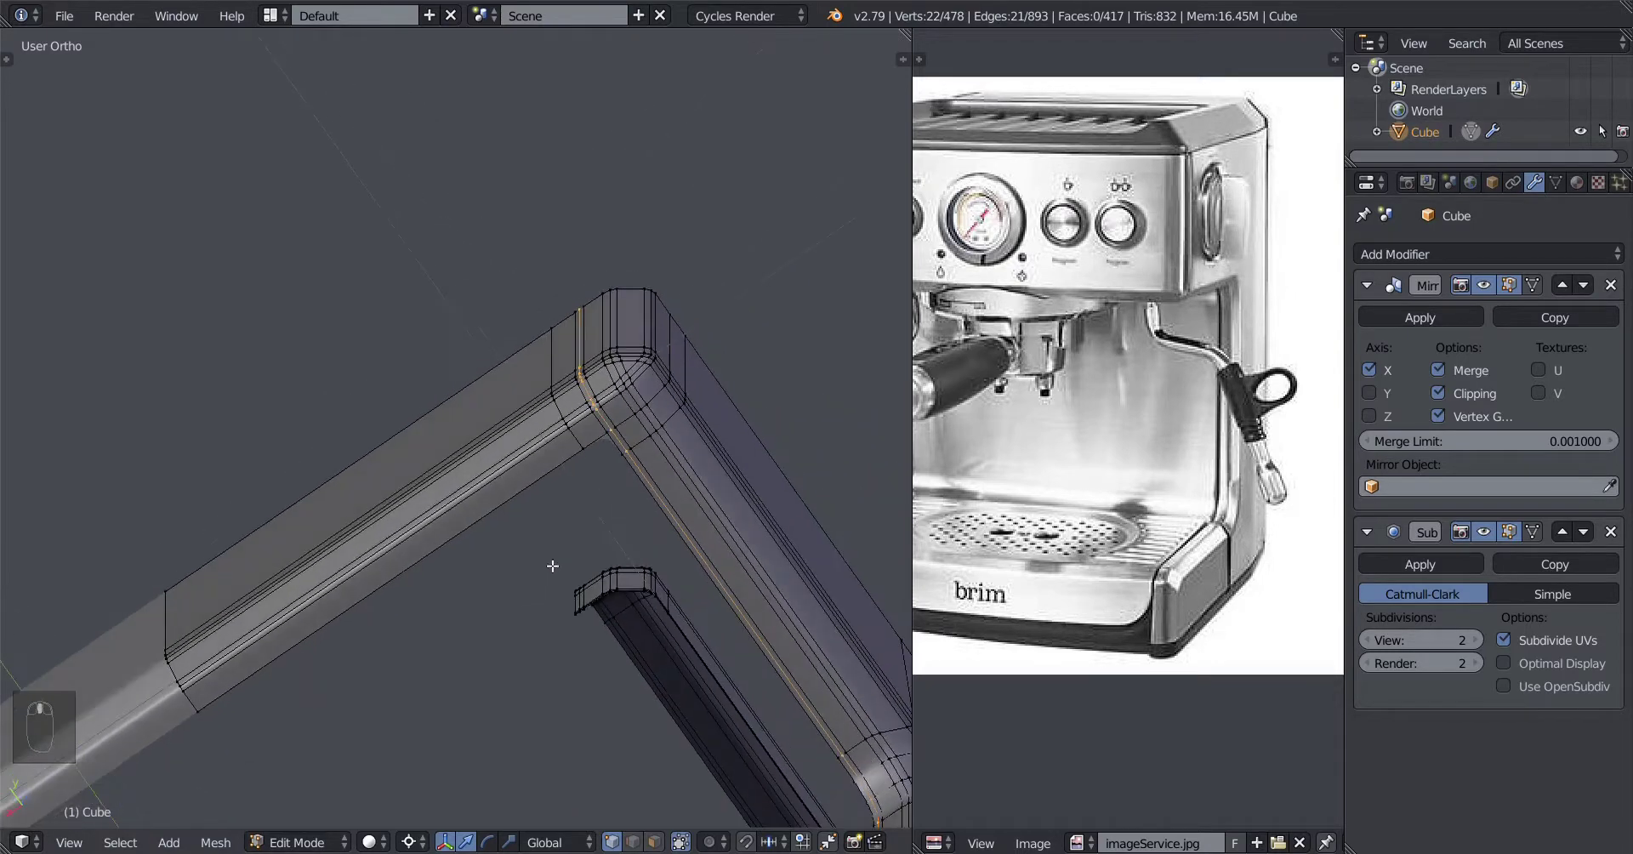
Step: Add a loop cut along the underside of the upper front section, slid towards the recess's inner edge
scroll(558, 570, up, 2)
scroll(581, 596, up, 3)
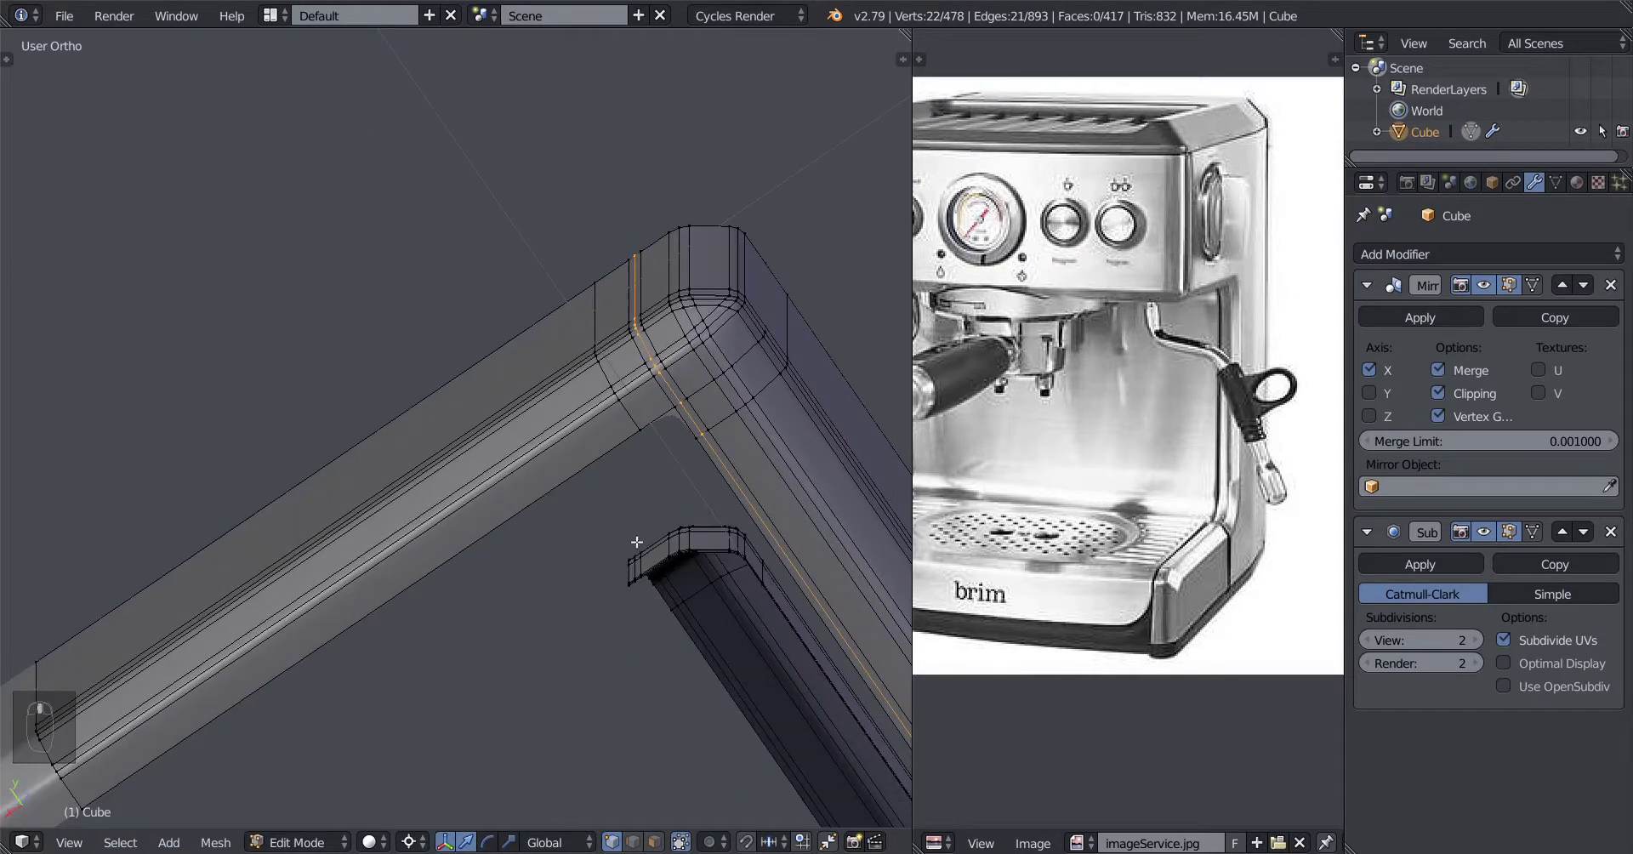
scroll(563, 484, up, 1)
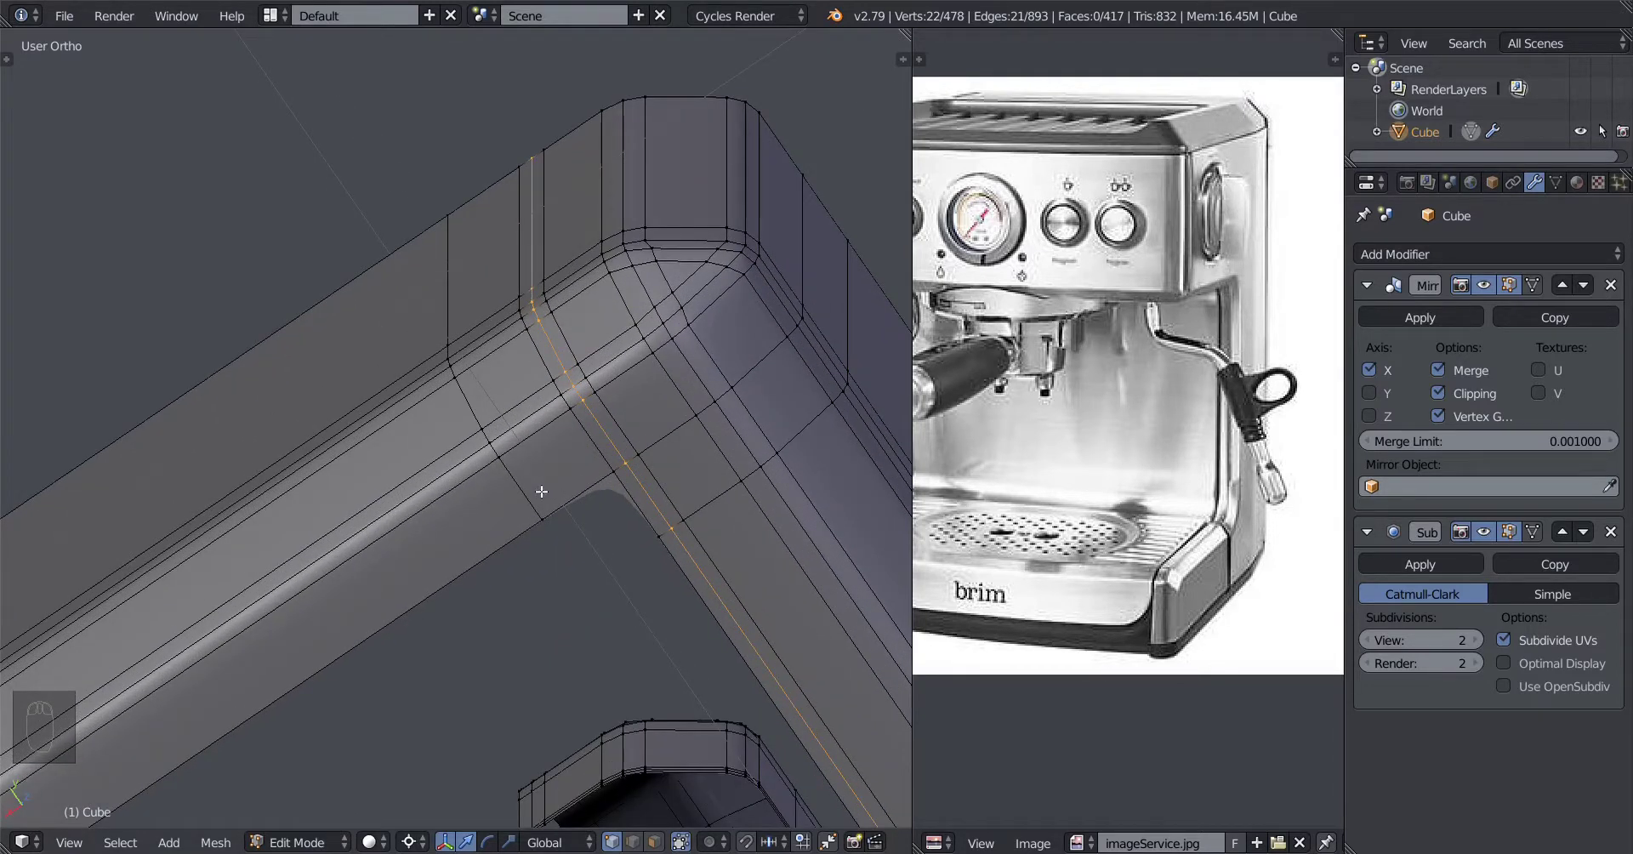
key(ctrl+r)
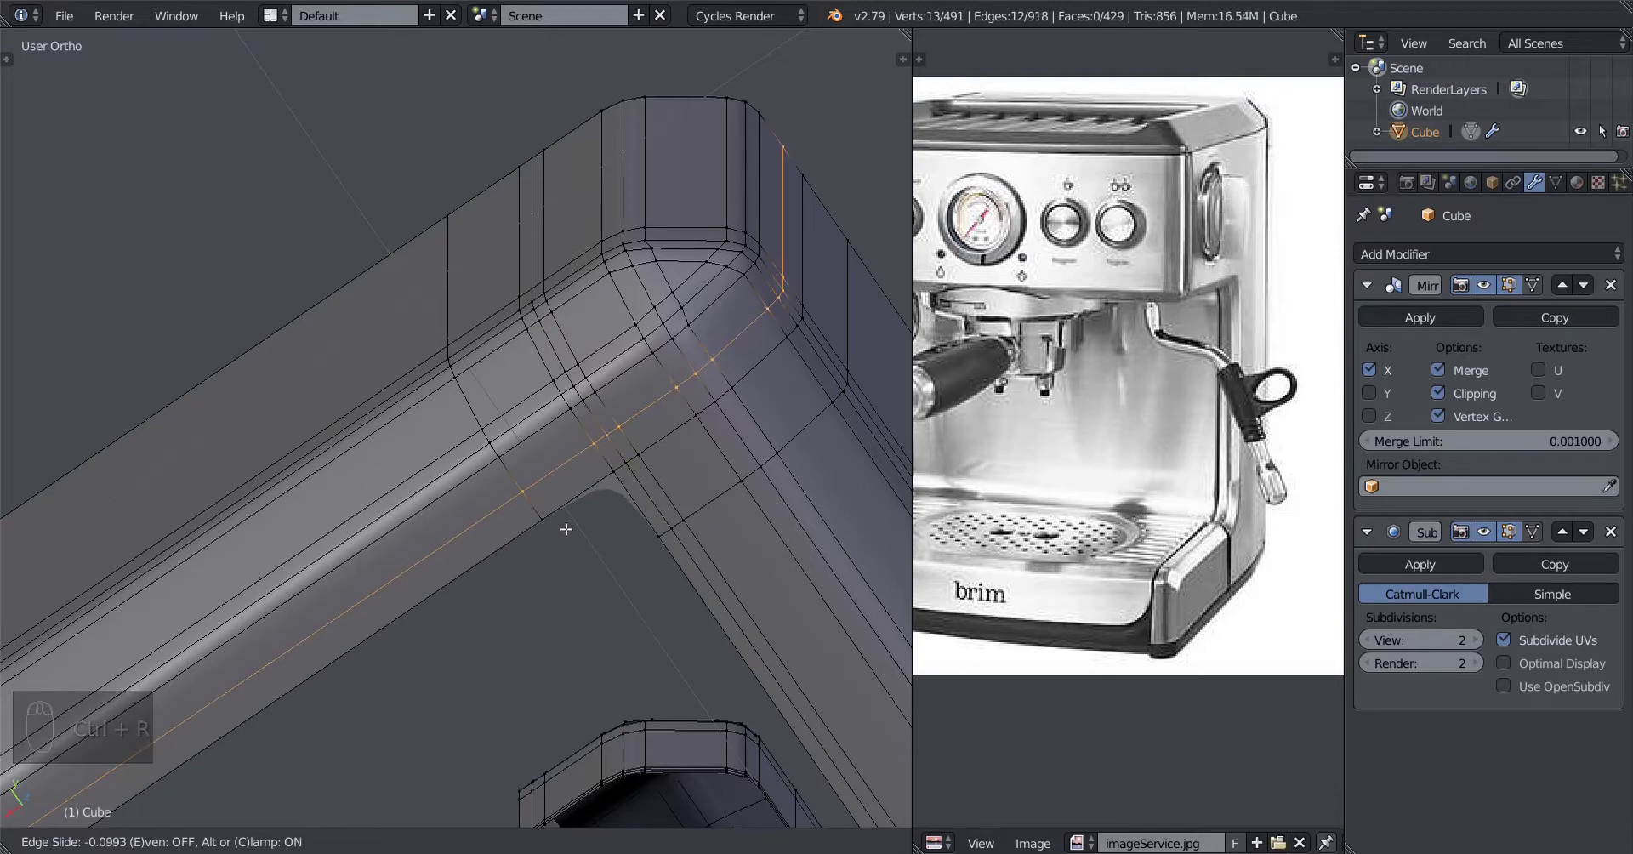
click(576, 553)
Step: Add a second, centred loop cut between the previous underside loop and the recess's inner edge
scroll(575, 547, up, 2)
key(ctrl+r)
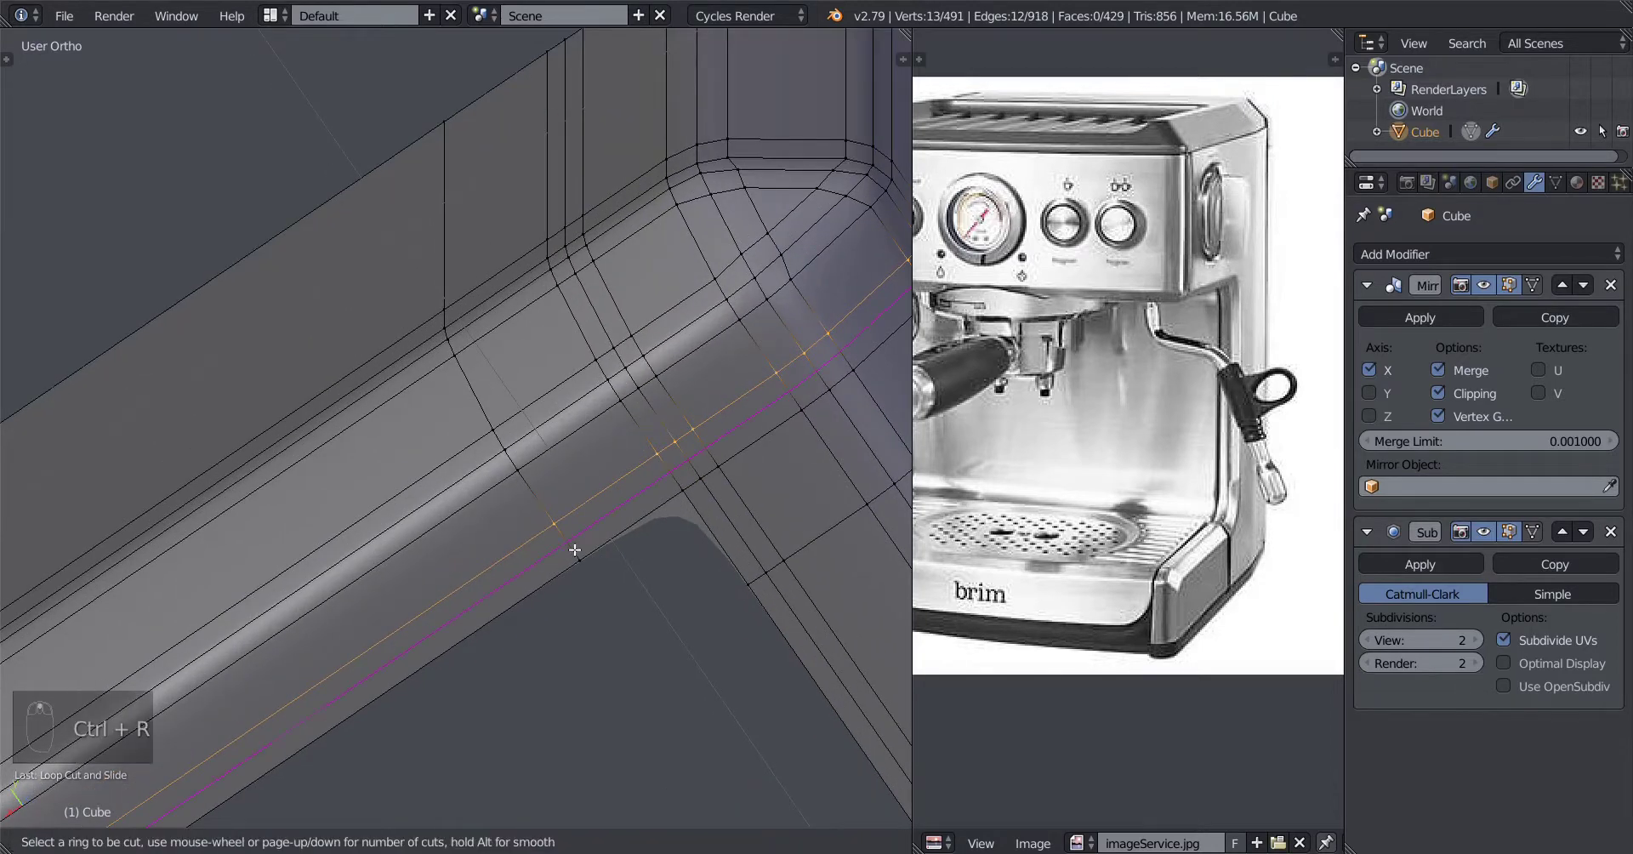
click(575, 552)
right_click(576, 551)
scroll(671, 505, down, 3)
shift+middle_drag(668, 503, 563, 507)
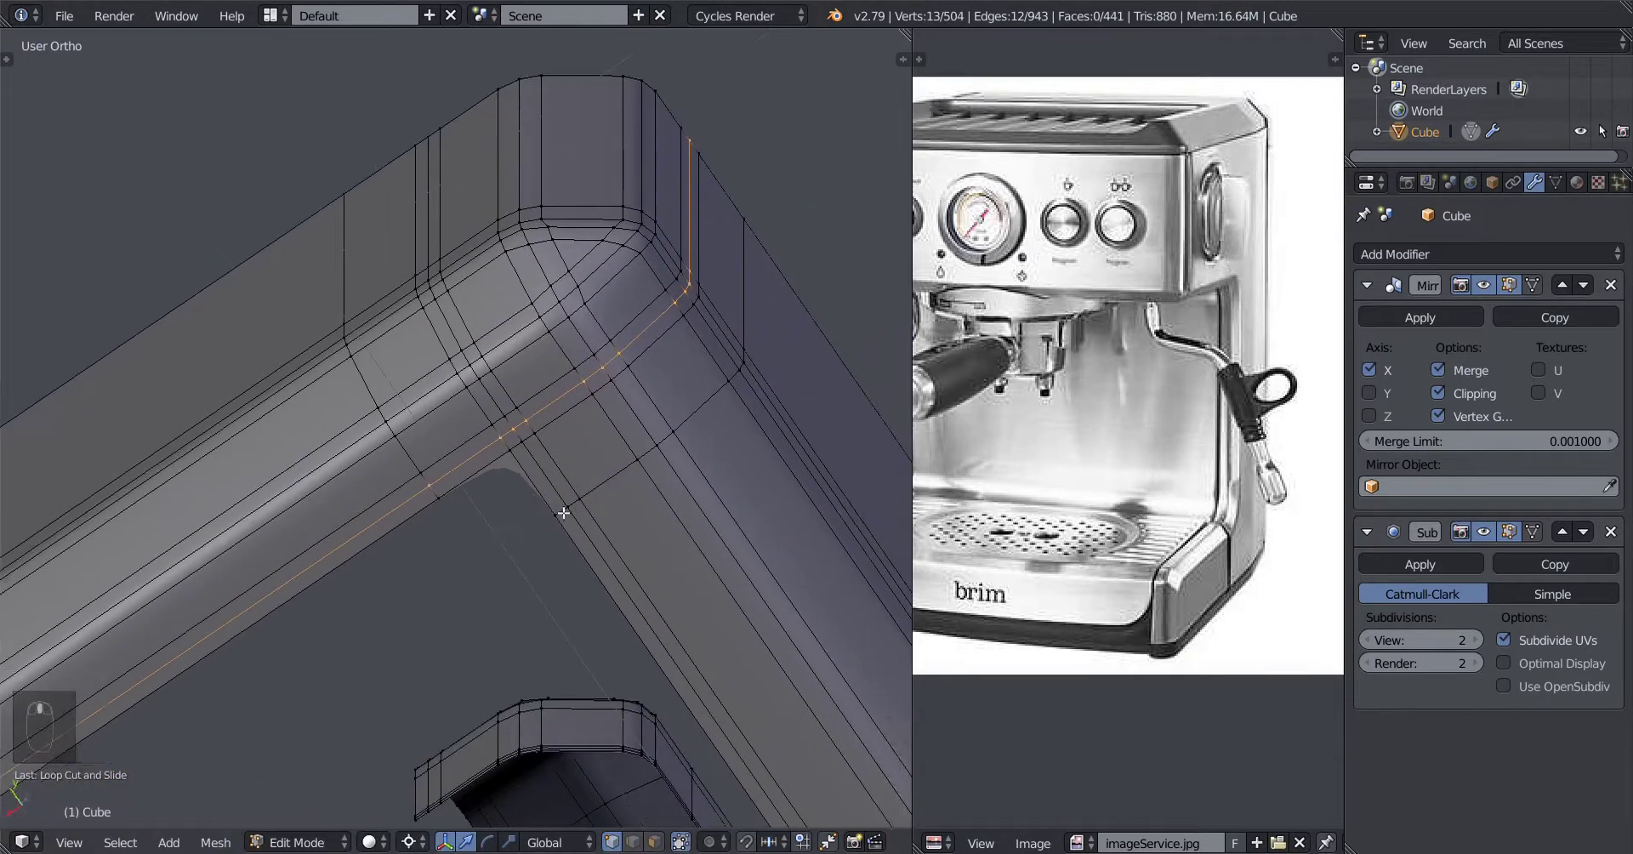
scroll(568, 504, up, 4)
scroll(572, 504, up, 2)
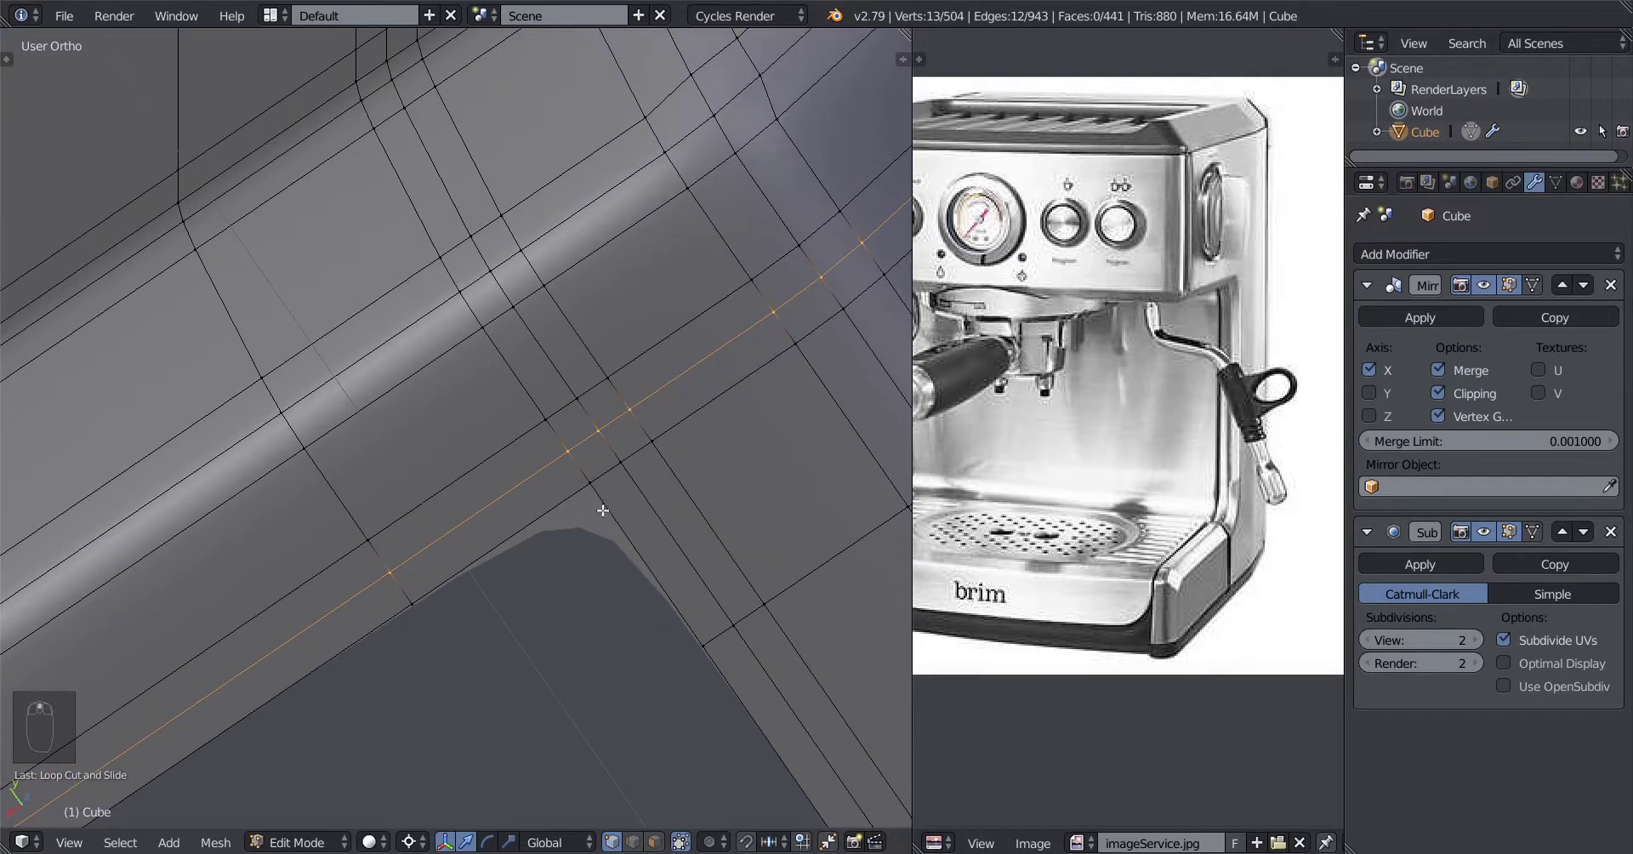
right_click(581, 457)
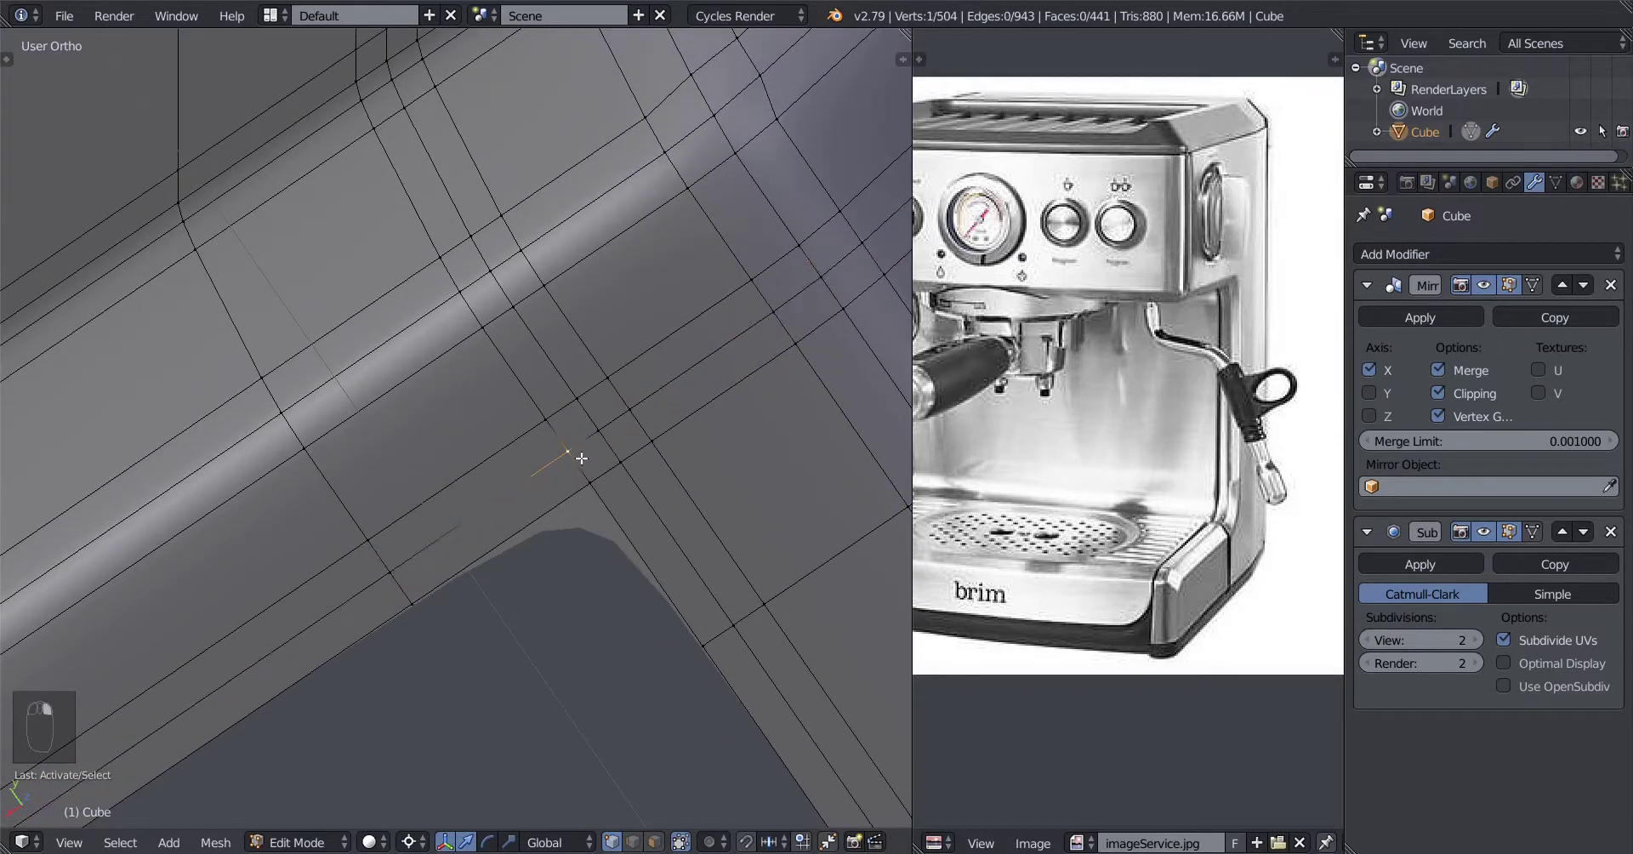
shift+right_click(634, 479)
shift+right_click(611, 449)
key(alt+m)
key(alt+m)
key(alt+m)
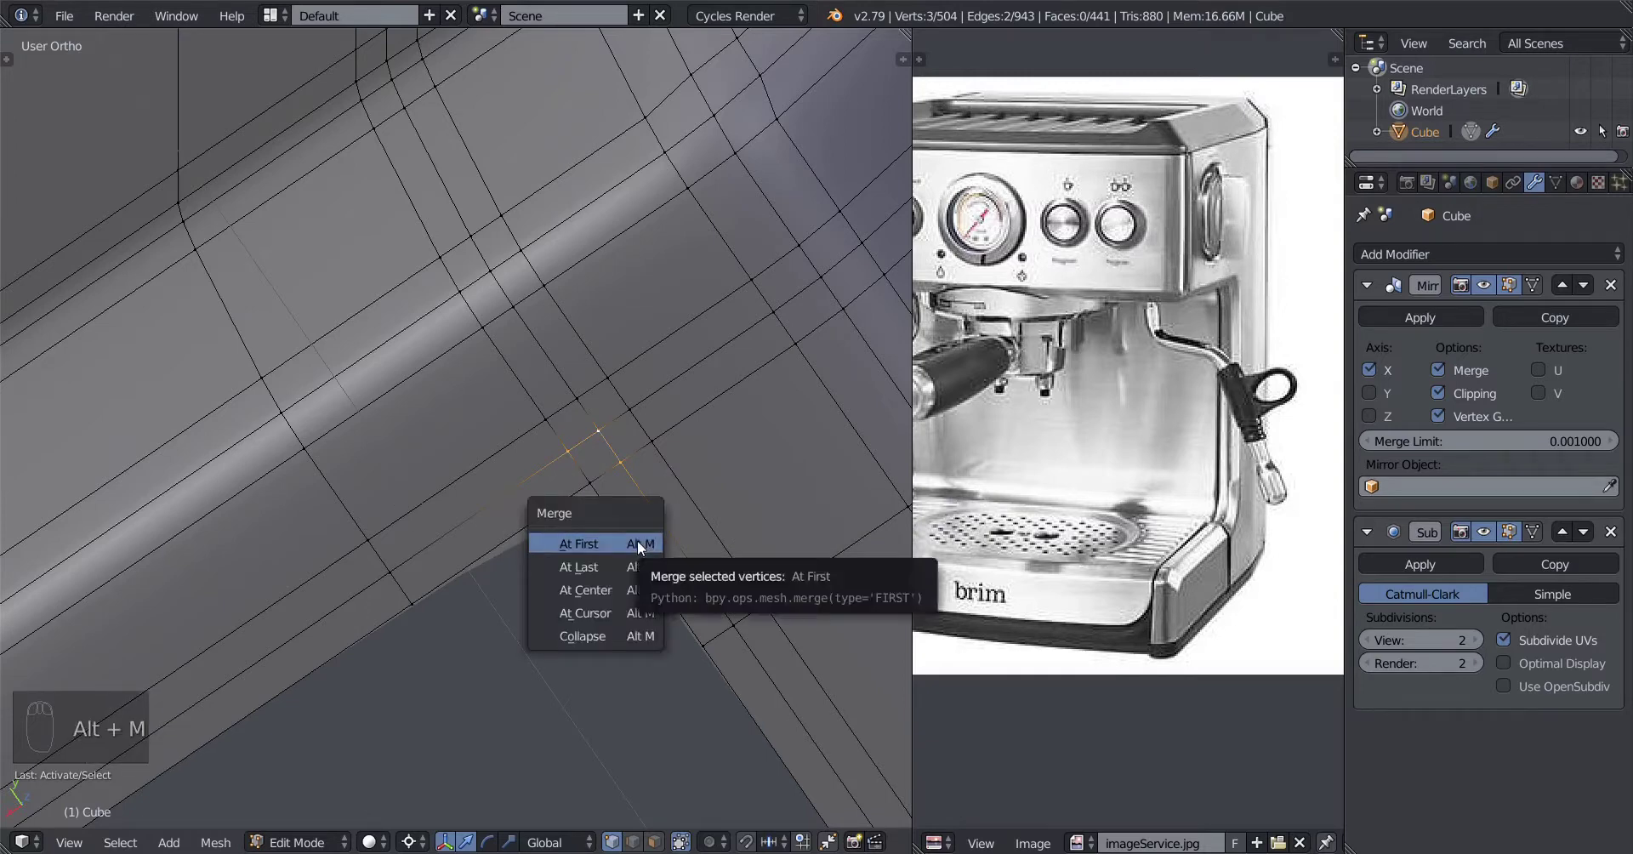
scroll(519, 557, up, 2)
shift+middle_drag(514, 562, 469, 534)
key(a)
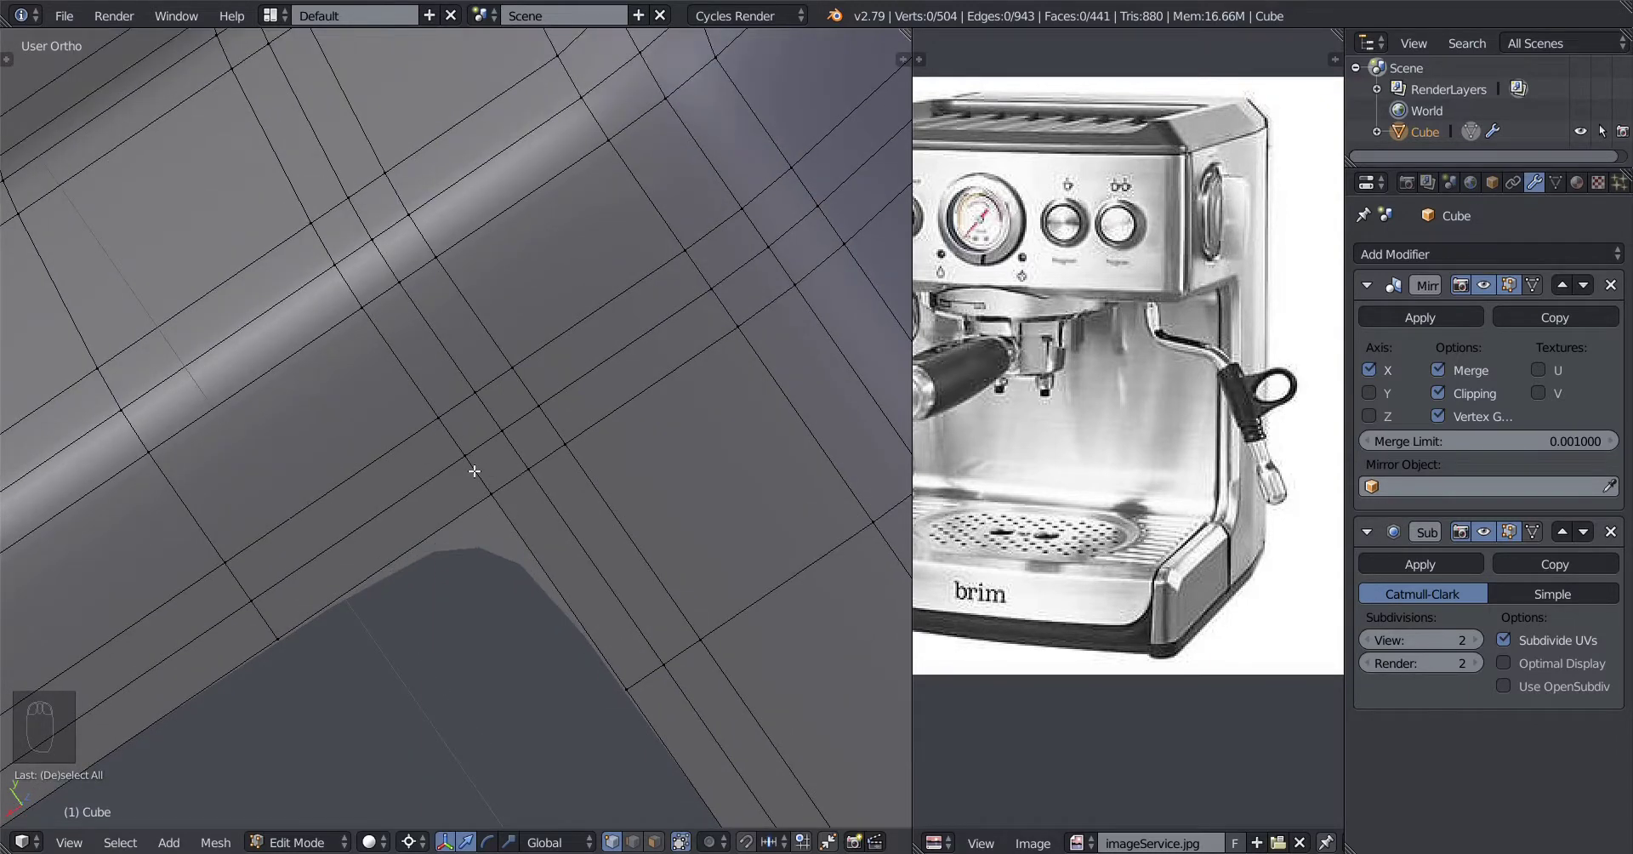
scroll(473, 472, up, 1)
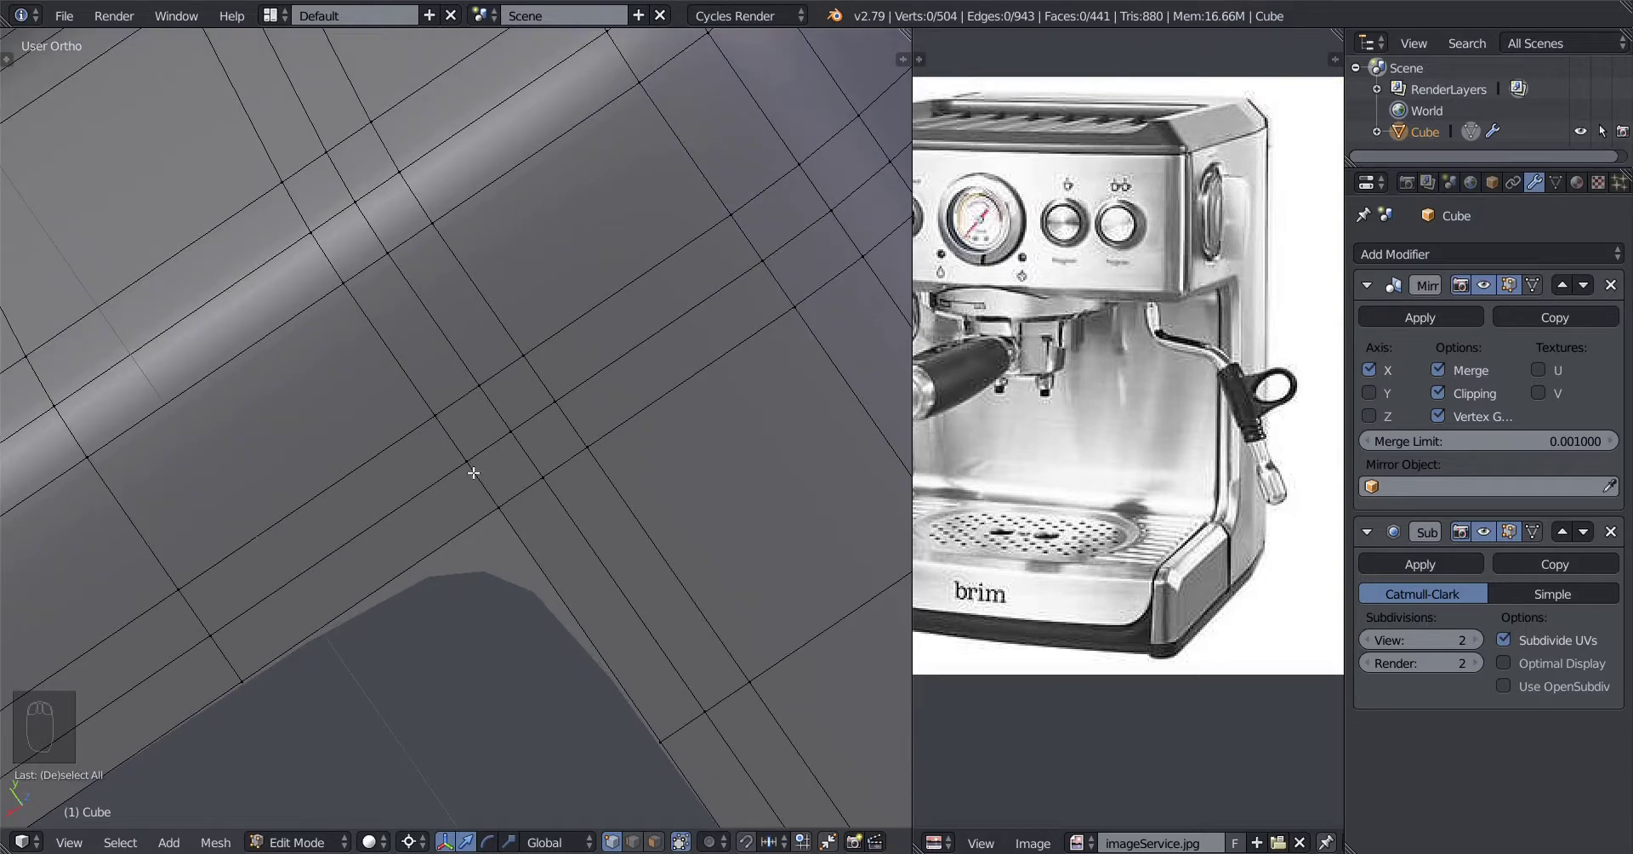
right_click(472, 470)
shift+right_click(549, 495)
shift+right_click(517, 438)
key(alt+m)
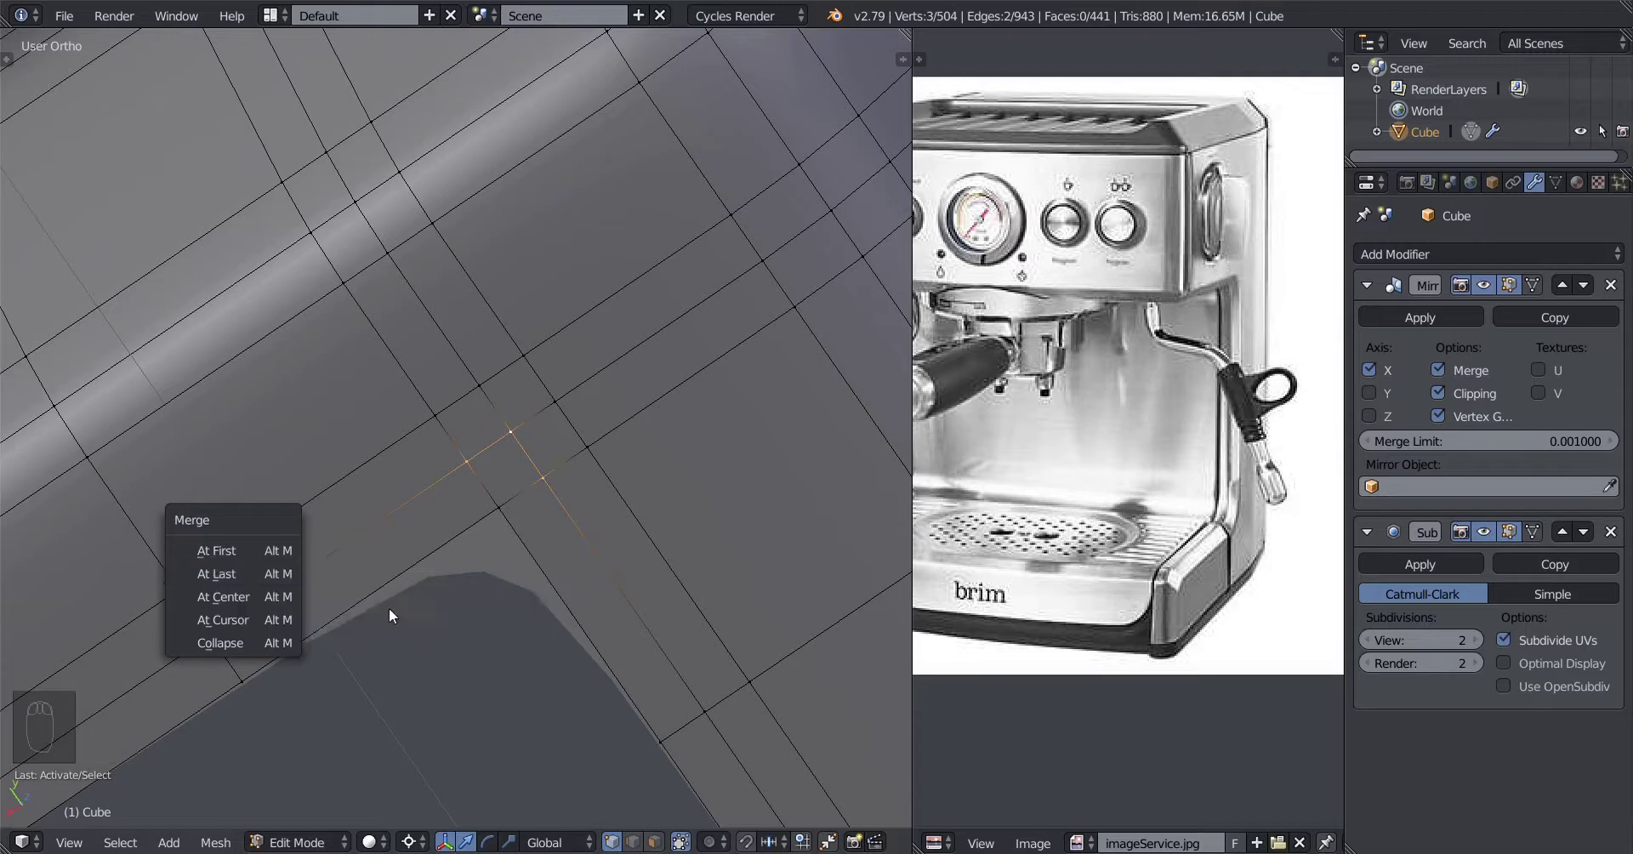
key(a)
Step: Merge the three neighbouring vertices where the new loops cross at the inner recess corner, using At Last on the middle crossing vertex
right_click(464, 465)
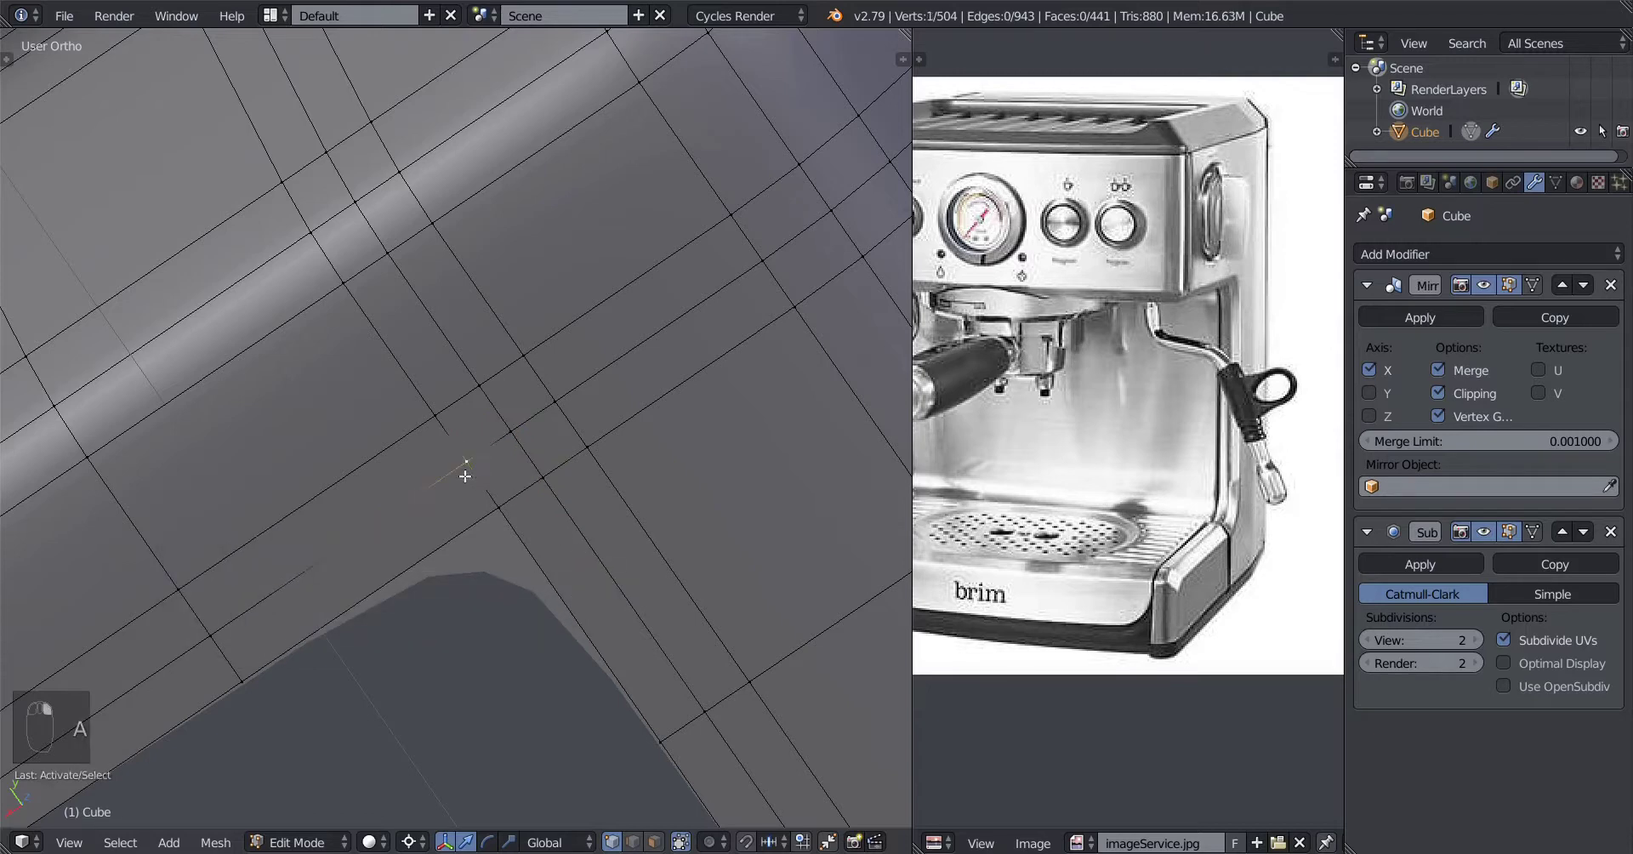
shift+right_click(555, 505)
shift+right_click(525, 450)
key(alt+m)
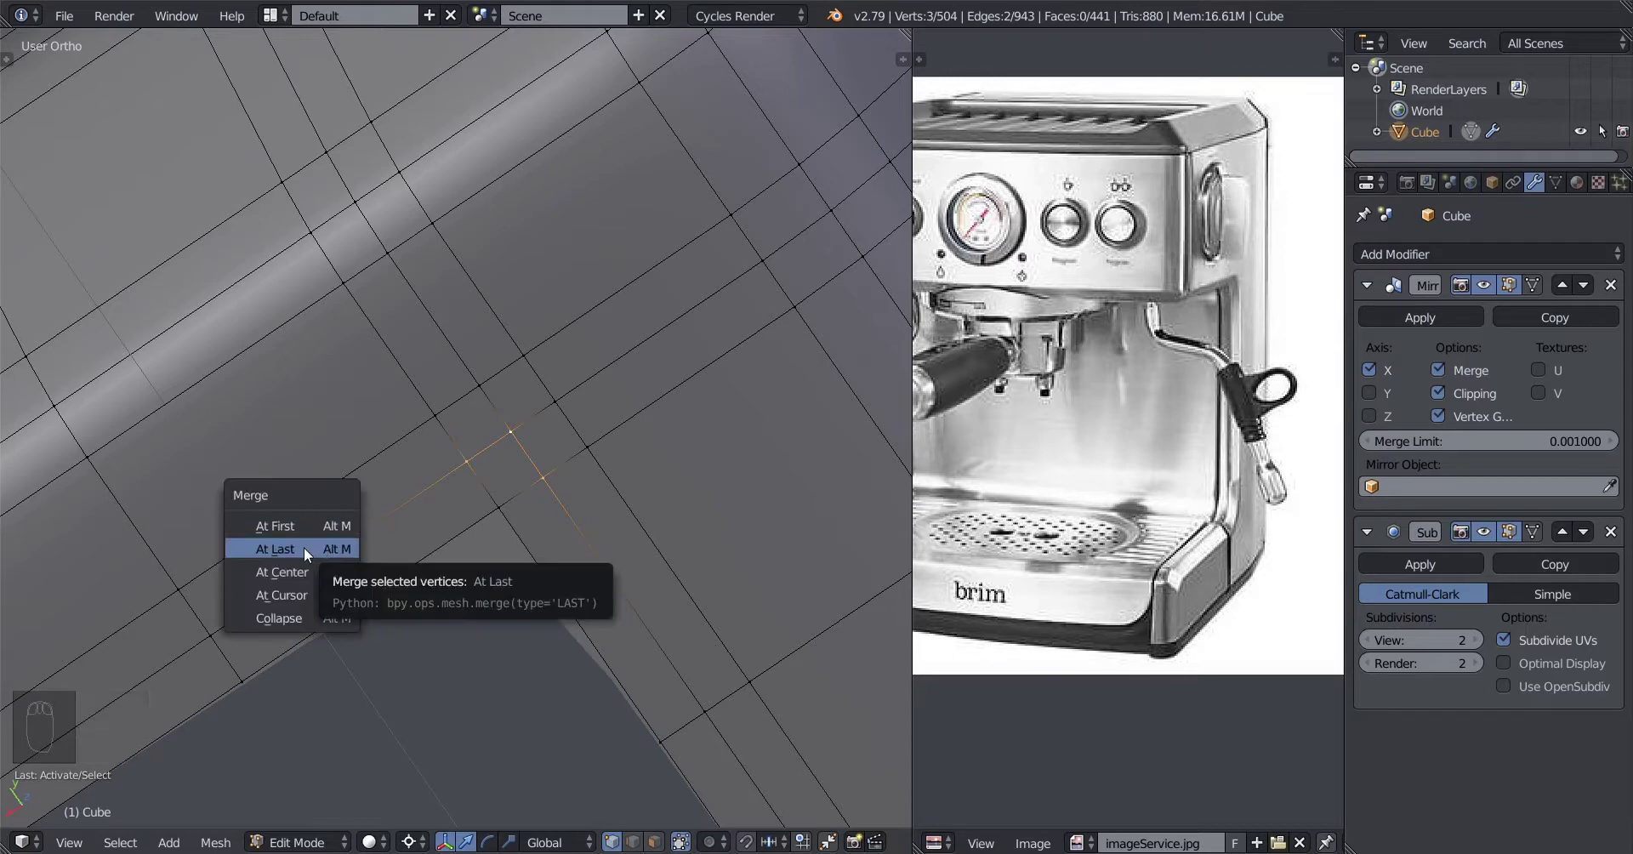
click(303, 548)
middle_drag(498, 529, 501, 523)
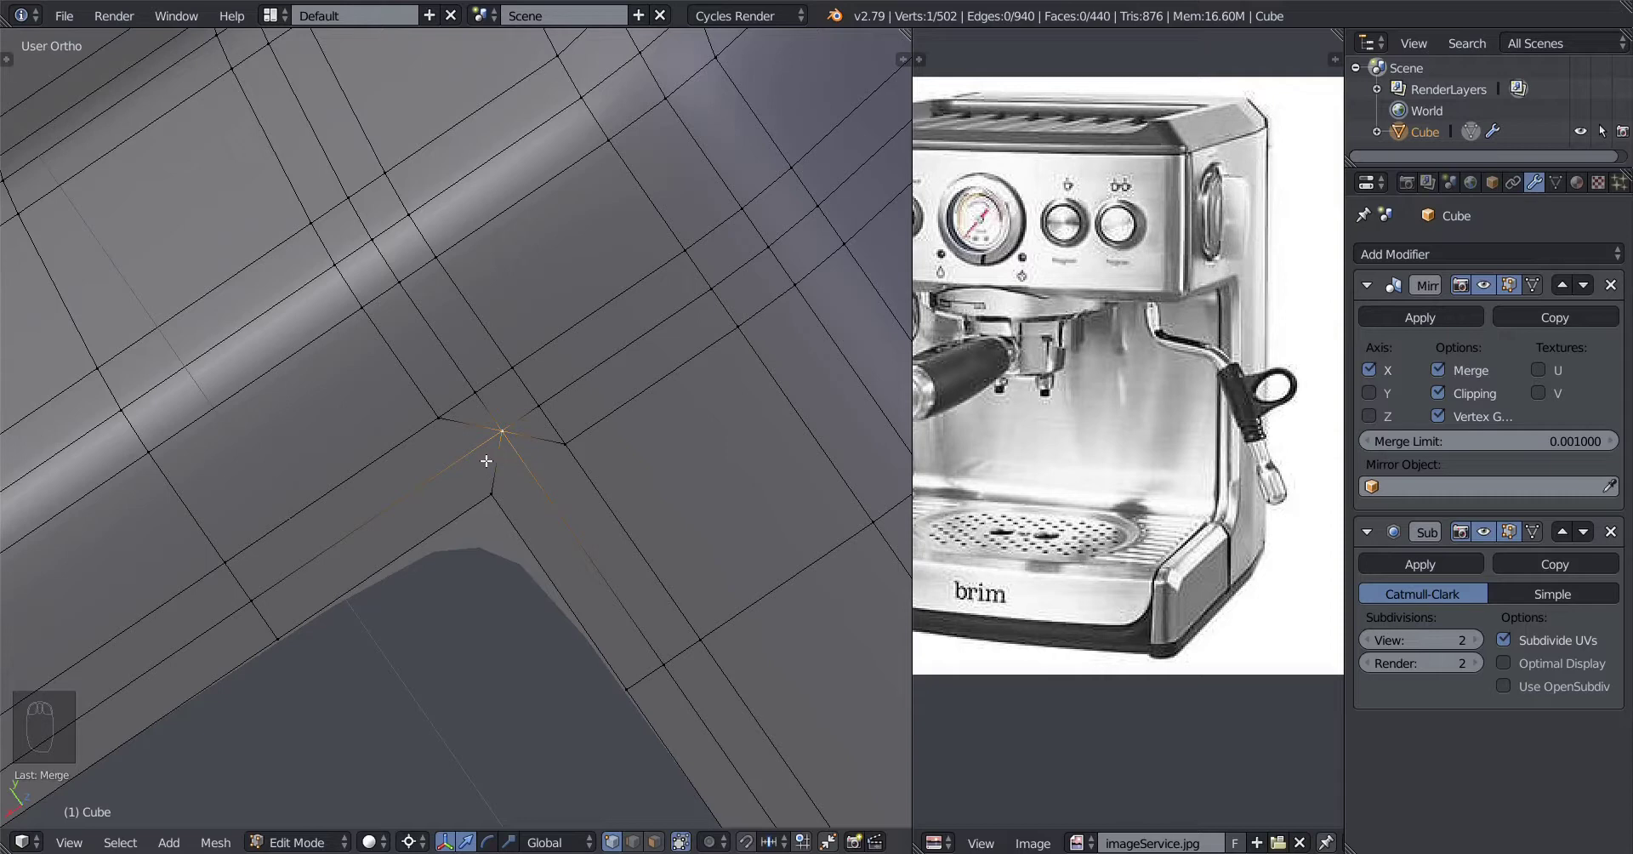
Step: Merge the five crossing vertices around the inner recess corner into the outermost crossing vertex
scroll(456, 453, down, 4)
scroll(456, 452, up, 4)
right_click(443, 429)
shift+right_click(478, 419)
shift+right_click(559, 432)
shift+right_click(549, 415)
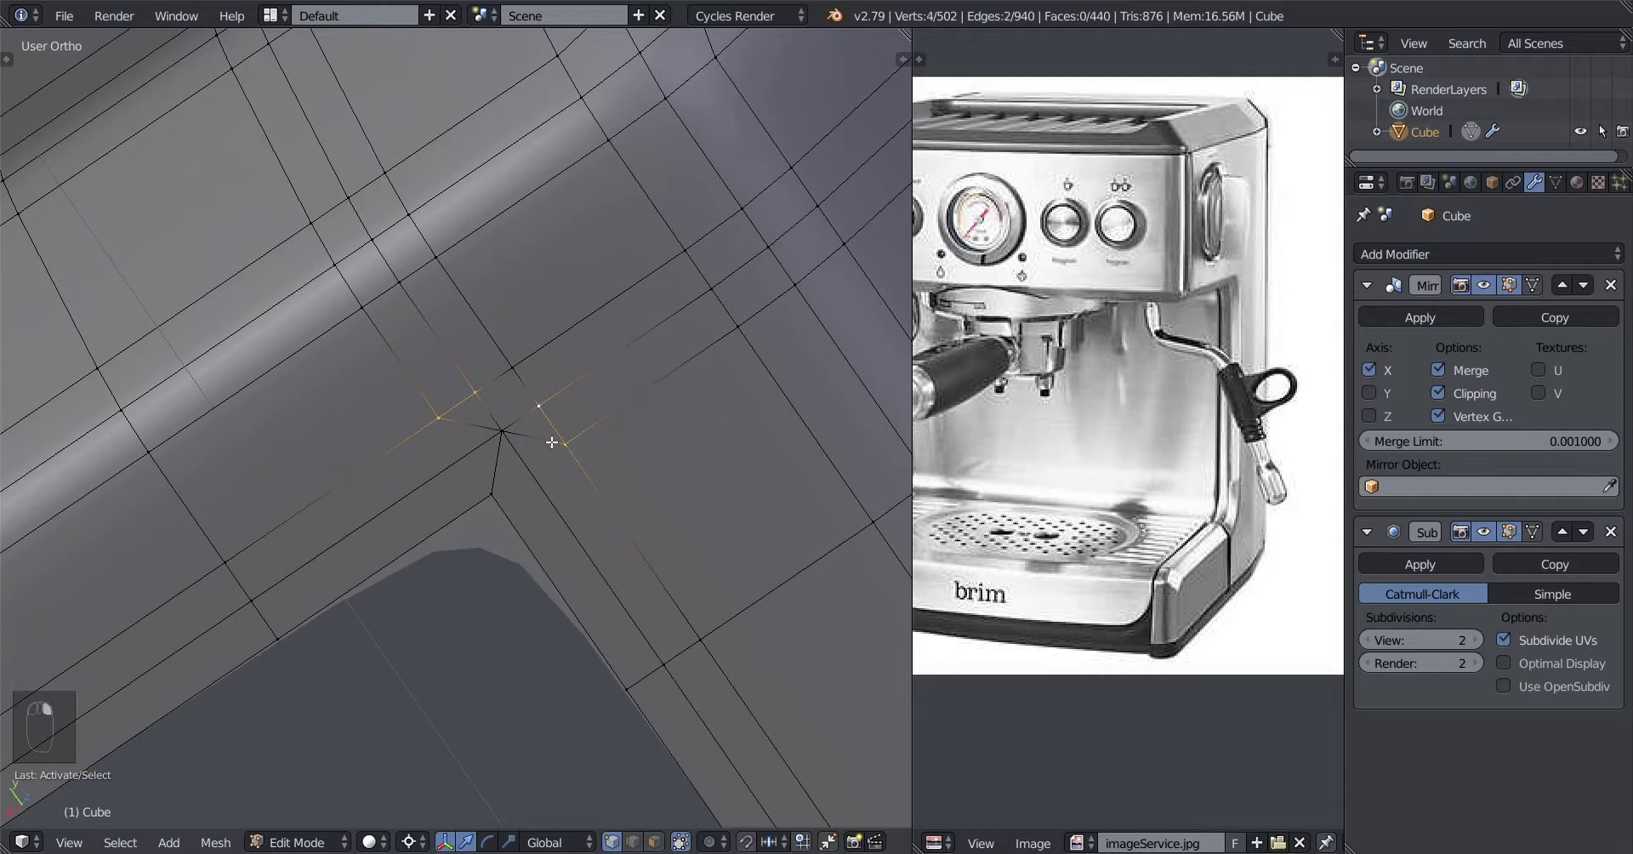
shift+right_click(519, 371)
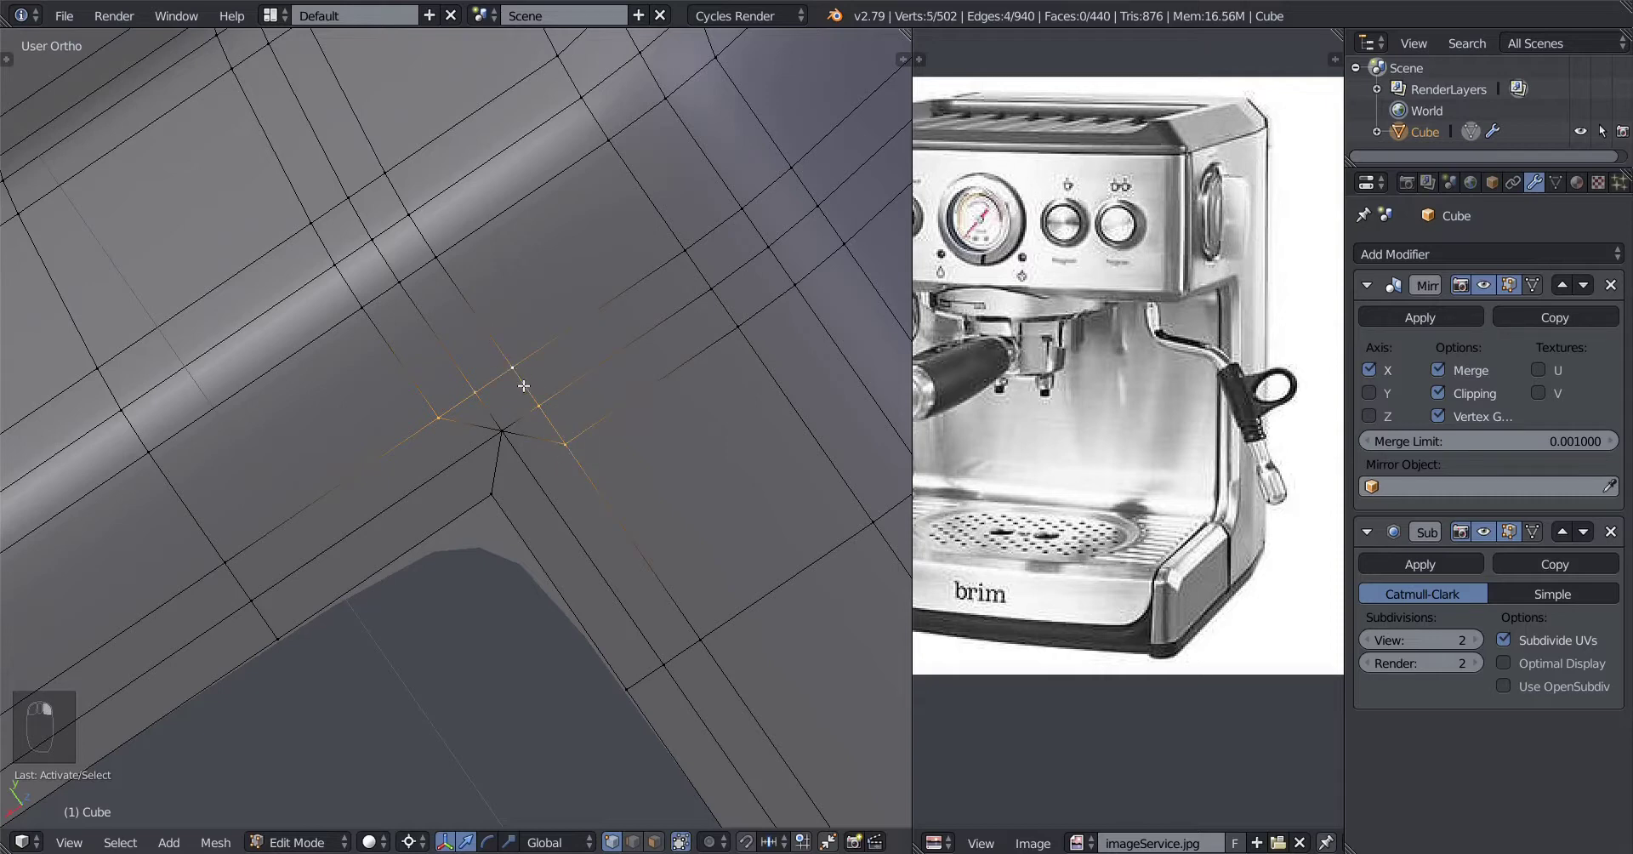
key(alt+m)
click(540, 471)
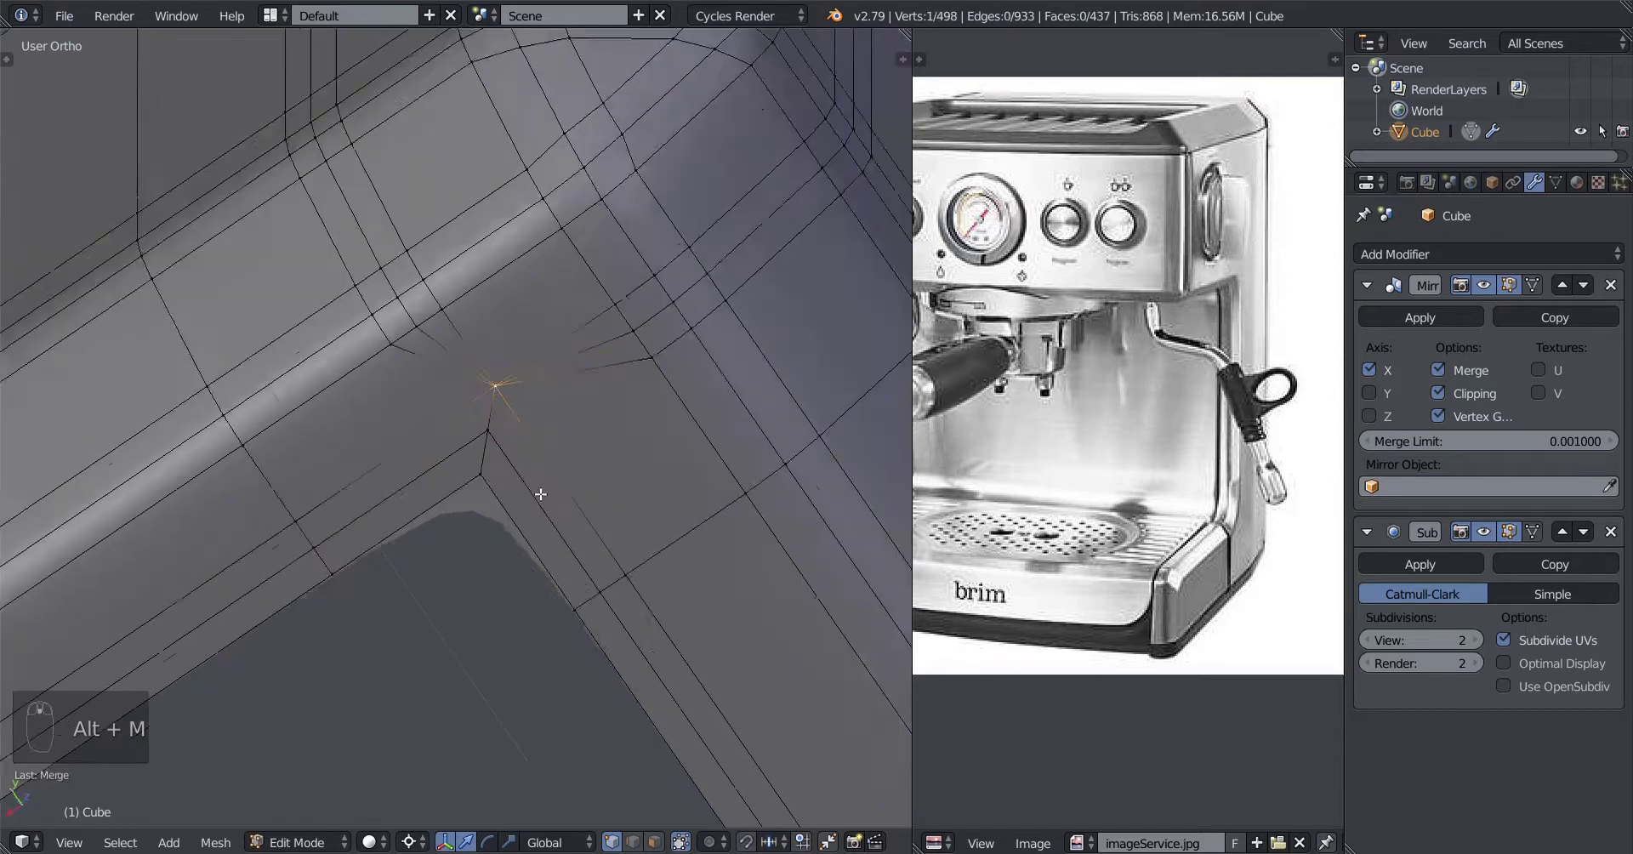
Step: Examine how the loops on both sides of the corner fan out from the merged vertex, highlighting the converging loops
shift+middle_drag(447, 521, 626, 460)
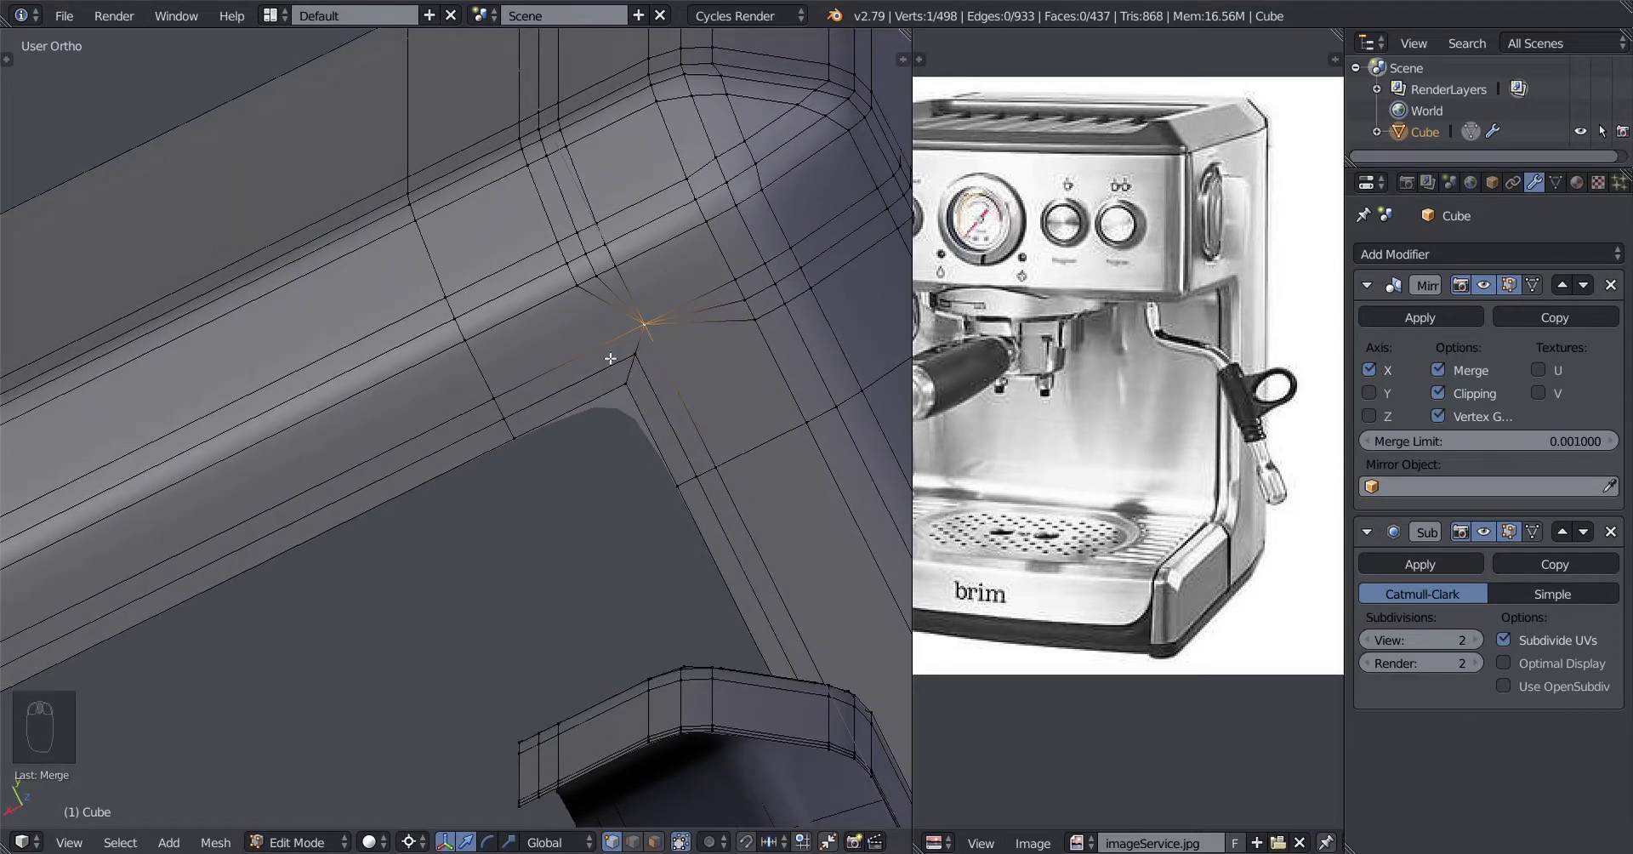
middle_drag(470, 435, 544, 419)
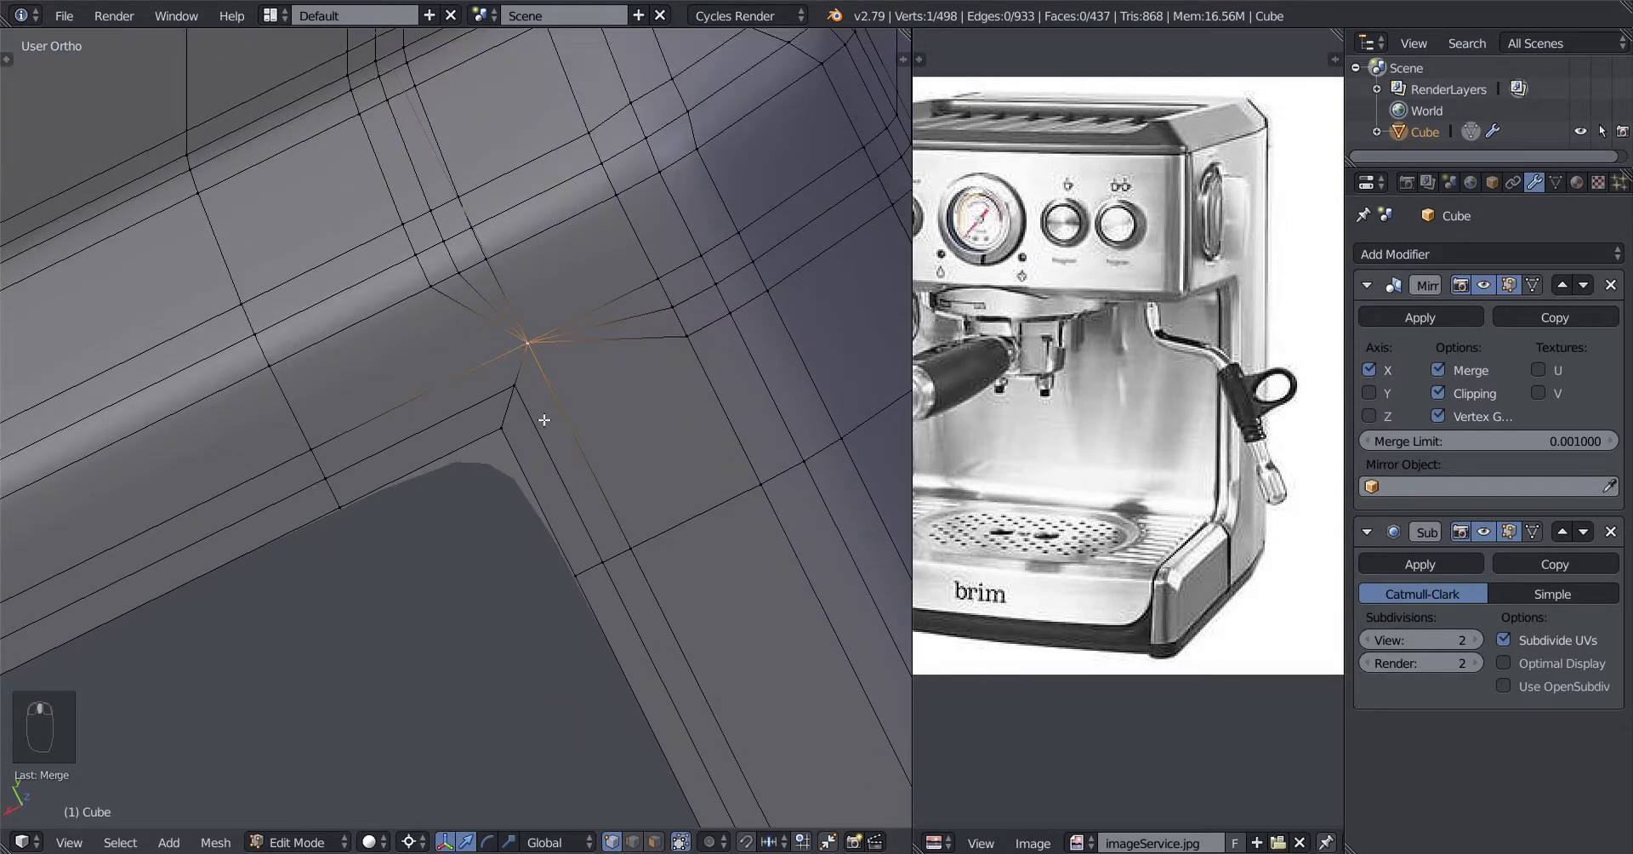
scroll(766, 306, down, 2)
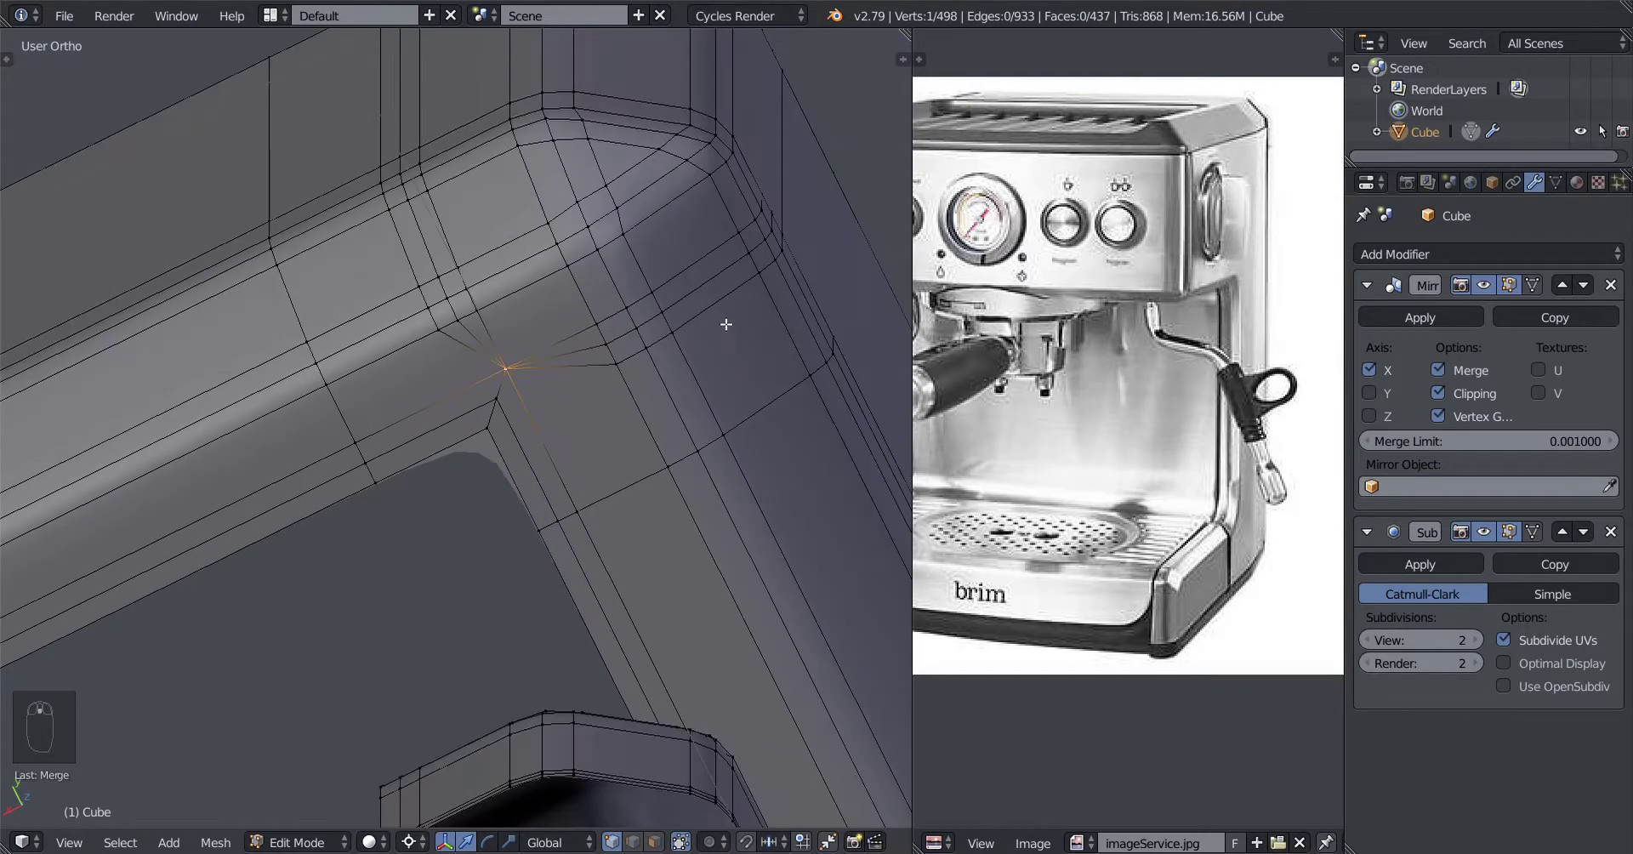
click(726, 324)
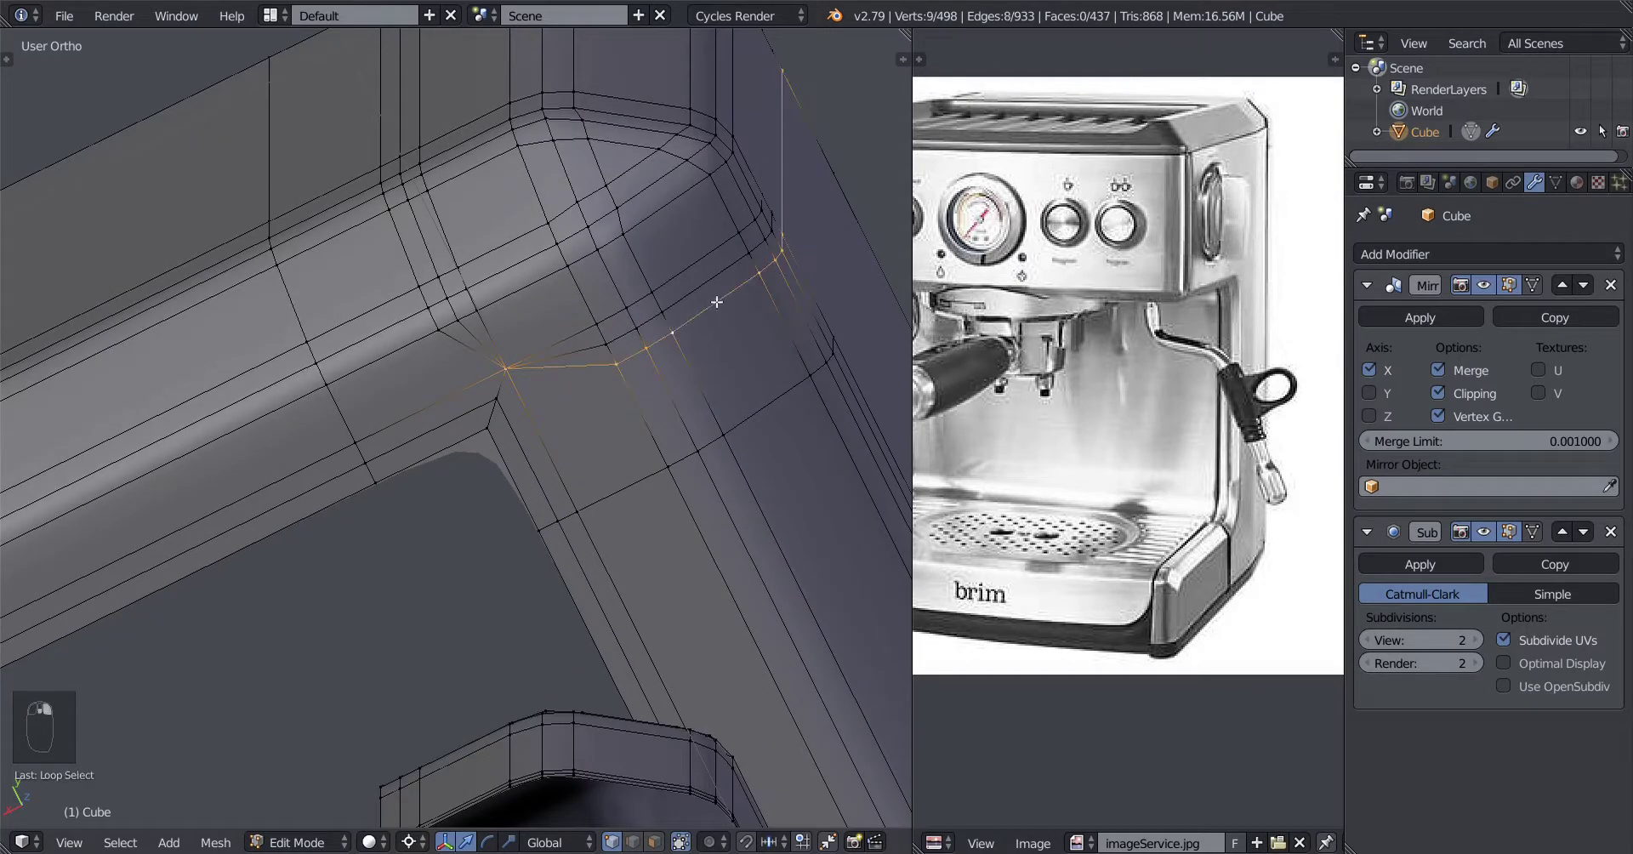
alt+shift+click(464, 321)
scroll(536, 368, up, 4)
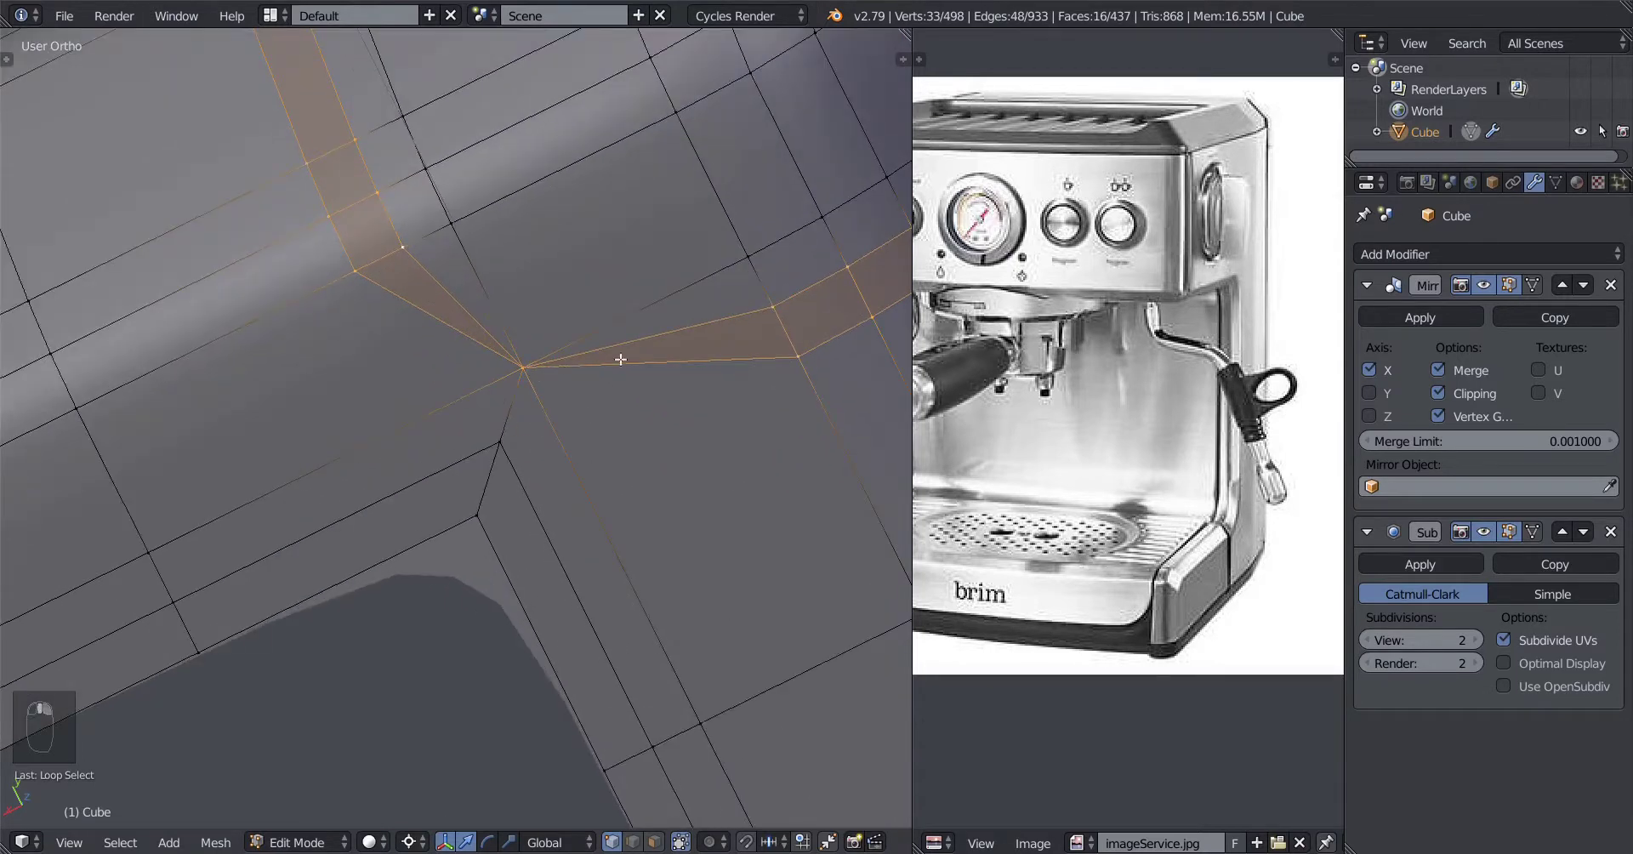
scroll(583, 430, down, 3)
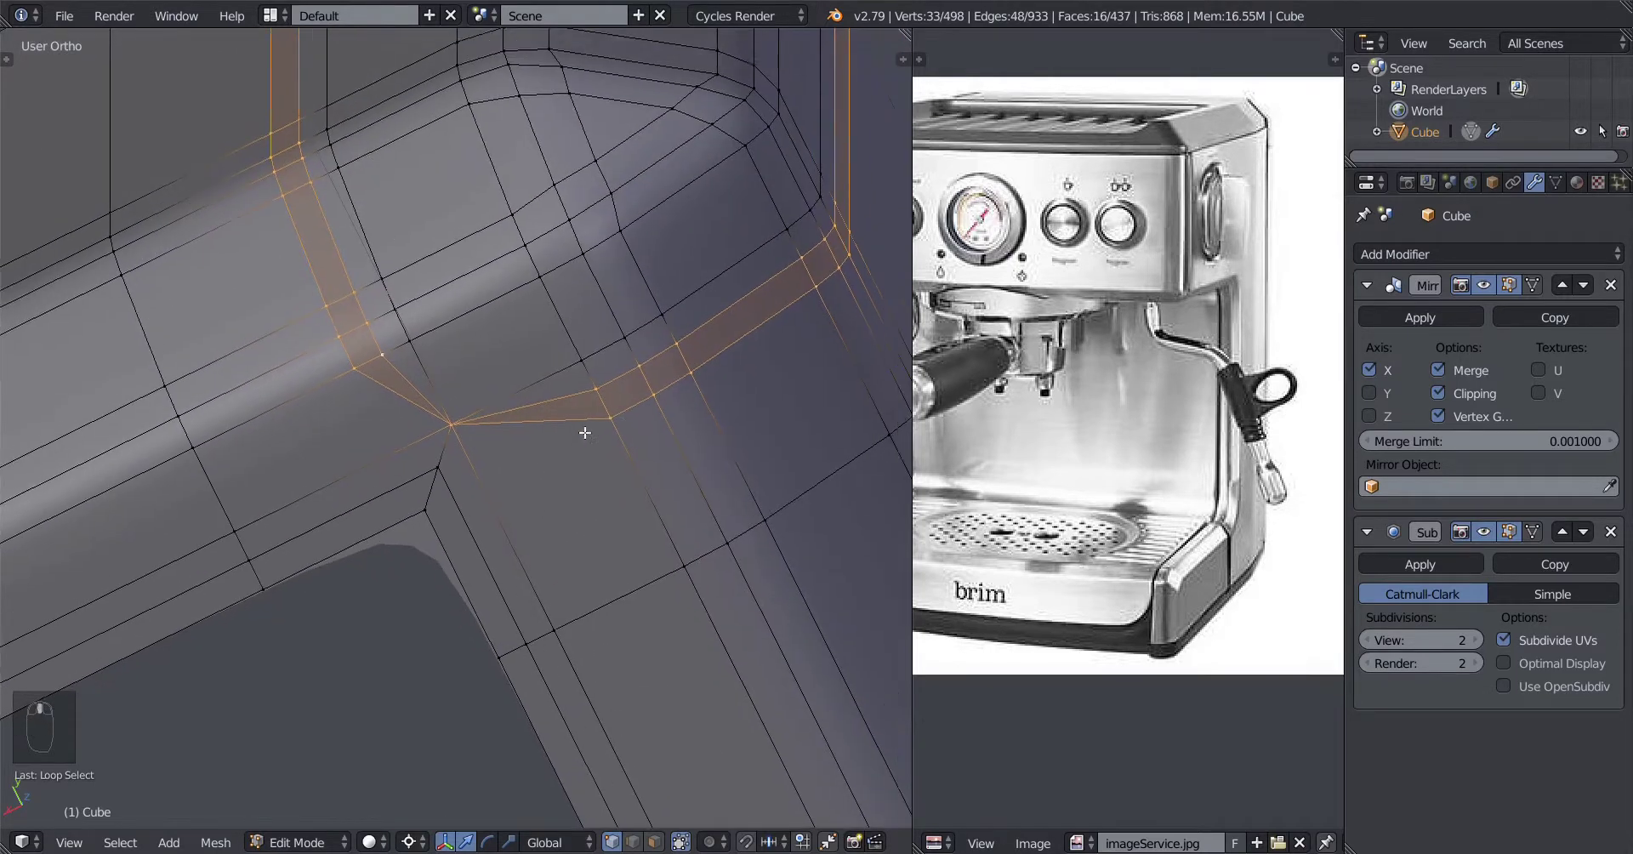
scroll(460, 423, up, 3)
scroll(437, 462, down, 3)
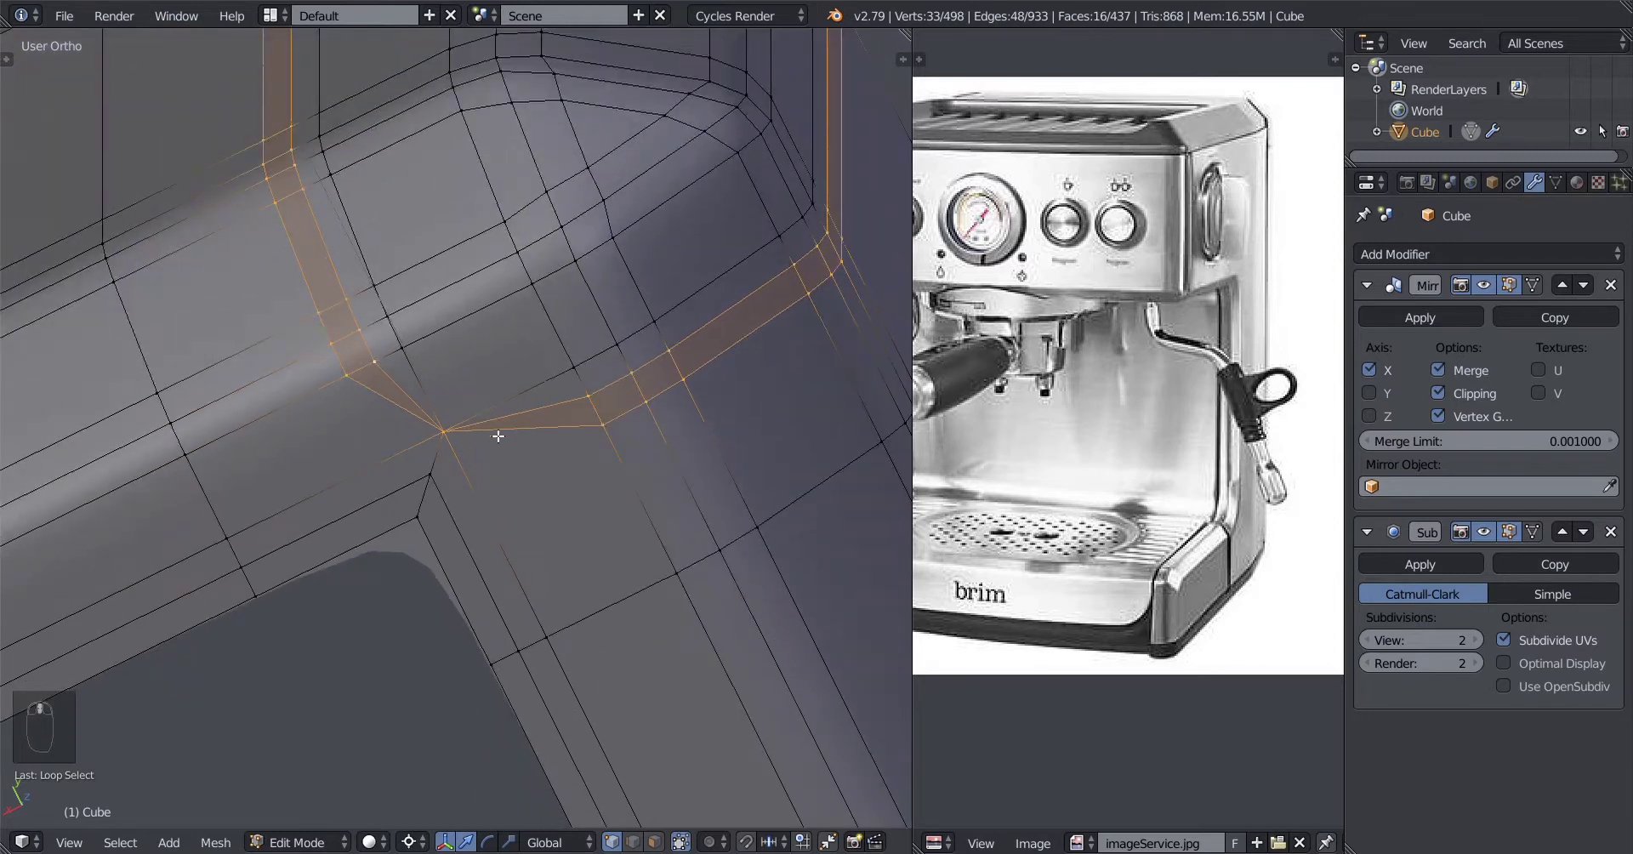
scroll(447, 478, up, 2)
Step: Select the middle of the three side loops fanning out from the merged corner vertex, leaving the corner vertex itself unselected
alt+right_click(491, 449)
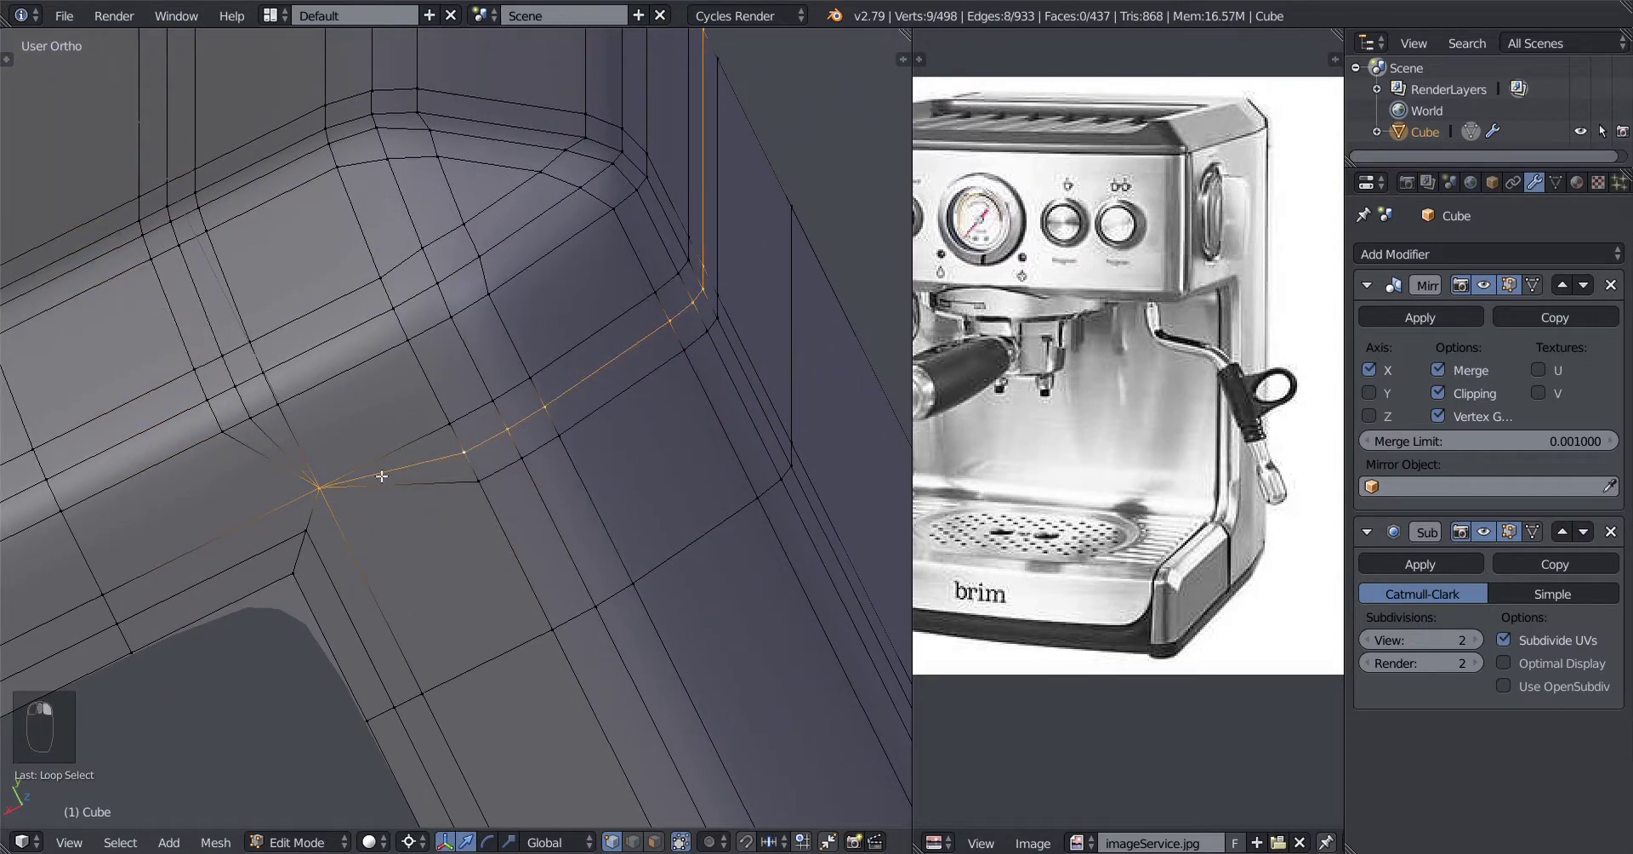
key(z)
scroll(347, 474, up, 1)
mouse_move(319, 437)
ctrl+right_down()
mouse_move(241, 456)
mouse_move(283, 591)
mouse_move(379, 581)
ctrl+right_up()
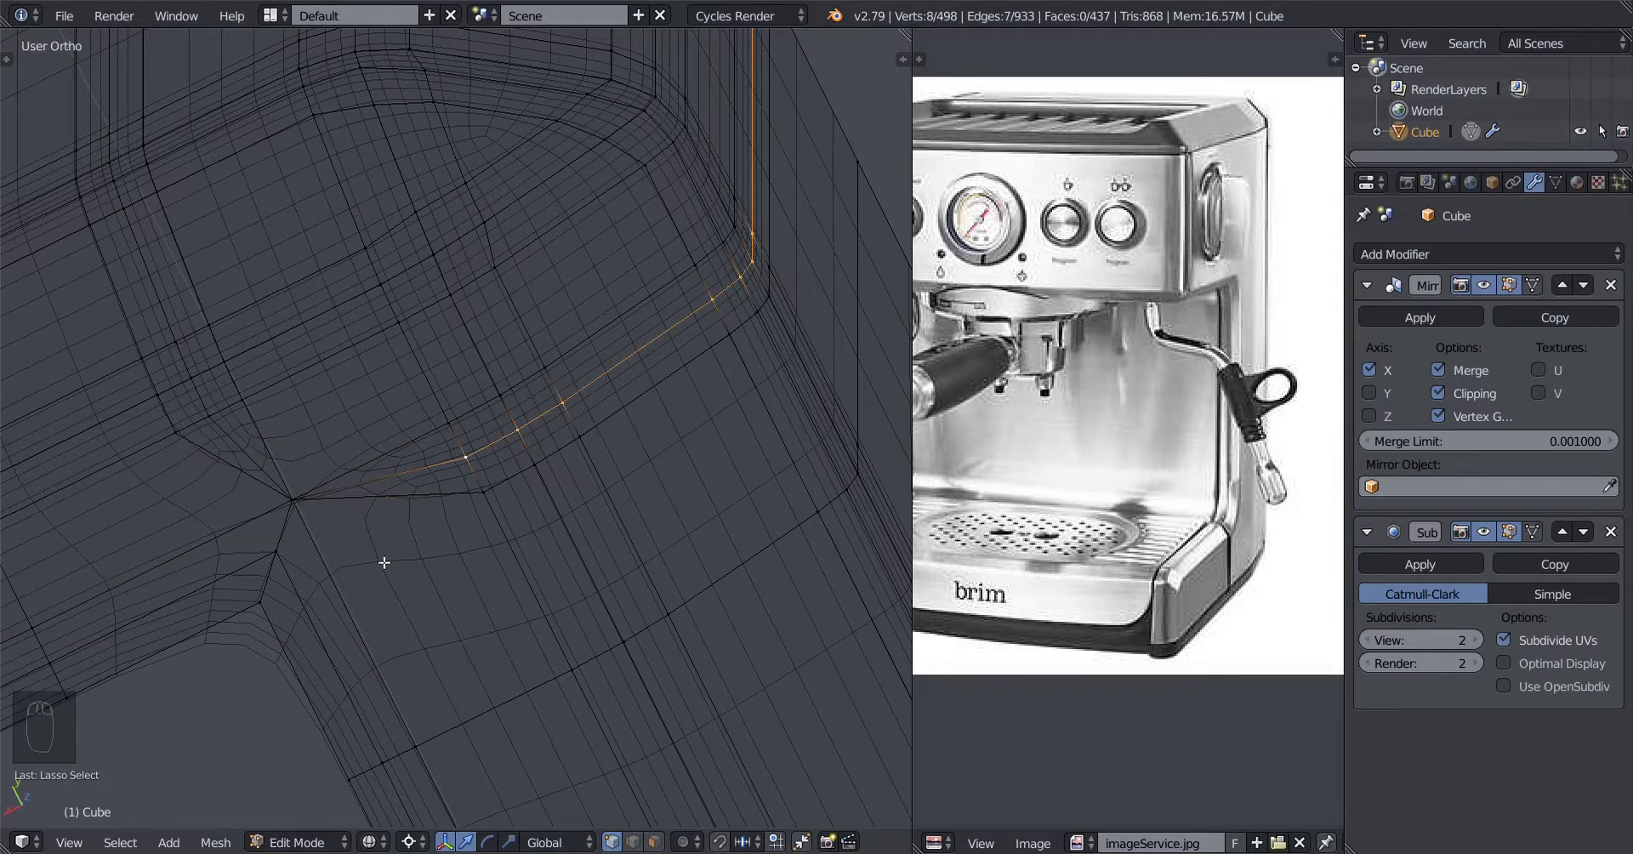
key(z)
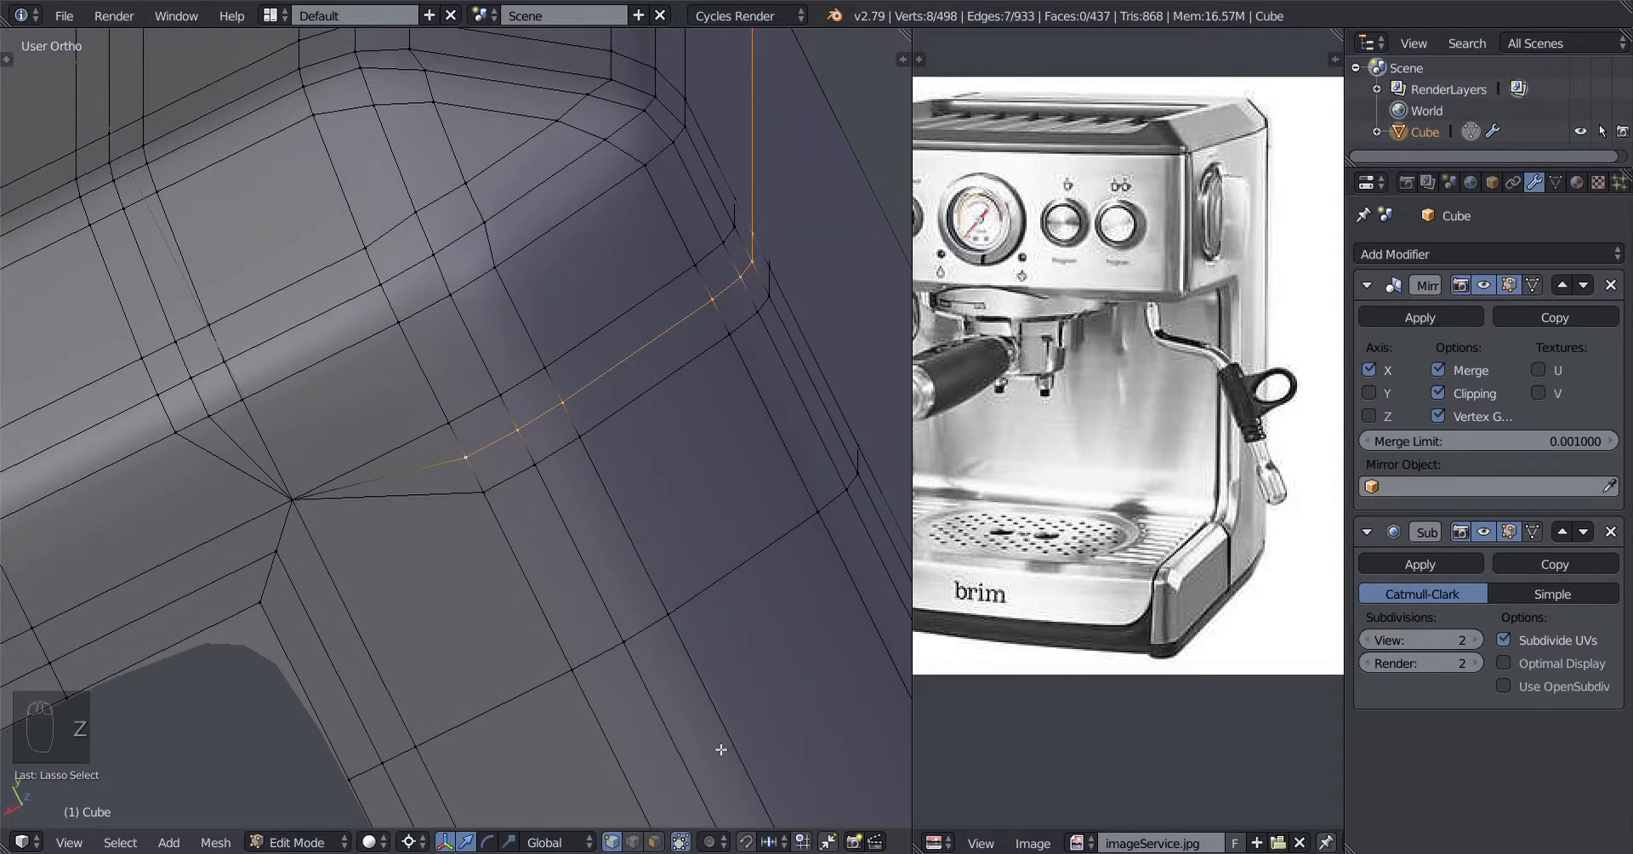
Step: Try to slide the selected middle side loop fully onto the loop nearest the front corner, and undo the slide
click(826, 843)
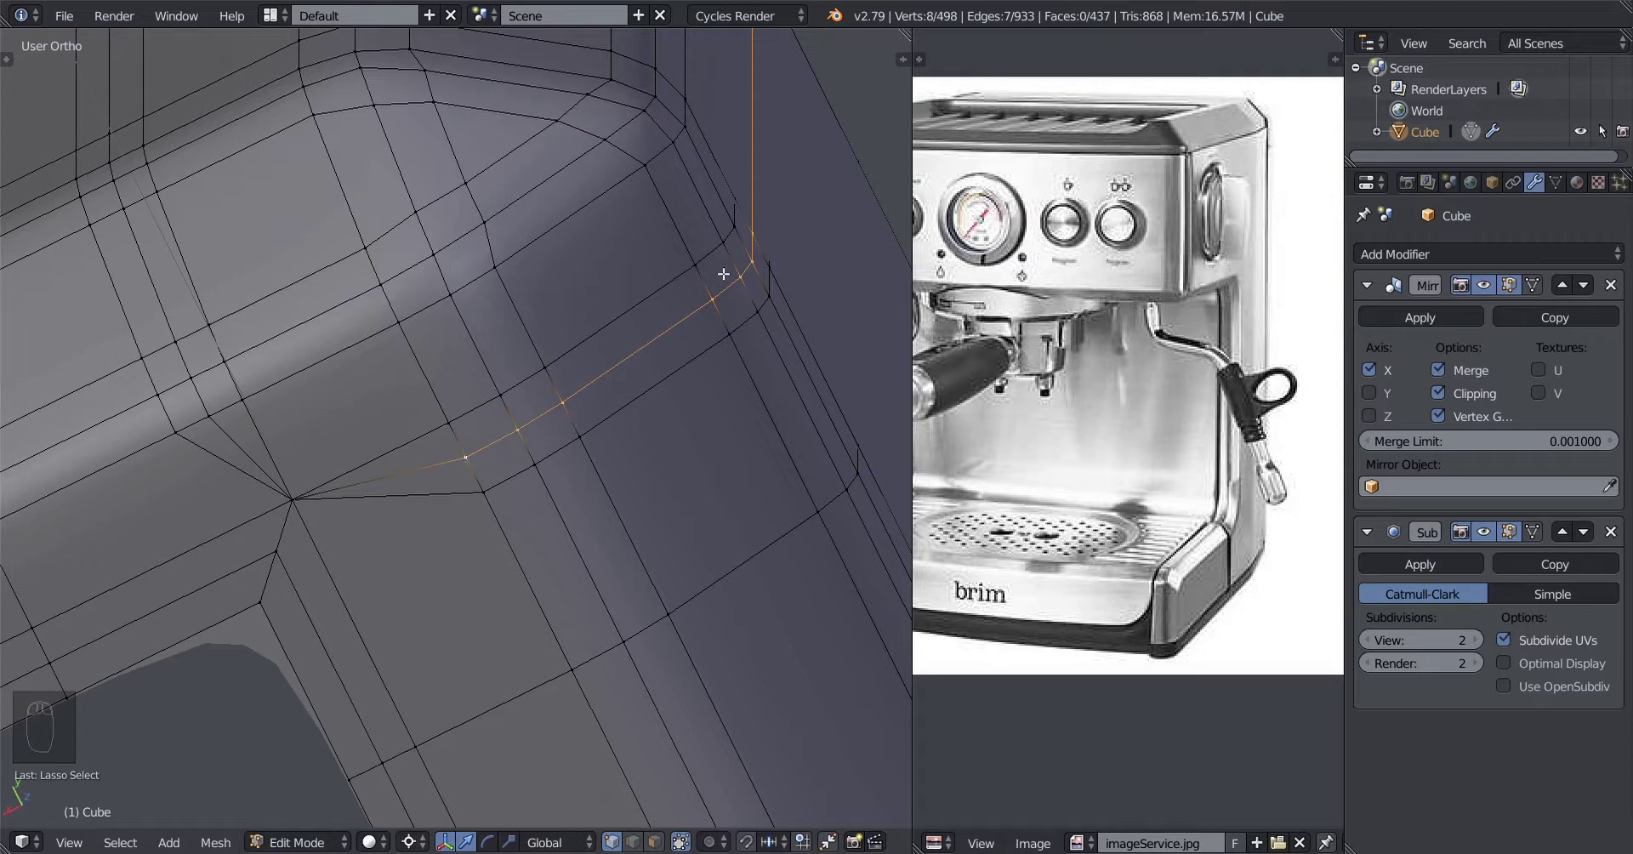
middle_drag(689, 447, 577, 539)
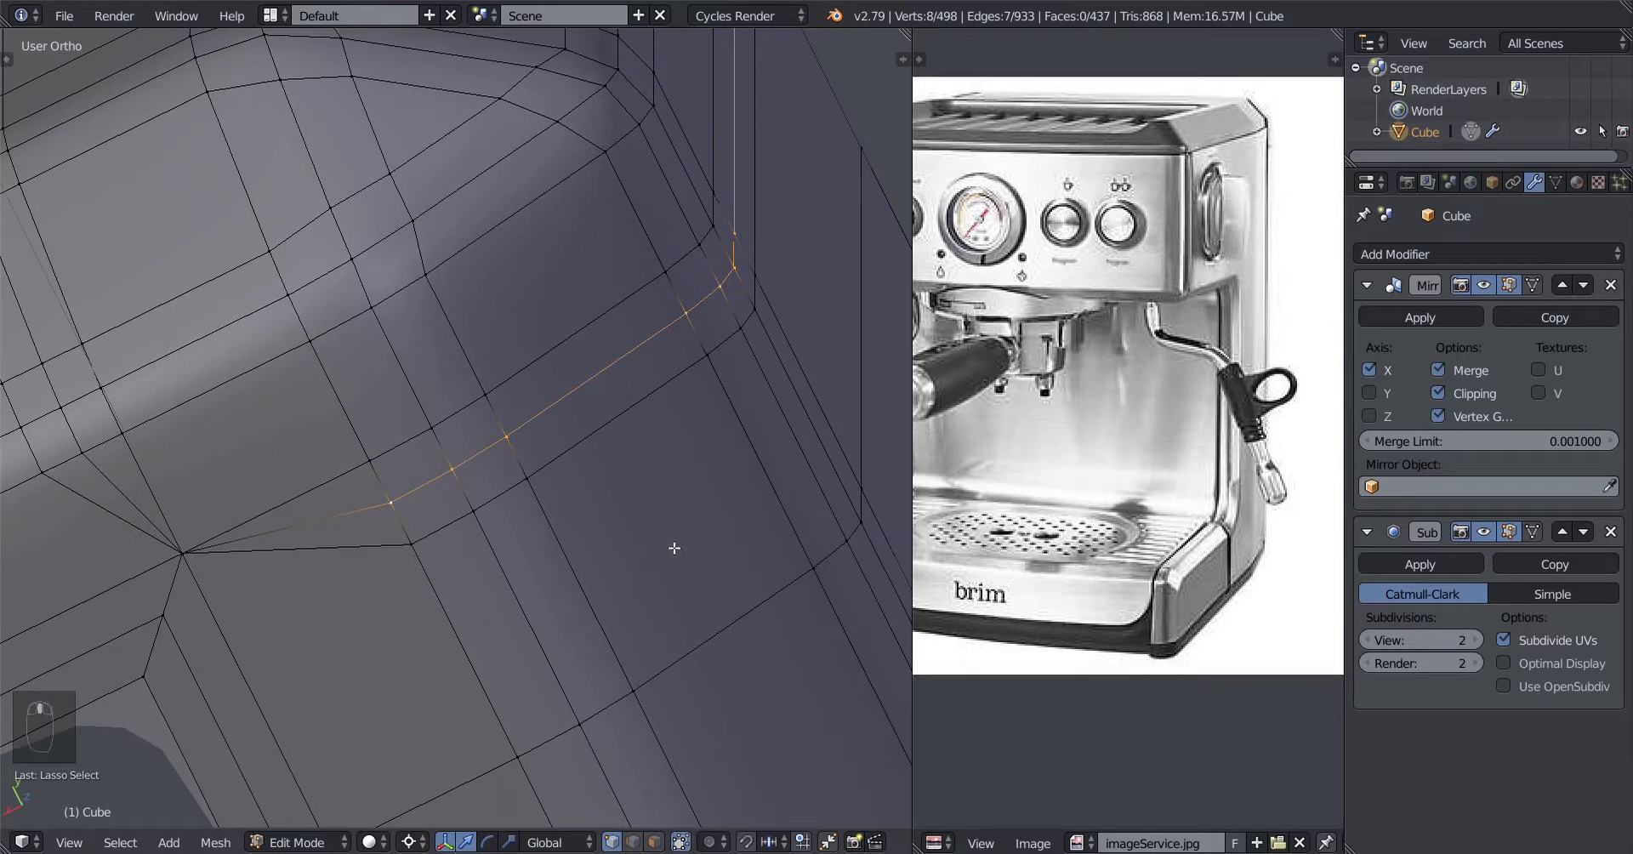
key(g)
key(g)
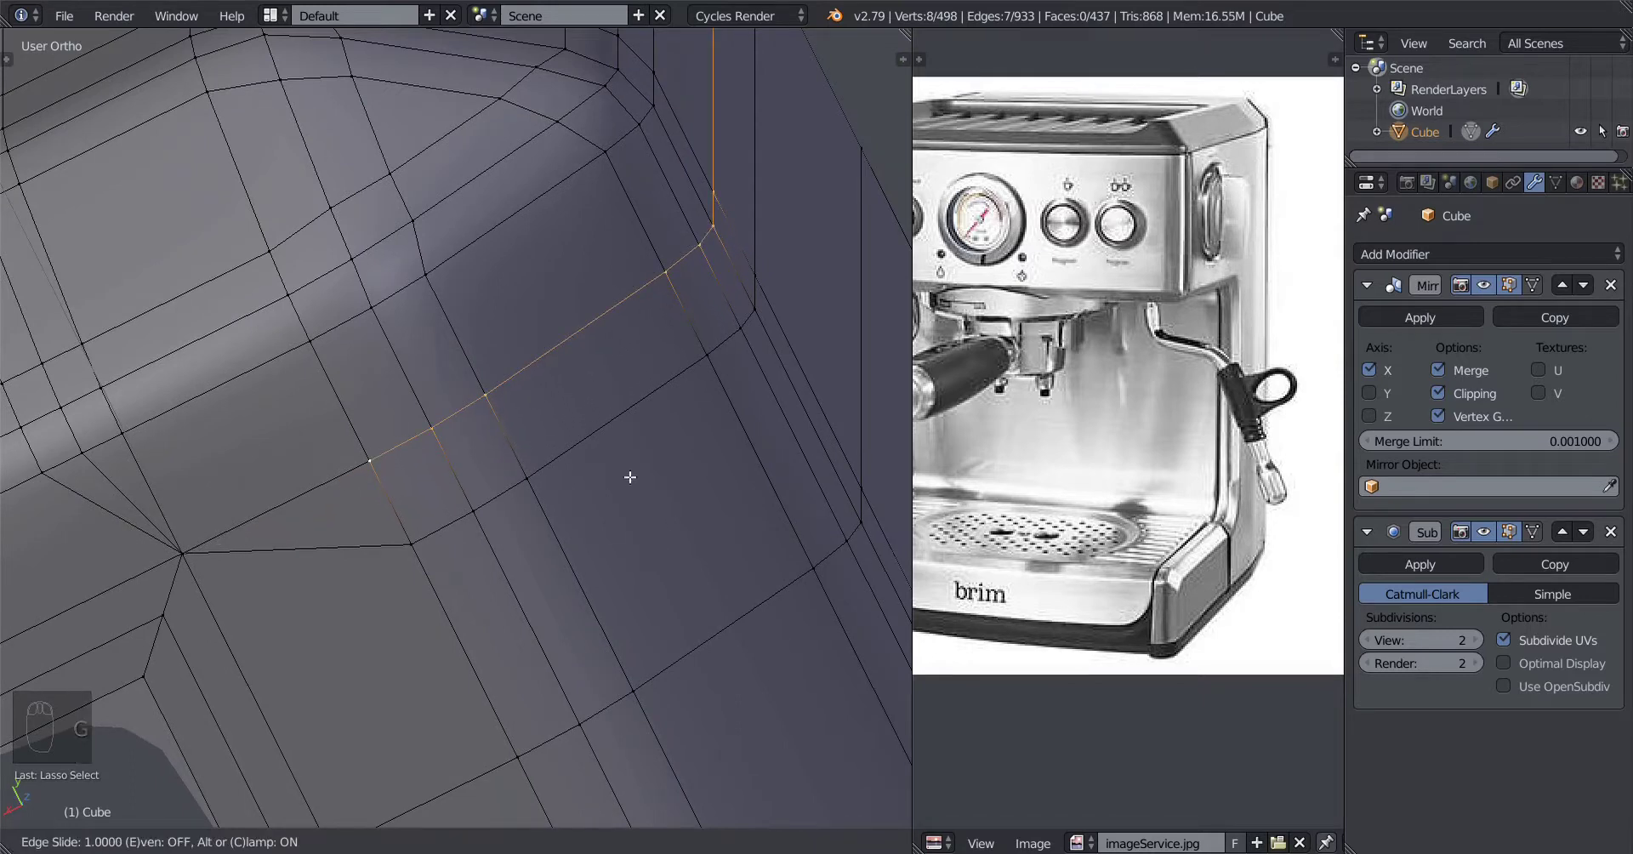
click(627, 473)
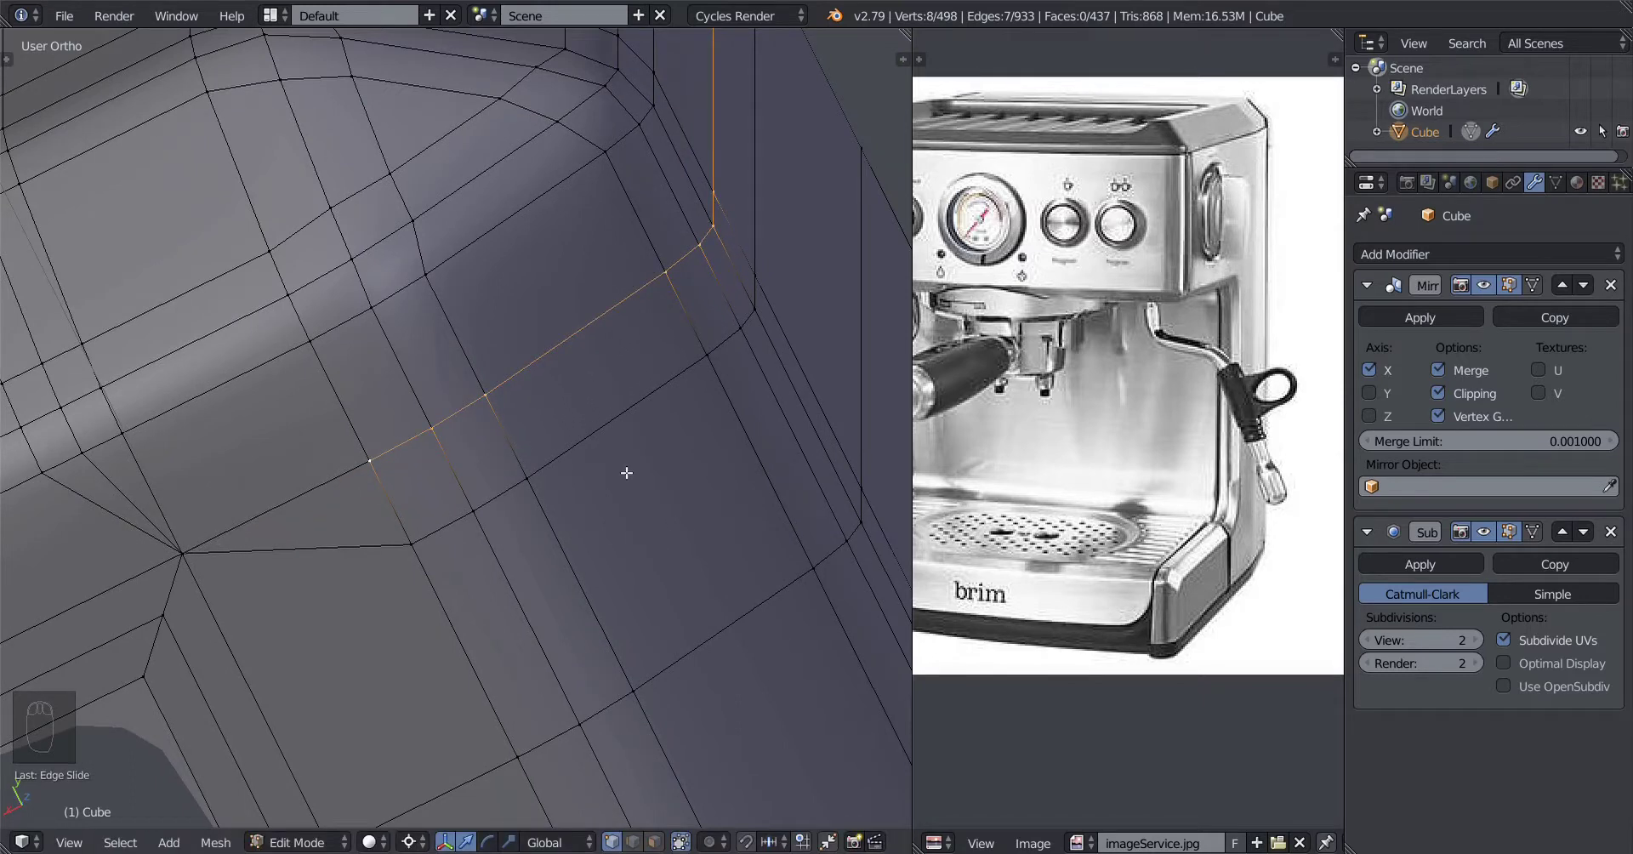
scroll(632, 642, down, 1)
scroll(632, 641, up, 1)
key(ctrl+z)
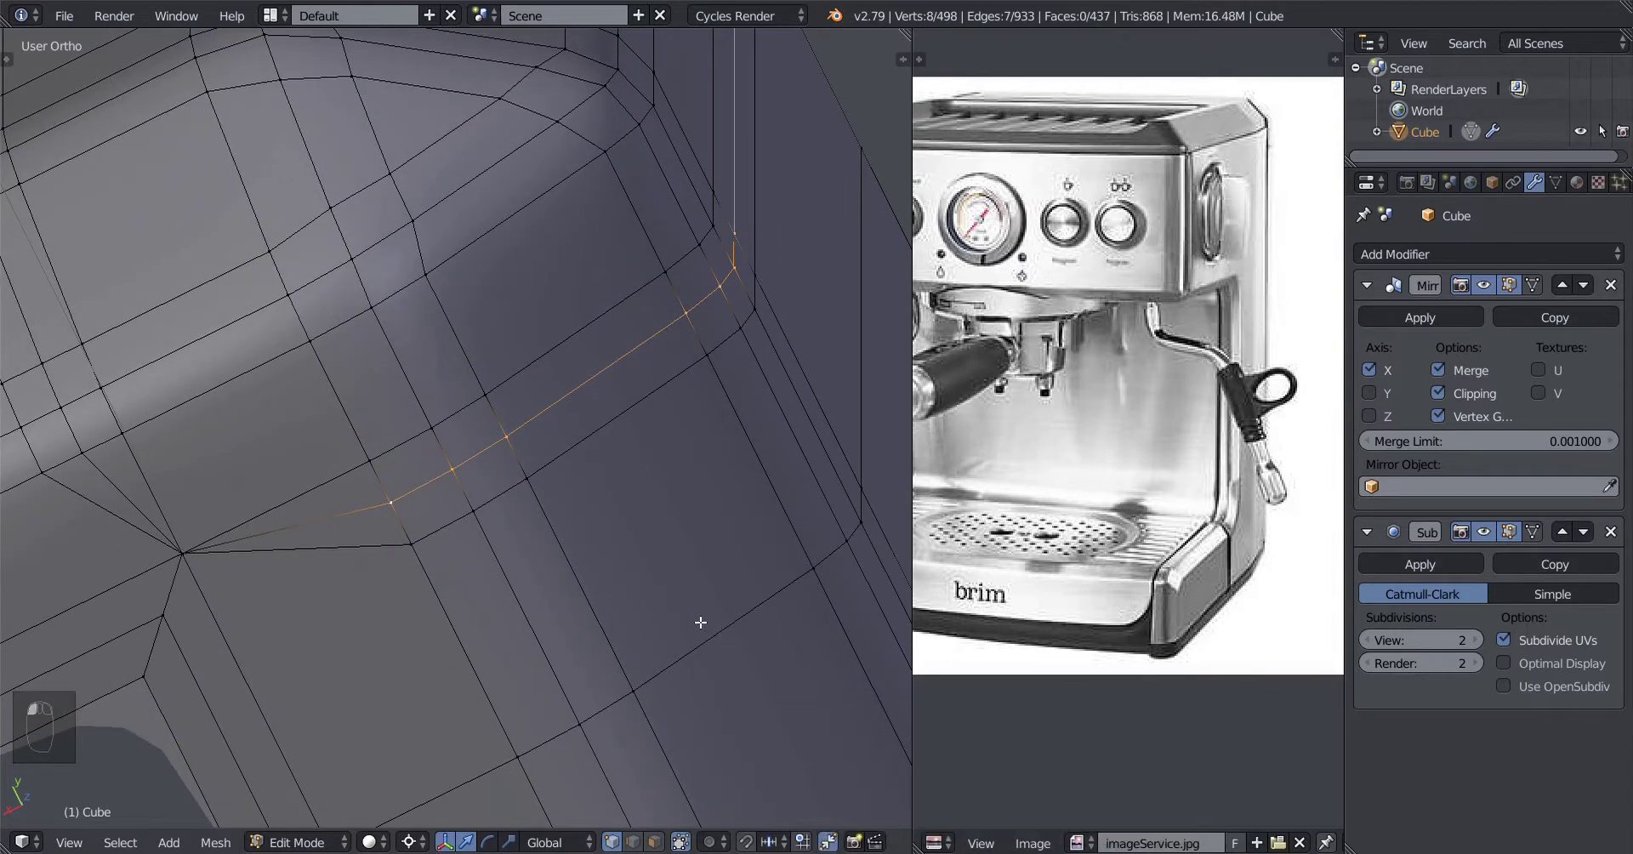
key(ctrl+z)
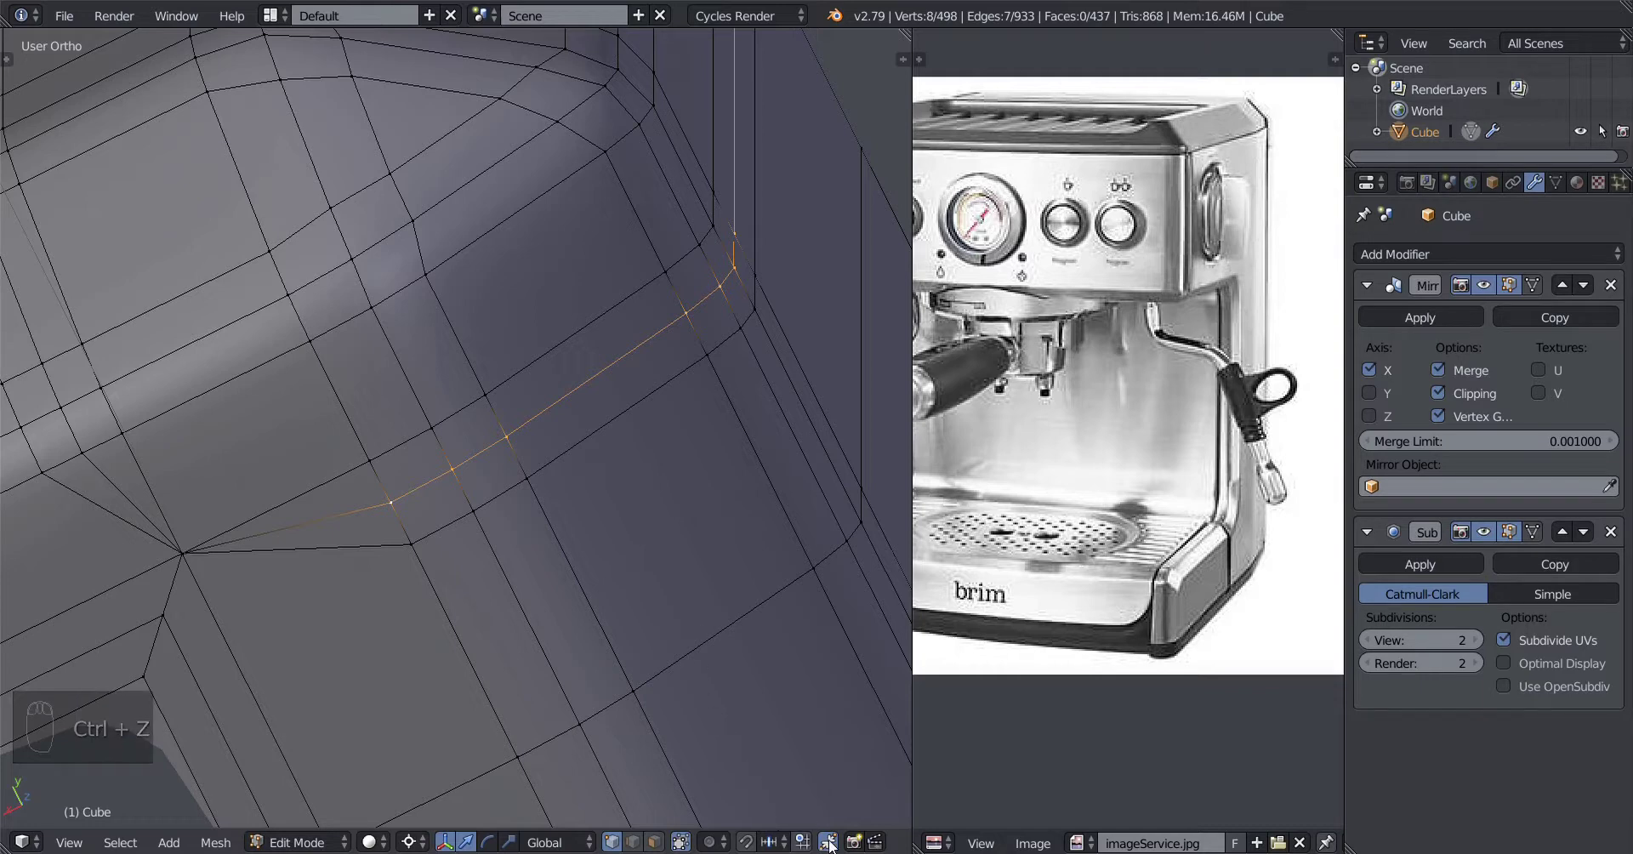
Step: Enable AutoMerge Editing and slide the middle side loop onto the loop nearest the front corner so their vertices merge, clearing the selection
click(830, 842)
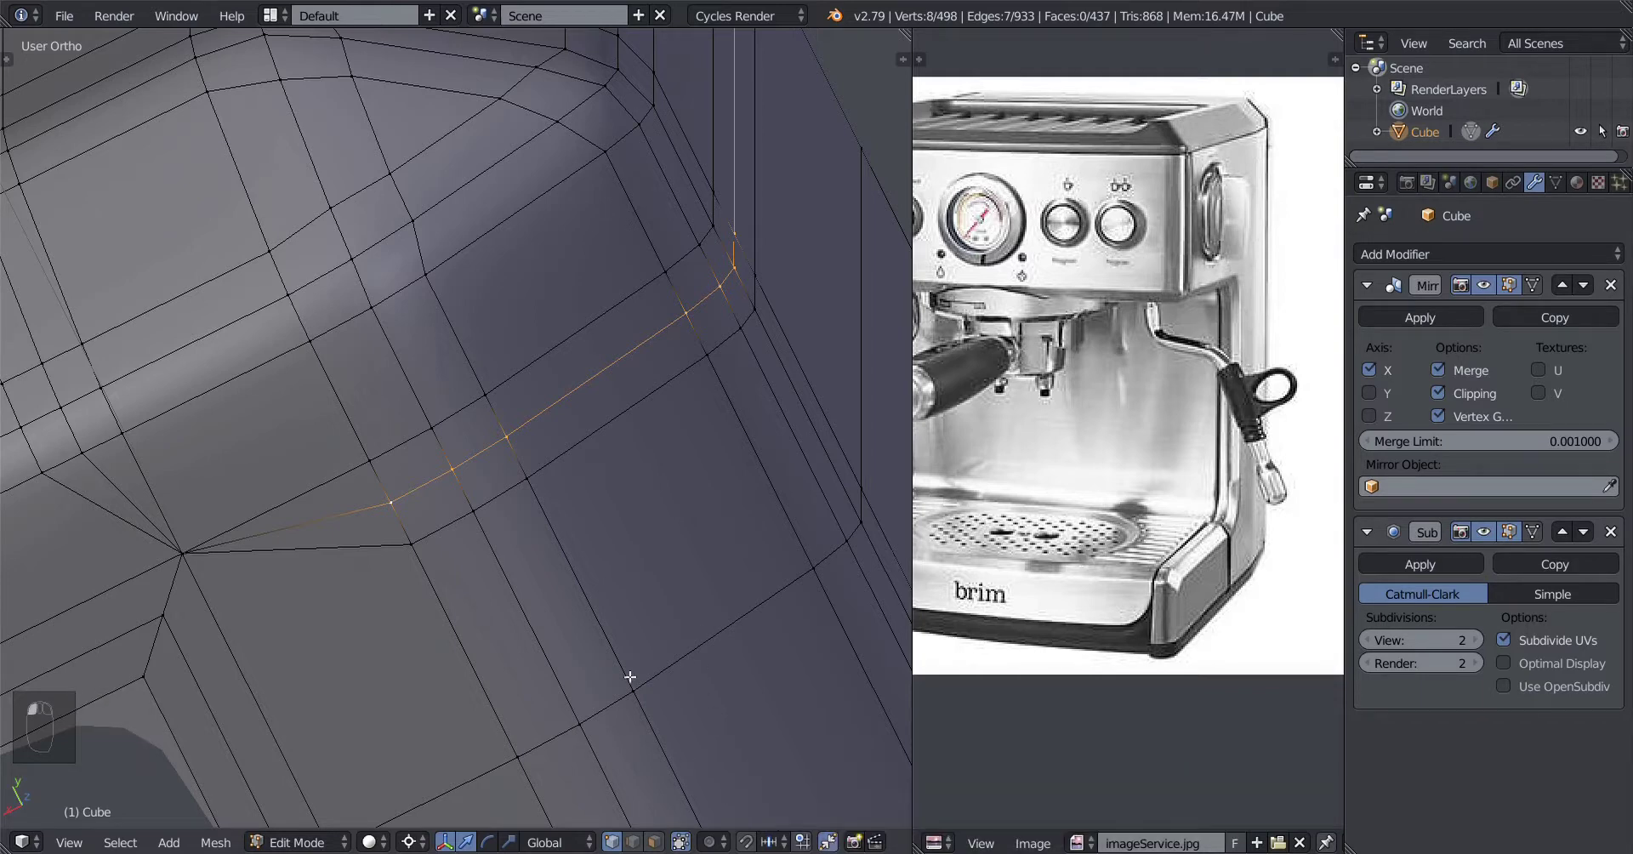
key(g)
key(g)
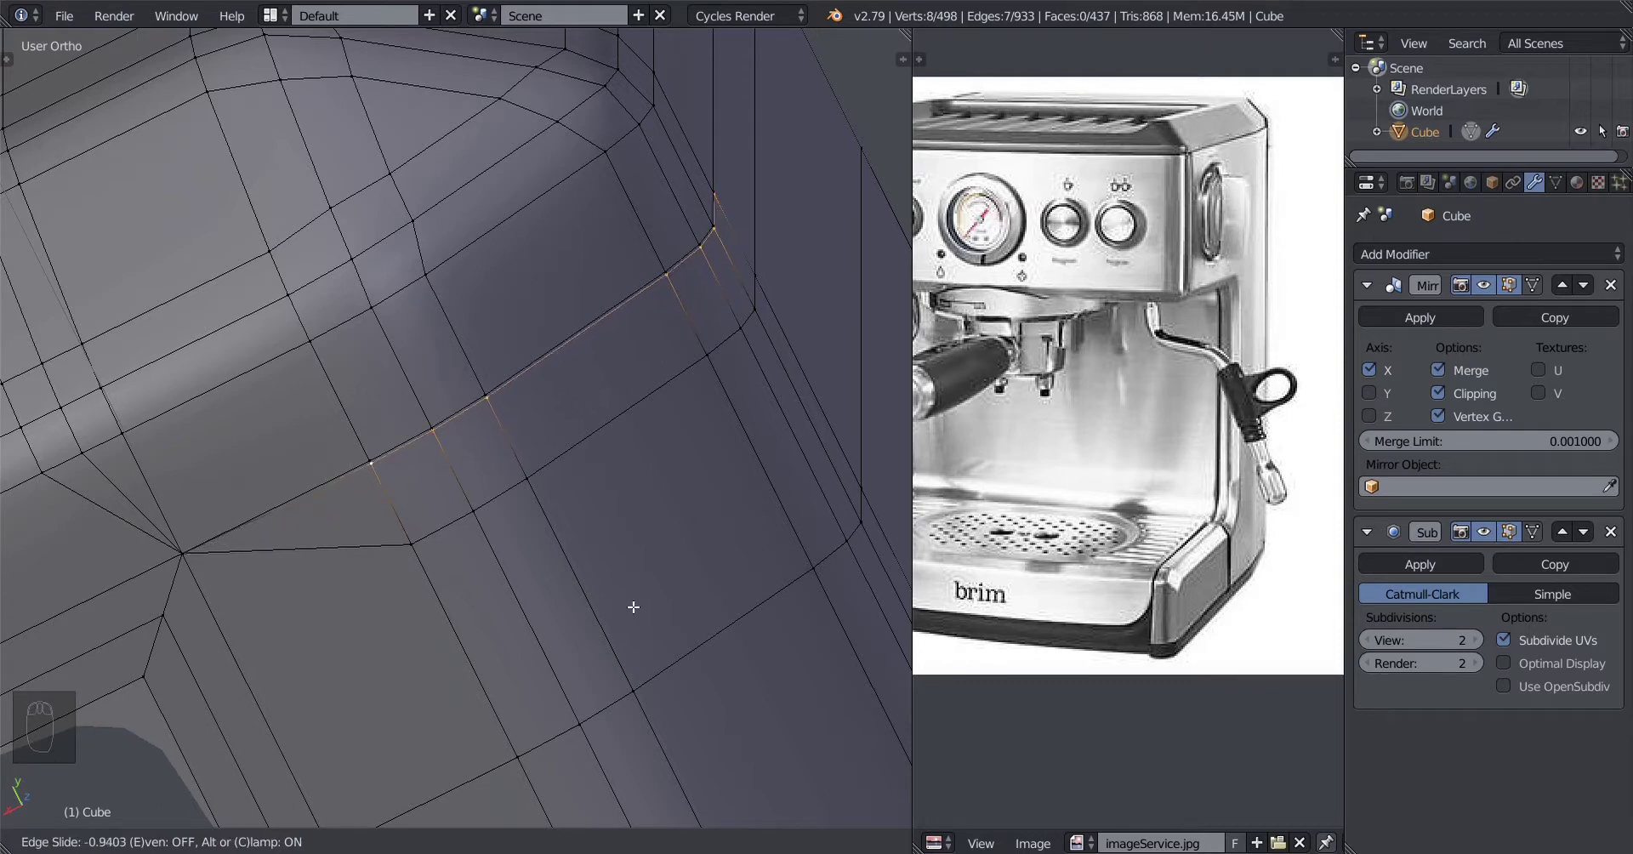
click(612, 565)
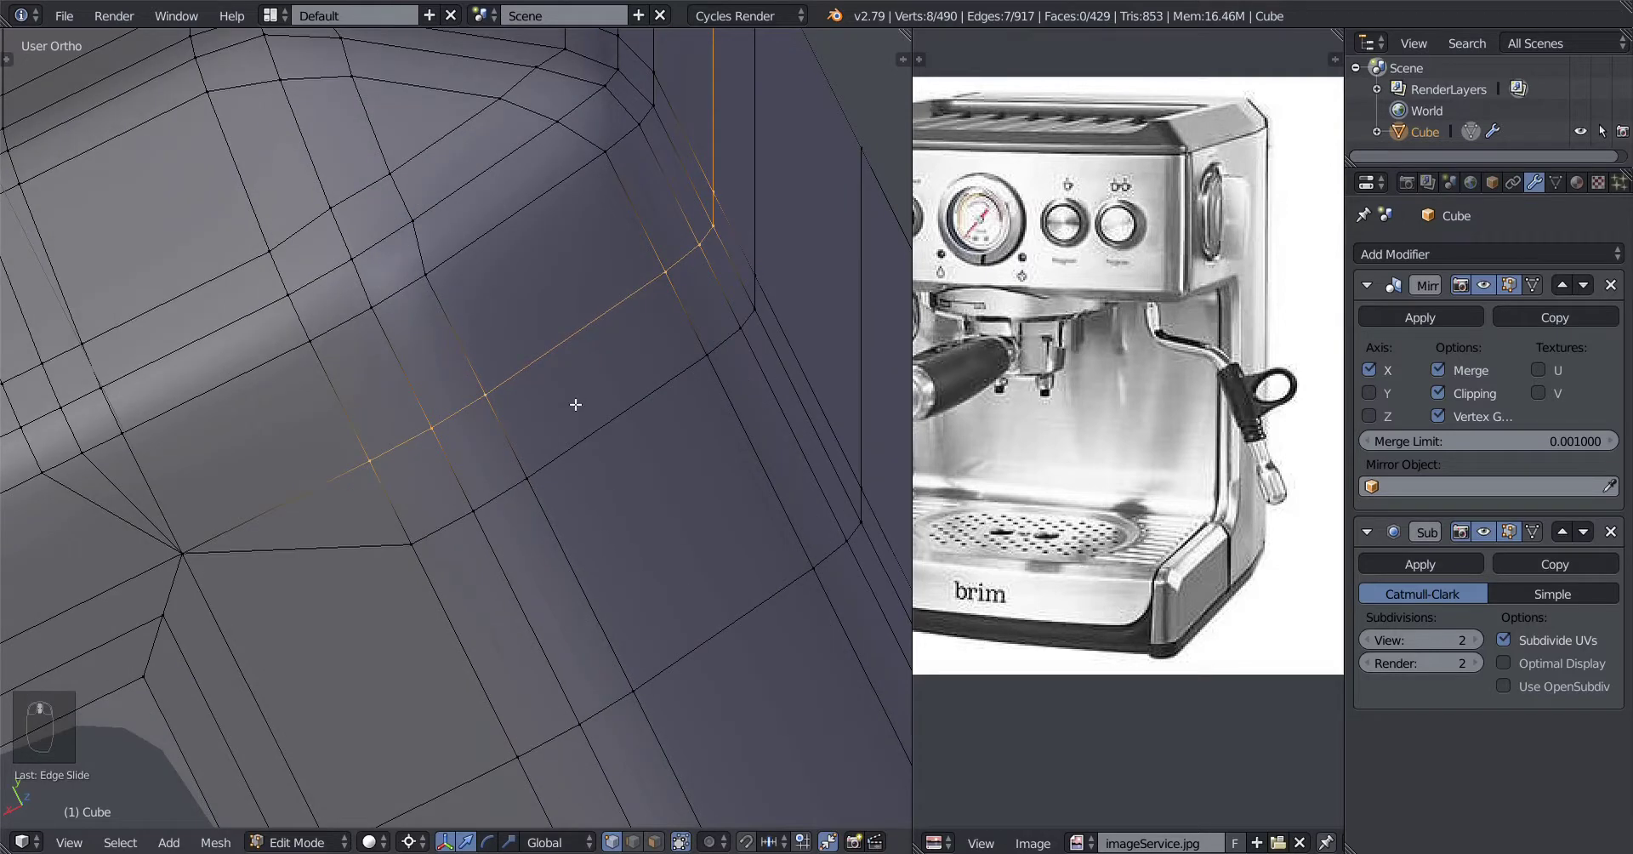
key(a)
Step: Select the remaining rear side loop up to the top edge without the corner vertex and slide it onto the neighbouring loop to merge them
alt+right_click(391, 478)
middle_drag(401, 456, 554, 471)
right_click(433, 525)
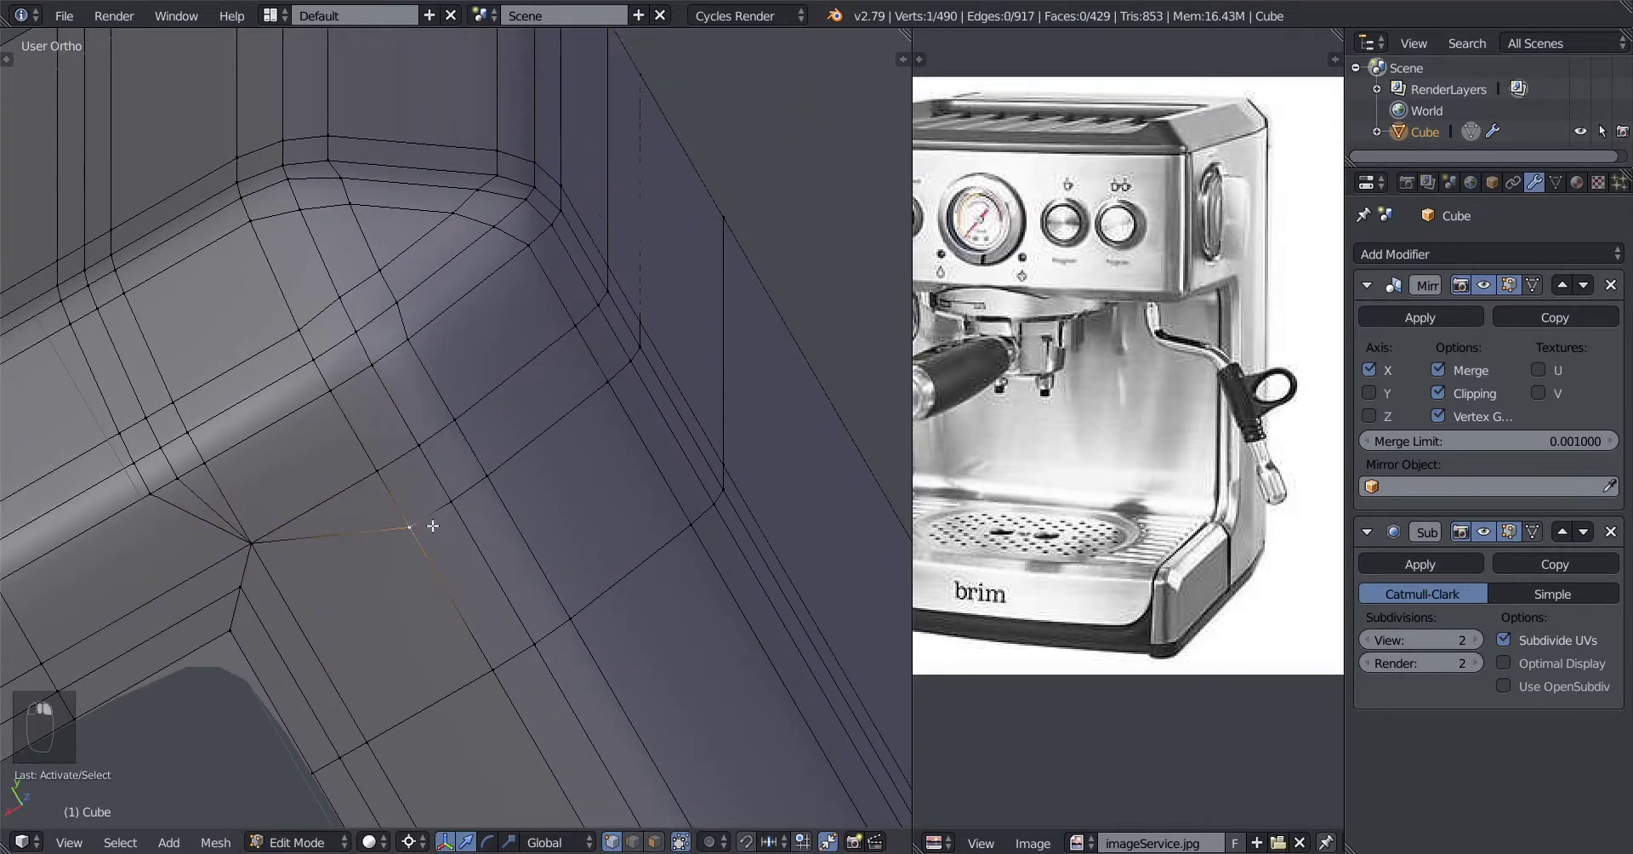
middle_drag(601, 372, 531, 500)
ctrl+right_click(587, 245)
middle_drag(587, 426, 587, 474)
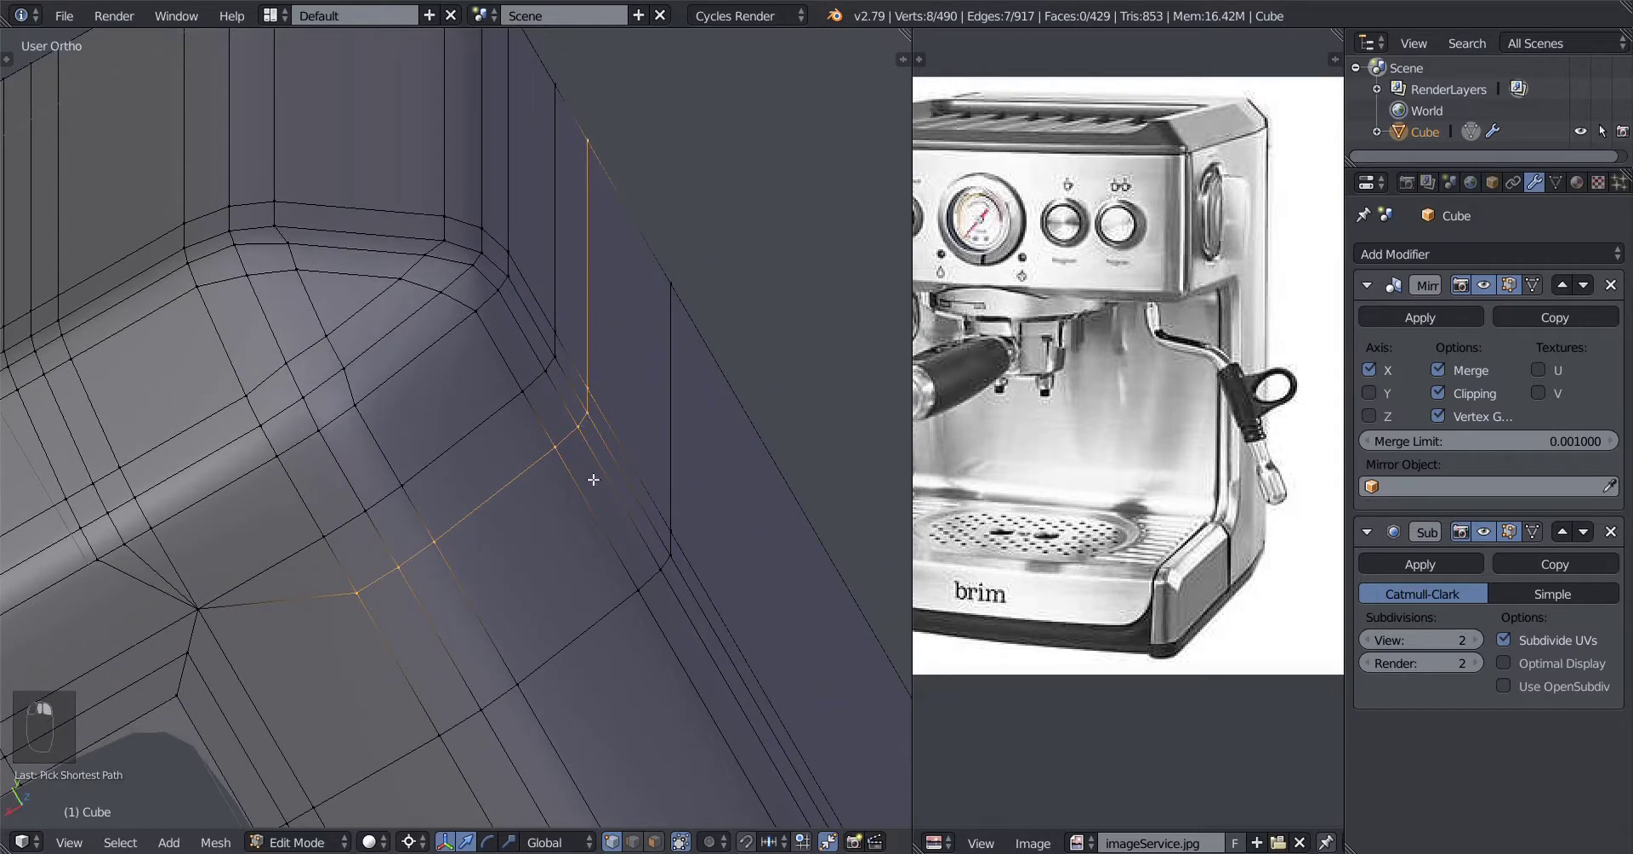
key(g)
key(g)
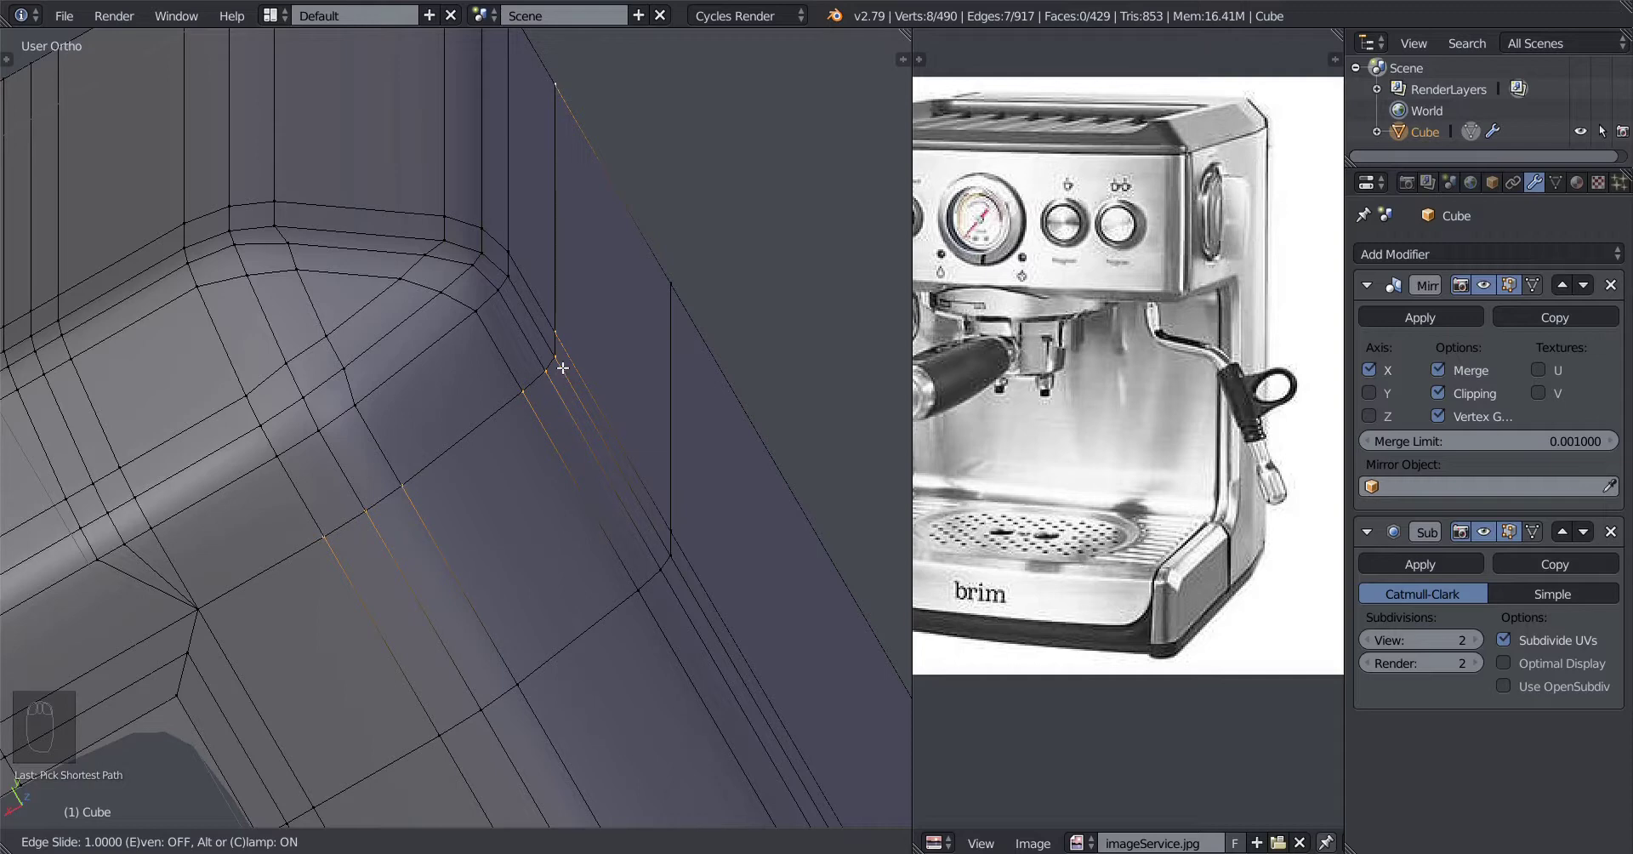
click(562, 367)
Step: Select the middle front-side loop without the corner vertex and slide it onto the loop nearest the front corner to merge them
middle_drag(260, 553, 553, 509)
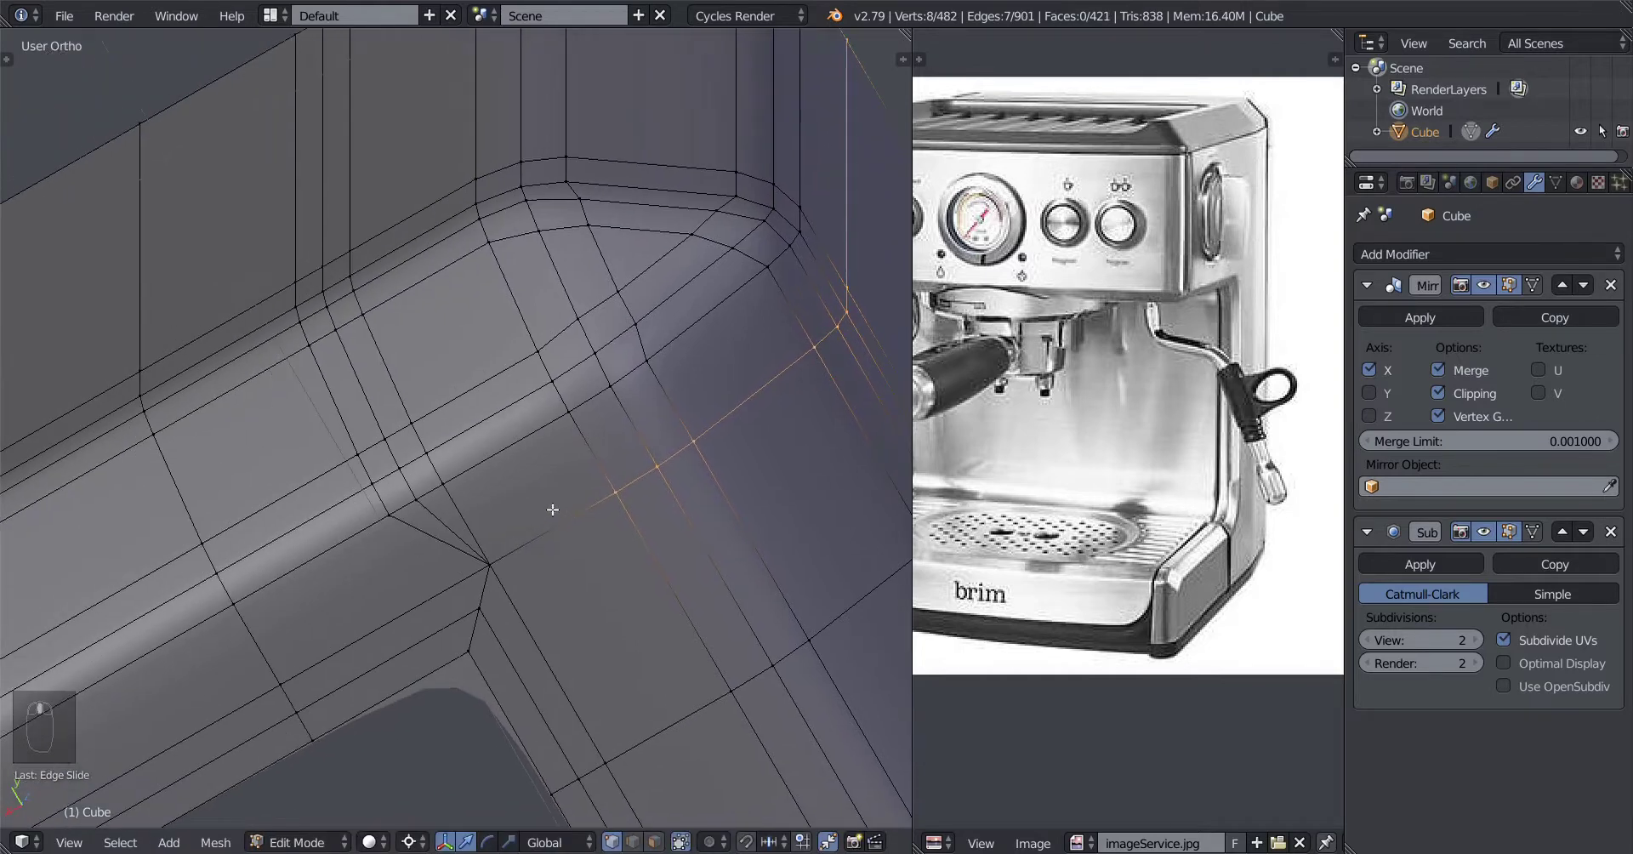
alt+right_click(413, 492)
ctrl+shift+drag(561, 505, 621, 677)
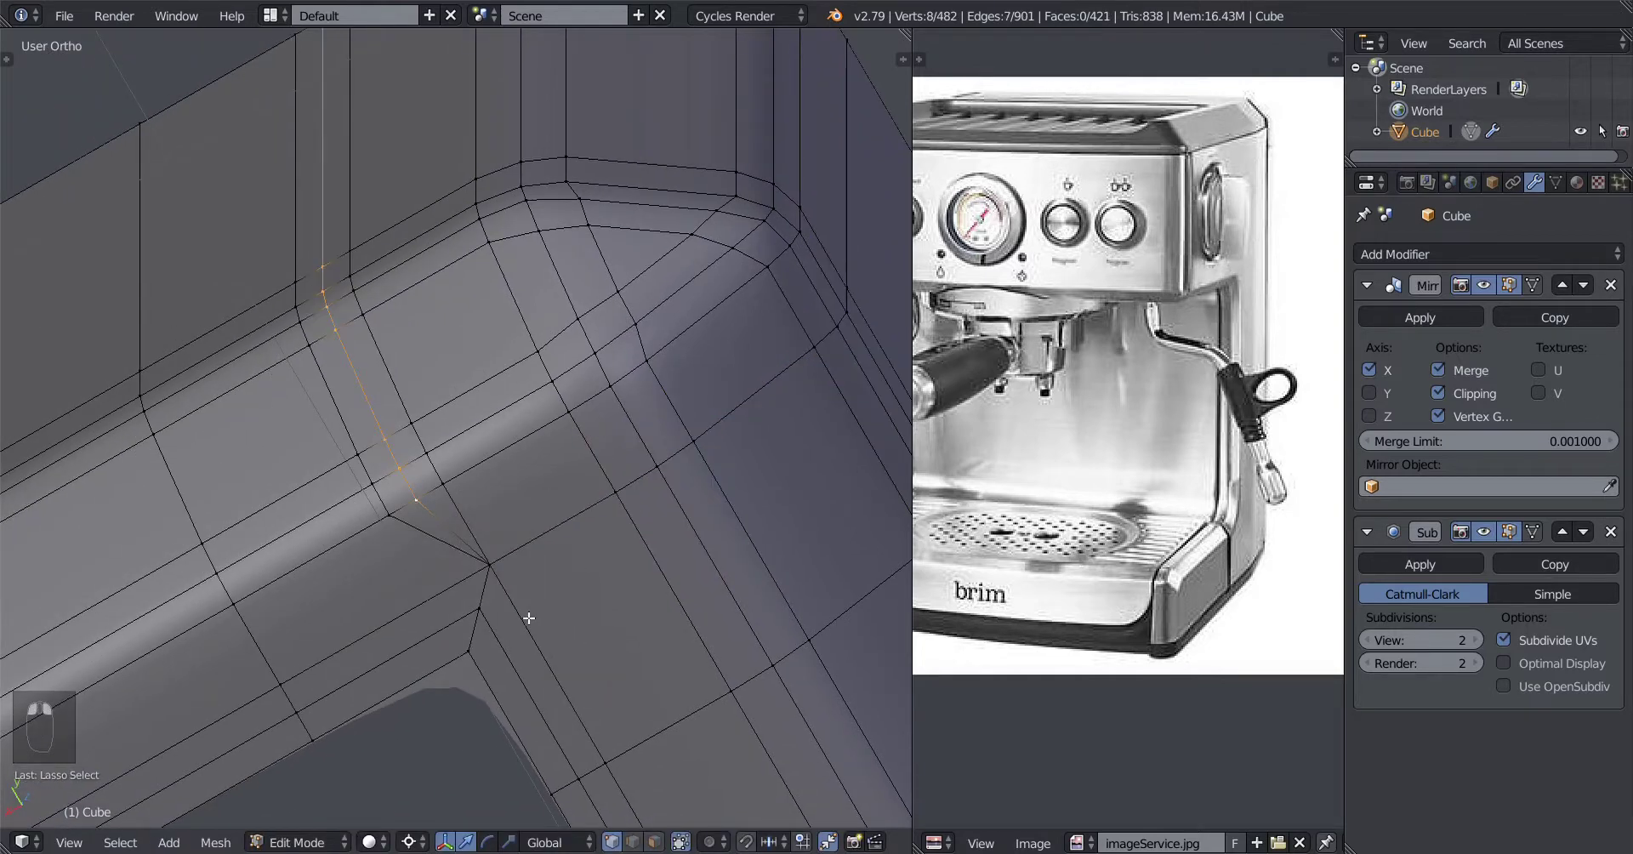
scroll(502, 610, up, 1)
key(g)
key(g)
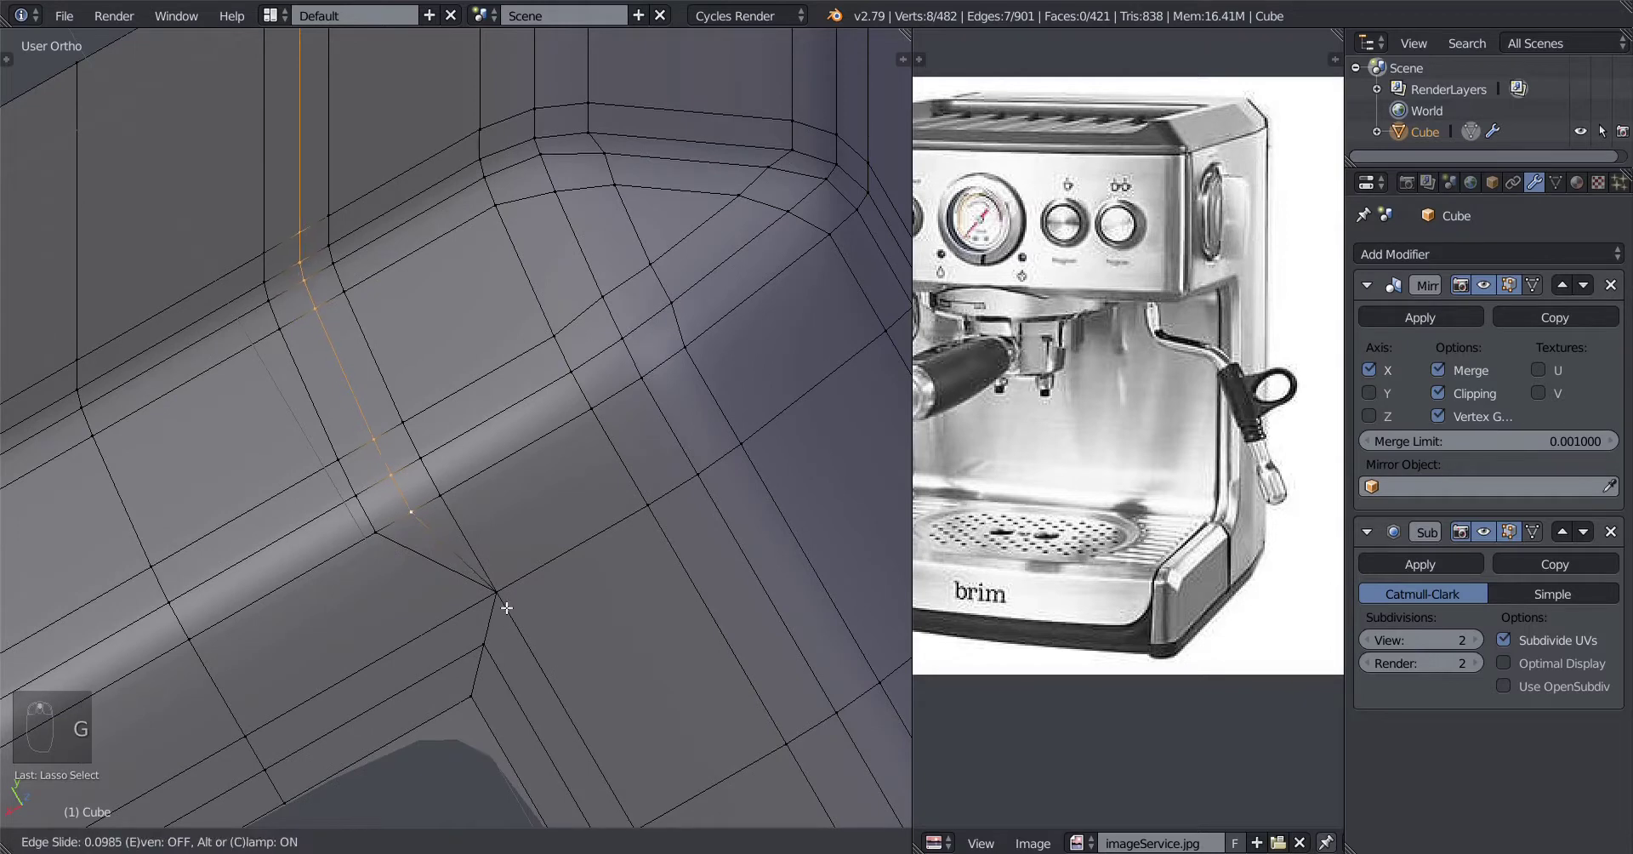
click(743, 560)
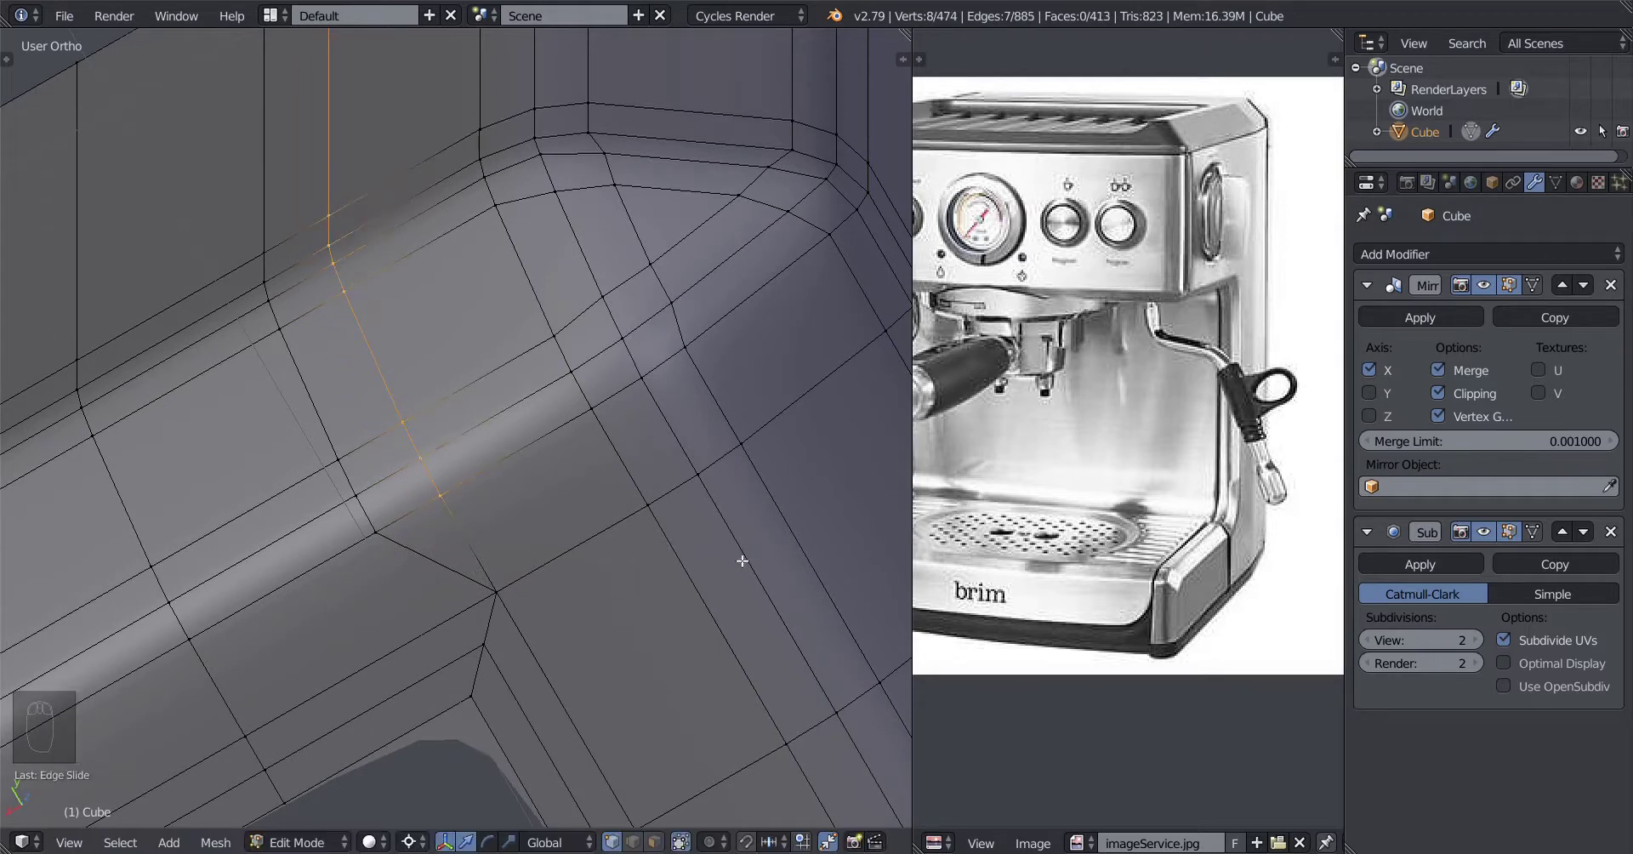
Step: Select the remaining far front-side loop without the corner vertex and slide it onto its neighbour to merge them
alt+right_click(439, 577)
mouse_move(585, 532)
ctrl+shift+mouse_down()
mouse_move(386, 653)
mouse_move(513, 671)
ctrl+shift+mouse_up()
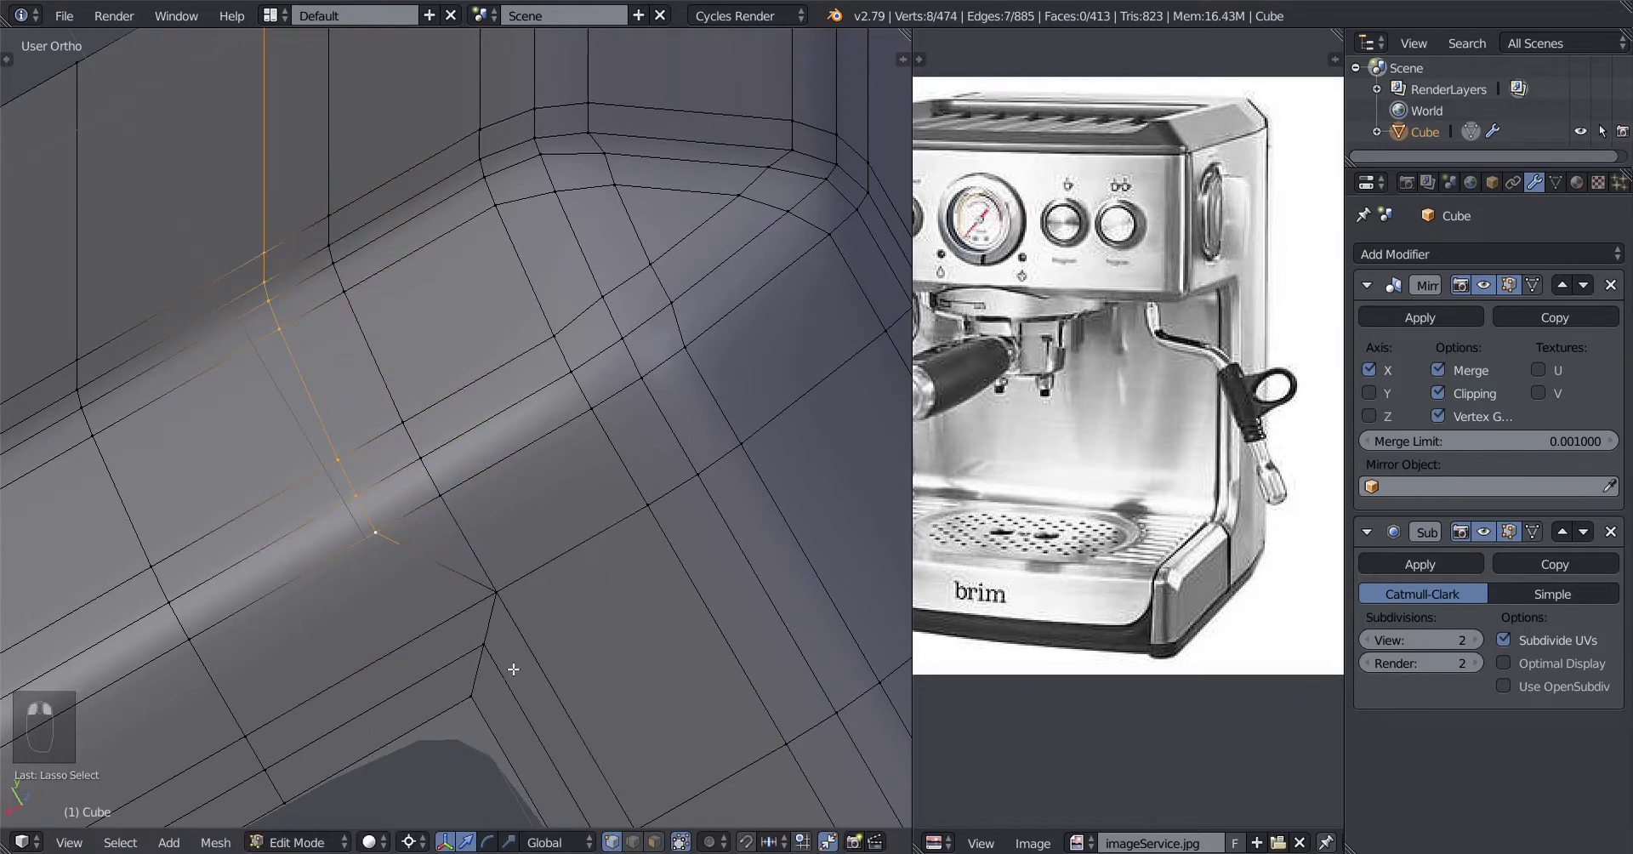
key(g)
key(g)
click(664, 630)
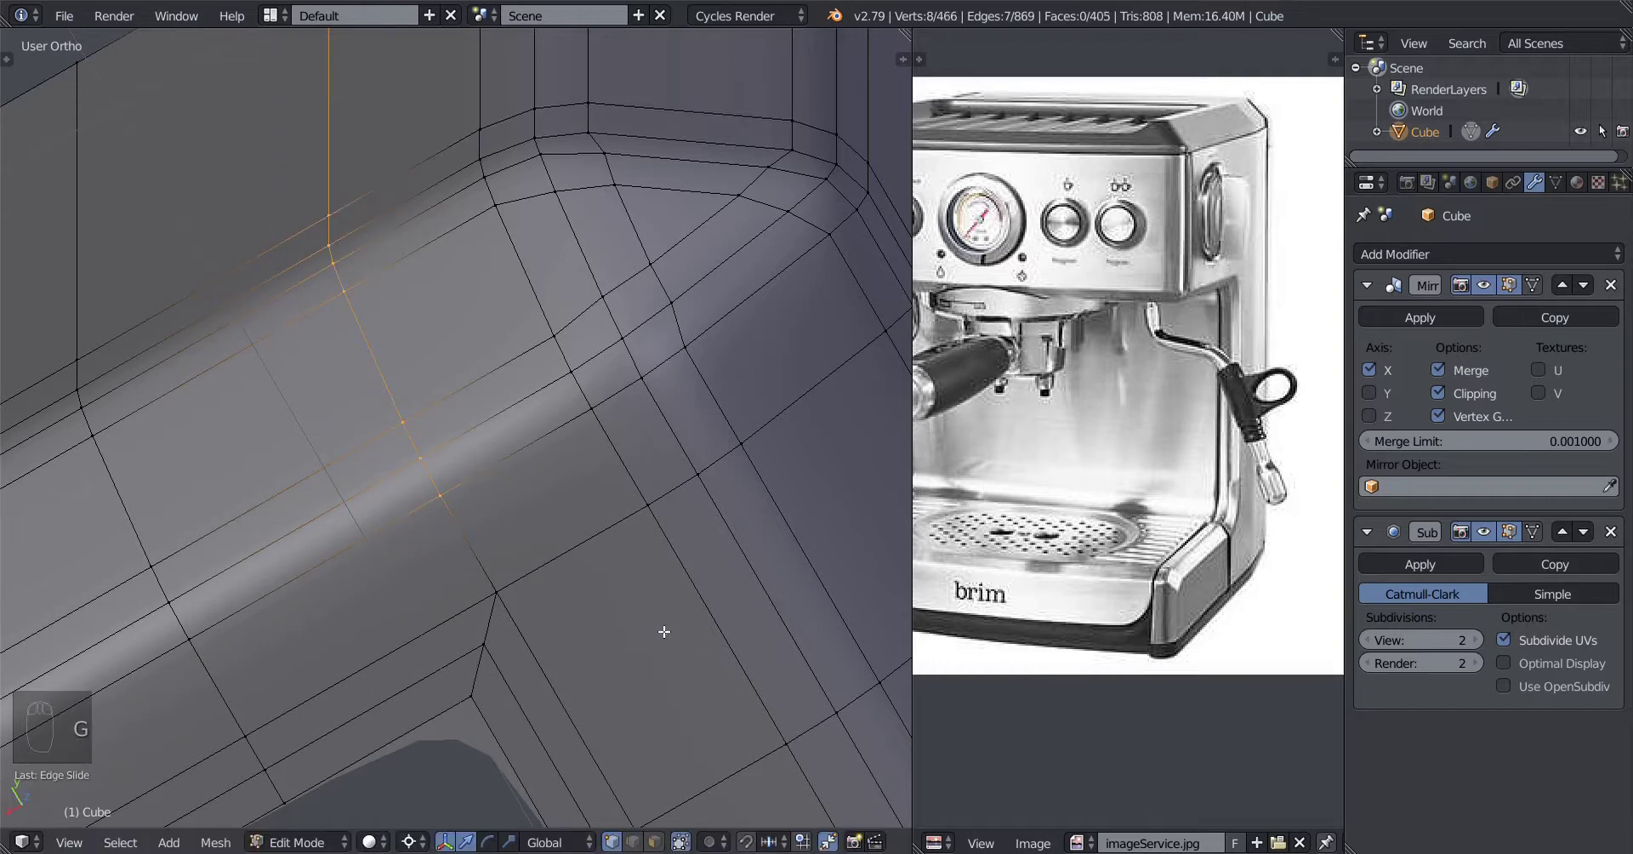
Step: Deselect everything and turn off AutoMerge Editing
middle_drag(664, 630, 543, 648)
key(a)
scroll(543, 647, up, 1)
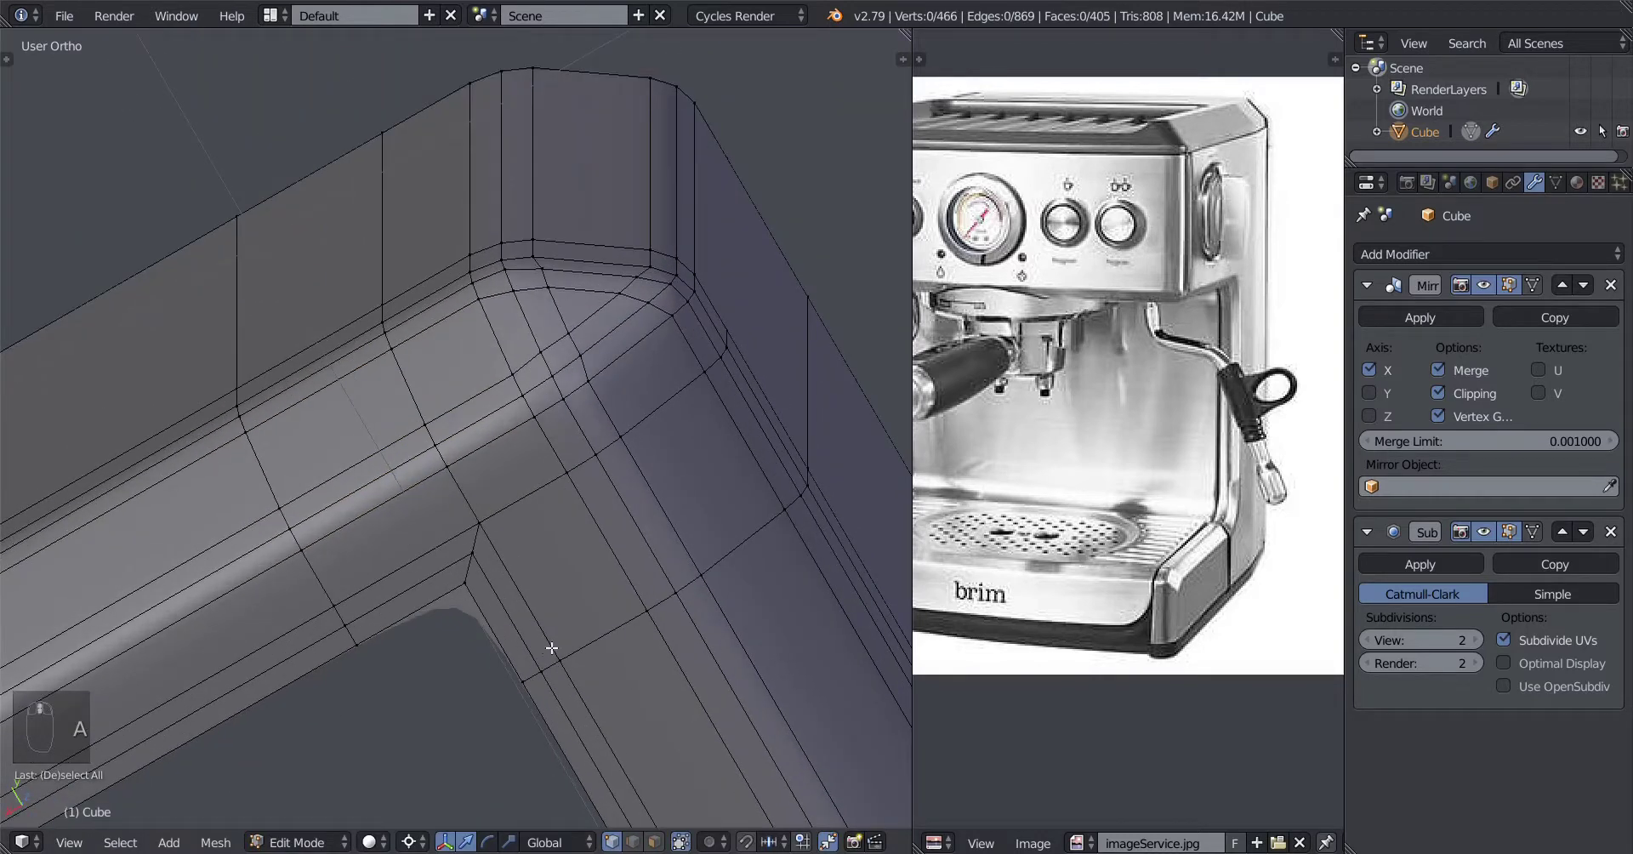
click(832, 845)
Step: Examine the cleaned-up recess corner in Object Mode and Edit Mode, from a distance and from below
scroll(518, 660, down, 3)
mouse_move(518, 660)
middle_down()
mouse_move(491, 704)
mouse_move(536, 699)
mouse_move(558, 652)
mouse_move(478, 684)
mouse_move(488, 612)
mouse_move(496, 639)
middle_up()
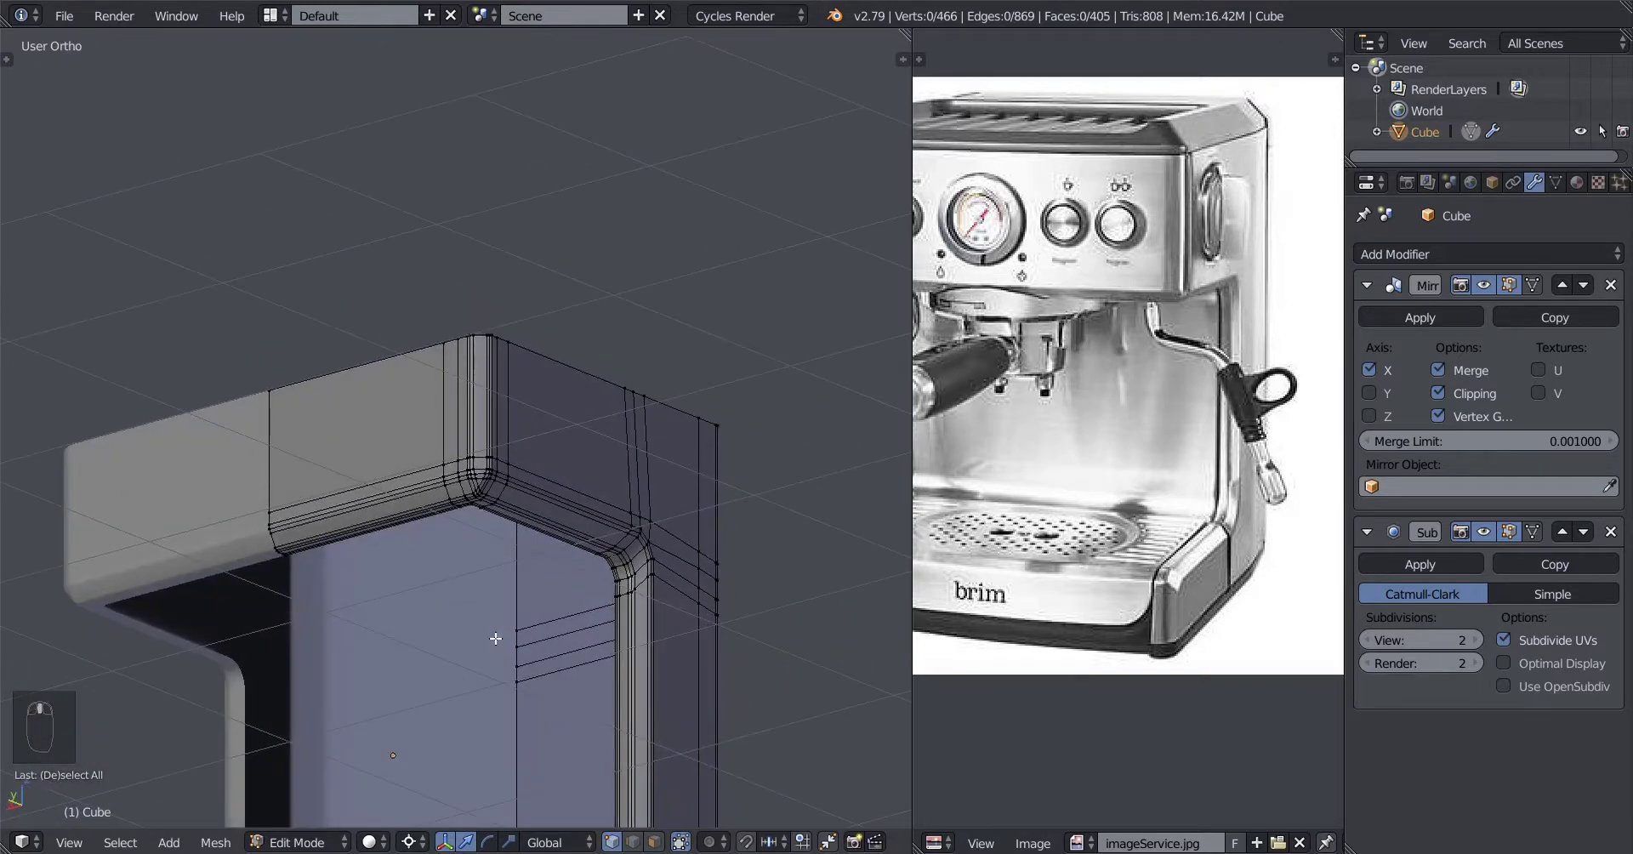
key(Tab)
scroll(496, 639, up, 3)
key(Tab)
scroll(463, 609, up, 4)
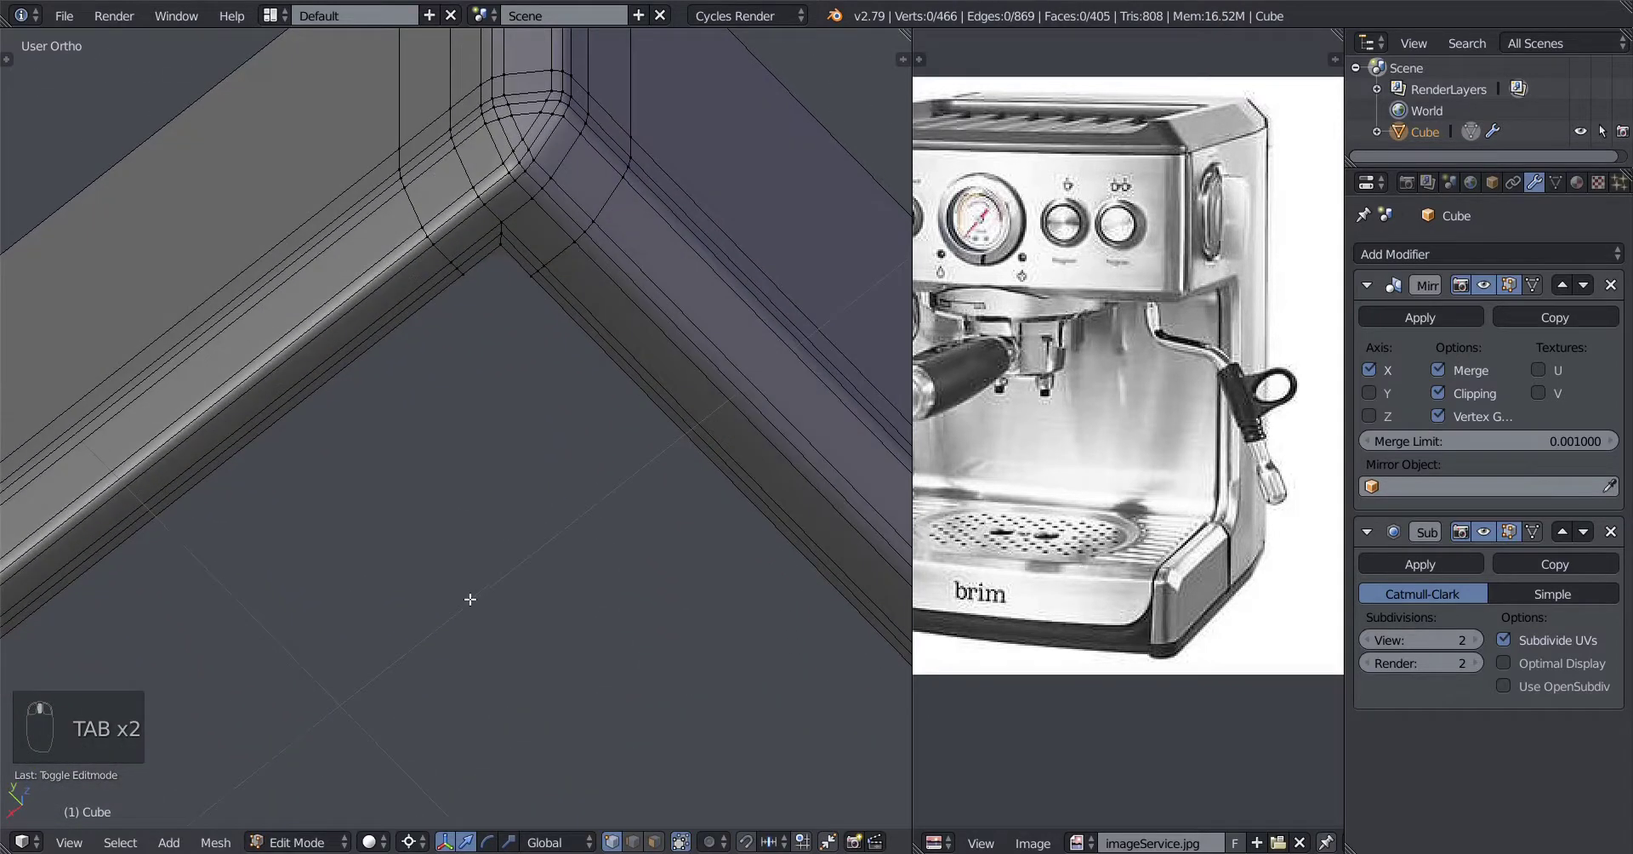
middle_drag(393, 609, 527, 421)
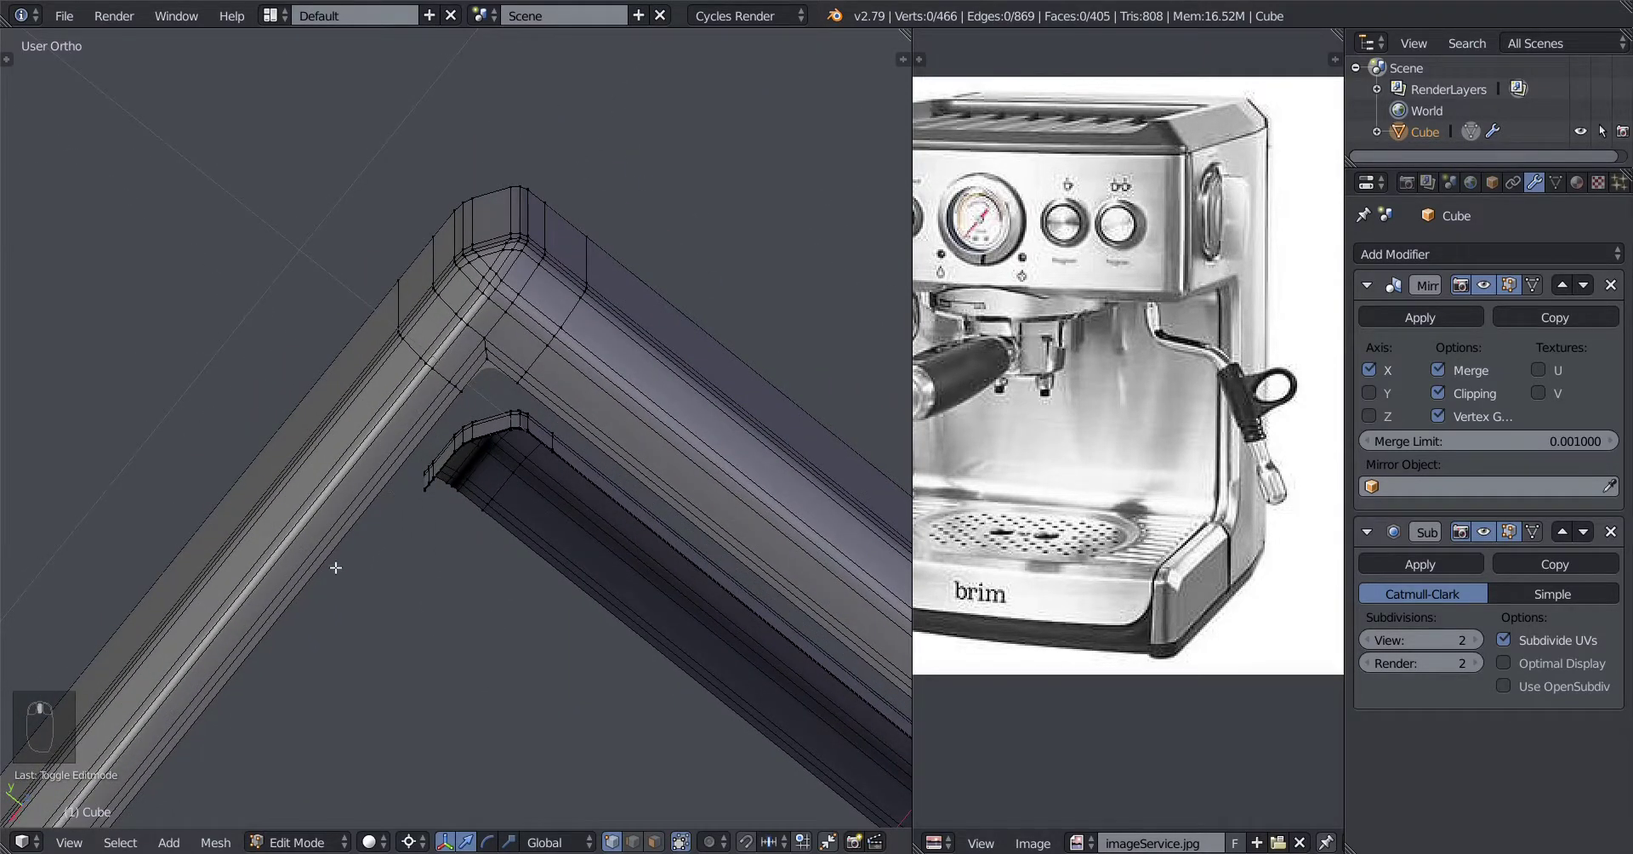
Step: Examine the edge flow of the recess corner, foot, inner side and whole body in Edit Mode from several angles
middle_drag(503, 526, 491, 531)
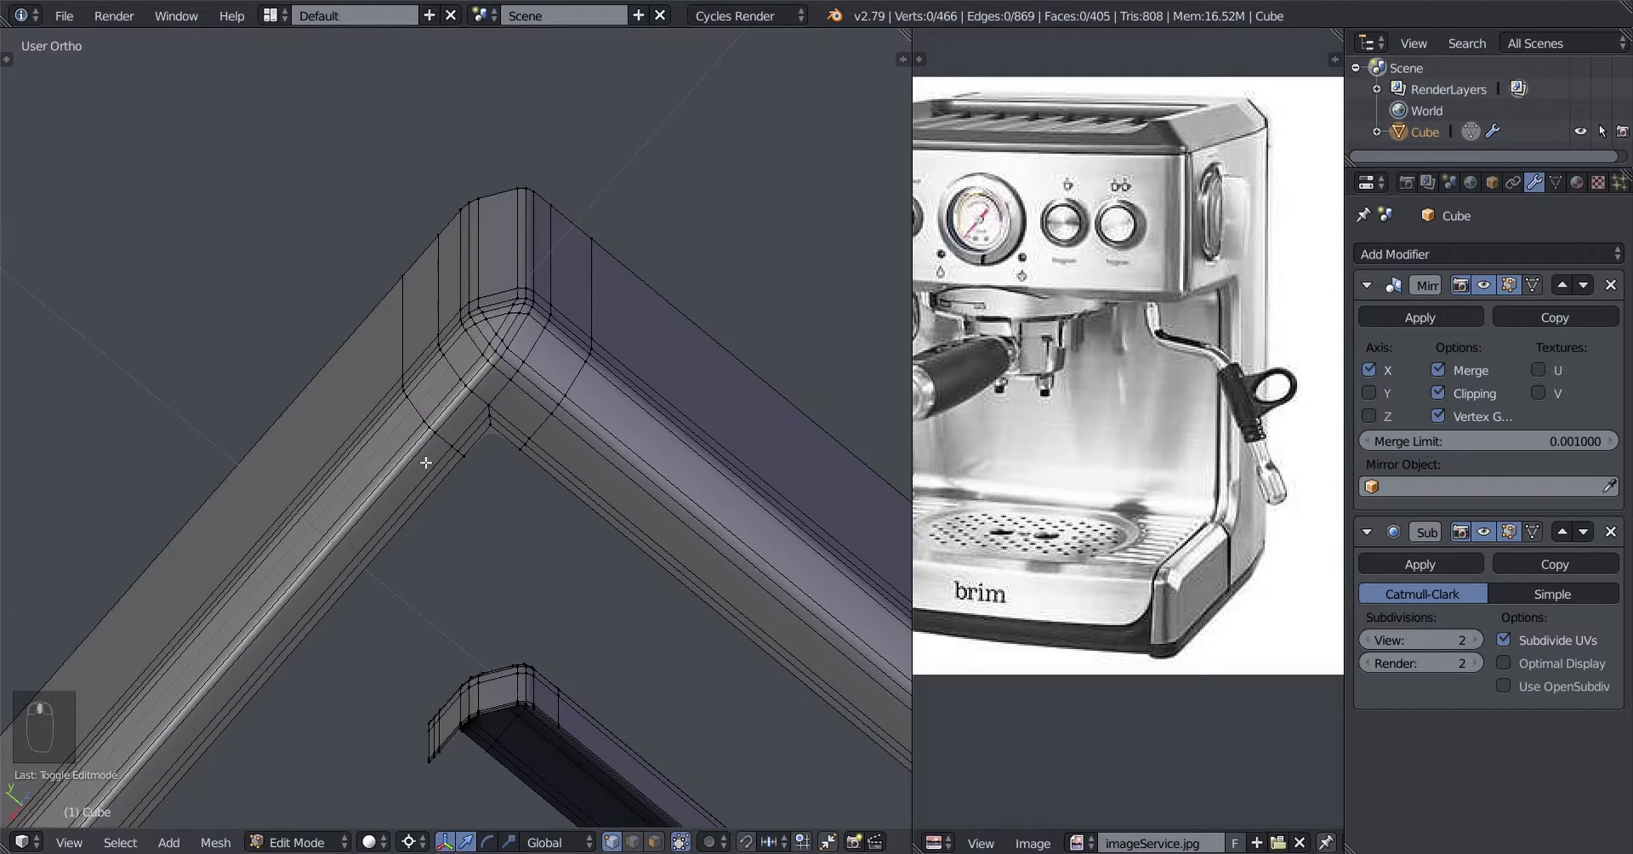
middle_drag(478, 210, 516, 611)
shift+middle_drag(521, 665, 394, 547)
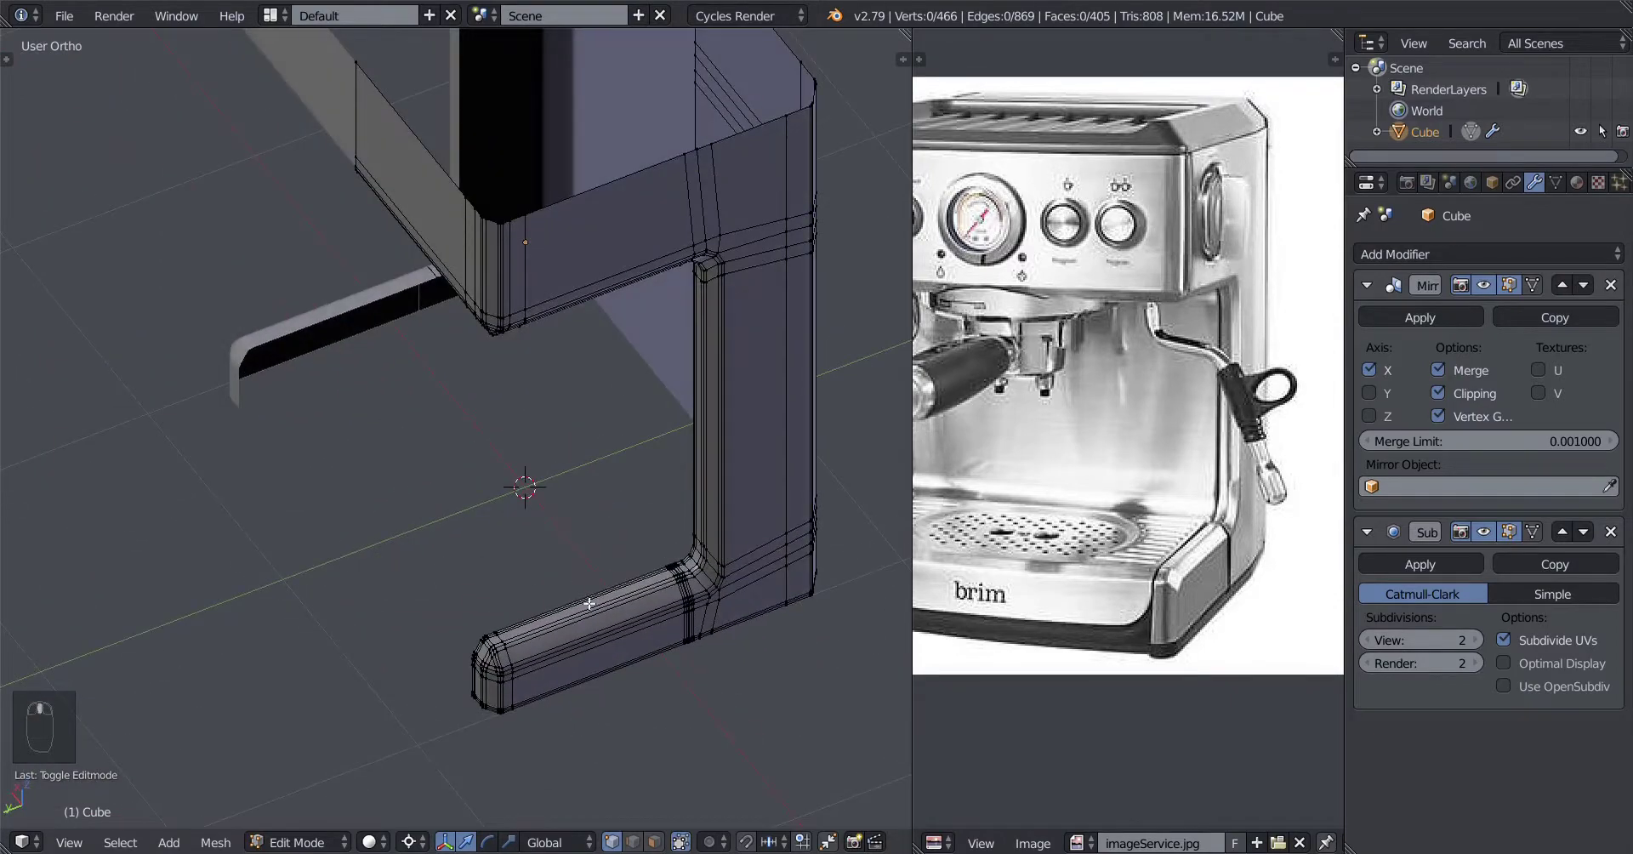
middle_drag(590, 601, 568, 443)
scroll(470, 525, up, 3)
middle_drag(324, 434, 375, 383)
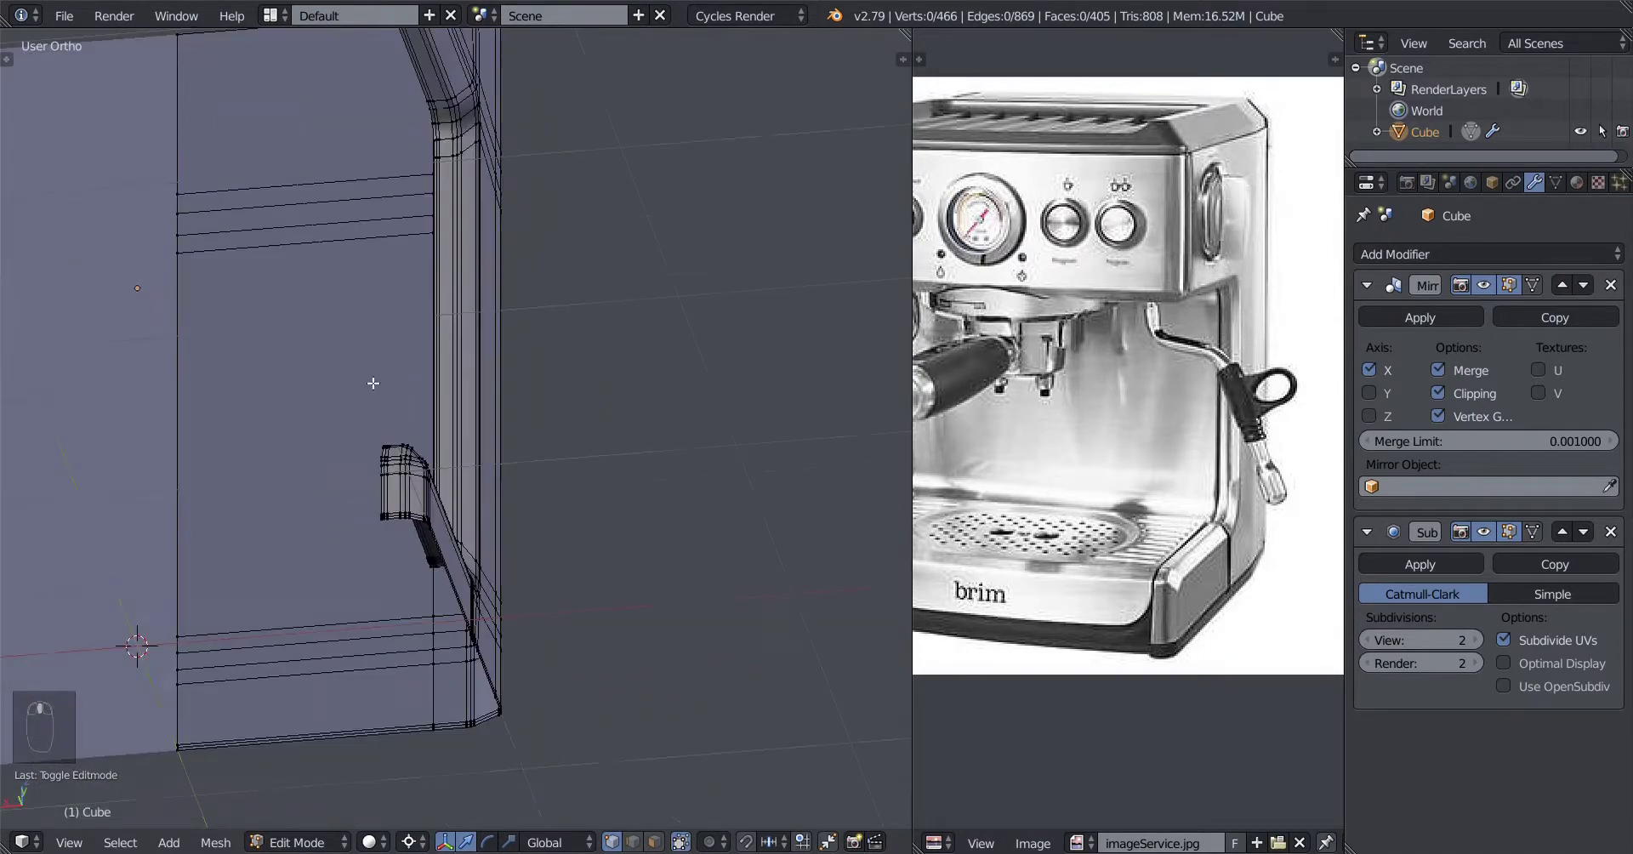
shift+middle_drag(318, 225, 424, 489)
shift+middle_drag(333, 448, 458, 570)
middle_drag(626, 532, 667, 620)
scroll(510, 537, down, 4)
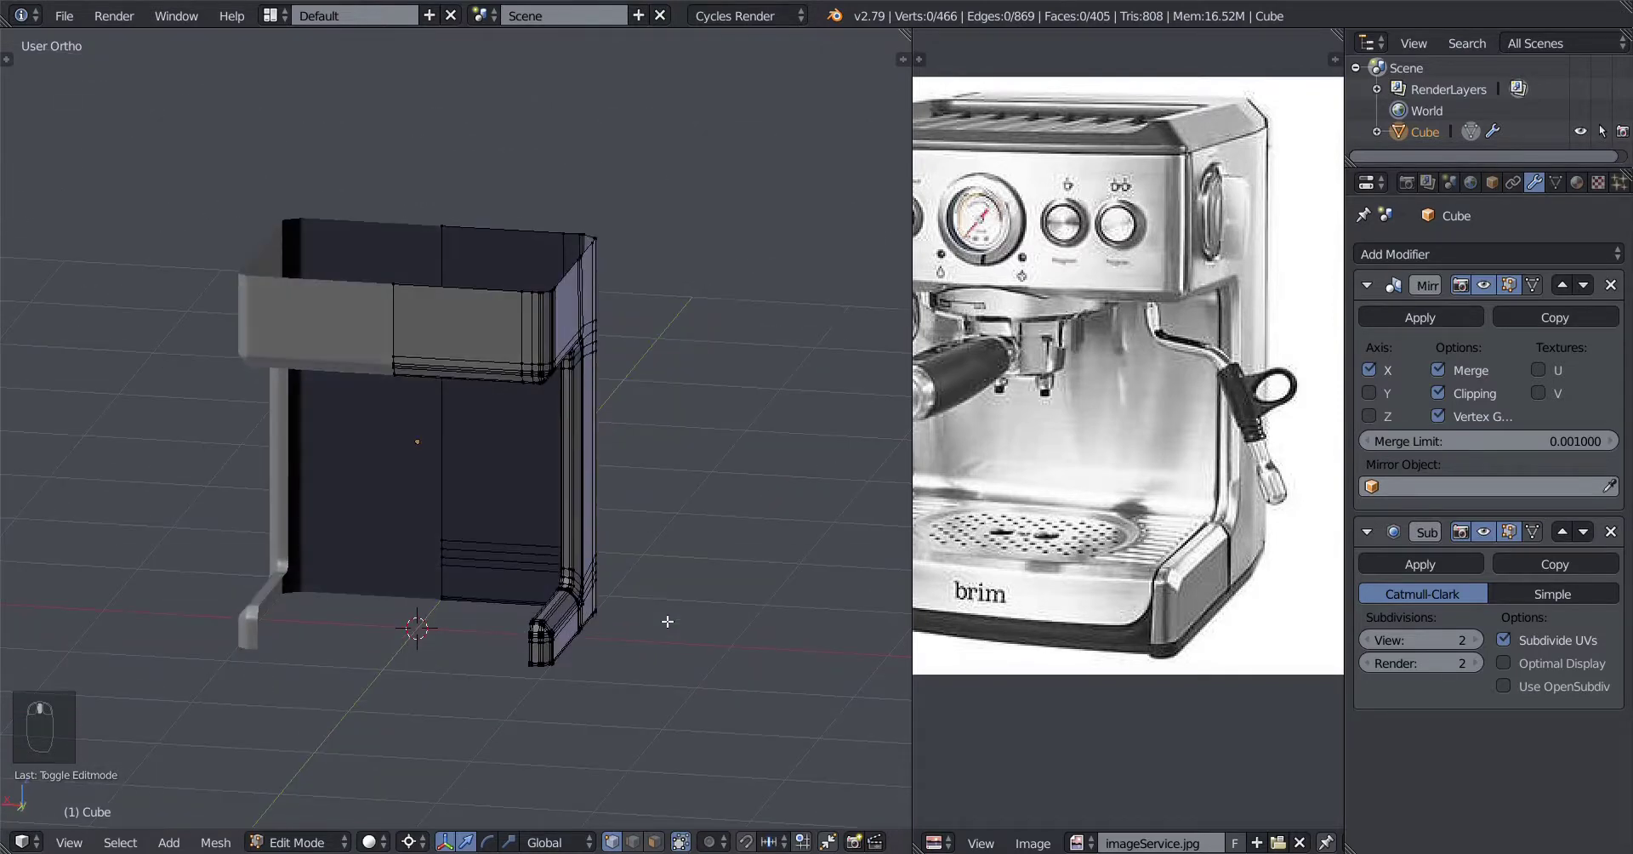
middle_drag(477, 596, 466, 570)
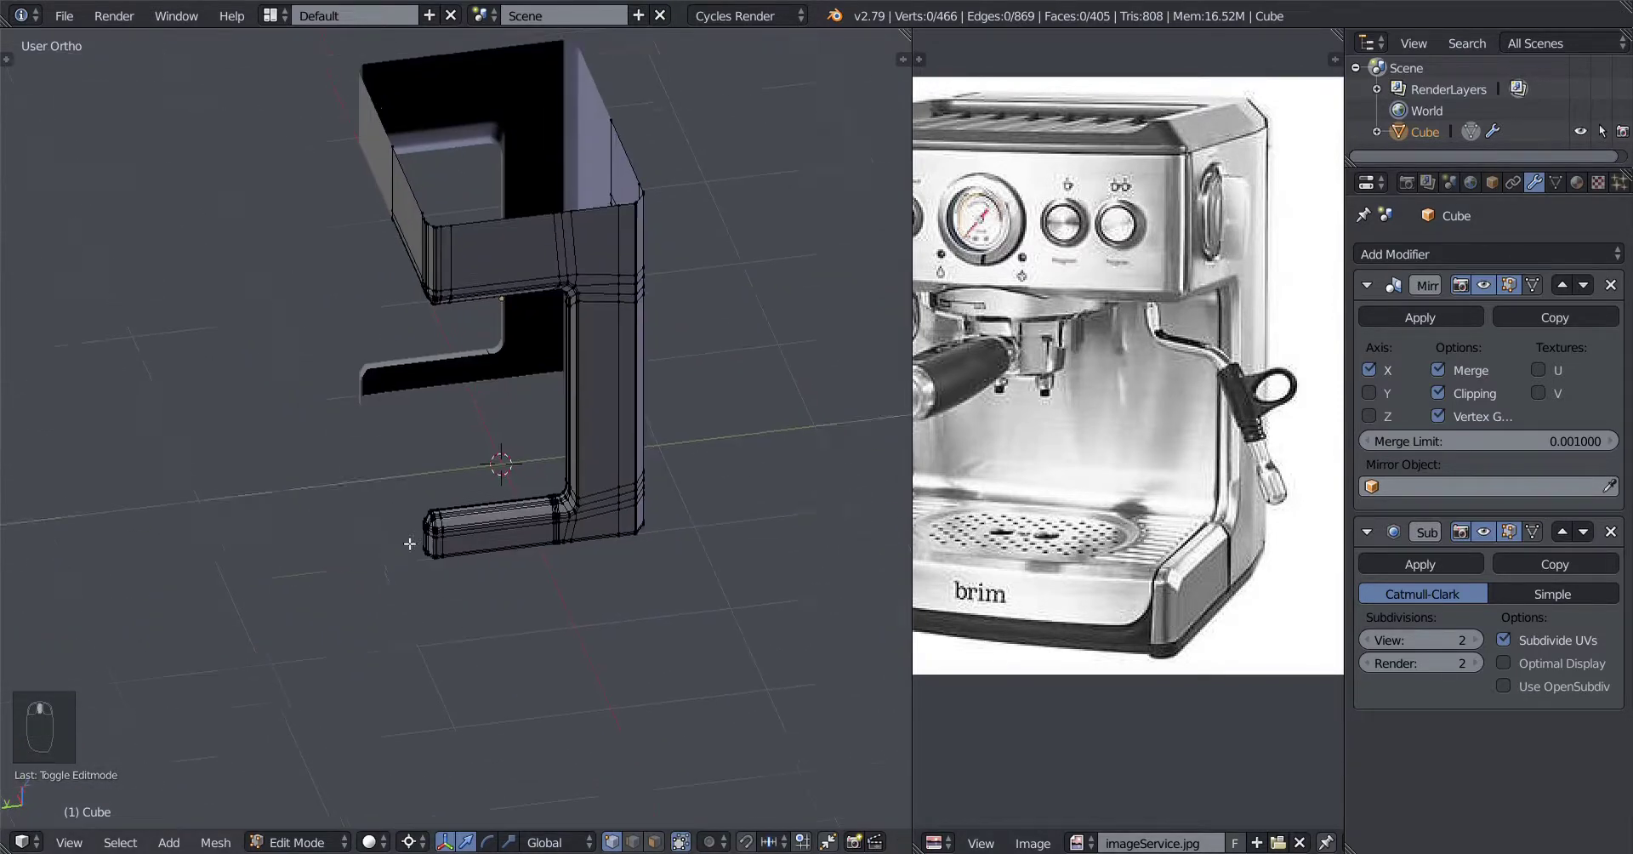
scroll(465, 569, up, 5)
Step: Examine the subdivided body in Object Mode, especially the front foot's rounded end and its paper-thin inner side
key(Tab)
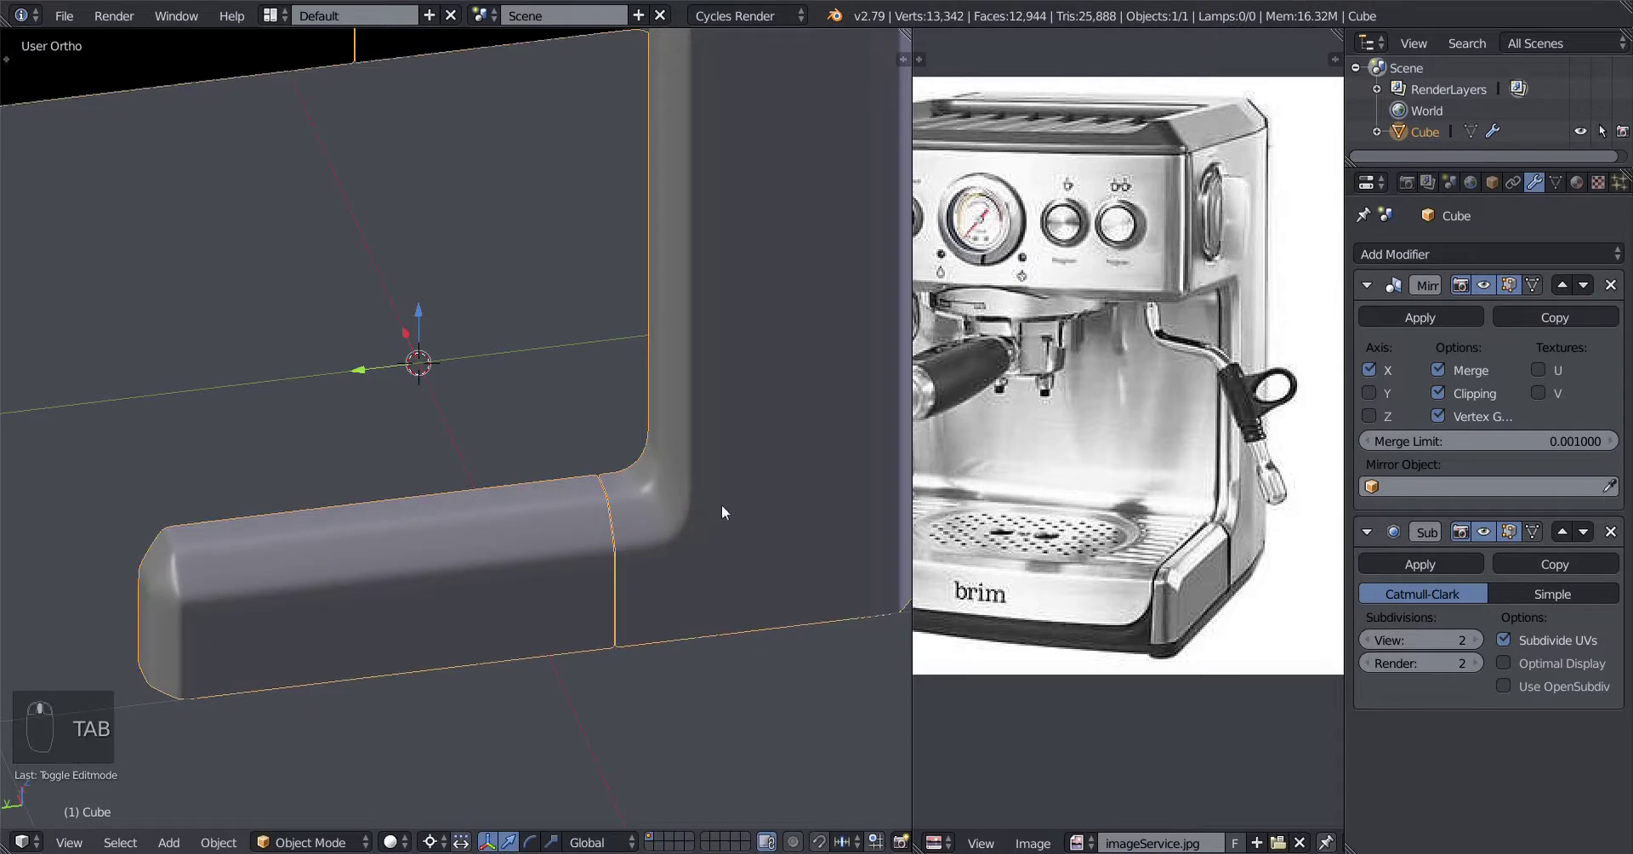
middle_drag(722, 504, 498, 529)
scroll(437, 498, down, 3)
middle_drag(584, 490, 533, 643)
scroll(502, 589, up, 4)
middle_drag(502, 582, 542, 591)
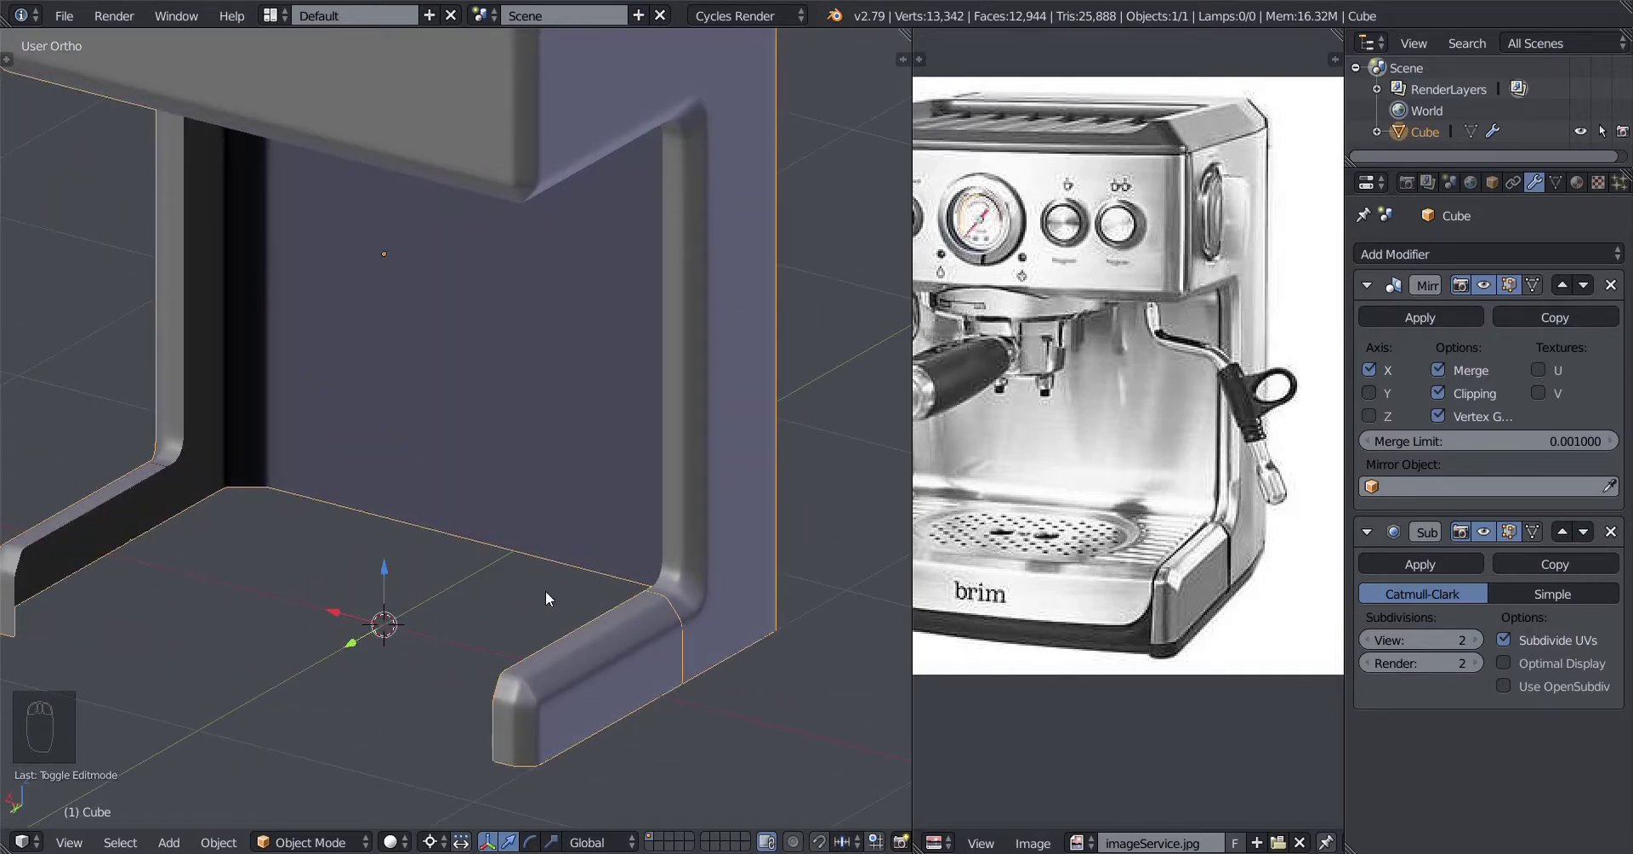
middle_drag(423, 682, 571, 557)
scroll(572, 553, up, 2)
key(Tab)
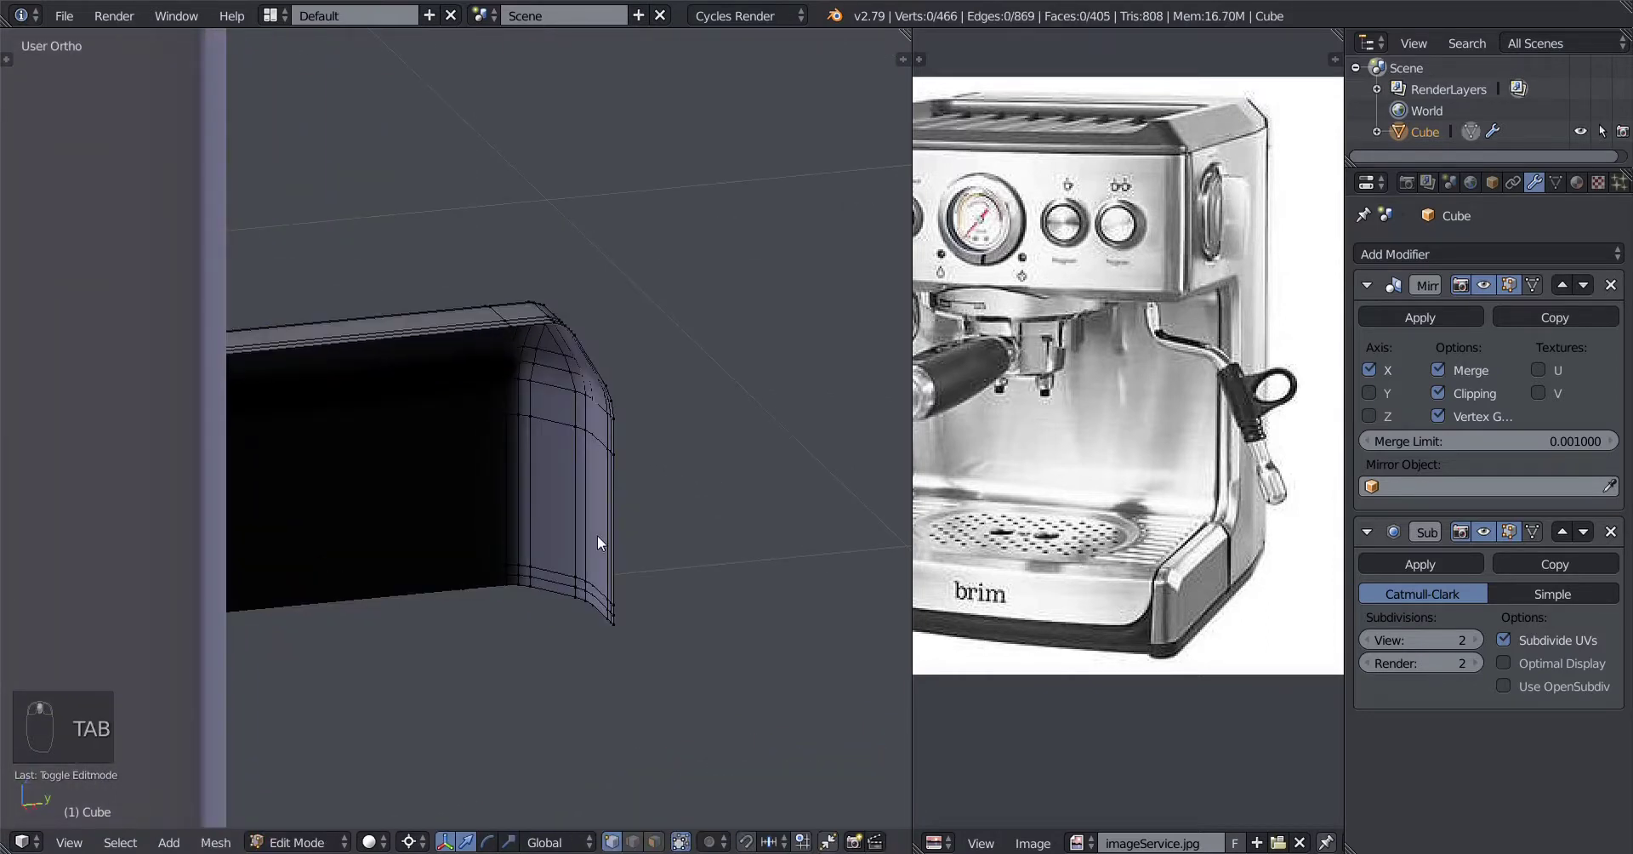
key(Tab)
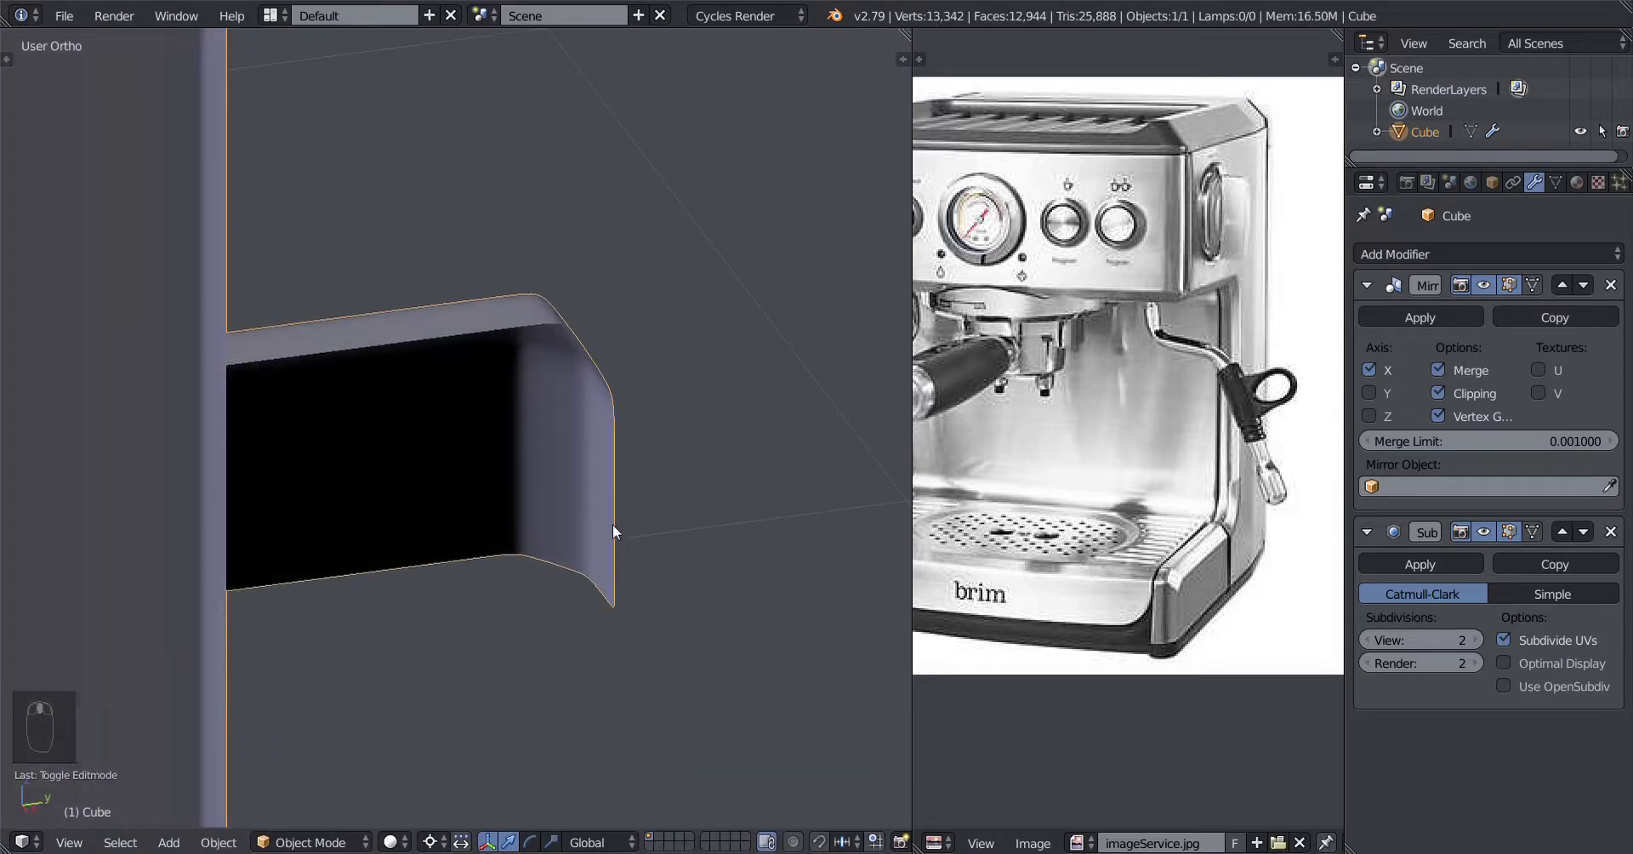
scroll(599, 524, down, 3)
scroll(573, 533, up, 4)
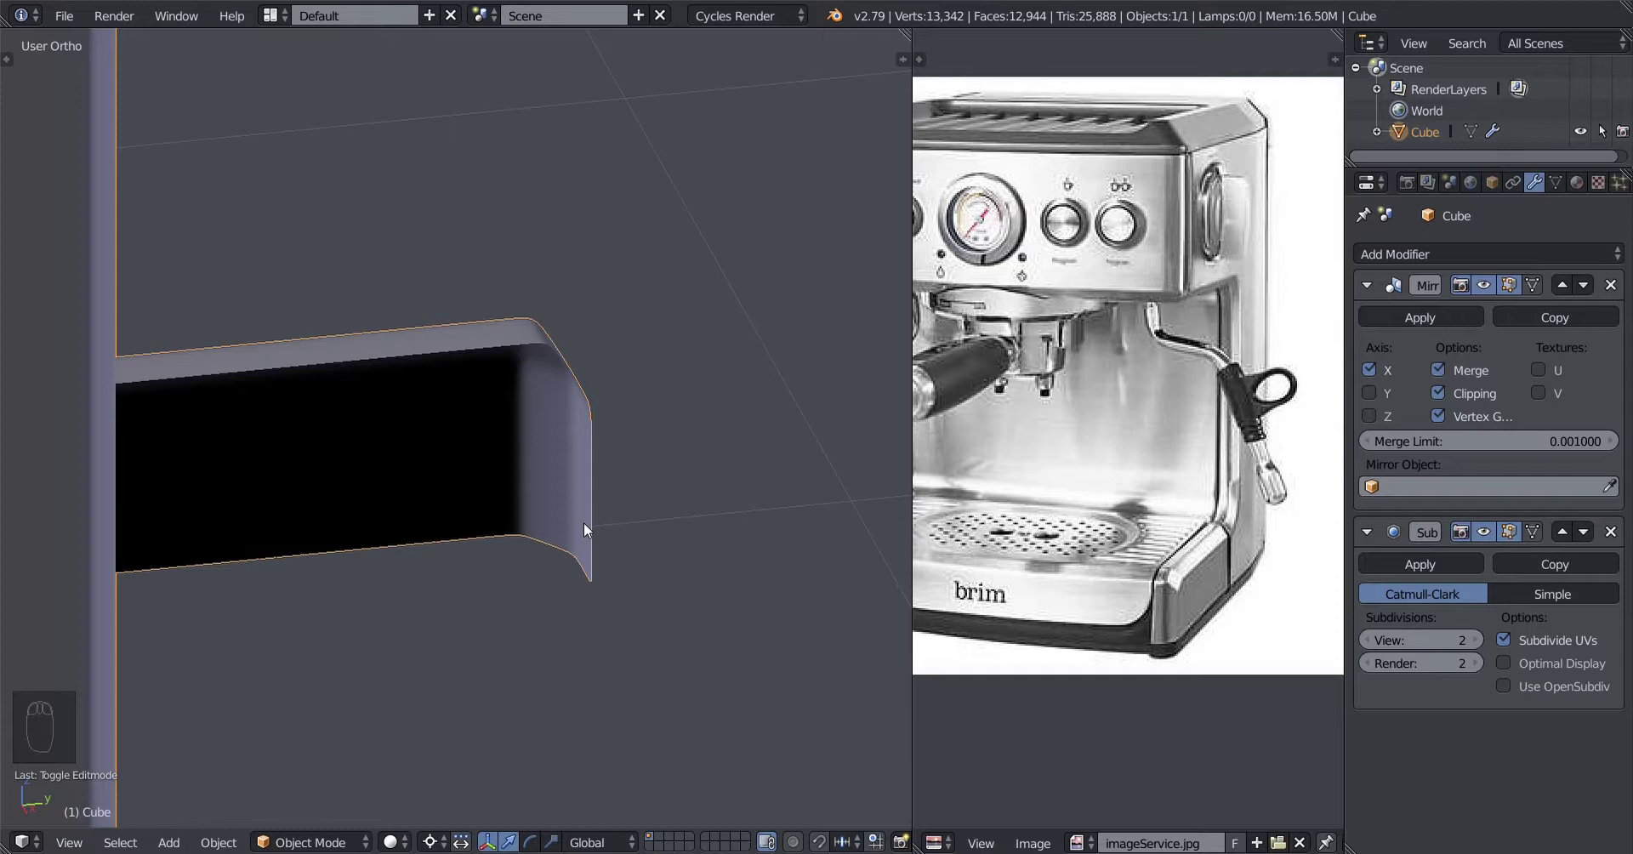
middle_drag(605, 613, 651, 544)
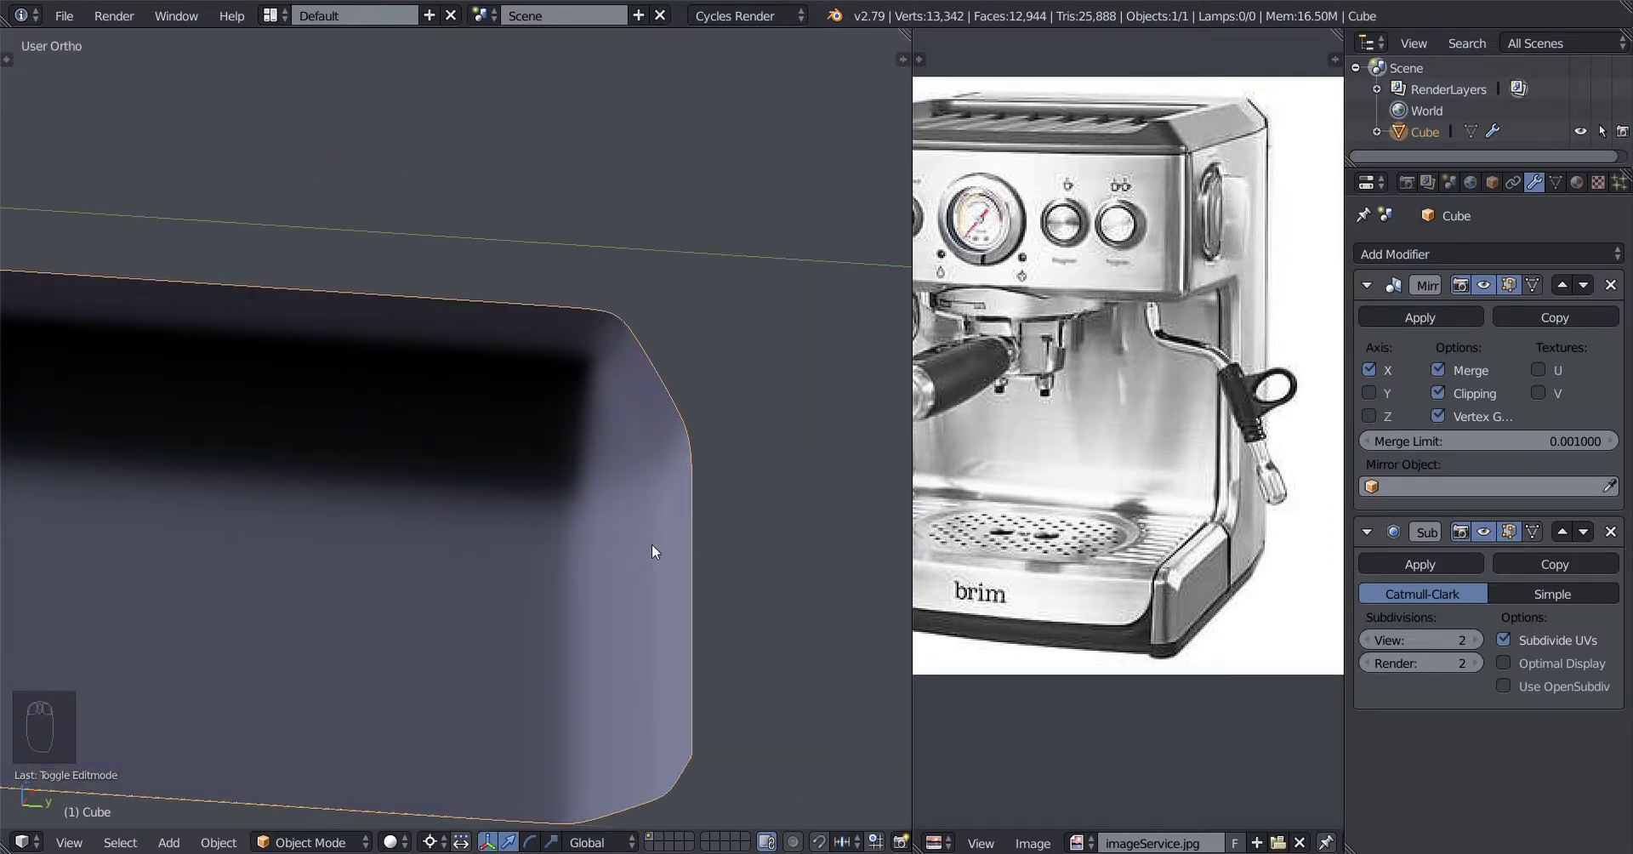
middle_drag(655, 547, 557, 555)
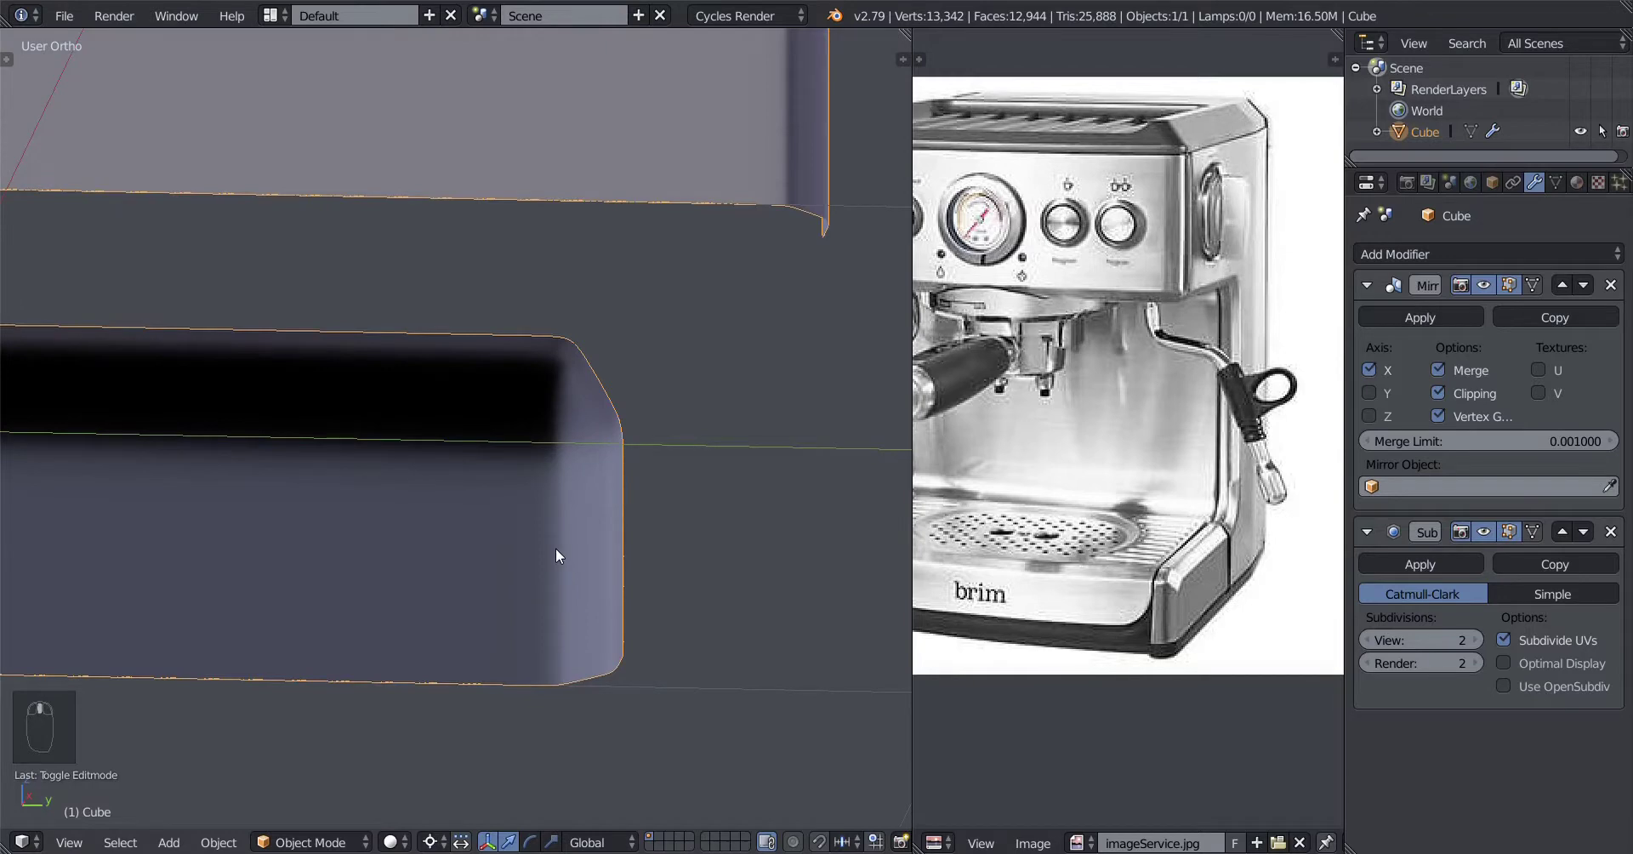
scroll(594, 549, down, 1)
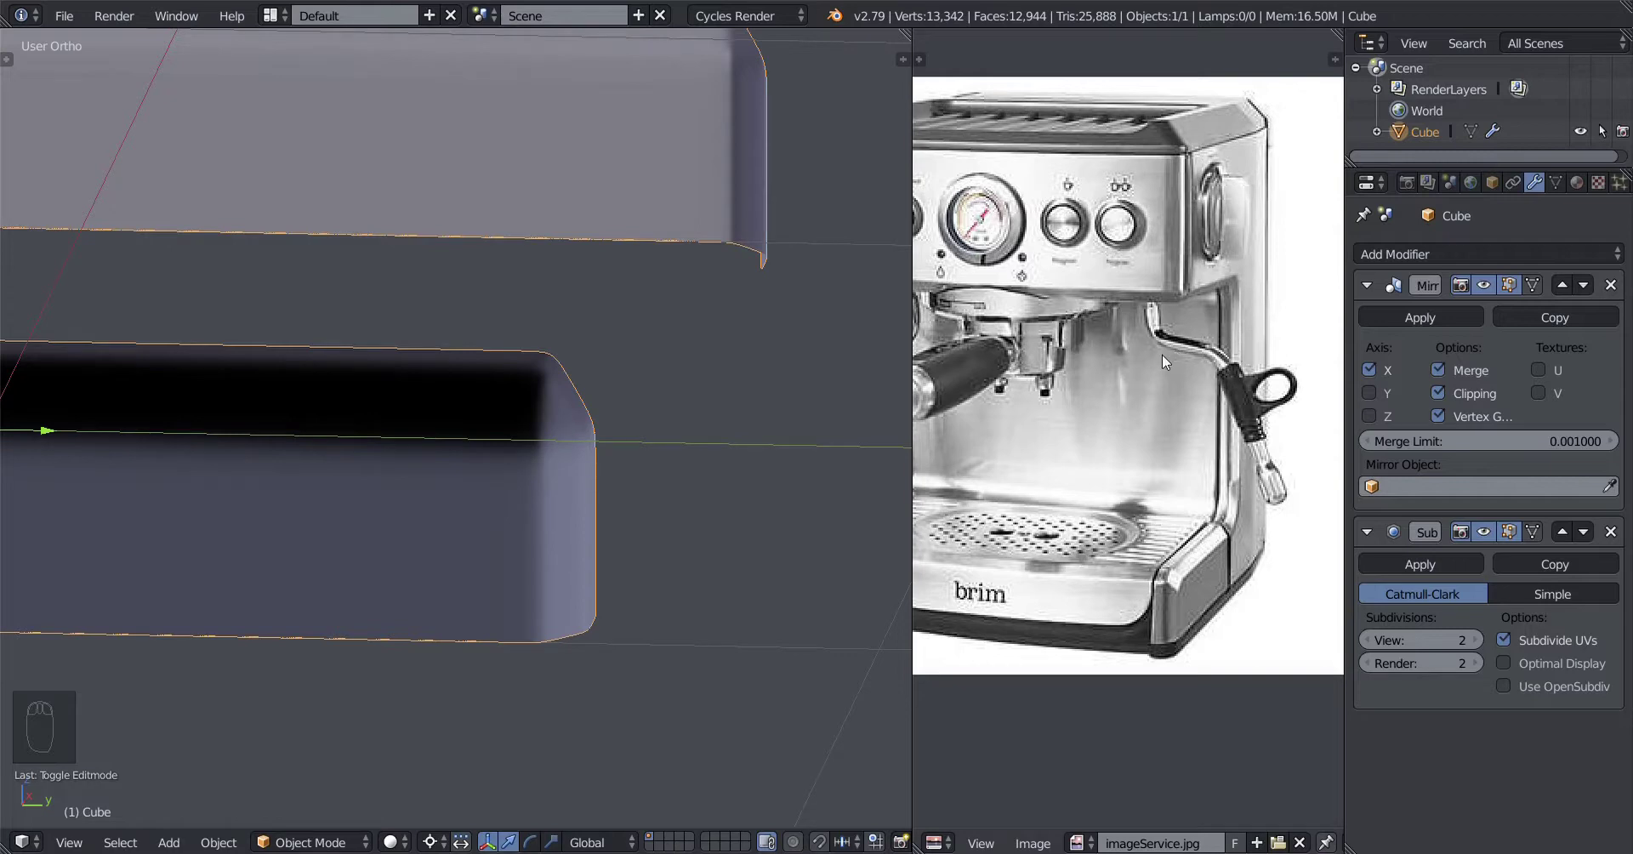
Step: Add a Solidify modifier to the body and inspect the thickened end of the foot
click(1443, 257)
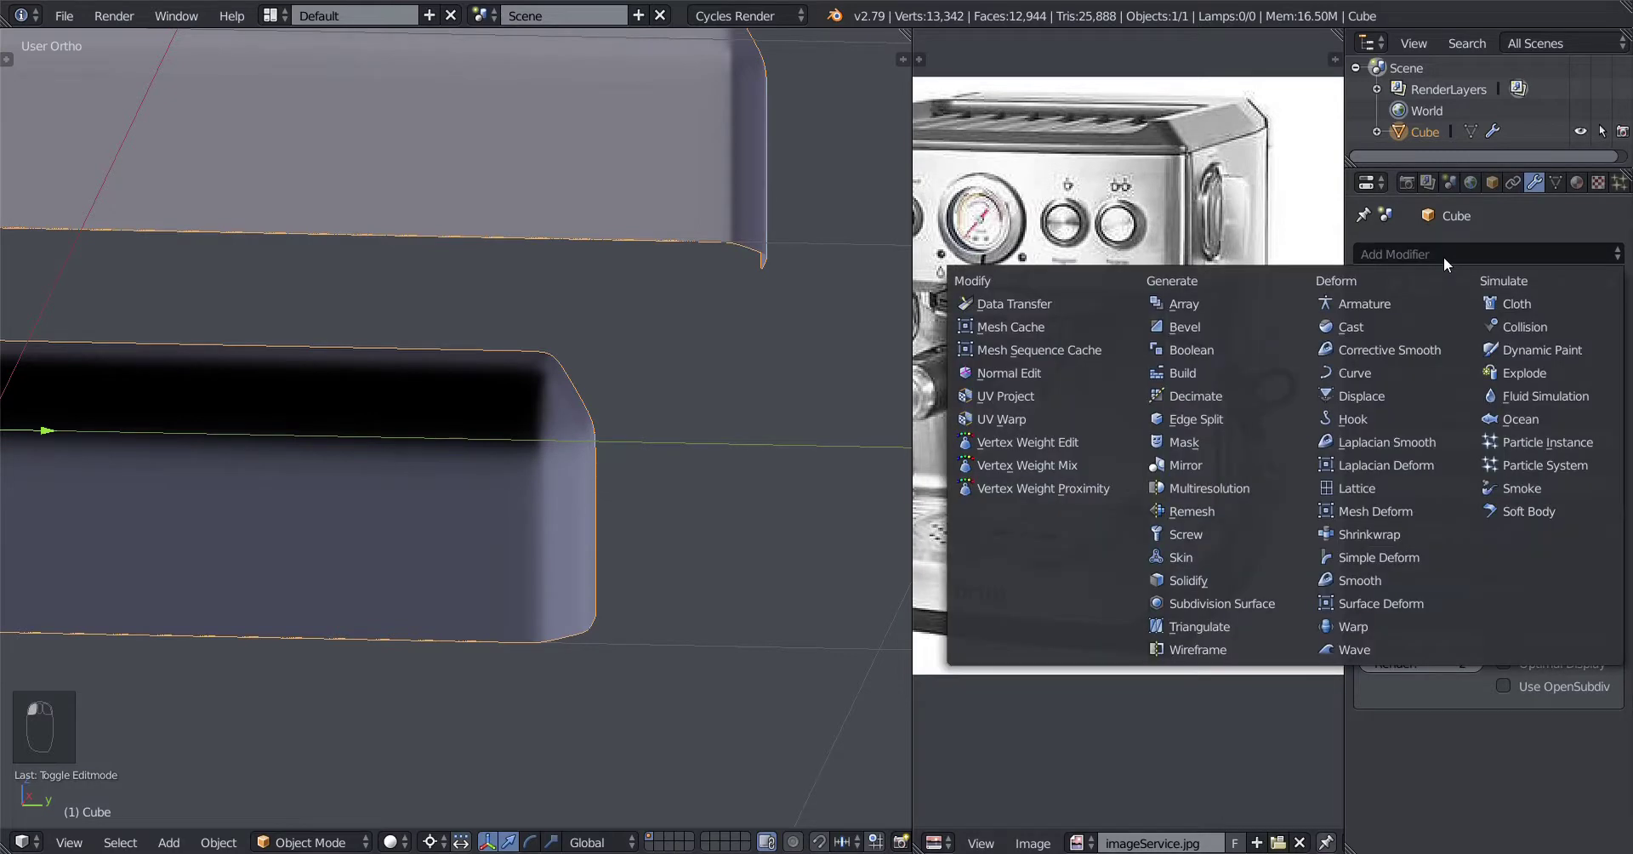
click(1204, 581)
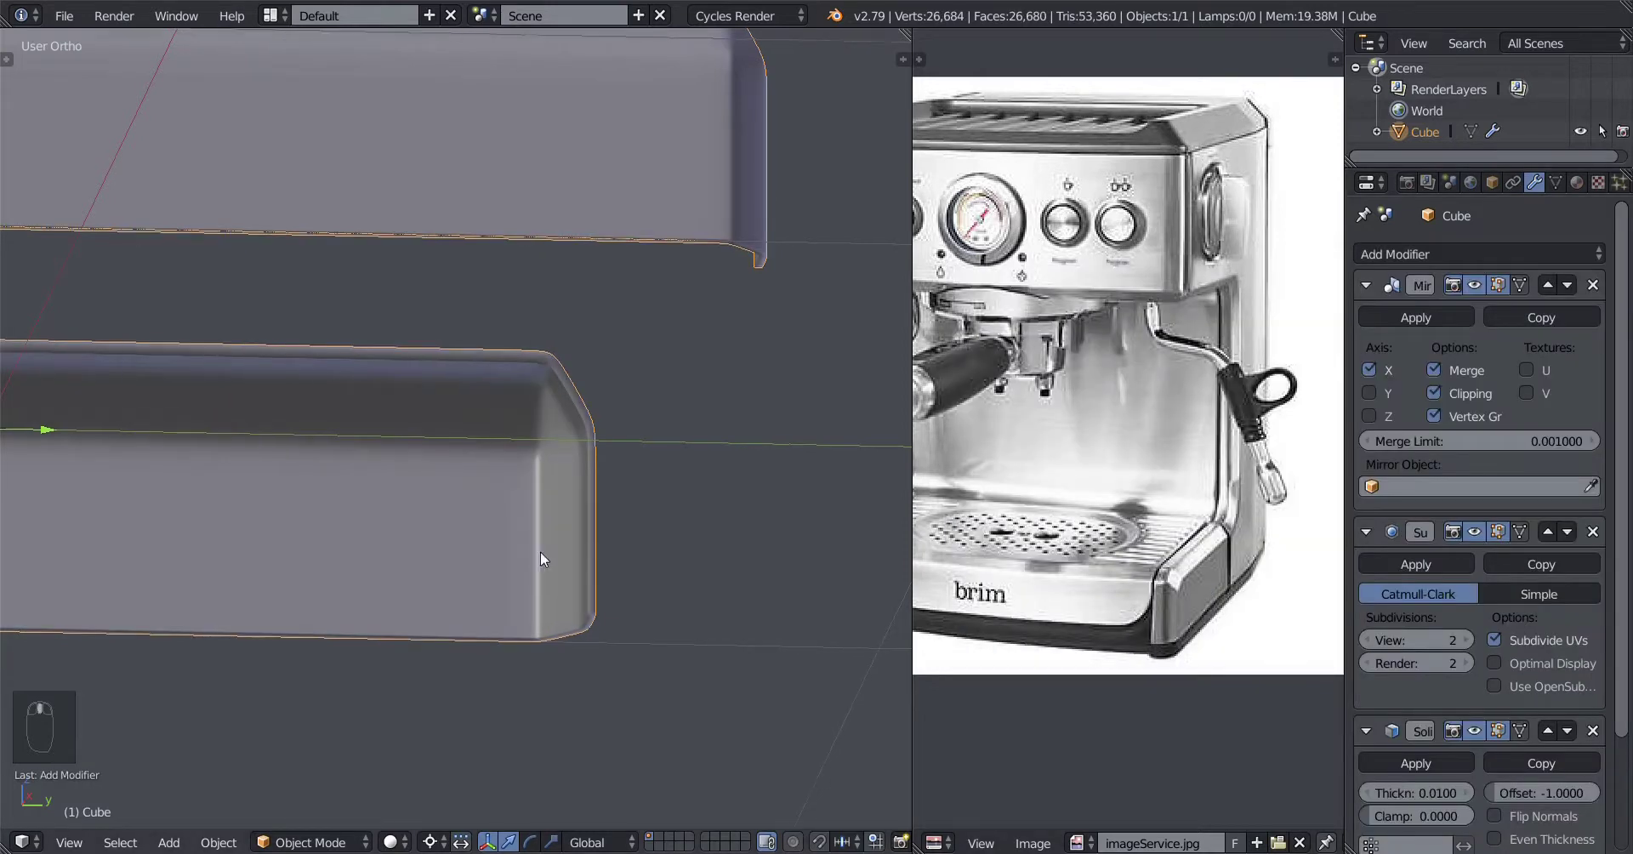
middle_drag(539, 551, 518, 509)
scroll(621, 515, up, 4)
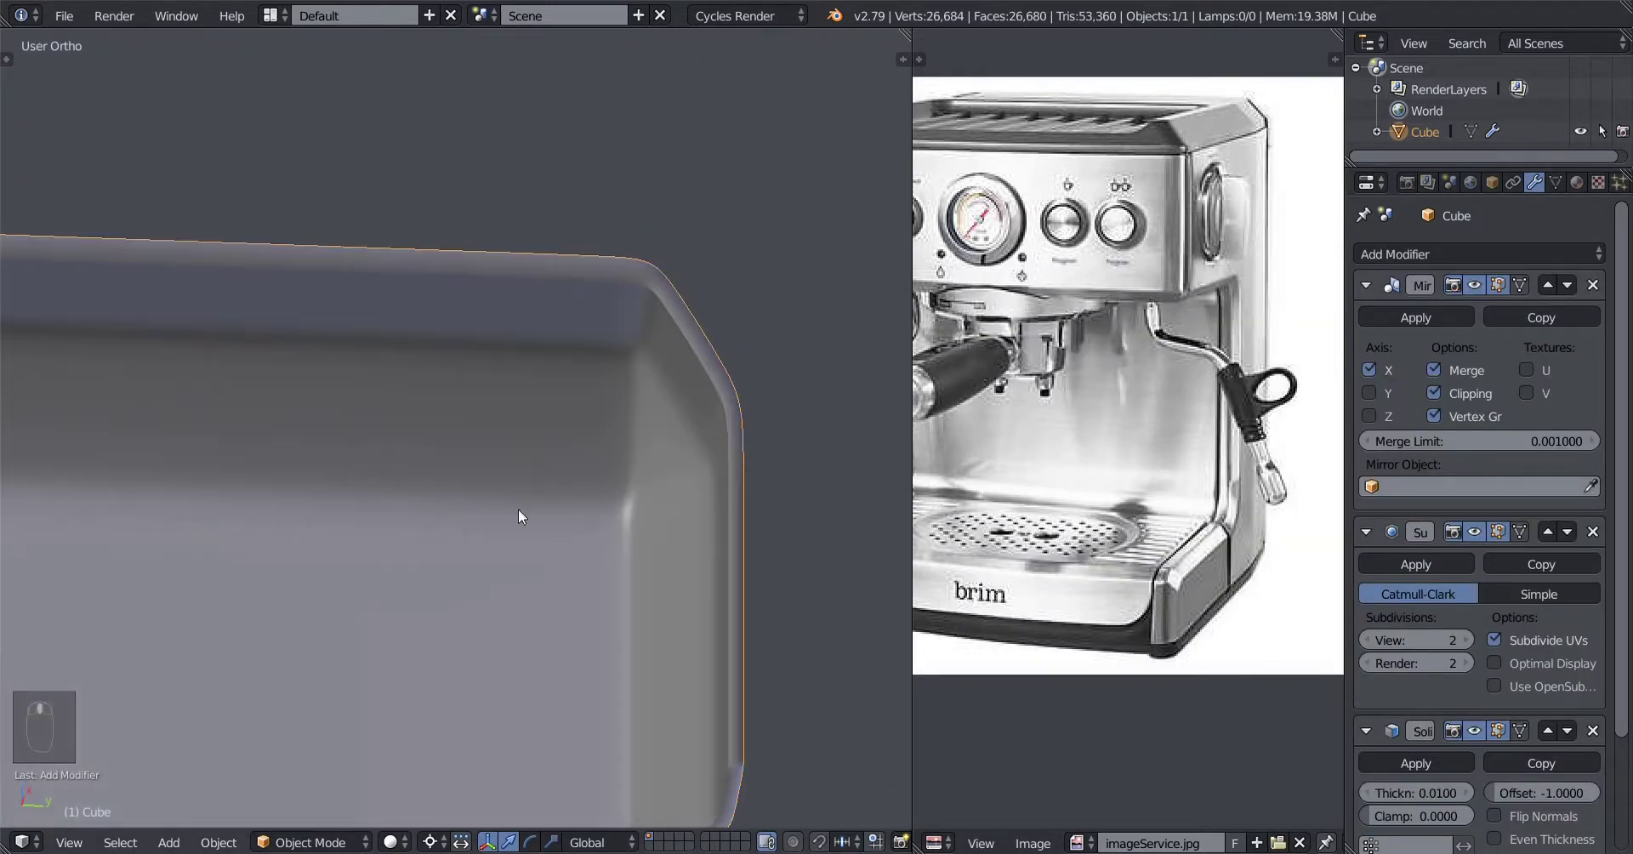
mouse_move(713, 421)
middle_down()
mouse_move(660, 463)
mouse_move(703, 453)
mouse_move(638, 502)
mouse_move(595, 507)
mouse_move(627, 536)
mouse_move(570, 502)
mouse_move(521, 520)
mouse_move(631, 500)
mouse_move(640, 556)
mouse_move(624, 496)
mouse_move(638, 488)
mouse_move(602, 501)
middle_up()
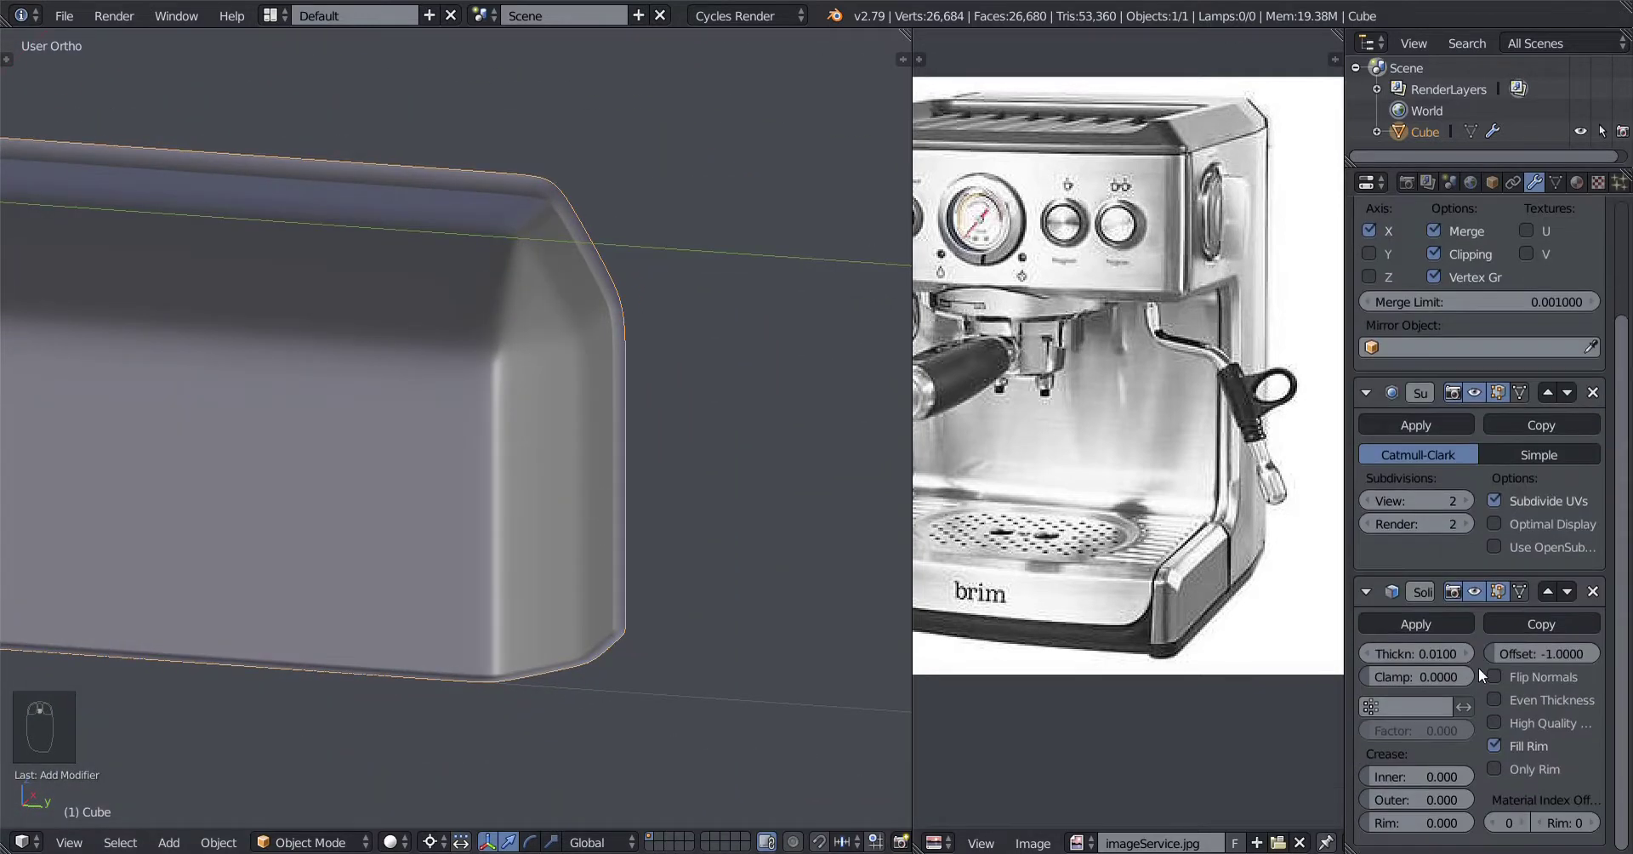
Step: Set the Solidify thickness to 0.015
scroll(1446, 657, down, 4)
mouse_move(1401, 651)
mouse_down()
mouse_move(1450, 654)
mouse_move(1396, 656)
mouse_up()
click(1396, 655)
text(0.015)
key(Escape)
double_click(1407, 650)
key(BackSpace)
key(Return)
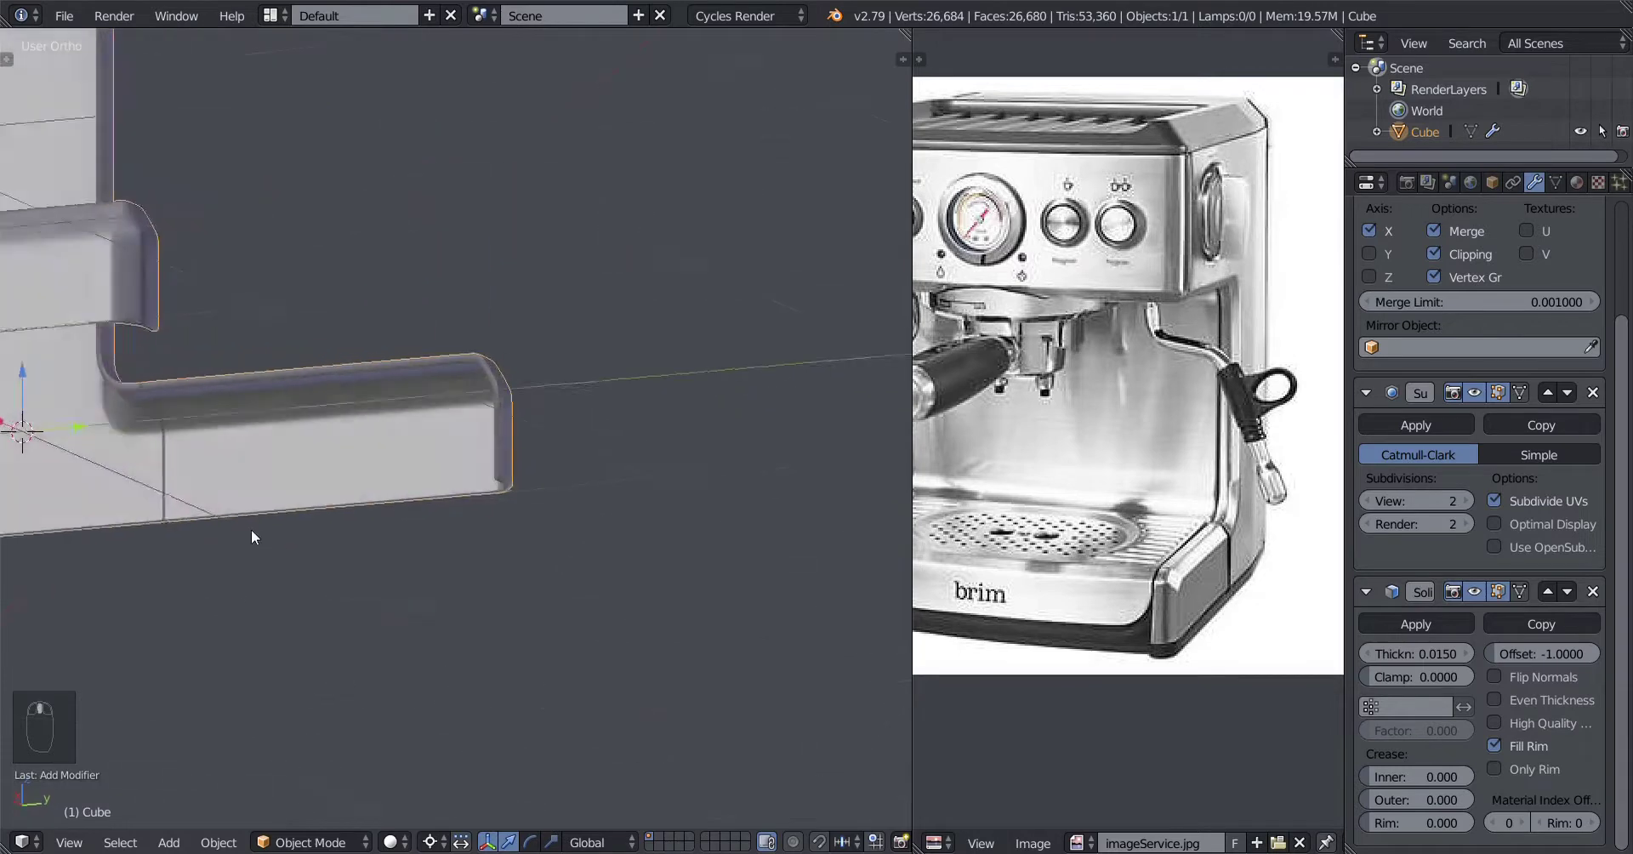
Step: Select the supporting edge loop closest to the recess's open rim at the foot and dissolve its edges
middle_drag(252, 530, 507, 459)
key(Tab)
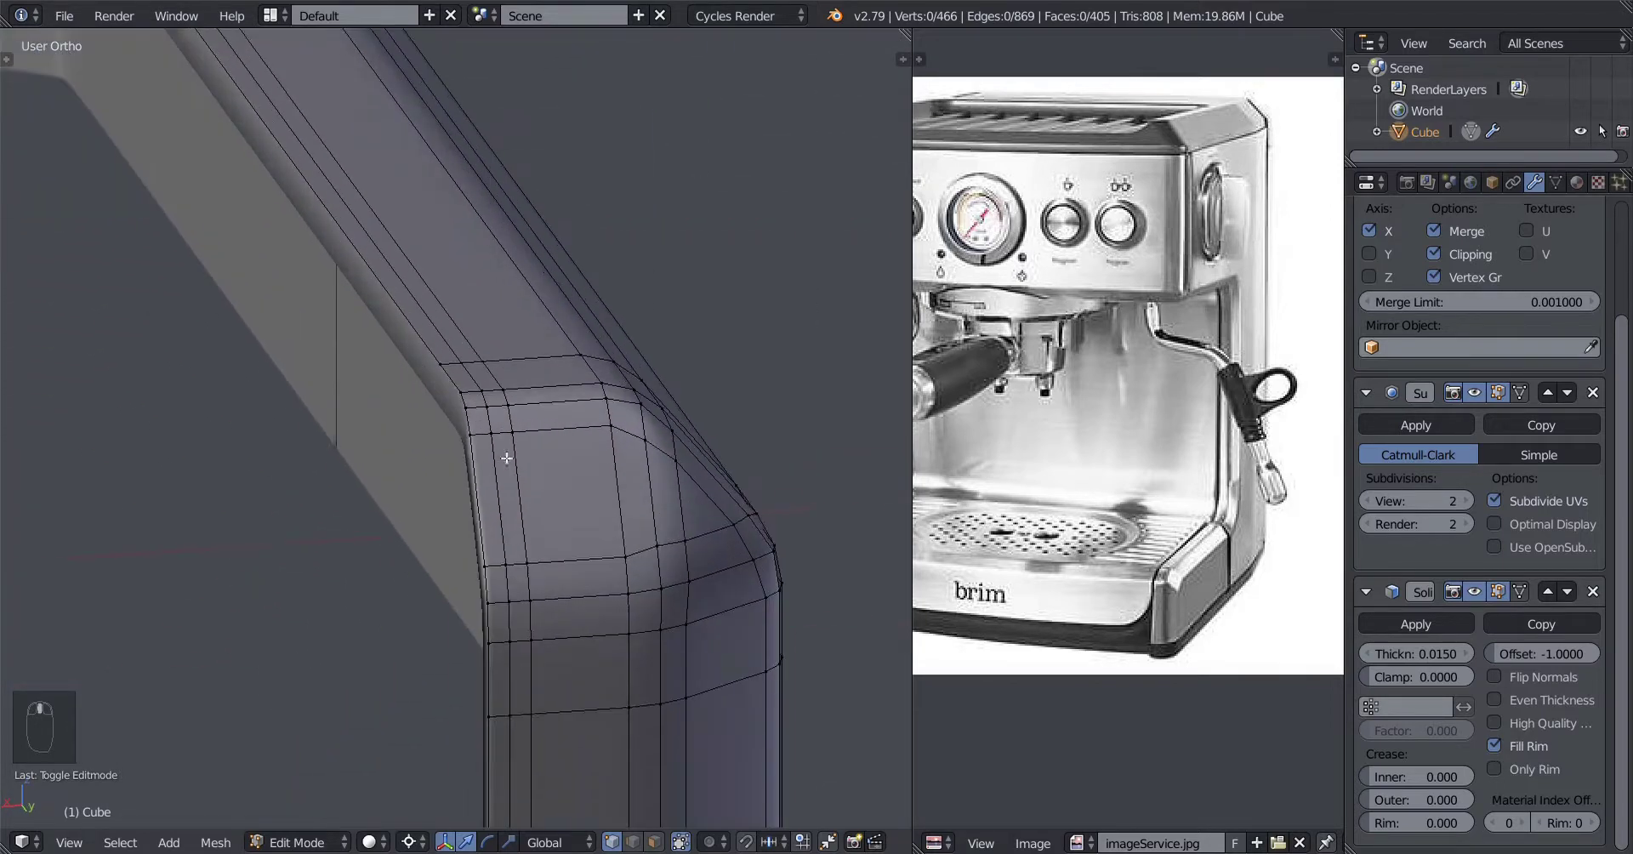
scroll(522, 490, up, 3)
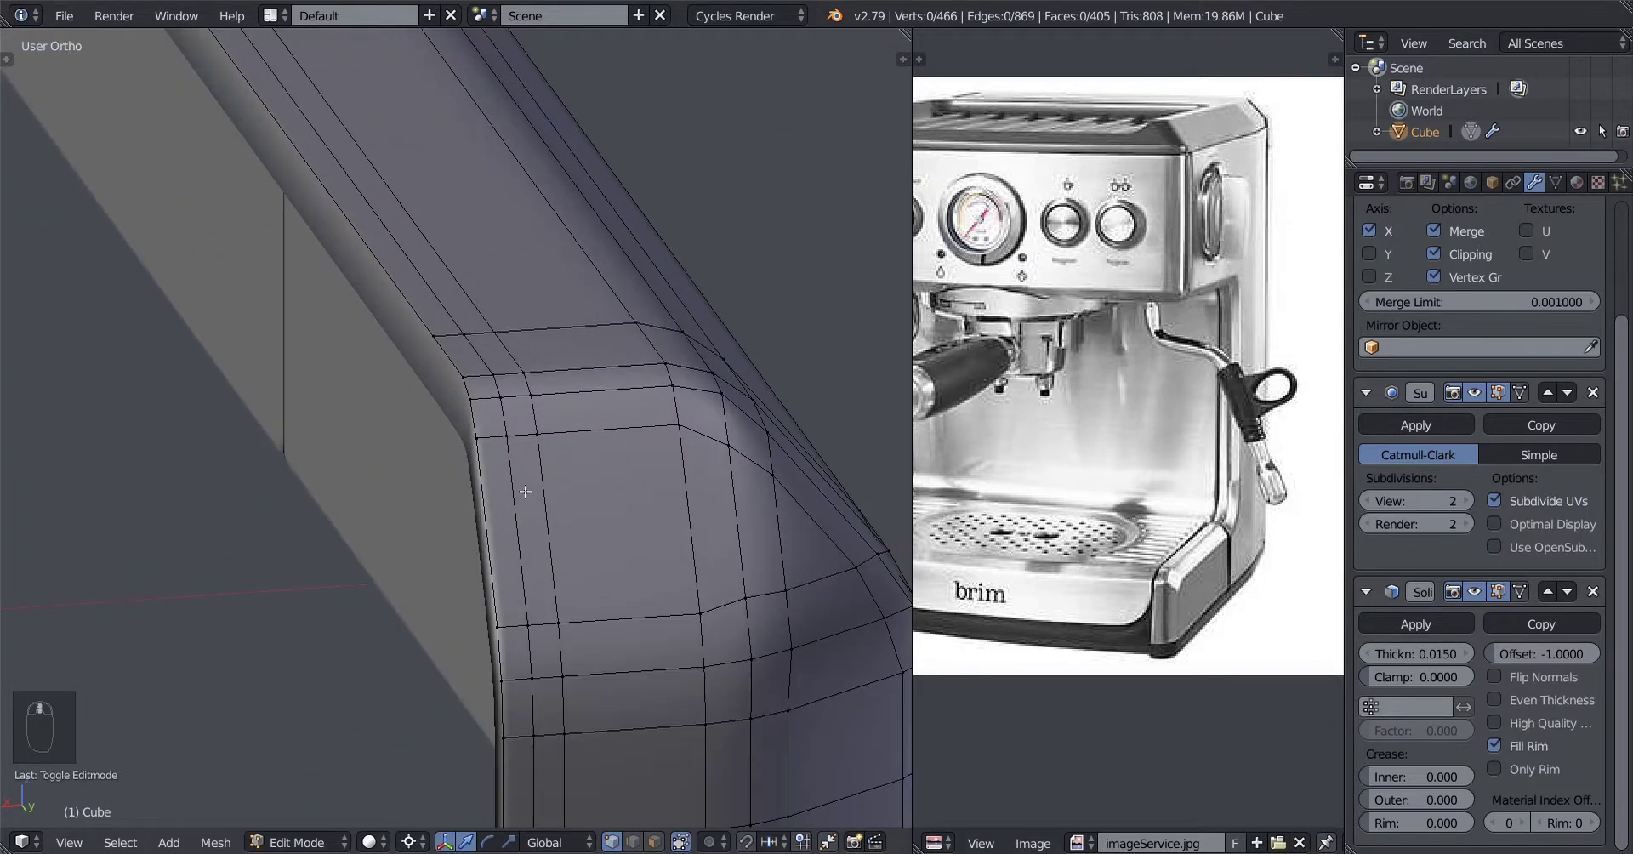
alt+right_click(523, 489)
scroll(522, 502, down, 2)
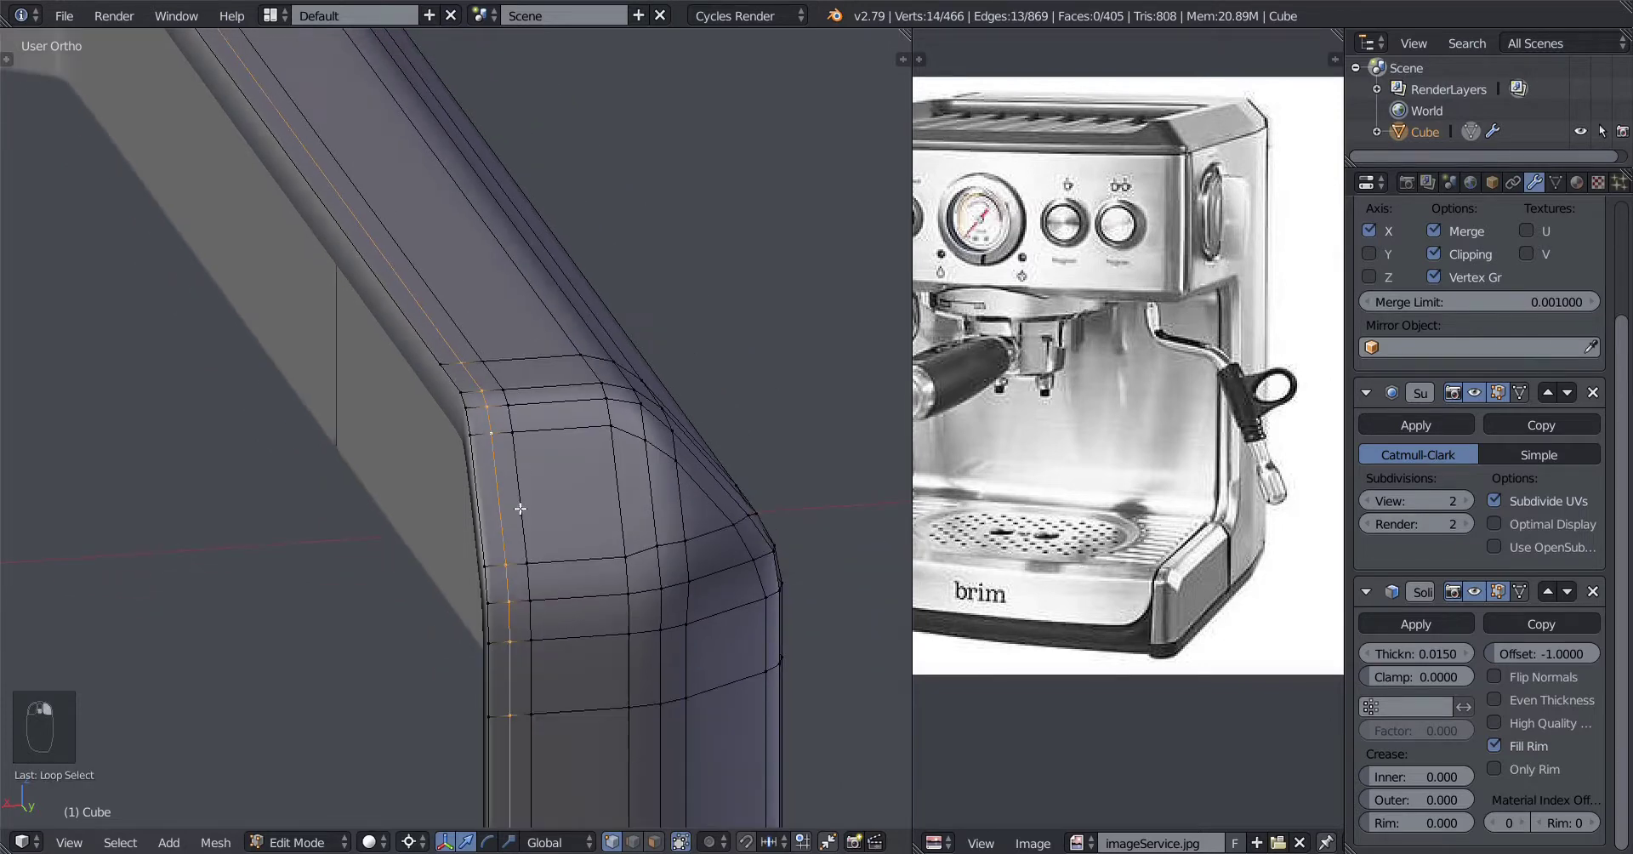
mouse_move(521, 511)
middle_down()
mouse_move(479, 521)
mouse_move(584, 488)
mouse_move(459, 533)
mouse_move(547, 493)
mouse_move(528, 503)
middle_up()
scroll(480, 521, up, 2)
key(x)
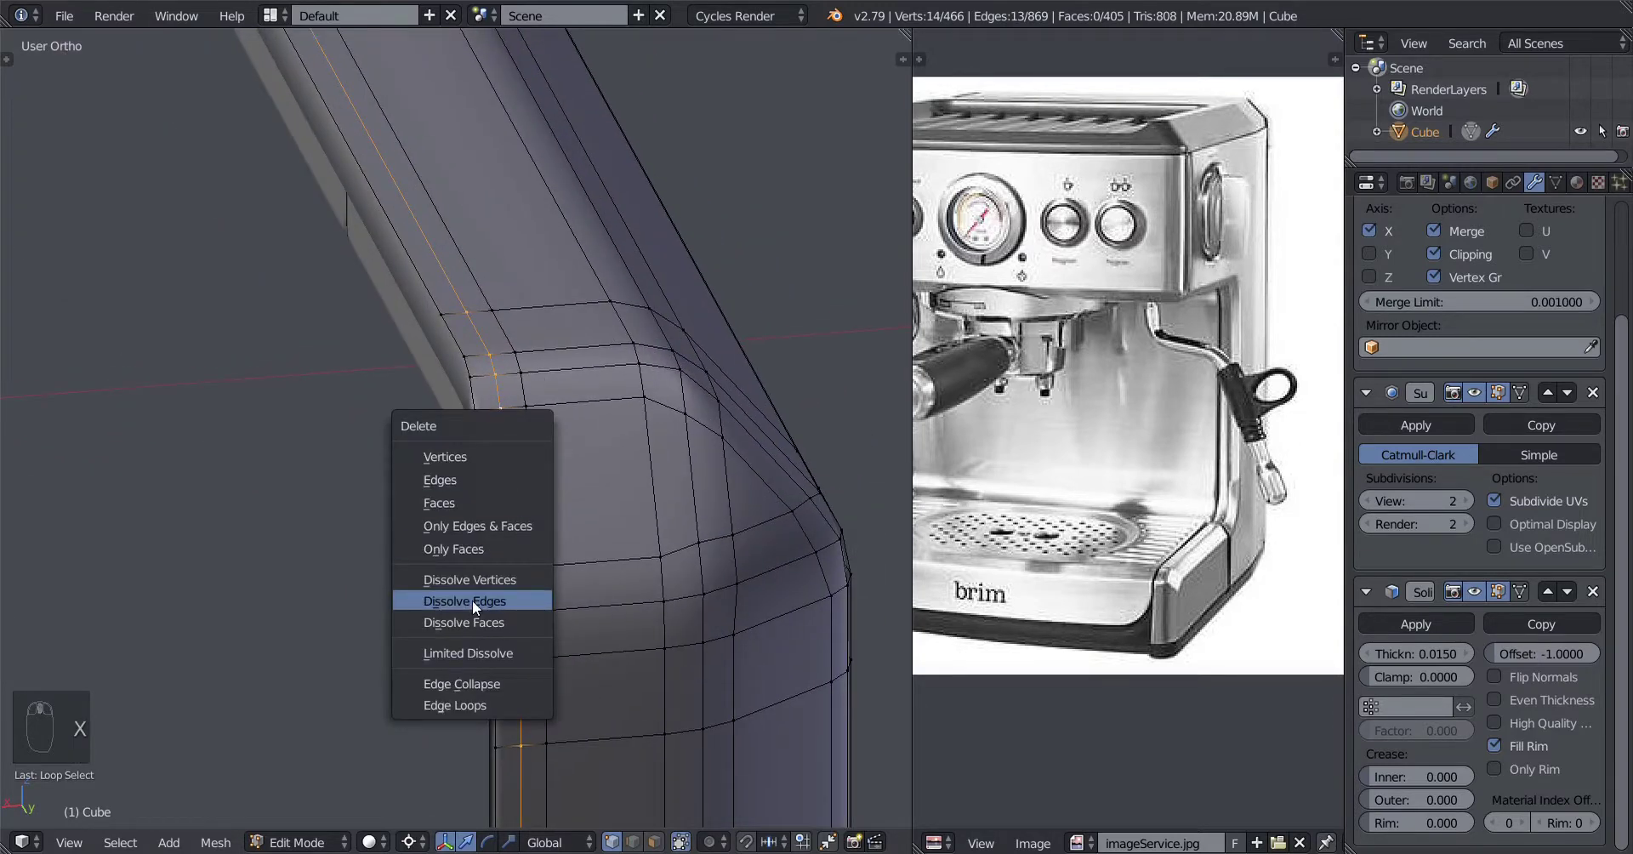
click(472, 600)
Step: Dissolve the other supporting loop beside the recess's open rim and check the foot corner's shading in Object Mode
key(x)
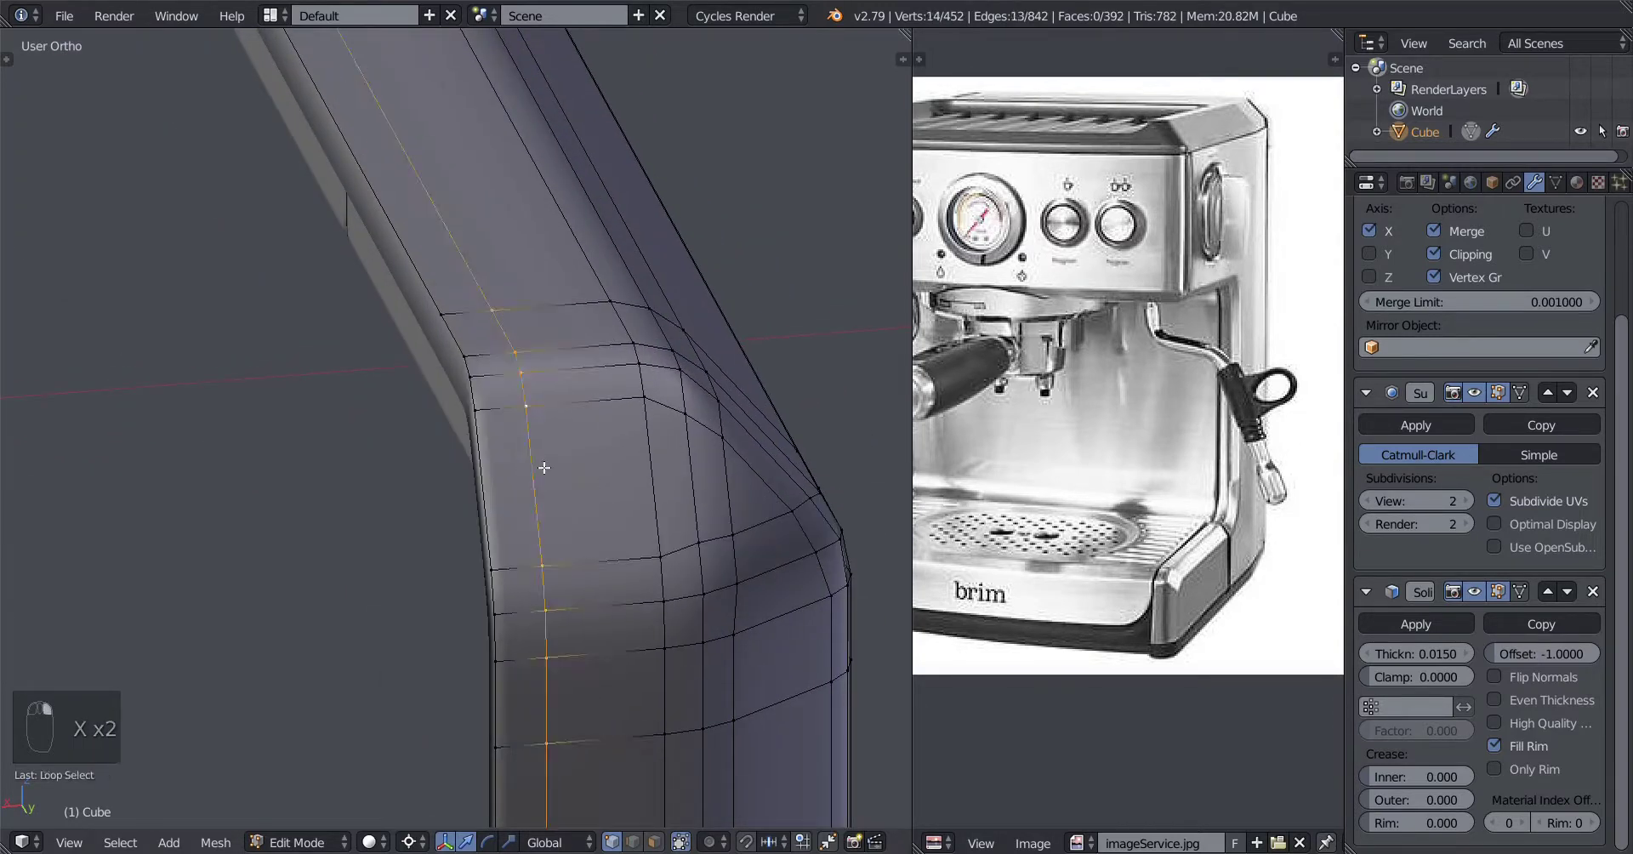
key(x)
middle_drag(499, 482, 499, 489)
key(Tab)
scroll(467, 472, up, 2)
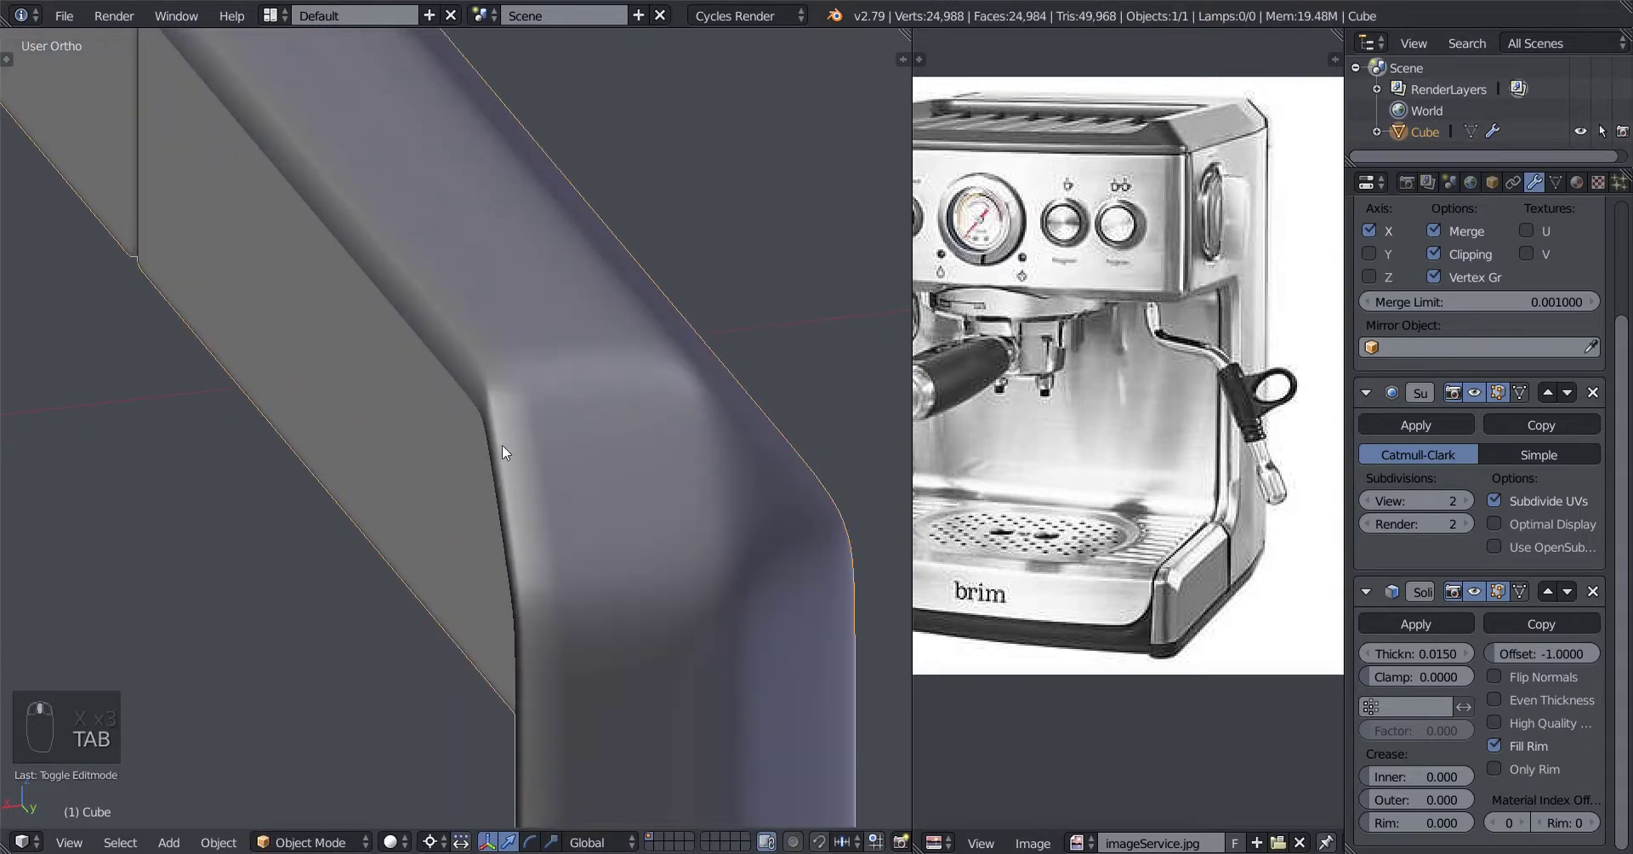
mouse_move(503, 400)
middle_down()
mouse_move(543, 411)
mouse_move(529, 402)
mouse_move(518, 426)
mouse_move(295, 477)
mouse_move(522, 416)
middle_up()
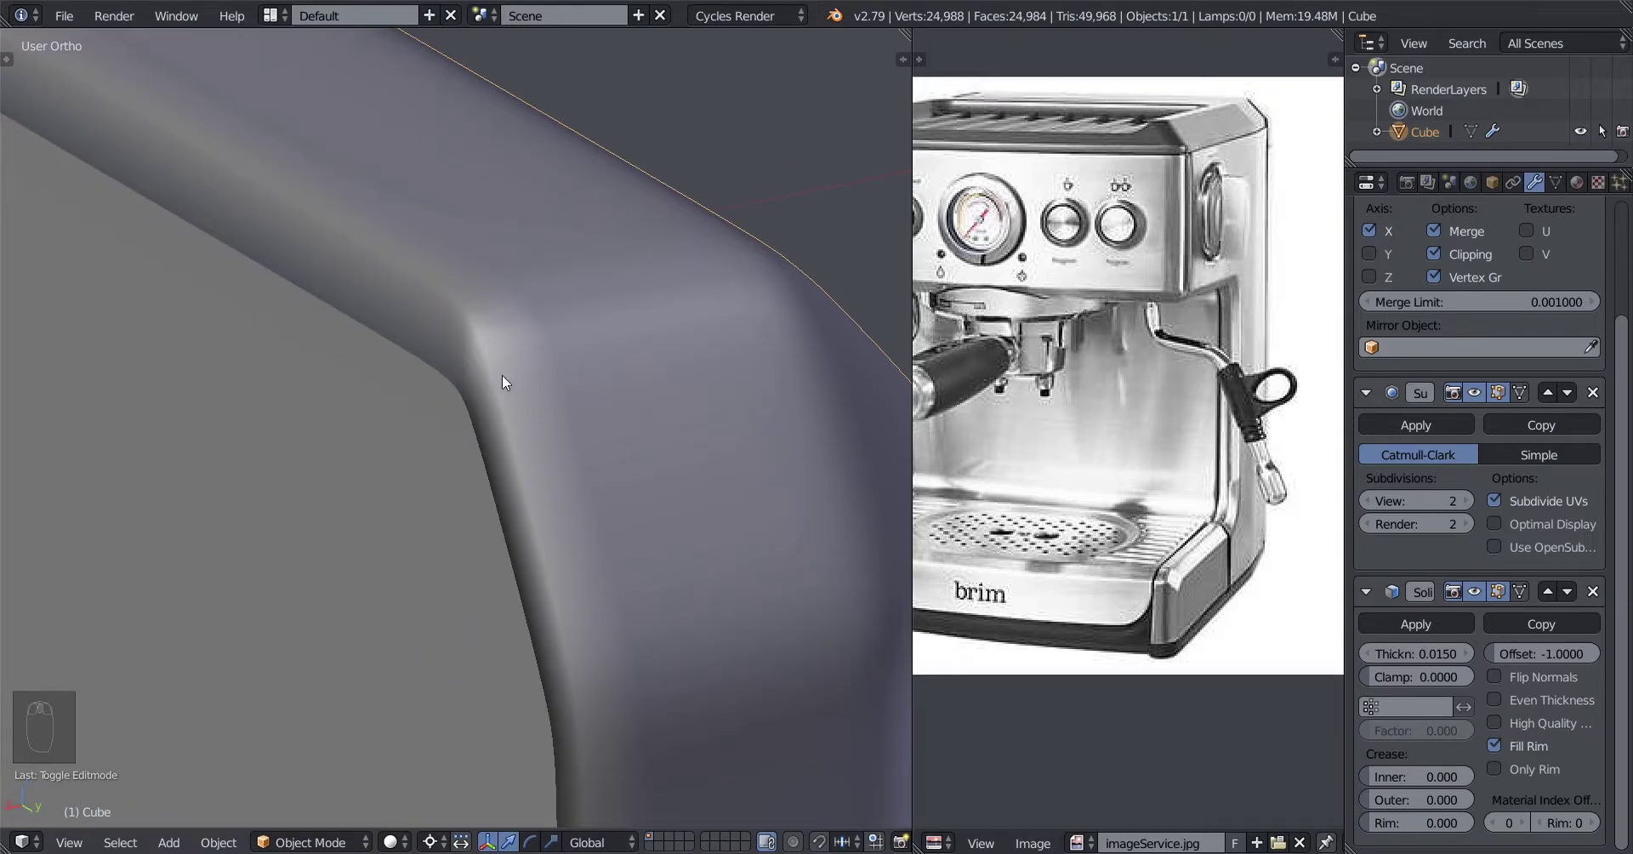
middle_drag(563, 374, 493, 412)
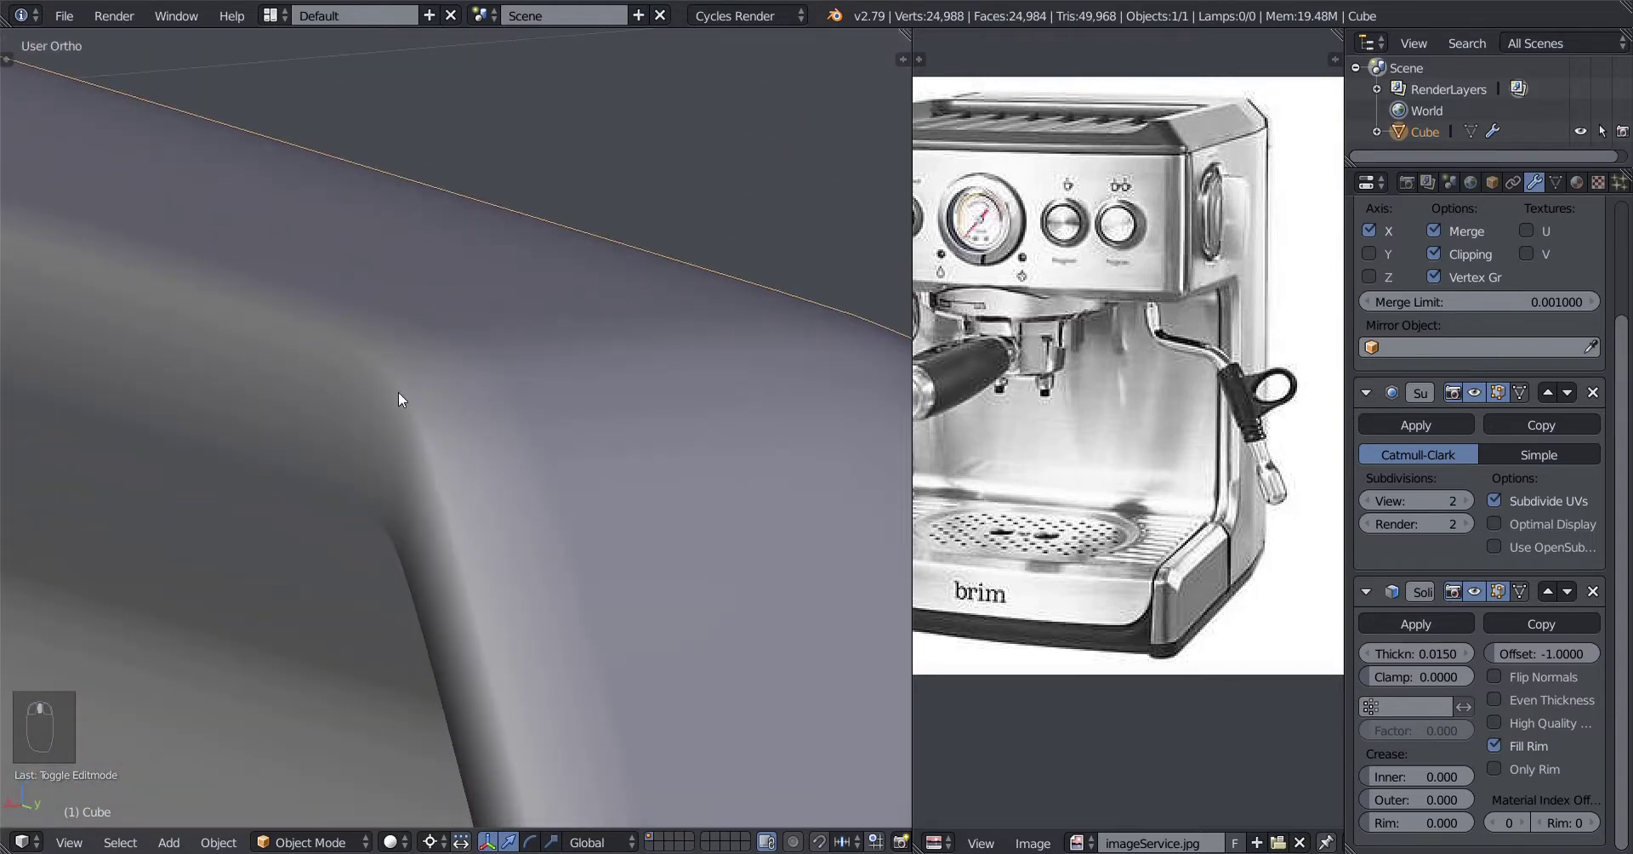
middle_drag(399, 396, 456, 439)
Step: Cut two supporting loops alongside the recess's open rim, close to the edge at the foot corner
key(Tab)
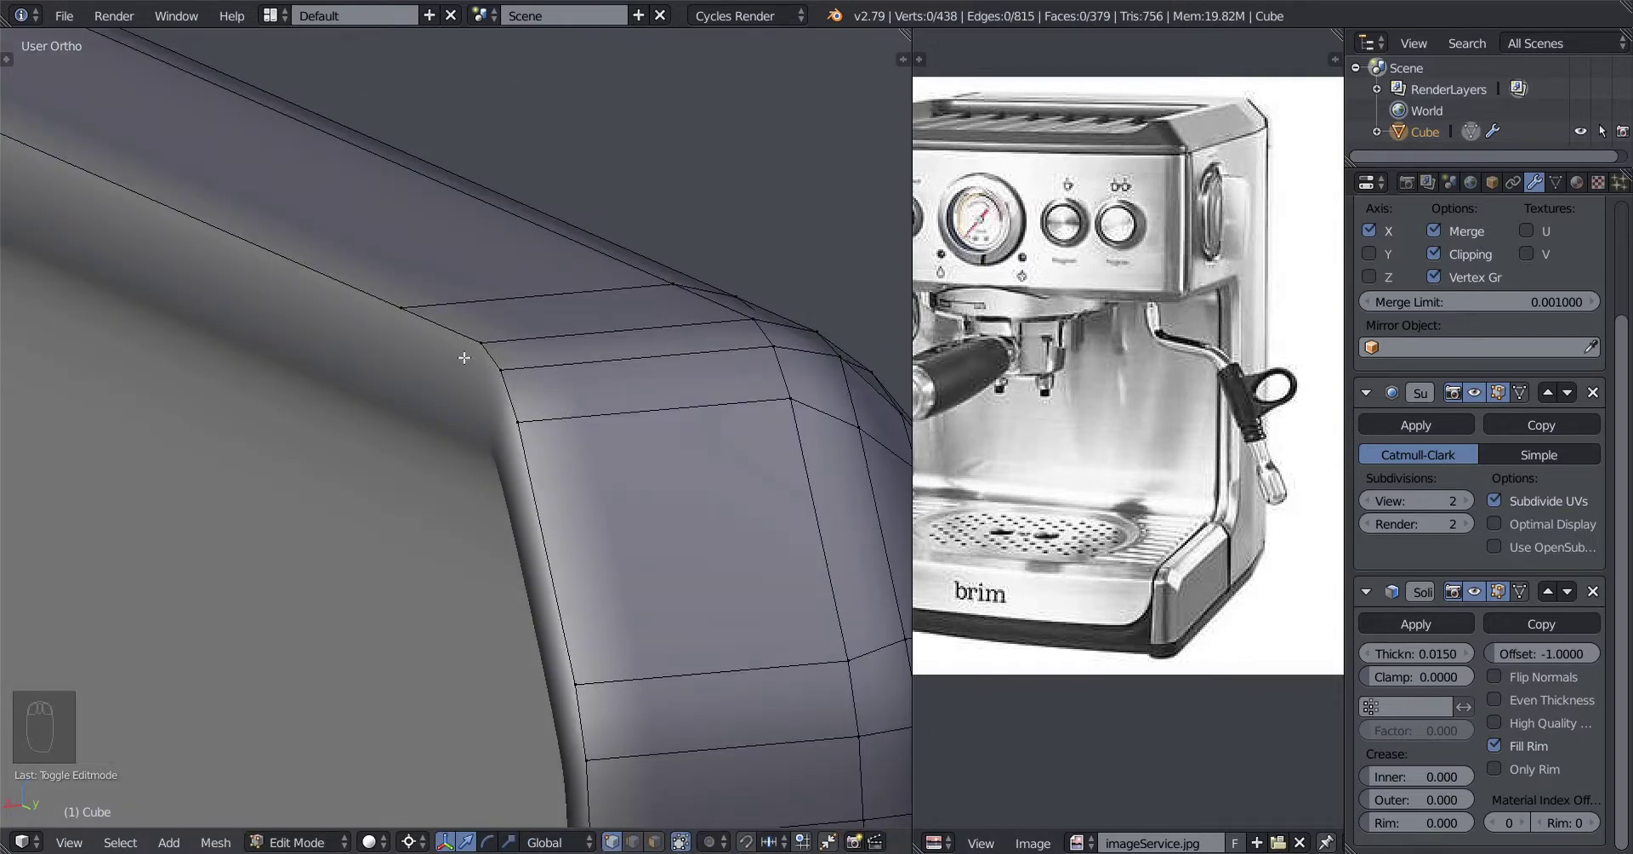
middle_drag(565, 388, 616, 395)
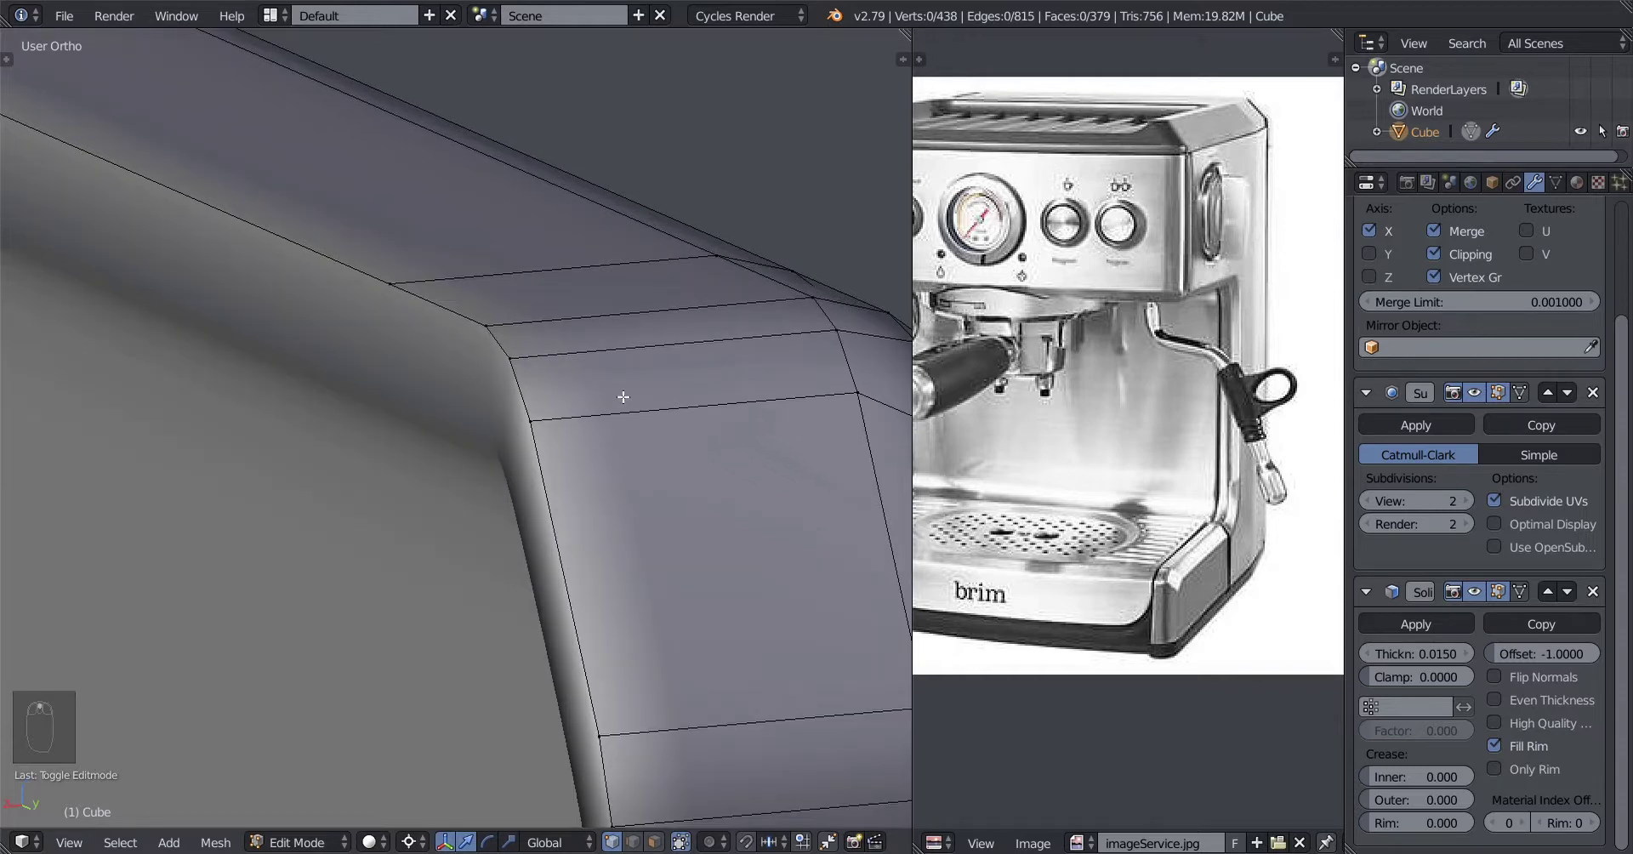
key(ctrl+r)
click(621, 393)
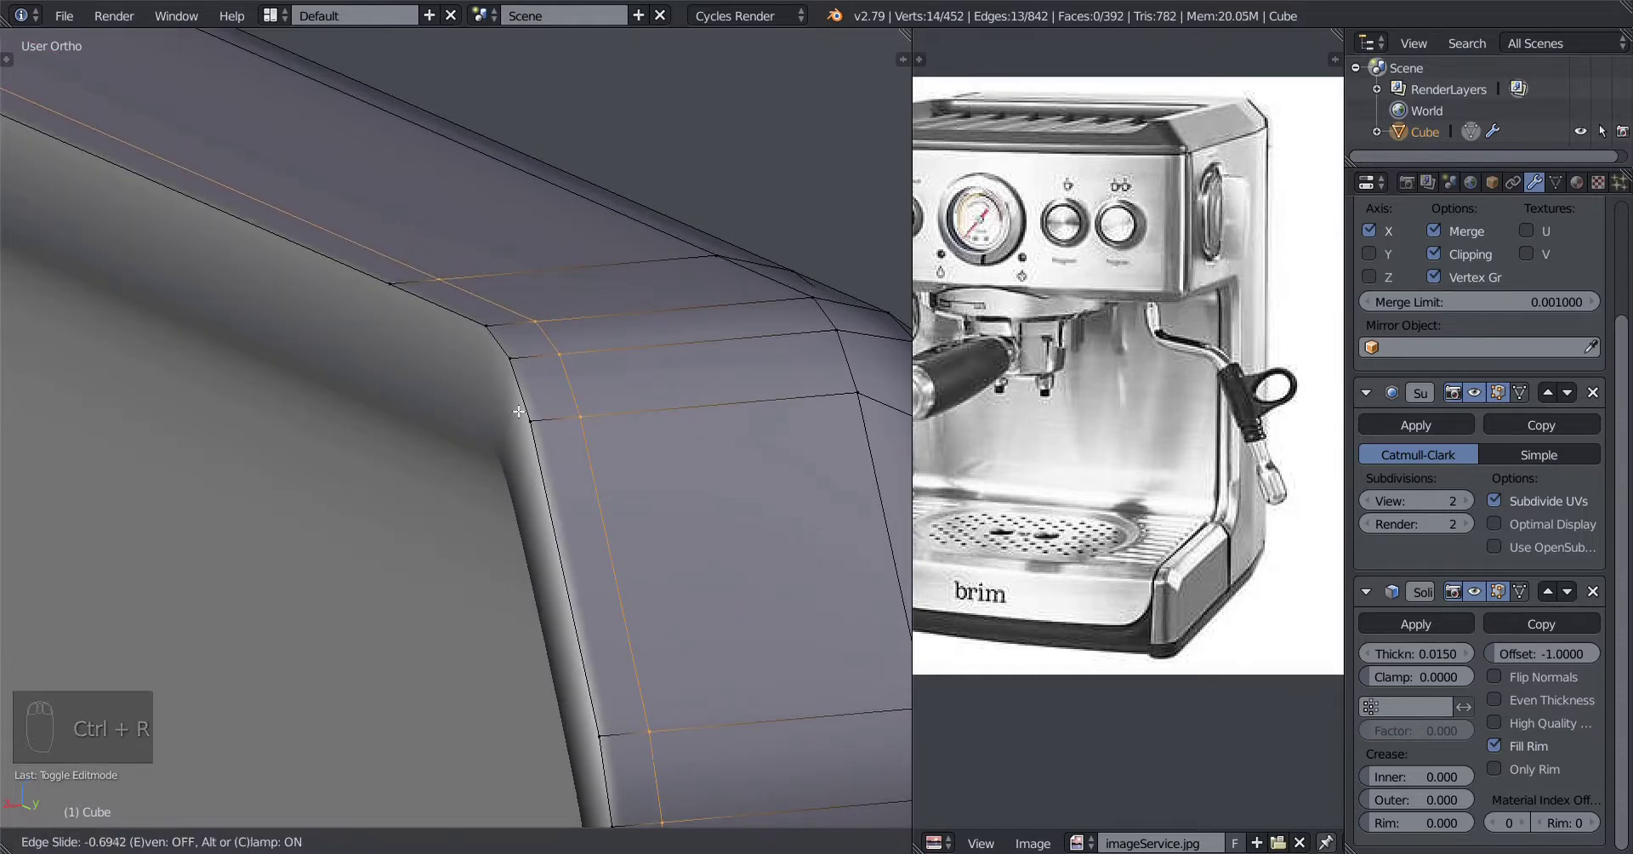
click(574, 394)
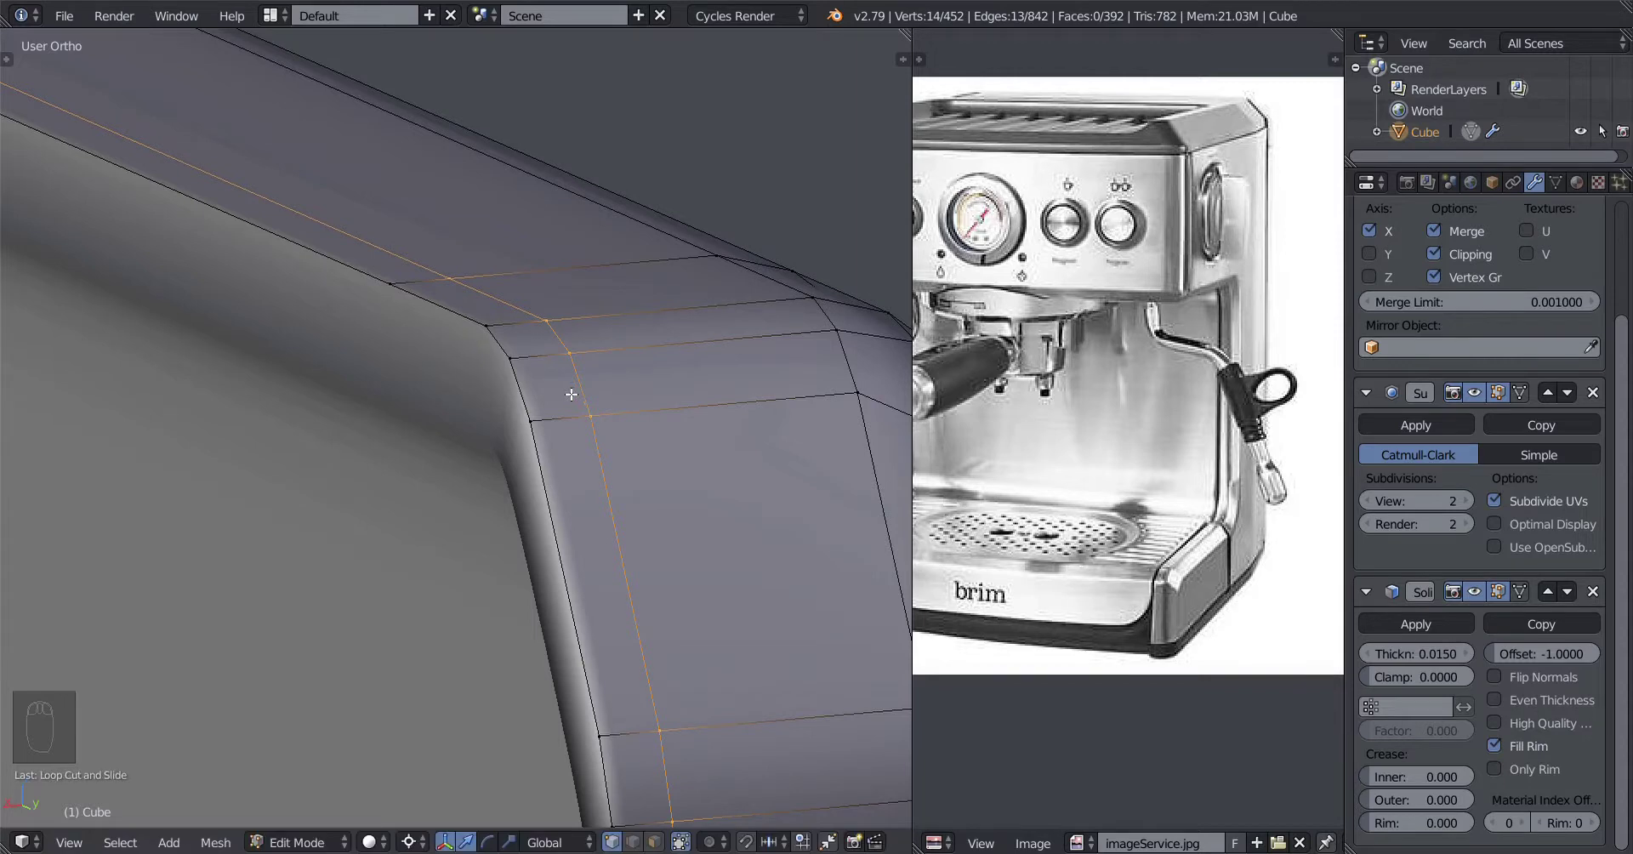
middle_drag(574, 394, 485, 499)
key(ctrl+r)
key(a)
Step: Examine the body in Object Mode, in wireframe and solid shading, up to the unsupported open top edge
key(Tab)
key(z)
key(z)
key(z)
scroll(391, 536, down, 5)
key(z)
scroll(485, 498, up, 5)
scroll(575, 690, down, 5)
middle_drag(584, 693, 544, 627)
scroll(536, 699, up, 5)
key(Tab)
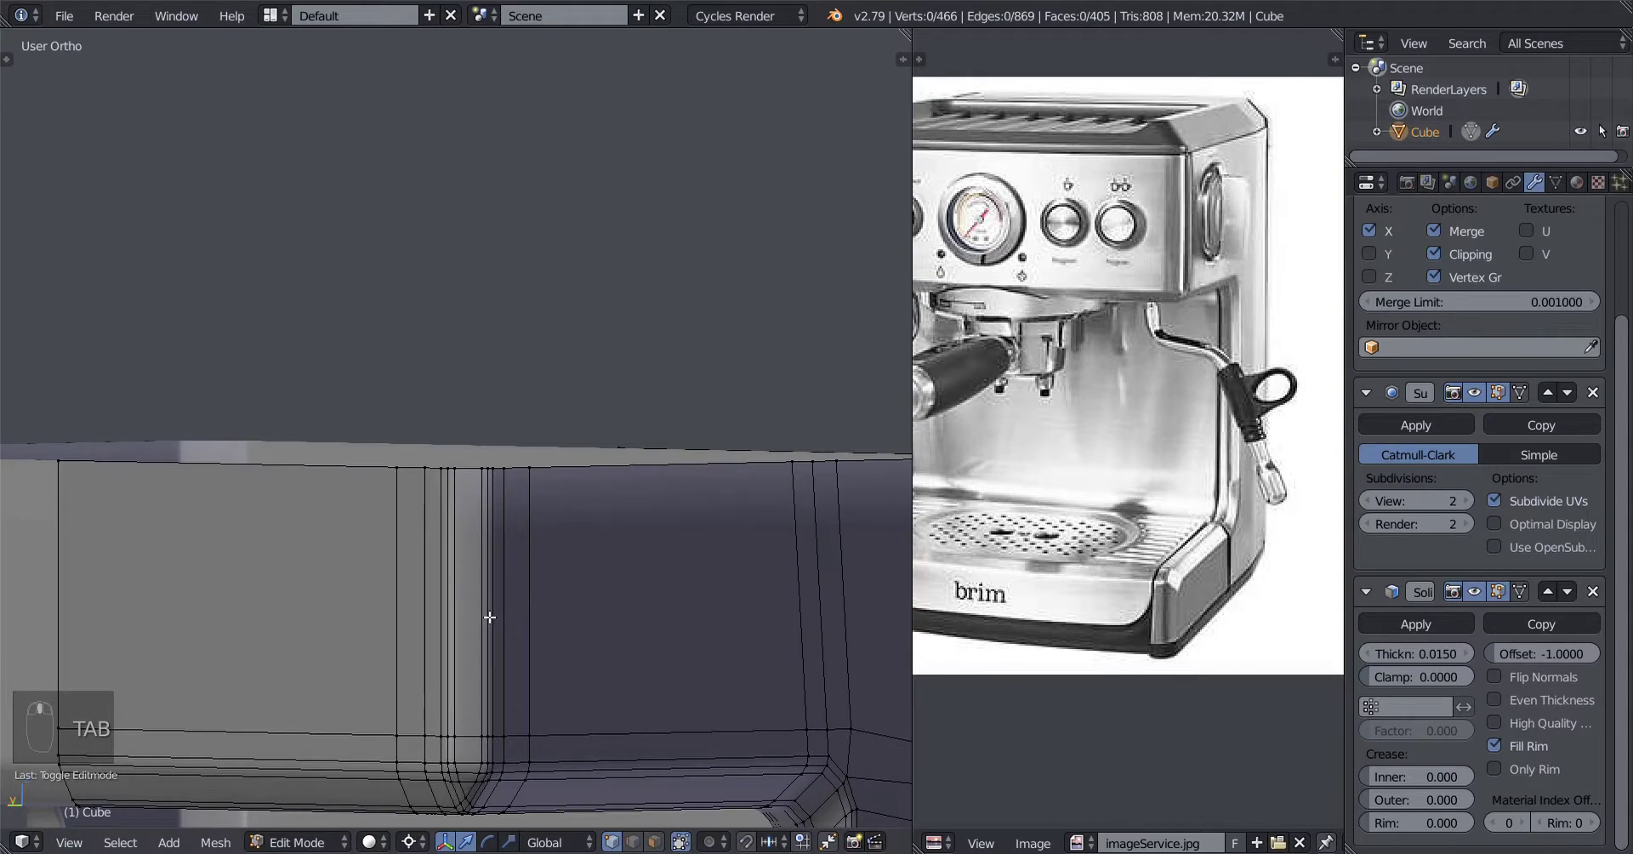
key(Tab)
middle_drag(529, 538, 530, 582)
Step: Cut two supporting edge loops just below the body's open top rim and review the whole body in Object Mode
key(Tab)
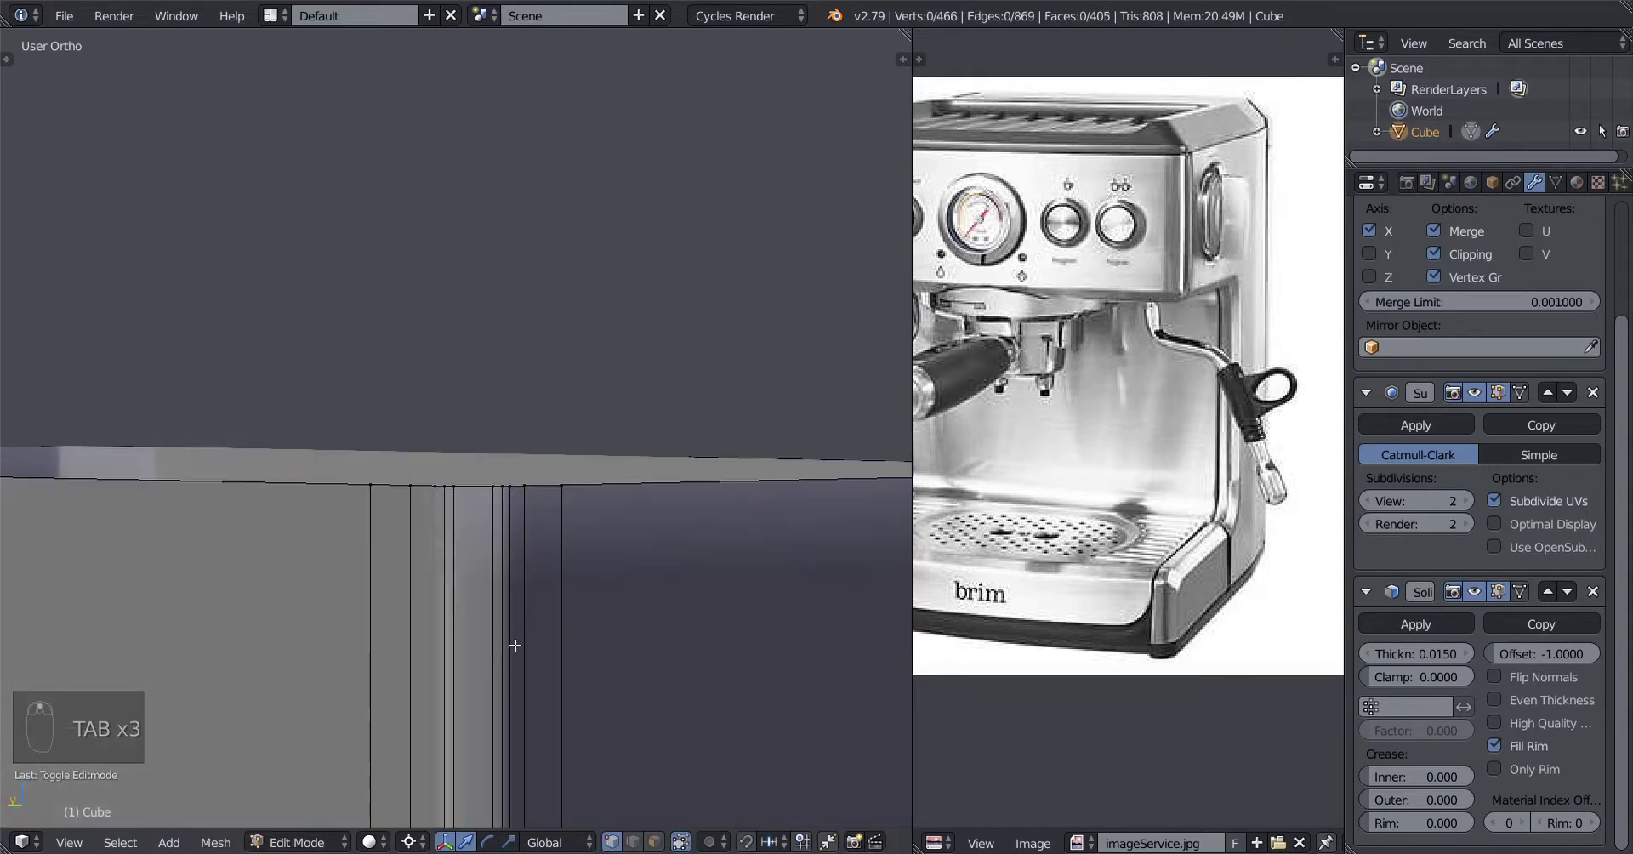
key(ctrl+r)
click(514, 645)
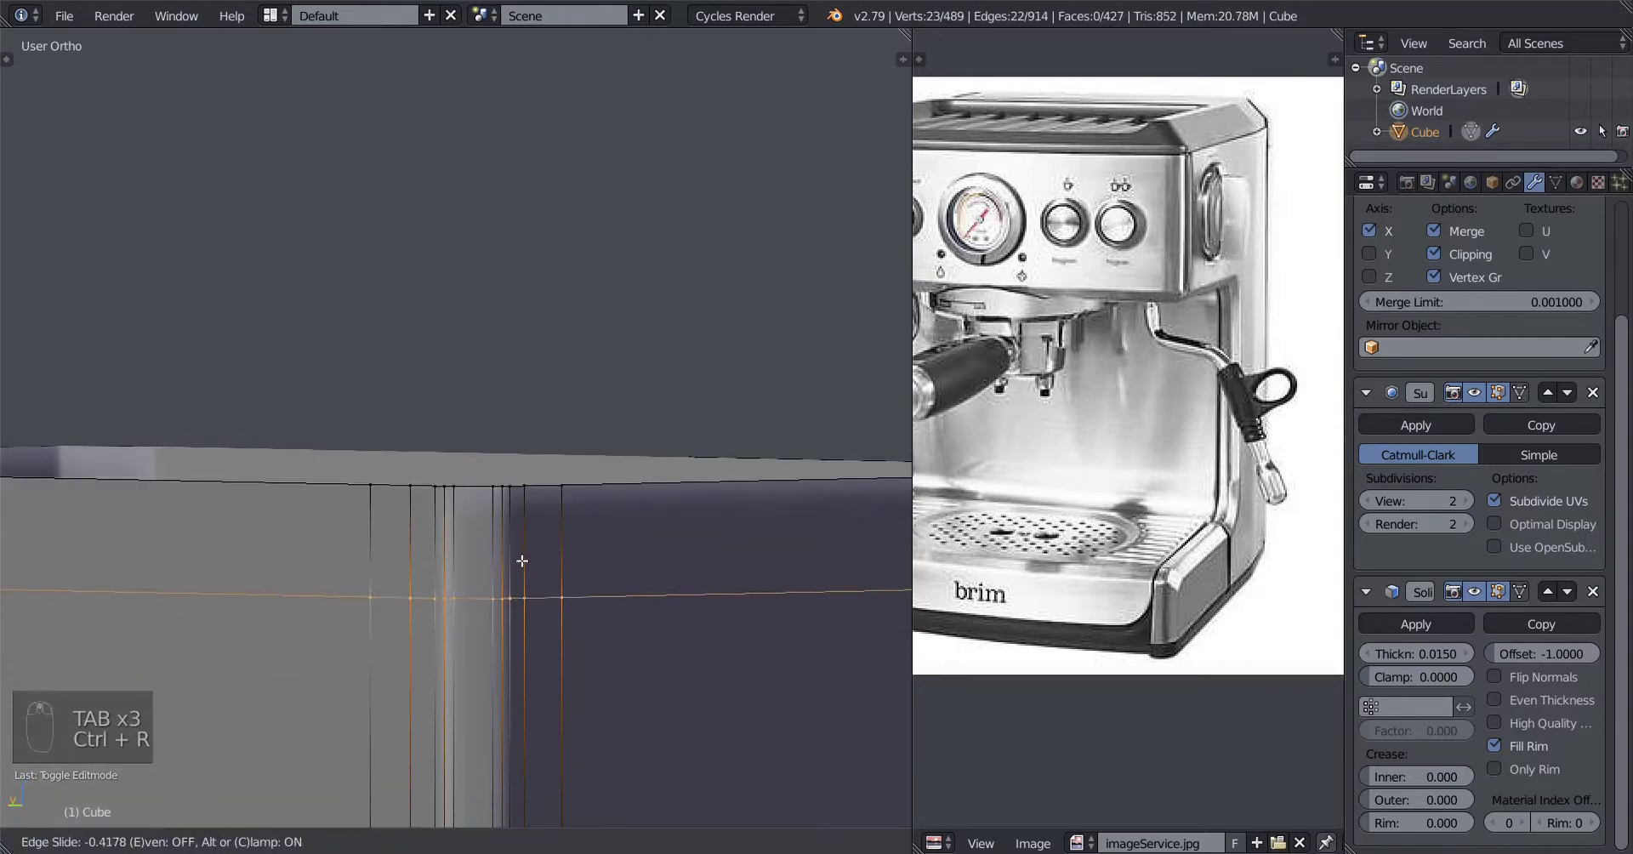
click(542, 473)
key(ctrl+r)
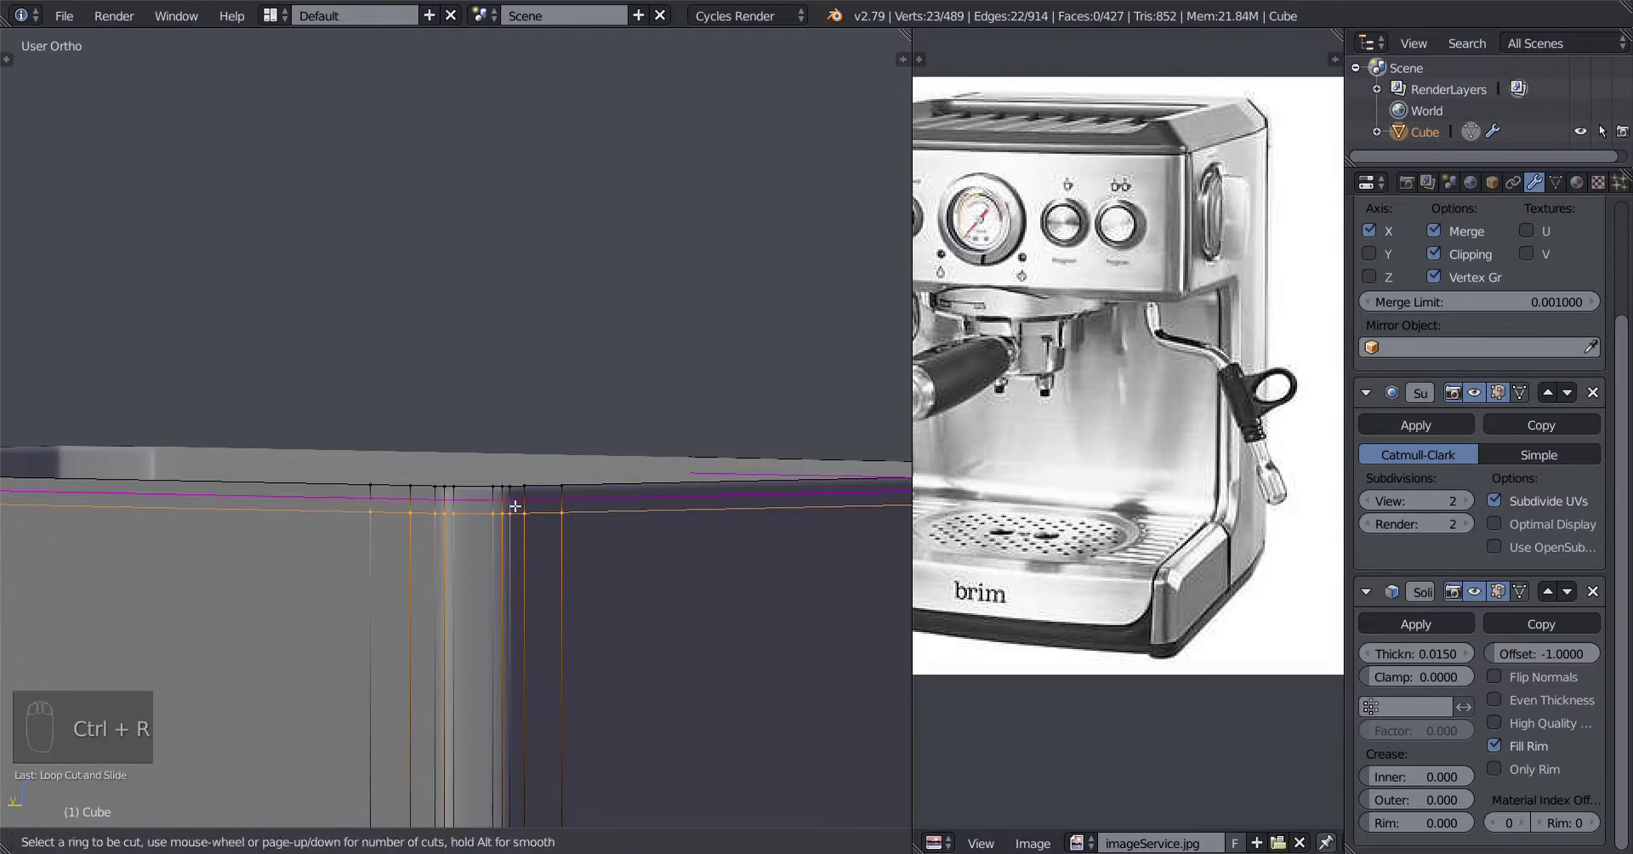
key(a)
key(Tab)
scroll(491, 558, down, 3)
middle_drag(492, 558, 482, 529)
scroll(513, 572, down, 3)
scroll(519, 584, up, 3)
scroll(411, 546, up, 2)
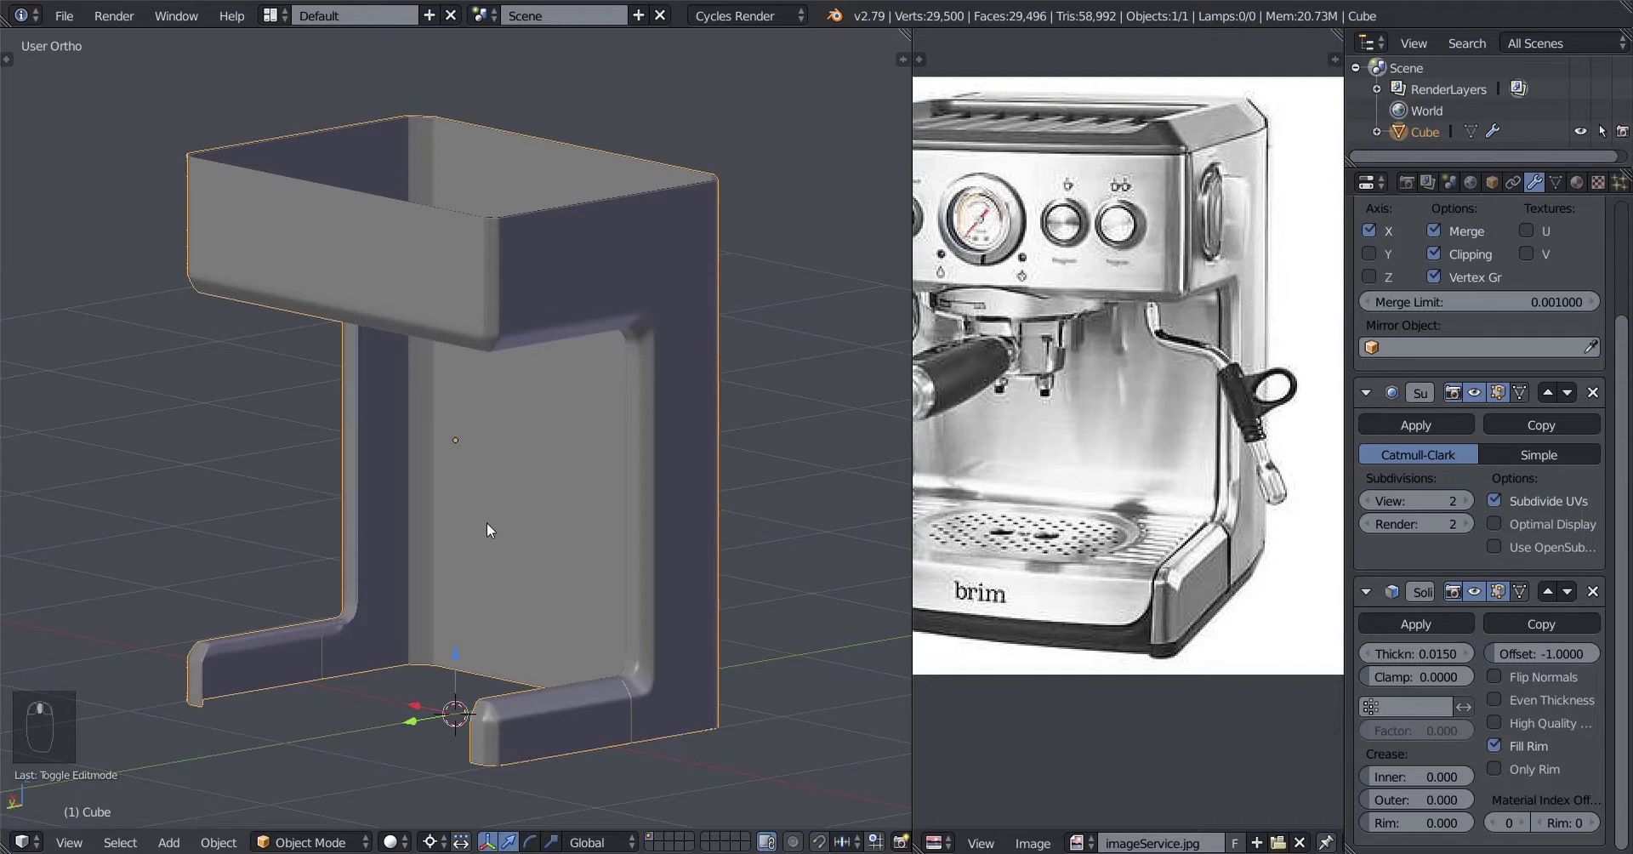